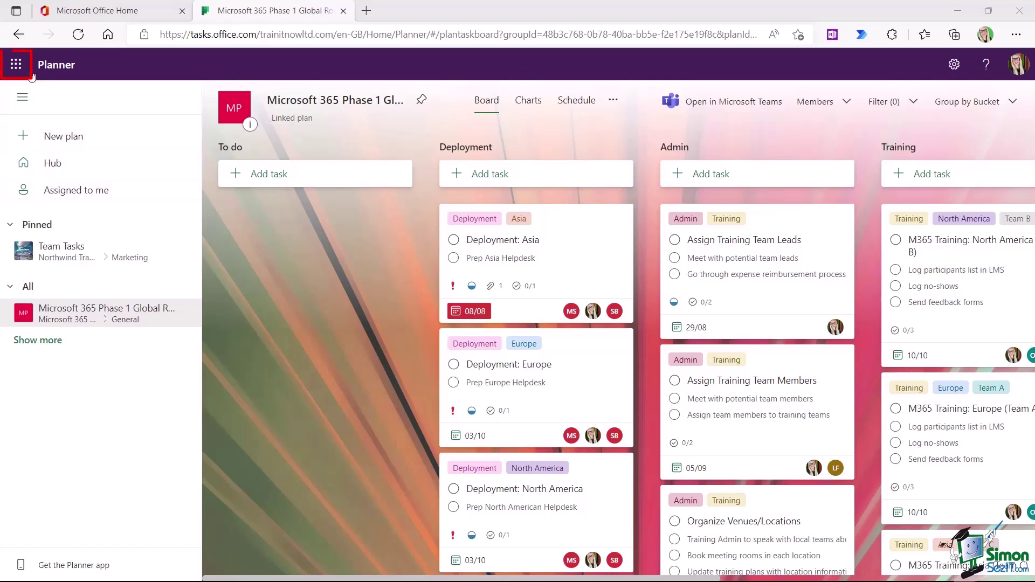
- Launch Project for the web in a new tab from the Microsoft 365 app launcher
{"action": "left_click", "coordinate": [15, 66]}
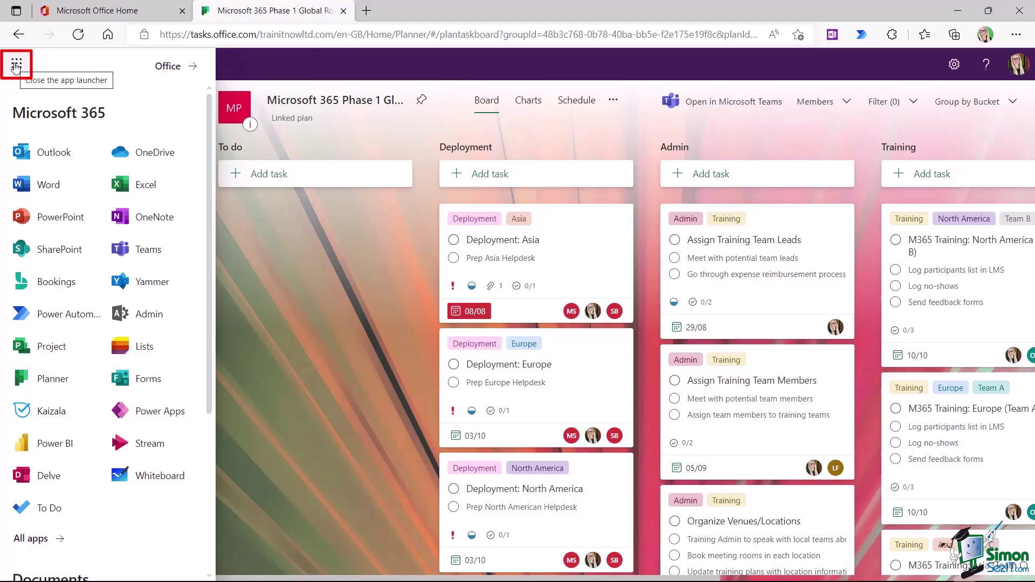
{"action": "left_click", "coordinate": [60, 349]}
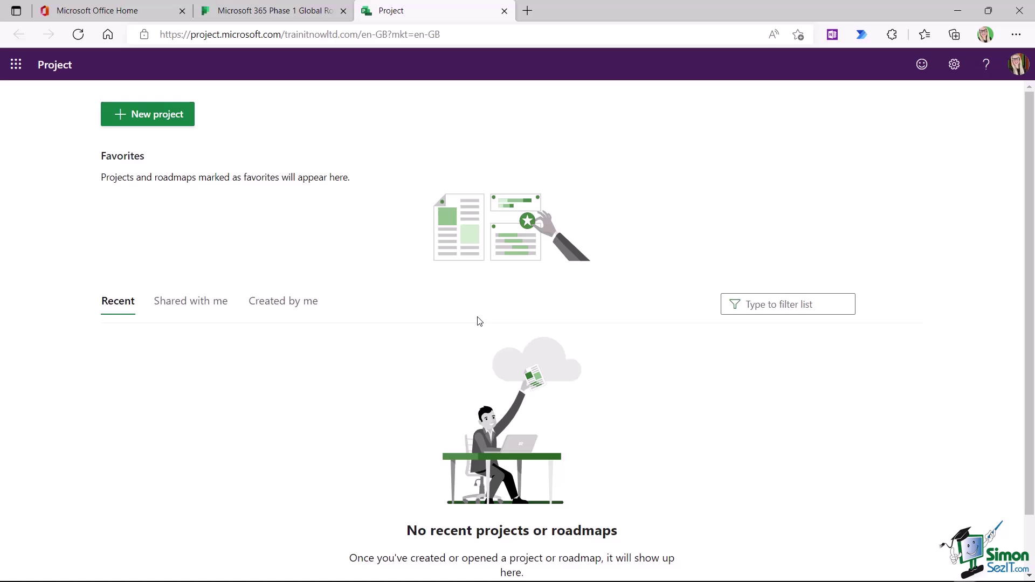
- Go back to the Office home tab and bring up the Microsoft 365 app list again
{"action": "left_click", "coordinate": [110, 8]}
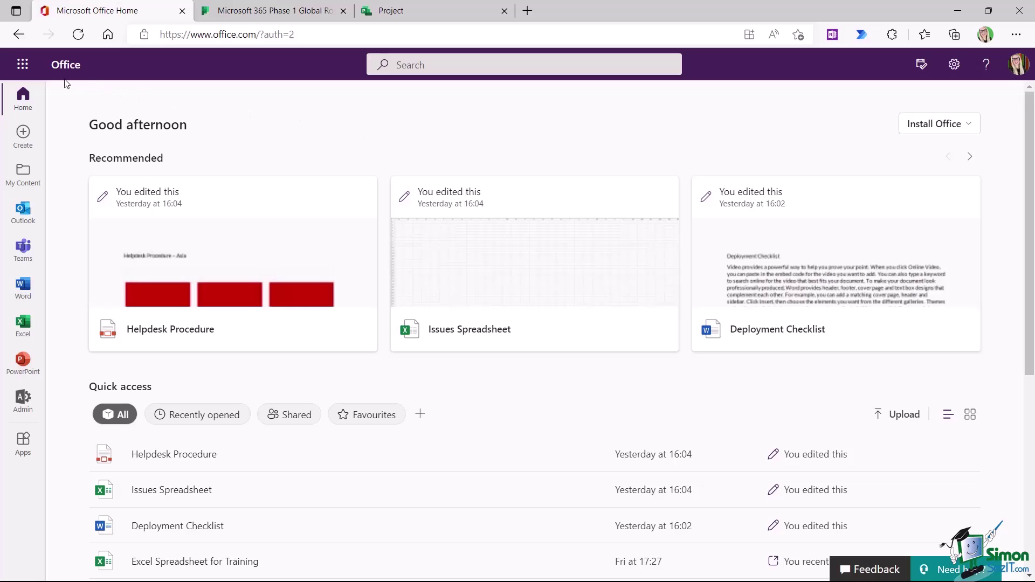
{"action": "left_click", "coordinate": [23, 65]}
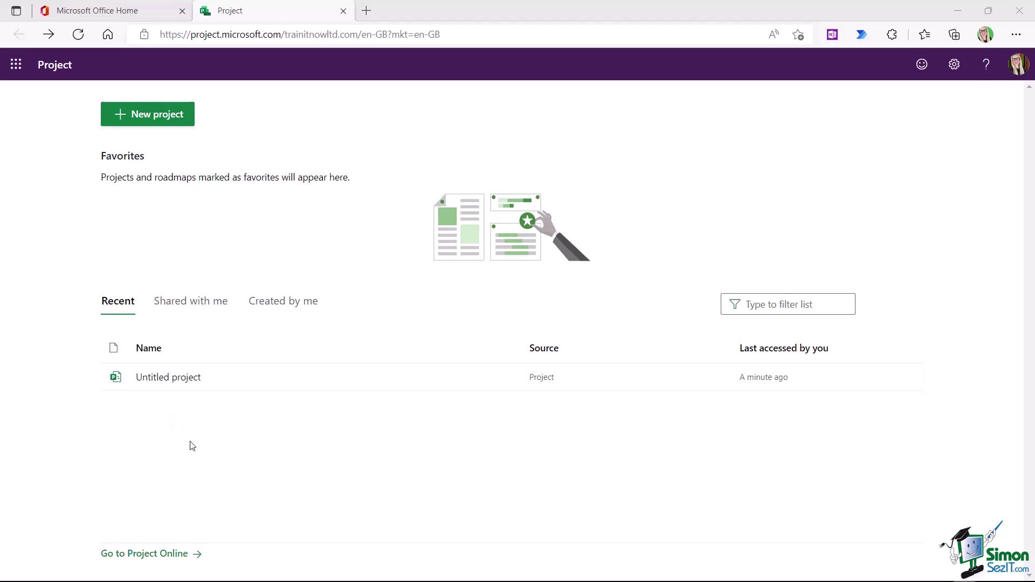
- Rename the Untitled project to 'Deb Test' in its Project details panel
{"action": "left_click", "coordinate": [167, 377]}
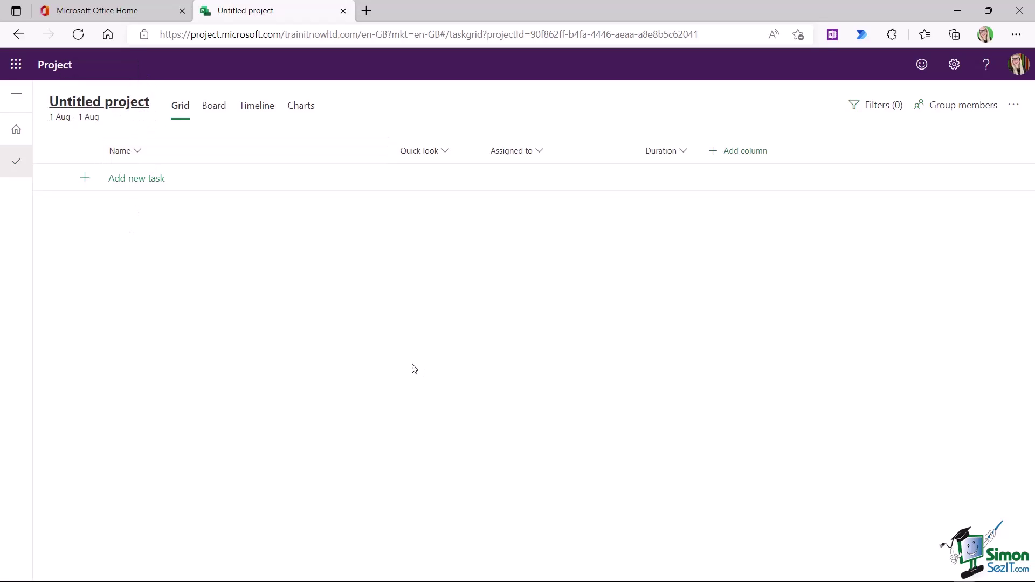
{"action": "left_click", "coordinate": [86, 103]}
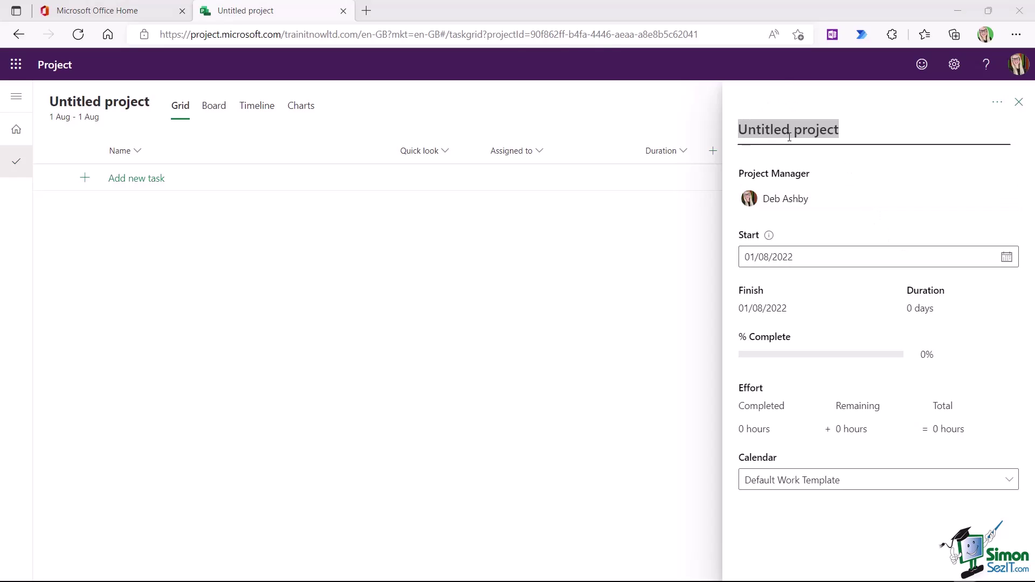
{"action": "left_click", "coordinate": [848, 127]}
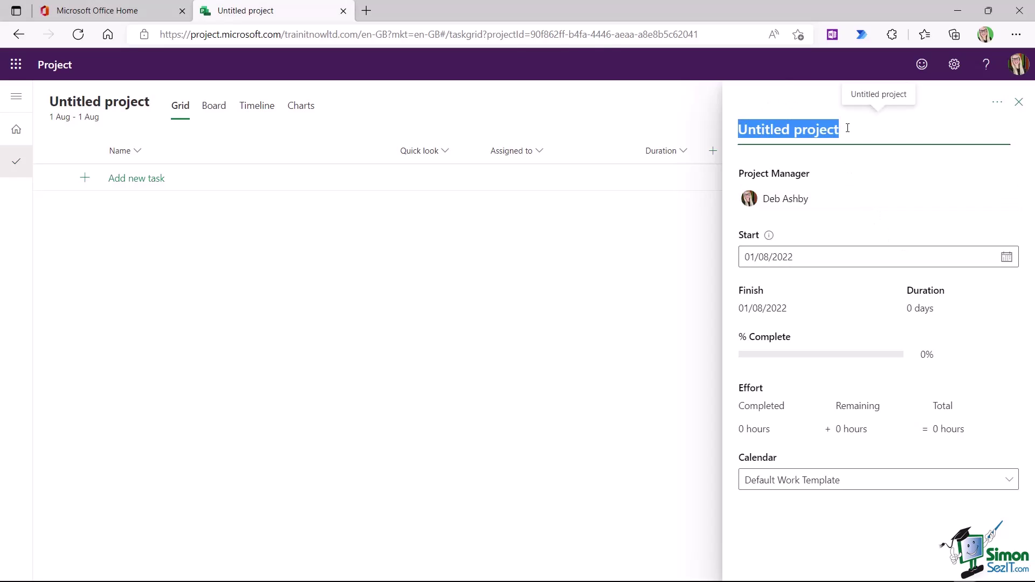
{"action": "type", "text": "Deb Test"}
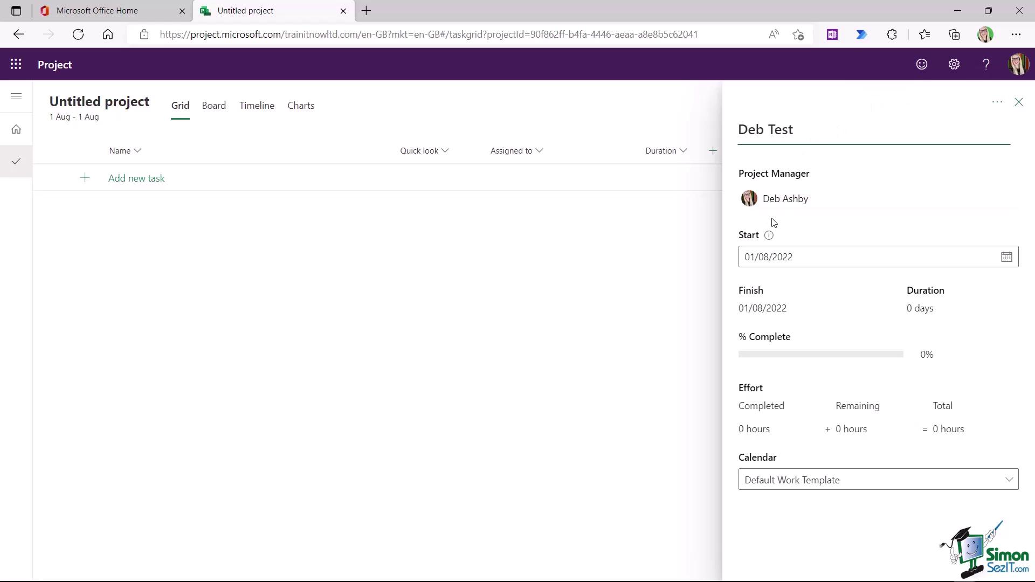
{"action": "left_click", "coordinate": [1018, 103]}
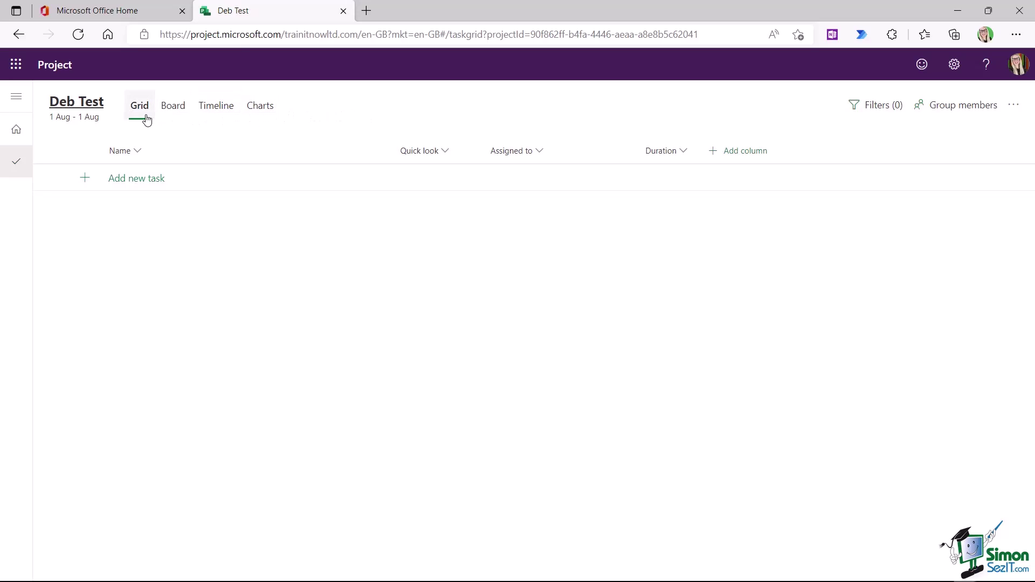
- On the Project home, check Shared with me, then list the four Created by me items
{"action": "left_click", "coordinate": [18, 131]}
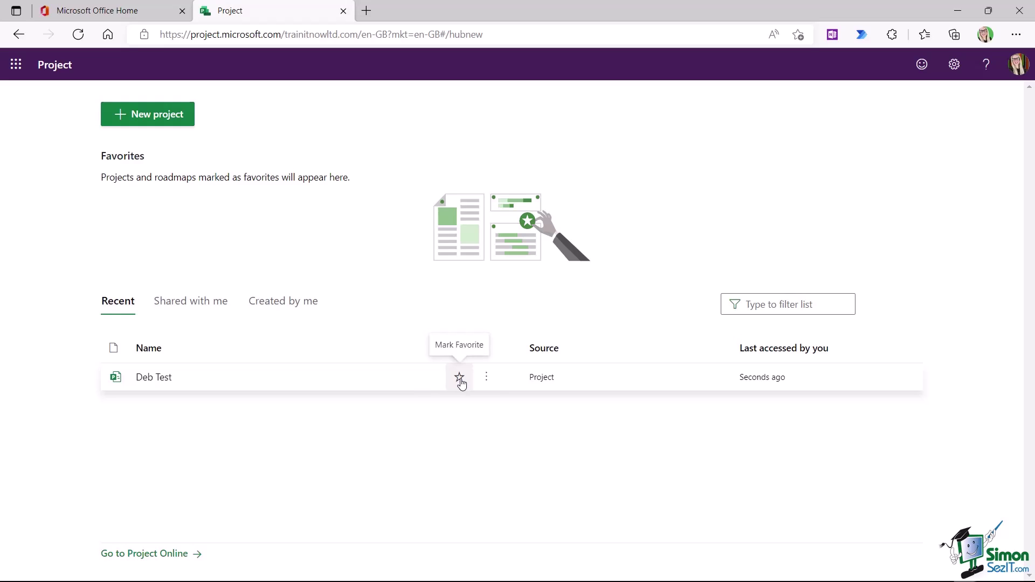
{"action": "left_click", "coordinate": [487, 379]}
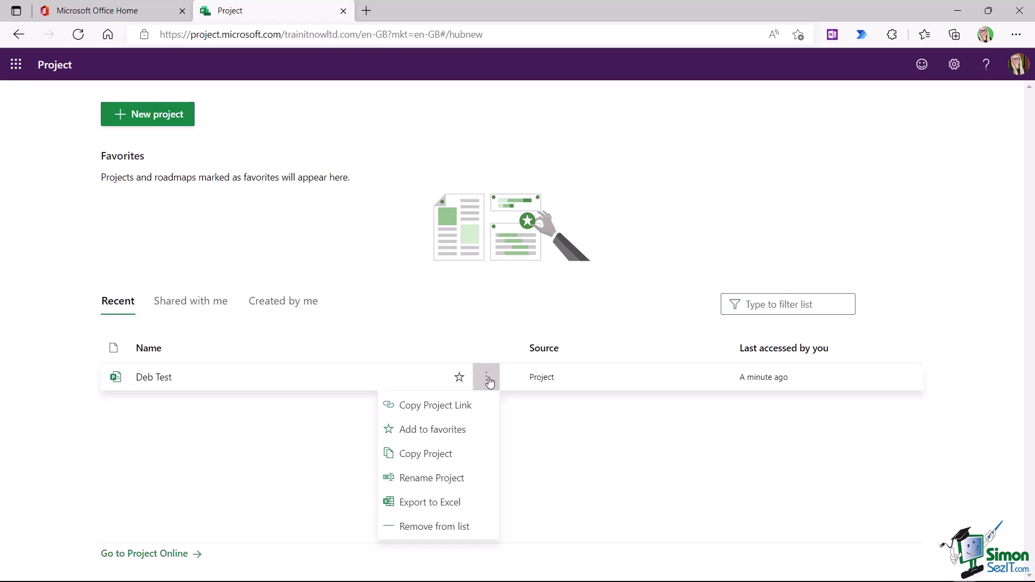
{"action": "left_click", "coordinate": [752, 179]}
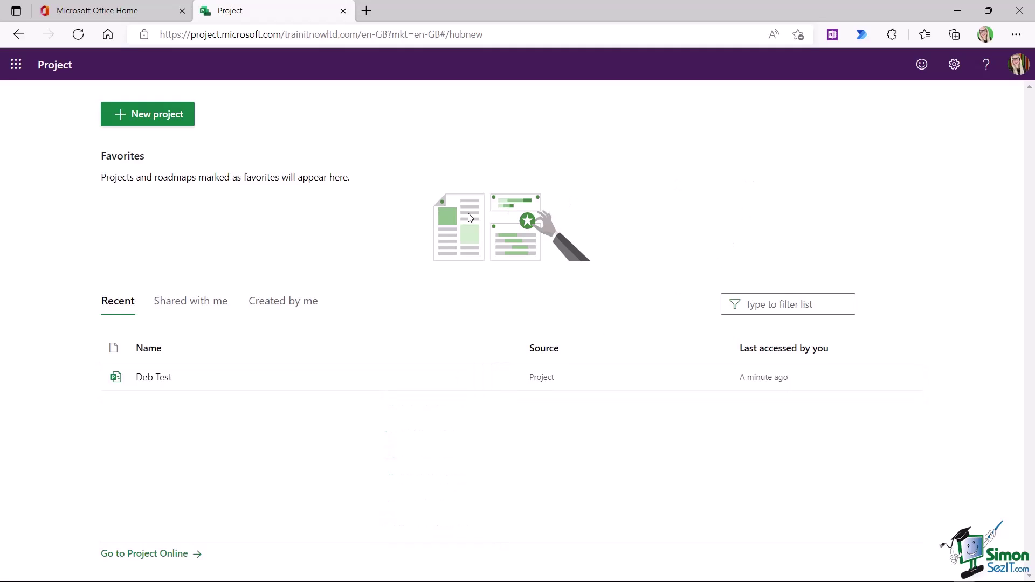
{"action": "left_click", "coordinate": [190, 305]}
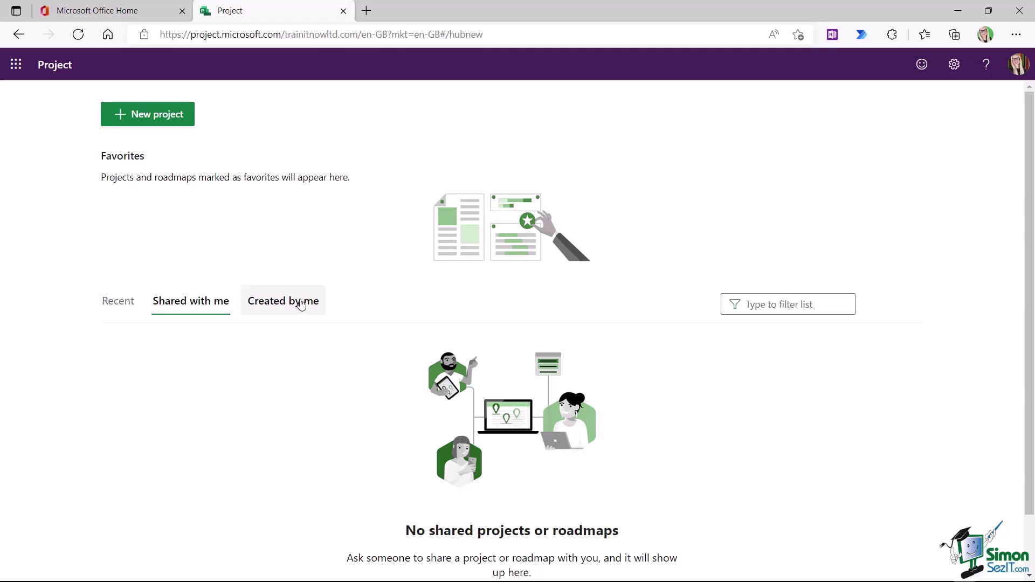
{"action": "left_click", "coordinate": [301, 305]}
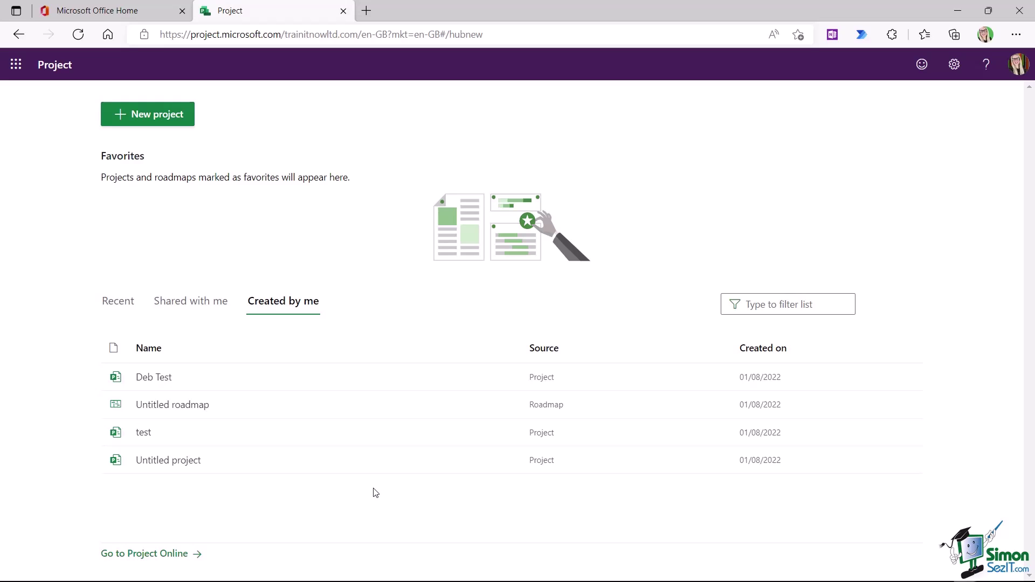
- Delete the Untitled project from its Project details panel and confirm the deletion
{"action": "left_click", "coordinate": [181, 463]}
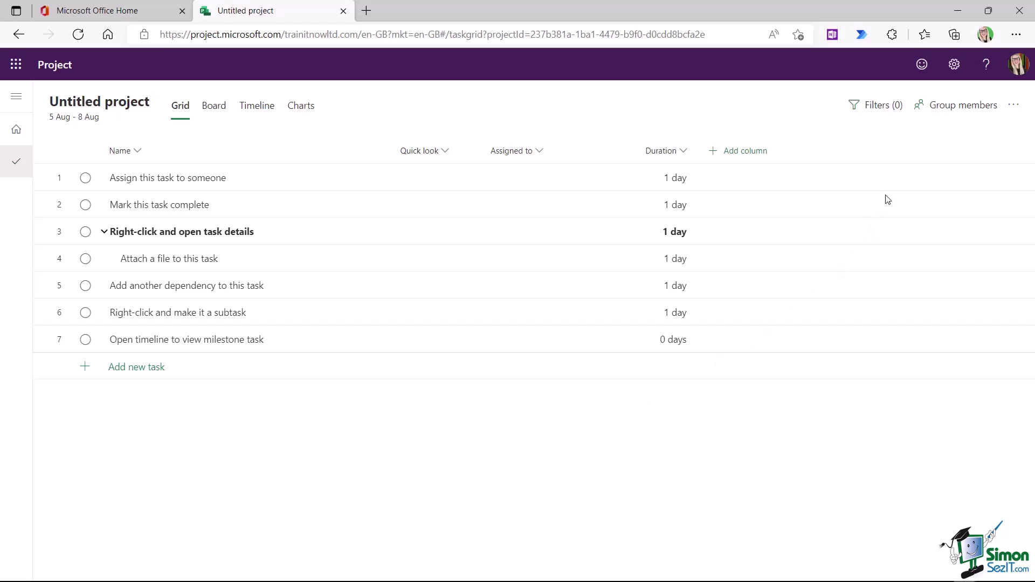
{"action": "left_click", "coordinate": [1014, 106]}
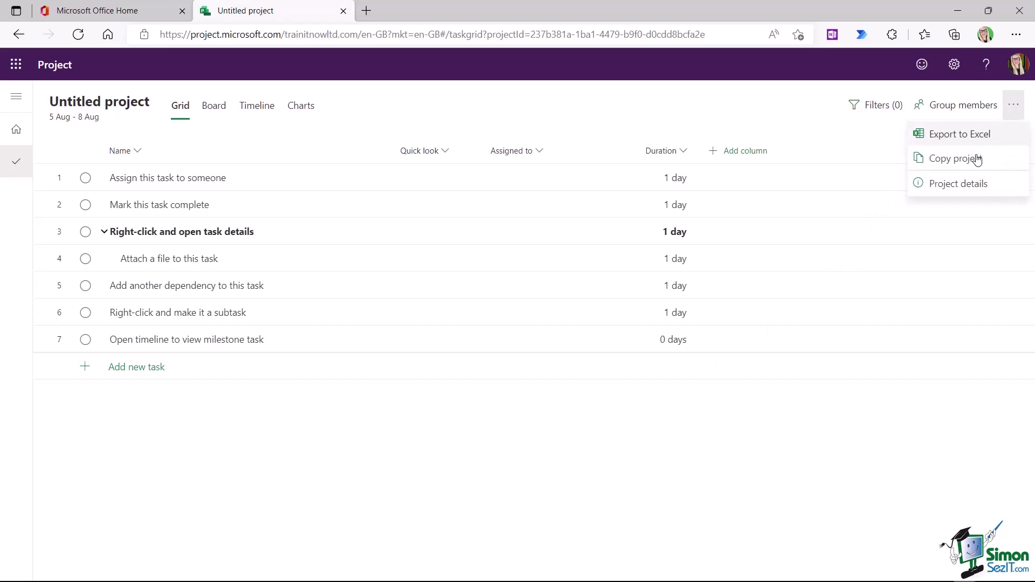
{"action": "left_click", "coordinate": [968, 185]}
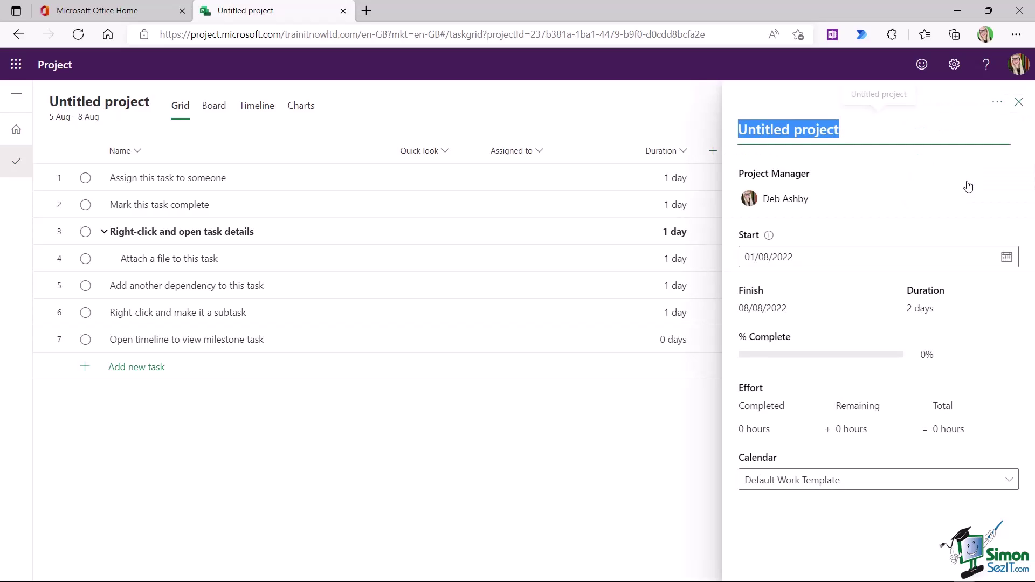
{"action": "left_click", "coordinate": [997, 103]}
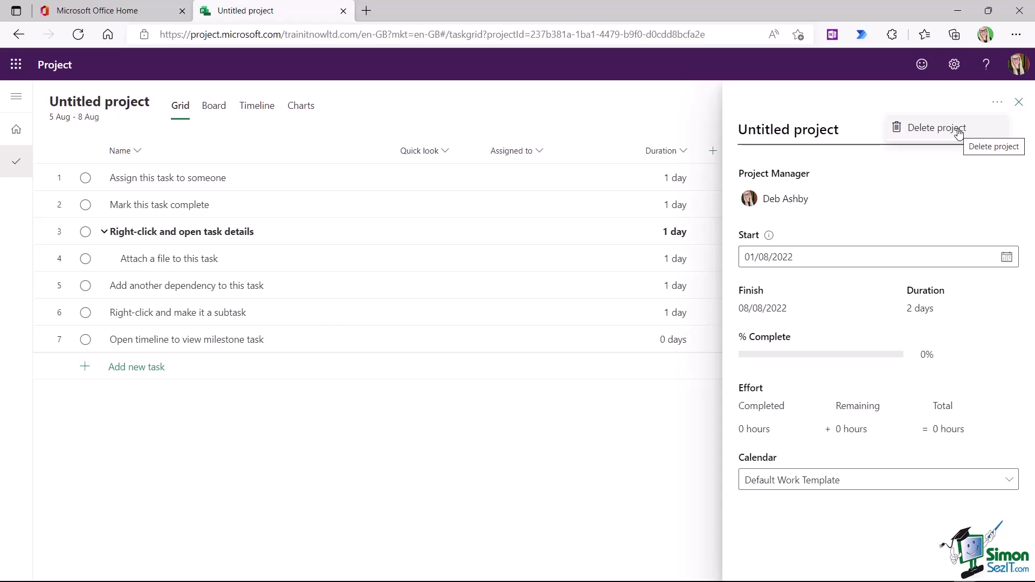
{"action": "left_click", "coordinate": [956, 129]}
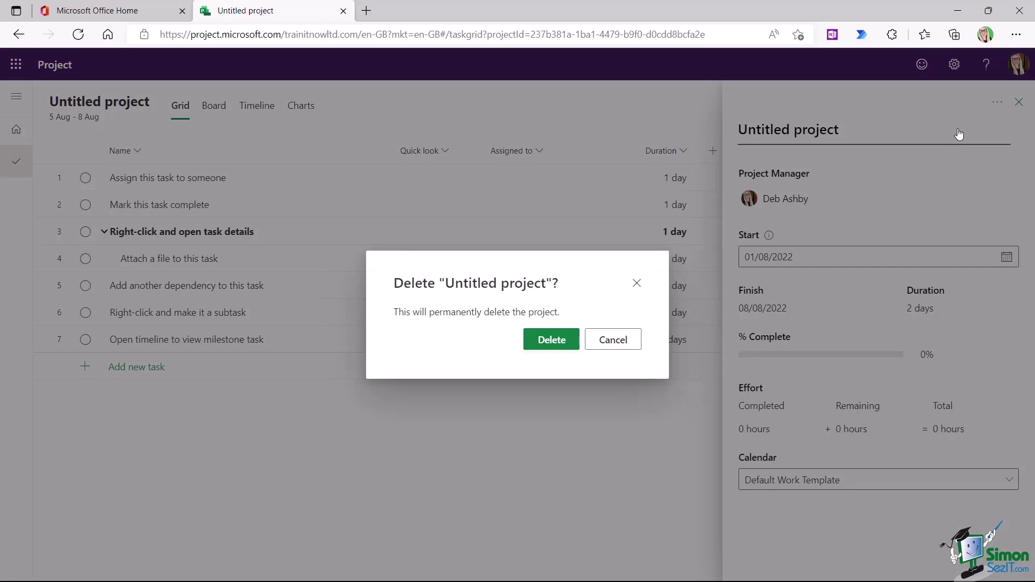
{"action": "left_click", "coordinate": [550, 341]}
{"action": "left_click", "coordinate": [284, 301]}
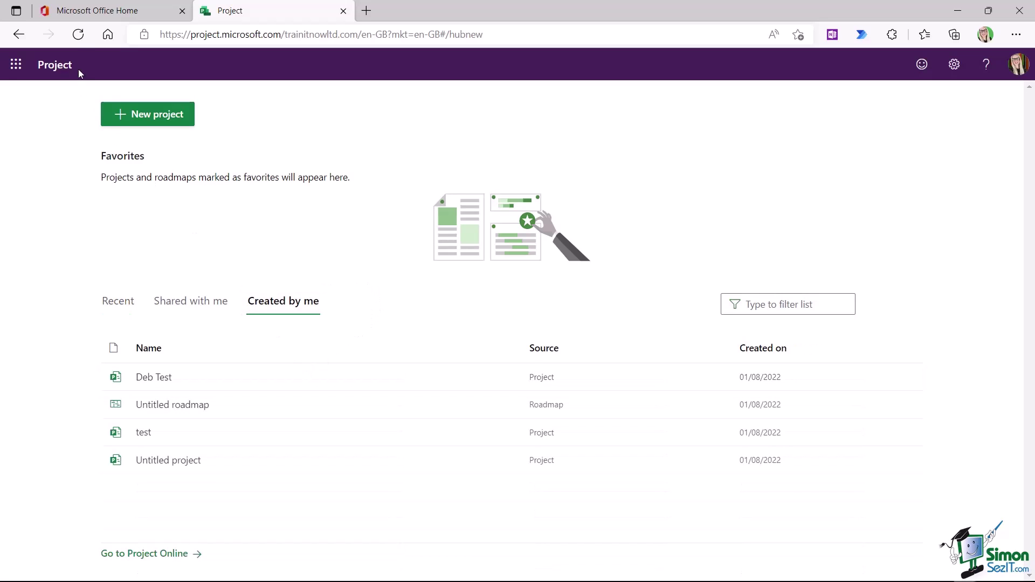
- Refresh, open Untitled roadmap from Created by me, and delete it from its details
{"action": "left_click", "coordinate": [78, 35]}
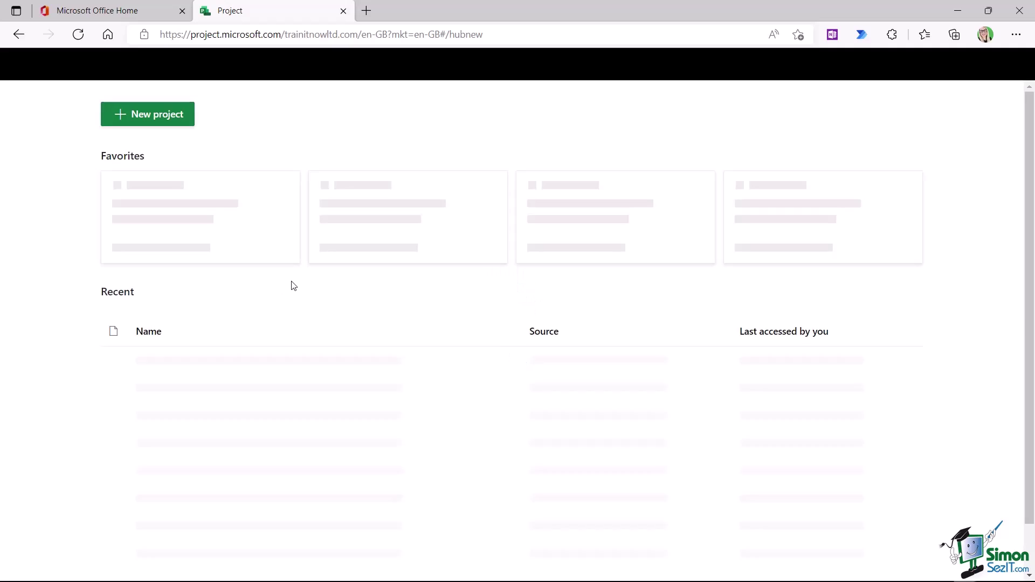
{"action": "left_click", "coordinate": [286, 301]}
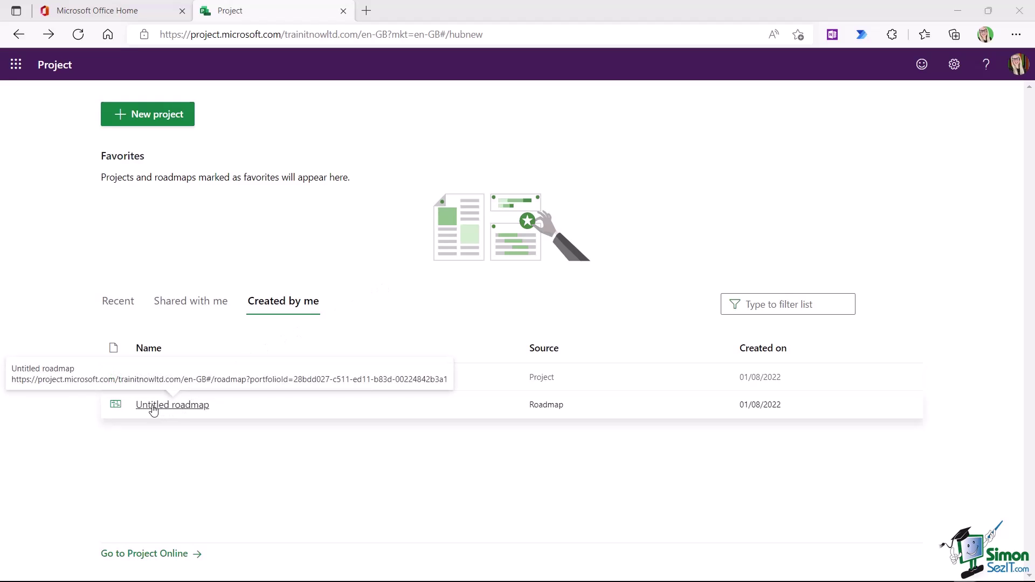
{"action": "left_click", "coordinate": [178, 409]}
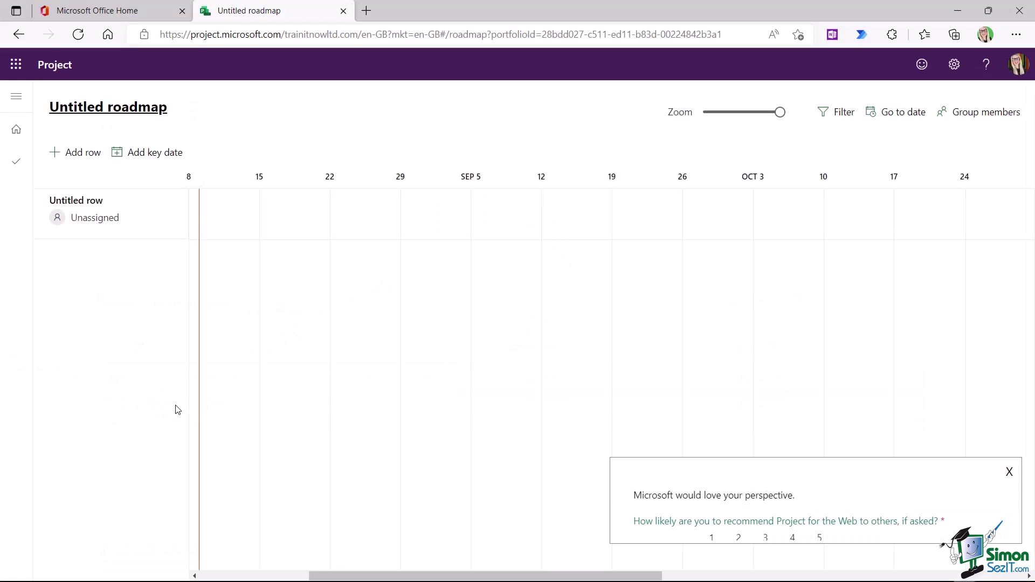
{"action": "left_click", "coordinate": [112, 111]}
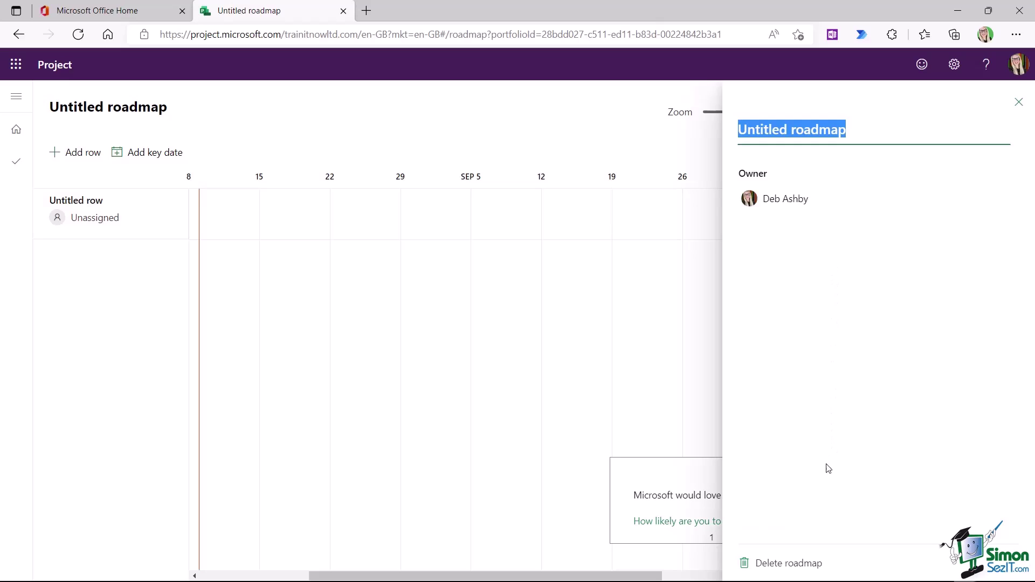
{"action": "left_click", "coordinate": [802, 564]}
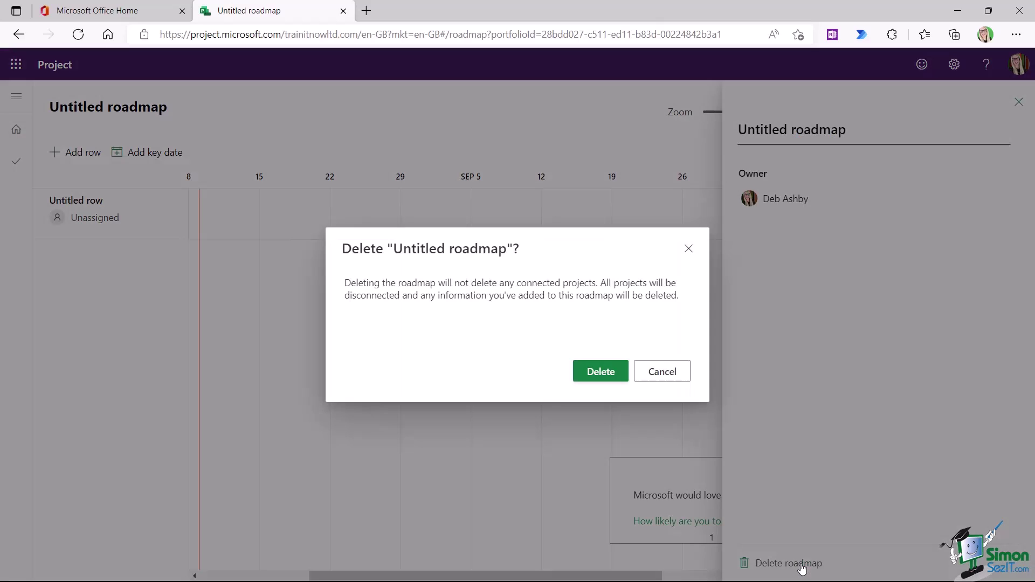
{"action": "left_click", "coordinate": [595, 378]}
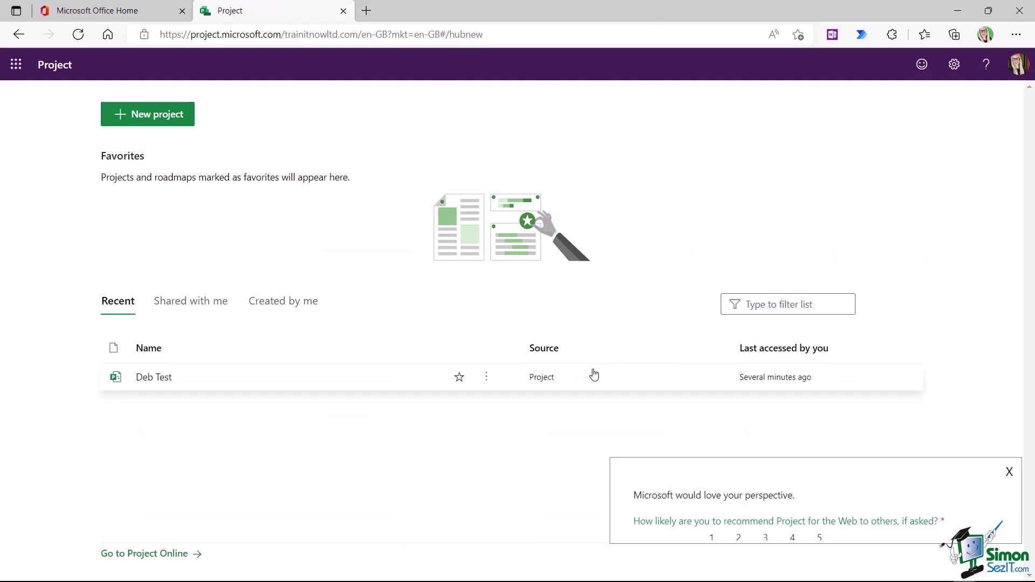
- Browse the Created by me and Recent lists, then show the signed-in user's account panel
{"action": "left_click", "coordinate": [283, 302]}
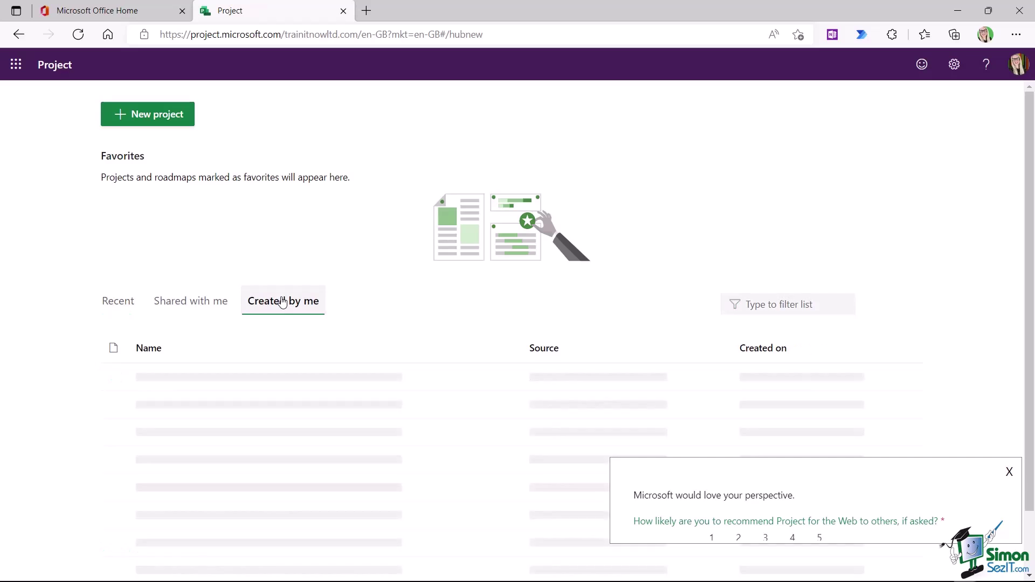
{"action": "left_click", "coordinate": [131, 302]}
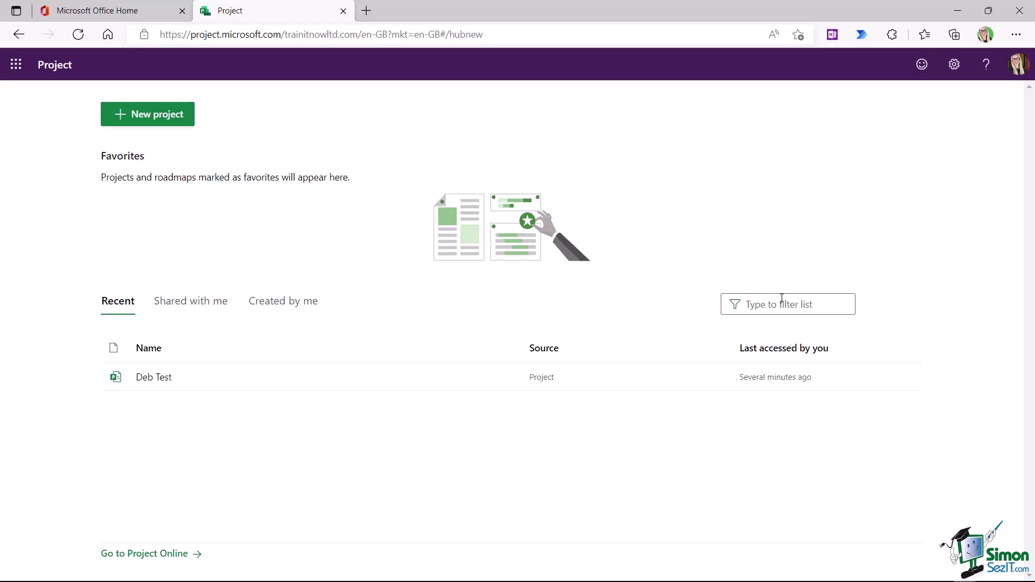
{"action": "left_click", "coordinate": [763, 307]}
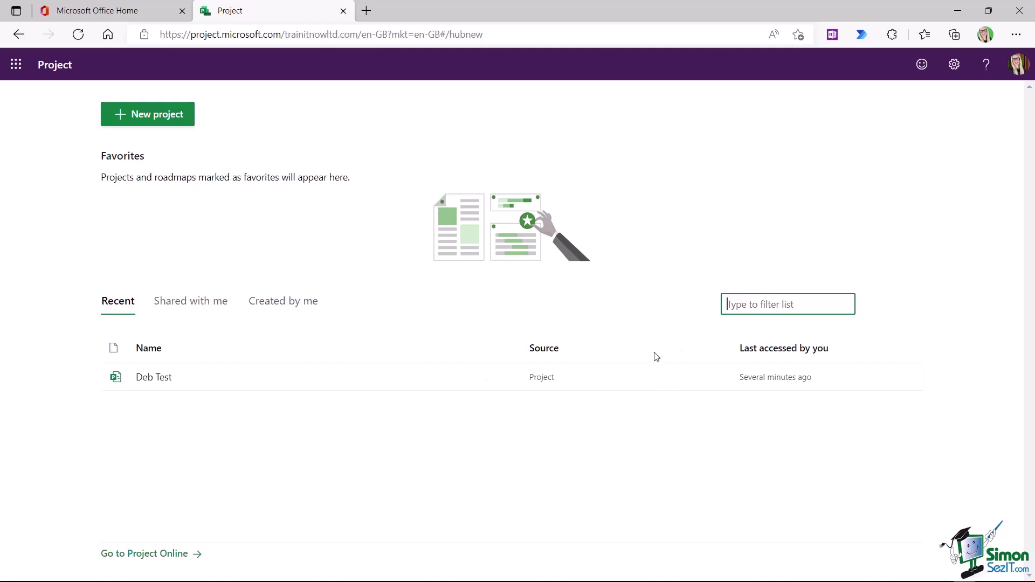
{"action": "left_click", "coordinate": [642, 237]}
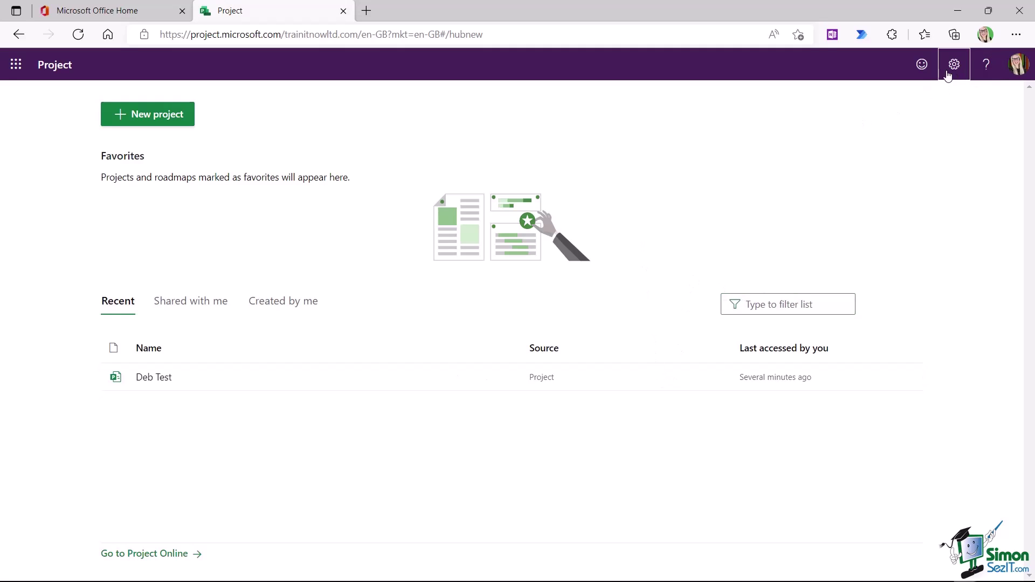
{"action": "left_click", "coordinate": [1019, 66]}
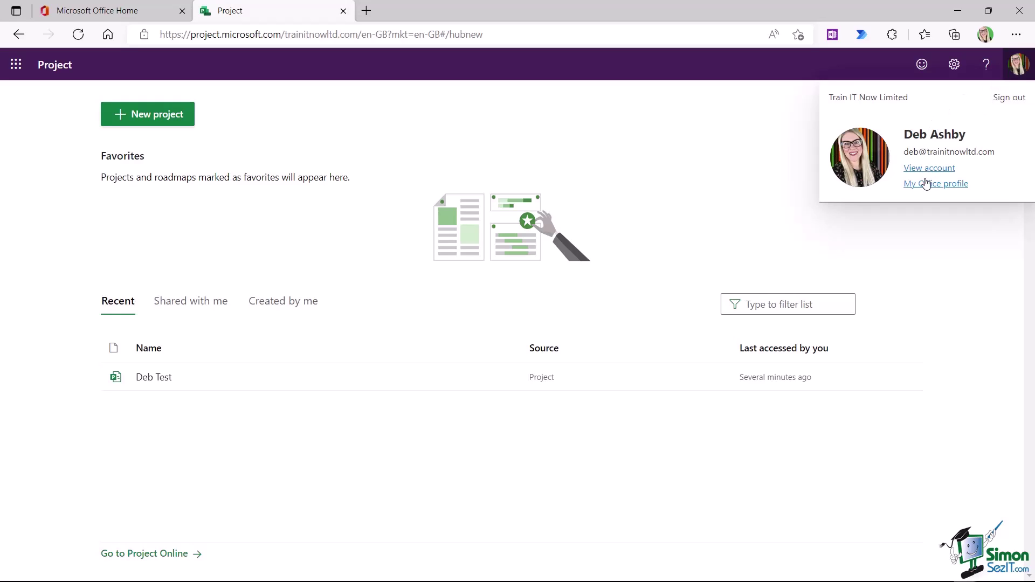
- Preview the blue, Rainbow, Circuit and Blueprint themes, then apply the green Office theme
{"action": "left_click", "coordinate": [761, 169]}
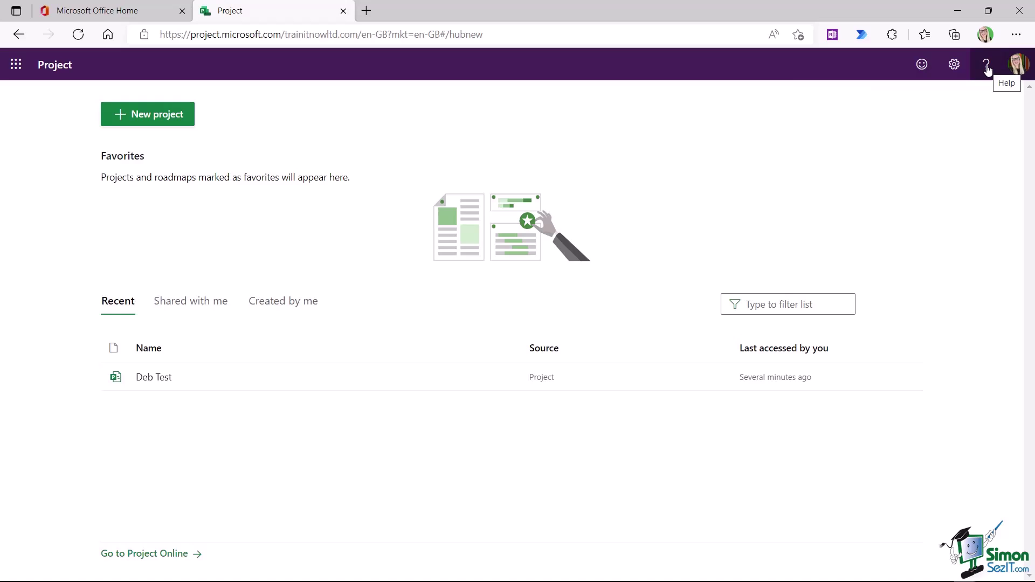
{"action": "left_click", "coordinate": [953, 65]}
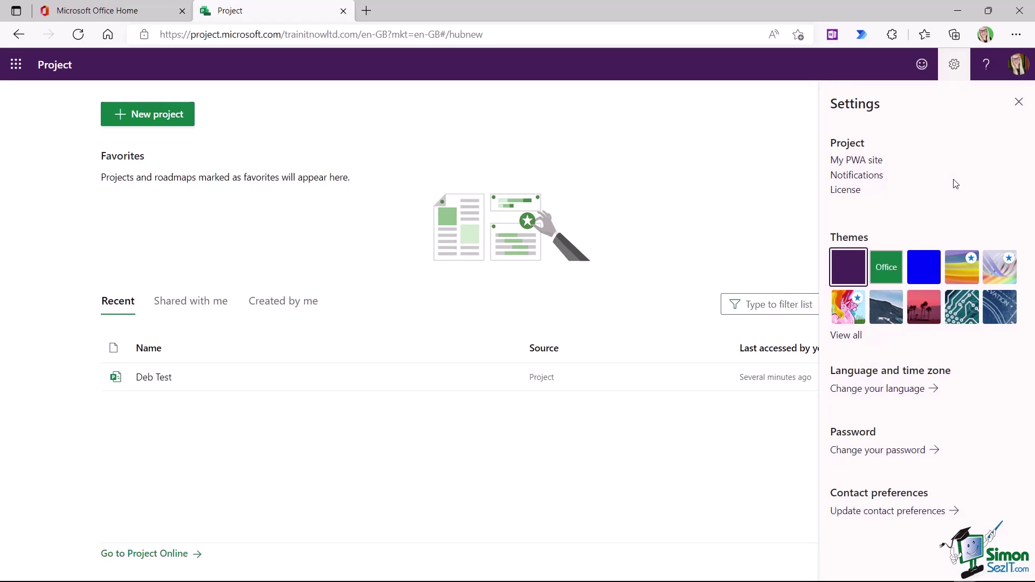
{"action": "left_click", "coordinate": [929, 274]}
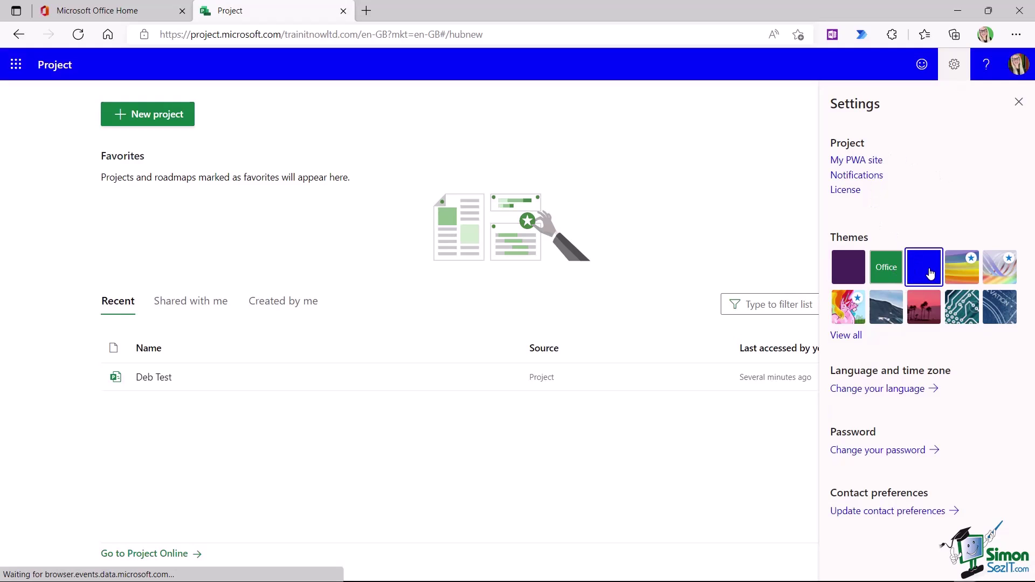
{"action": "left_click", "coordinate": [966, 272]}
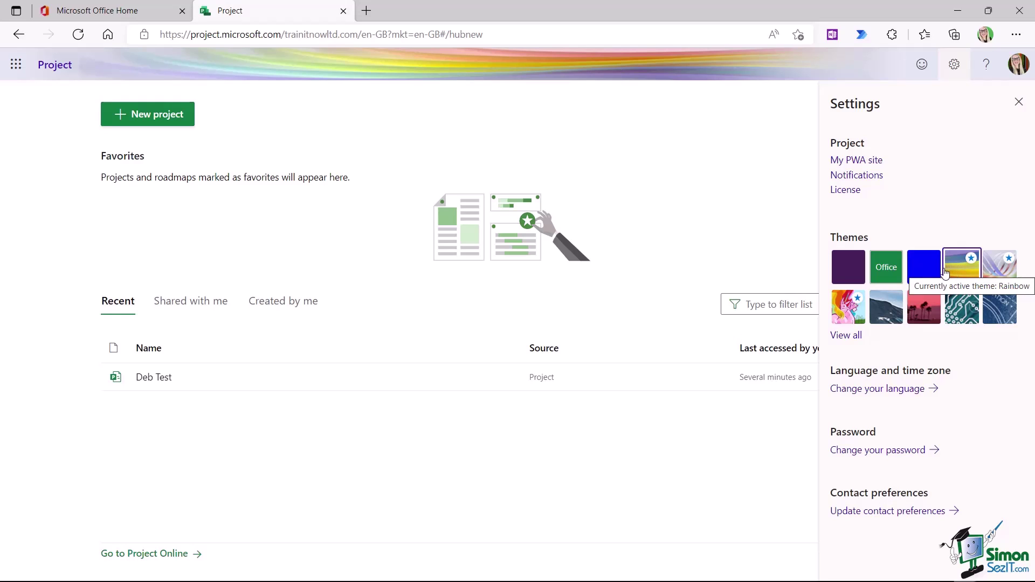
{"action": "left_click", "coordinate": [964, 315]}
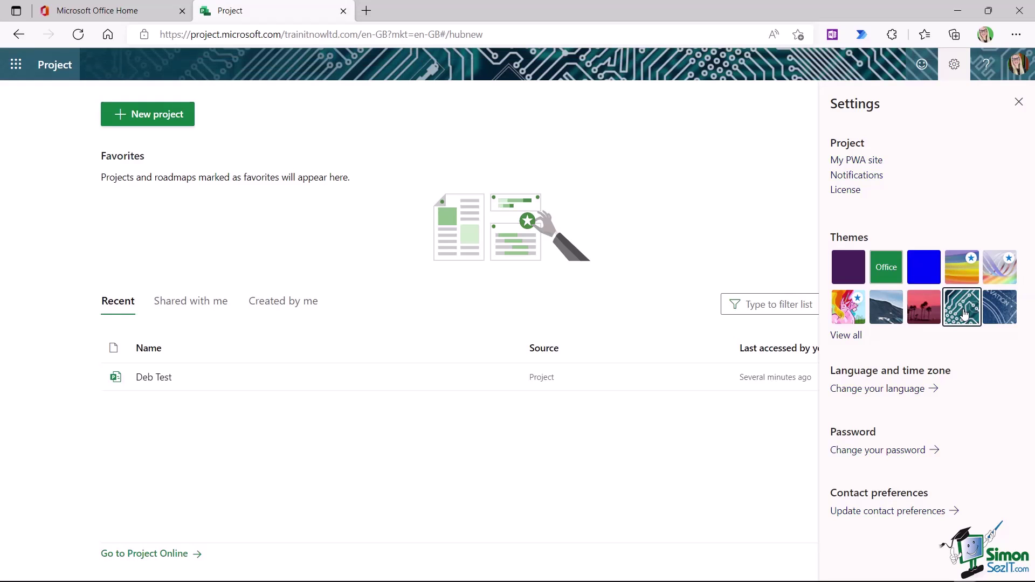
{"action": "left_click", "coordinate": [1011, 311]}
{"action": "left_click", "coordinate": [887, 268]}
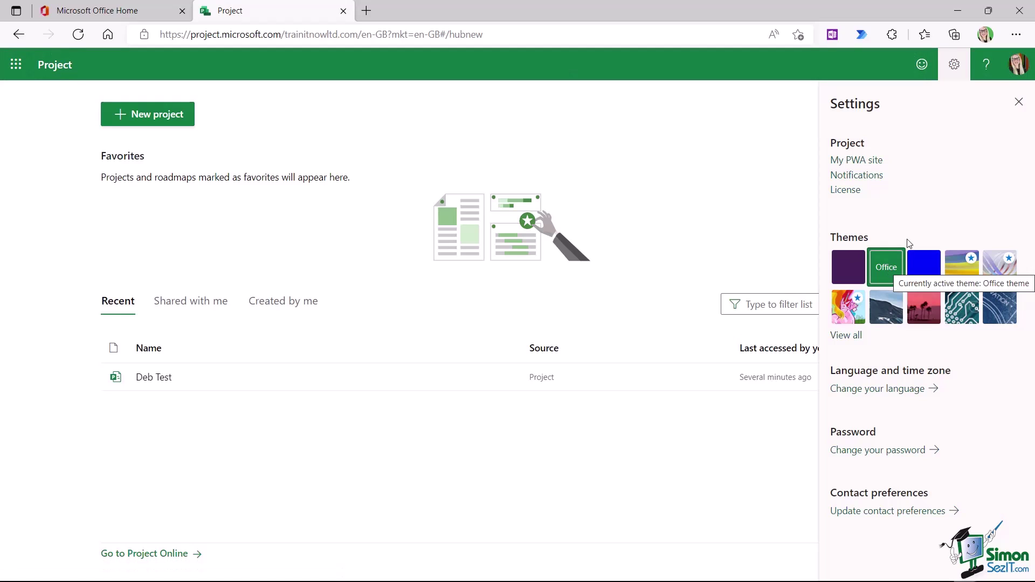
{"action": "key", "text": "Escape"}
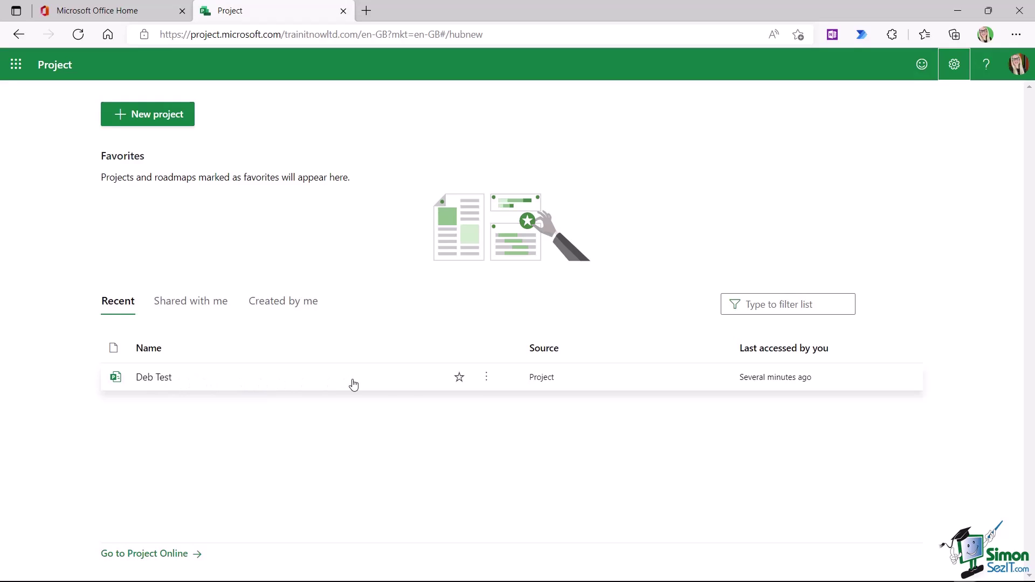
- Star Deb Test as a favorite and bring up the Create options for a new project
{"action": "left_click", "coordinate": [460, 383]}
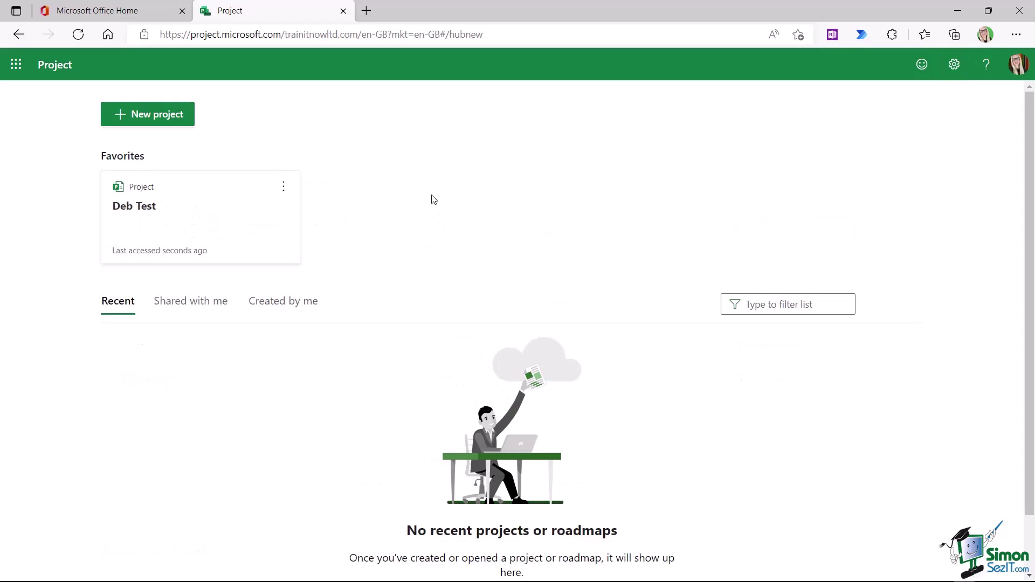
{"action": "left_click", "coordinate": [166, 120]}
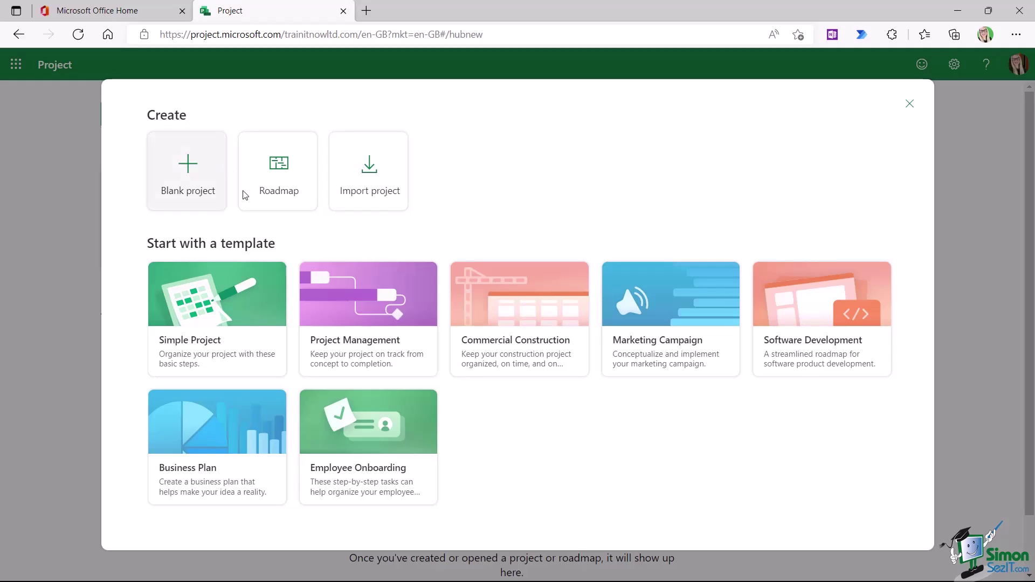
- Create a new project from the Employee Onboarding template
{"action": "left_click", "coordinate": [376, 450]}
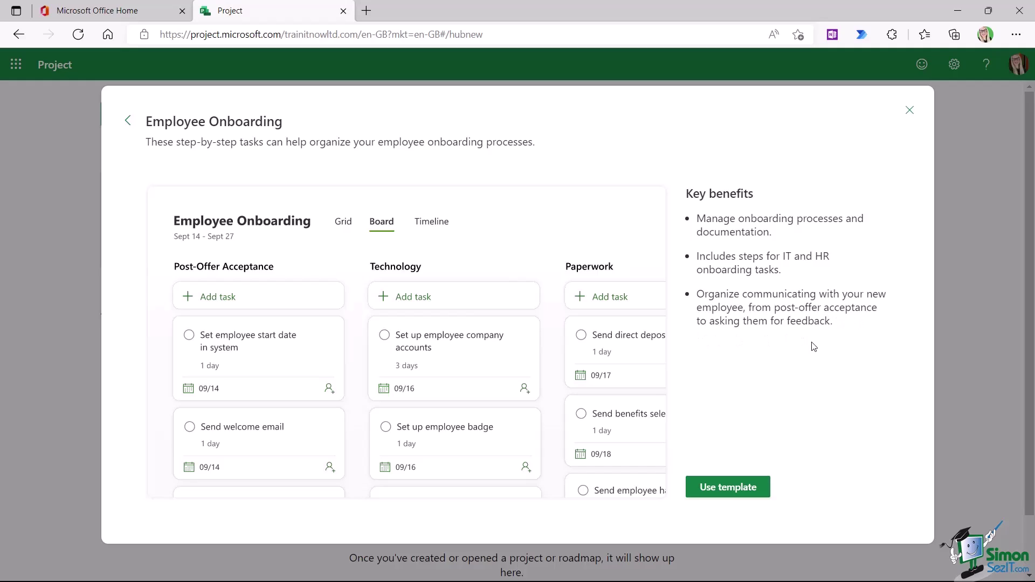
{"action": "left_click", "coordinate": [737, 491]}
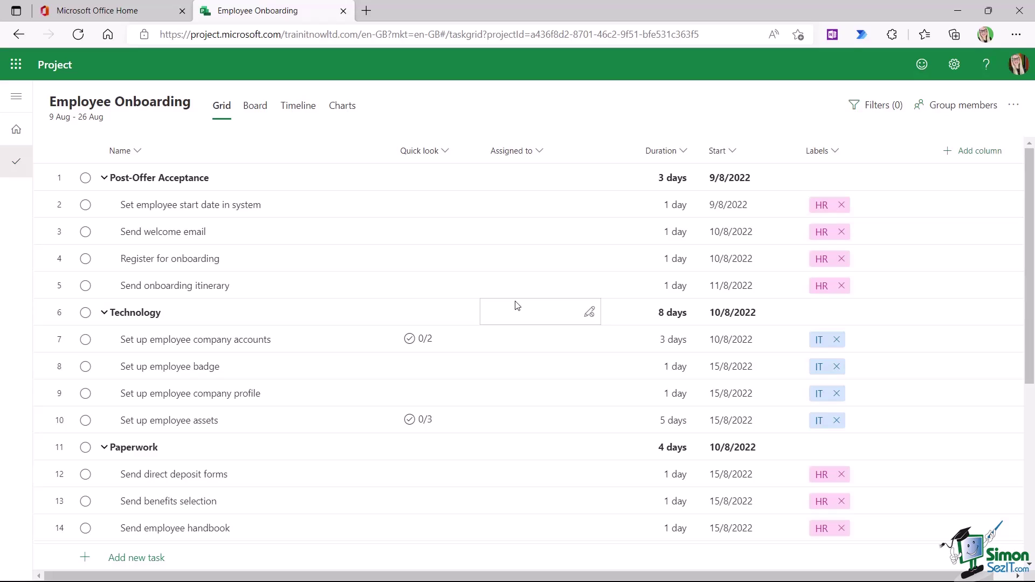
- Return to the Project home page and check Created by me before going back to Recent
{"action": "left_click", "coordinate": [16, 135]}
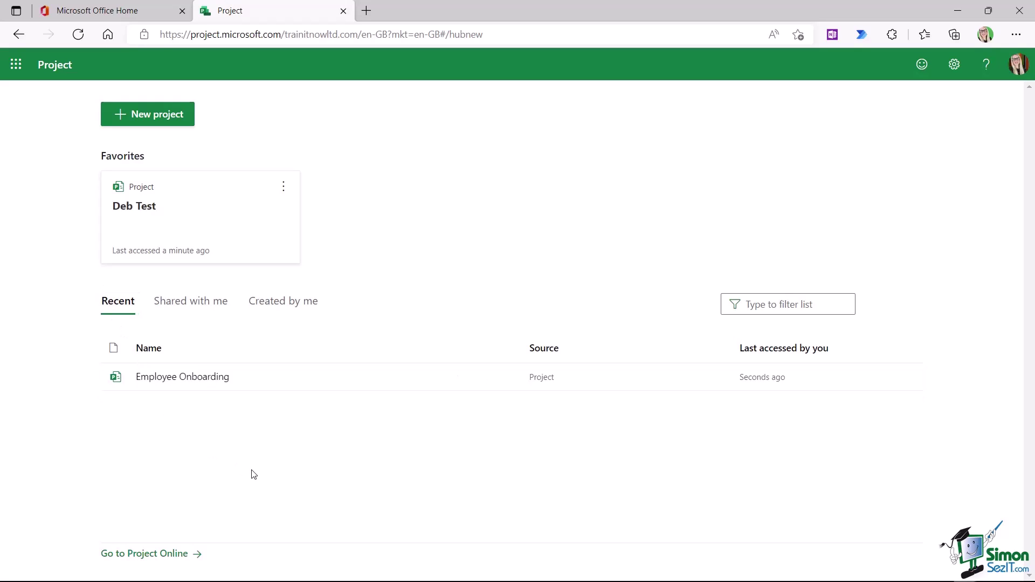
{"action": "left_click", "coordinate": [282, 302]}
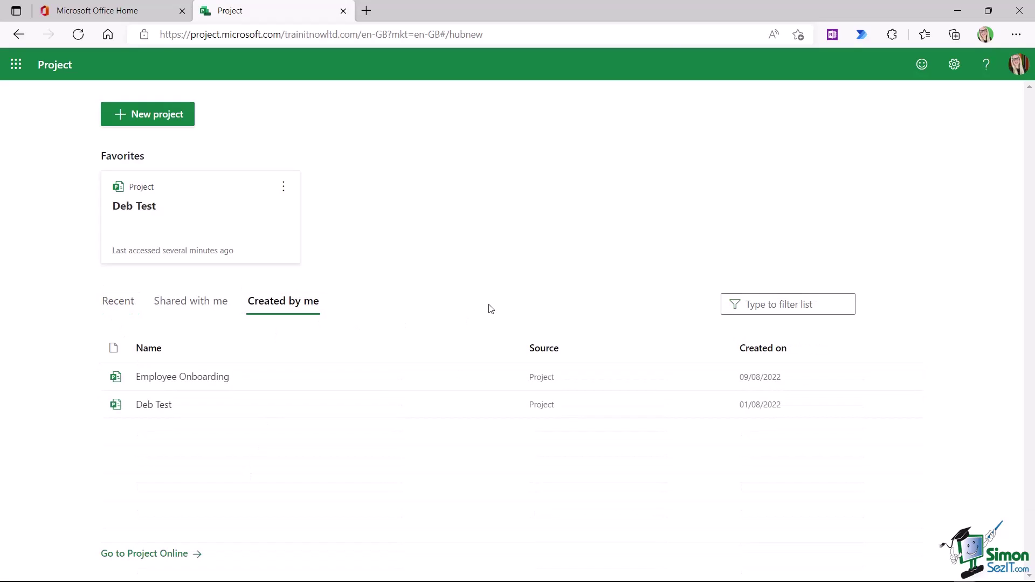
{"action": "left_click", "coordinate": [126, 305]}
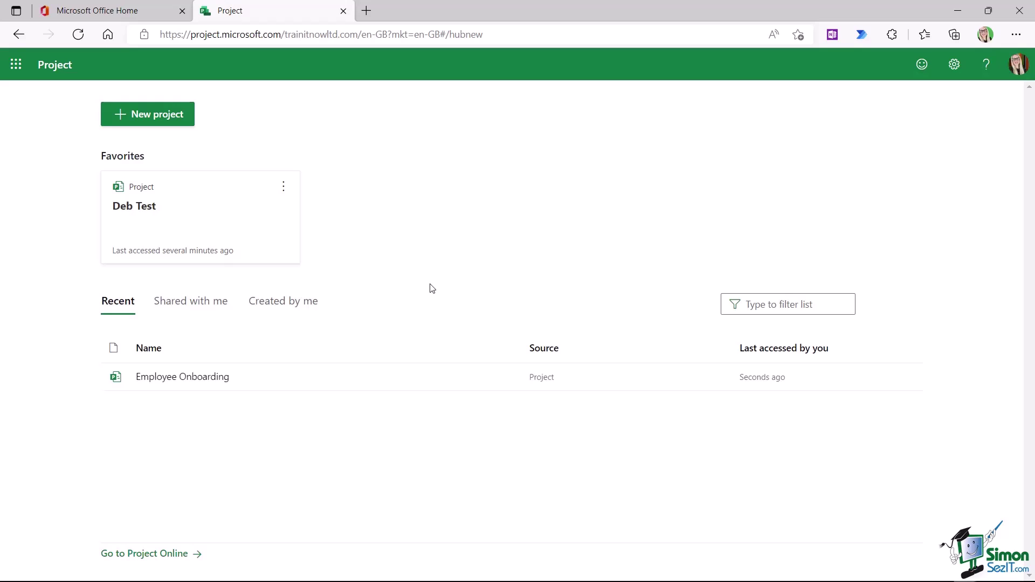
{"action": "left_click", "coordinate": [17, 65]}
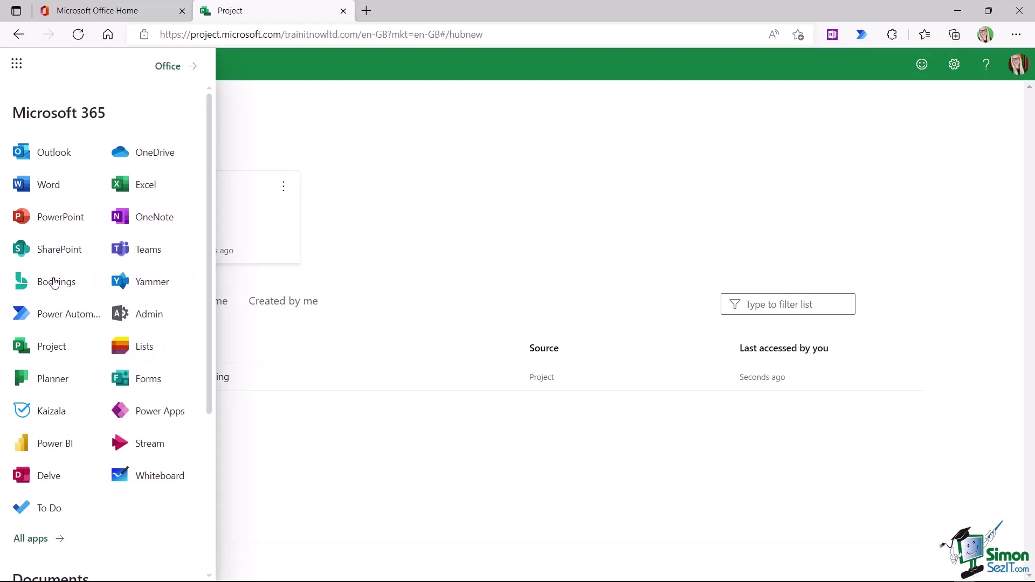
{"action": "left_click", "coordinate": [445, 154]}
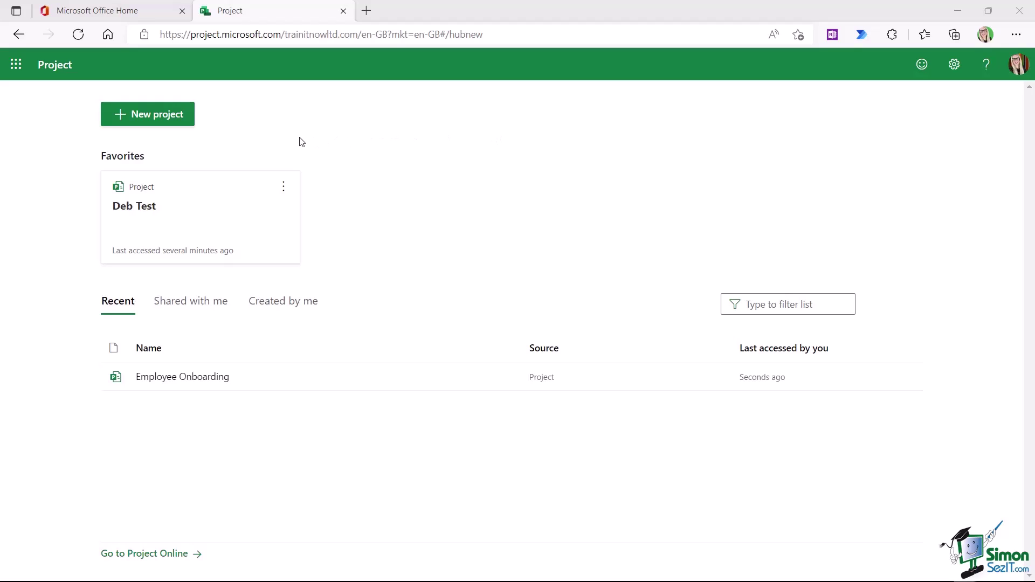
- Start a new project and choose to import one from Project desktop
{"action": "left_click", "coordinate": [168, 121]}
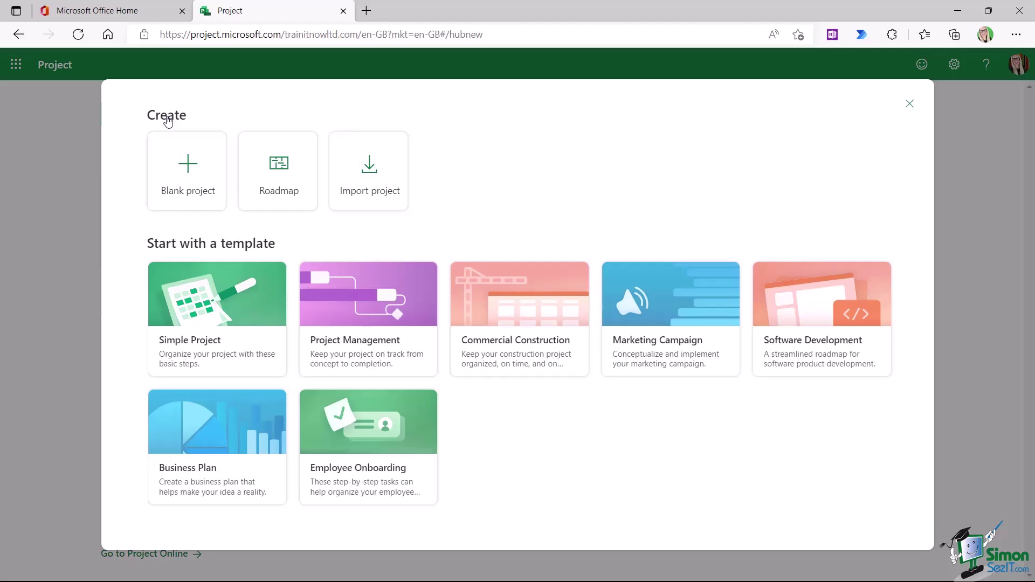
{"action": "left_click", "coordinate": [372, 180]}
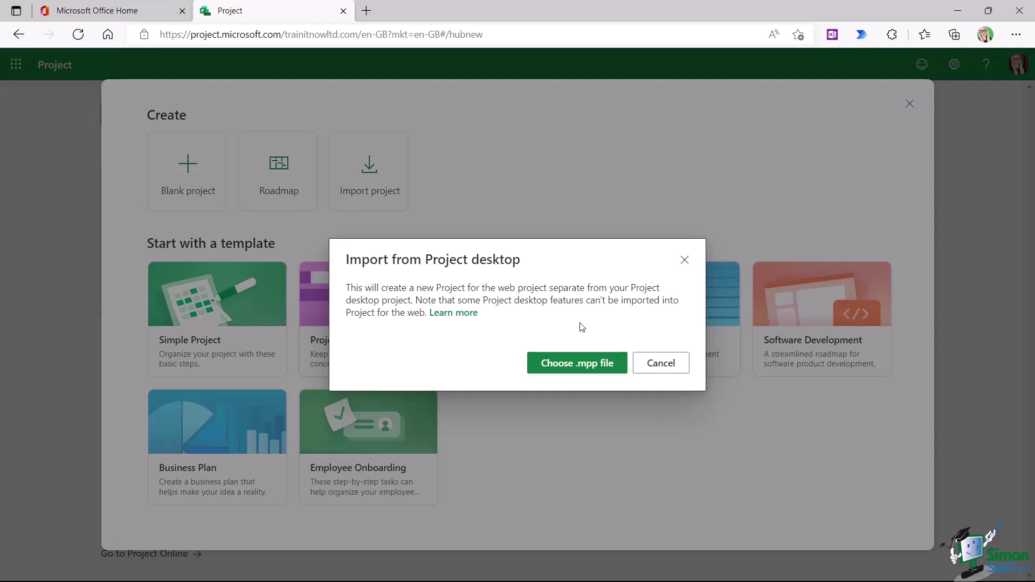
- Import Wedding_Plan_Import.mpp from the Course Files folder as a new web project
{"action": "left_click", "coordinate": [579, 371]}
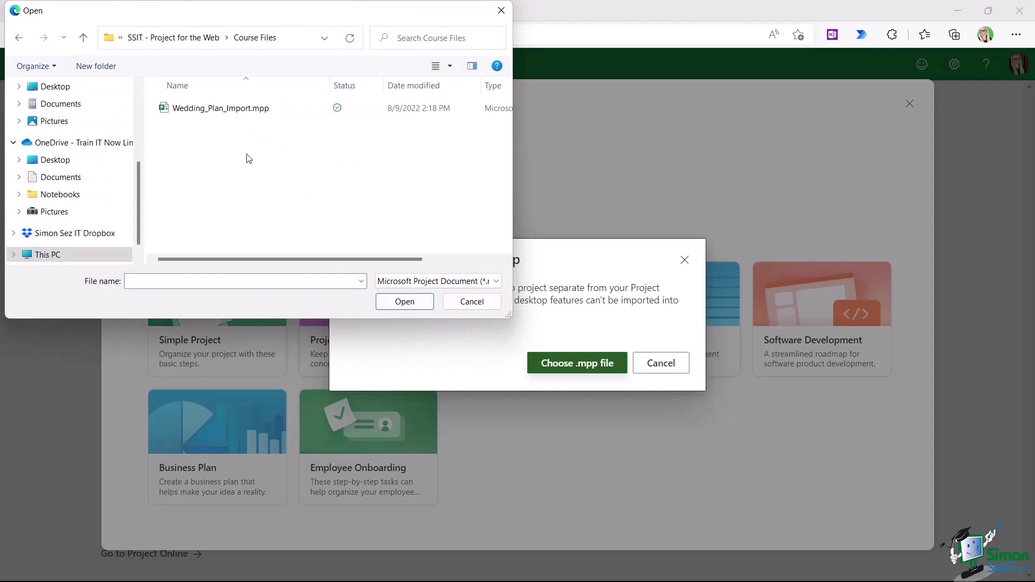
{"action": "left_click", "coordinate": [189, 112]}
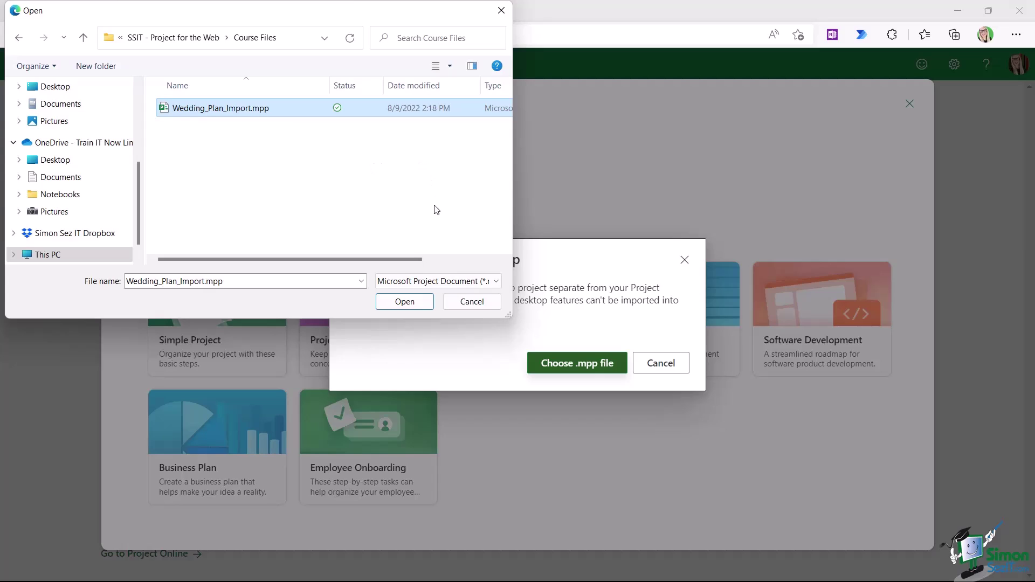
{"action": "left_click", "coordinate": [404, 302]}
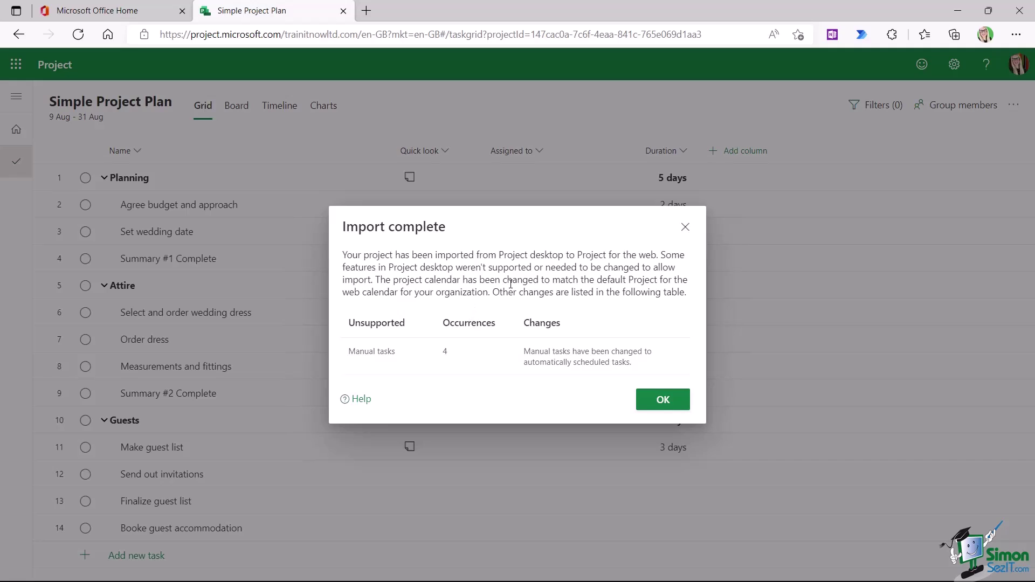
- Close the Import complete summary to reveal the Simple Project Plan task grid
{"action": "left_click", "coordinate": [664, 400]}
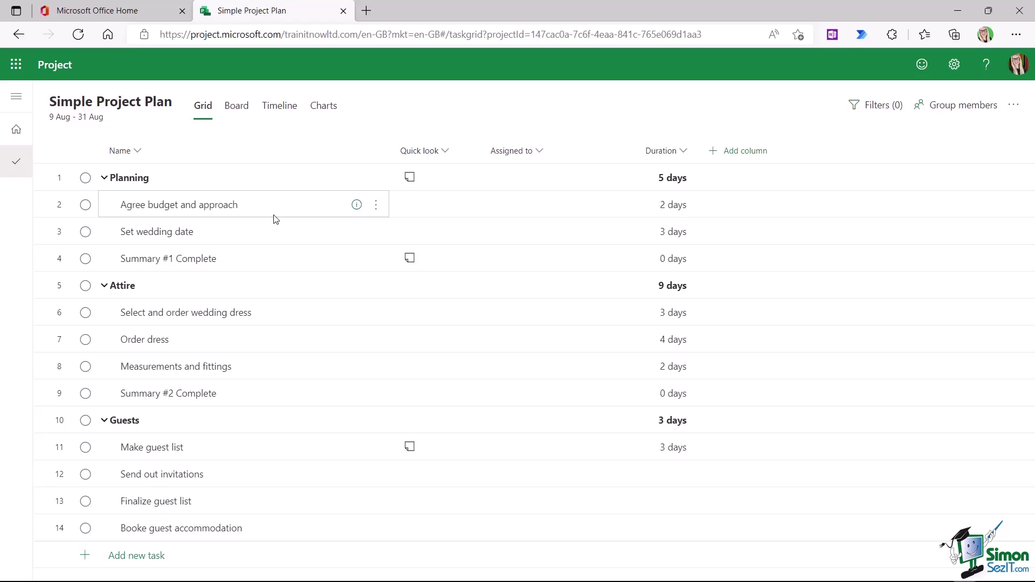
- Change the project title from Simple Project Plan to 'Test Wedding Plan'
{"action": "left_click", "coordinate": [434, 178]}
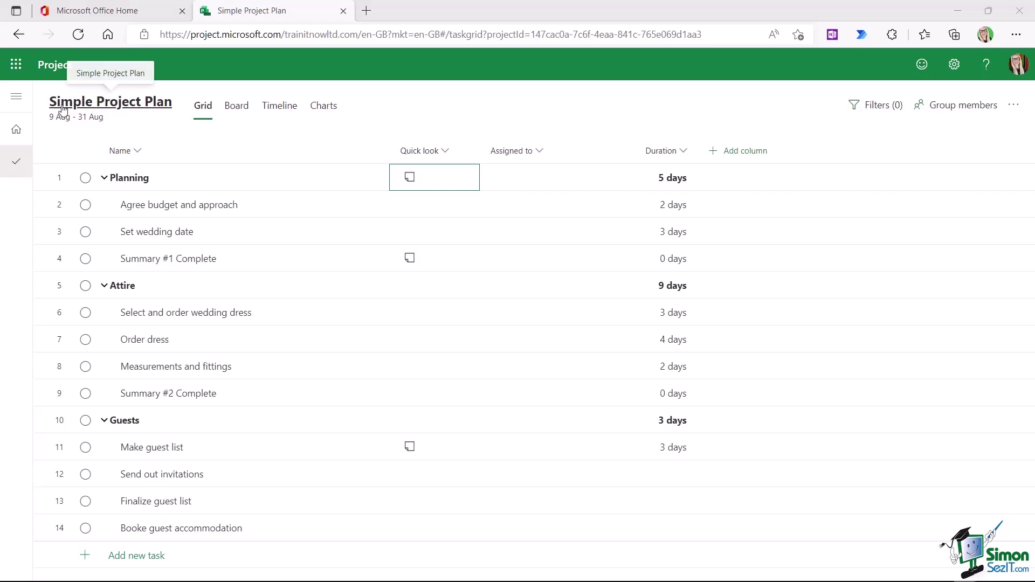
{"action": "left_click", "coordinate": [137, 106]}
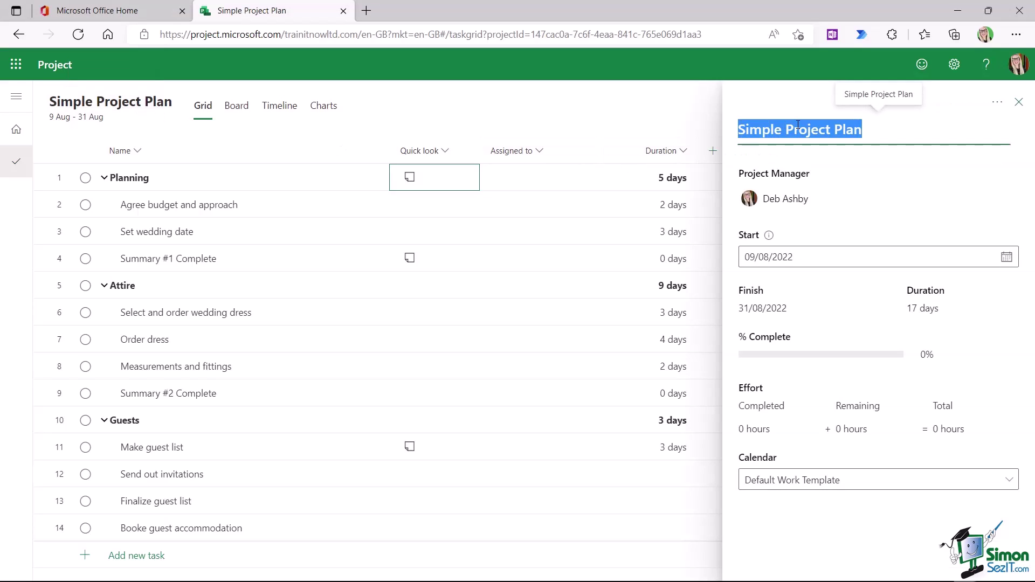
{"action": "left_click", "coordinate": [885, 133]}
{"action": "left_click_drag", "start_coordinate": [867, 132], "coordinate": [737, 134]}
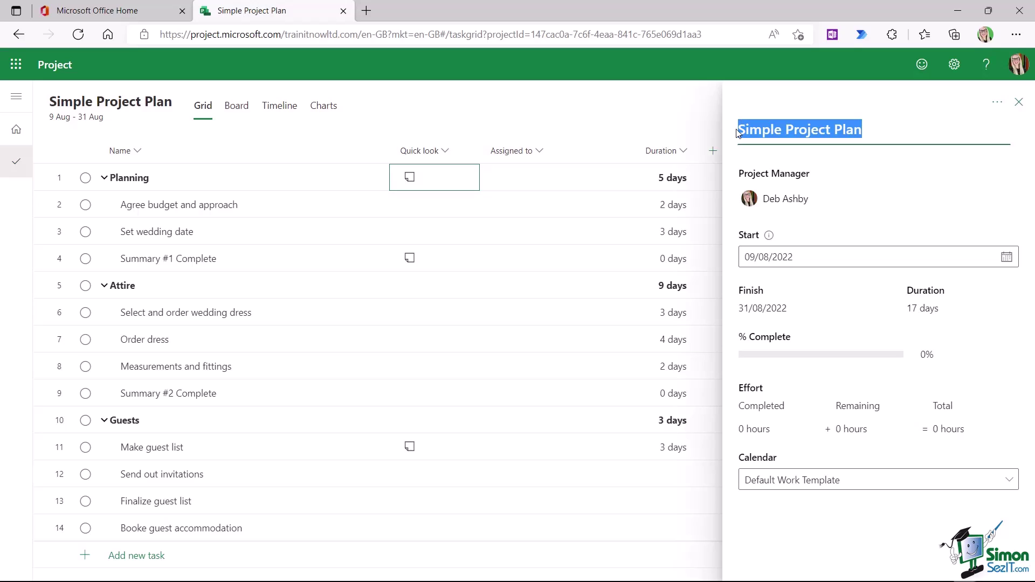
{"action": "type", "text": "W"}
{"action": "key", "text": "BackSpace"}
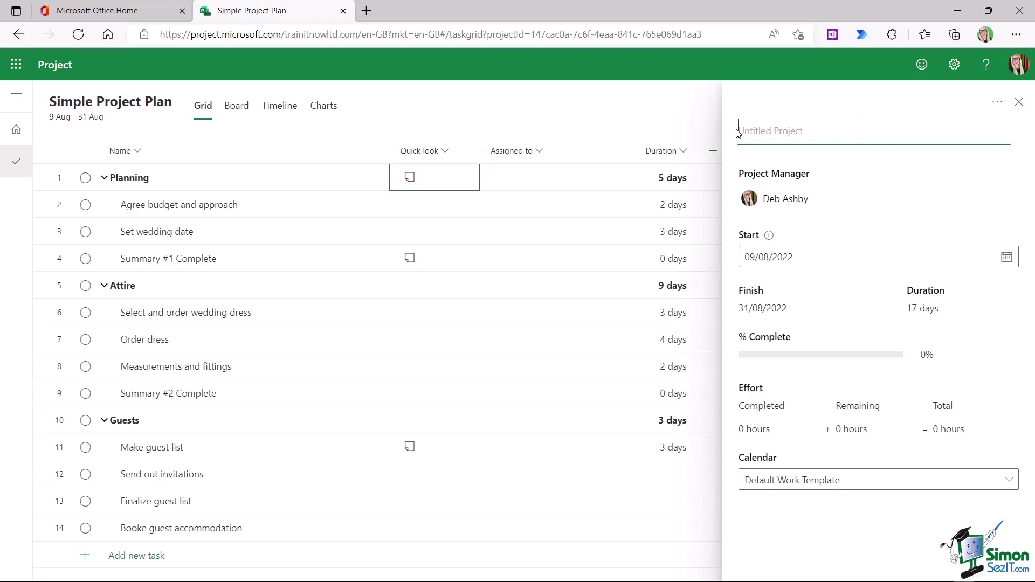
{"action": "type", "text": "Test Weddd"}
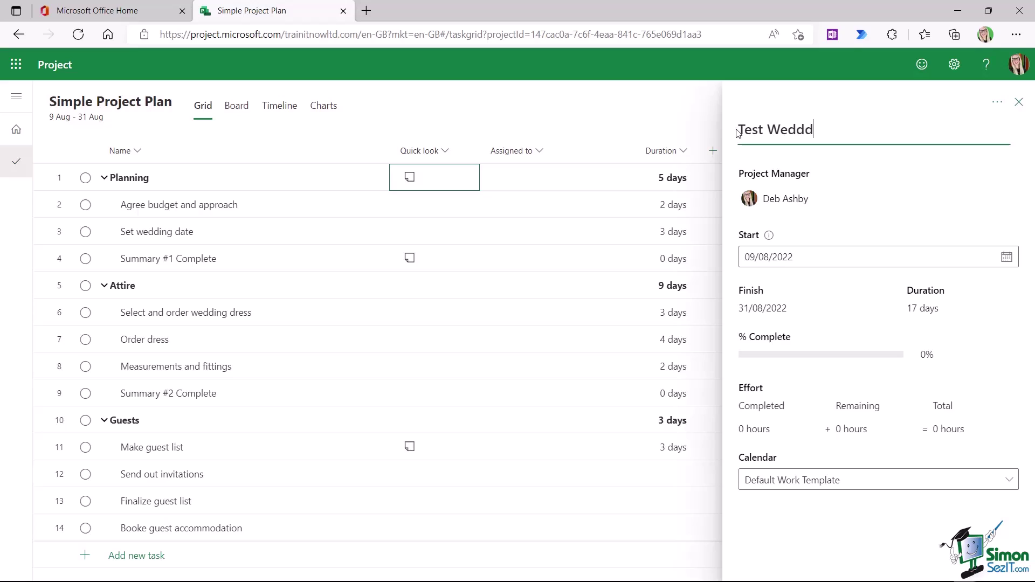
{"action": "key", "text": "BackSpace"}
{"action": "type", "text": "ing Pla"}
{"action": "key", "text": "BackSpace"}
{"action": "key", "text": "BackSpace"}
{"action": "type", "text": "lan"}
{"action": "key", "text": "Return"}
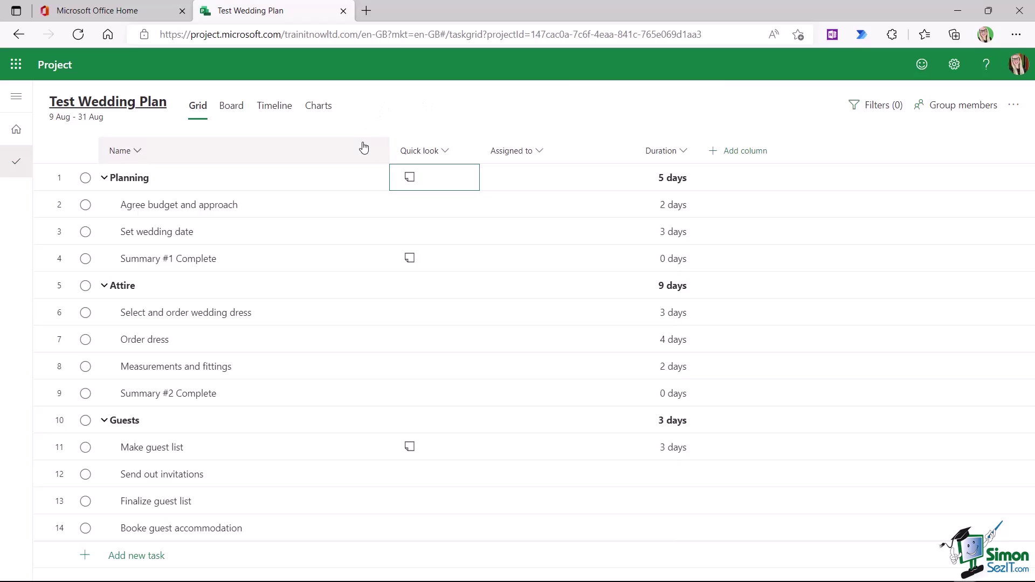
- Go back to the Project home page, now listing Test Wedding Plan, and begin a new project
{"action": "left_click", "coordinate": [18, 132]}
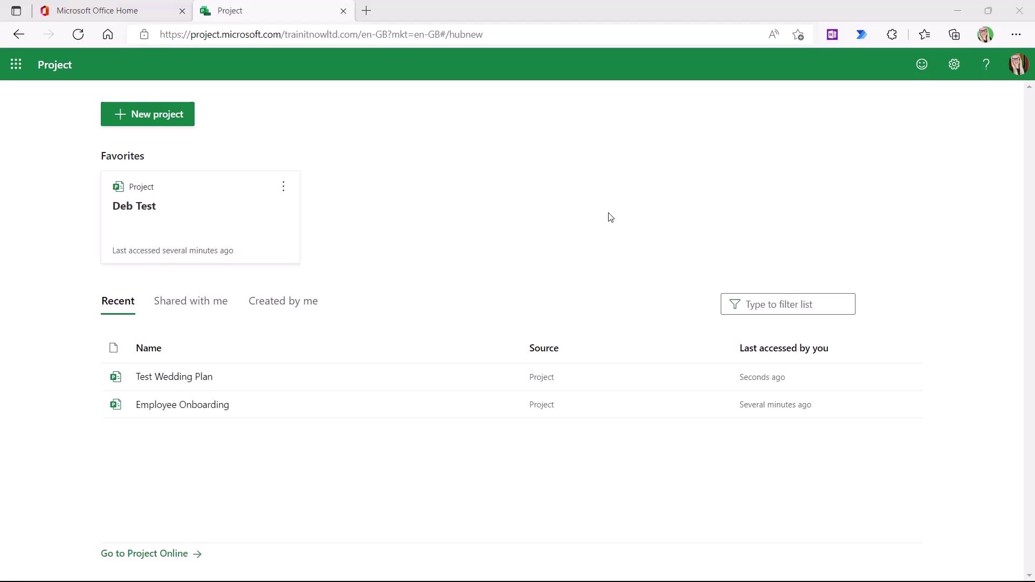
{"action": "left_click", "coordinate": [166, 119]}
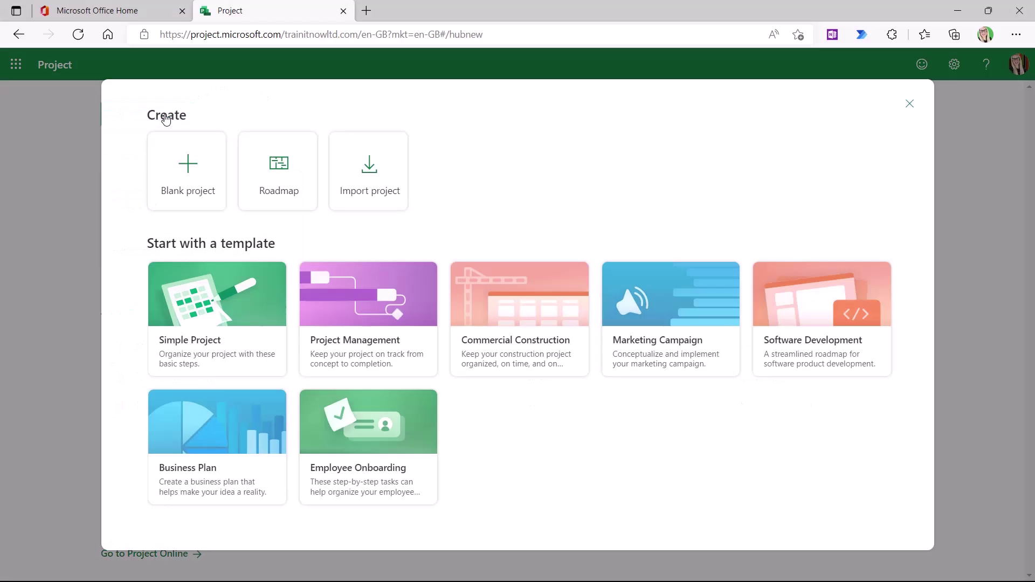
- Create a Blank project, opening an empty Untitled project grid
{"action": "left_click", "coordinate": [200, 182]}
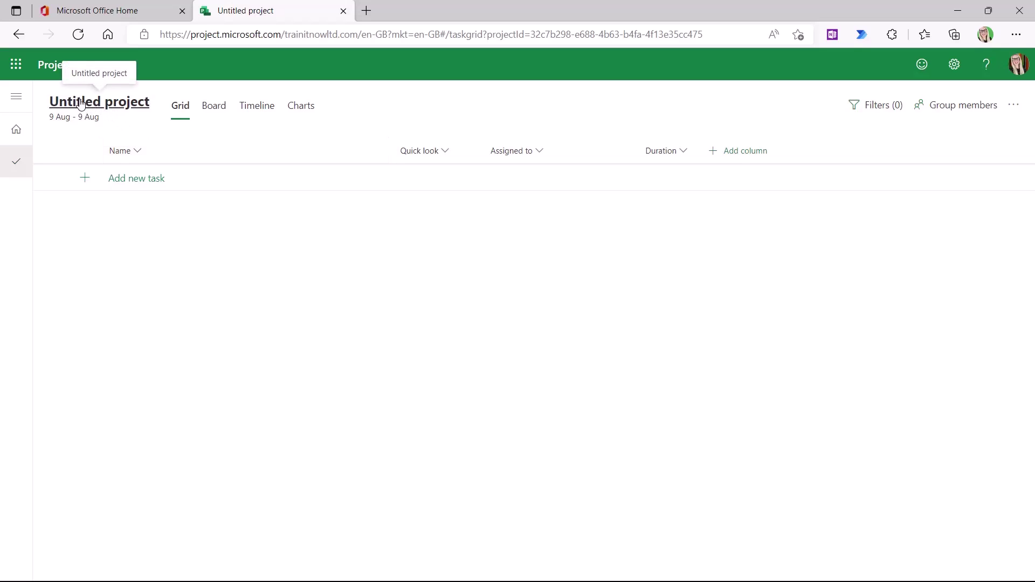
- Rename the Untitled project to 'Final Wedding Plan' in its details panel
{"action": "left_click", "coordinate": [137, 108]}
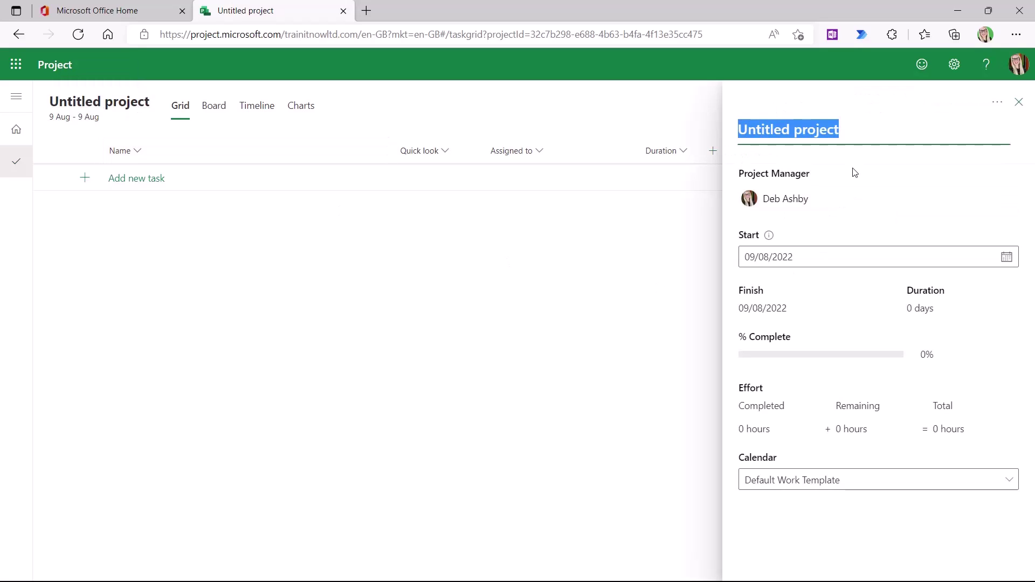
{"action": "left_click", "coordinate": [898, 96]}
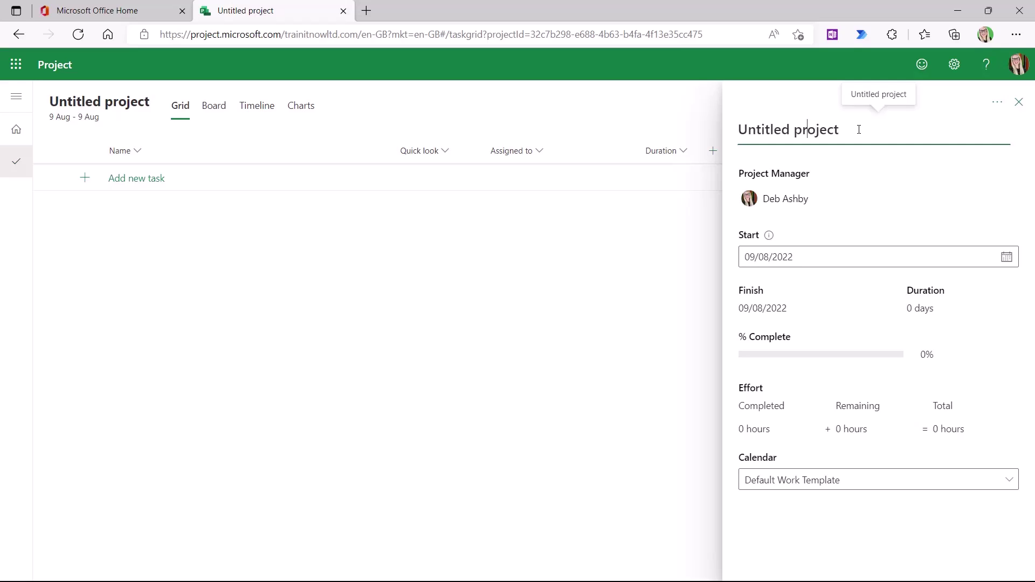
{"action": "left_click", "coordinate": [855, 130]}
{"action": "left_click_drag", "start_coordinate": [839, 129], "coordinate": [740, 128]}
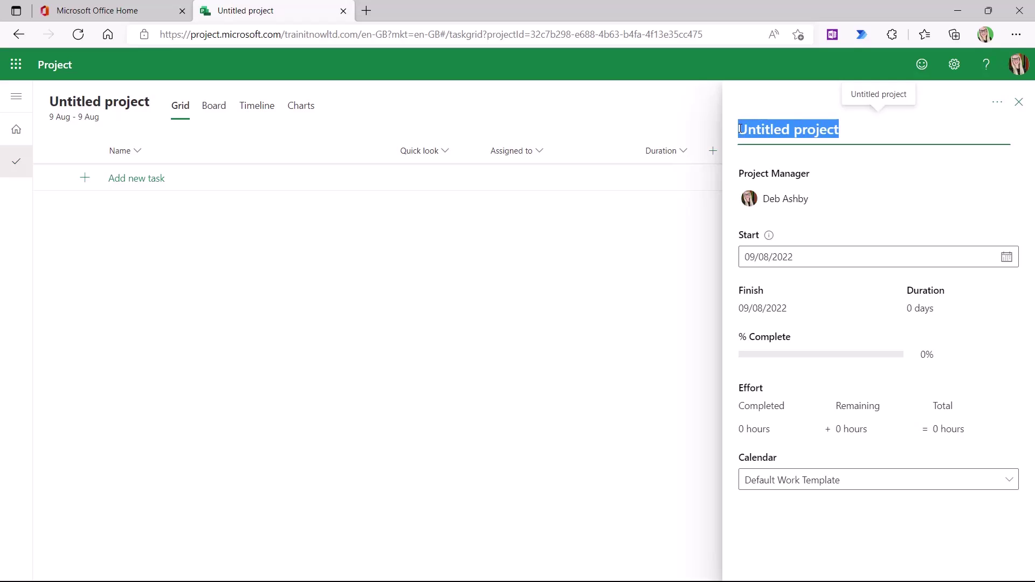
{"action": "type", "text": "Fin"}
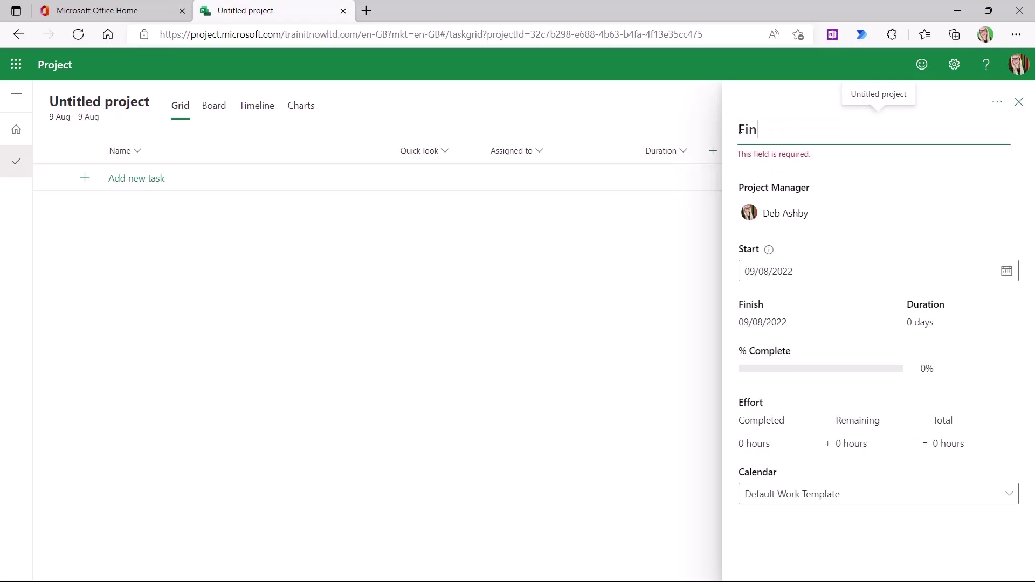
{"action": "type", "text": "al Wedding"}
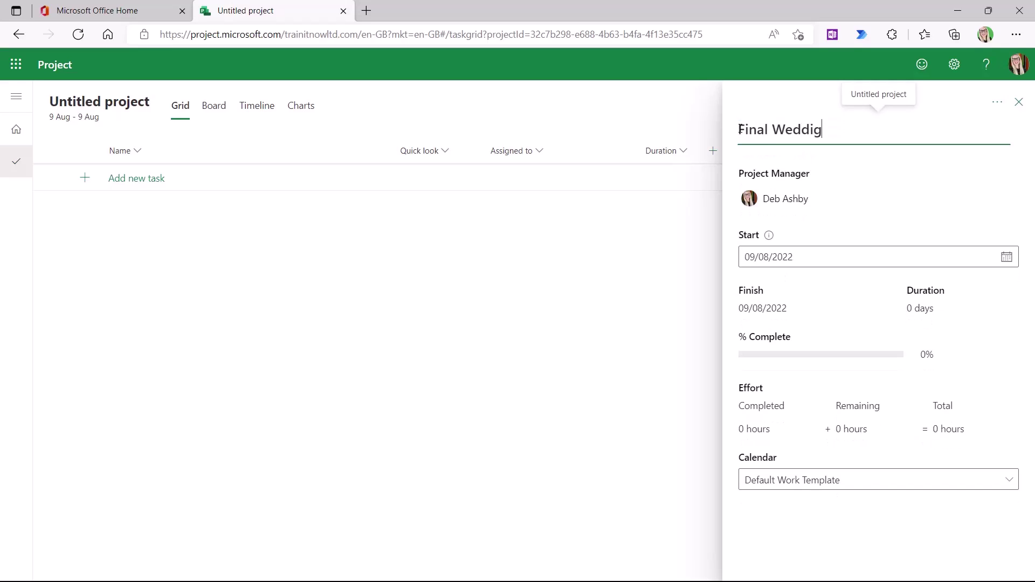
{"action": "key", "text": "BackSpace"}
{"action": "type", "text": "ng Plan"}
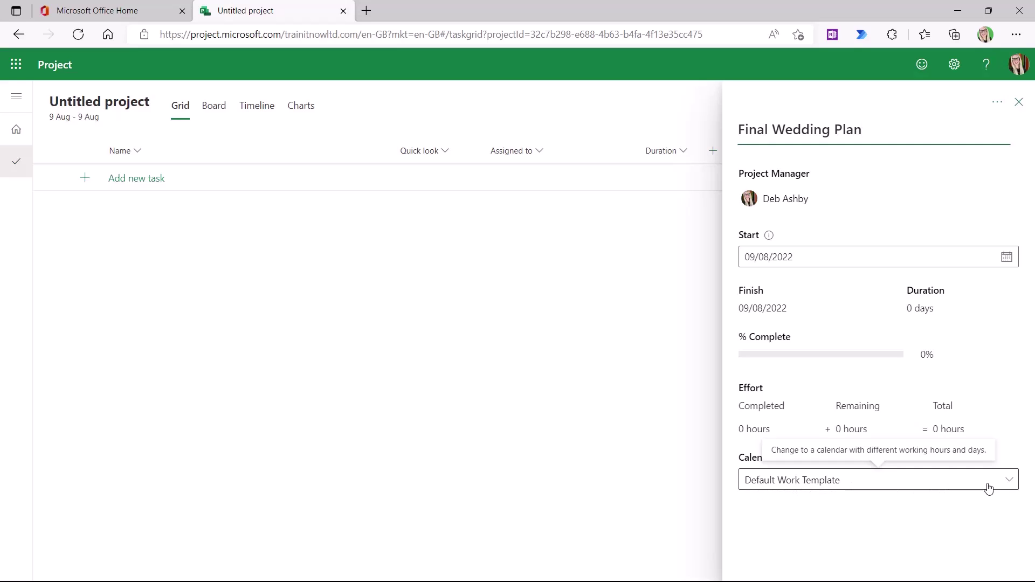
- Keep the Default Work Template calendar and close the project details
{"action": "left_click", "coordinate": [1009, 480]}
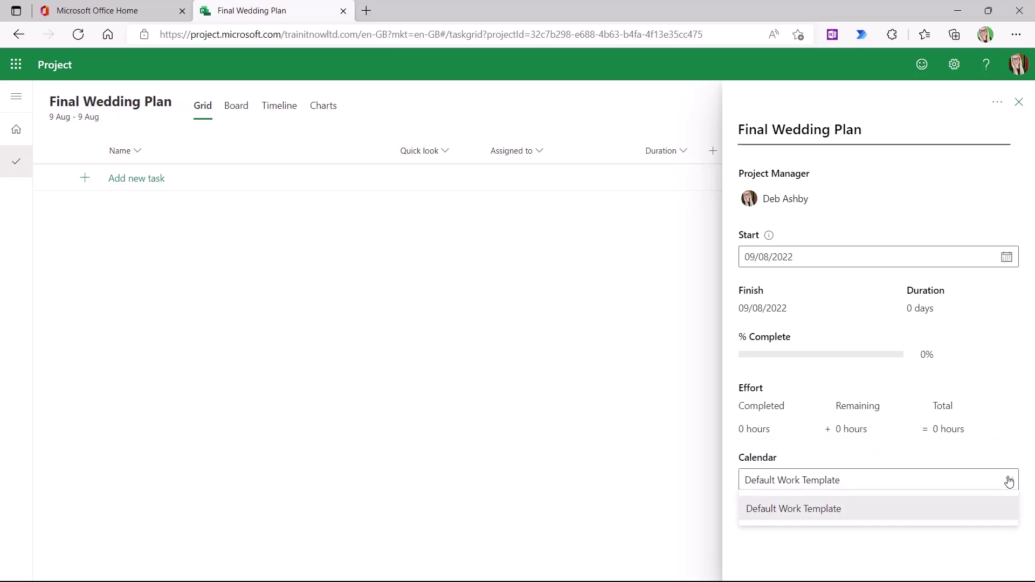
{"action": "left_click", "coordinate": [921, 516]}
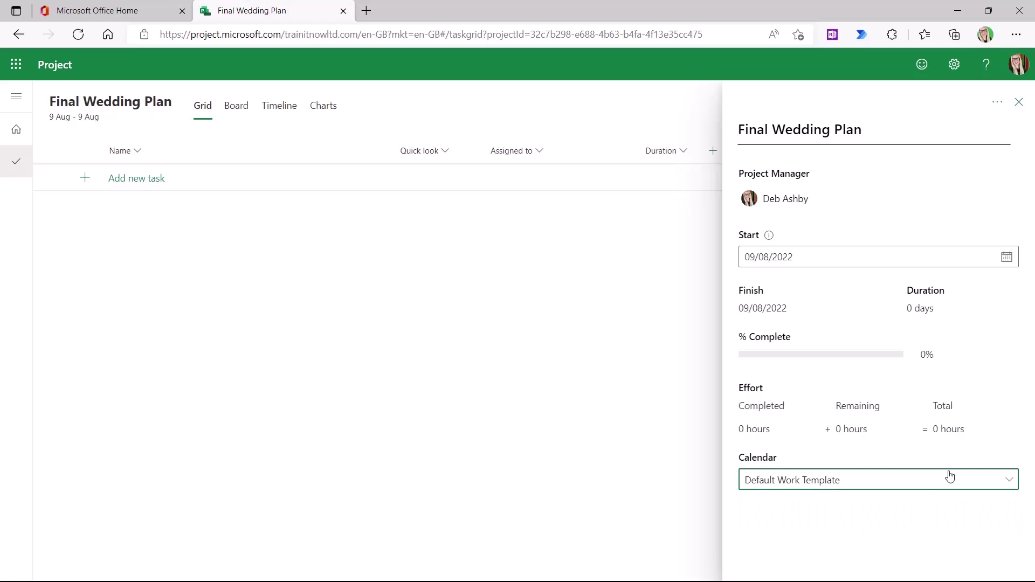
{"action": "left_click", "coordinate": [1019, 104]}
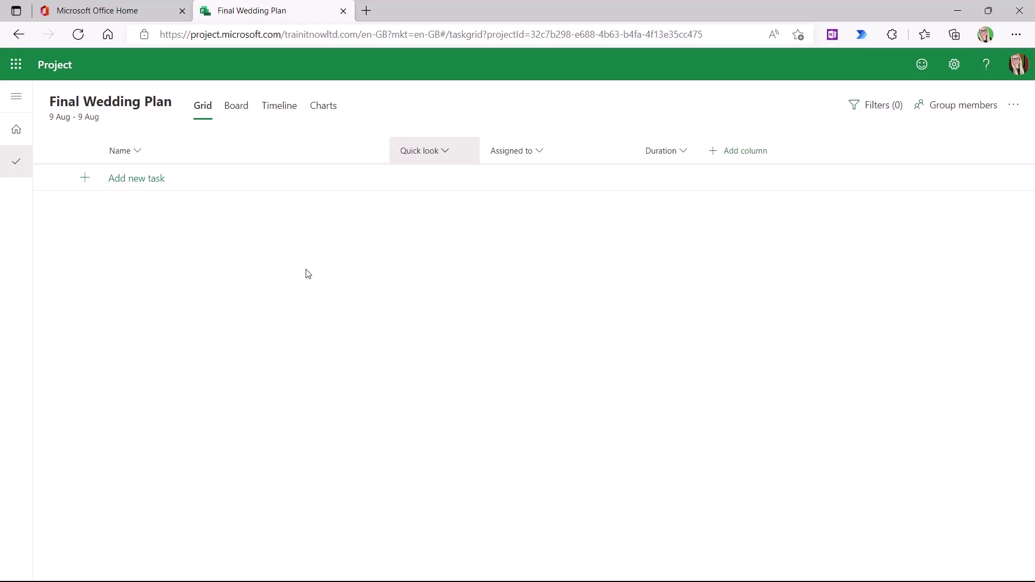
- Browse the existing groups under Add to a group without choosing one, then return to Create group
{"action": "left_click", "coordinate": [964, 111]}
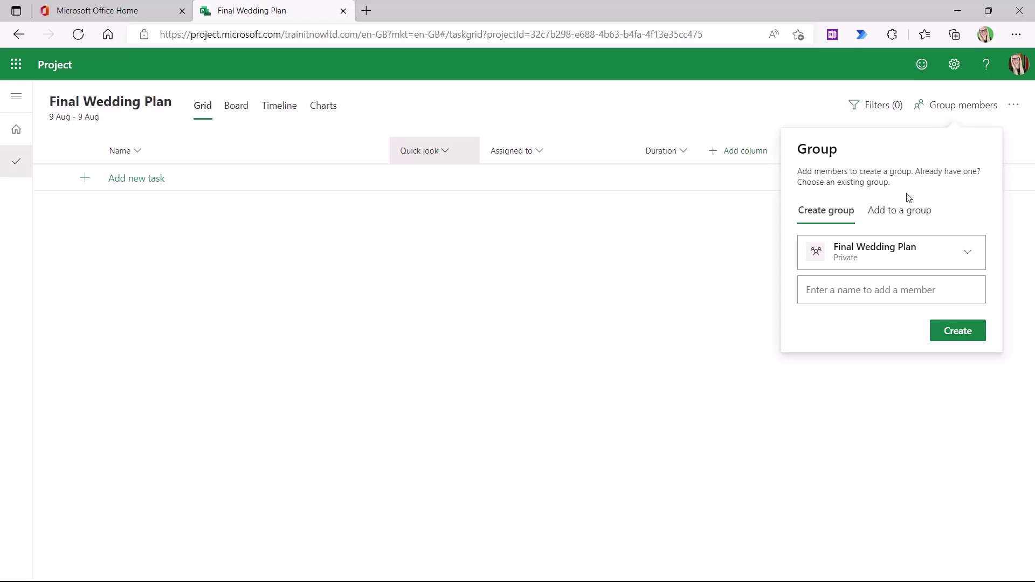
{"action": "left_click", "coordinate": [897, 215]}
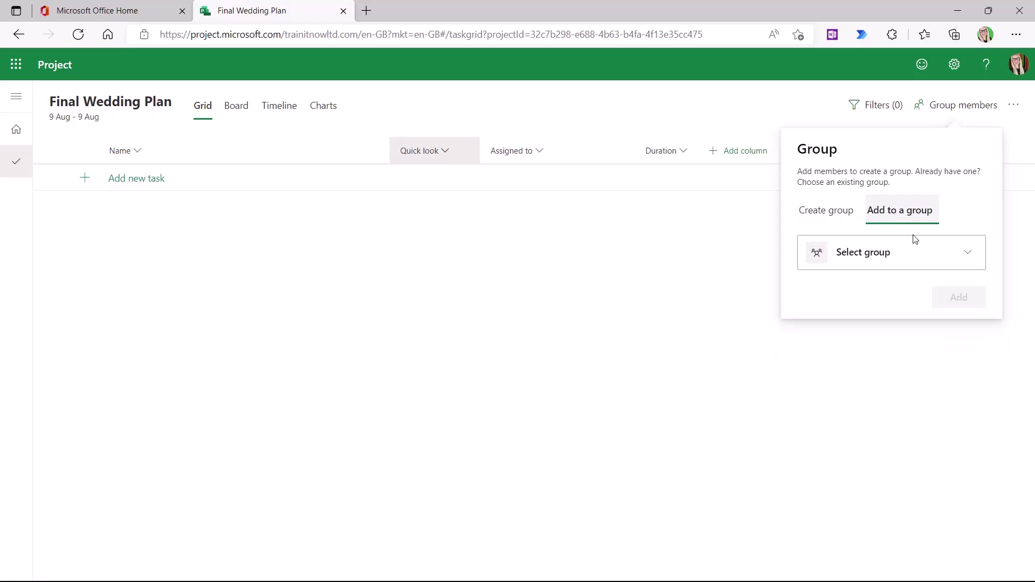
{"action": "left_click", "coordinate": [971, 255]}
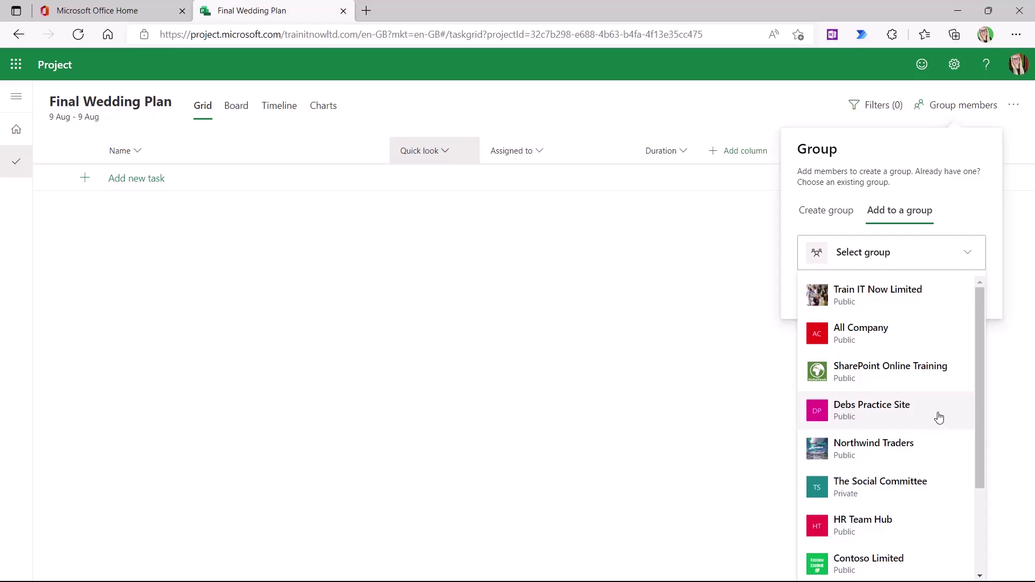
{"action": "scroll", "coordinate": [939, 416], "scroll_direction": "down", "scroll_amount": 3}
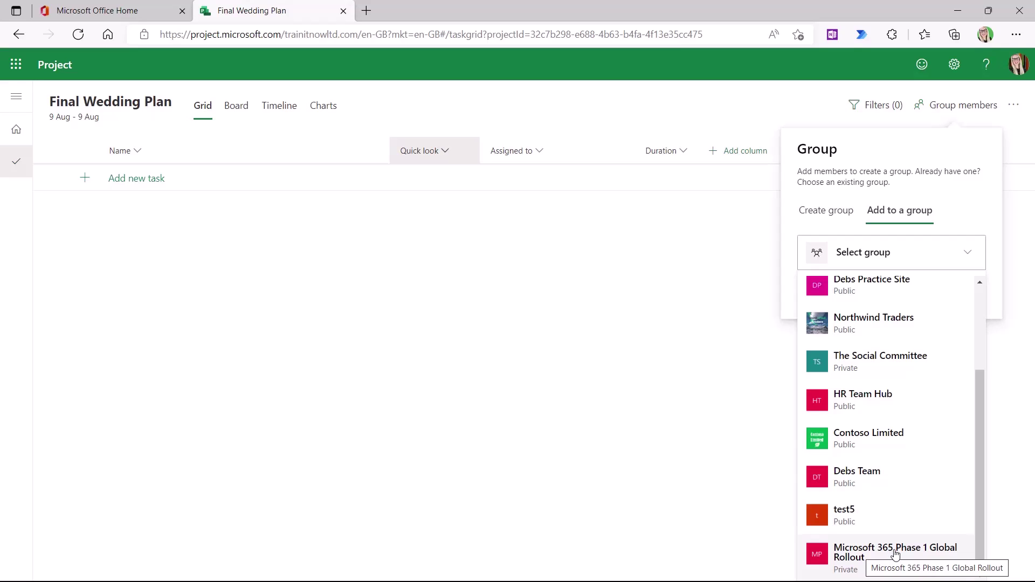
{"action": "scroll", "coordinate": [952, 408], "scroll_direction": "up", "scroll_amount": 1}
{"action": "left_click", "coordinate": [973, 207]}
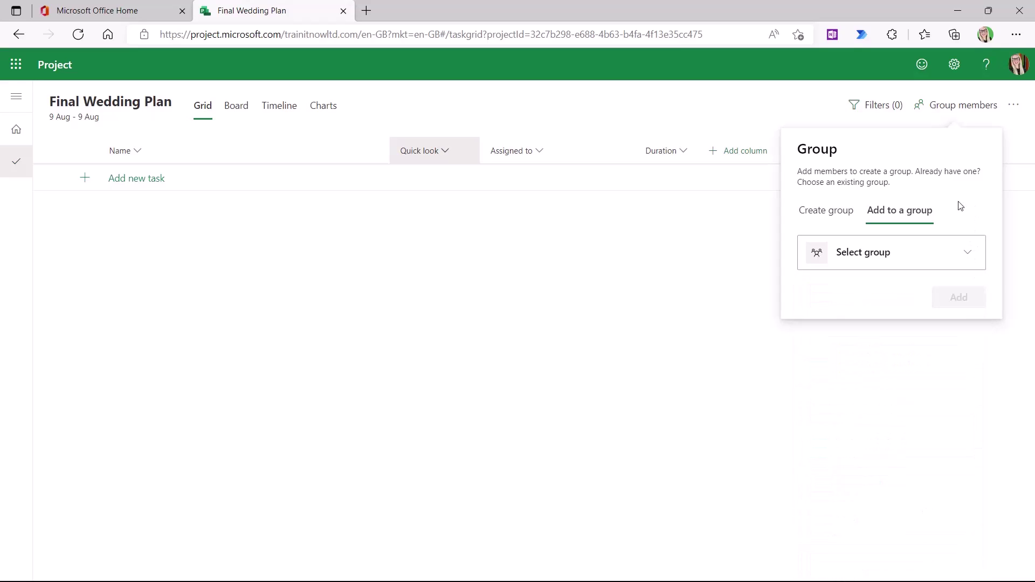
{"action": "left_click", "coordinate": [820, 212]}
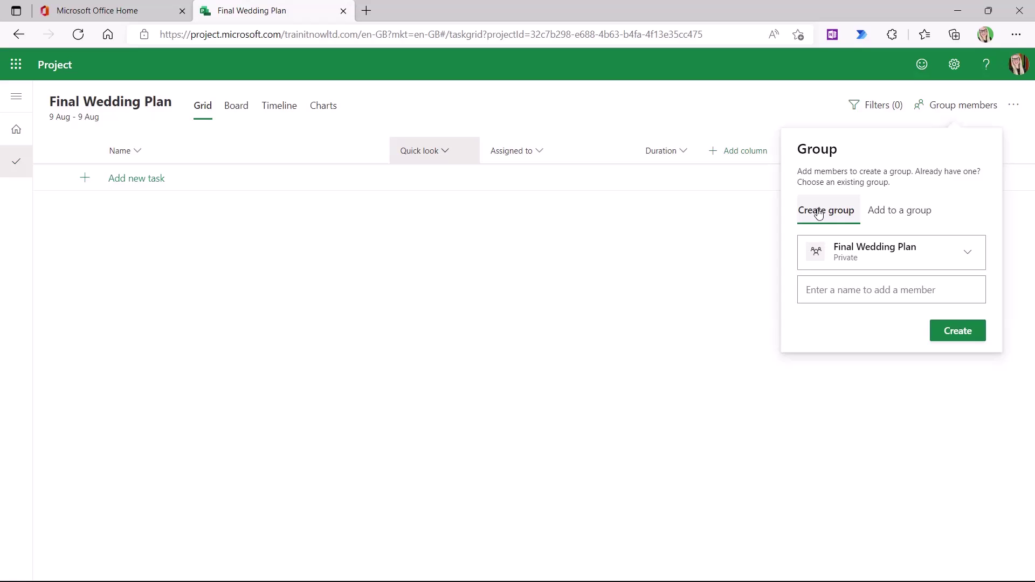
- Expand the new group's details and keep its privacy set to Private
{"action": "left_click", "coordinate": [969, 256]}
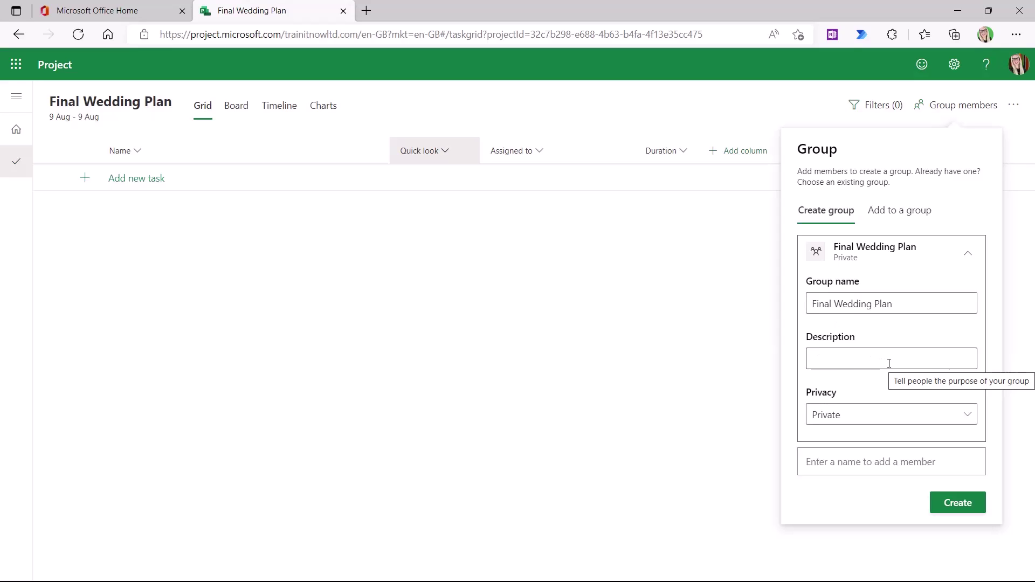
{"action": "left_click", "coordinate": [971, 418]}
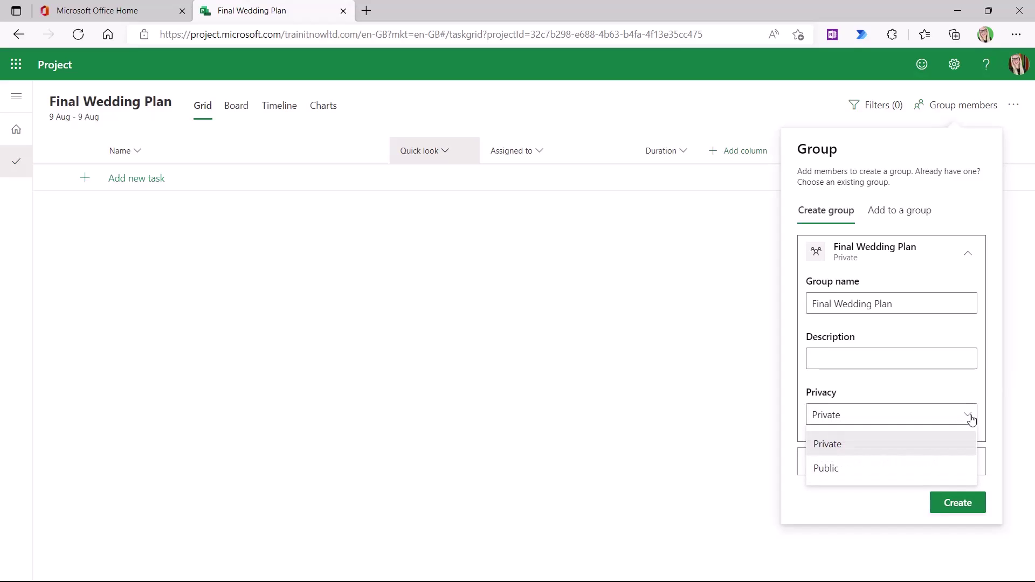
{"action": "left_click", "coordinate": [868, 447]}
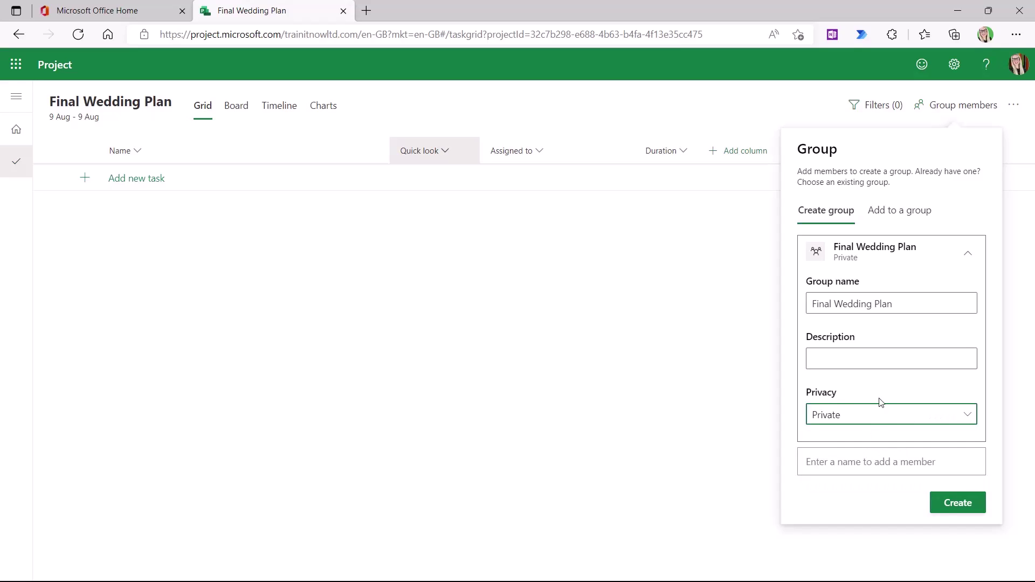
- Search for and add four colleagues as members of the Final Wedding Plan group
{"action": "left_click", "coordinate": [807, 474]}
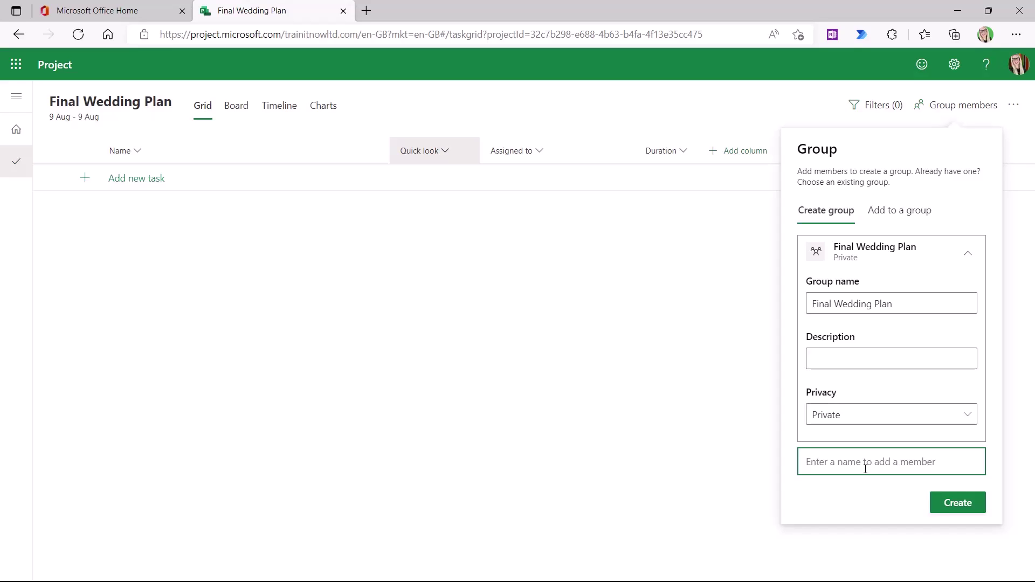
{"action": "type", "text": "ben"}
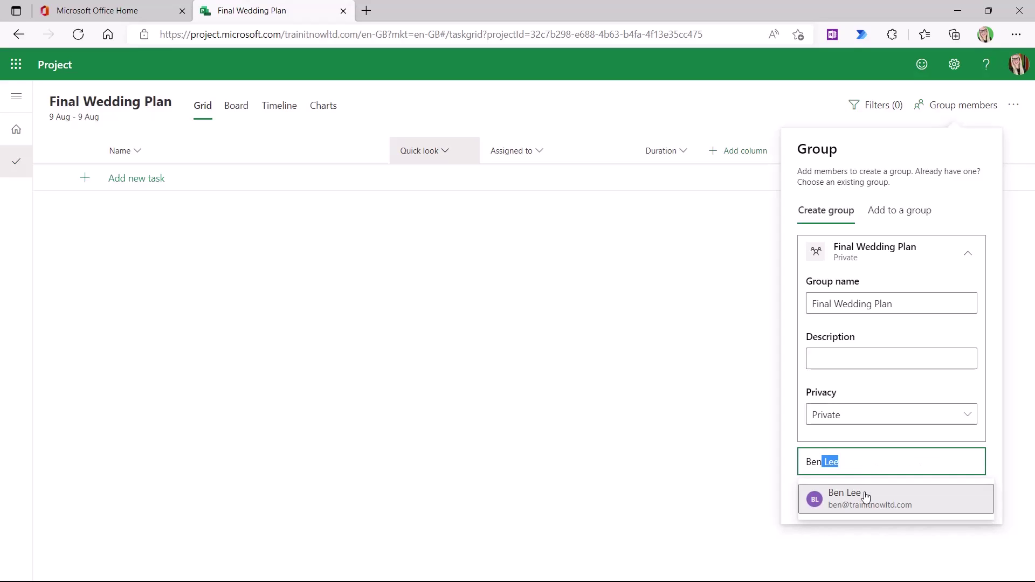
{"action": "left_click", "coordinate": [865, 496]}
{"action": "type", "text": "olivia"}
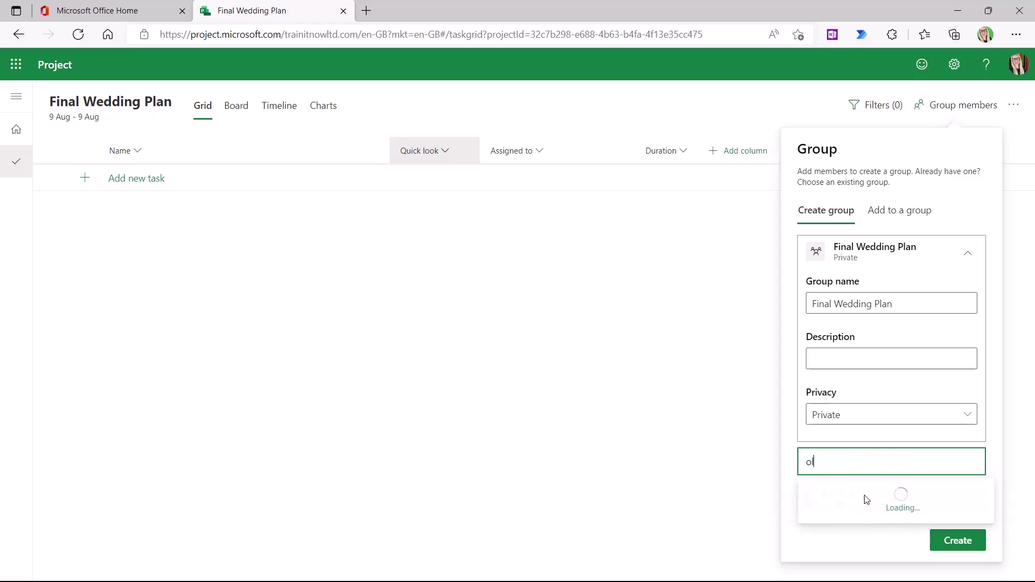
{"action": "left_click", "coordinate": [865, 497]}
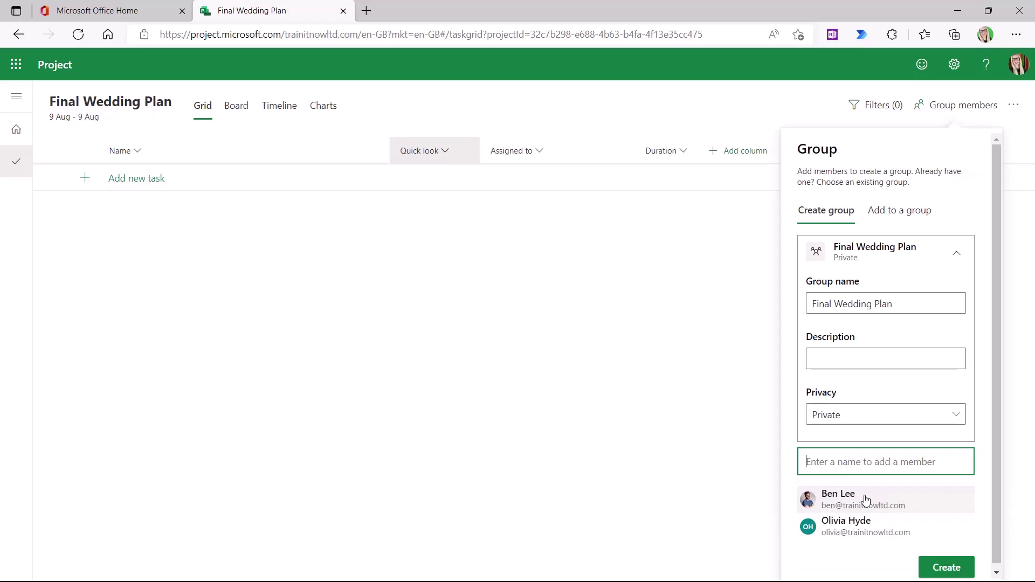
{"action": "type", "text": "jack"}
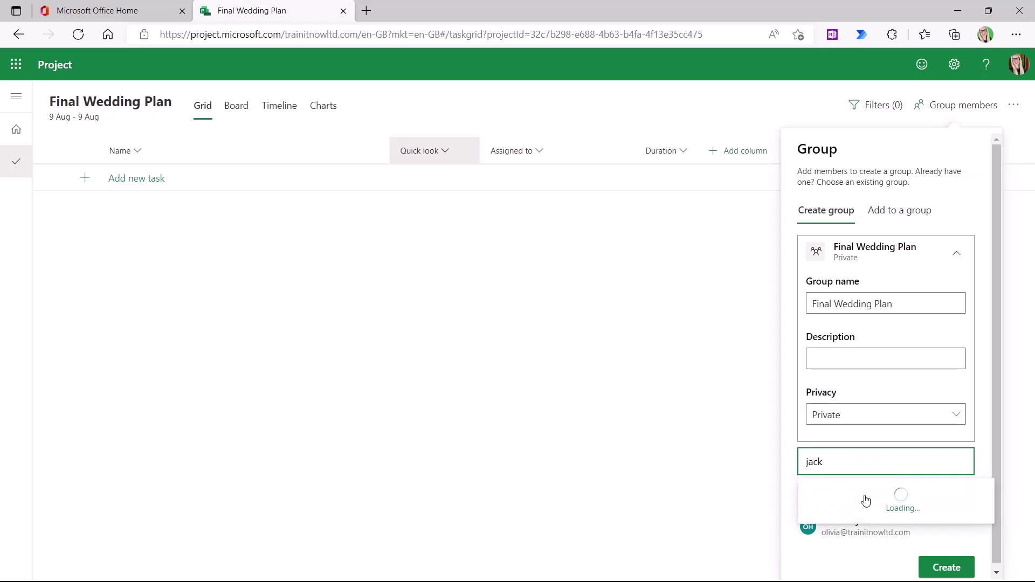
{"action": "left_click", "coordinate": [865, 499]}
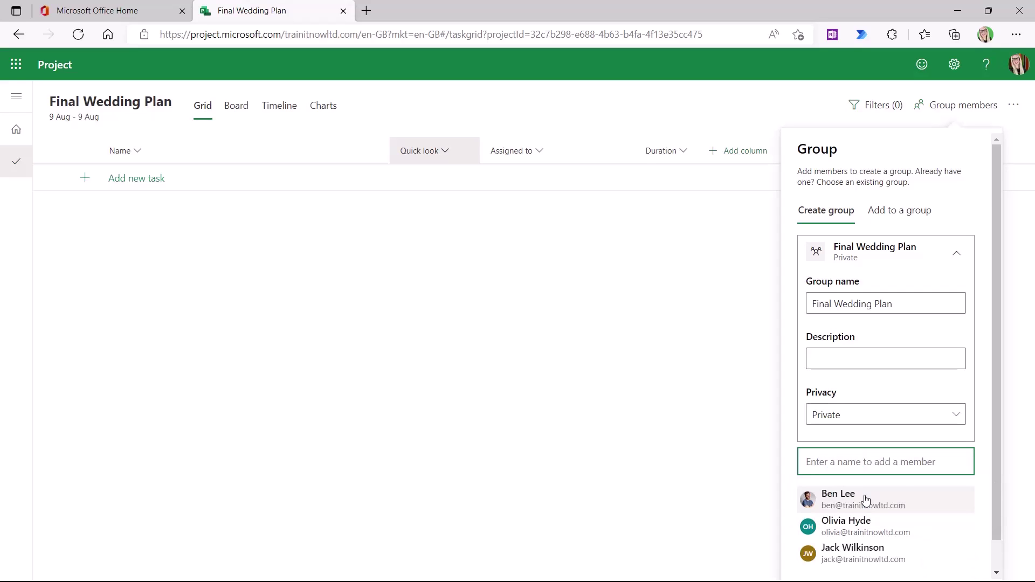
{"action": "type", "text": "andrea"}
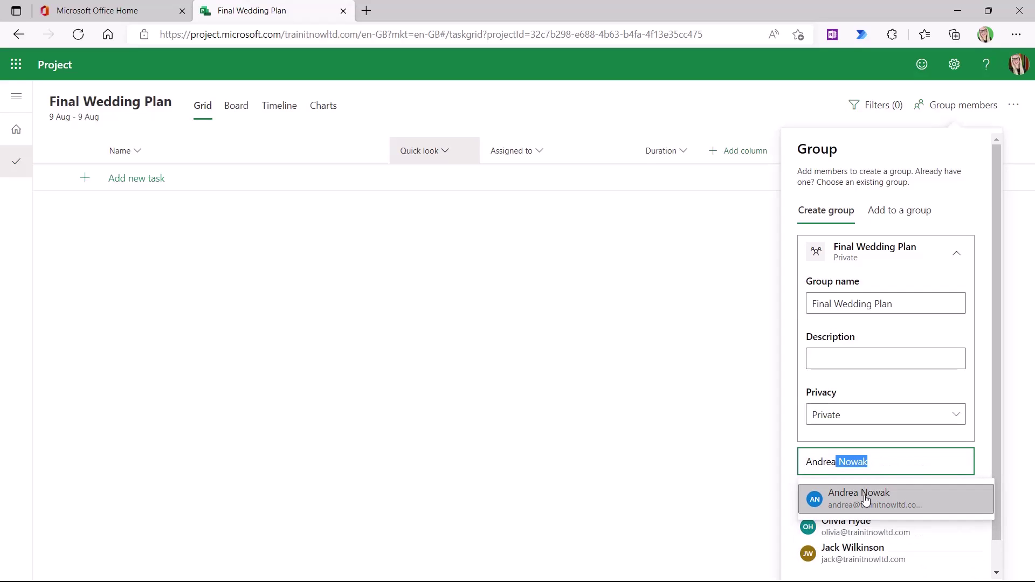
{"action": "left_click", "coordinate": [866, 500]}
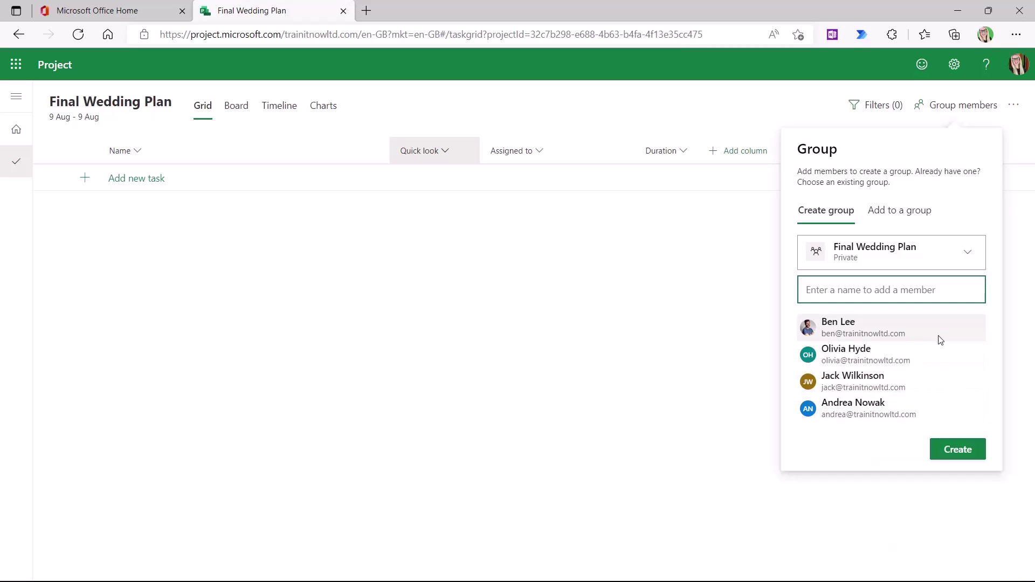
- Create the Final Wedding Plan group and confirm it lists five group members
{"action": "left_click", "coordinate": [957, 456]}
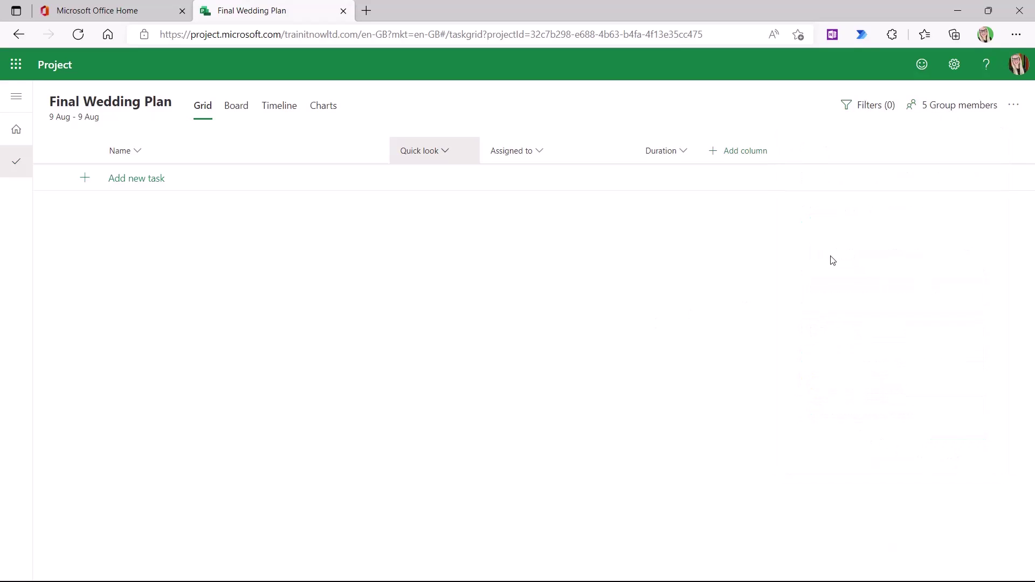
{"action": "left_click", "coordinate": [942, 110]}
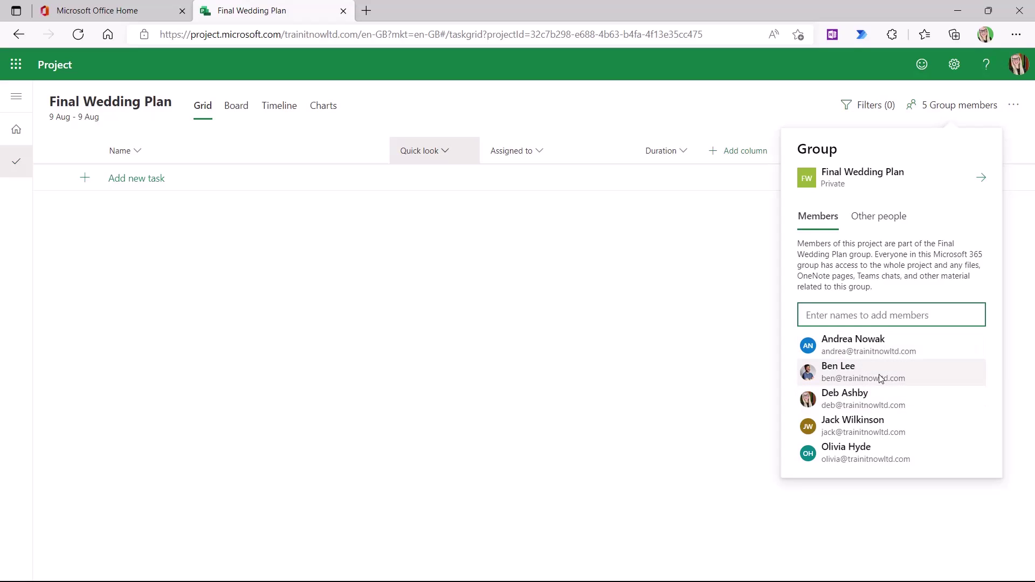
{"action": "key", "text": "Escape"}
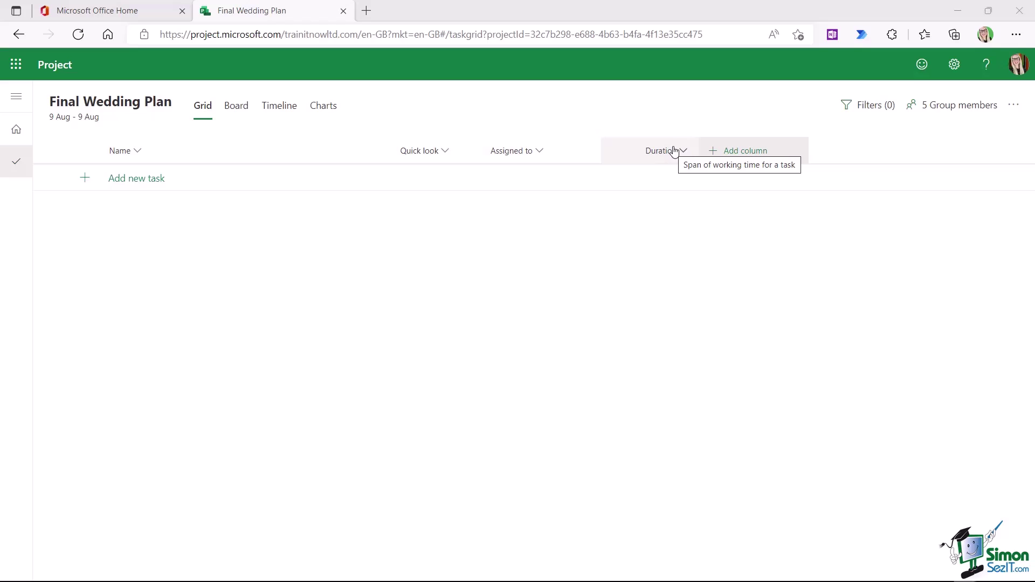
- Insert Bucket, Priority and % complete as new columns on the empty task grid
{"action": "left_click", "coordinate": [748, 154]}
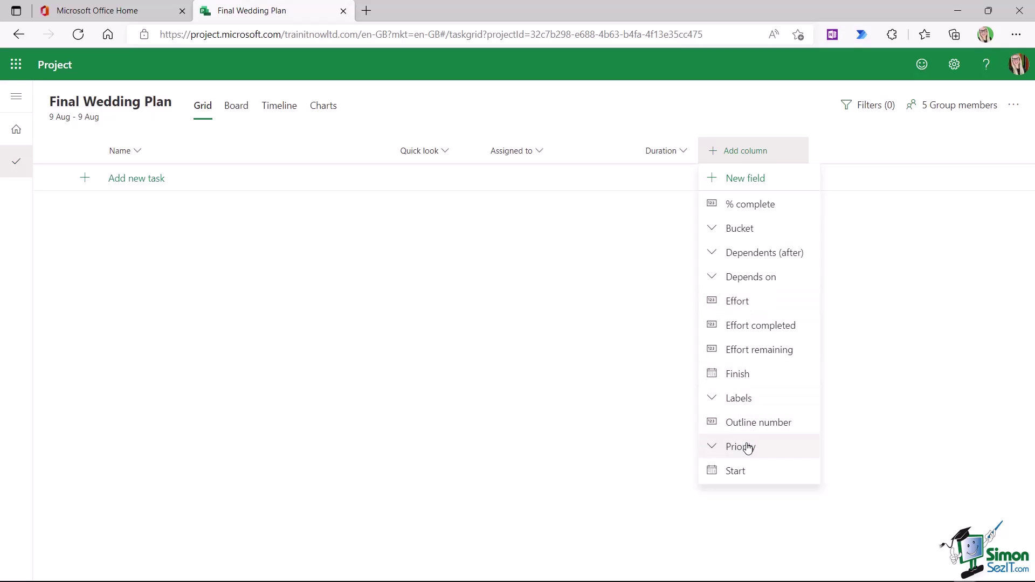
{"action": "left_click", "coordinate": [762, 231]}
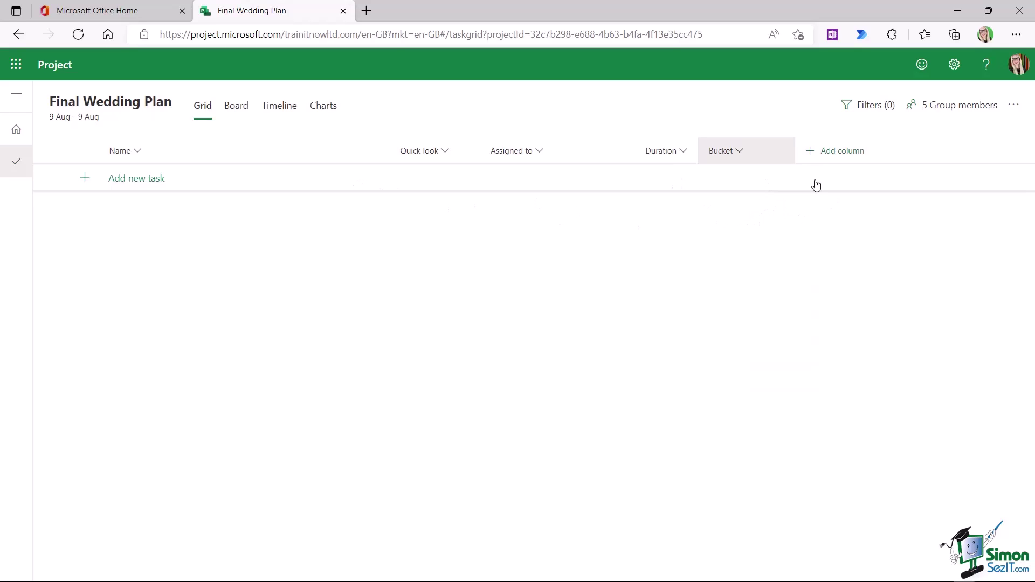
{"action": "left_click", "coordinate": [835, 152]}
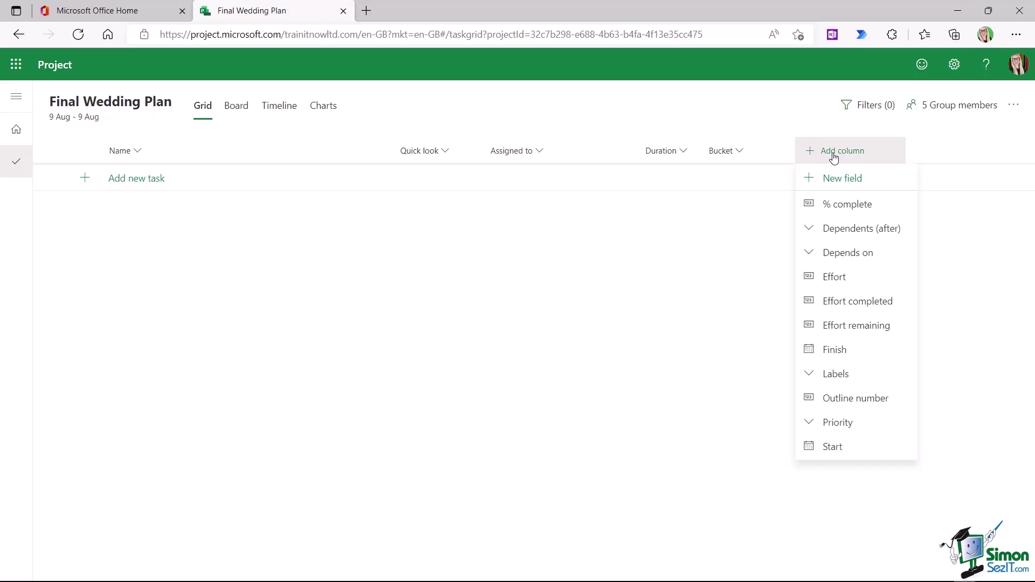
{"action": "left_click", "coordinate": [846, 422]}
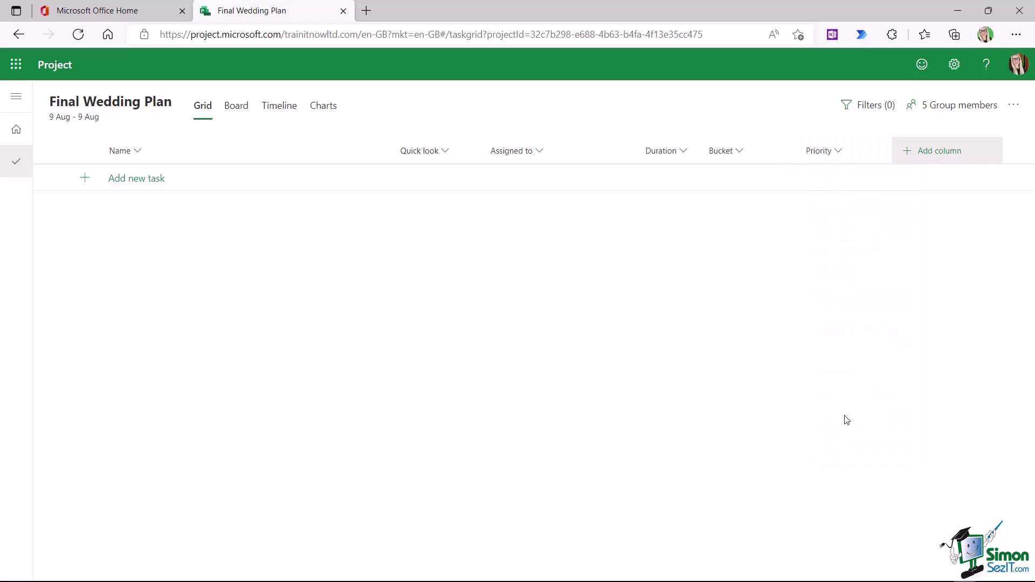
{"action": "left_click", "coordinate": [941, 154]}
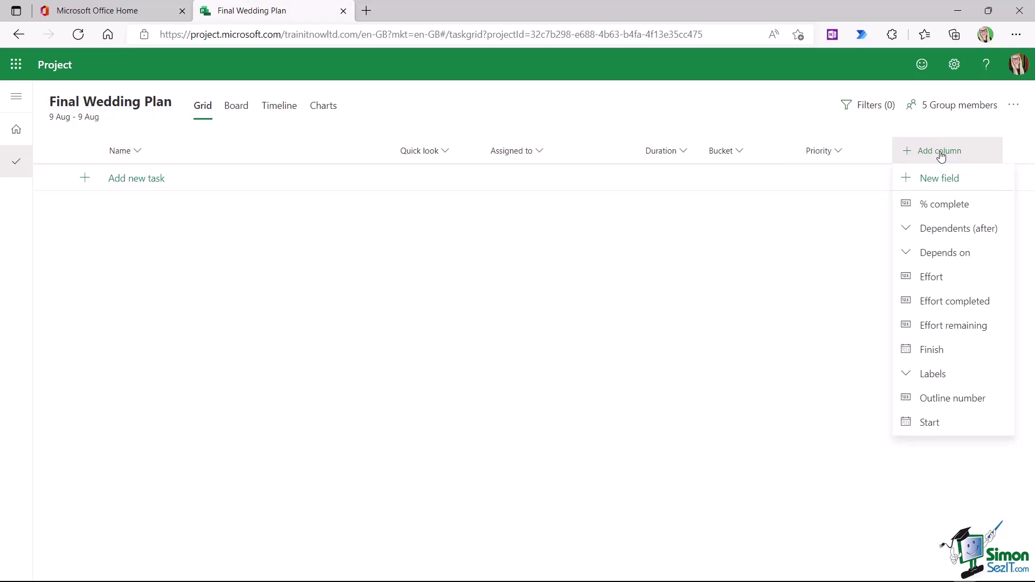
{"action": "left_click", "coordinate": [946, 203]}
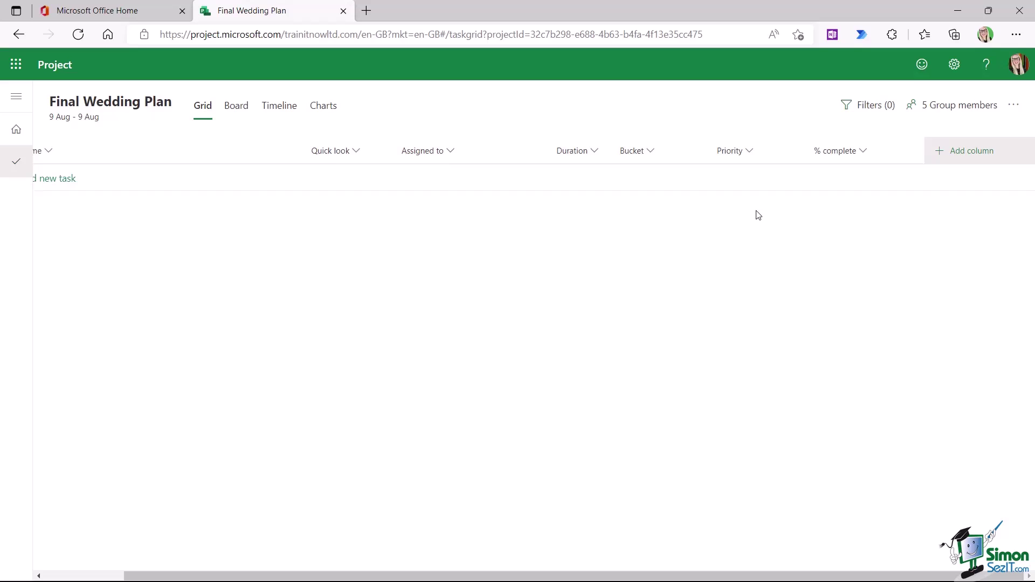
{"action": "left_click", "coordinate": [862, 152]}
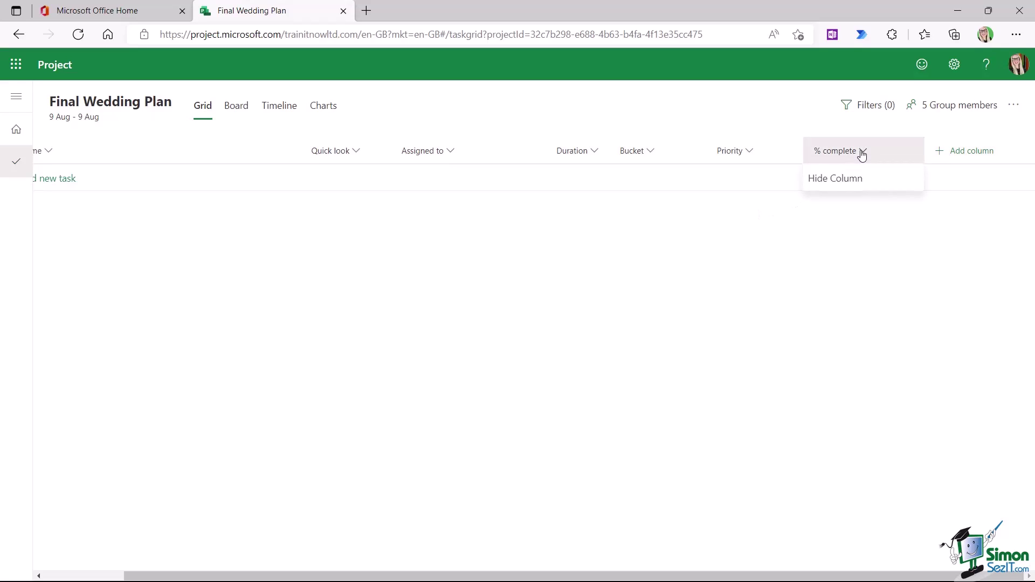
{"action": "left_click", "coordinate": [827, 182]}
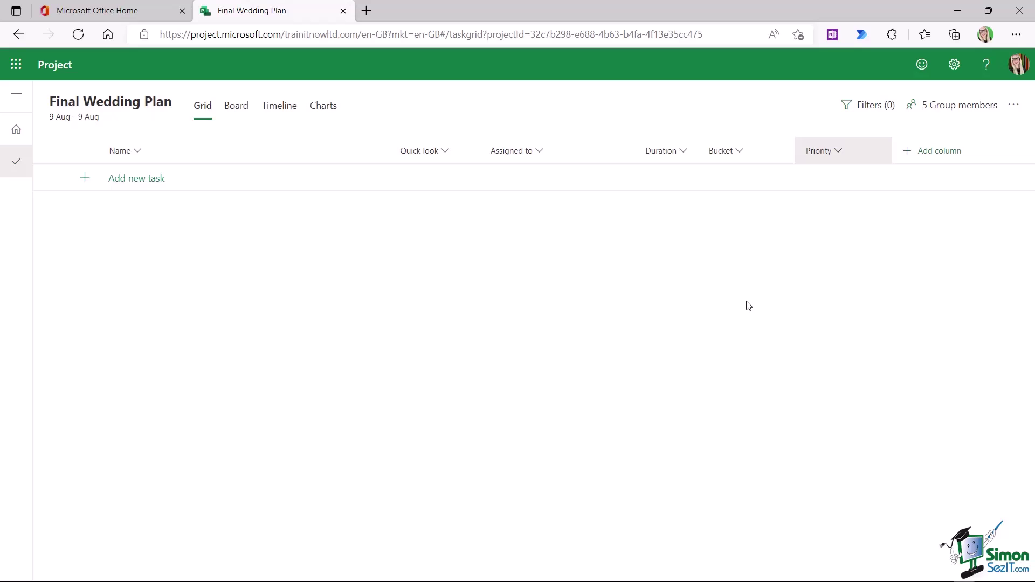
{"action": "left_click", "coordinate": [935, 156]}
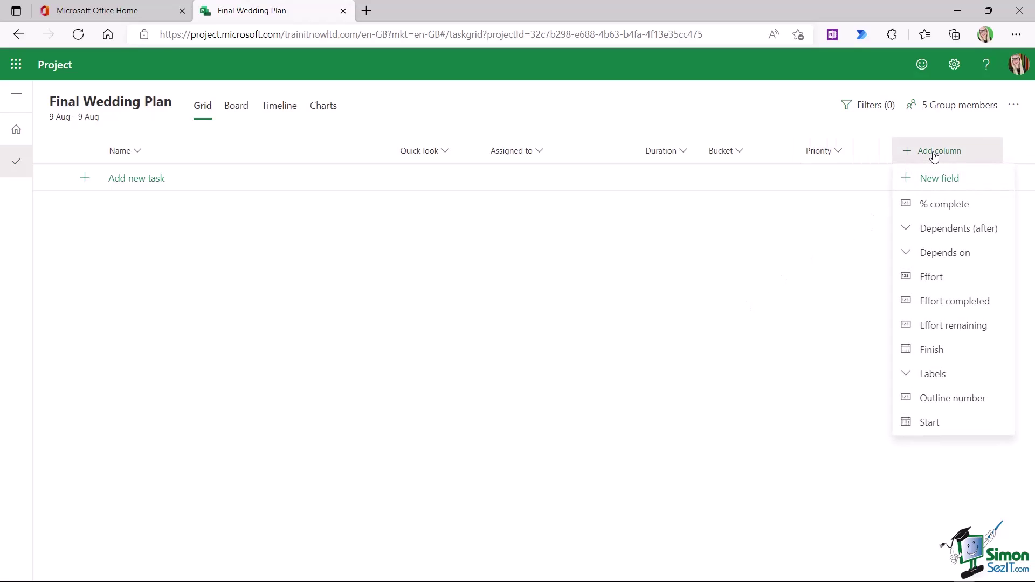
{"action": "left_click", "coordinate": [934, 205]}
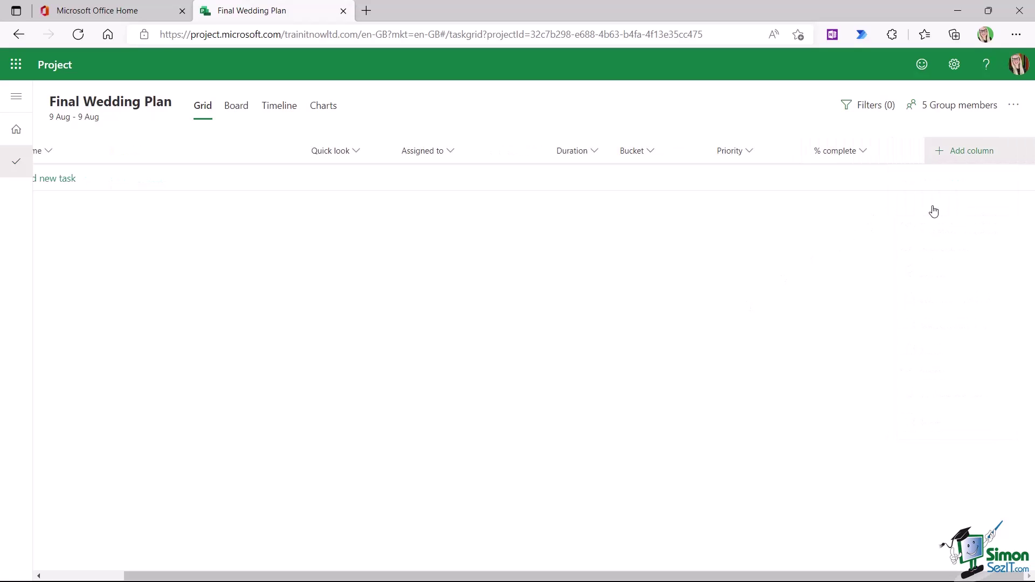
{"action": "left_click", "coordinate": [851, 154]}
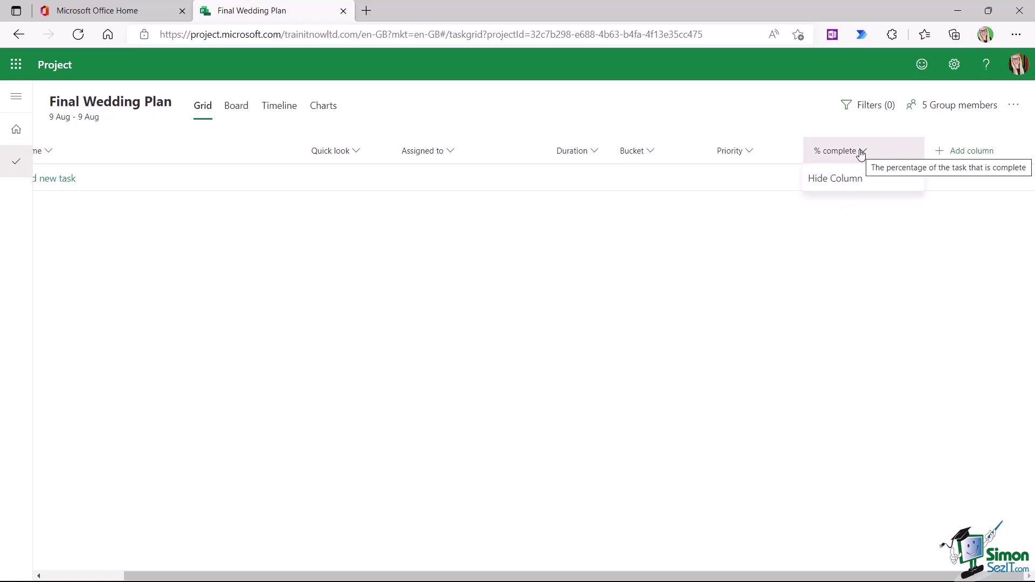
{"action": "left_click", "coordinate": [775, 286]}
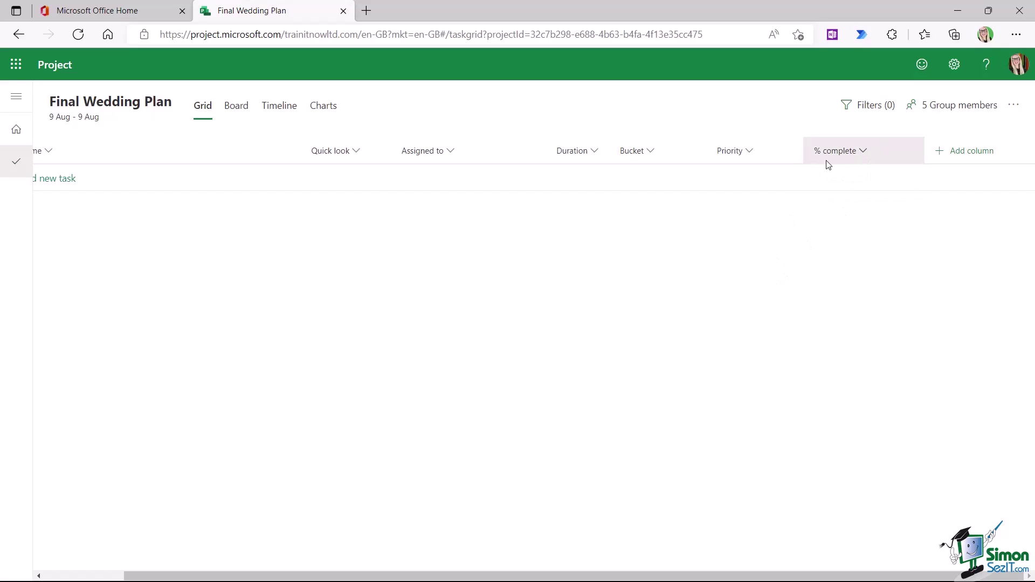
{"action": "left_click", "coordinate": [863, 151]}
{"action": "left_click", "coordinate": [808, 178]}
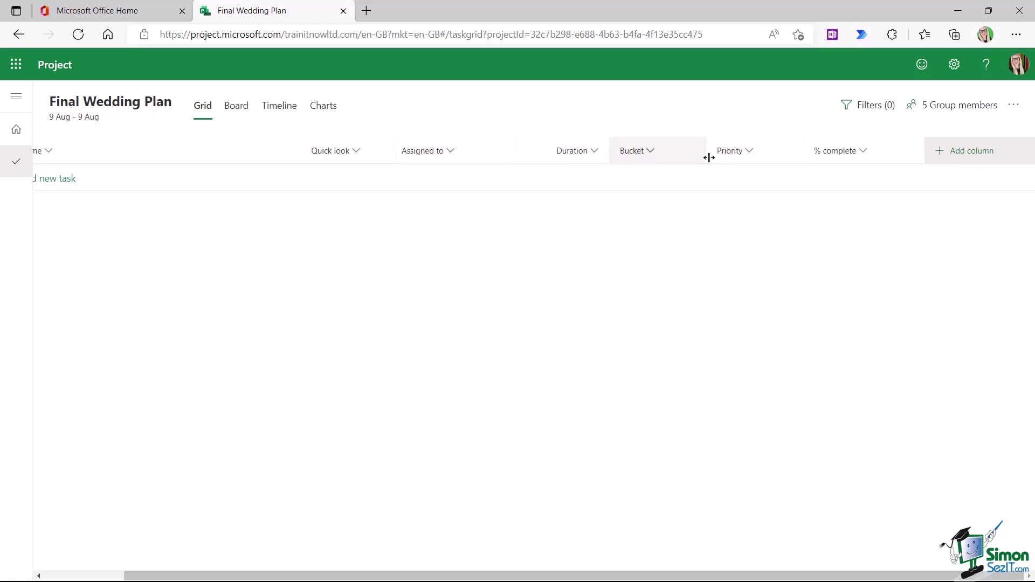
- Move Priority beside Quick look, then narrow Quick look, Priority, Assigned to, Duration, Bucket, % complete and Name
{"action": "mouse_move", "coordinate": [738, 155]}
{"action": "left_mouse_down"}
{"action": "mouse_move", "coordinate": [365, 153]}
{"action": "mouse_move", "coordinate": [388, 160]}
{"action": "mouse_move", "coordinate": [397, 145]}
{"action": "mouse_move", "coordinate": [406, 157]}
{"action": "left_mouse_up"}
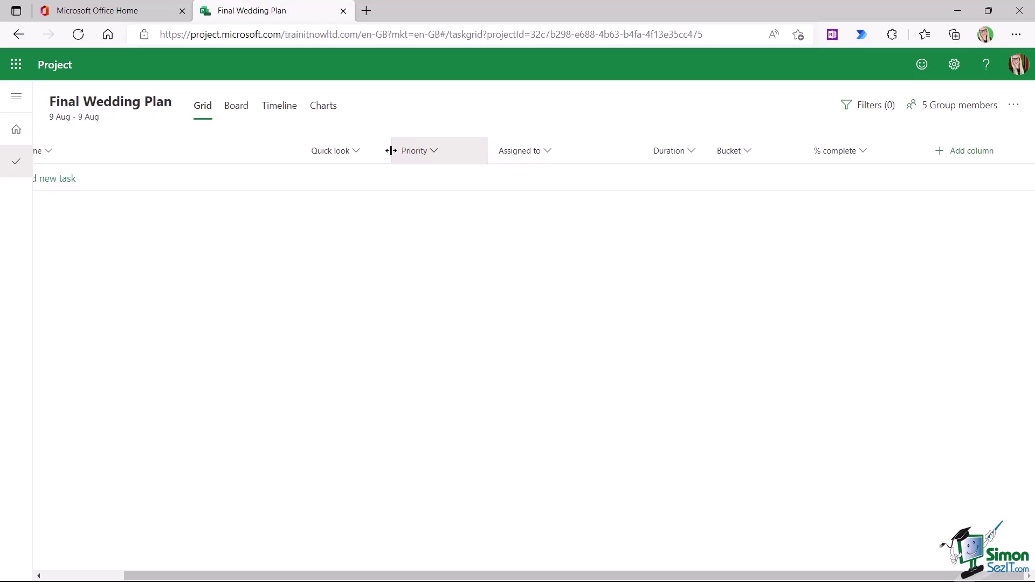
{"action": "left_click_drag", "start_coordinate": [389, 151], "coordinate": [379, 151]}
{"action": "left_click_drag", "start_coordinate": [487, 154], "coordinate": [472, 158]}
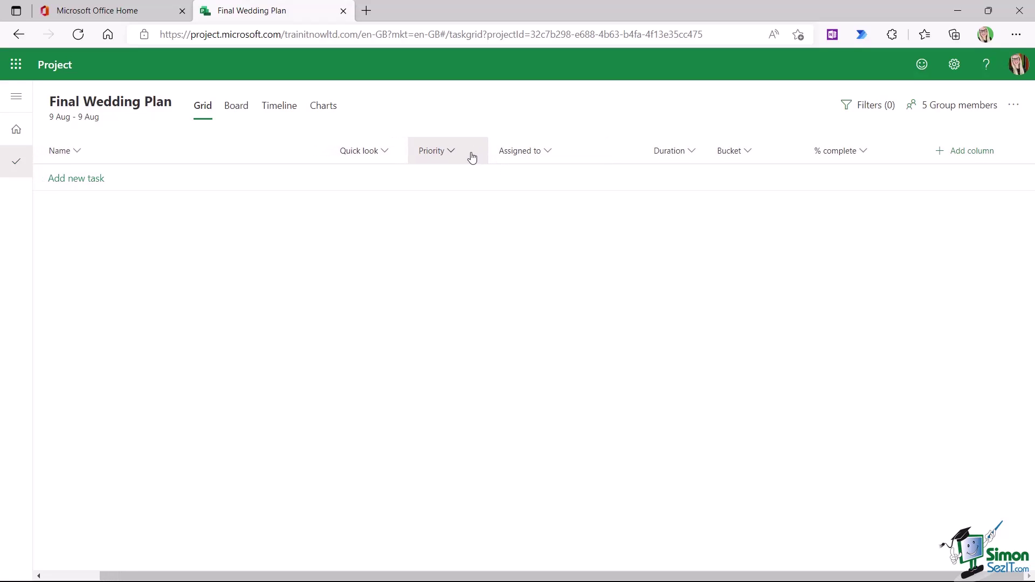
{"action": "left_click_drag", "start_coordinate": [611, 151], "coordinate": [588, 153]}
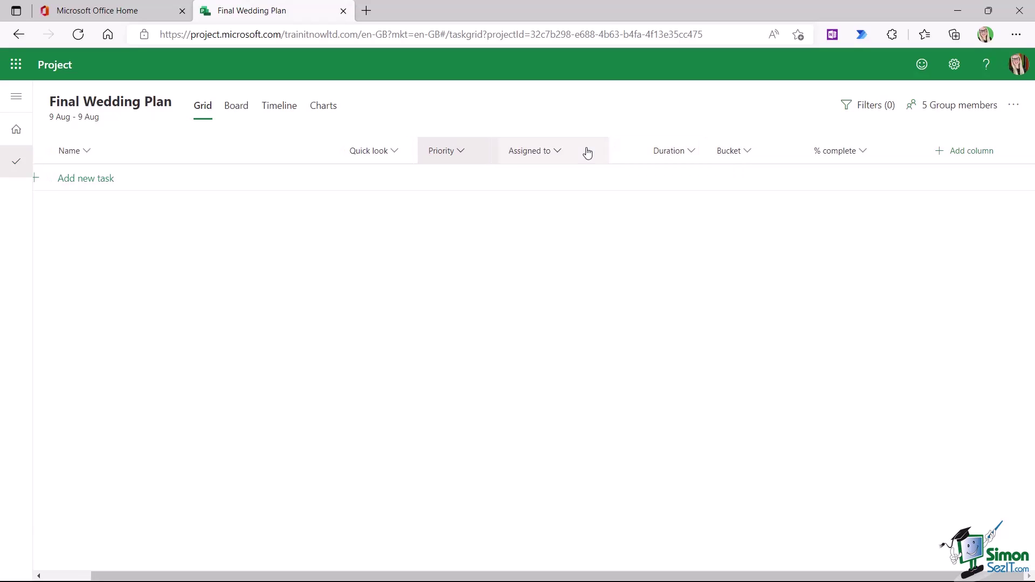
{"action": "left_click_drag", "start_coordinate": [702, 150], "coordinate": [670, 155]}
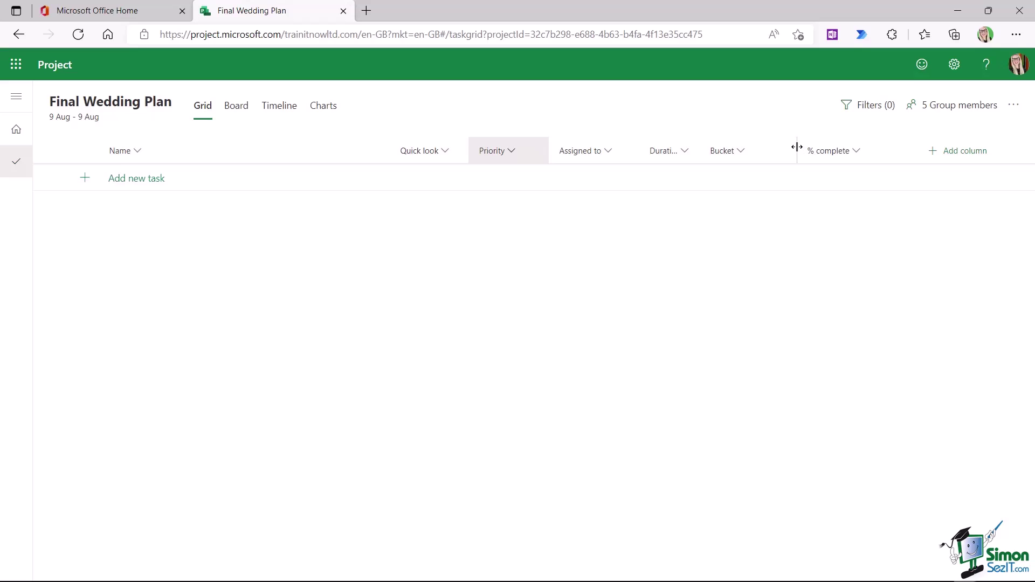
{"action": "left_click_drag", "start_coordinate": [796, 148], "coordinate": [768, 149]}
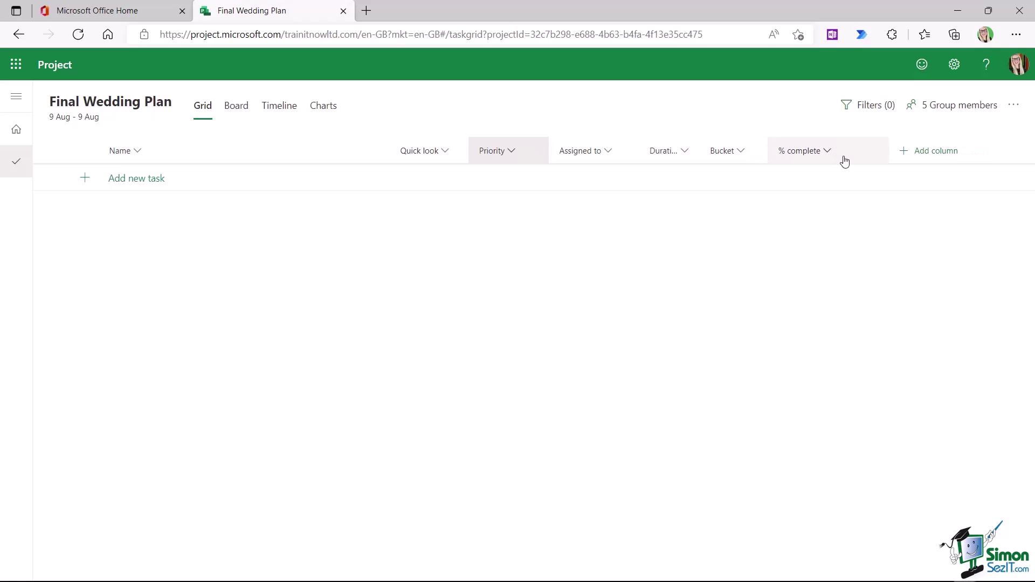
{"action": "left_click_drag", "start_coordinate": [885, 148], "coordinate": [854, 155]}
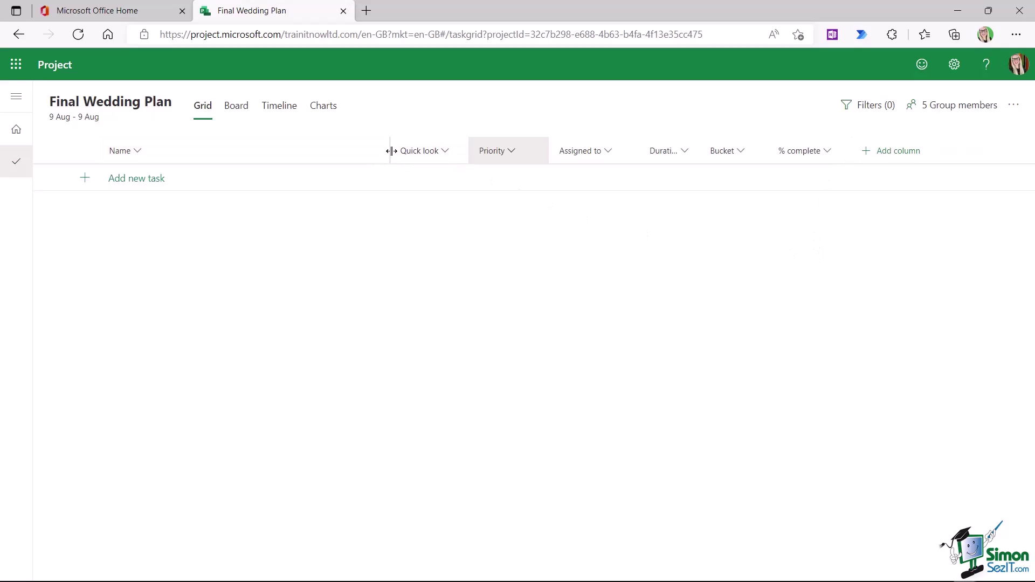
{"action": "left_click_drag", "start_coordinate": [390, 151], "coordinate": [314, 151]}
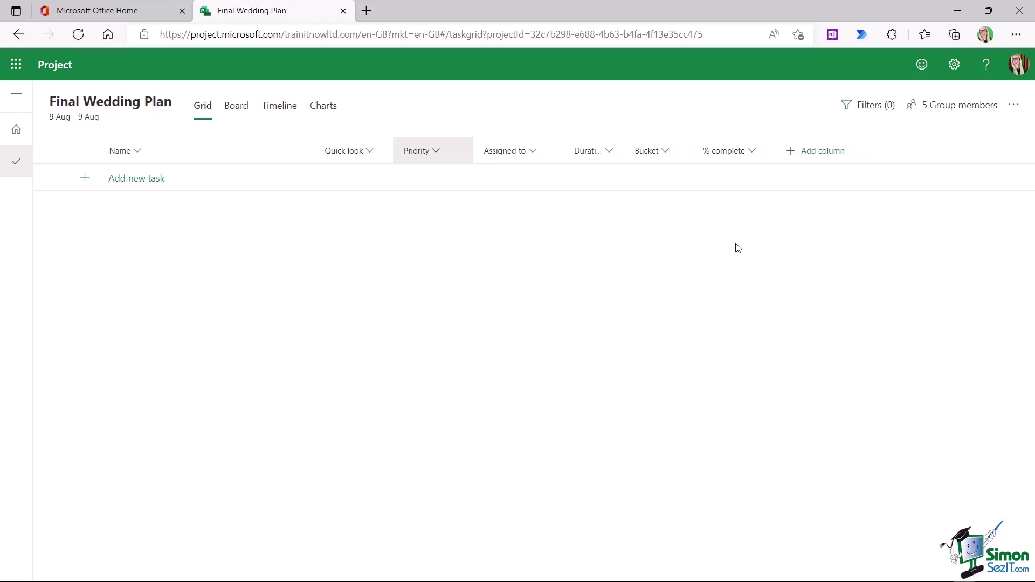
- Create a new Text-type custom field named 'Team' as a grid column
{"action": "left_click", "coordinate": [840, 152]}
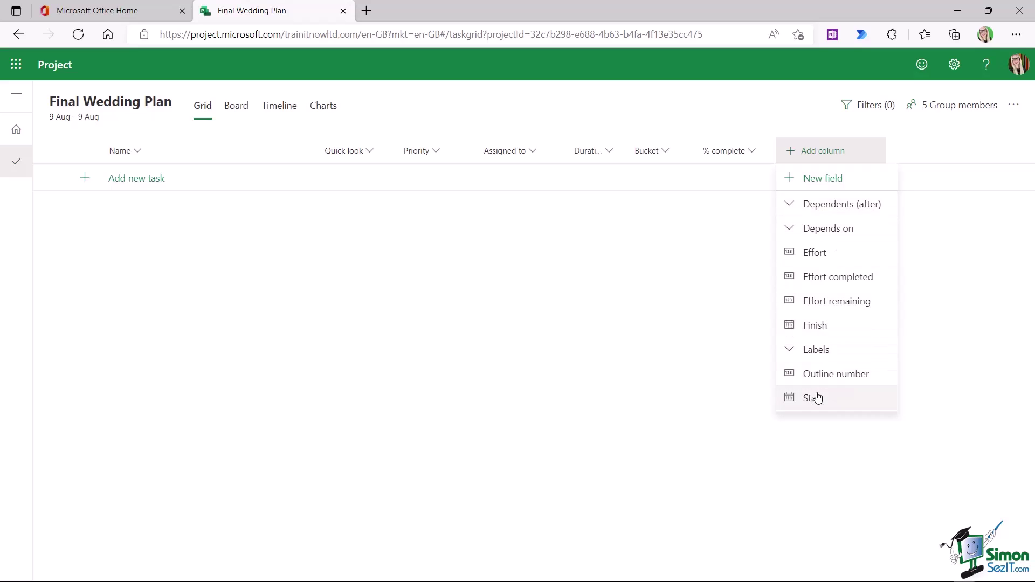
{"action": "left_click", "coordinate": [834, 180]}
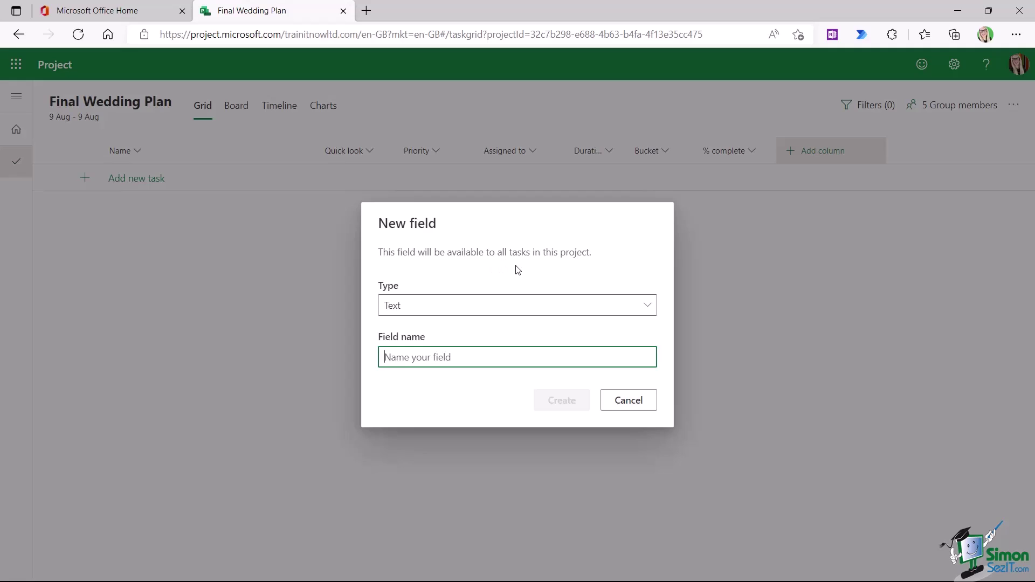
{"action": "left_click", "coordinate": [646, 306]}
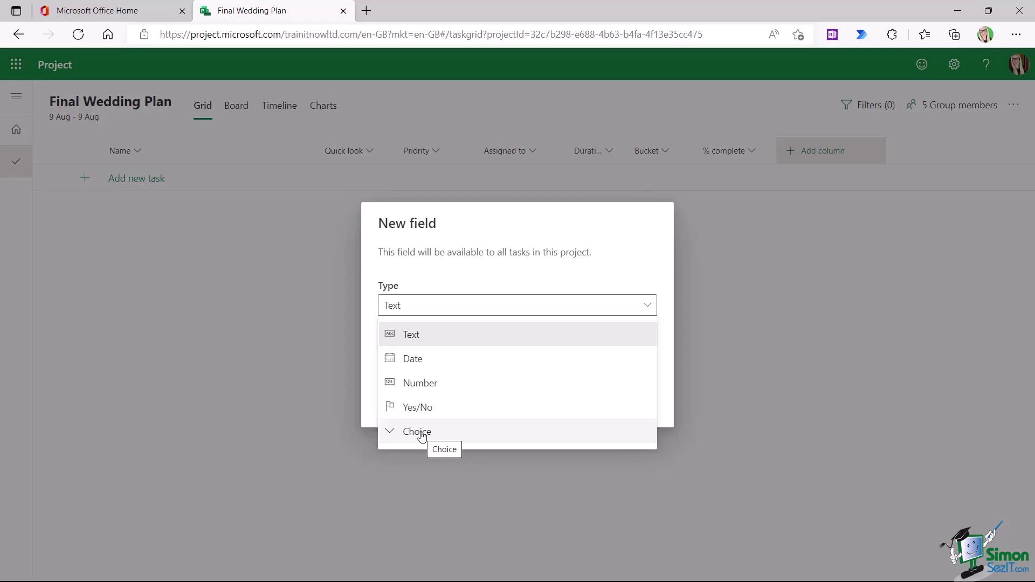
{"action": "left_click", "coordinate": [438, 335]}
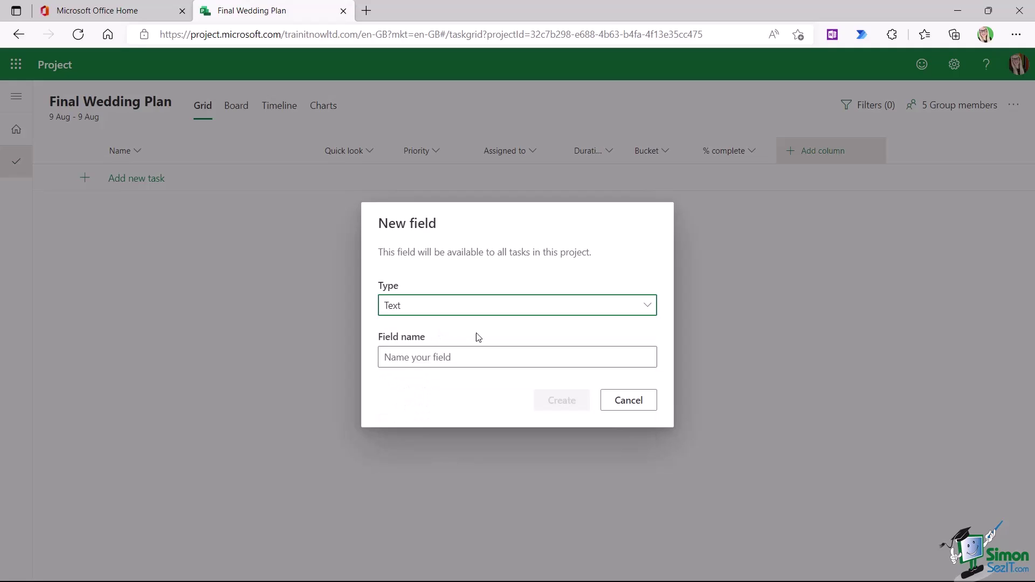
{"action": "left_click", "coordinate": [391, 355]}
{"action": "type", "text": "Team"}
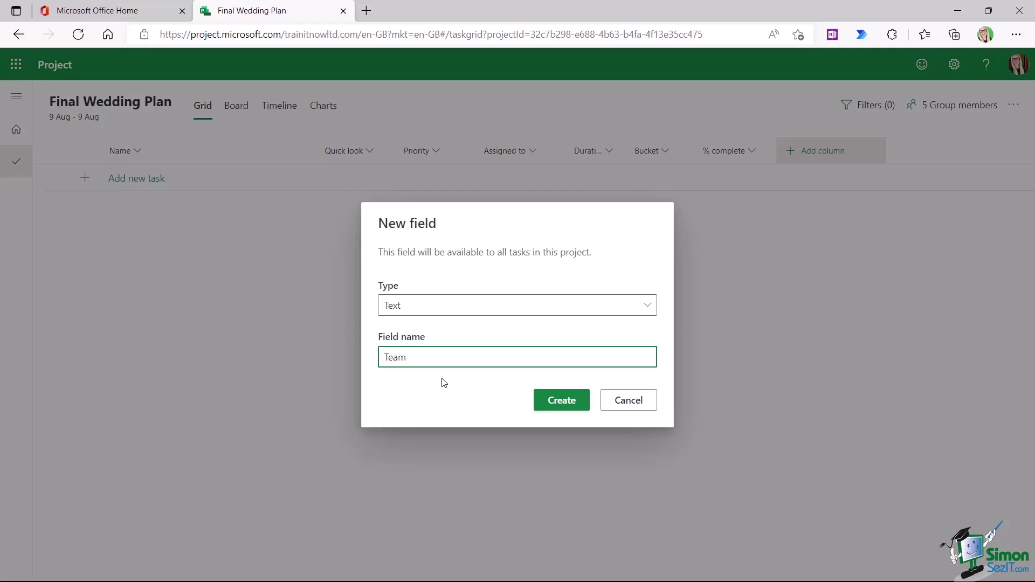
{"action": "left_click", "coordinate": [572, 404]}
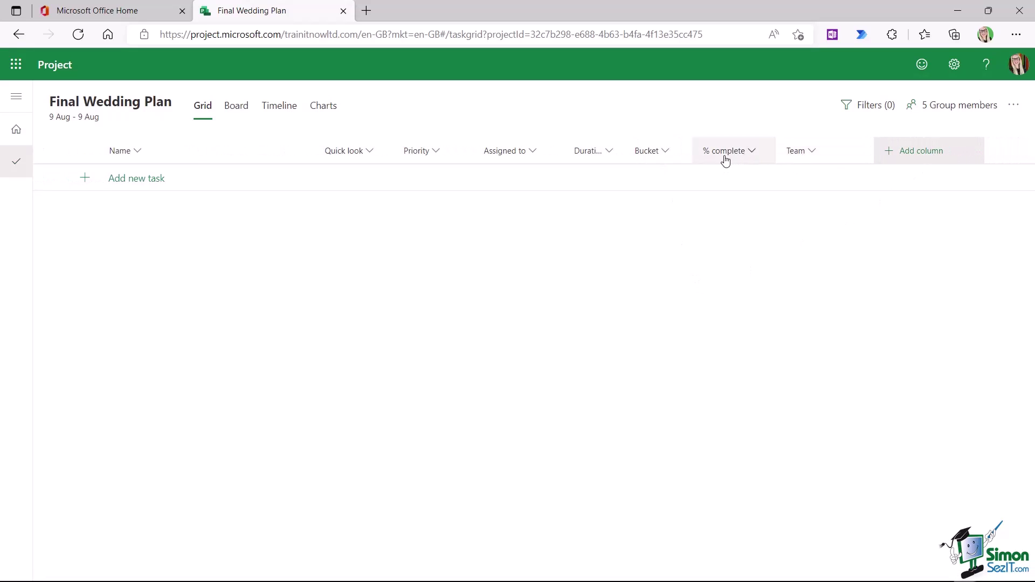
{"action": "left_click", "coordinate": [912, 153]}
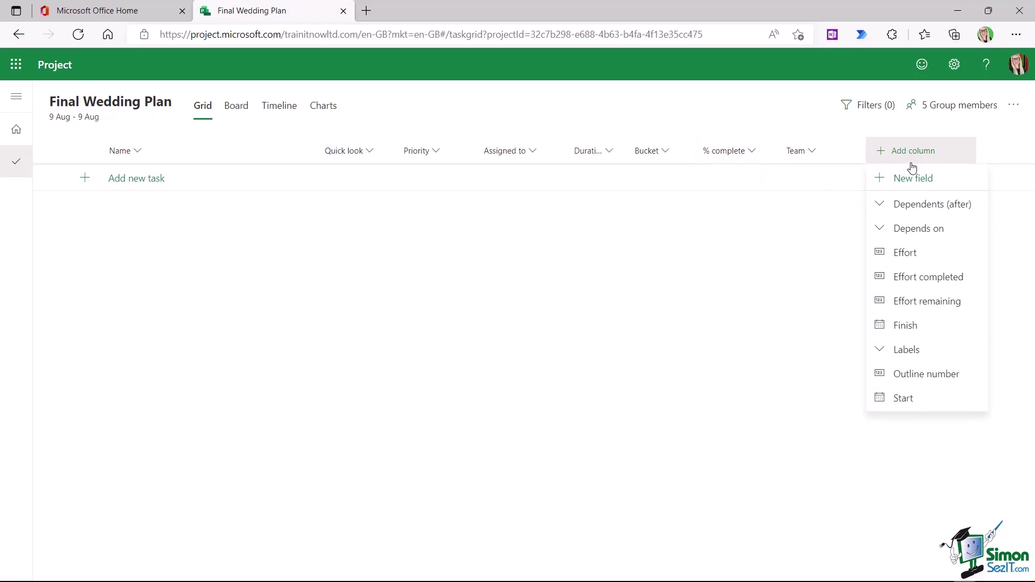
- Create a new Yes/No custom field named 'Mandatory' as a grid column
{"action": "left_click", "coordinate": [910, 181]}
{"action": "left_click", "coordinate": [653, 305]}
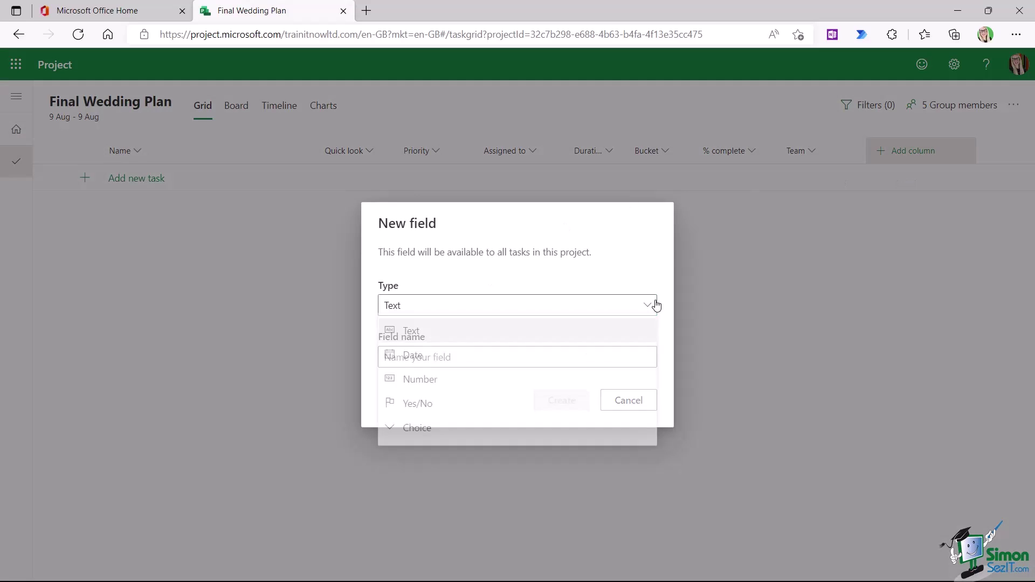
{"action": "left_click", "coordinate": [418, 407]}
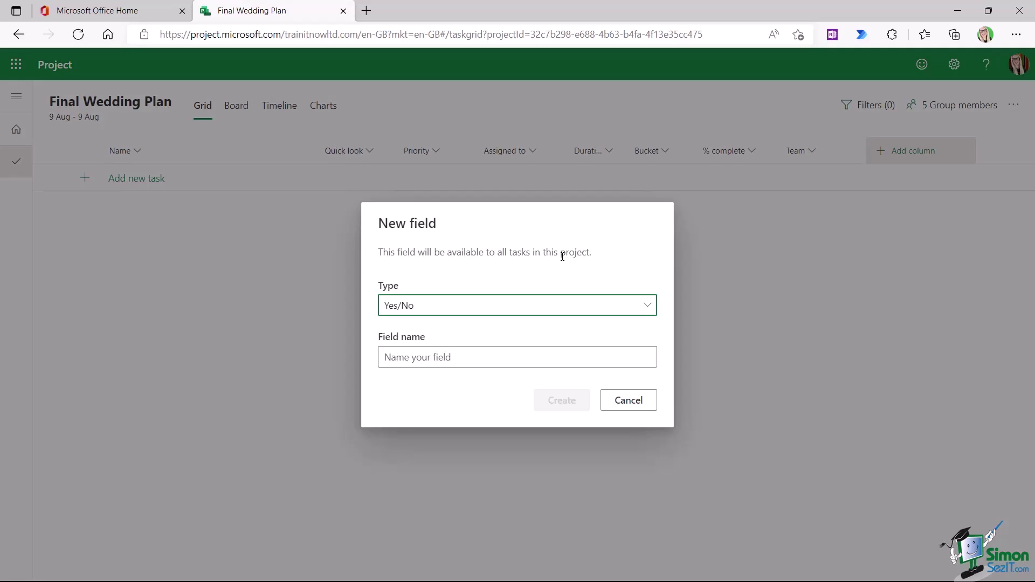
{"action": "left_click", "coordinate": [462, 358]}
{"action": "type", "text": "Mando"}
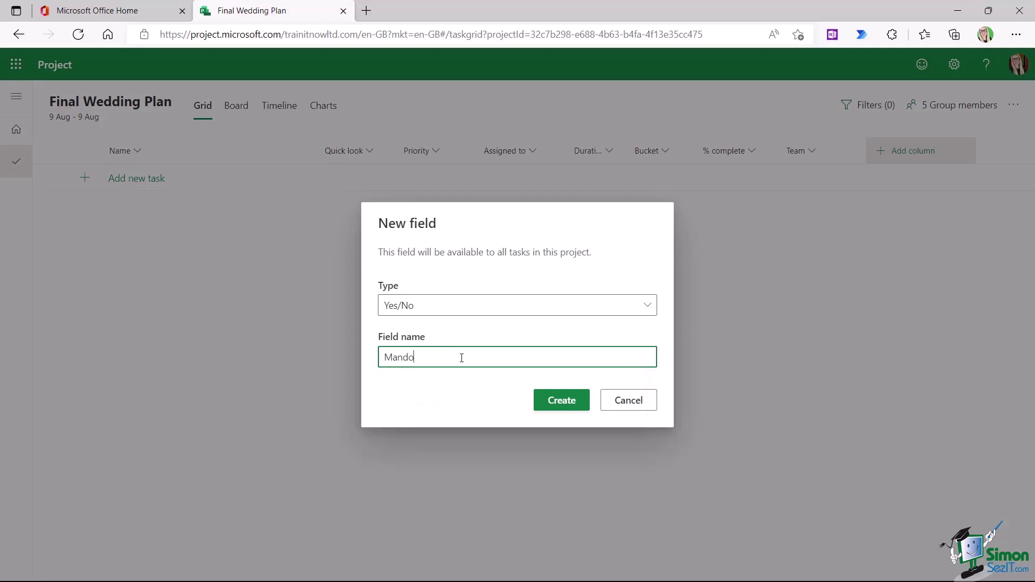
{"action": "type", "text": "atory"}
{"action": "left_click", "coordinate": [558, 405]}
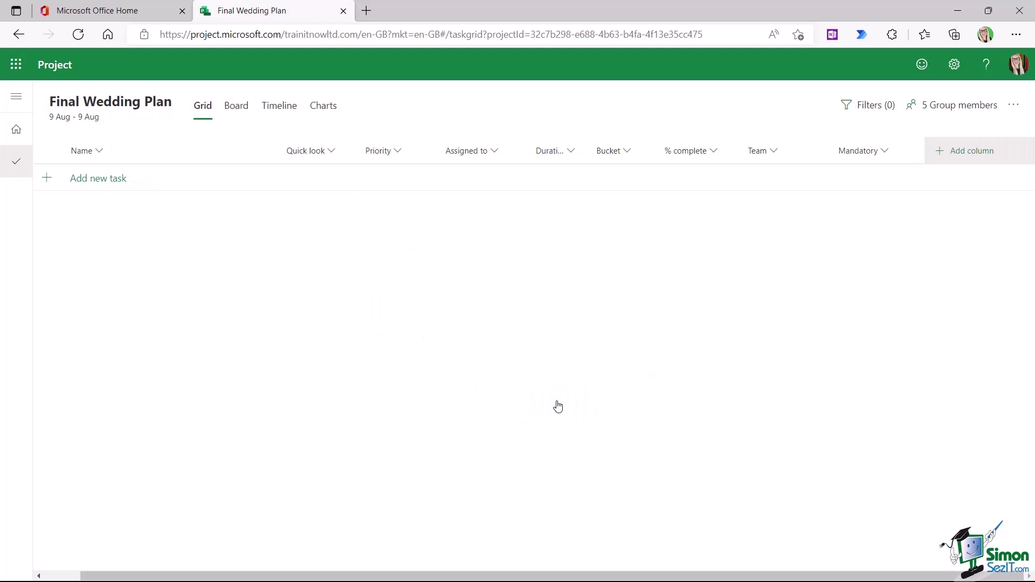
- Check the Mandatory column's Yes/No choices in a test task row, then dismiss the row
{"action": "left_click", "coordinate": [886, 153]}
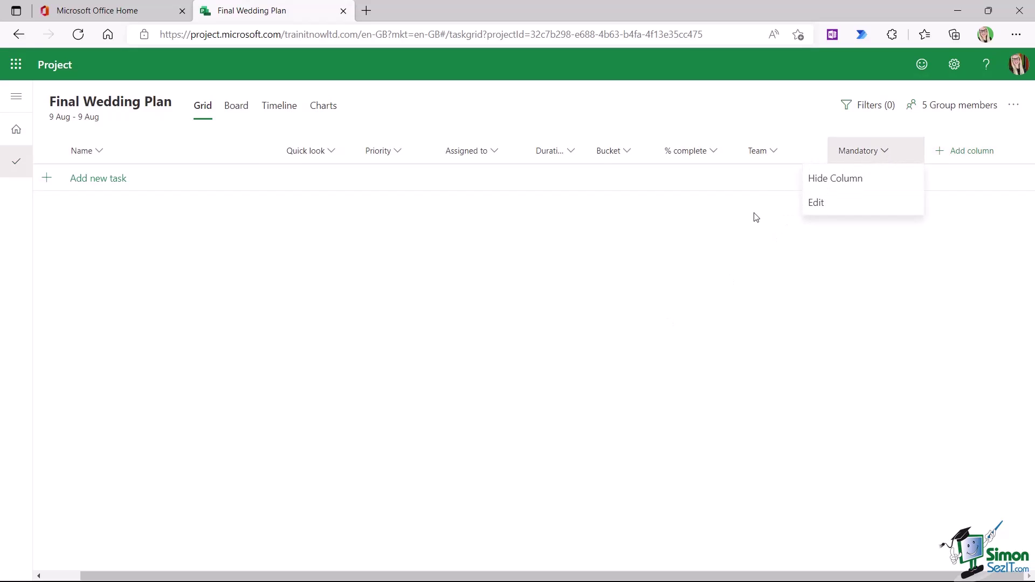
{"action": "left_click", "coordinate": [923, 183]}
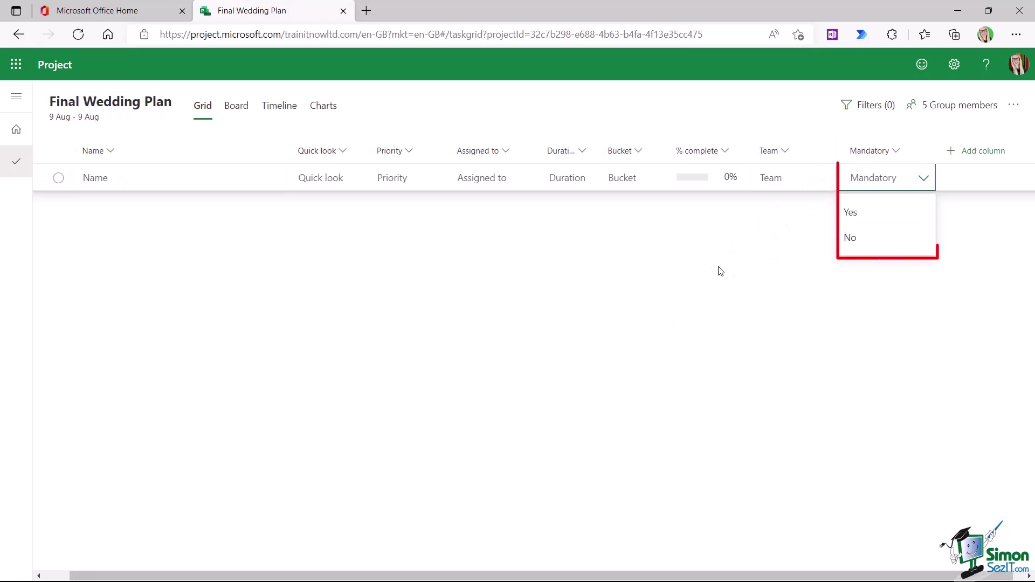
{"action": "left_click", "coordinate": [59, 182]}
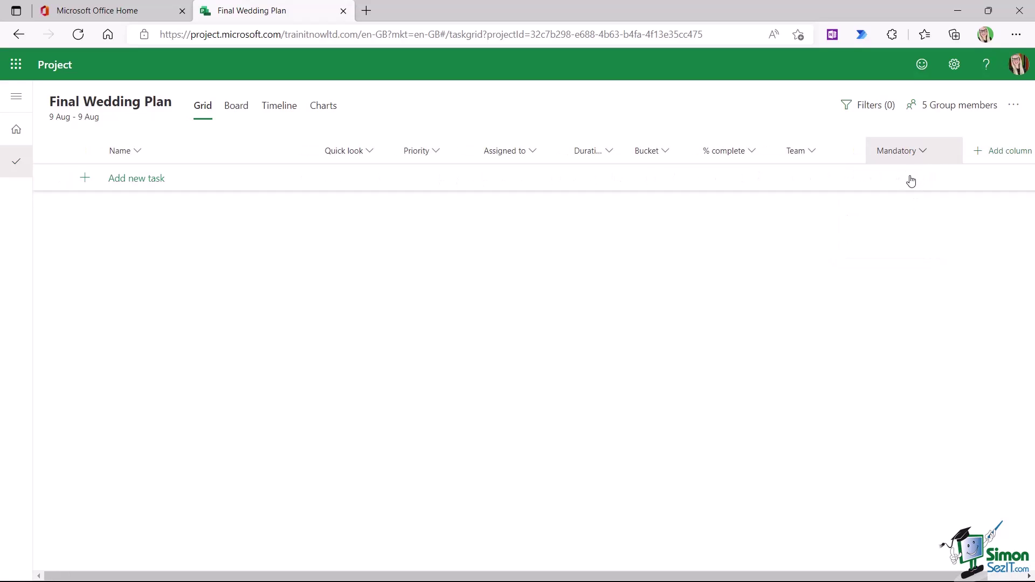
- Start a new Choice-type custom field named 'Location'
{"action": "left_click", "coordinate": [991, 151]}
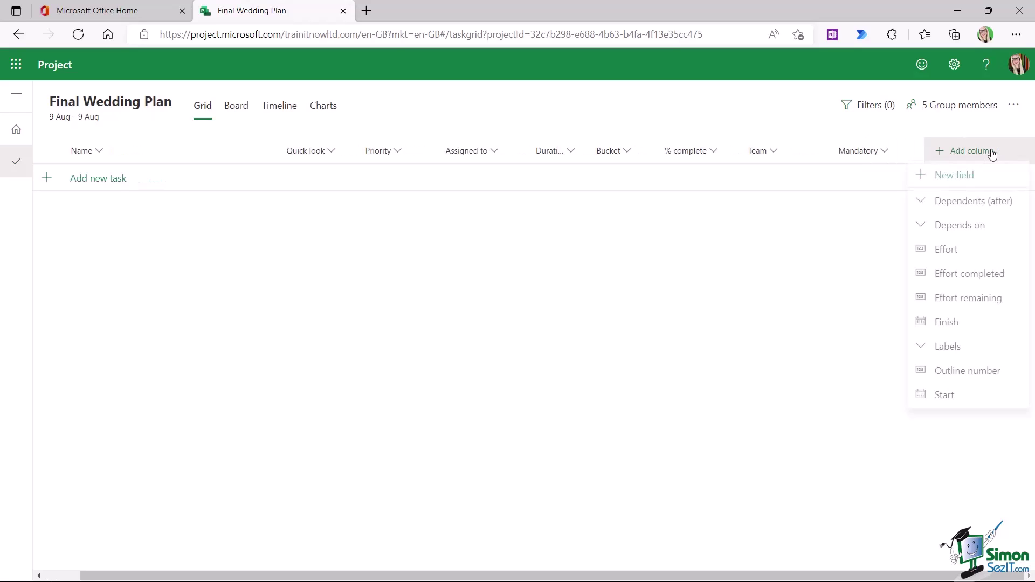
{"action": "left_click", "coordinate": [957, 179]}
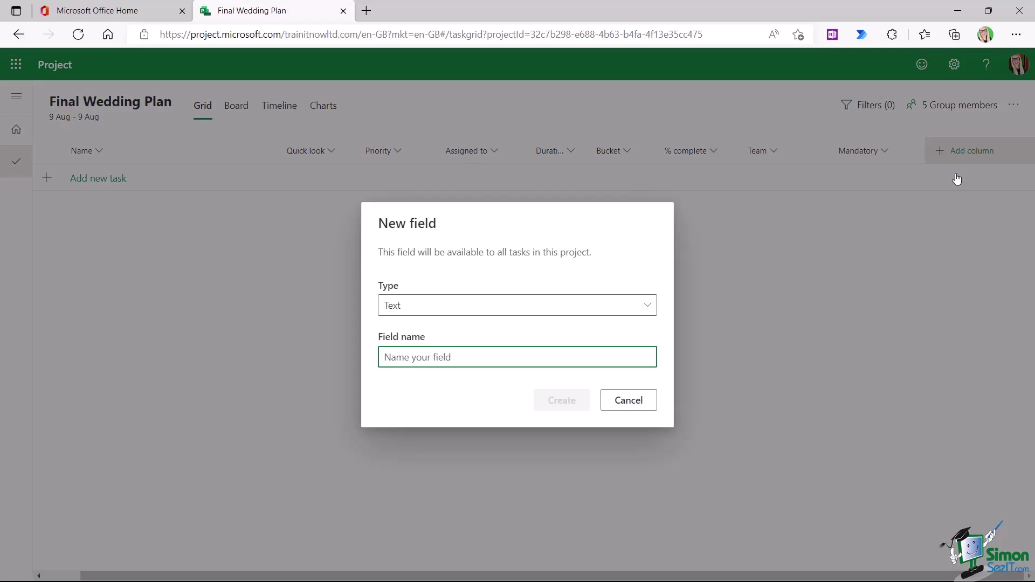
{"action": "left_click", "coordinate": [648, 305]}
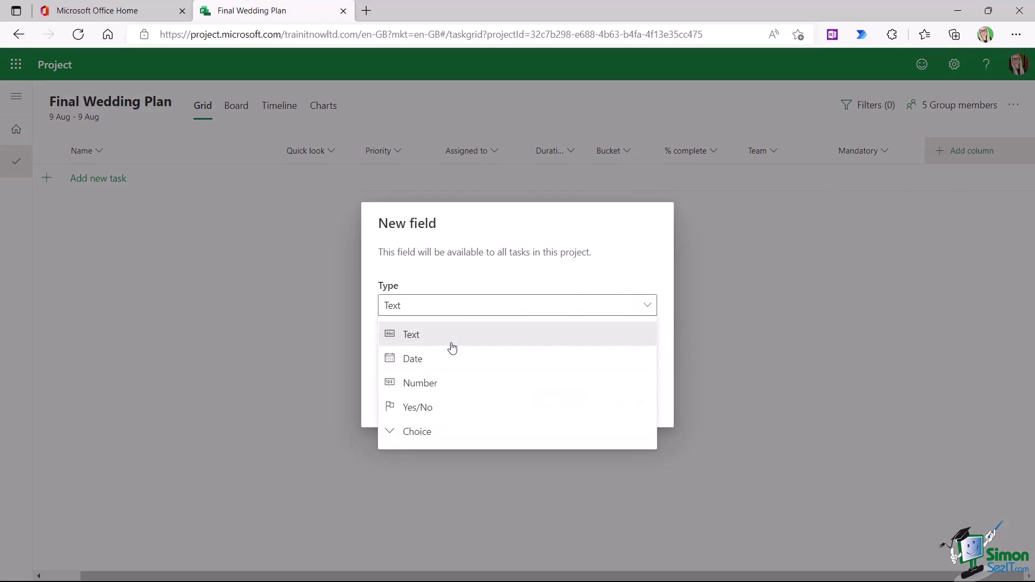
{"action": "left_click", "coordinate": [427, 432]}
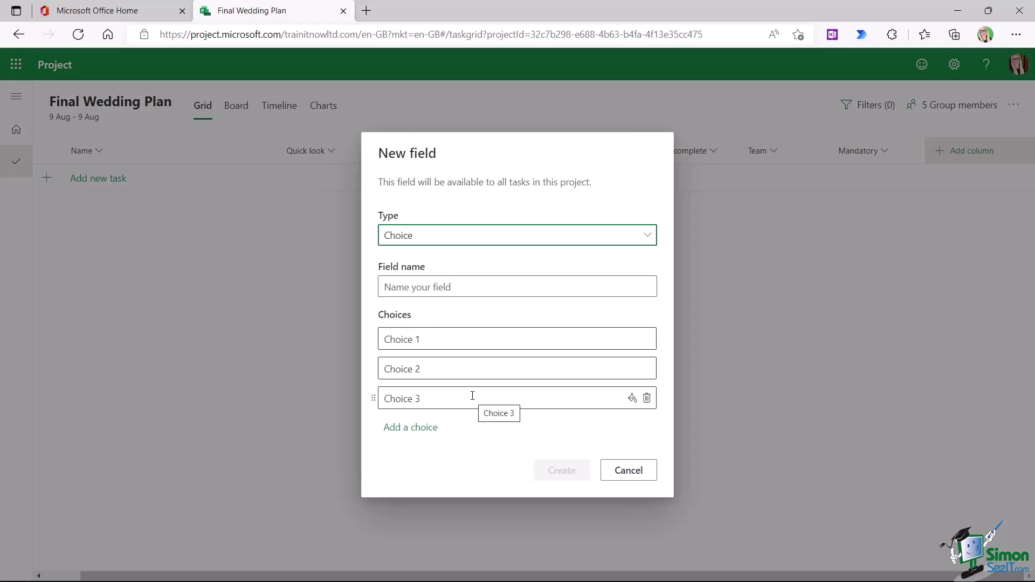
{"action": "left_click", "coordinate": [386, 286]}
{"action": "type", "text": "Location"}
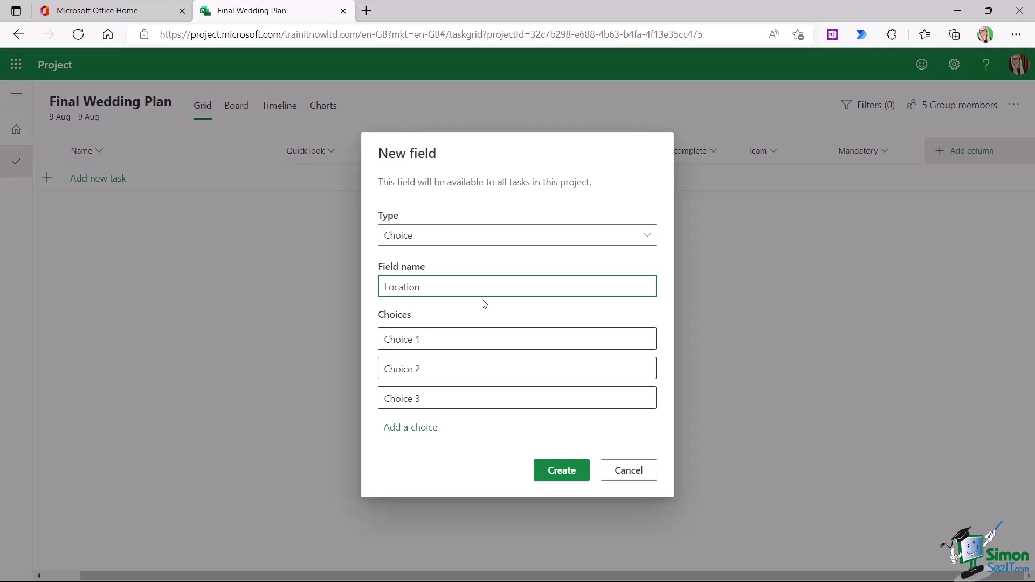
- Replace the three choice placeholders with London, Oxford and Cambridge
{"action": "left_click", "coordinate": [473, 340]}
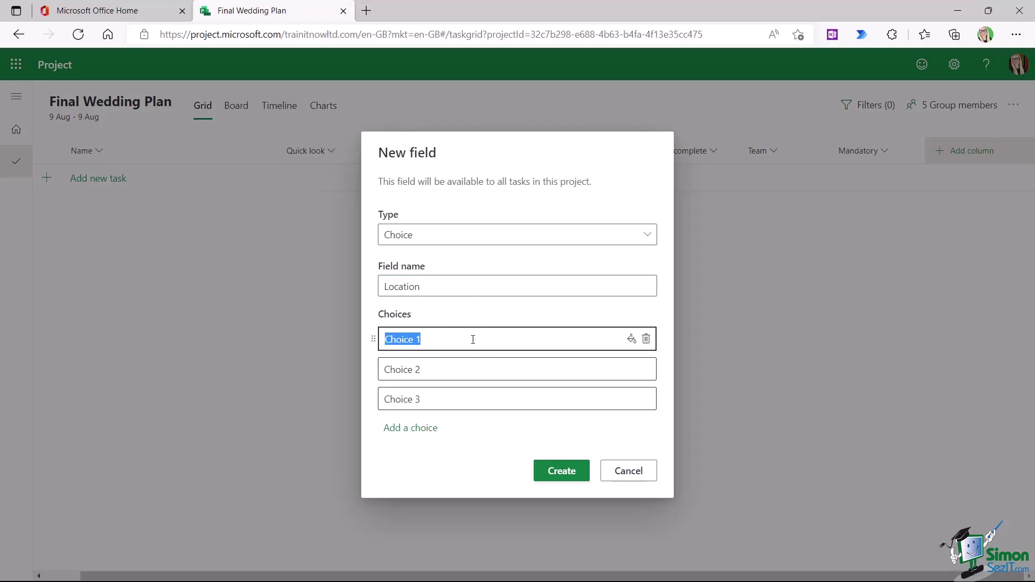
{"action": "type", "text": "London"}
{"action": "left_click", "coordinate": [466, 369]}
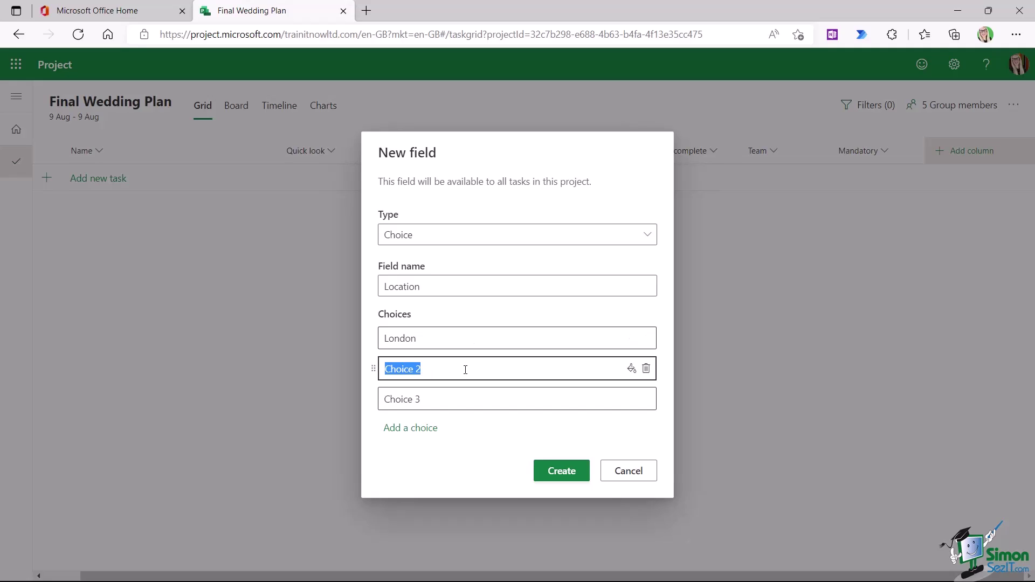
{"action": "type", "text": "Oxfo"}
{"action": "key", "text": "BackSpace"}
{"action": "key", "text": "BackSpace"}
{"action": "type", "text": "rd"}
{"action": "left_click", "coordinate": [406, 398]}
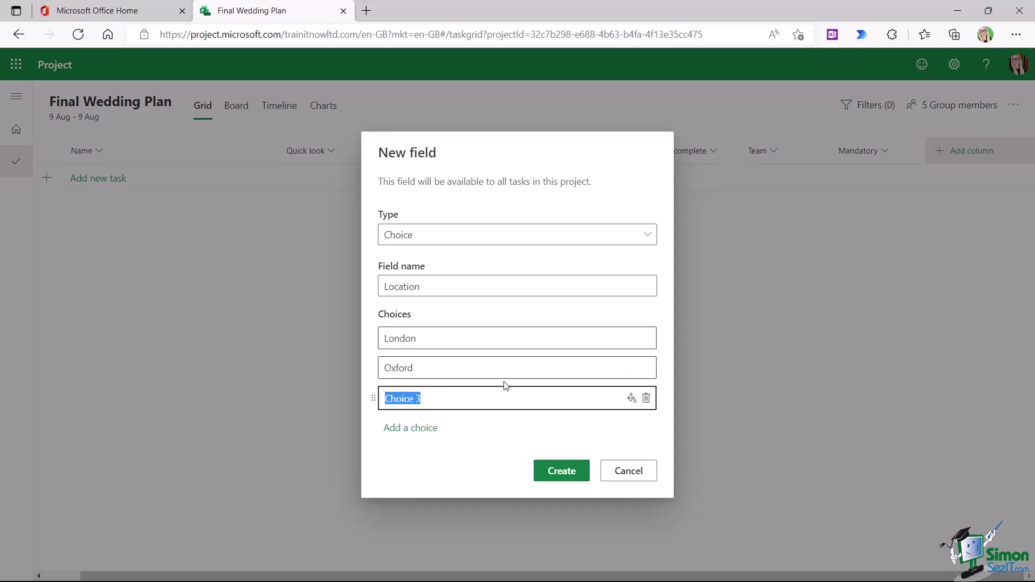
{"action": "type", "text": "Cambridge"}
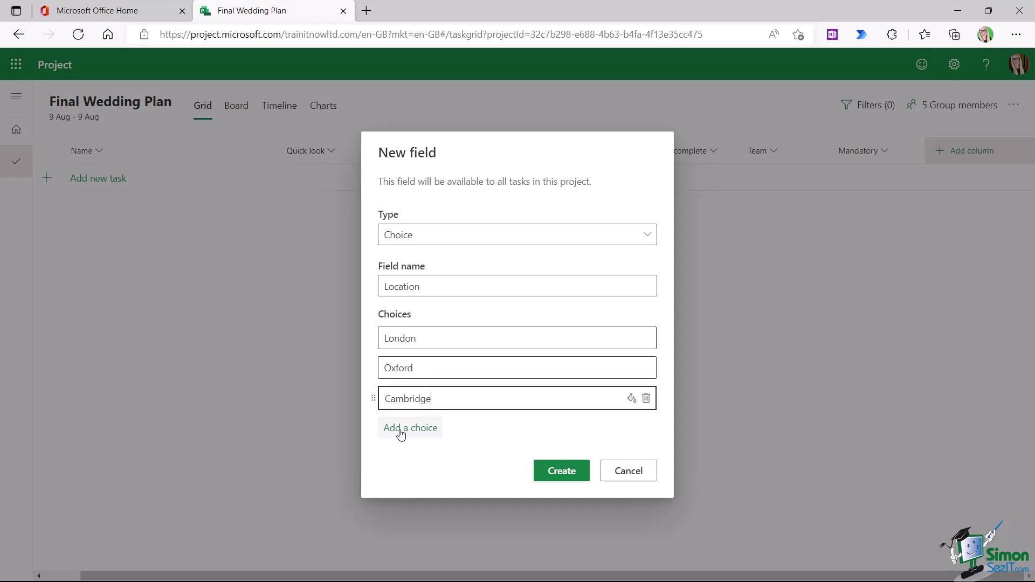
- Colour London light pink, Oxford darker pink and Cambridge cream, then create the Location column
{"action": "left_click", "coordinate": [632, 398]}
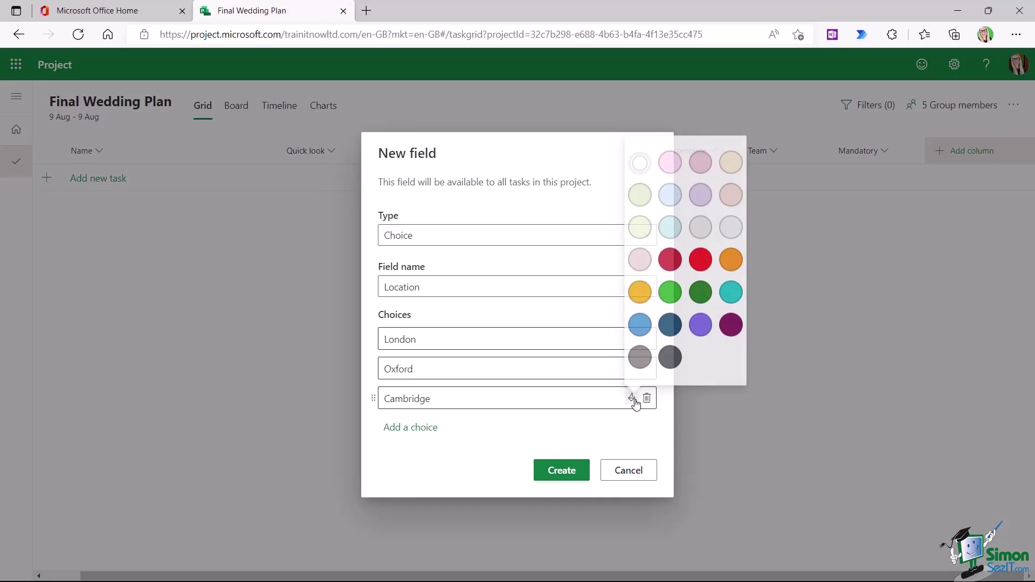
{"action": "left_click", "coordinate": [530, 438]}
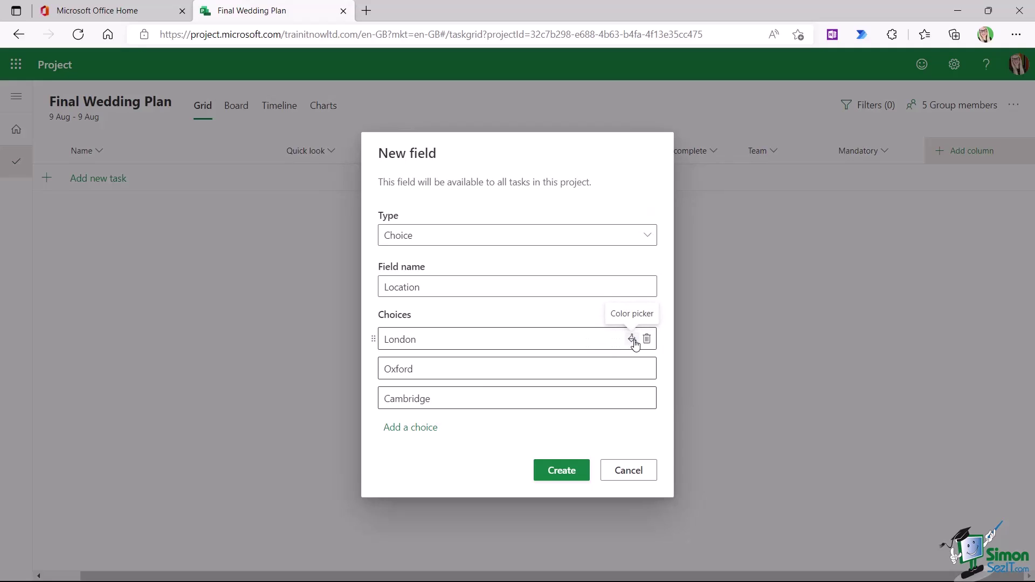
{"action": "left_click", "coordinate": [633, 339]}
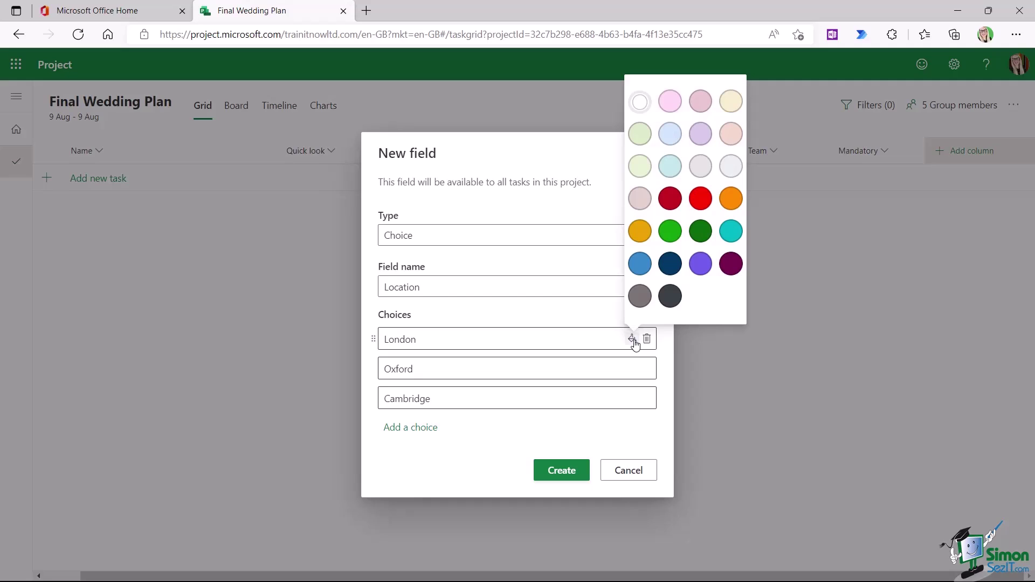
{"action": "left_click", "coordinate": [671, 102]}
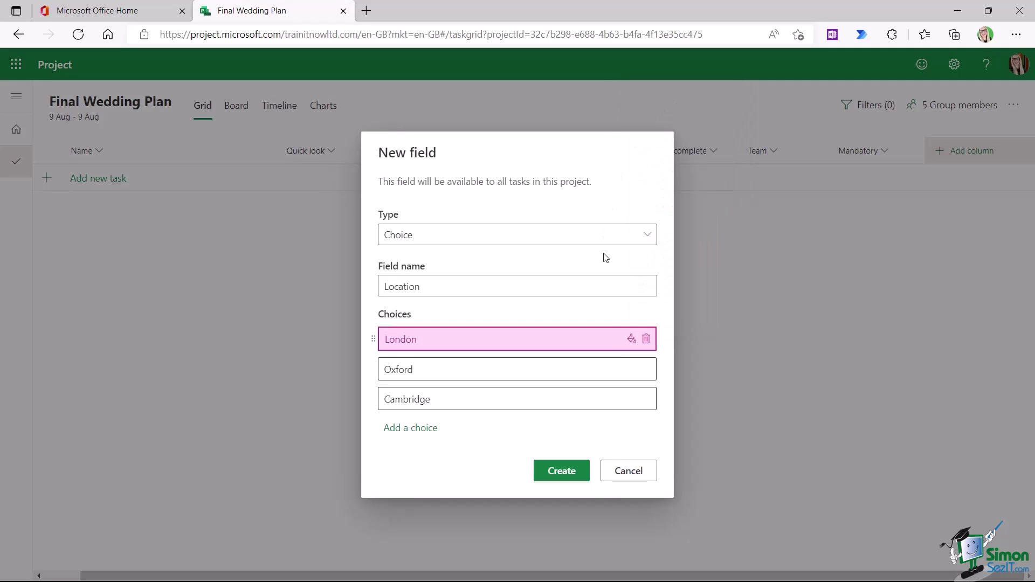
{"action": "left_click", "coordinate": [632, 369]}
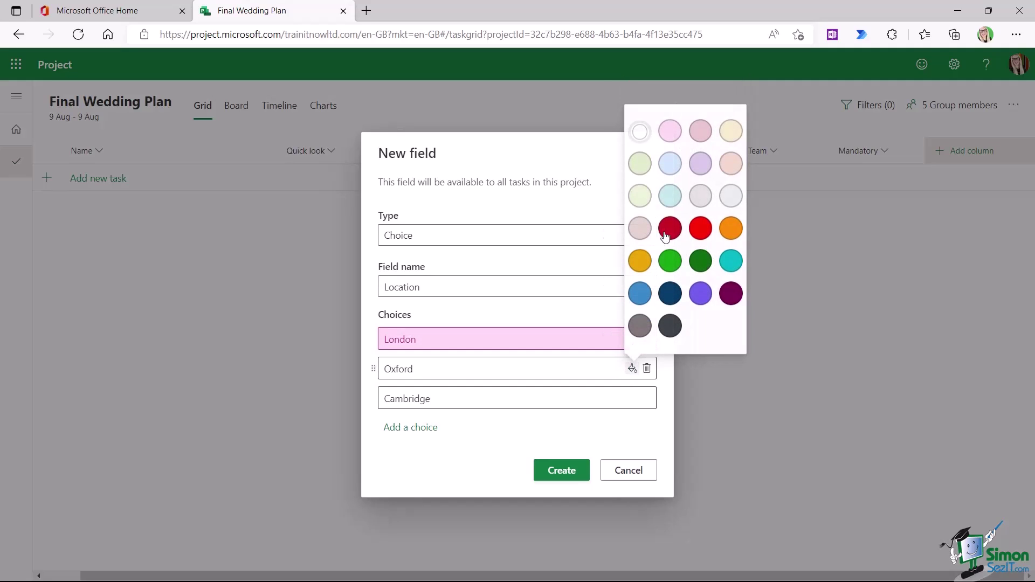
{"action": "left_click", "coordinate": [700, 131]}
{"action": "left_click", "coordinate": [631, 399]}
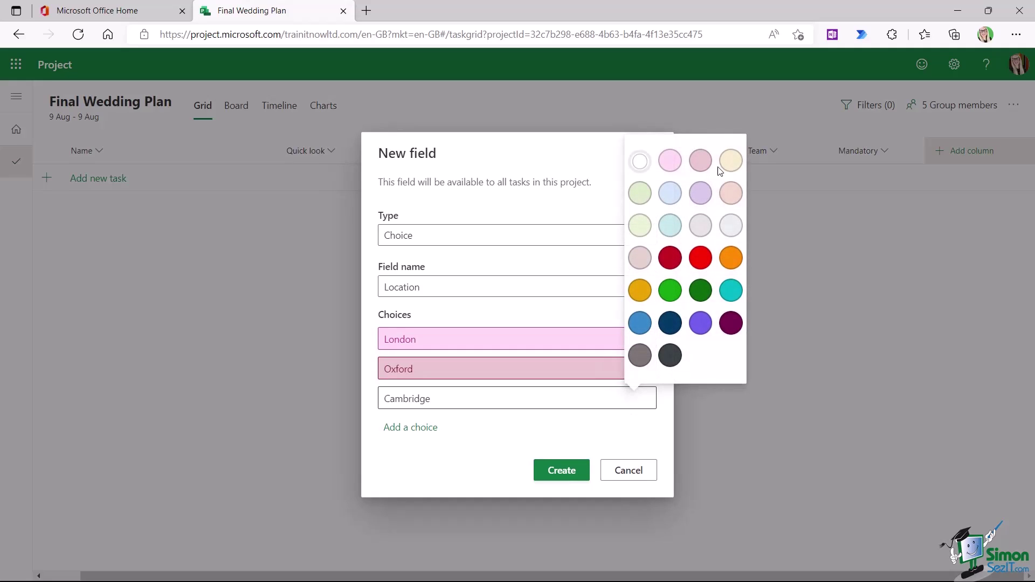
{"action": "left_click", "coordinate": [734, 164]}
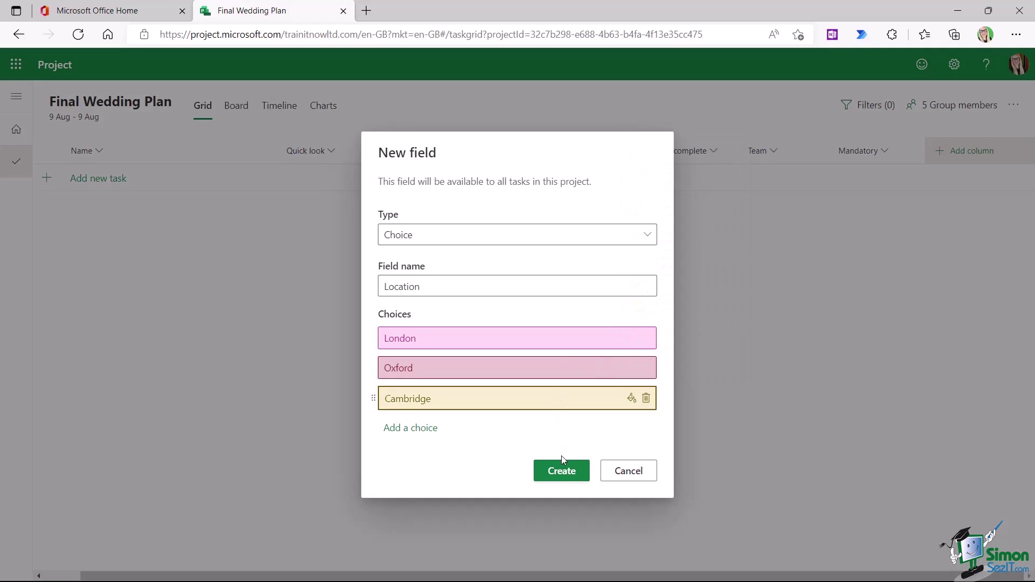
{"action": "left_click", "coordinate": [562, 471]}
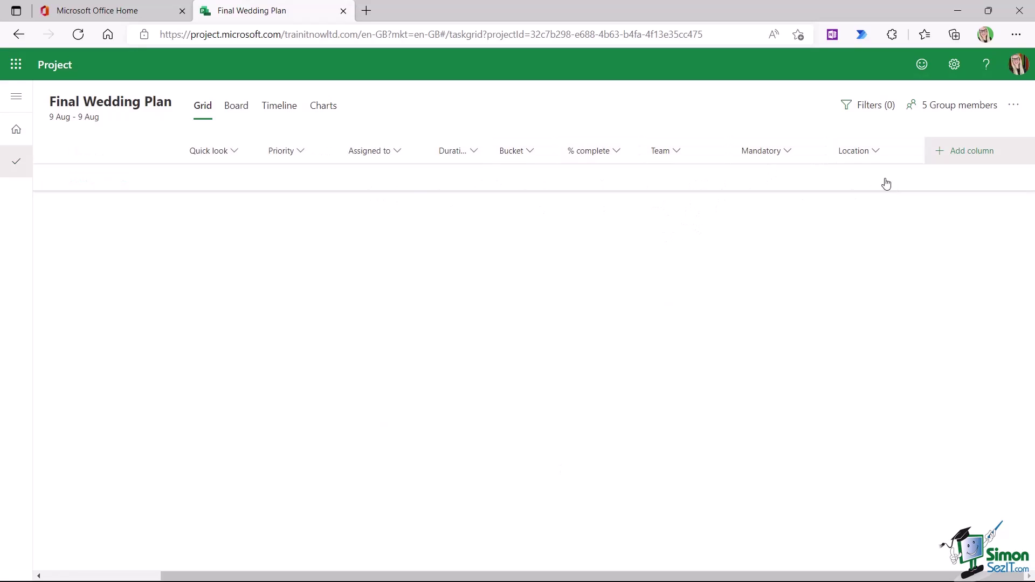
{"action": "left_click", "coordinate": [876, 152]}
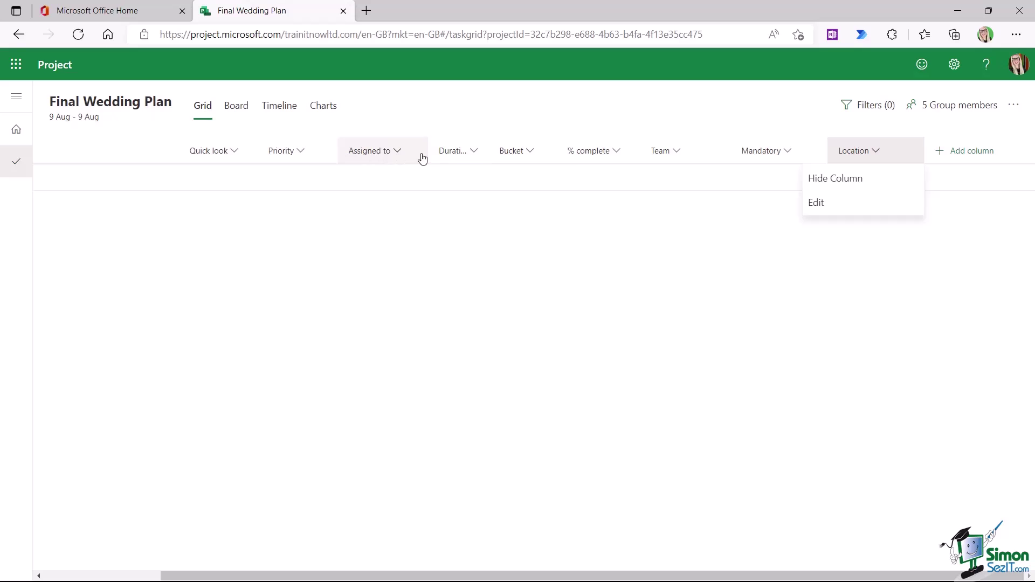
{"action": "left_click", "coordinate": [788, 152]}
{"action": "left_click", "coordinate": [720, 204]}
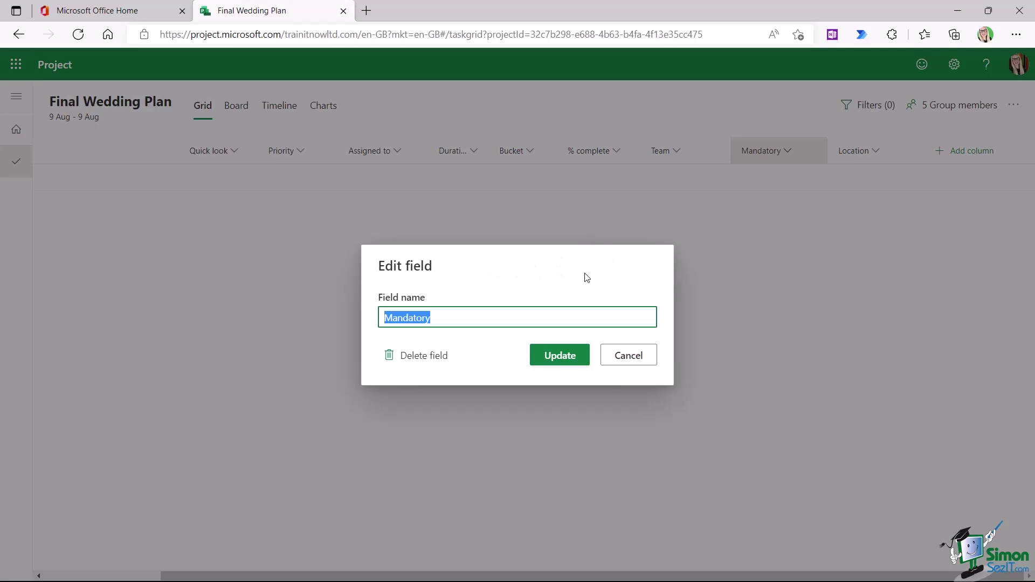
{"action": "left_click", "coordinate": [560, 356]}
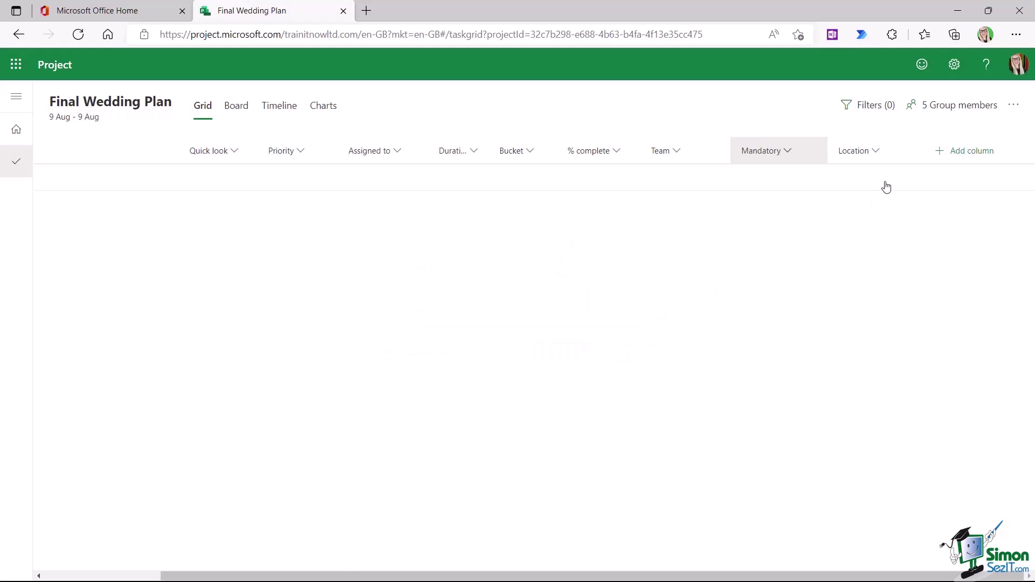
{"action": "left_click", "coordinate": [871, 152]}
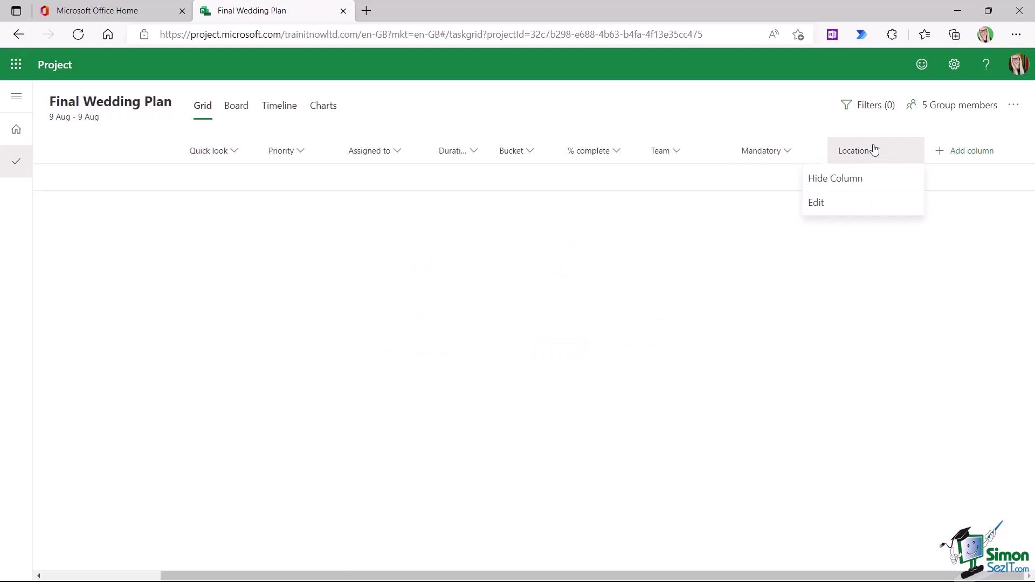
{"action": "left_click", "coordinate": [825, 203]}
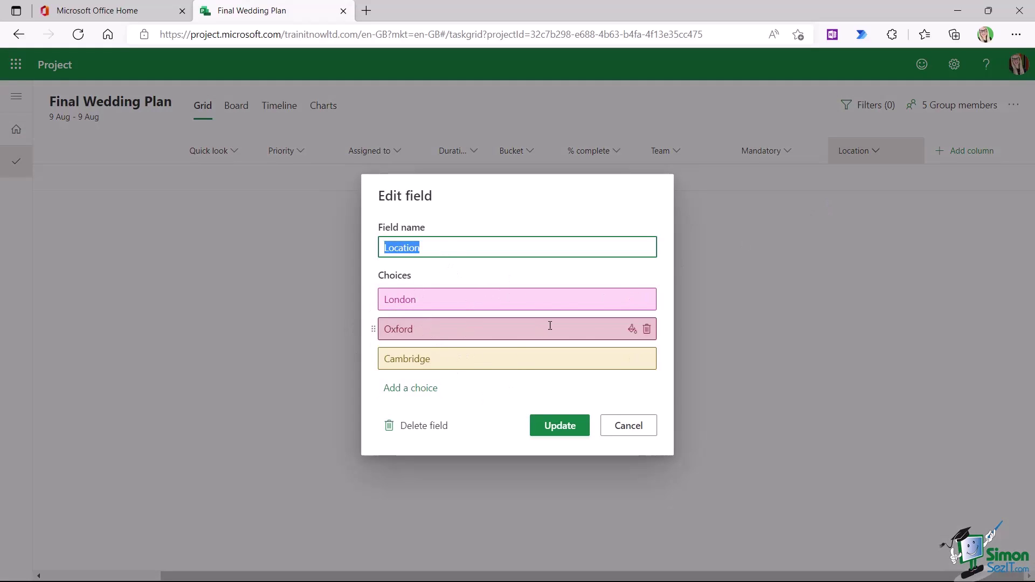
{"action": "left_click", "coordinate": [553, 432]}
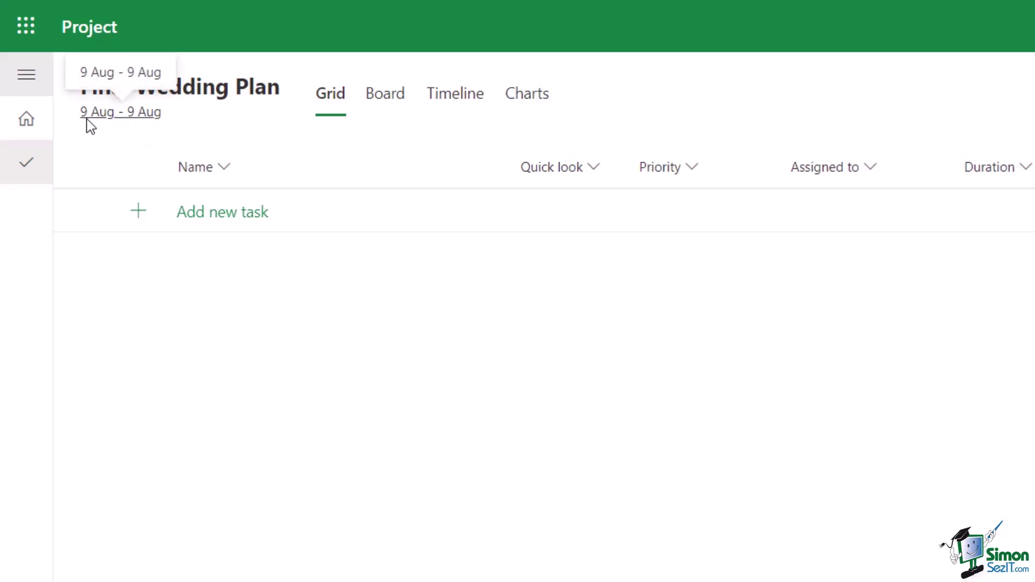
- Open the Final Wedding Plan project details and show the Start date calendar
{"action": "left_click", "coordinate": [141, 120]}
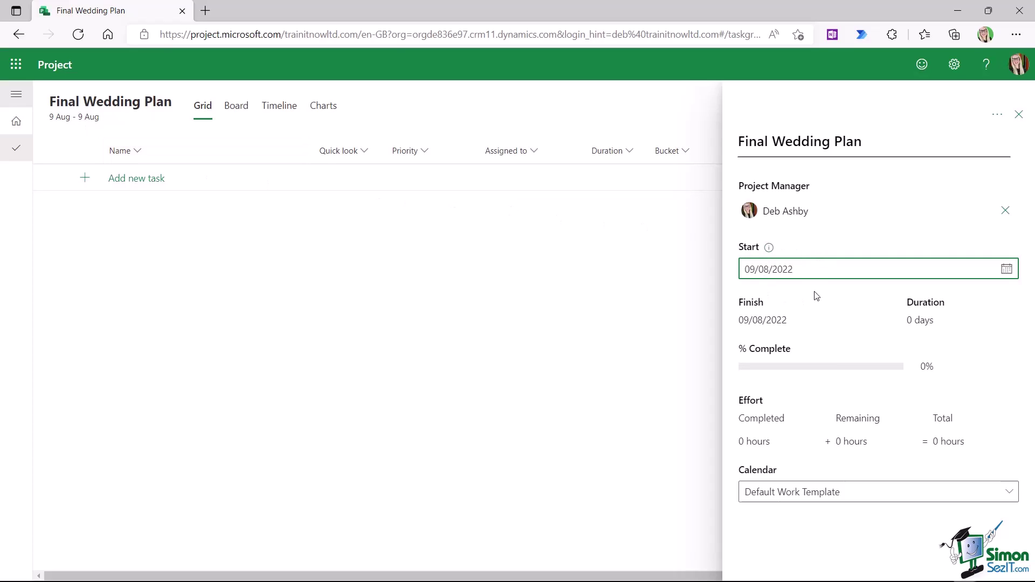
{"action": "left_click", "coordinate": [1005, 270]}
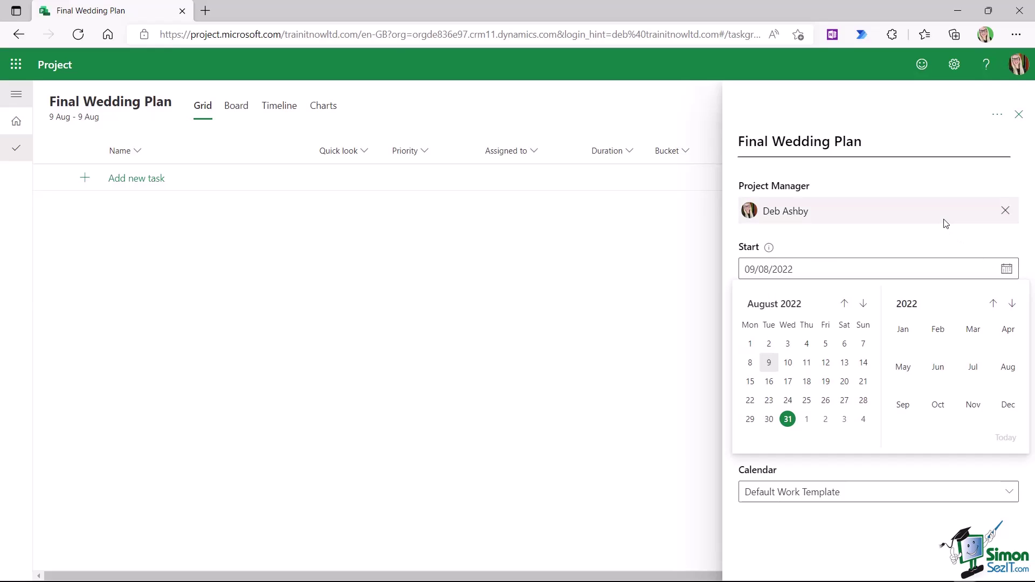
- Close the start-date calendar without changing the 09/08/2022 start
{"action": "left_click", "coordinate": [934, 125]}
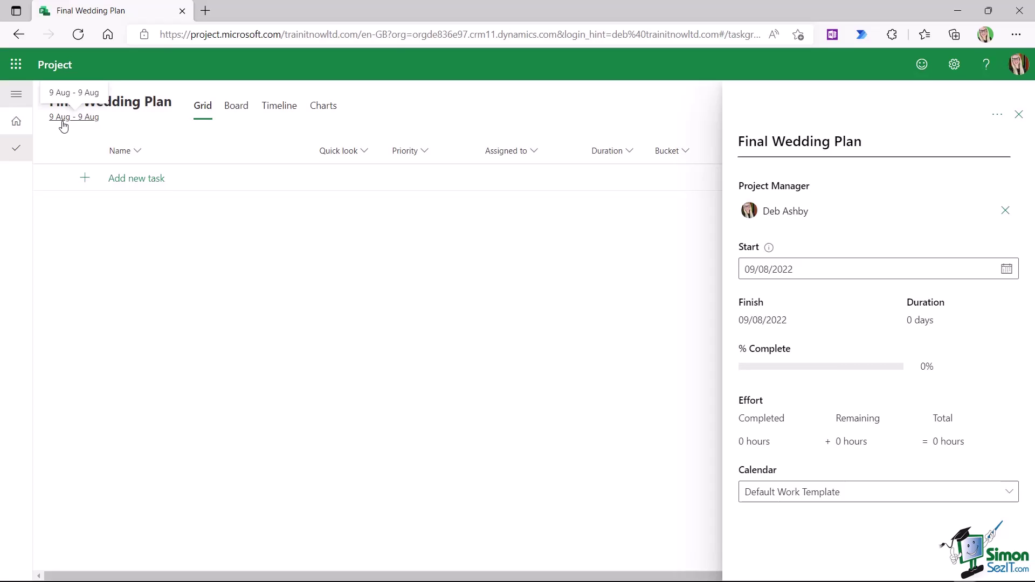
- Set the project start date to 02/01/2023 and close the project details
{"action": "left_click", "coordinate": [1006, 271]}
{"action": "left_click", "coordinate": [750, 363]}
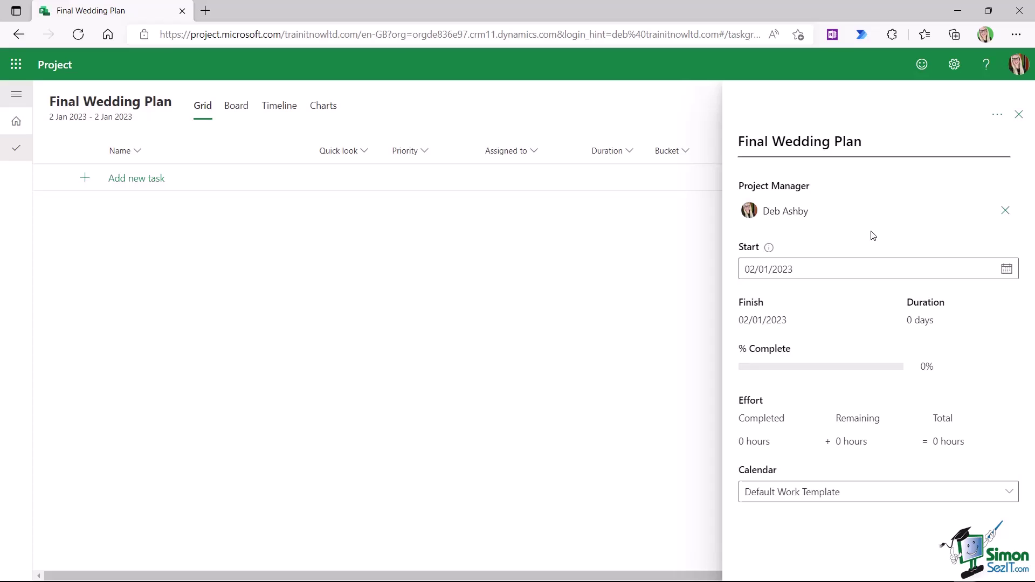
{"action": "left_click", "coordinate": [1019, 114]}
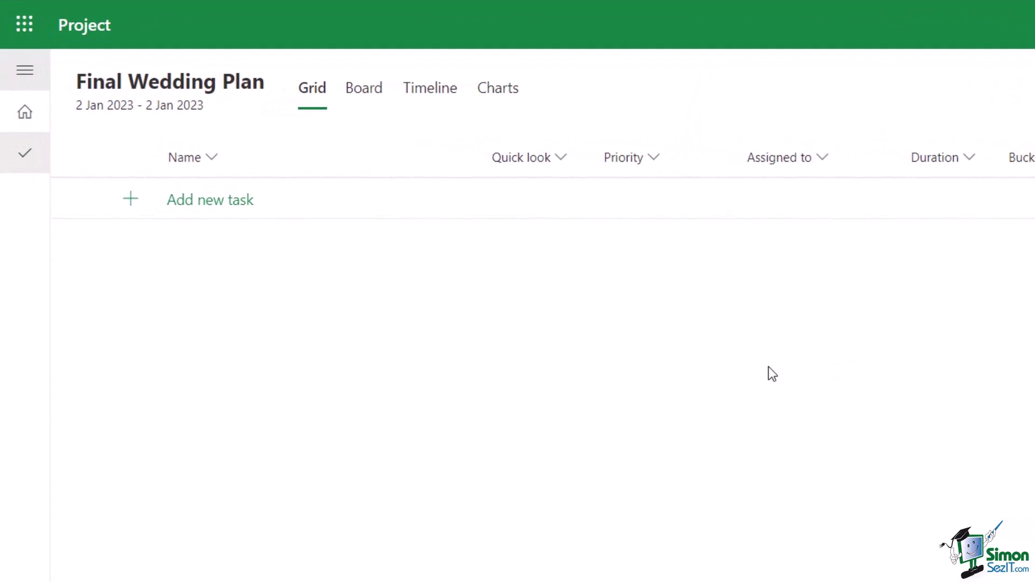
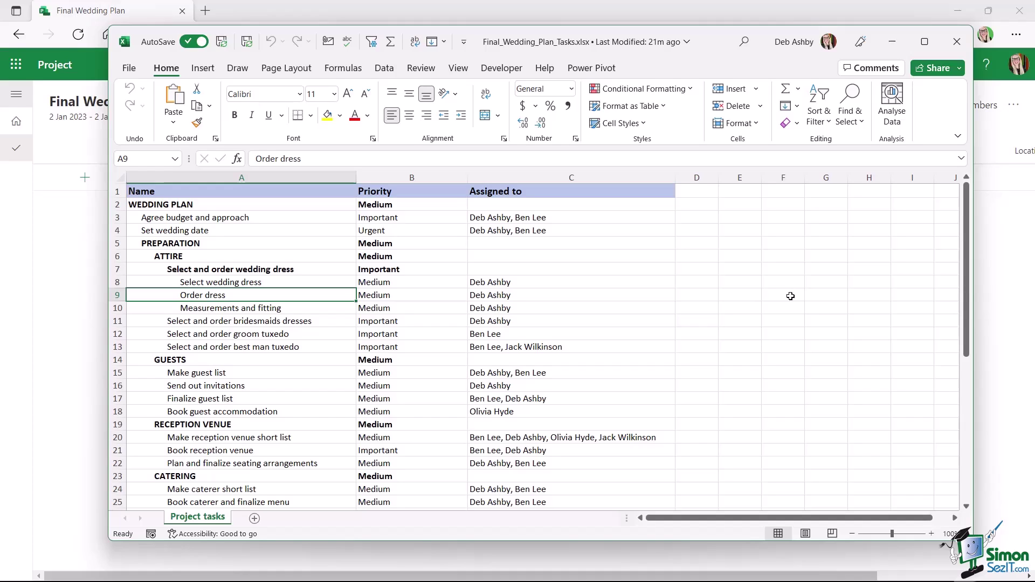
- Highlight the task names, priorities and assignees in columns A, B and C of the wedding list
{"action": "left_click", "coordinate": [321, 207]}
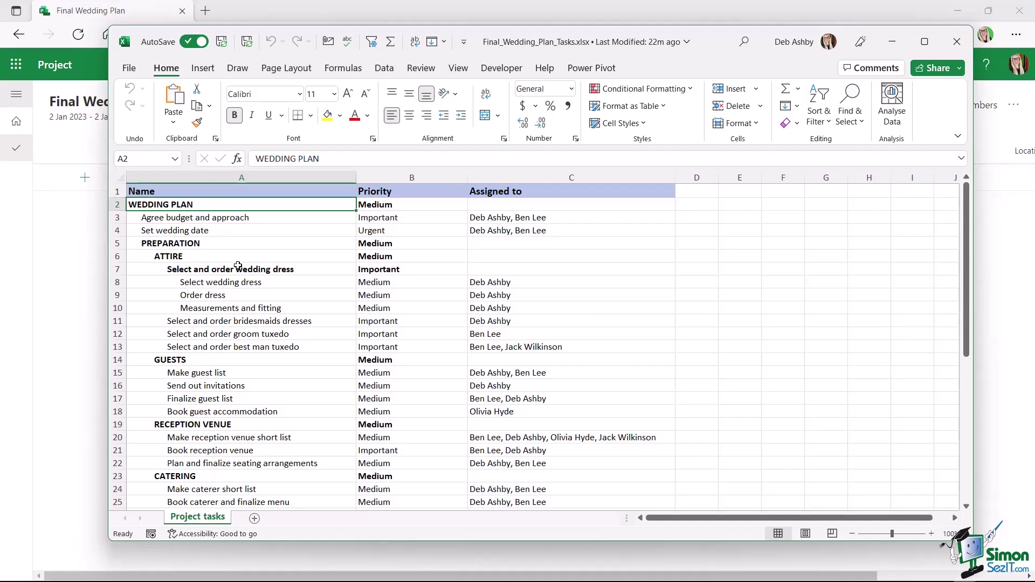
{"action": "left_click_drag", "start_coordinate": [239, 203], "coordinate": [238, 419]}
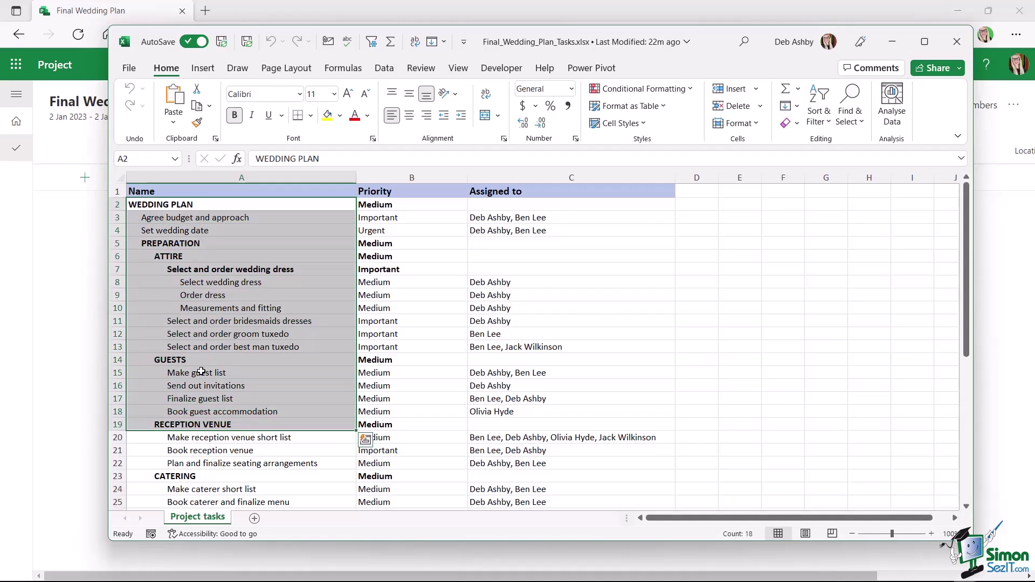
{"action": "left_click_drag", "start_coordinate": [415, 206], "coordinate": [412, 334]}
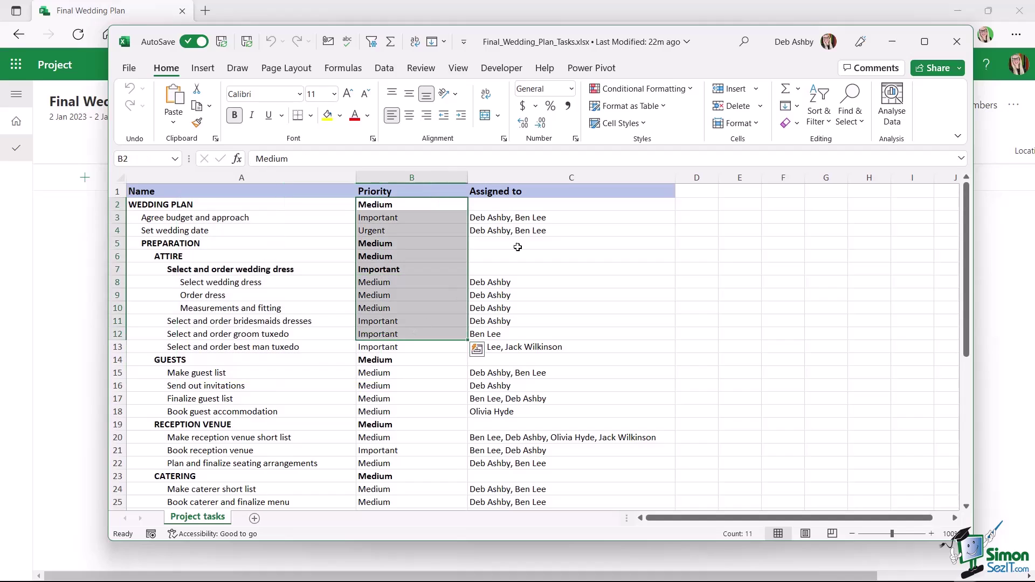
{"action": "left_click_drag", "start_coordinate": [530, 204], "coordinate": [654, 291]}
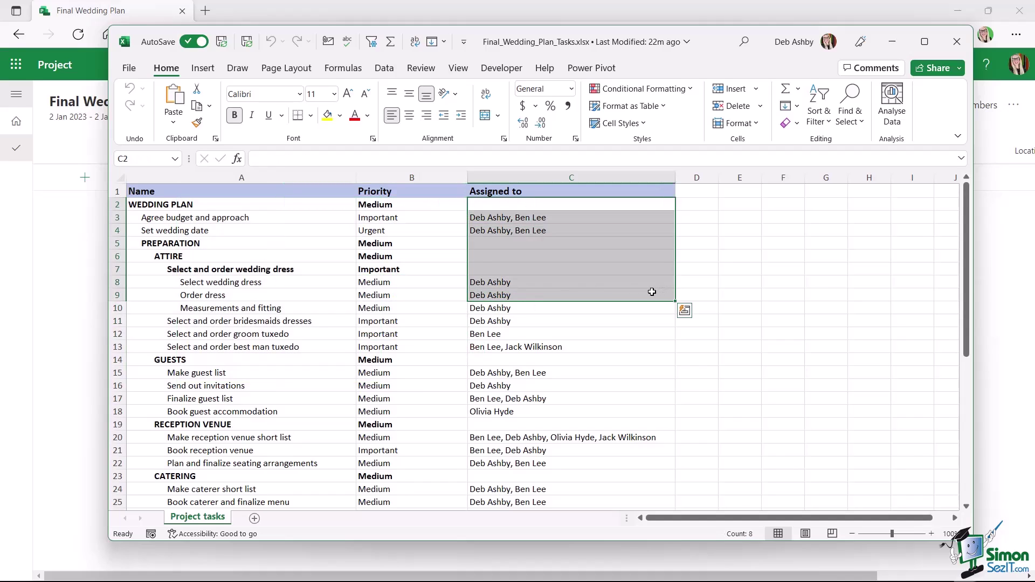
{"action": "left_click", "coordinate": [227, 217]}
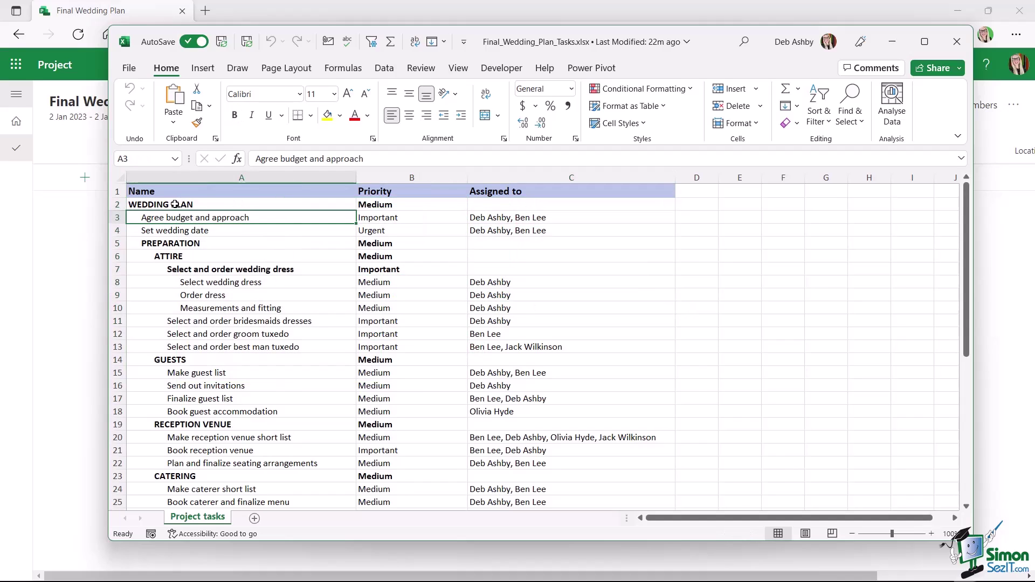
{"action": "left_click", "coordinate": [174, 204]}
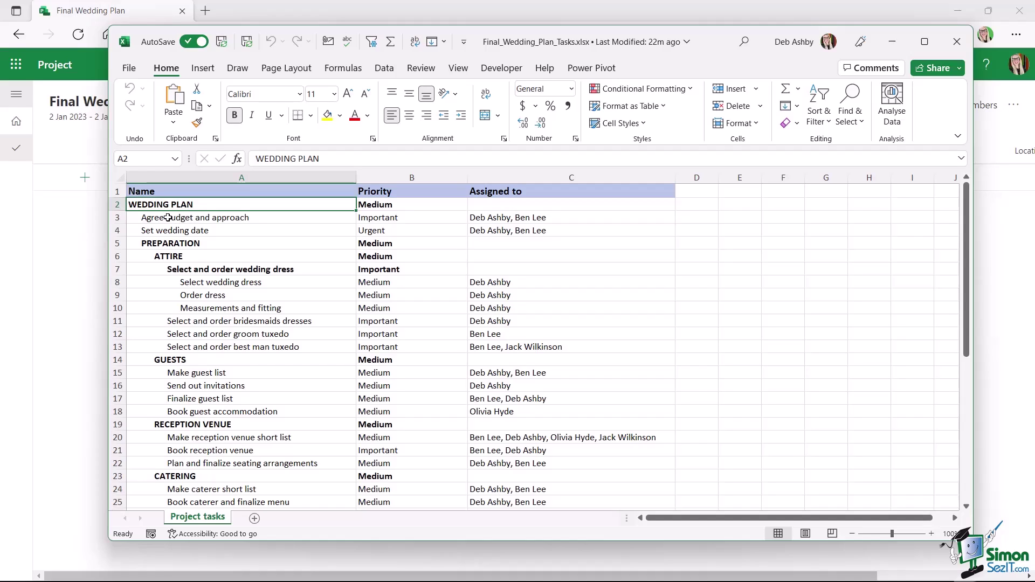
- Check Agree budget and approach's Important priority and assignees, then minimize Excel
{"action": "left_click", "coordinate": [194, 217]}
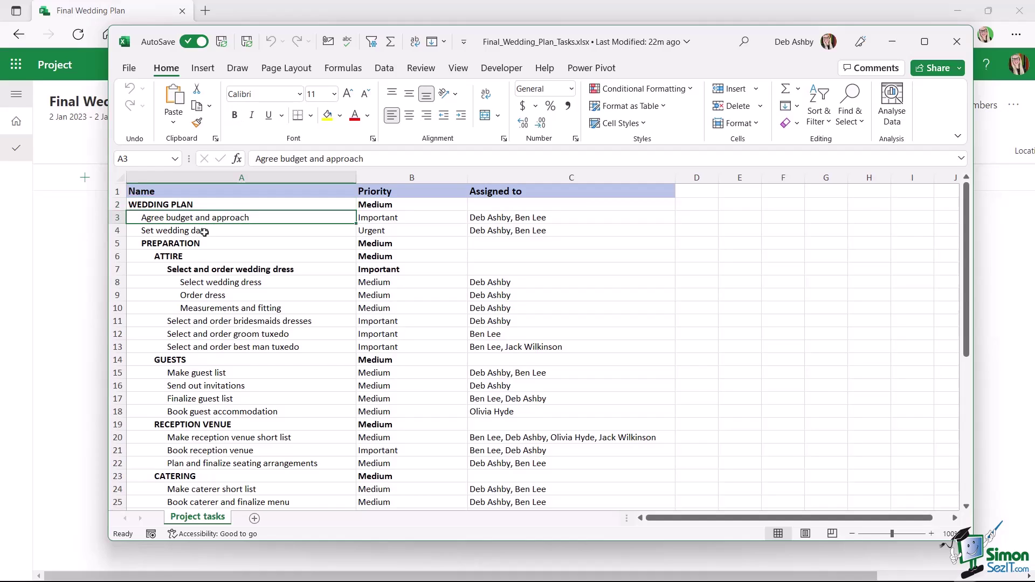
{"action": "left_click", "coordinate": [204, 231]}
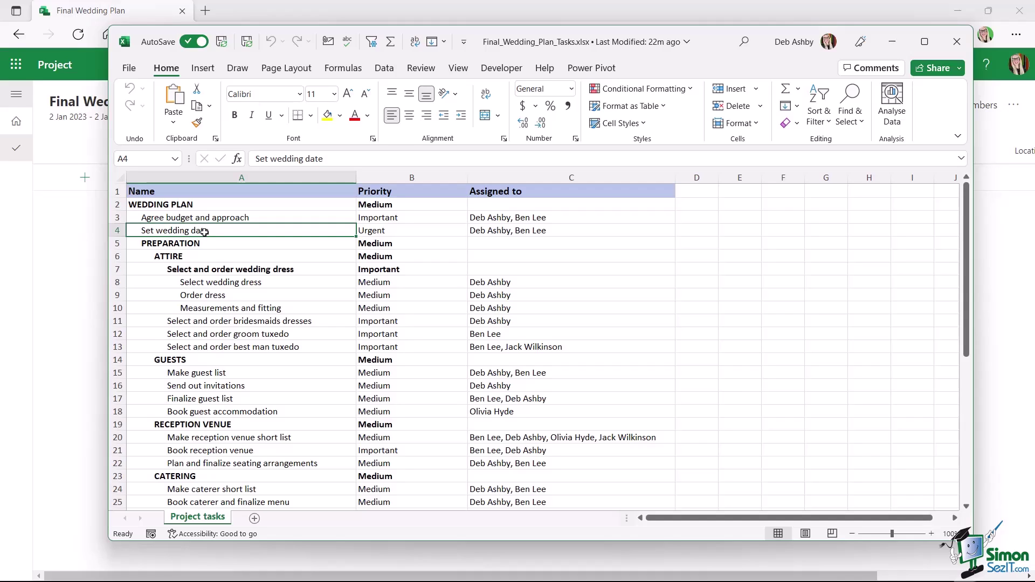
{"action": "key", "text": "Up"}
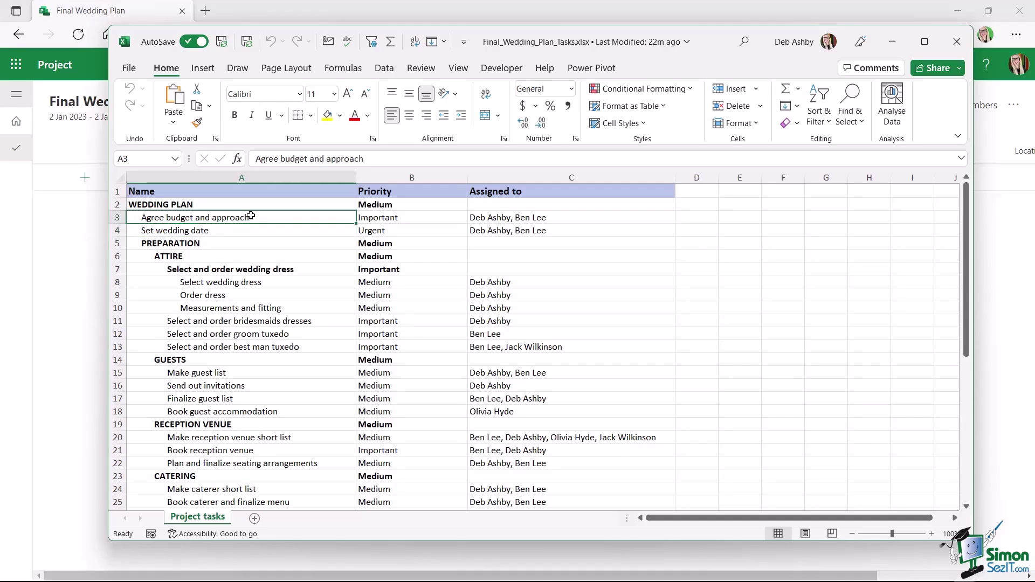
{"action": "left_click", "coordinate": [406, 219]}
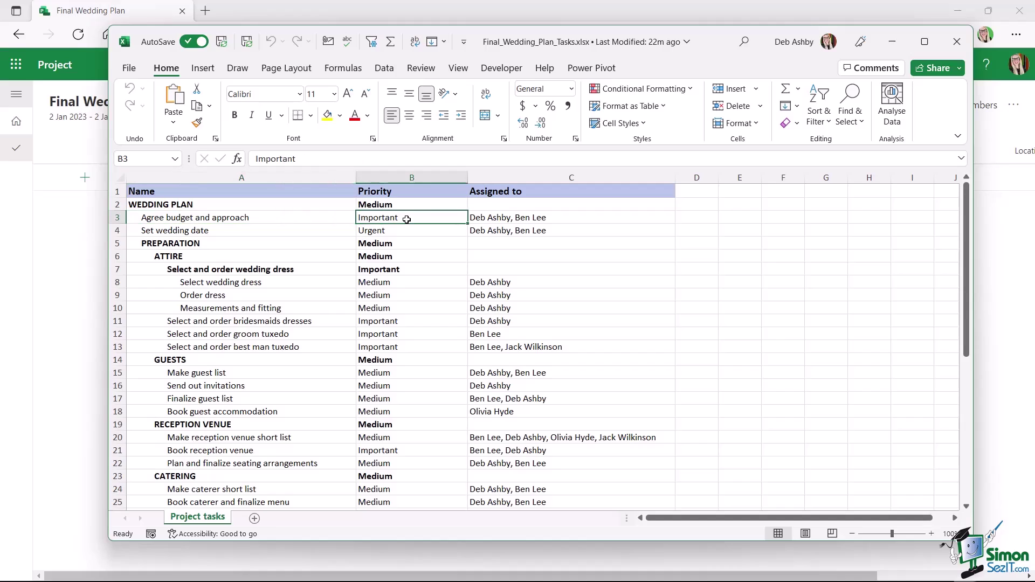
{"action": "left_click", "coordinate": [552, 217]}
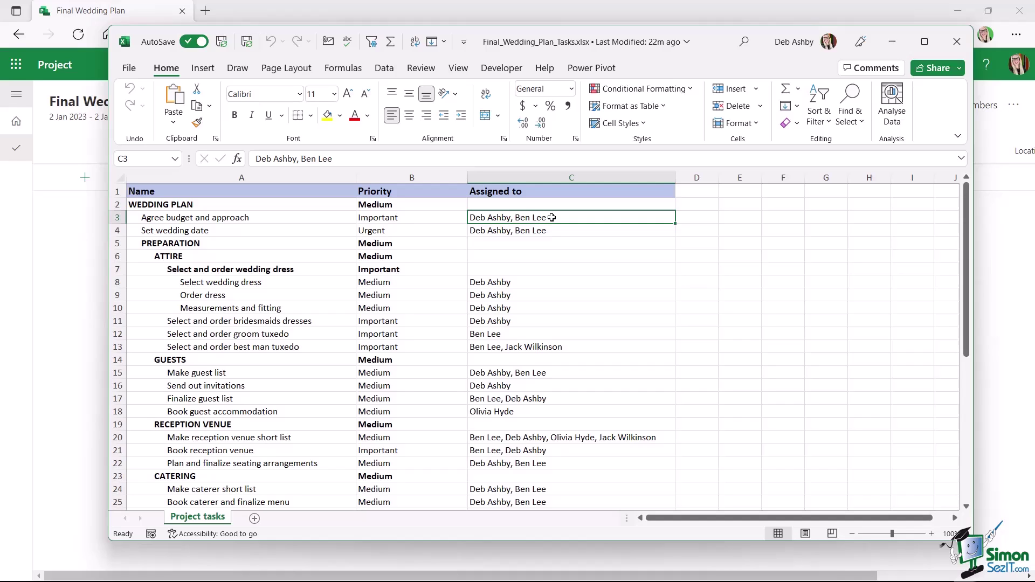
{"action": "left_click", "coordinate": [892, 42]}
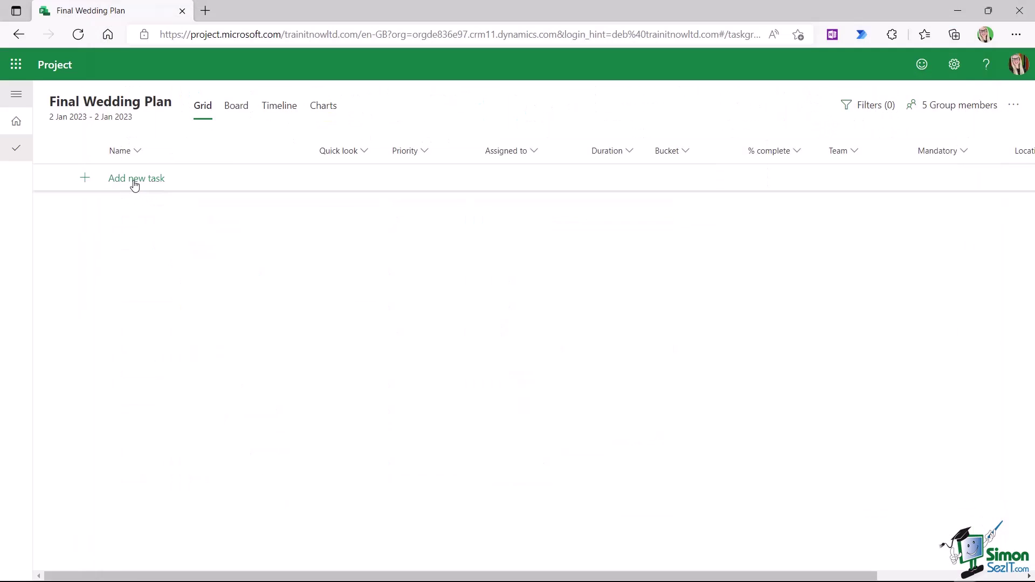
- Add task 1, Agree budget and approach, by accepting the suggested name
{"action": "left_click", "coordinate": [135, 183]}
{"action": "left_click", "coordinate": [125, 177]}
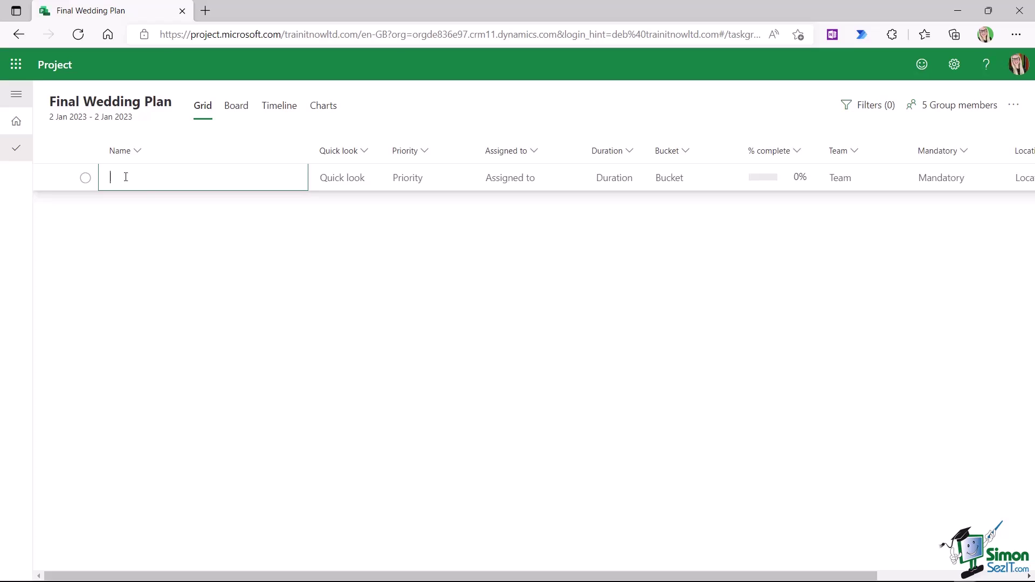
{"action": "type", "text": "Agree"}
{"action": "key", "text": "Return"}
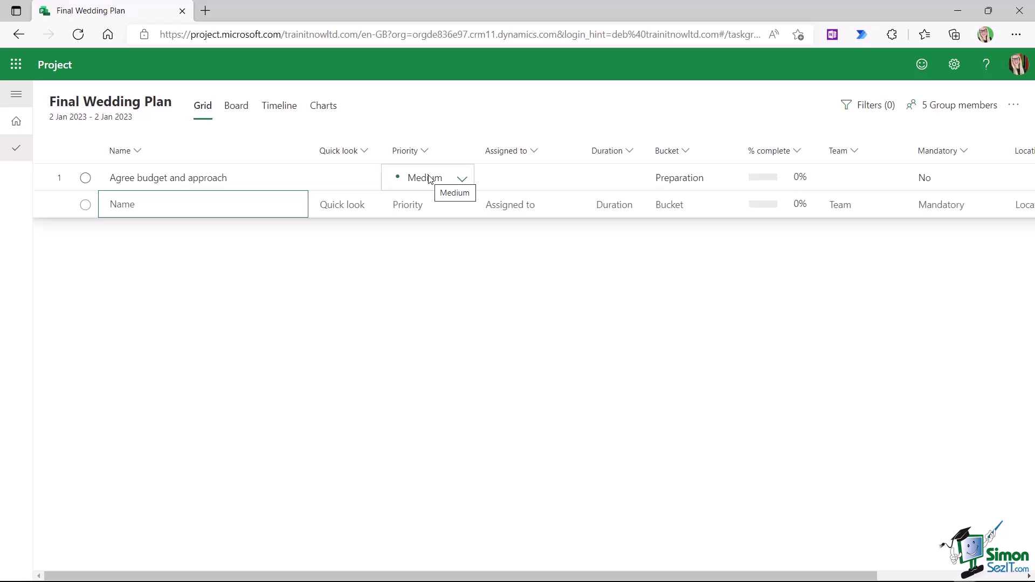
{"action": "left_click", "coordinate": [461, 180]}
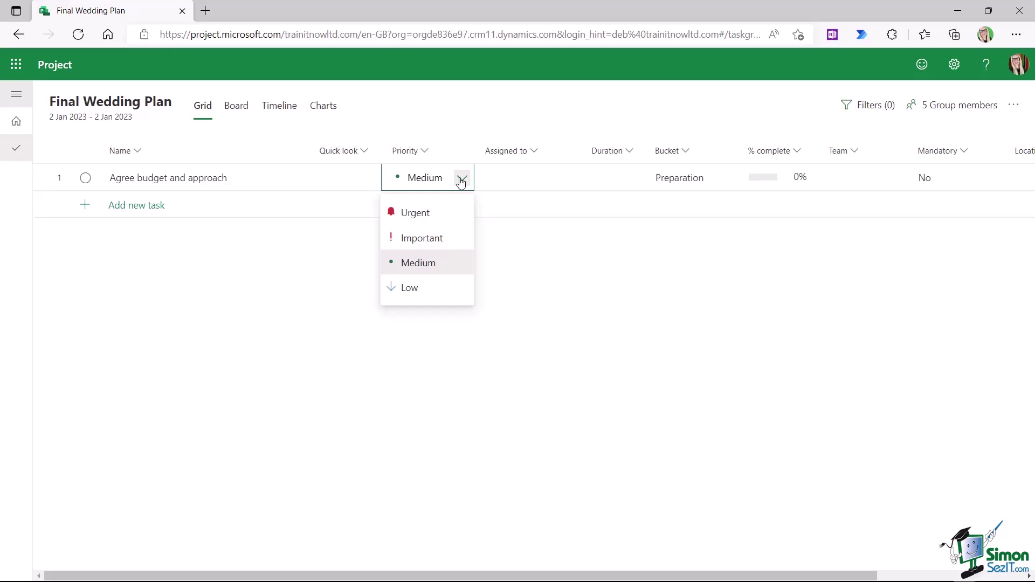
- Give Agree budget and approach Important priority and assign it to two group members
{"action": "left_click", "coordinate": [427, 238]}
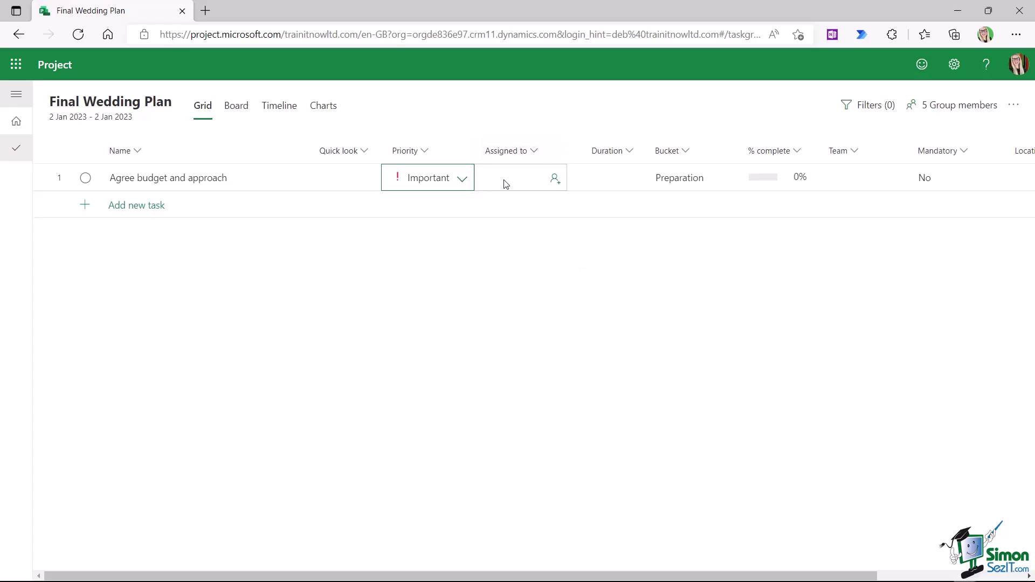
{"action": "left_click", "coordinate": [556, 179]}
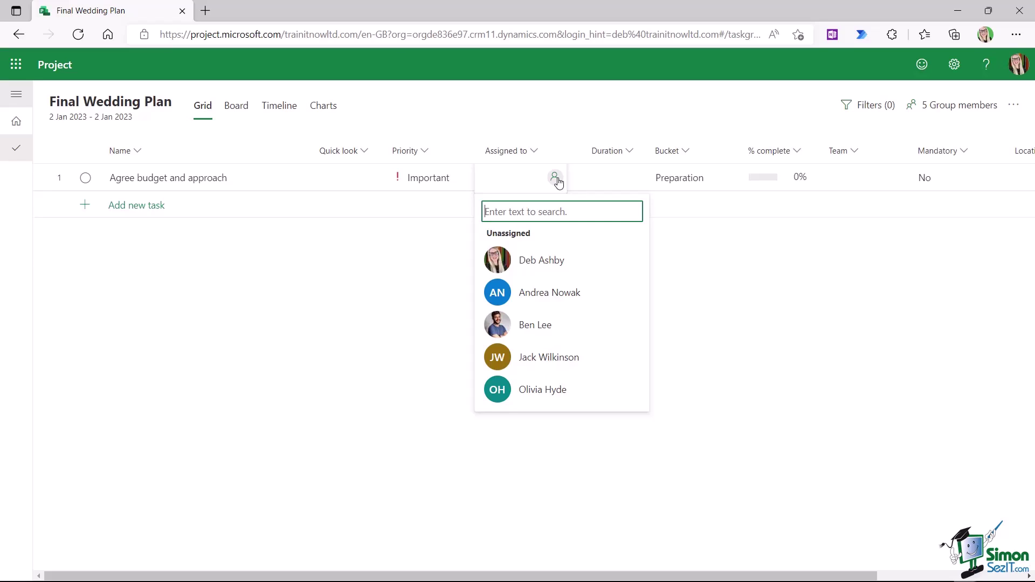
{"action": "left_click", "coordinate": [545, 261]}
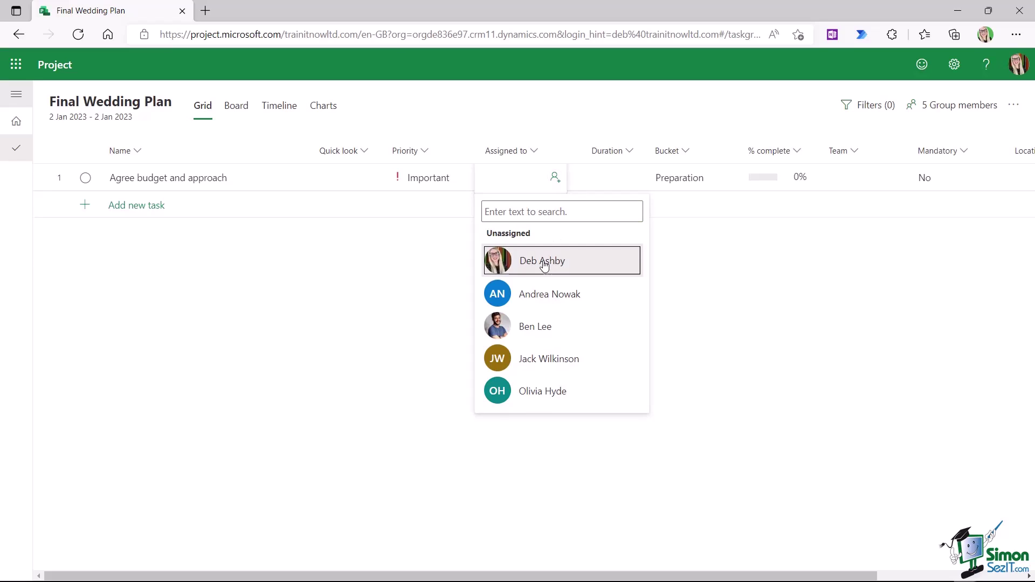
{"action": "left_click", "coordinate": [555, 182]}
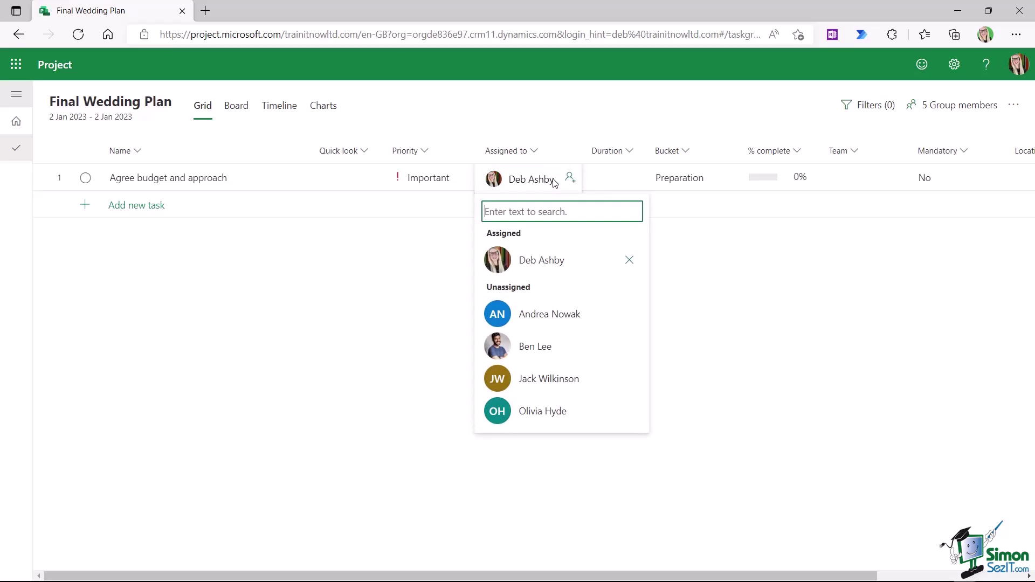
{"action": "left_click", "coordinate": [554, 347]}
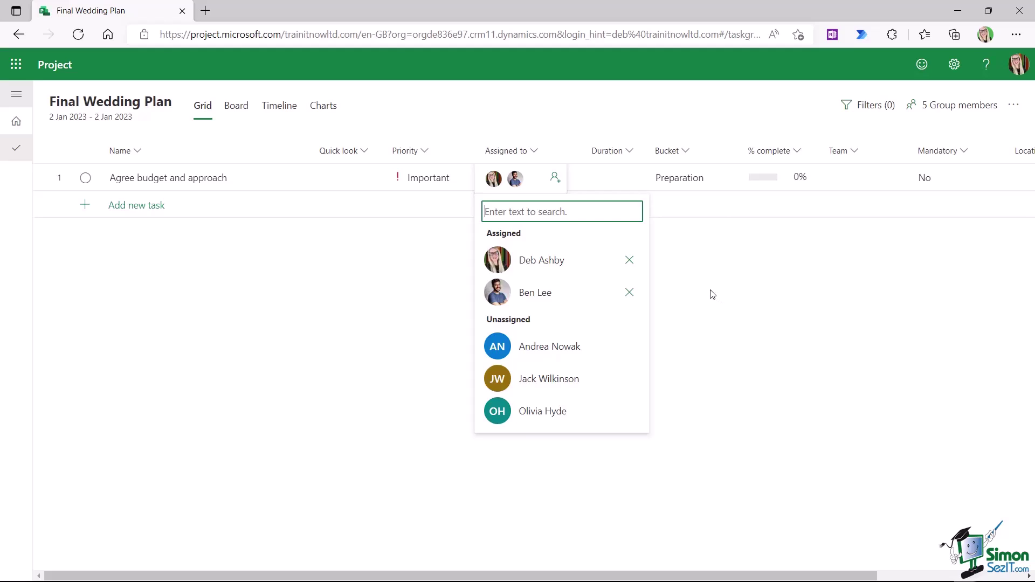
{"action": "left_click", "coordinate": [710, 294]}
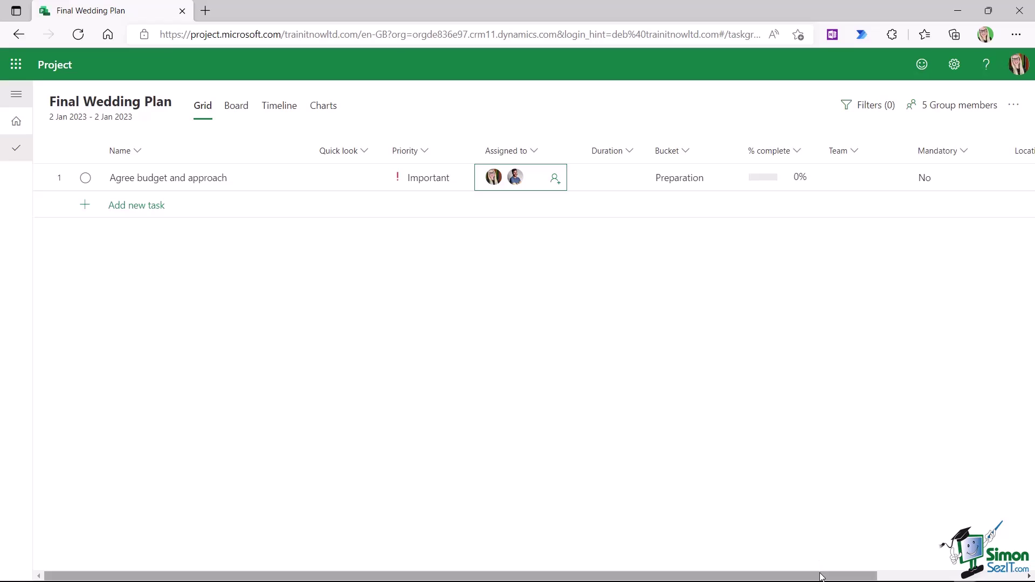
{"action": "left_click_drag", "start_coordinate": [825, 576], "coordinate": [946, 577]}
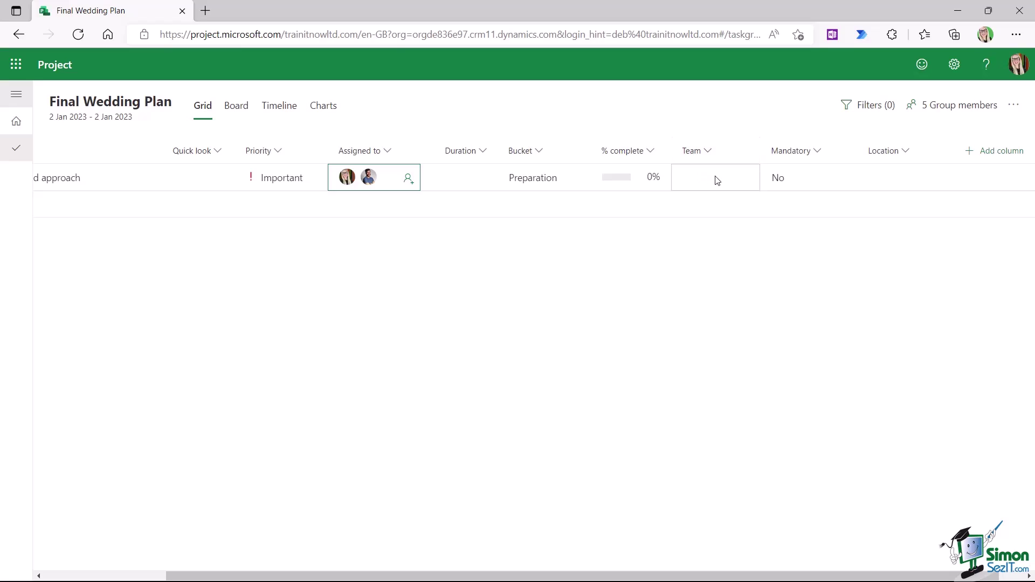
{"action": "left_click", "coordinate": [717, 179]}
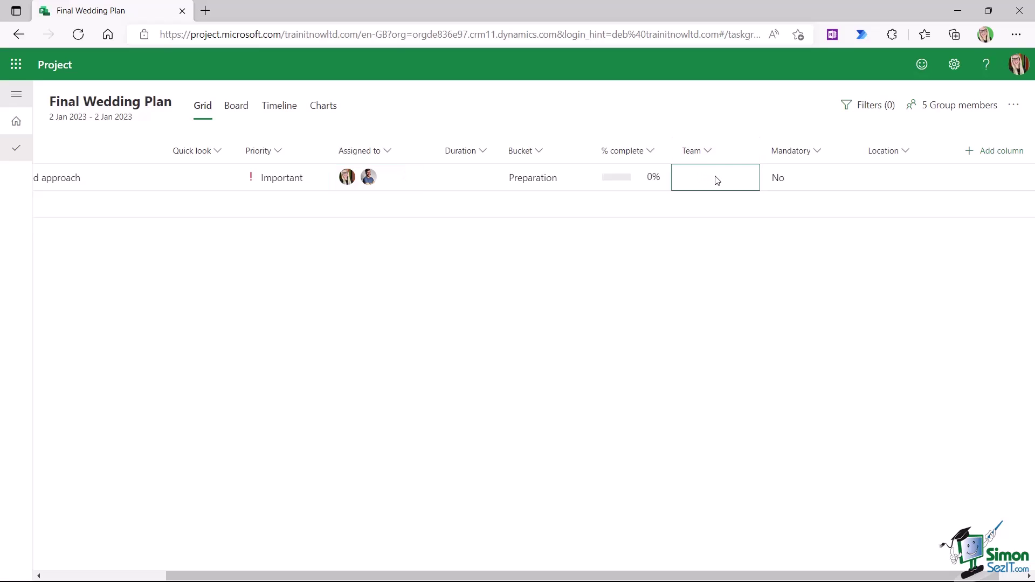
{"action": "left_click", "coordinate": [686, 179]}
{"action": "type", "text": "errter"}
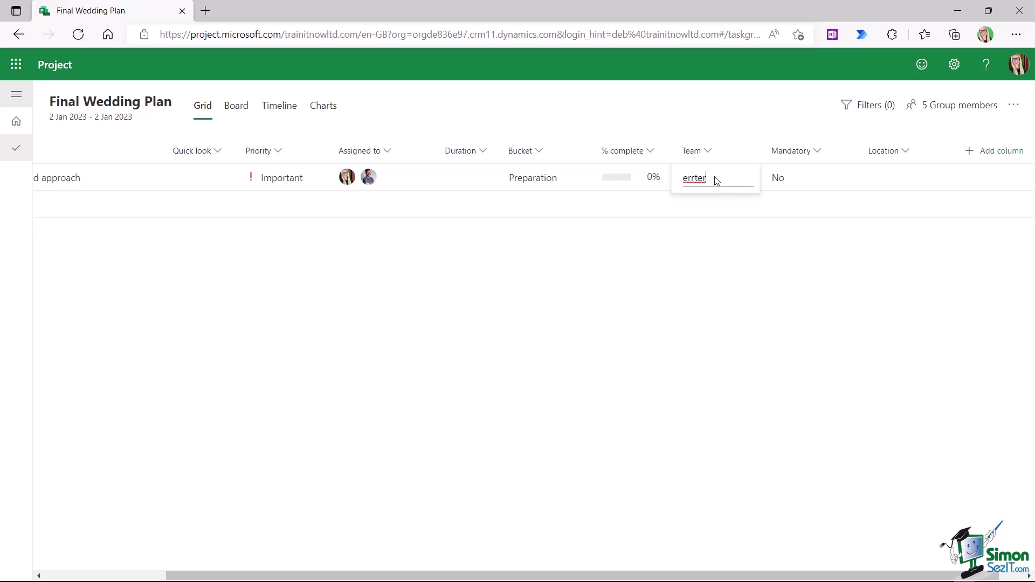
{"action": "left_click_drag", "start_coordinate": [708, 180], "coordinate": [681, 182]}
{"action": "key", "text": "BackSpace"}
{"action": "key", "text": "Return"}
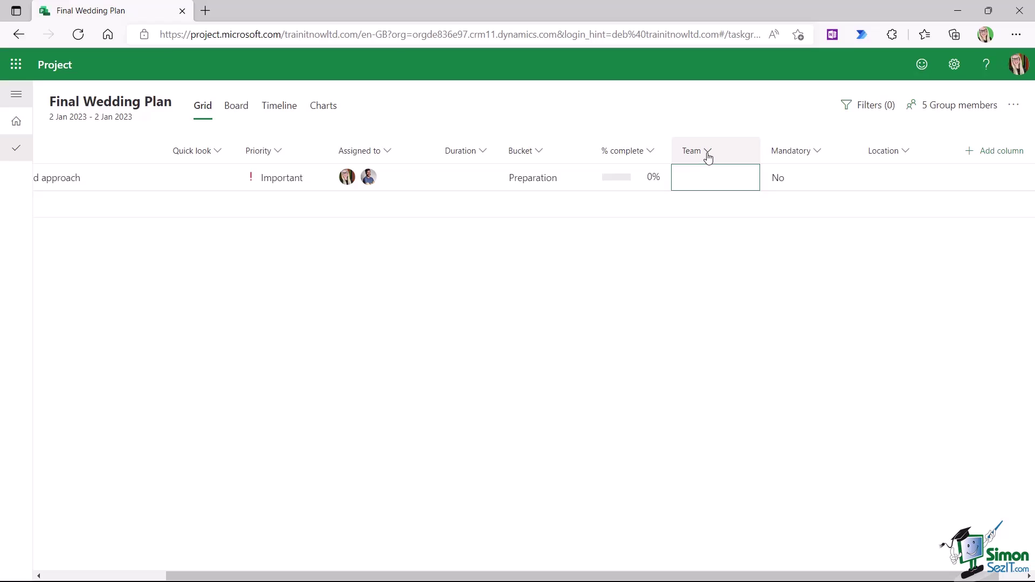
- Permanently delete the Team field through the column's Edit settings
{"action": "left_click", "coordinate": [707, 151]}
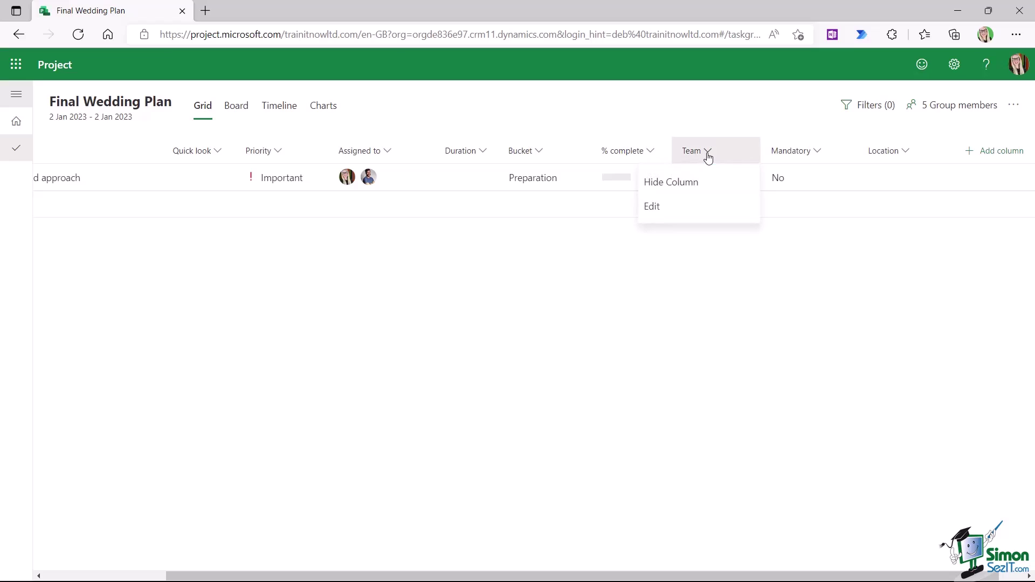
{"action": "left_click", "coordinate": [654, 212]}
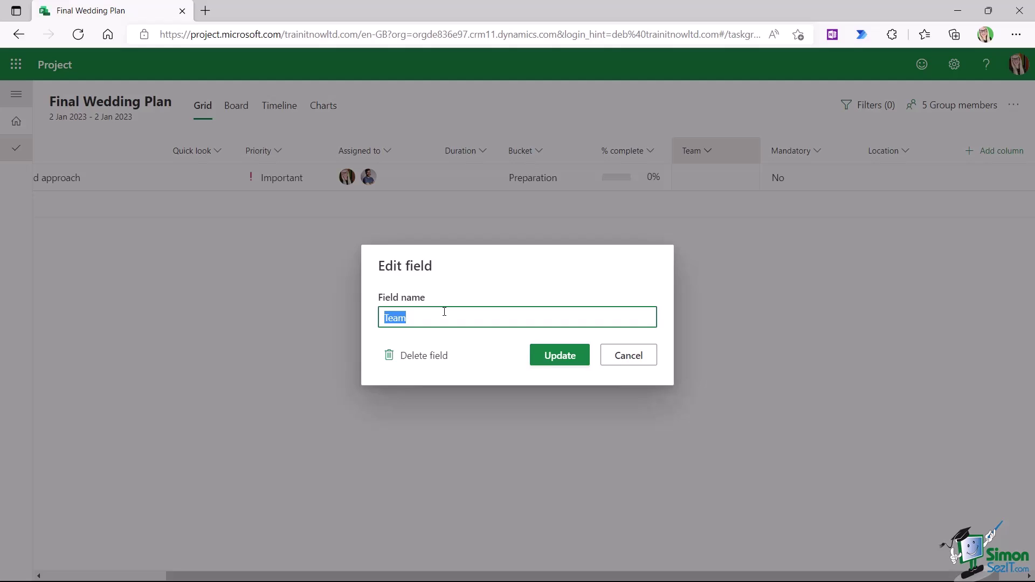
{"action": "left_click", "coordinate": [431, 357]}
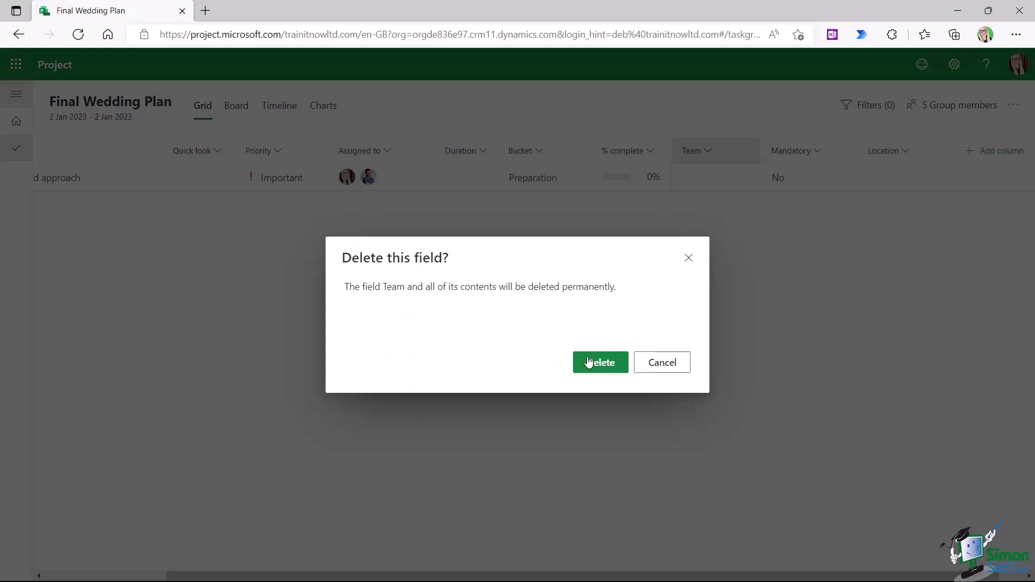
{"action": "left_click", "coordinate": [608, 360]}
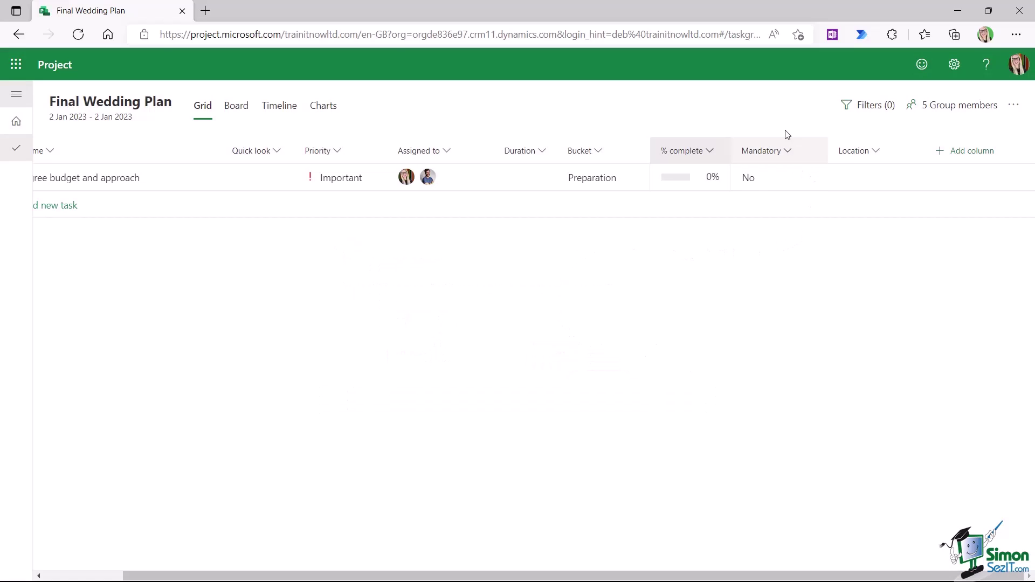
- Start a new custom Choice field named Team
{"action": "left_click", "coordinate": [964, 156]}
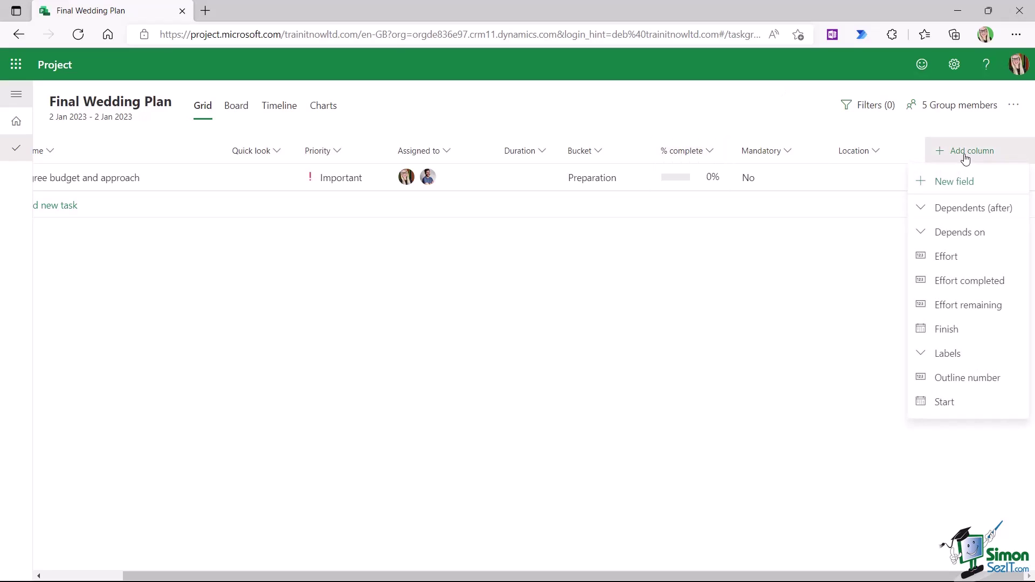
{"action": "left_click", "coordinate": [957, 185]}
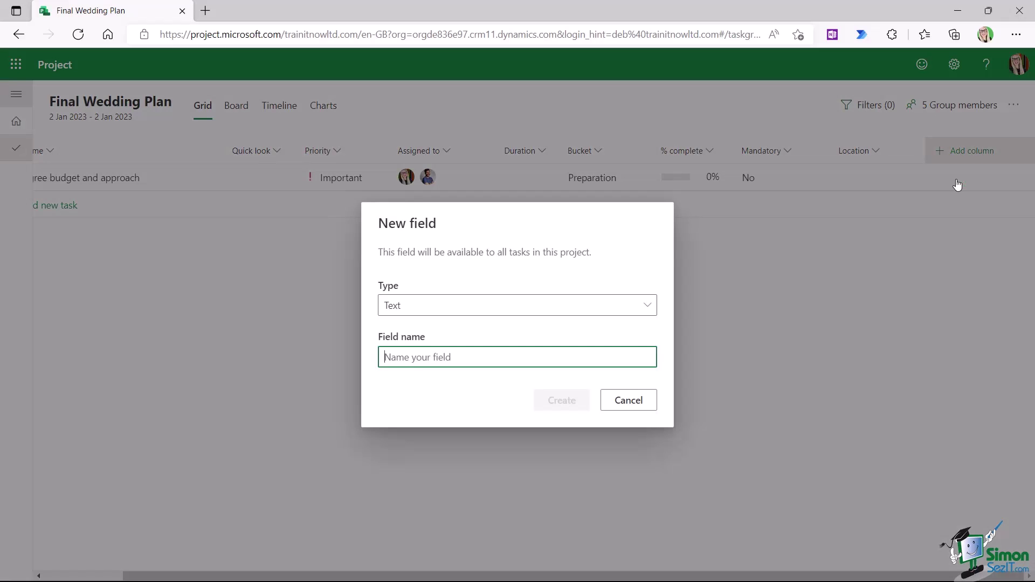
{"action": "left_click", "coordinate": [646, 306]}
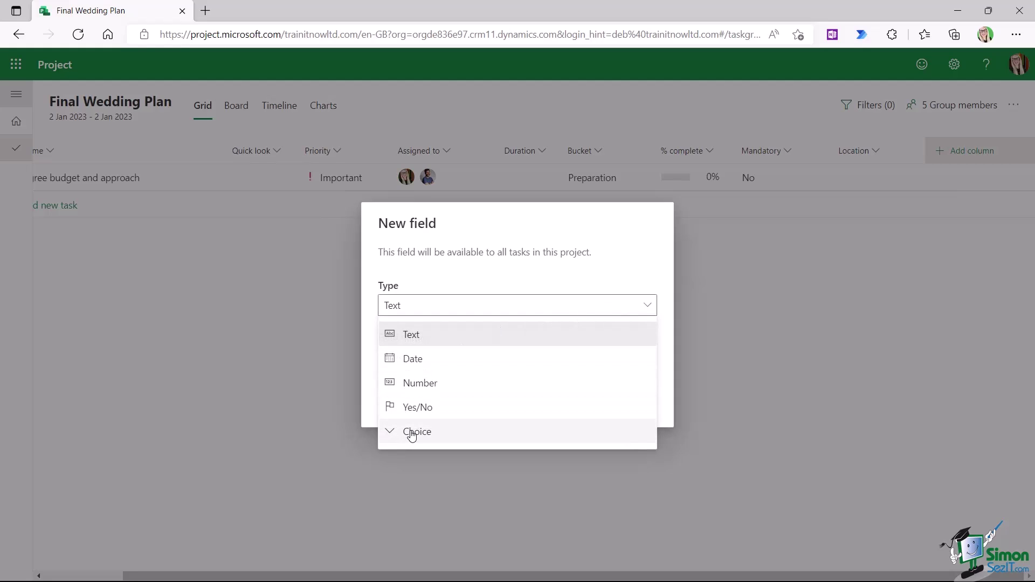
{"action": "left_click", "coordinate": [412, 436]}
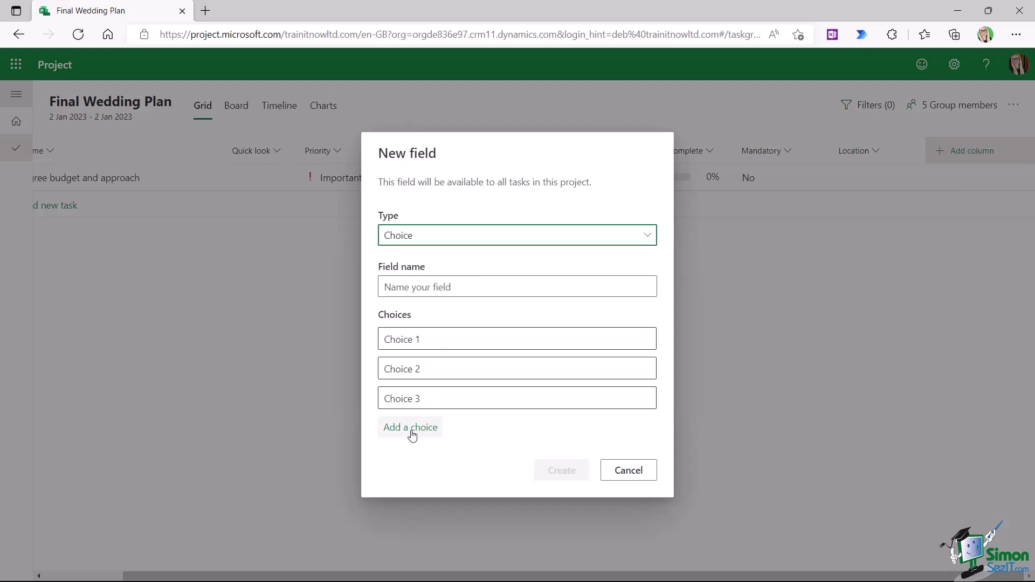
{"action": "left_click", "coordinate": [424, 290]}
{"action": "type", "text": "Team"}
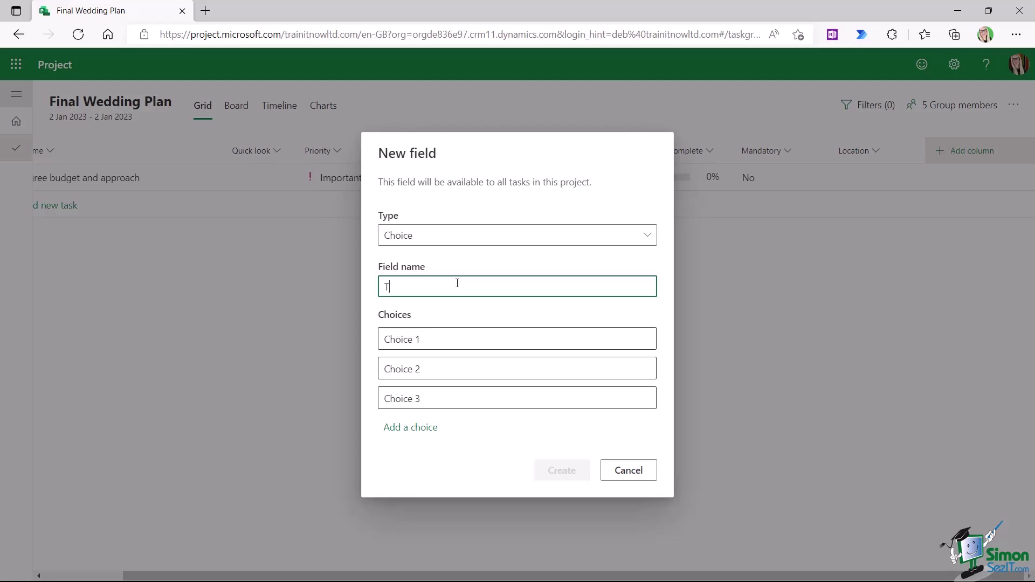
- Enter the choices Top Table, Bridesmaids, Groomsmen, Maid of Honour and Guests
{"action": "left_click", "coordinate": [442, 338]}
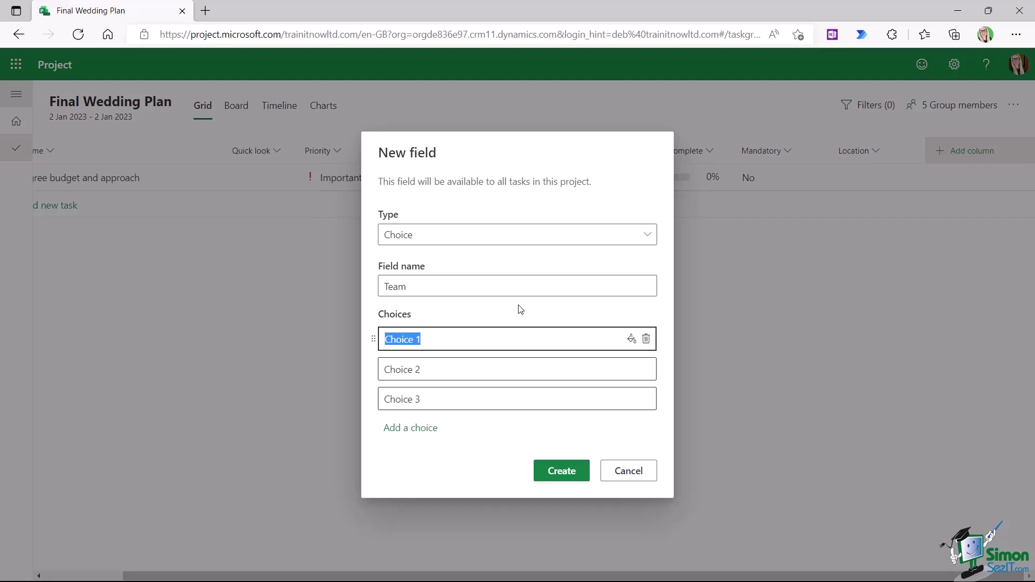
{"action": "type", "text": "Top Table"}
{"action": "left_click", "coordinate": [446, 367]}
{"action": "type", "text": "Bridesm"}
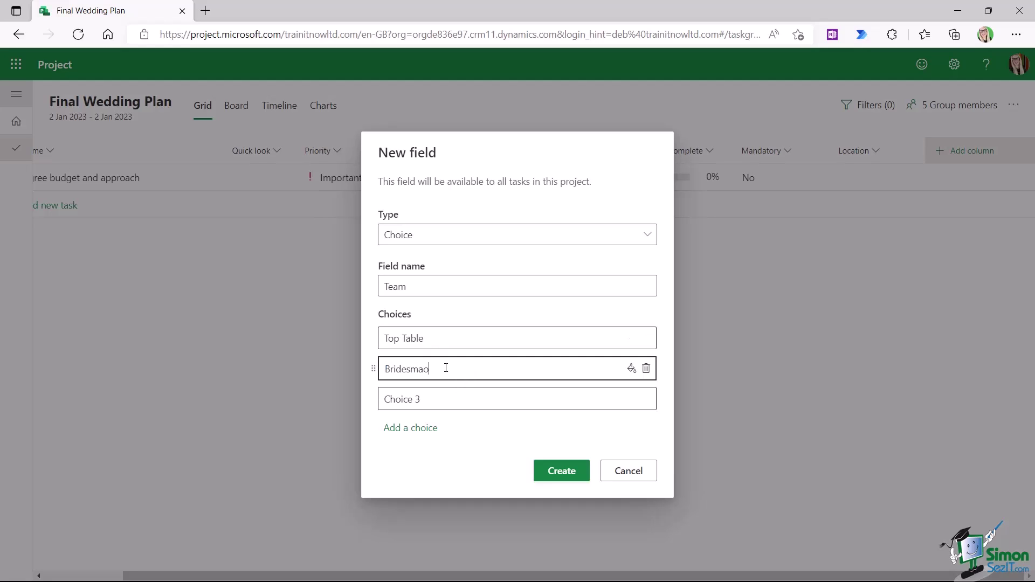
{"action": "type", "text": "aids"}
{"action": "left_click", "coordinate": [431, 401]}
{"action": "type", "text": "Gr"}
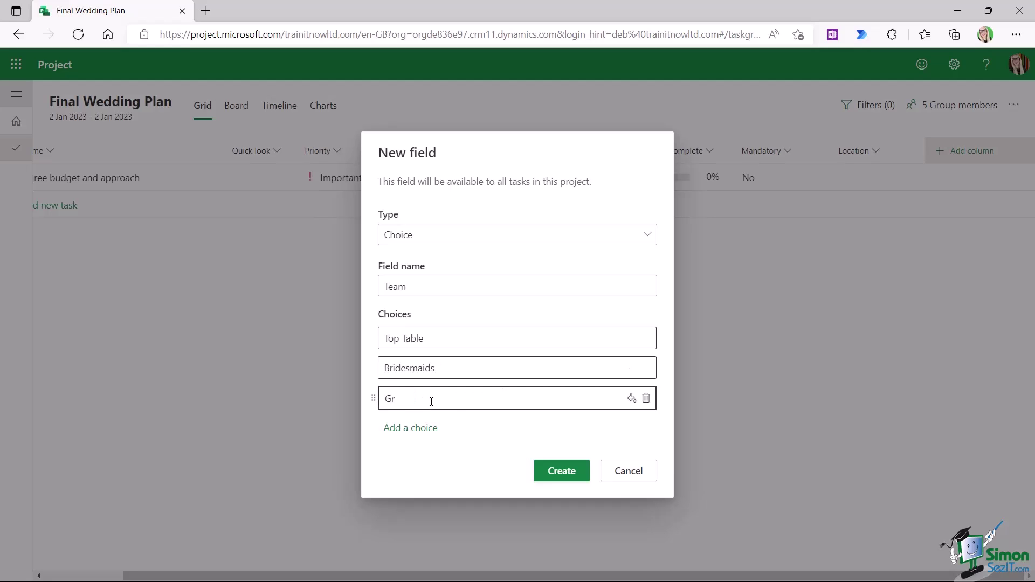
{"action": "type", "text": "oomsmen"}
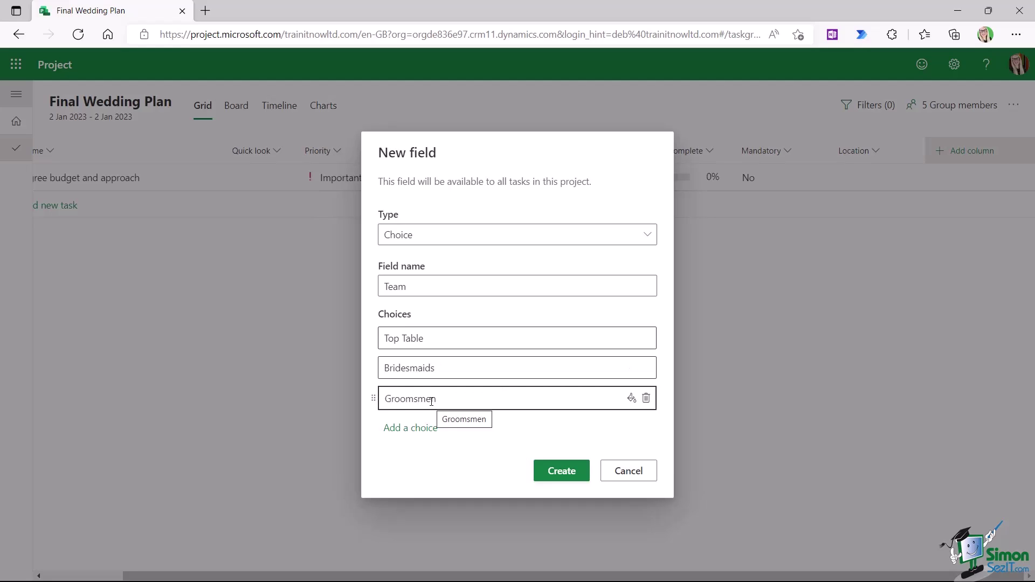
{"action": "left_click", "coordinate": [426, 429]}
{"action": "left_click", "coordinate": [402, 416]}
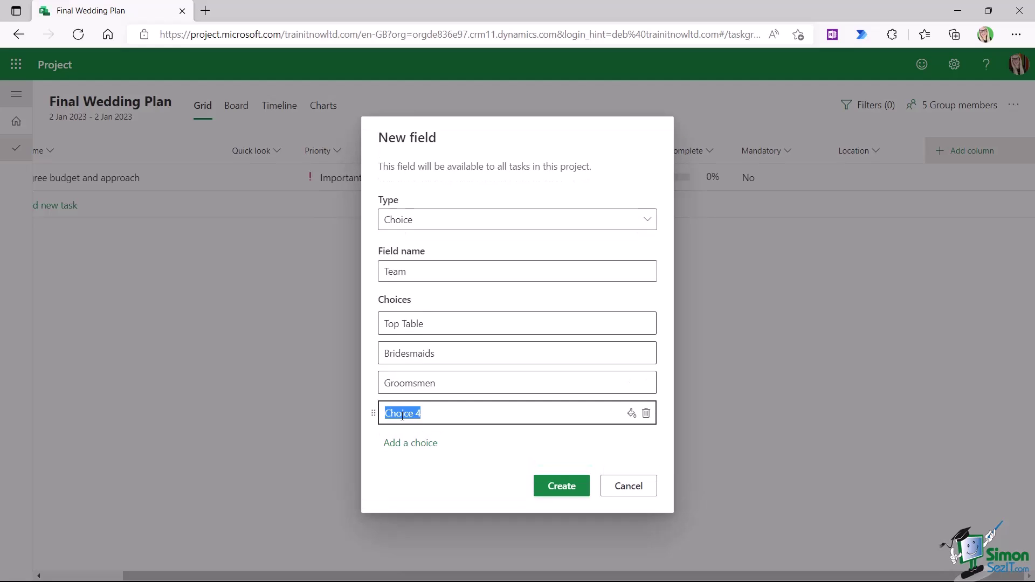
{"action": "type", "text": "Maid of Honour"}
{"action": "left_click", "coordinate": [408, 445]}
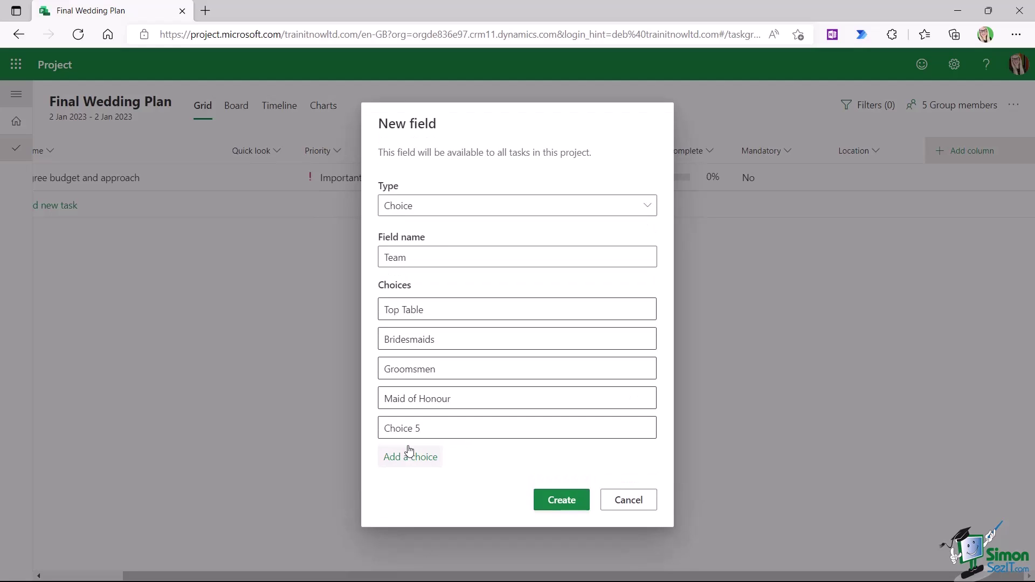
{"action": "left_click", "coordinate": [409, 433]}
{"action": "type", "text": "Gu"}
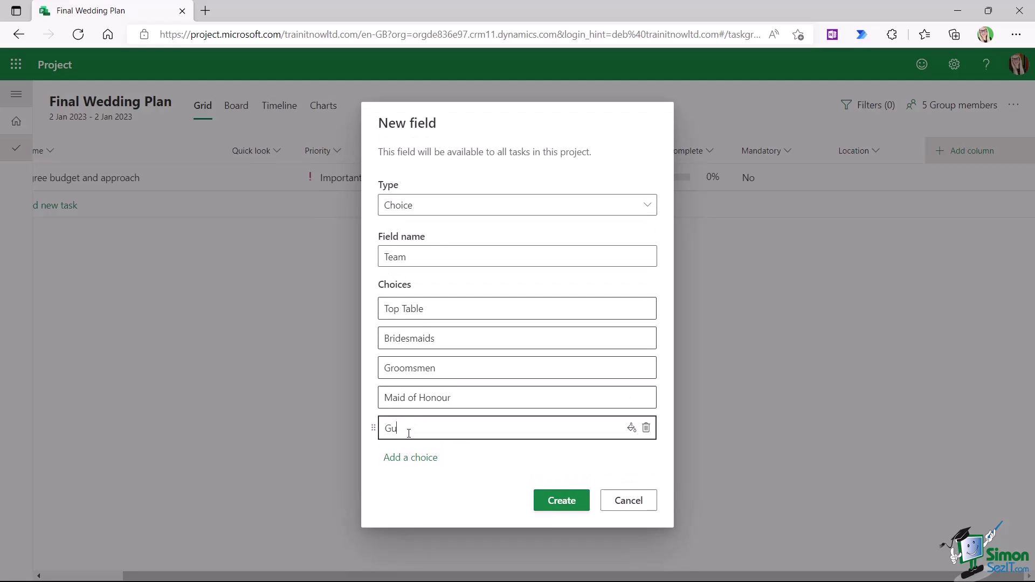
{"action": "type", "text": "ests"}
{"action": "left_click", "coordinate": [474, 485]}
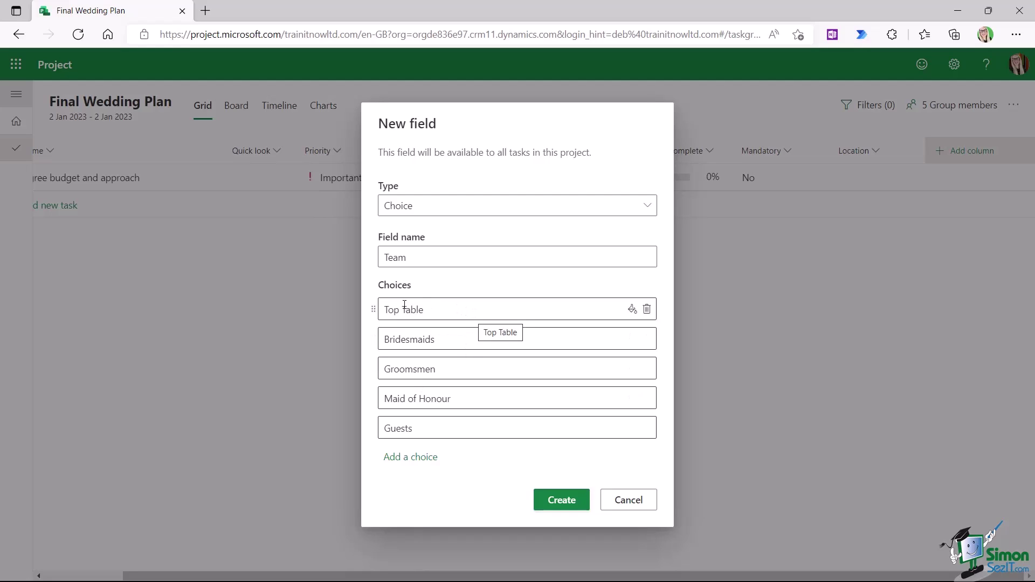
- Colour the choices pink, dusty pink, pale yellow, pale green and light blue, then create the field
{"action": "left_click", "coordinate": [632, 310]}
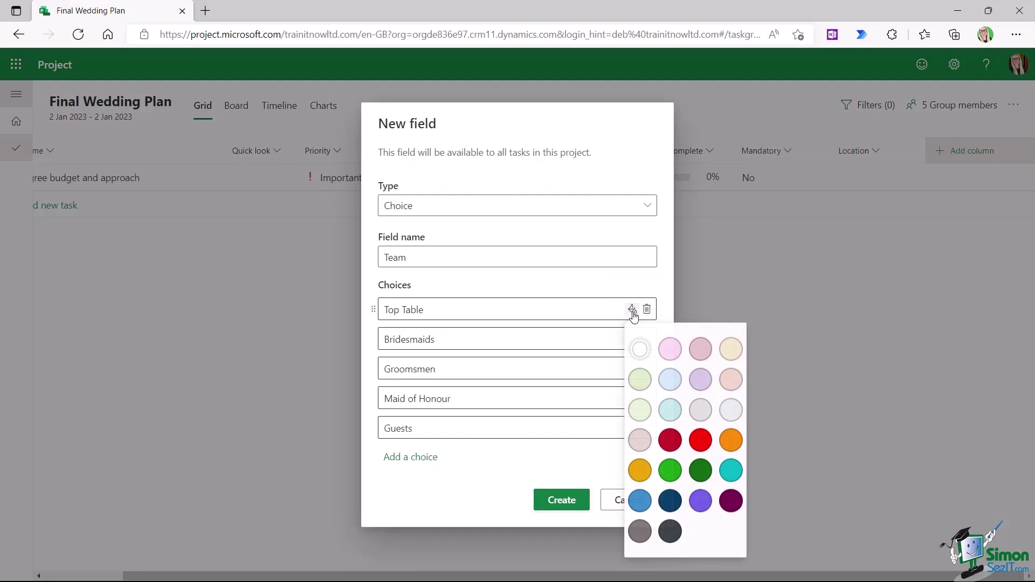
{"action": "left_click", "coordinate": [669, 349]}
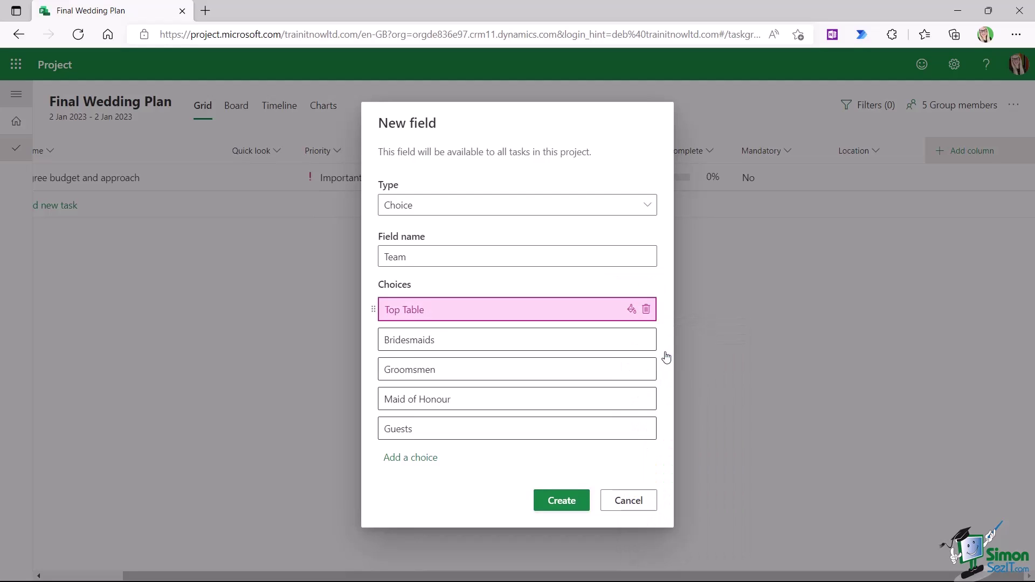
{"action": "left_click", "coordinate": [631, 339]}
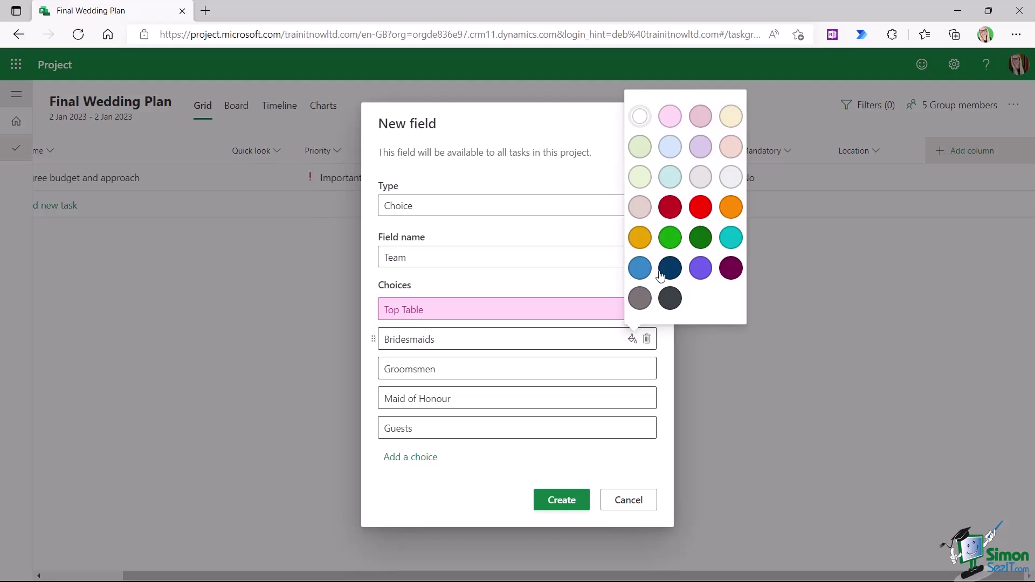
{"action": "left_click", "coordinate": [701, 114]}
{"action": "left_click", "coordinate": [632, 368]}
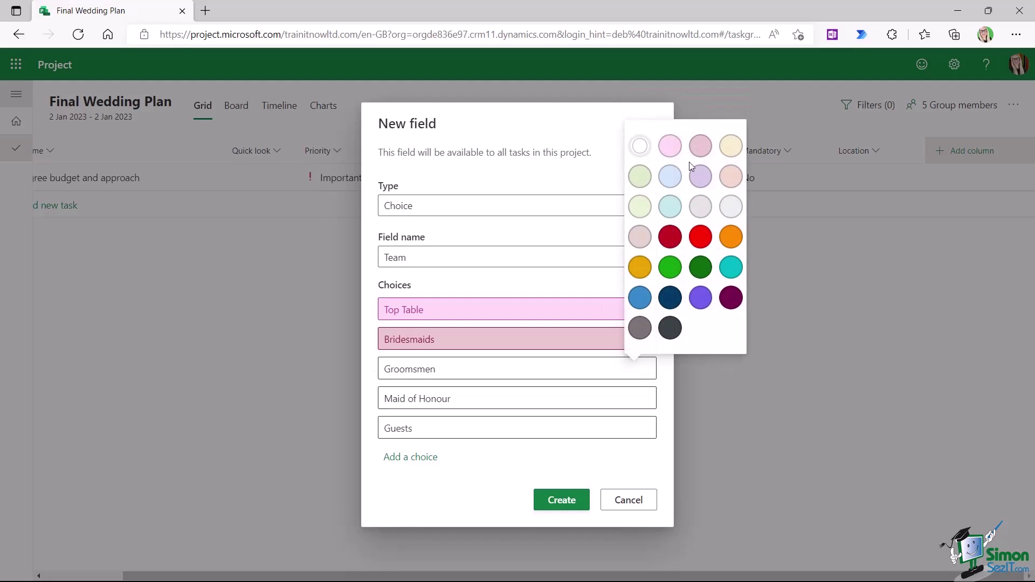
{"action": "left_click", "coordinate": [731, 147]}
{"action": "left_click", "coordinate": [631, 398]}
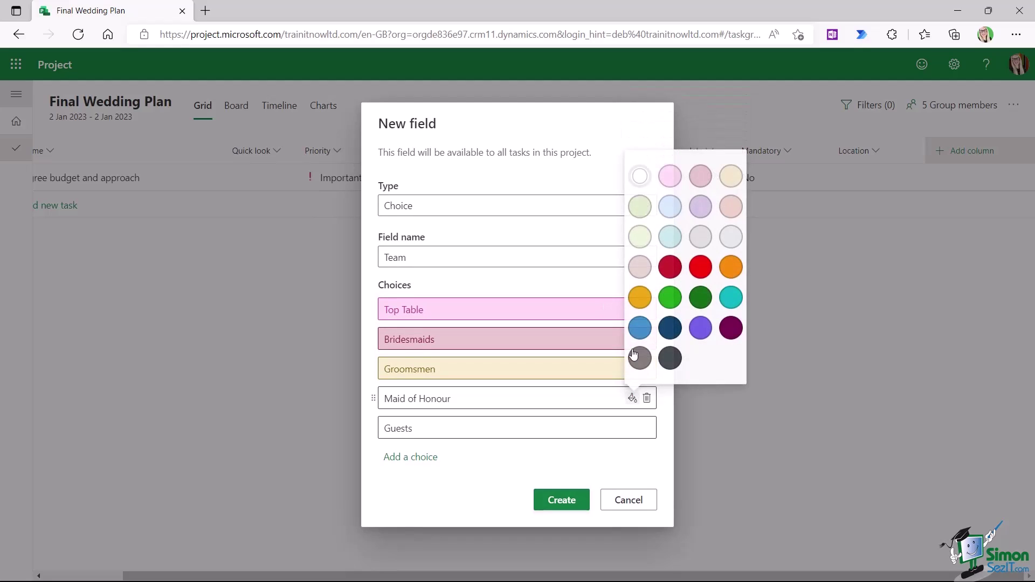
{"action": "left_click", "coordinate": [640, 209]}
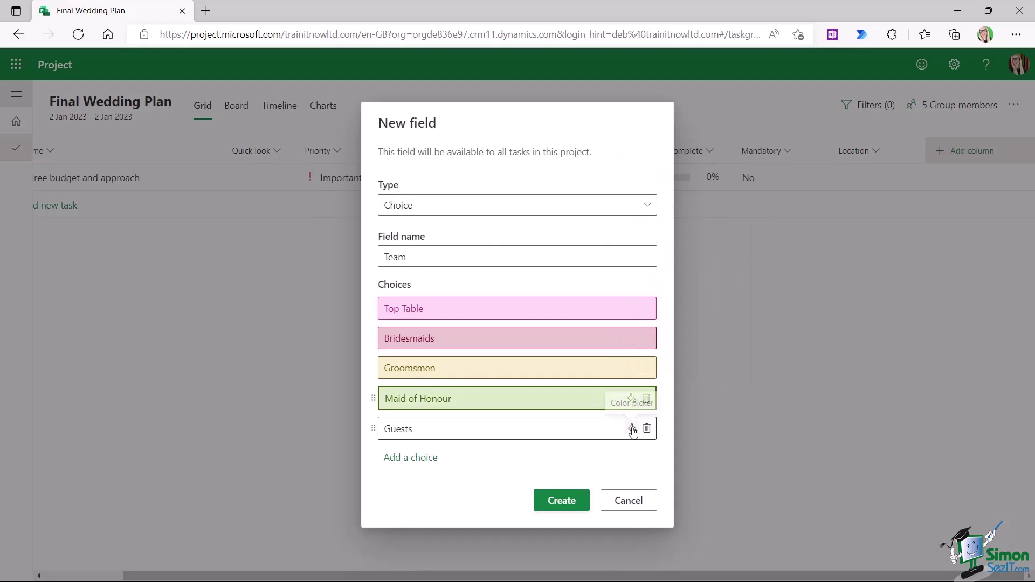
{"action": "left_click", "coordinate": [632, 428]}
{"action": "left_click", "coordinate": [671, 236]}
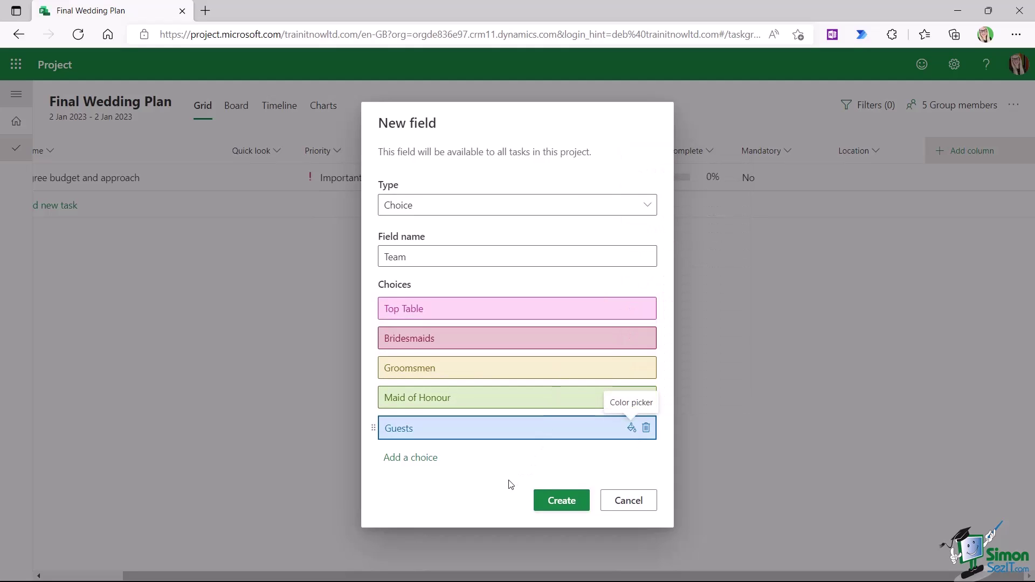
{"action": "left_click", "coordinate": [558, 502]}
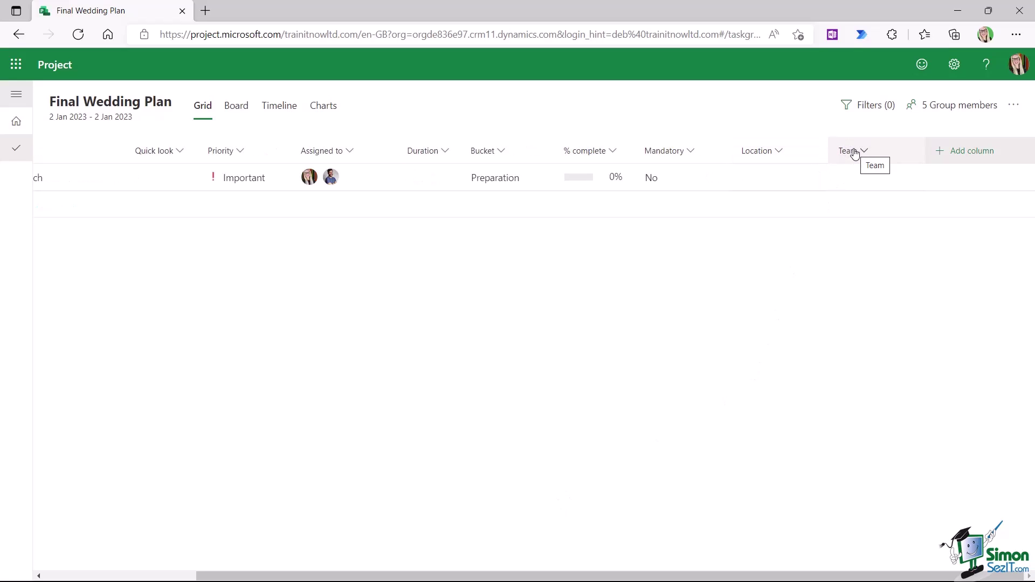
- Move the Team column before Mandatory and set task 1's Team to Top Table
{"action": "left_click_drag", "start_coordinate": [854, 154], "coordinate": [644, 156]}
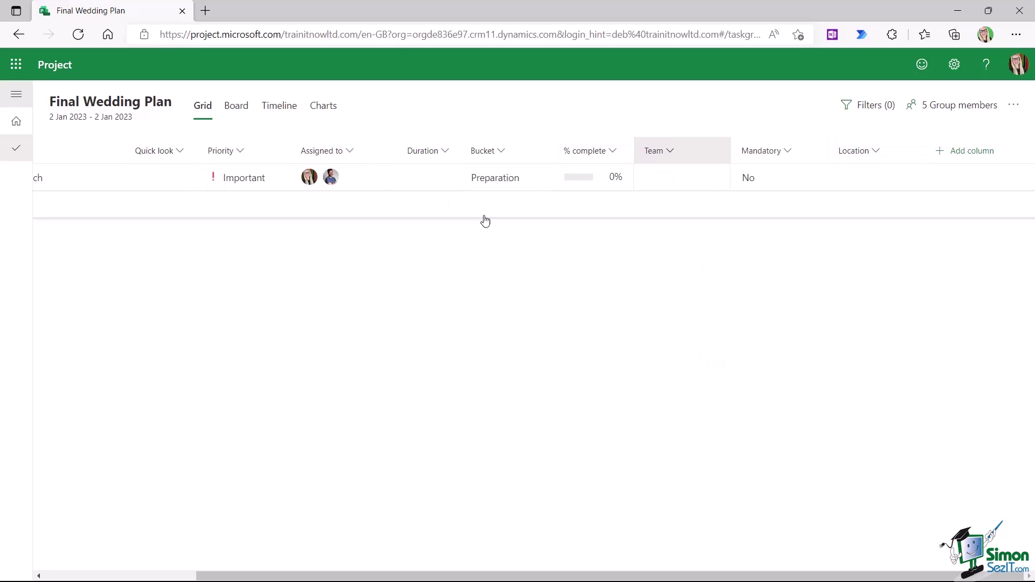
{"action": "left_click_drag", "start_coordinate": [780, 577], "coordinate": [759, 578]}
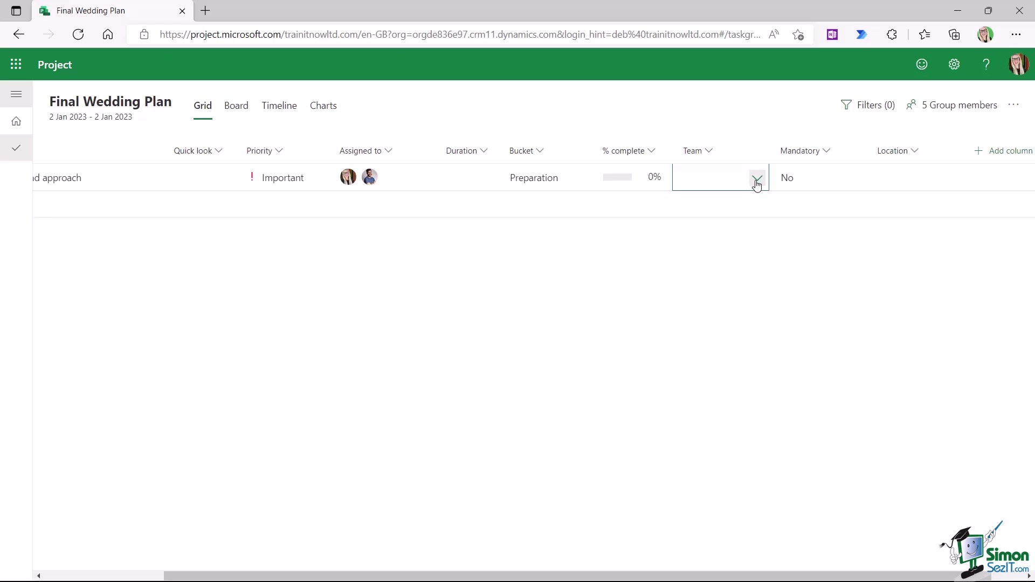
{"action": "left_click", "coordinate": [757, 181]}
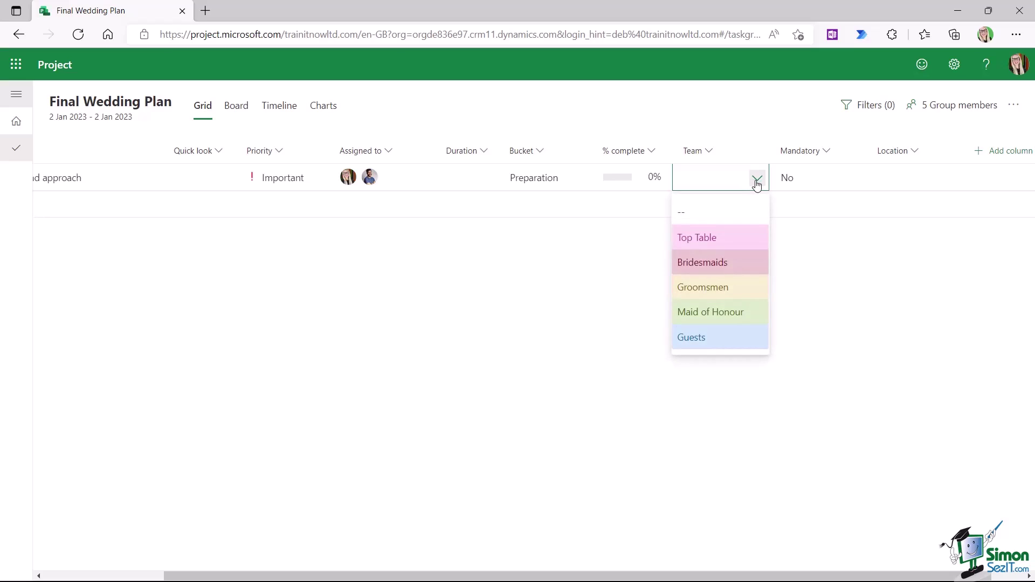
{"action": "left_click", "coordinate": [703, 239]}
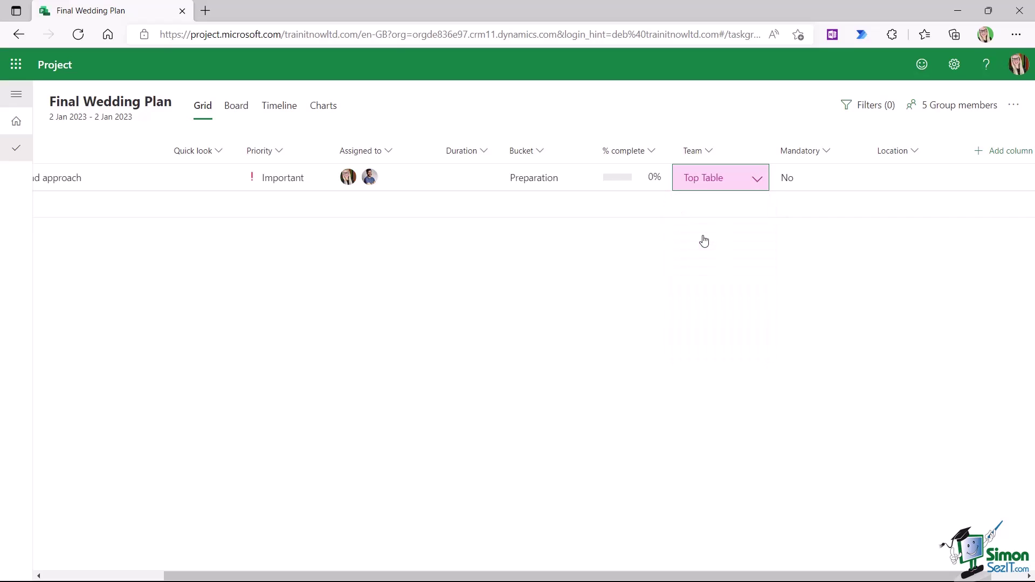
{"action": "left_click", "coordinate": [757, 181]}
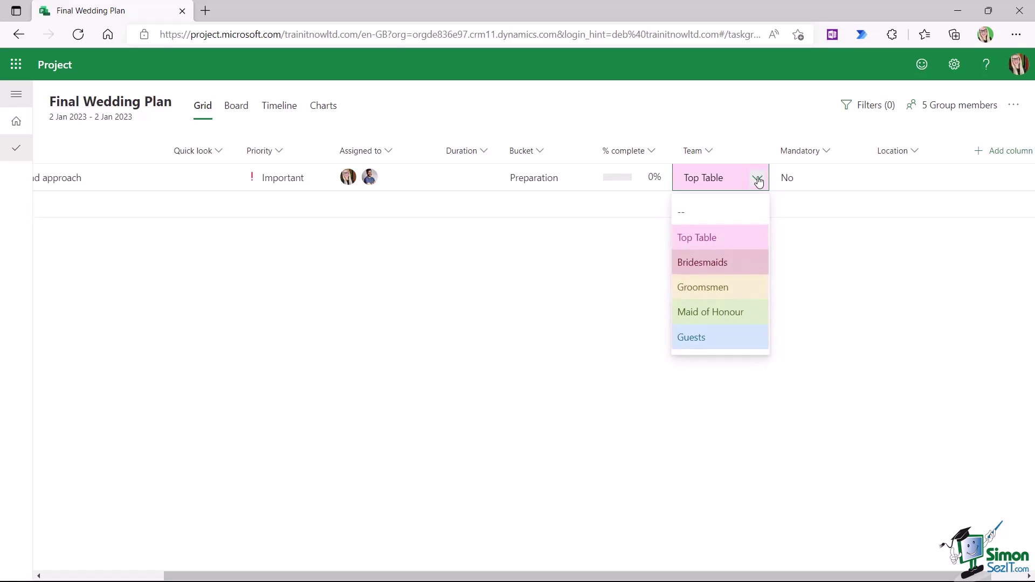
{"action": "left_click", "coordinate": [841, 279]}
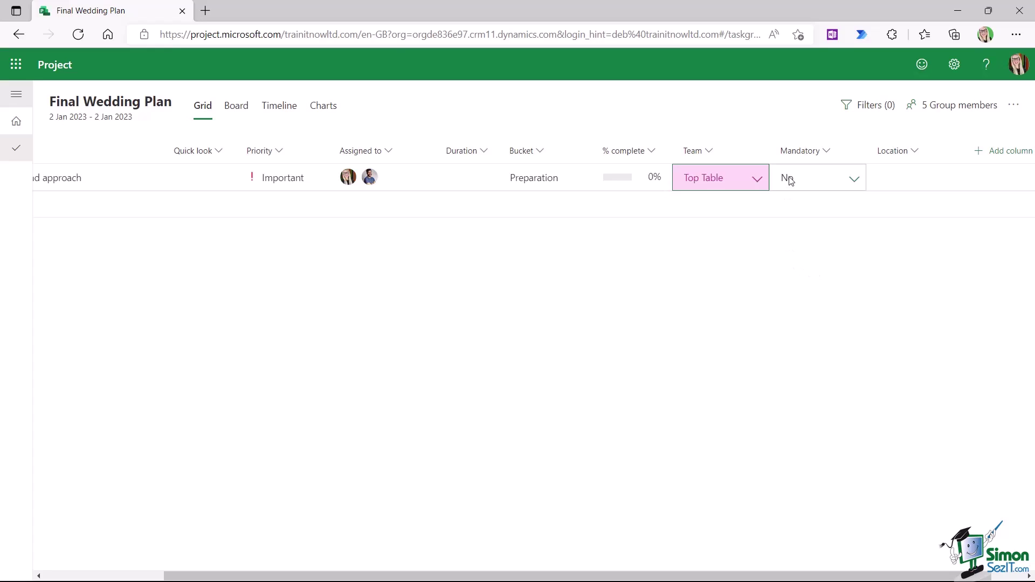
- Set task 1's Mandatory to Yes and Location to London
{"action": "left_click", "coordinate": [855, 183]}
{"action": "left_click", "coordinate": [791, 214]}
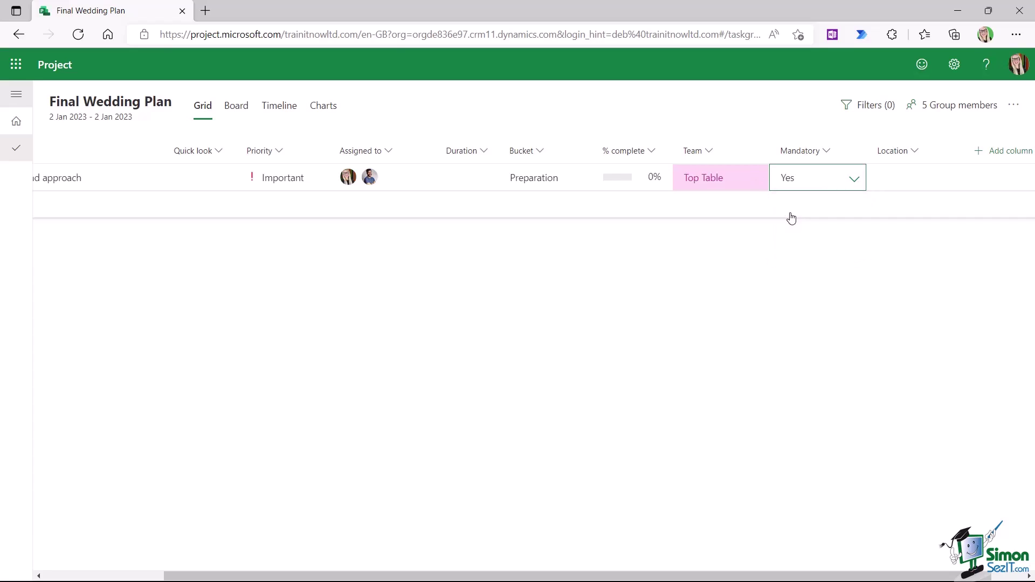
{"action": "left_click", "coordinate": [947, 179]}
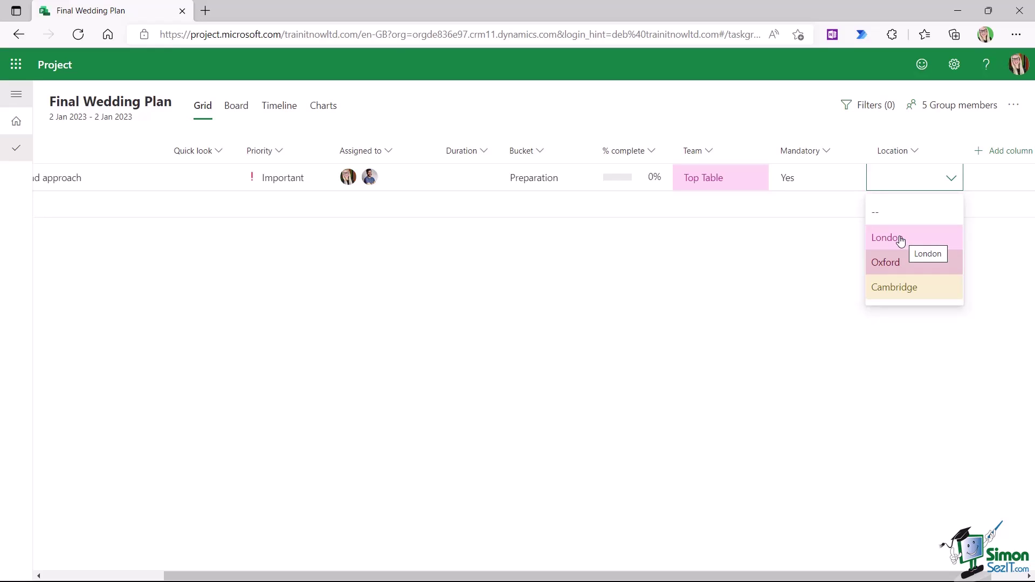
{"action": "left_click", "coordinate": [902, 240]}
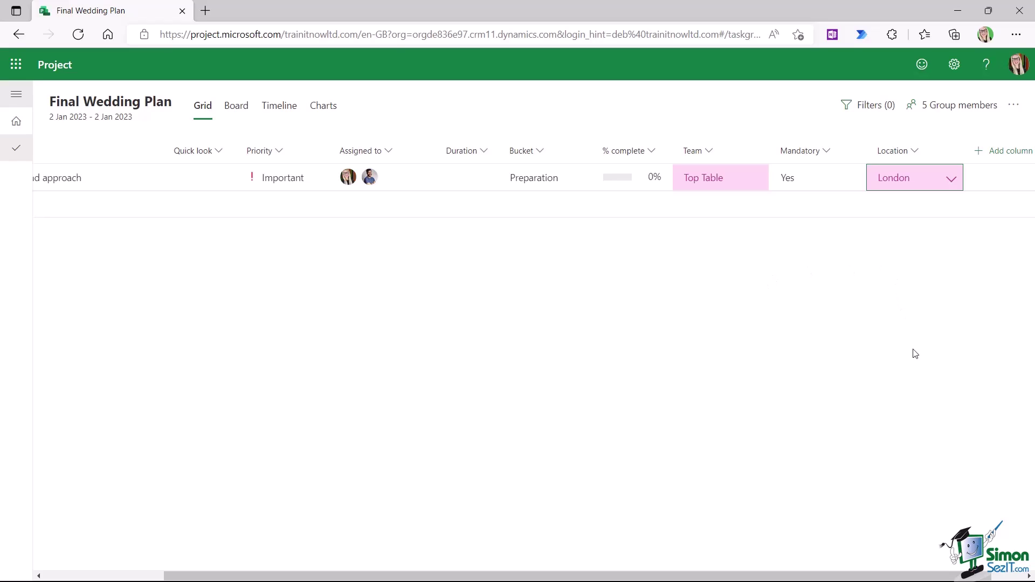
{"action": "left_click_drag", "start_coordinate": [975, 577], "coordinate": [761, 577]}
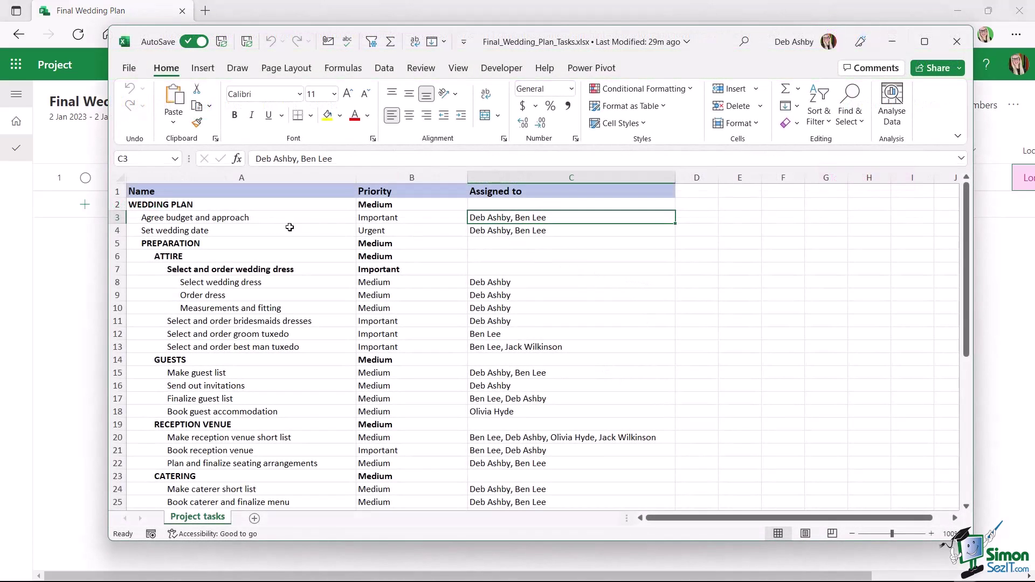
- Check Set wedding date's Urgent priority and assignees, then minimize the workbook
{"action": "left_click", "coordinate": [159, 232]}
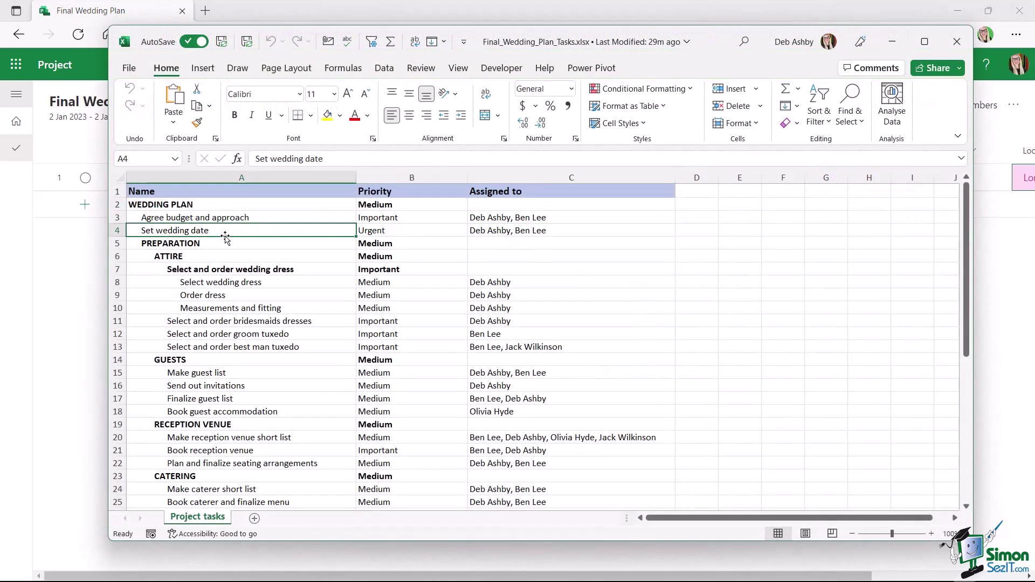
{"action": "left_click", "coordinate": [404, 230]}
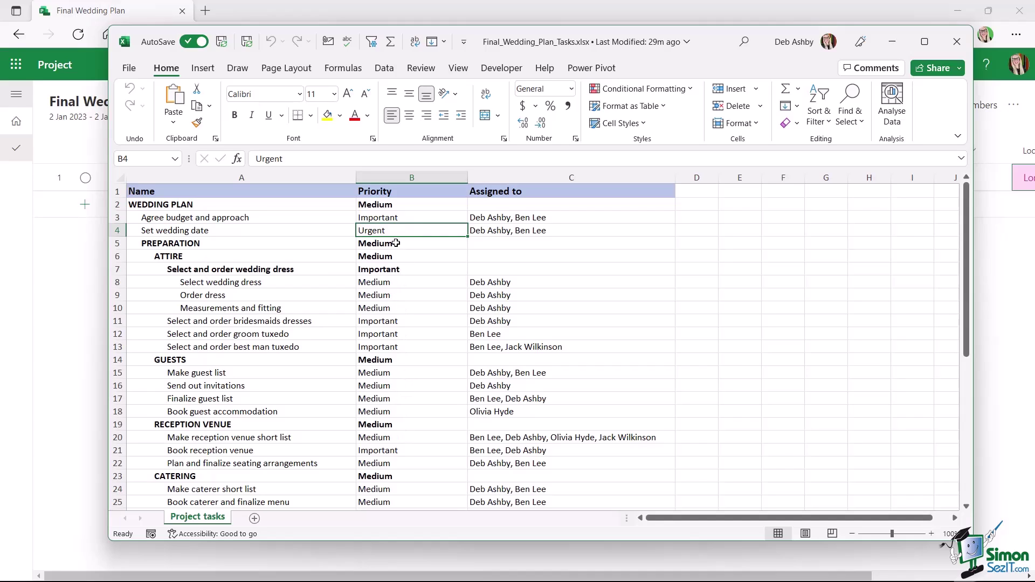
{"action": "left_click", "coordinate": [529, 231]}
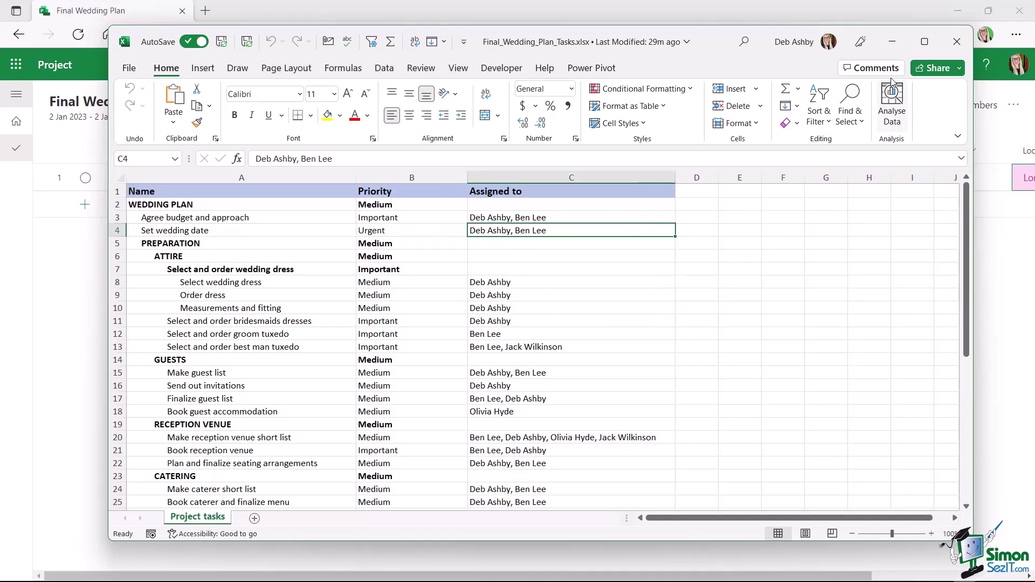
{"action": "left_click", "coordinate": [892, 41]}
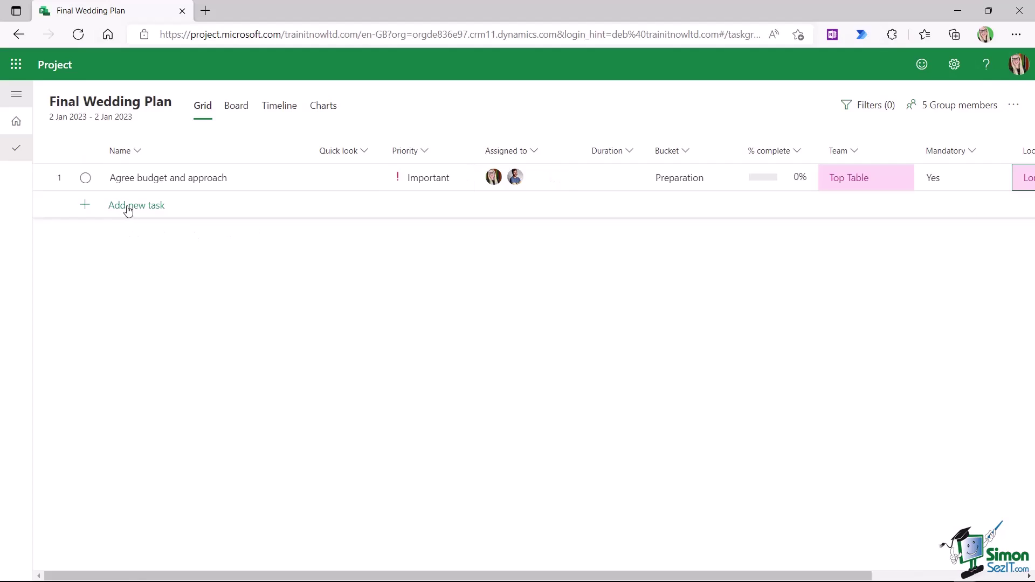
- Add task 2 named Set wedding date
{"action": "left_click", "coordinate": [130, 207]}
{"action": "left_click", "coordinate": [156, 207]}
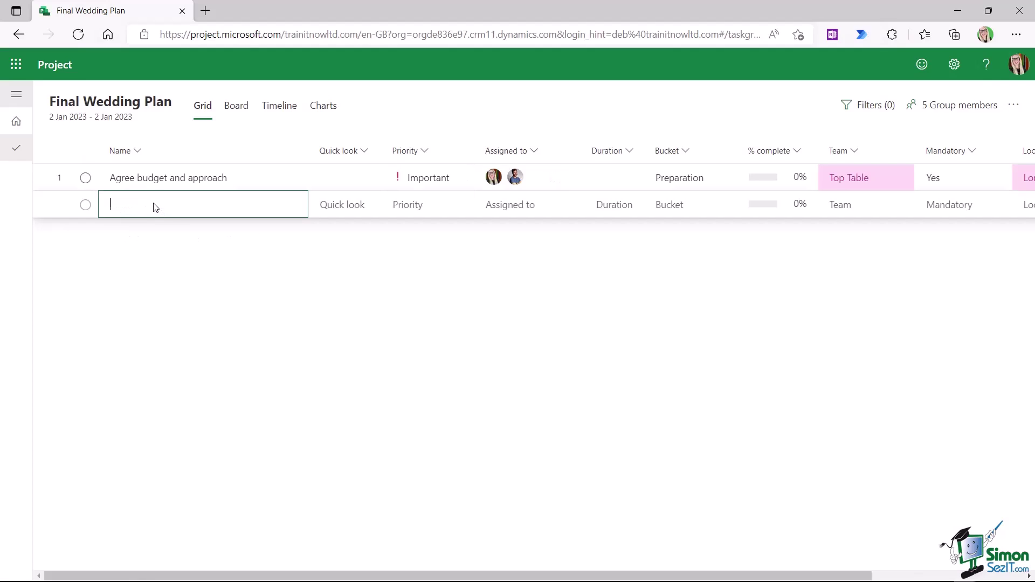
{"action": "type", "text": "Set wedding date"}
{"action": "key", "text": "Tab"}
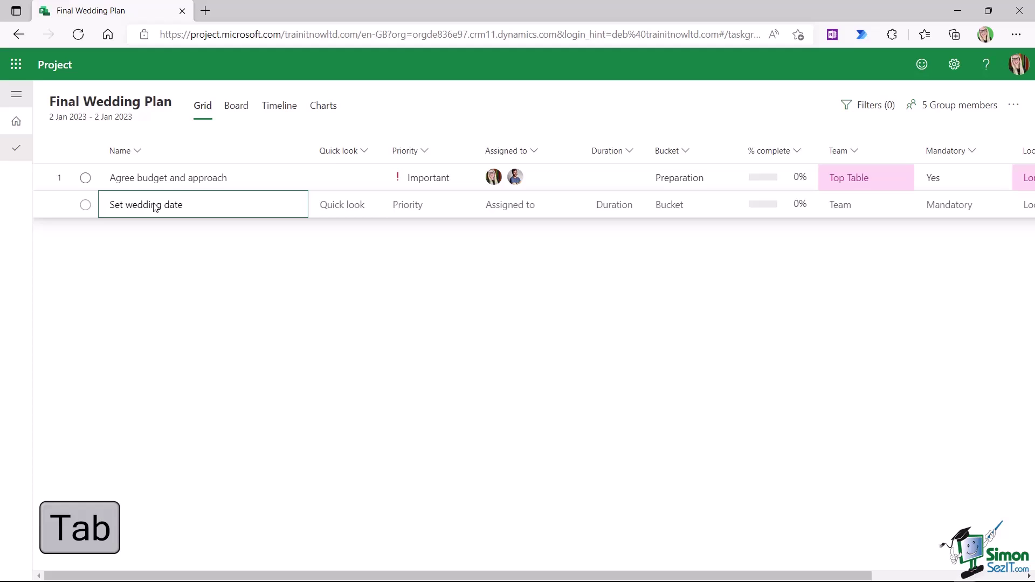
{"action": "key", "text": "Tab"}
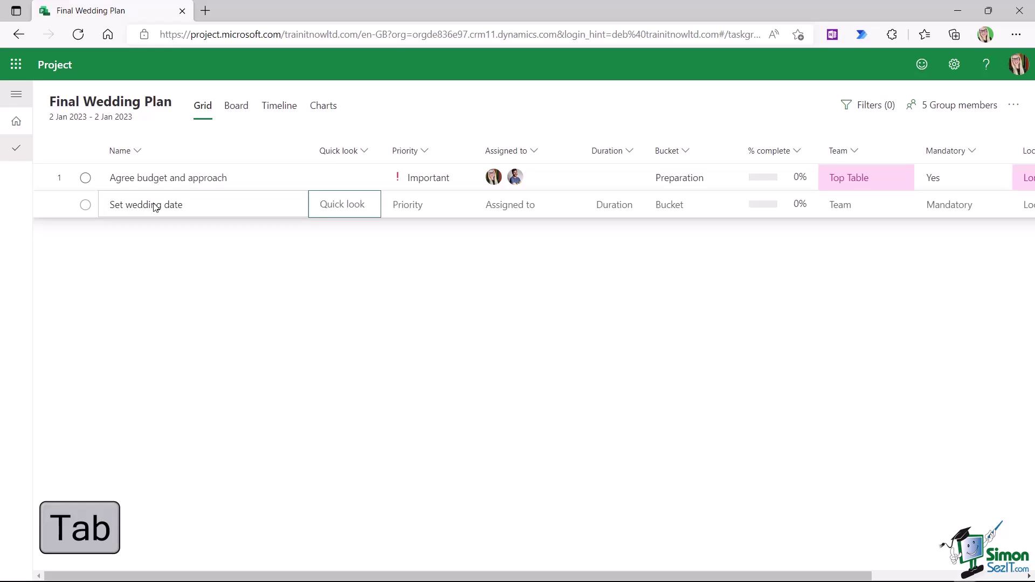
{"action": "key", "text": "Tab"}
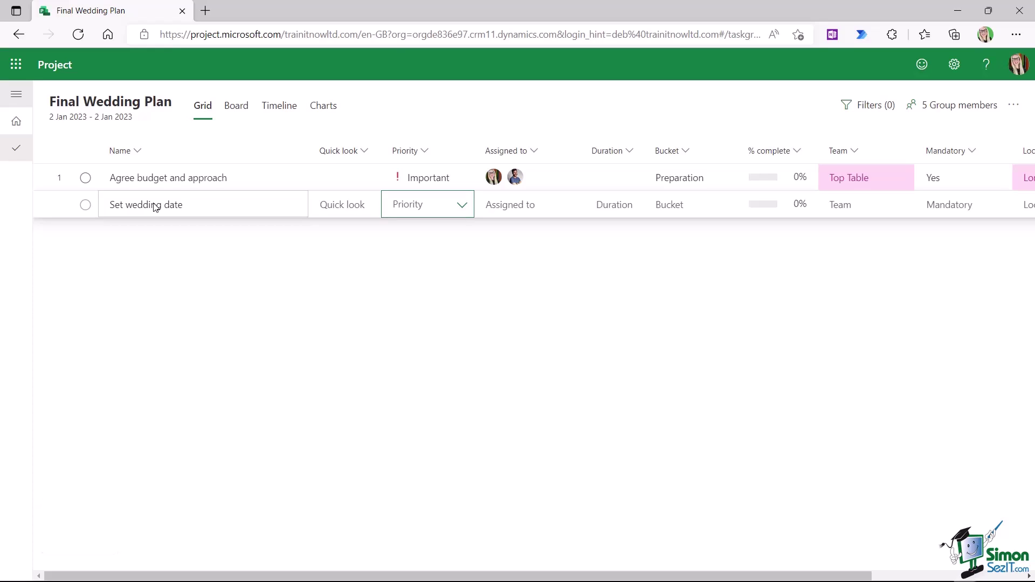
- Give Set wedding date Urgent priority and assign two group members
{"action": "left_click", "coordinate": [464, 205]}
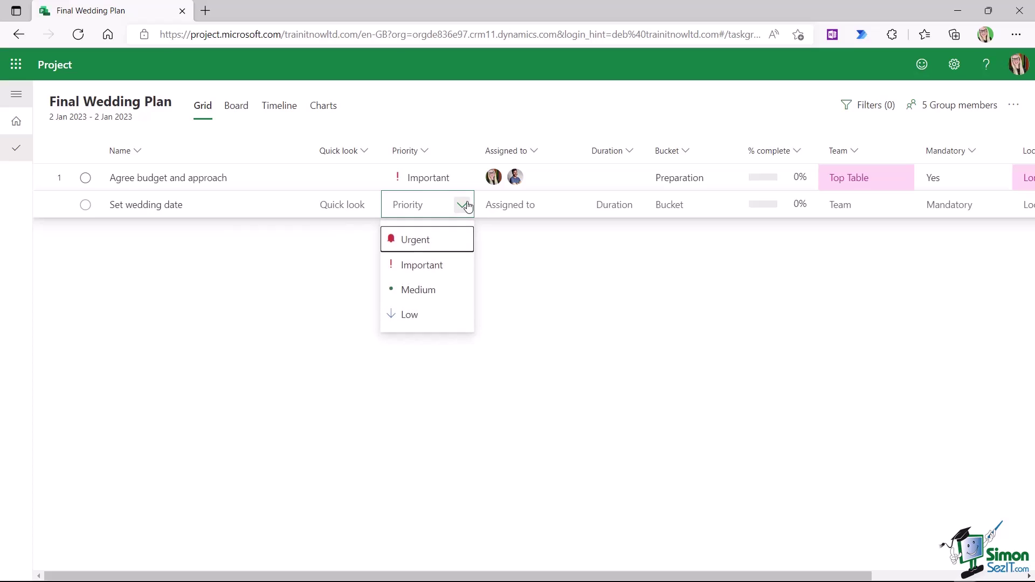
{"action": "left_click", "coordinate": [416, 242]}
{"action": "key", "text": "Tab"}
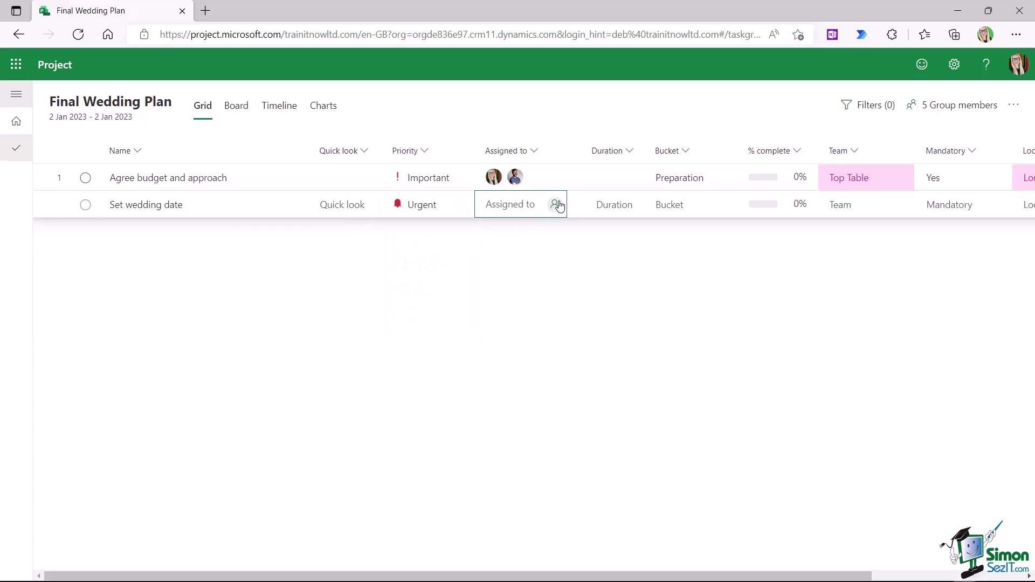
{"action": "left_click", "coordinate": [555, 204]}
{"action": "left_click", "coordinate": [543, 285]}
{"action": "left_click", "coordinate": [556, 206]}
{"action": "left_click", "coordinate": [539, 340]}
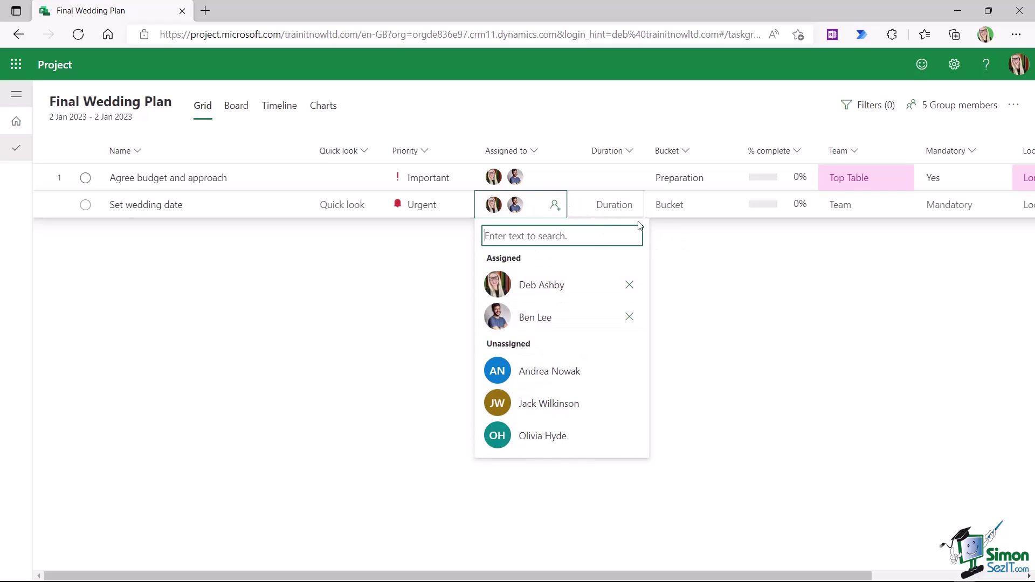
{"action": "key", "text": "Tab"}
{"action": "left_click", "coordinate": [679, 266]}
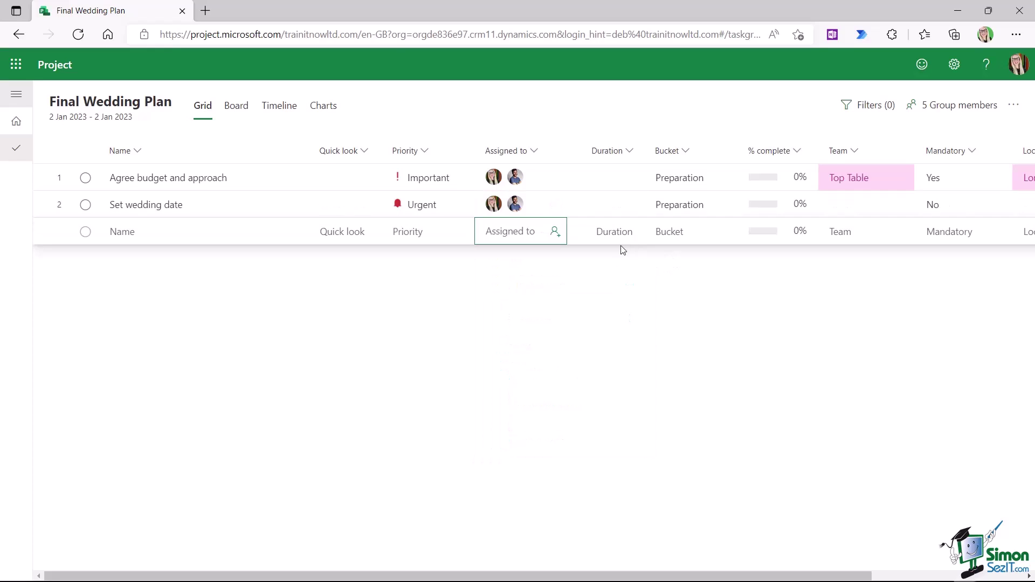
{"action": "left_click", "coordinate": [615, 208]}
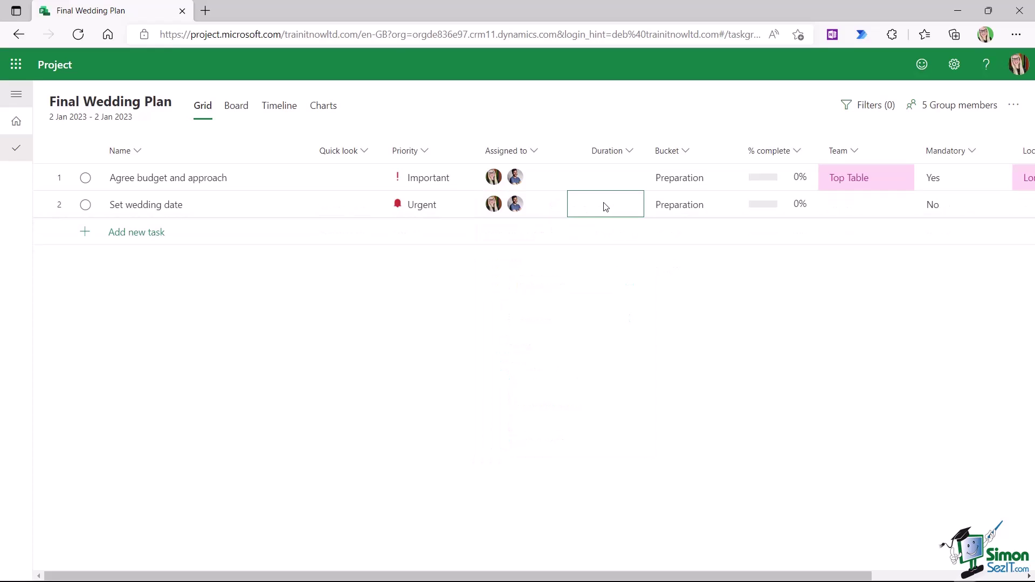
- Set task 2's Team to Top Table, Mandatory to Yes and Location to London
{"action": "left_click", "coordinate": [902, 210]}
{"action": "left_click", "coordinate": [902, 204]}
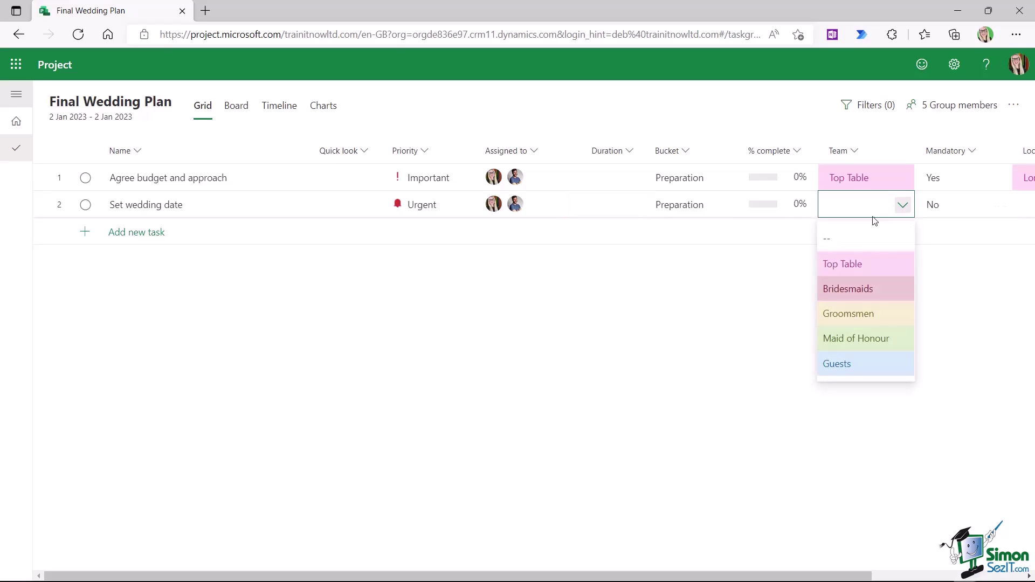
{"action": "left_click", "coordinate": [848, 270]}
{"action": "left_click", "coordinate": [996, 205]}
{"action": "left_click", "coordinate": [996, 205]}
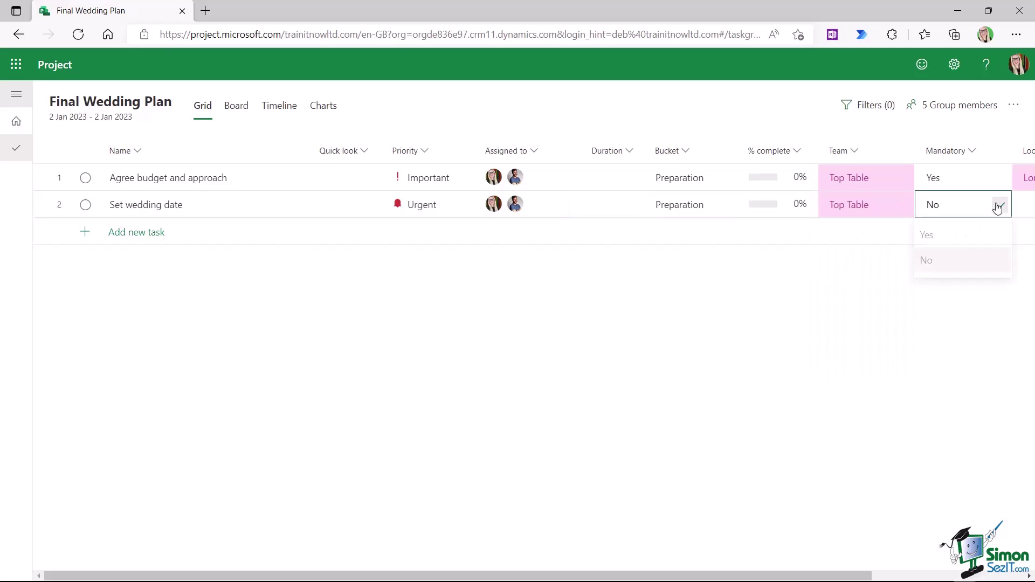
{"action": "left_click", "coordinate": [940, 244]}
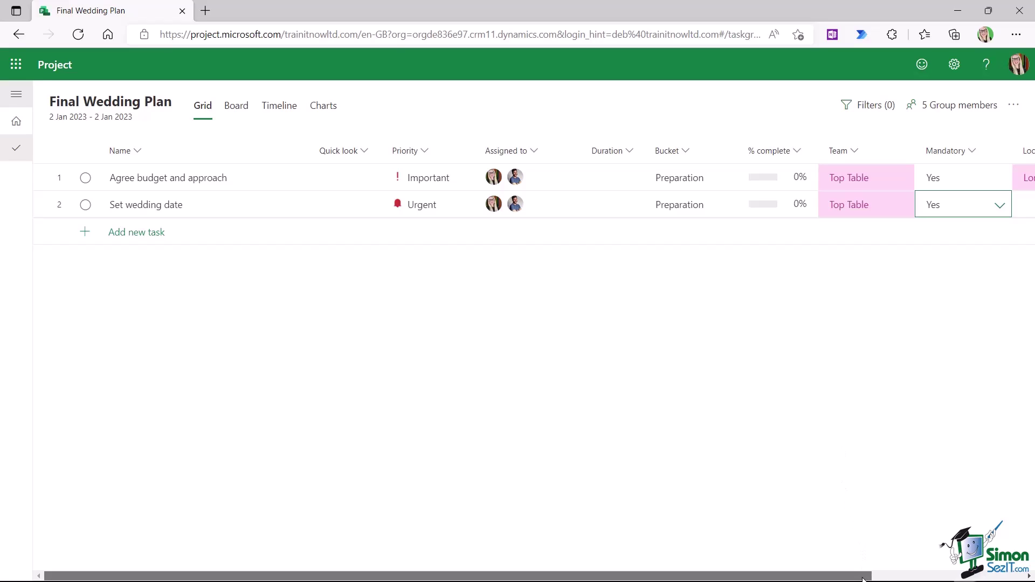
{"action": "left_click_drag", "start_coordinate": [863, 579], "coordinate": [1015, 580]}
{"action": "left_click", "coordinate": [874, 205]}
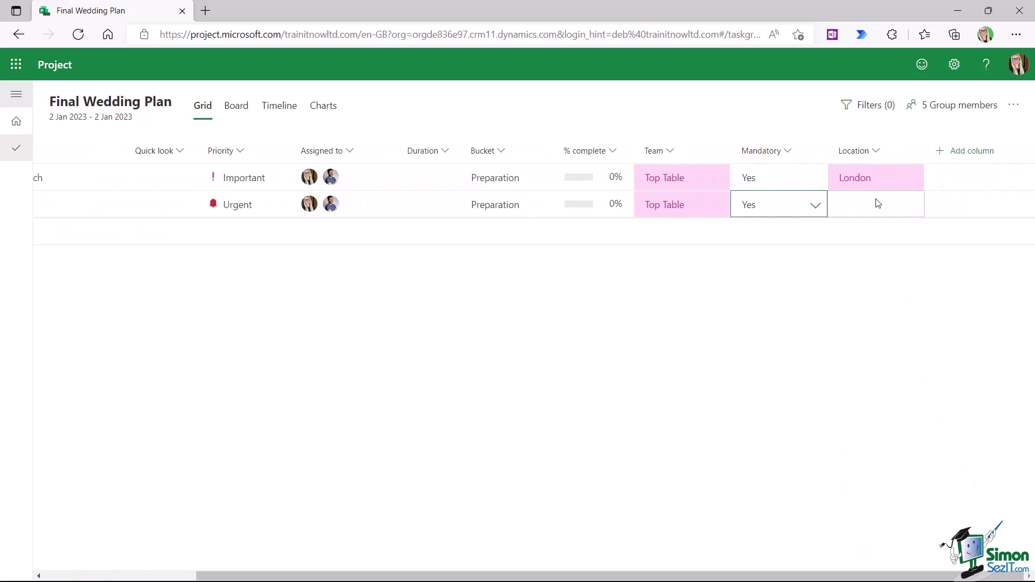
{"action": "left_click", "coordinate": [909, 207]}
{"action": "left_click", "coordinate": [848, 266]}
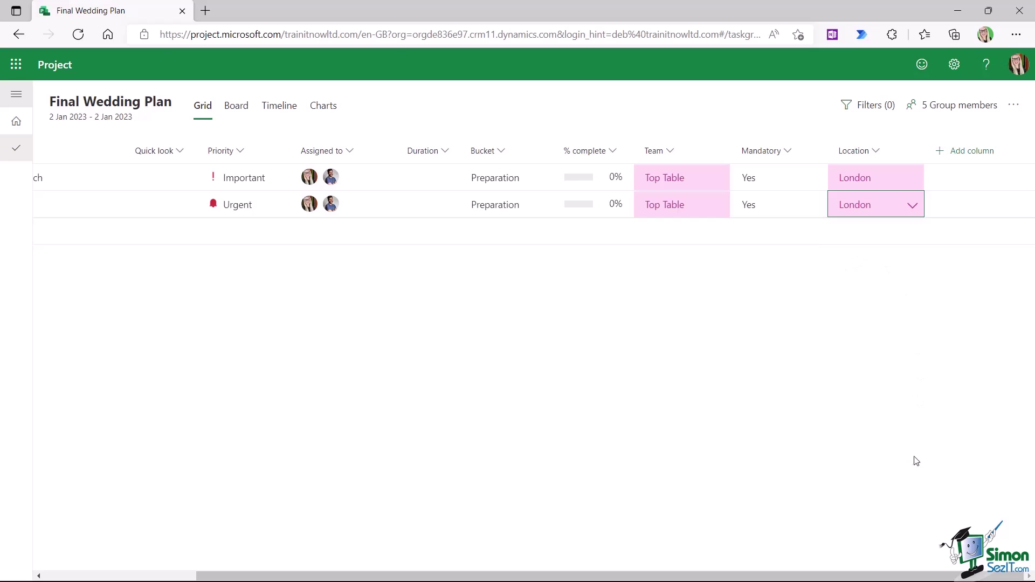
{"action": "left_click_drag", "start_coordinate": [953, 580], "coordinate": [800, 580]}
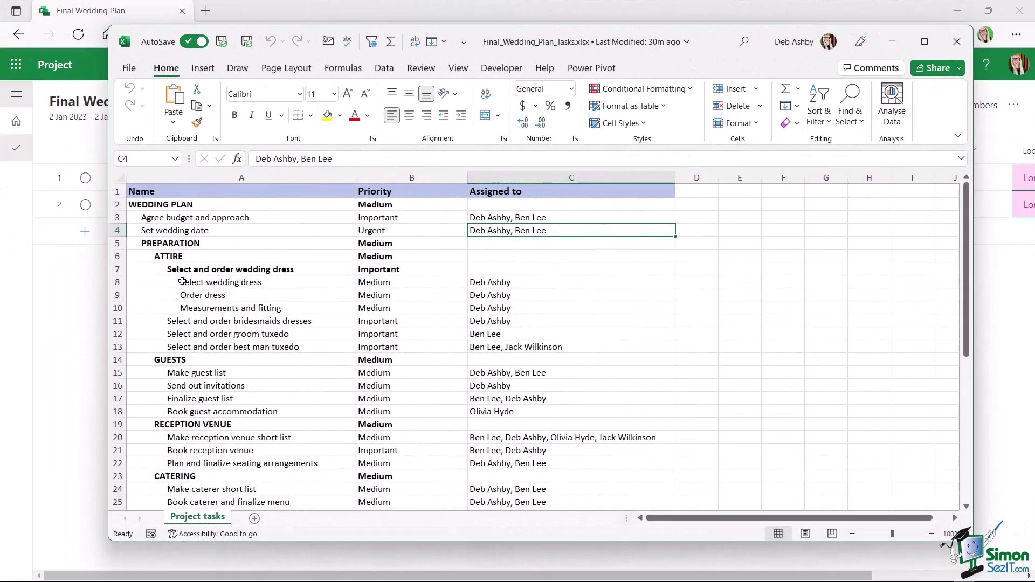
- Review the WEDDING PLAN, PREPARATION, ATTIRE and GUESTS section rows in the Excel list
{"action": "left_click", "coordinate": [171, 243]}
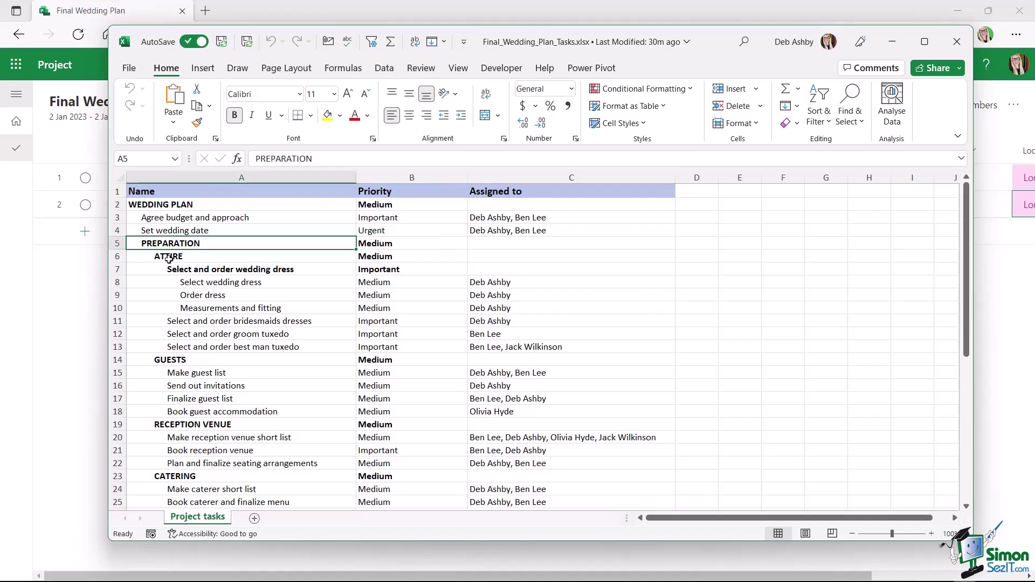
{"action": "left_click", "coordinate": [168, 258]}
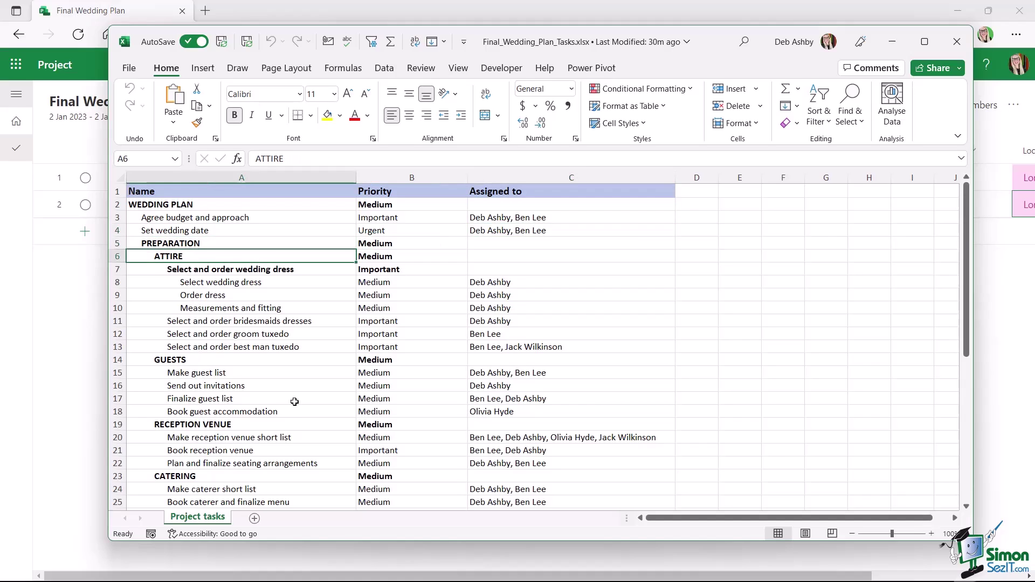
{"action": "left_click", "coordinate": [177, 204]}
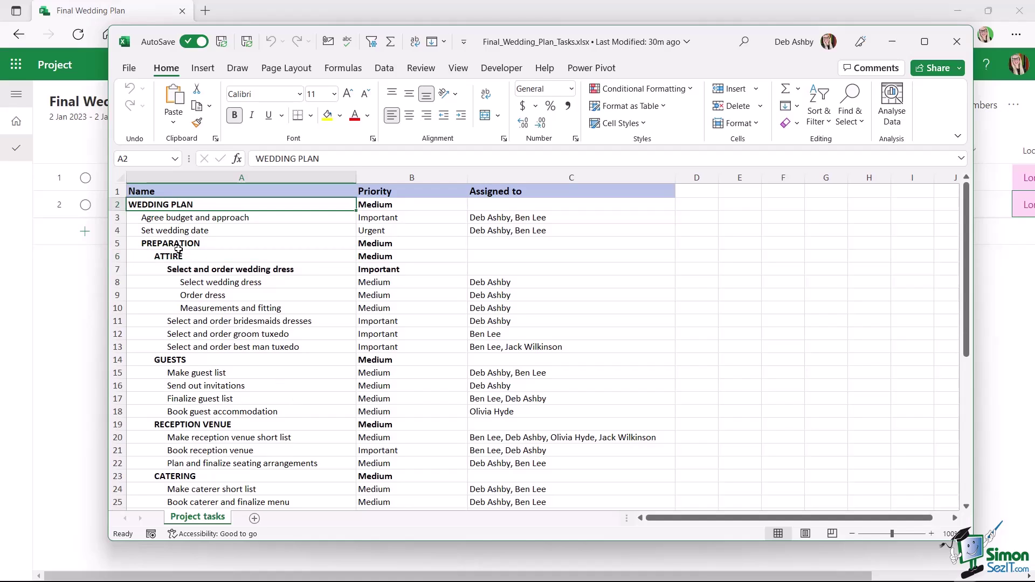
{"action": "left_click", "coordinate": [178, 243]}
{"action": "left_click", "coordinate": [177, 257]}
{"action": "left_click", "coordinate": [178, 269]}
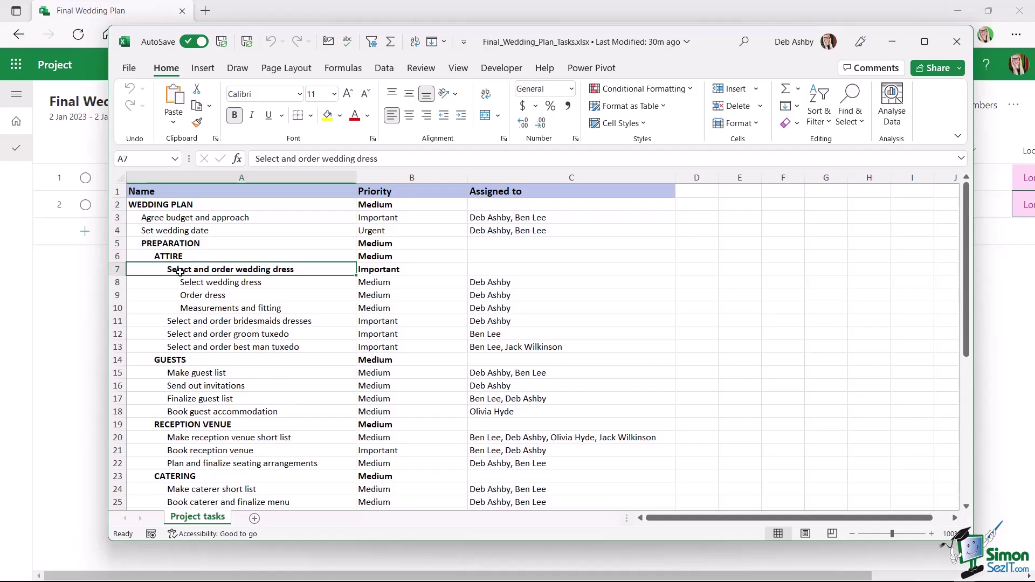
{"action": "left_click", "coordinate": [178, 361]}
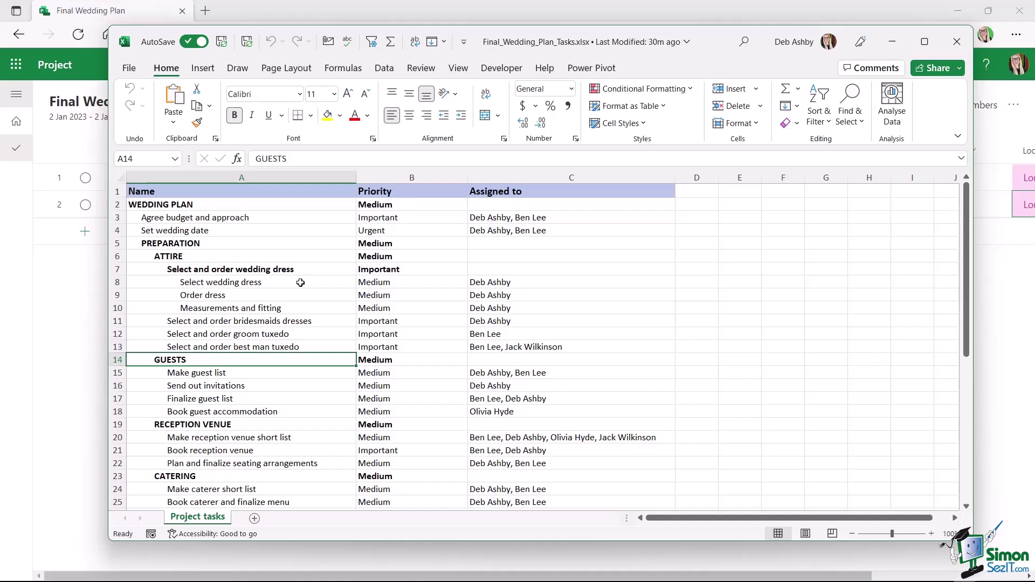
{"action": "scroll", "coordinate": [300, 282], "scroll_direction": "down", "scroll_amount": 2}
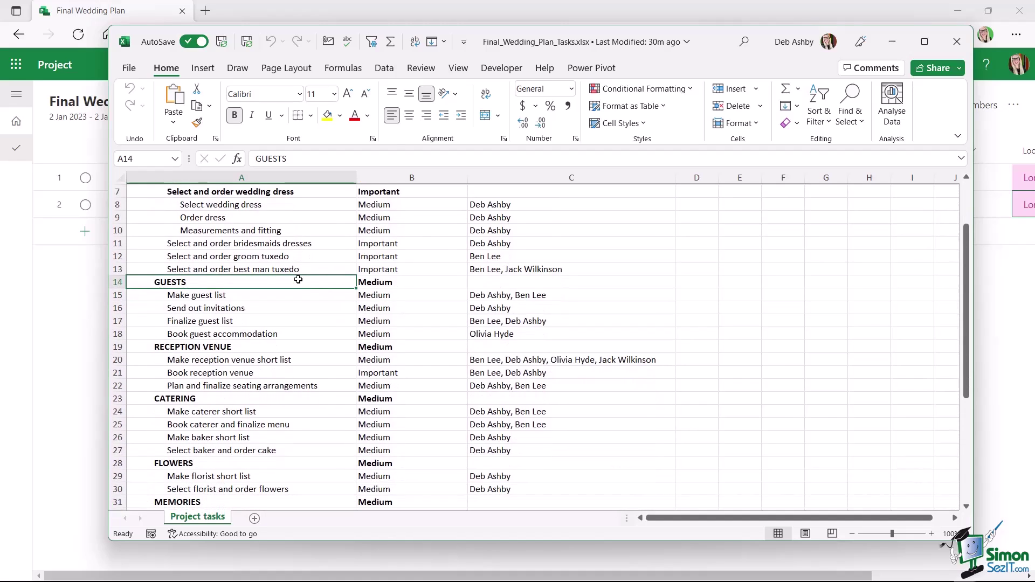
{"action": "scroll", "coordinate": [299, 279], "scroll_direction": "up", "scroll_amount": 2}
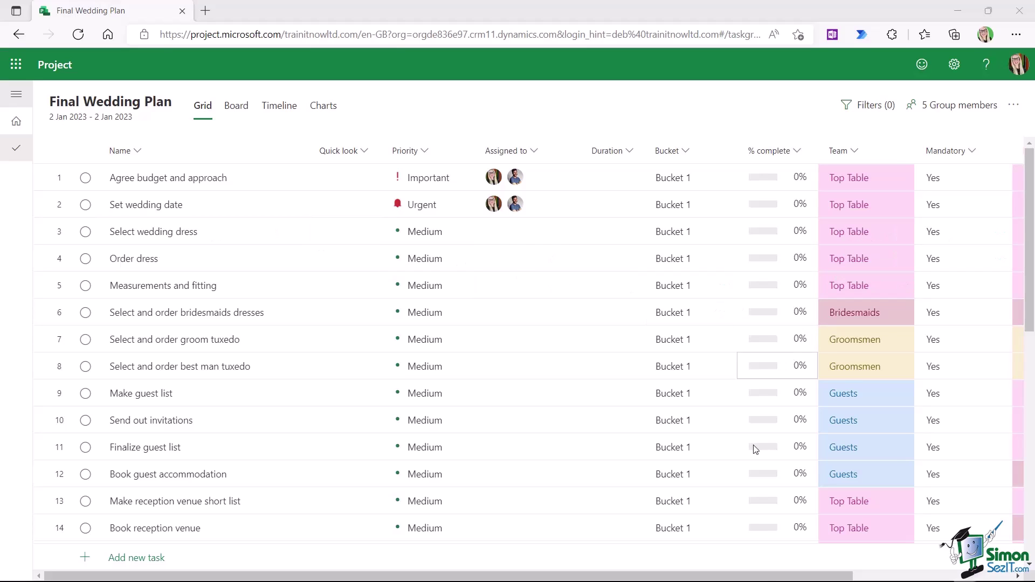
{"action": "left_click_drag", "start_coordinate": [768, 578], "coordinate": [928, 578]}
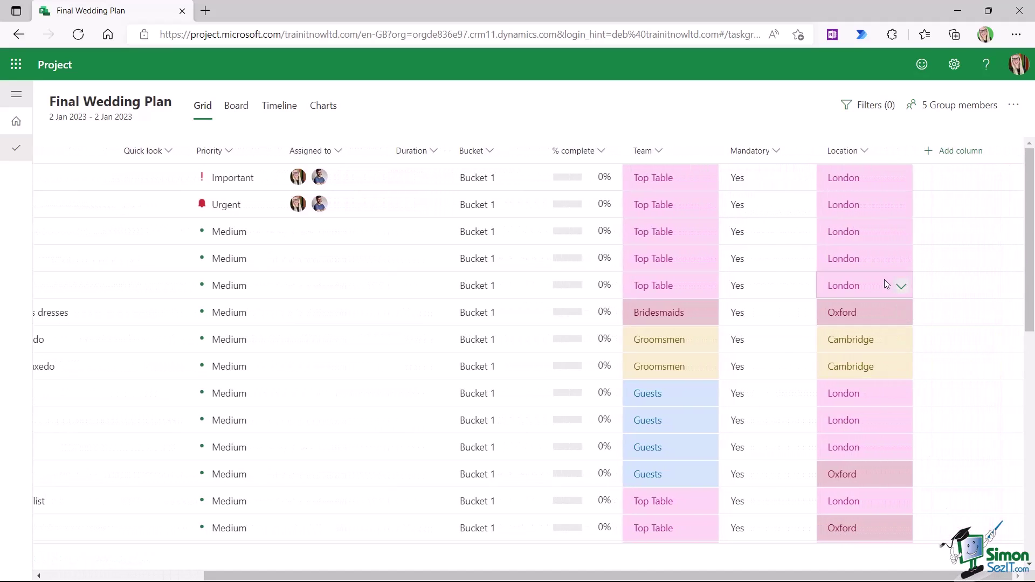
{"action": "scroll", "coordinate": [880, 282], "scroll_direction": "down", "scroll_amount": 5}
{"action": "scroll", "coordinate": [879, 282], "scroll_direction": "down", "scroll_amount": 5}
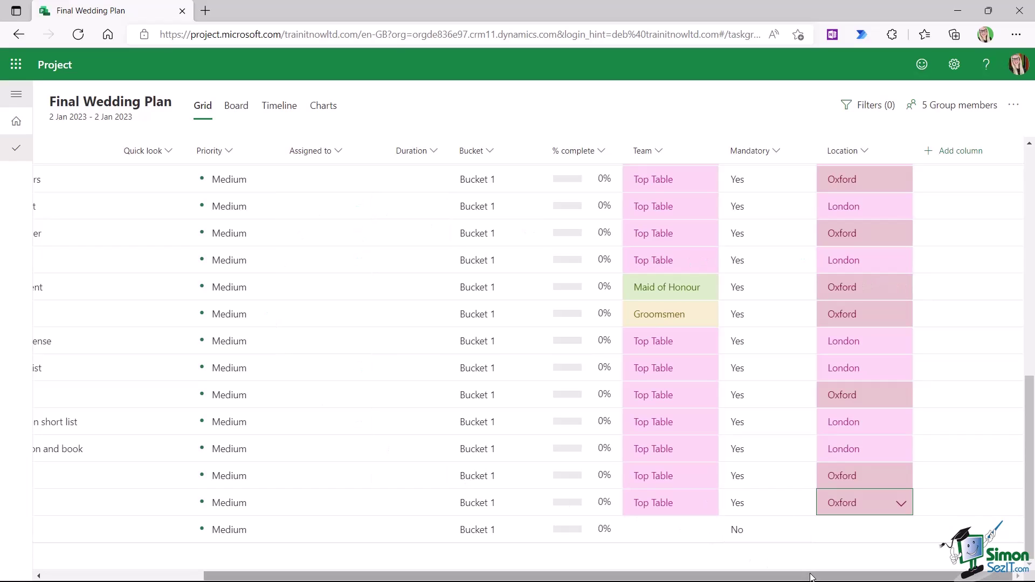
{"action": "left_click_drag", "start_coordinate": [377, 577], "coordinate": [218, 577]}
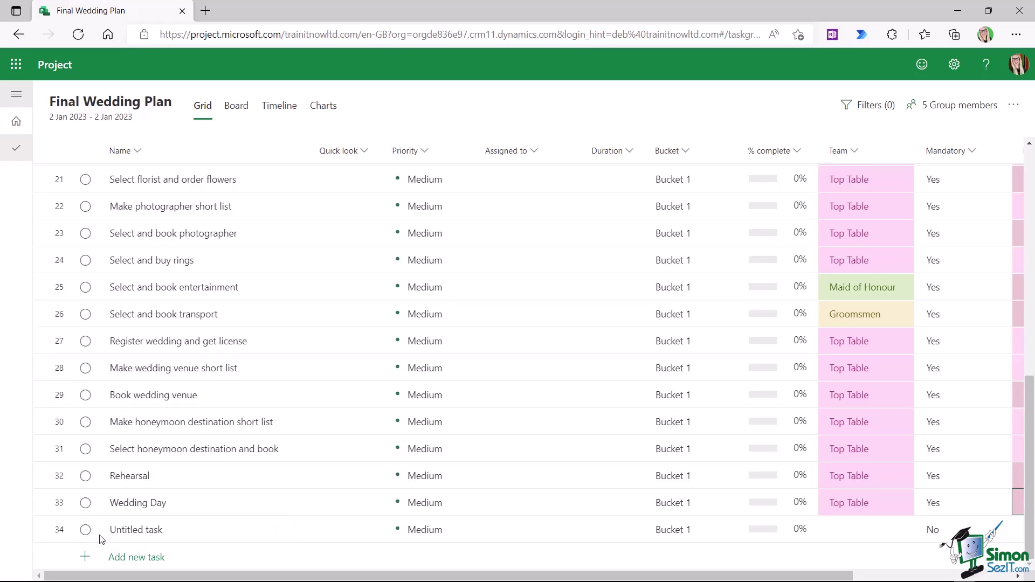
- Open the actions on the blank Untitled rows, inserting a task above one
{"action": "left_click", "coordinate": [61, 532]}
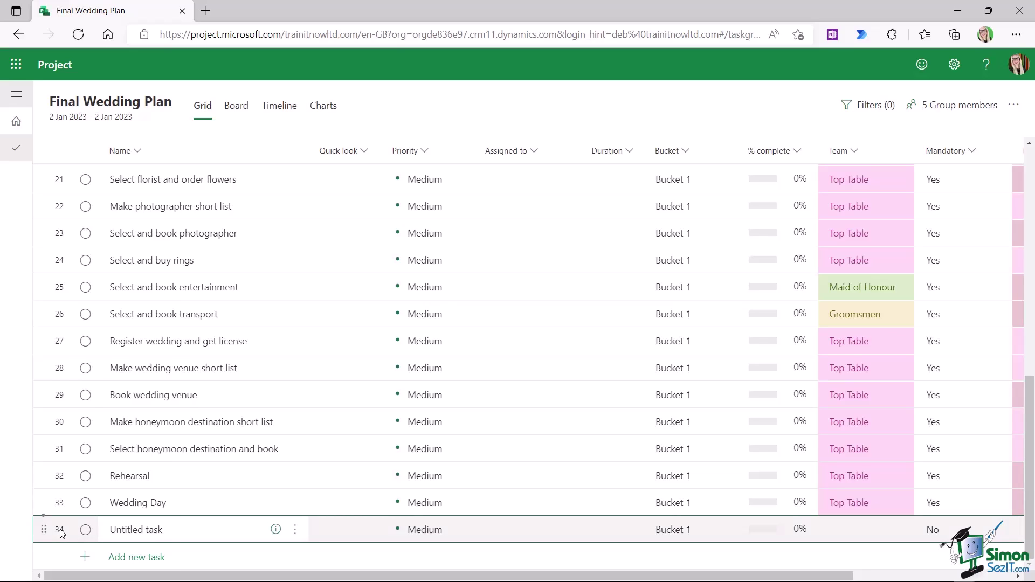
{"action": "right_click", "coordinate": [61, 533]}
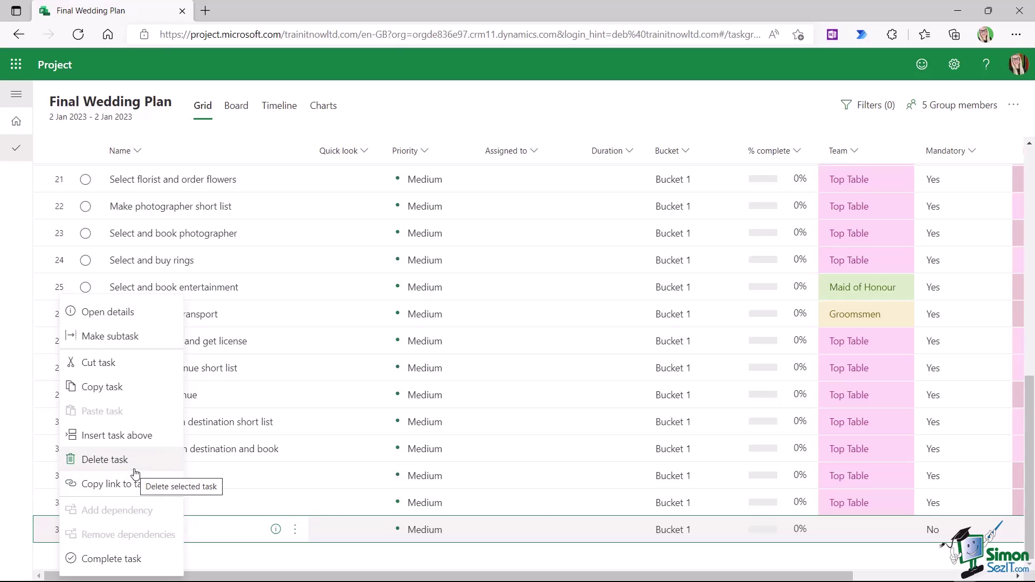
{"action": "left_click", "coordinate": [295, 532]}
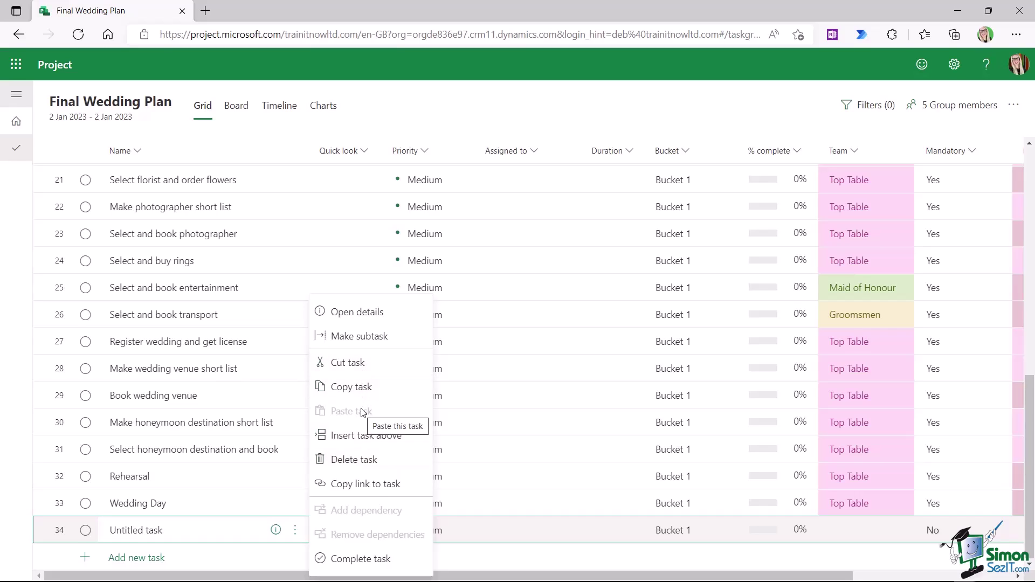
{"action": "left_click", "coordinate": [344, 436]}
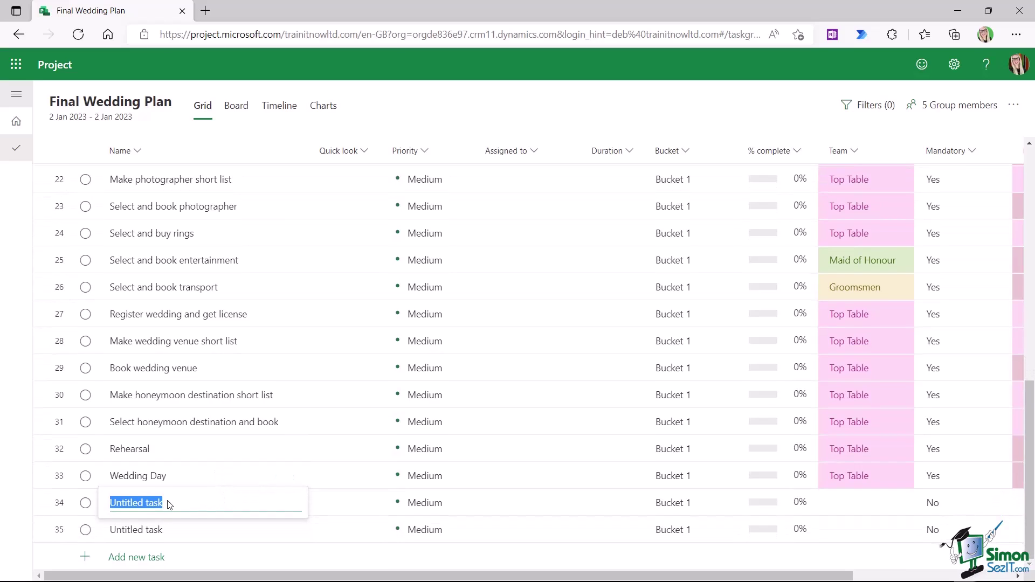
{"action": "left_click", "coordinate": [295, 502]}
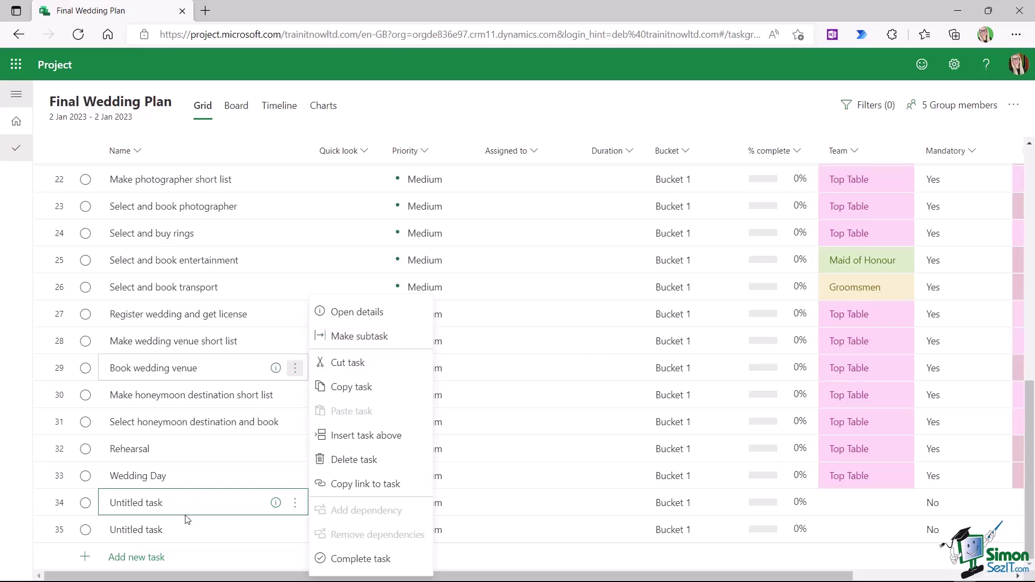
- Select both blank Untitled tasks, delete them and dismiss the deletion notice
{"action": "left_click", "coordinate": [60, 506]}
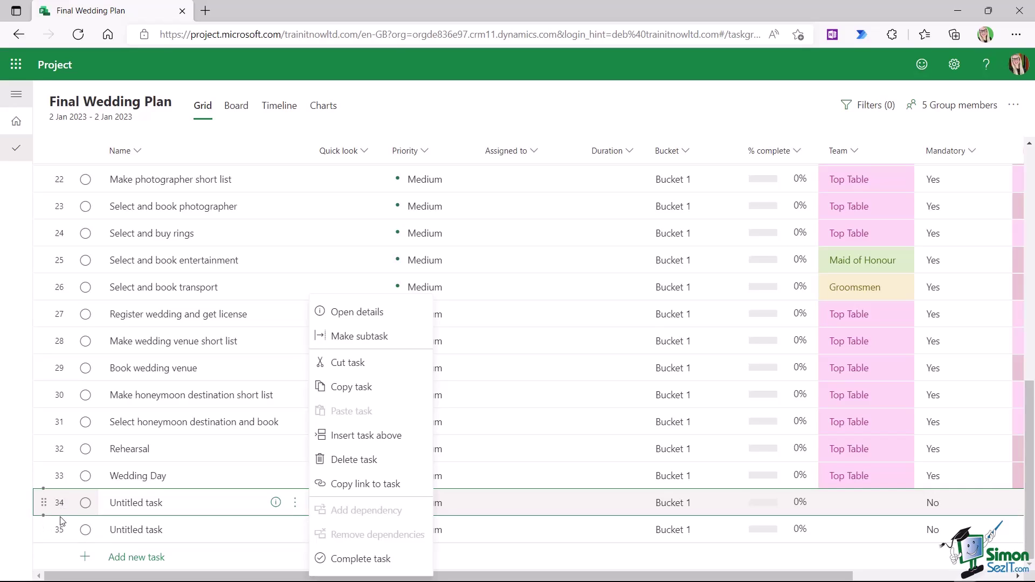
{"action": "key", "text": "ctrl"}
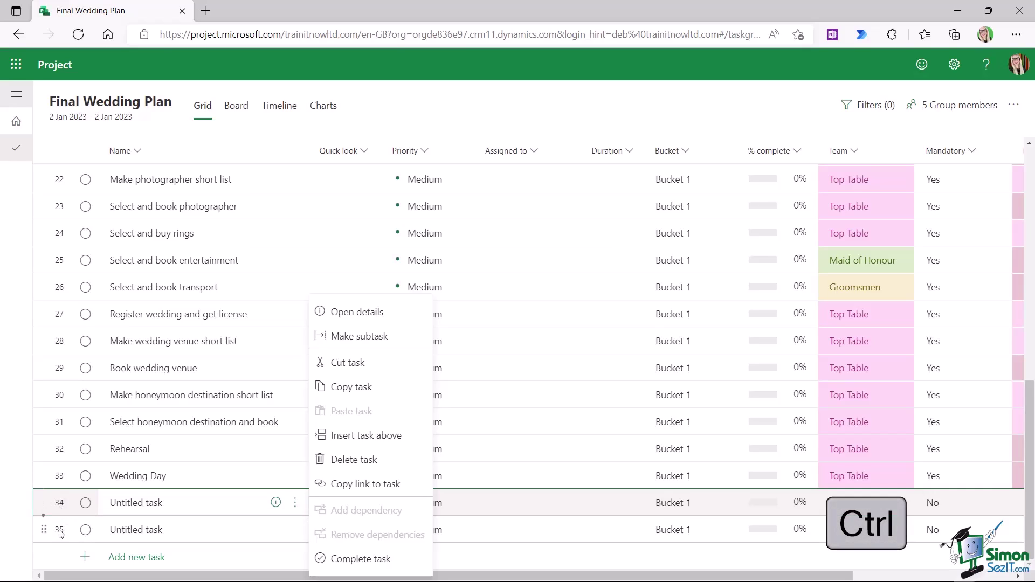
{"action": "left_click", "coordinate": [61, 534], "text": "ctrl"}
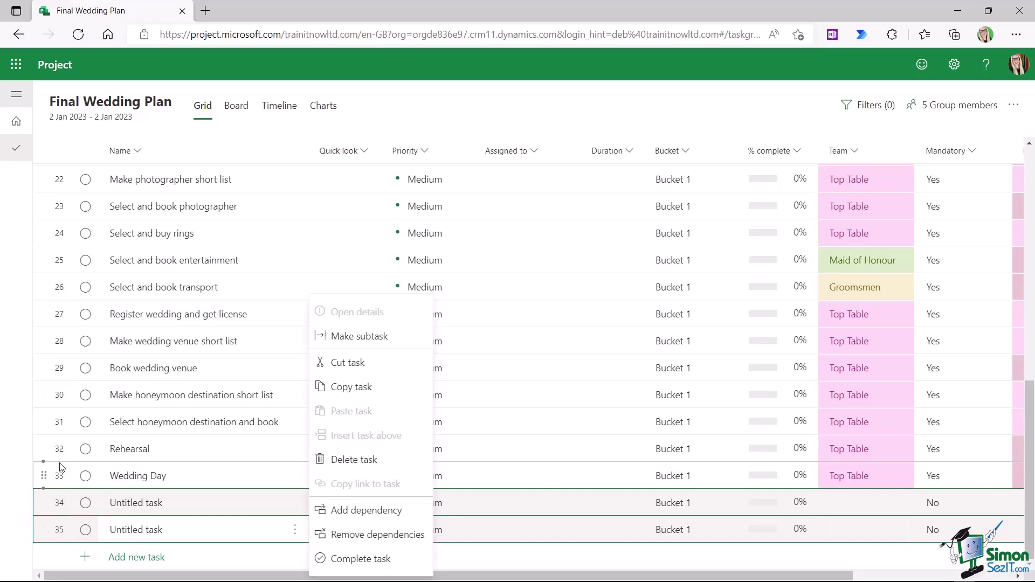
{"action": "left_click", "coordinate": [60, 426]}
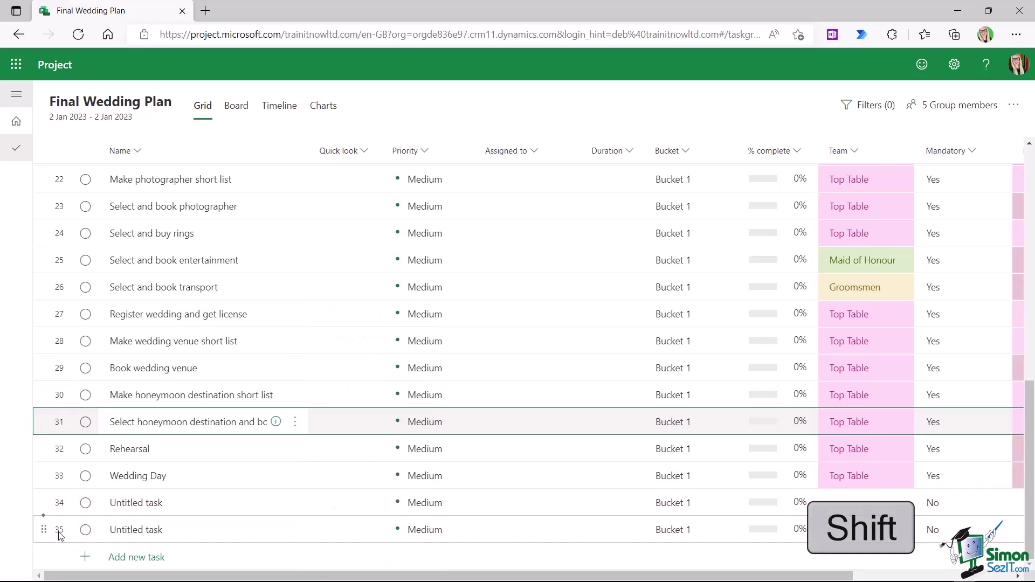
{"action": "left_click", "coordinate": [61, 534], "text": "shift"}
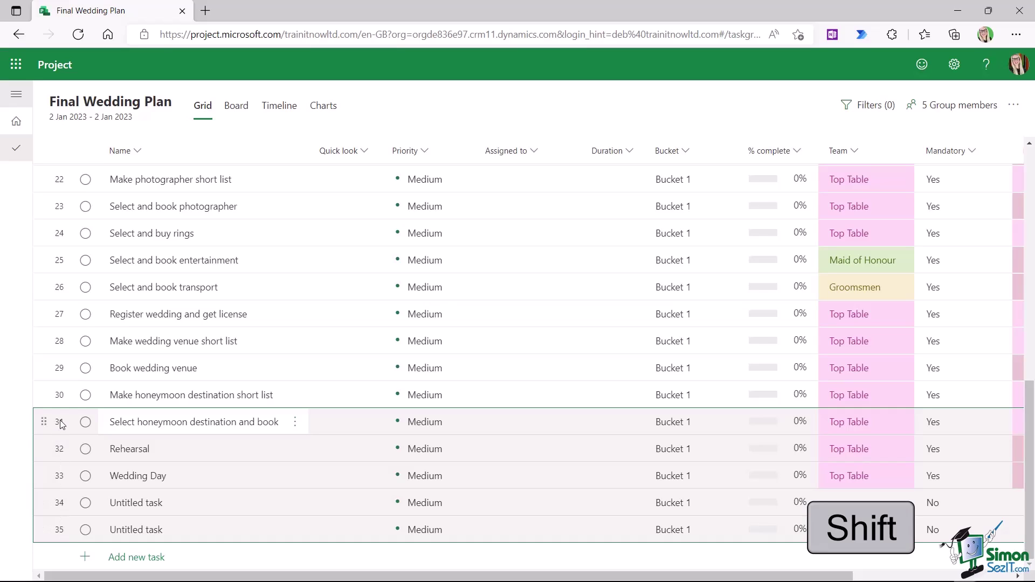
{"action": "left_click", "coordinate": [61, 506]}
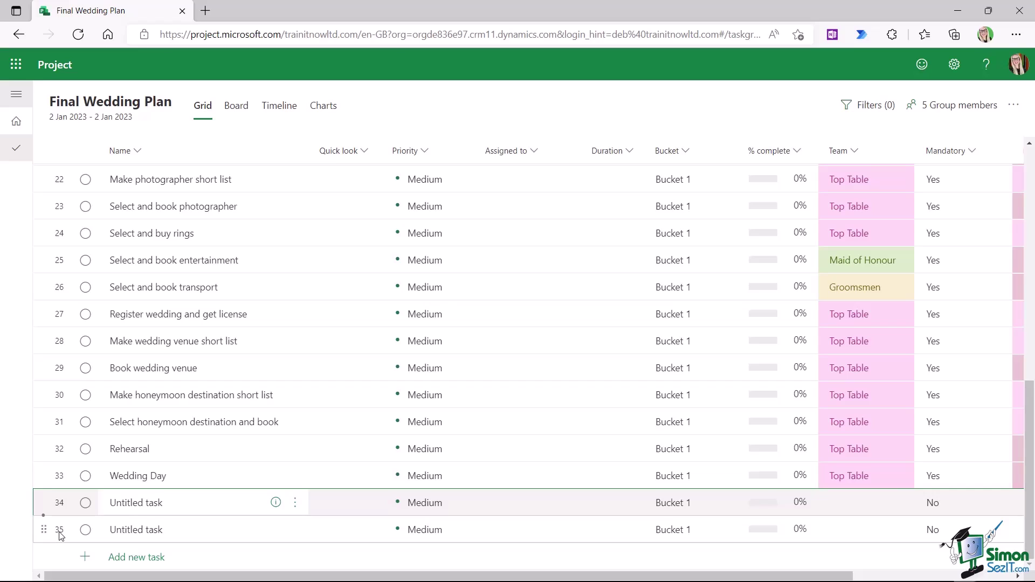
{"action": "left_click", "coordinate": [60, 534], "text": "shift"}
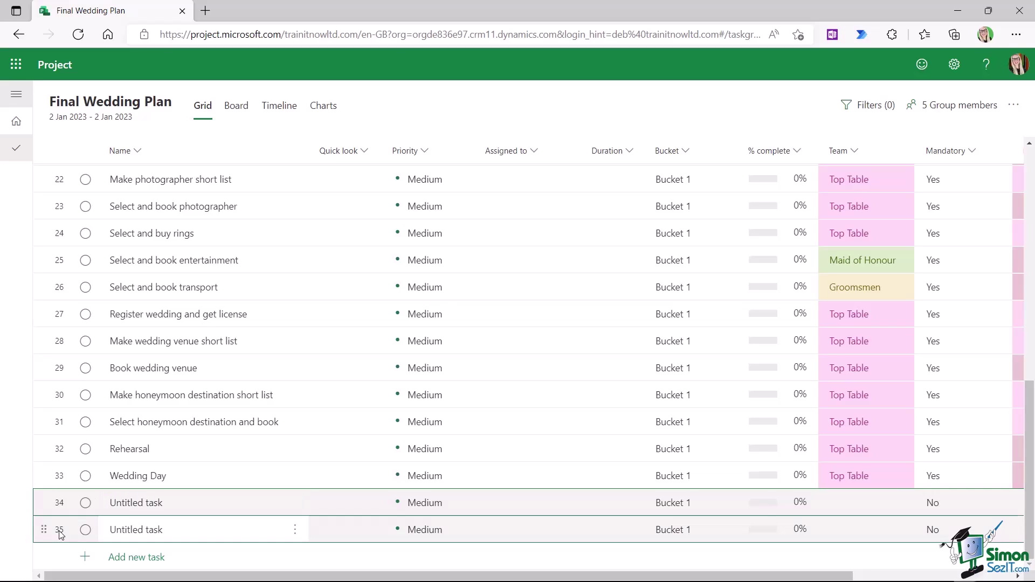
{"action": "right_click", "coordinate": [60, 534]}
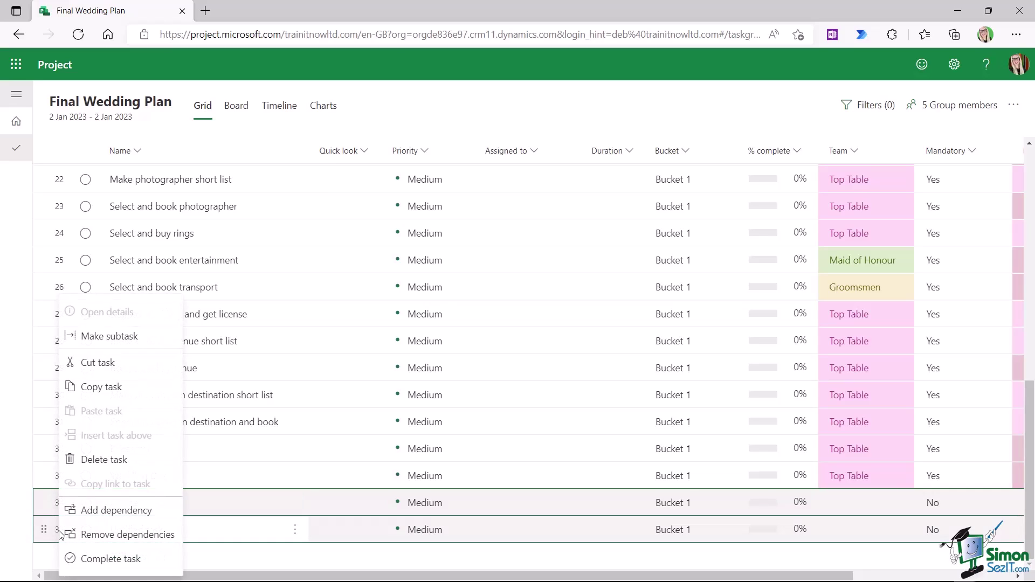
{"action": "left_click", "coordinate": [114, 461]}
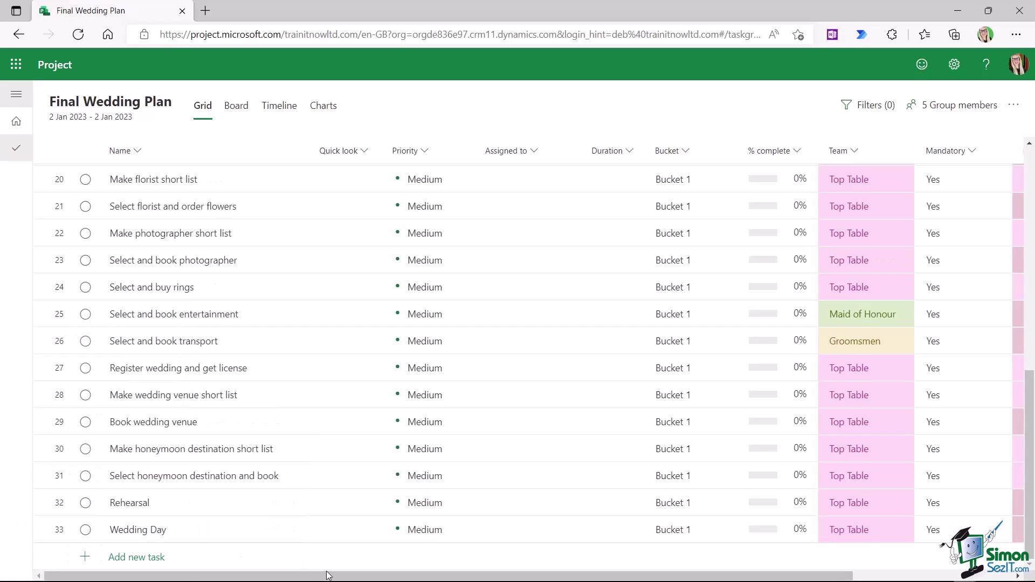
{"action": "left_click", "coordinate": [194, 534]}
- Scroll up and down the Project task grid to review the task list
{"action": "scroll", "coordinate": [326, 421], "scroll_direction": "up", "scroll_amount": 10}
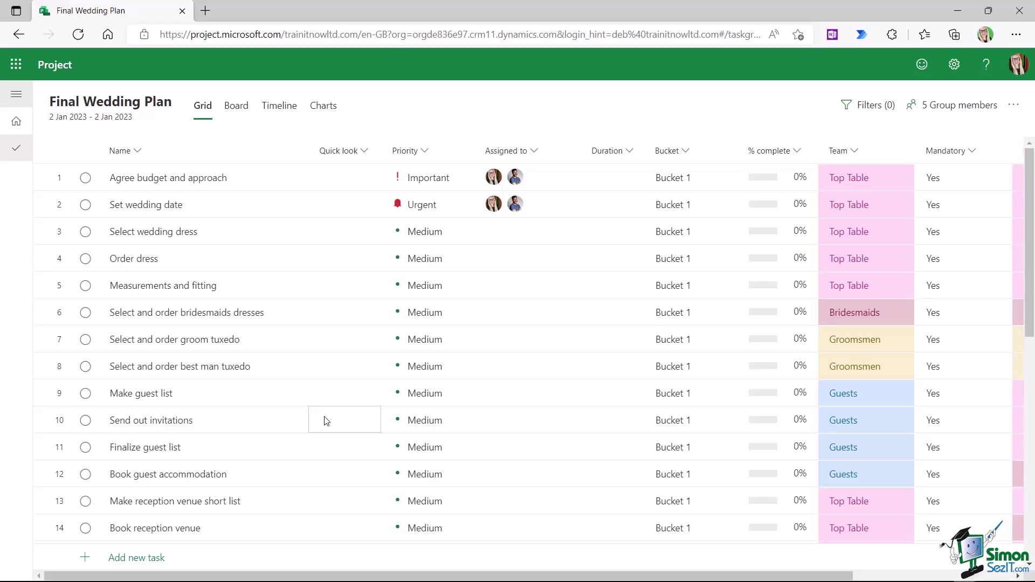
{"action": "scroll", "coordinate": [326, 421], "scroll_direction": "down", "scroll_amount": 10}
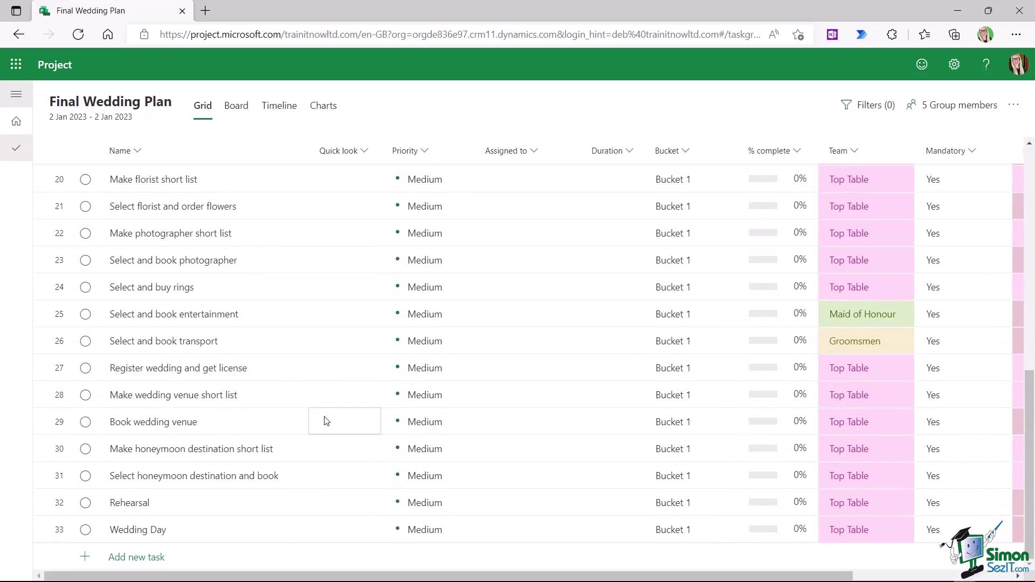
{"action": "scroll", "coordinate": [326, 421], "scroll_direction": "up", "scroll_amount": 10}
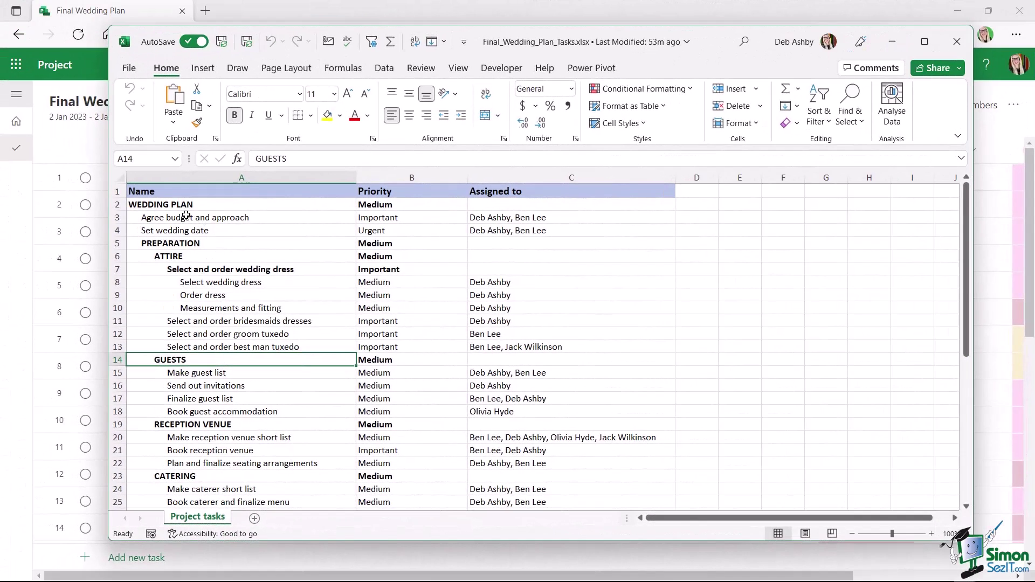
- Inspect the WEDDING PLAN, PREPARATION and ATTIRE rows of the Excel outline
{"action": "left_click", "coordinate": [173, 207]}
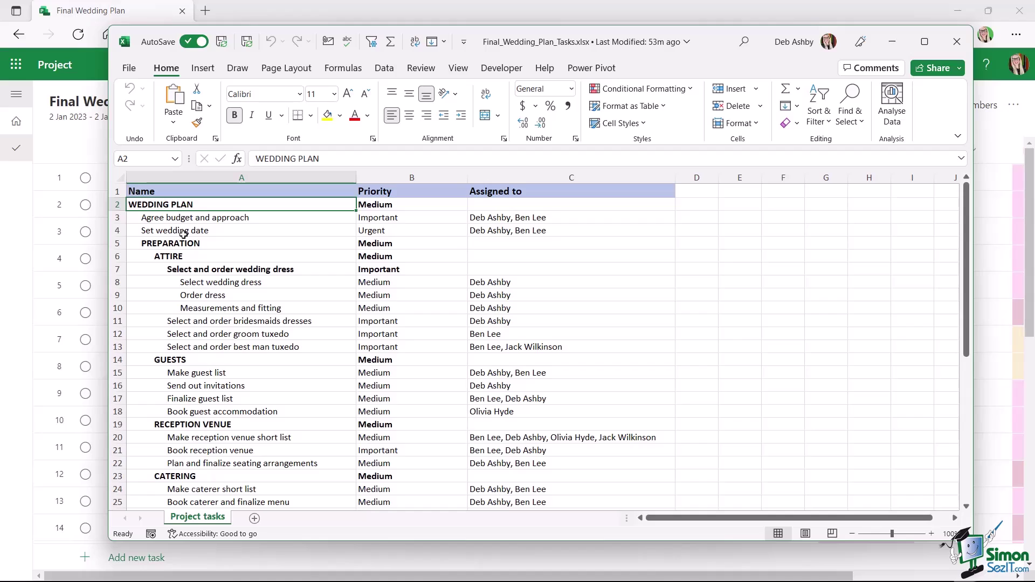
{"action": "left_click", "coordinate": [175, 245]}
{"action": "left_click", "coordinate": [182, 257]}
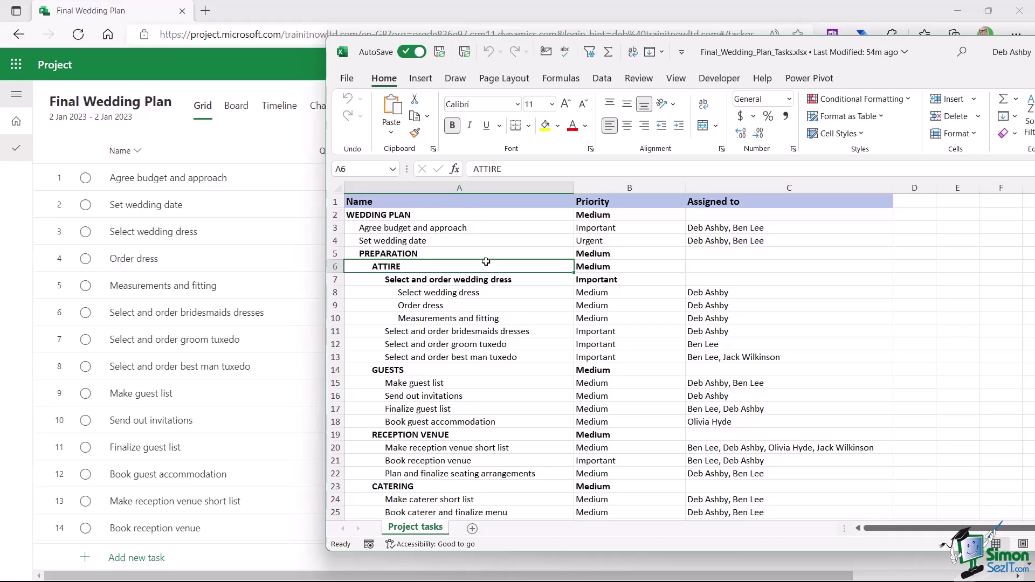
{"action": "key", "text": "Up"}
{"action": "left_click", "coordinate": [407, 215]}
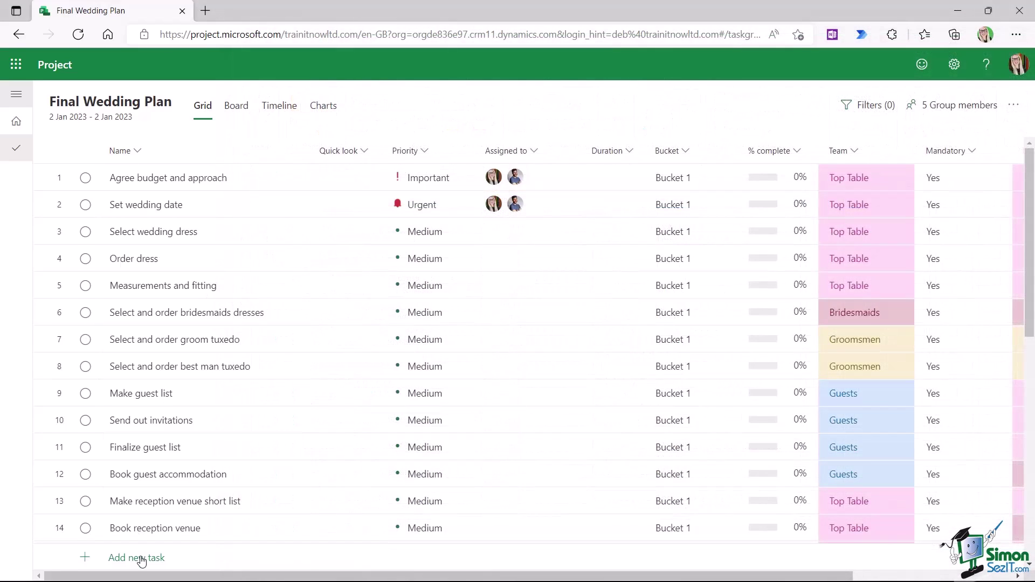
- Add a WEDDING PLAN task and drag it to the top of the grid as task 1
{"action": "left_click", "coordinate": [141, 561]}
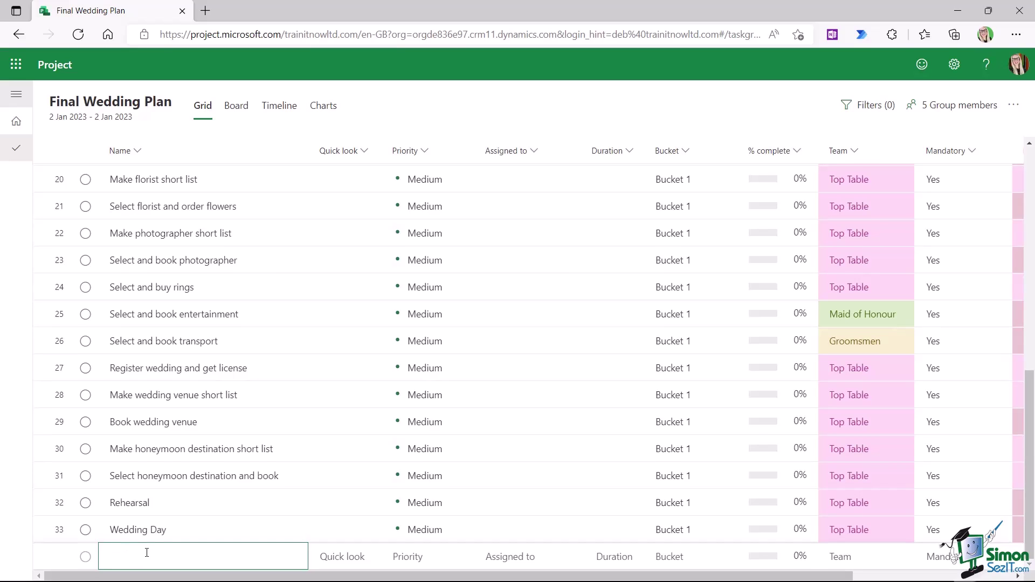
{"action": "type", "text": "WEDDING PLAN"}
{"action": "key", "text": "Tab"}
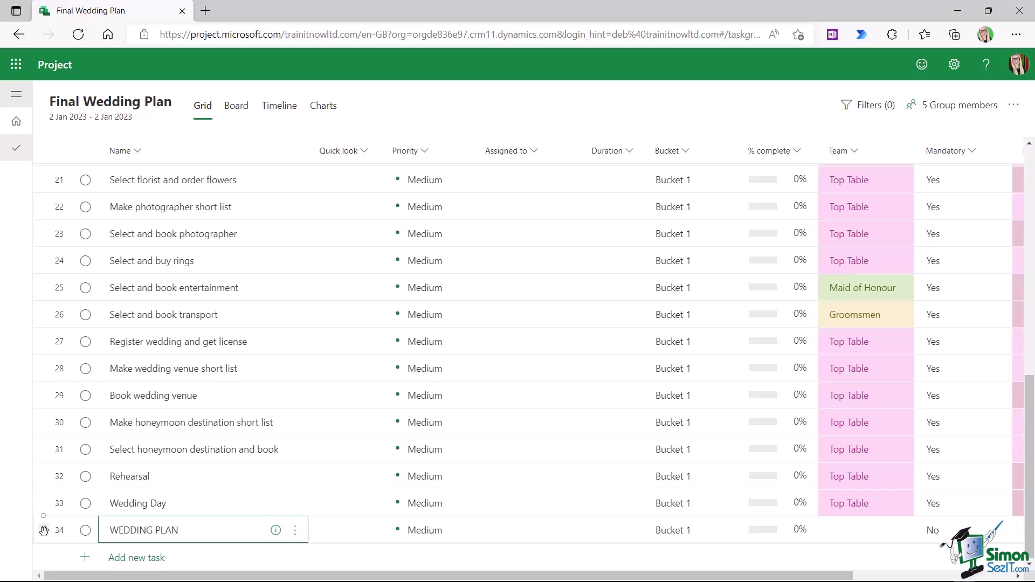
{"action": "left_click_drag", "start_coordinate": [44, 531], "coordinate": [45, 173]}
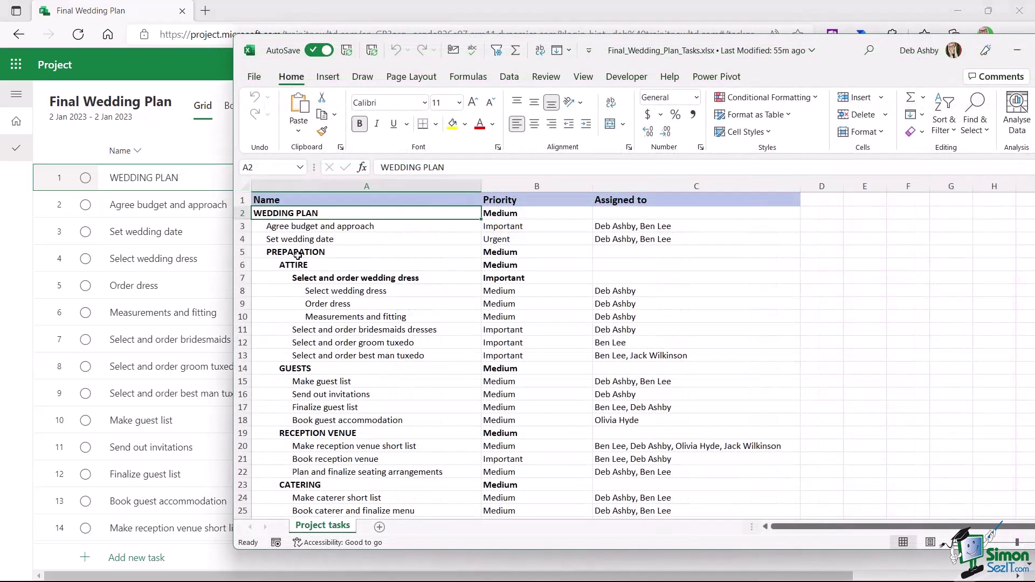
- Review the PREPARATION, ATTIRE, wedding dress, GUESTS and RECEPTION VENUE rows in Excel
{"action": "left_click", "coordinate": [302, 252]}
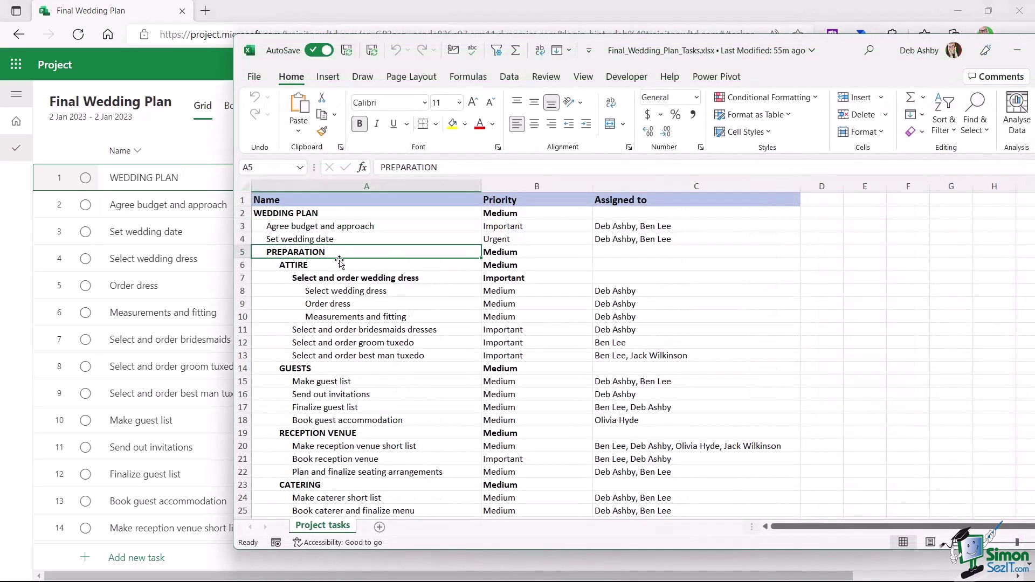
{"action": "left_click", "coordinate": [310, 265]}
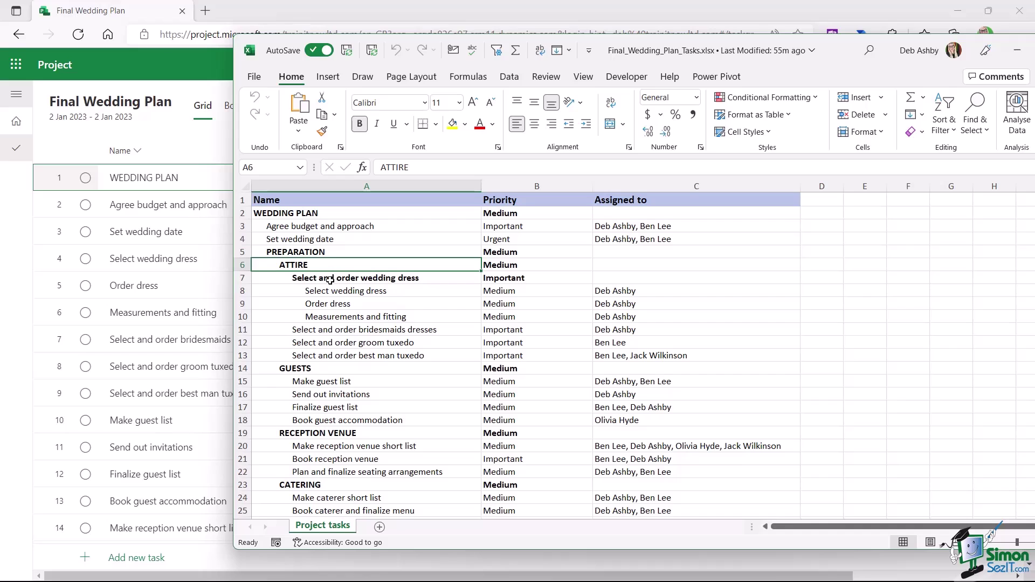
{"action": "left_click", "coordinate": [301, 251]}
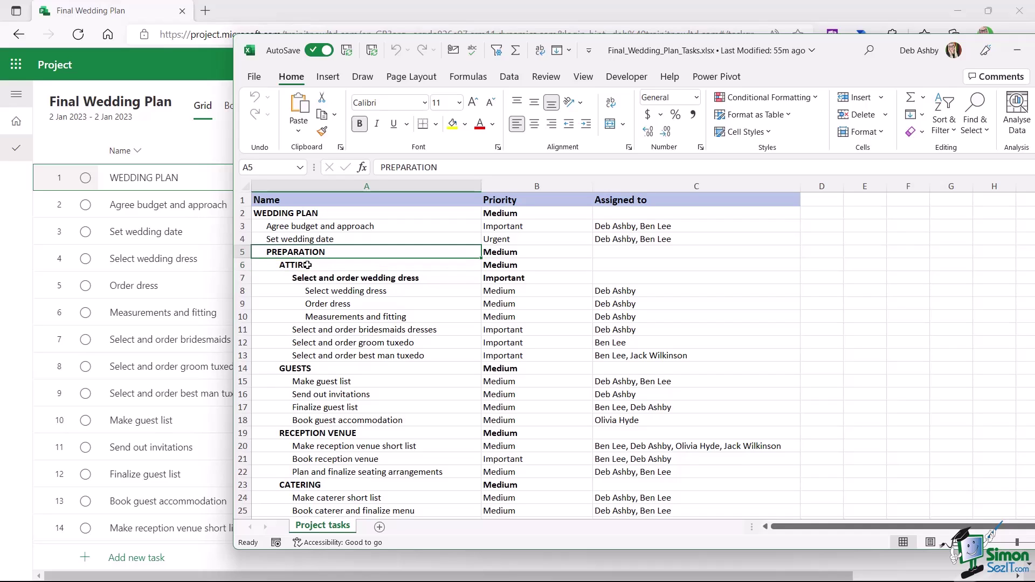
{"action": "left_click", "coordinate": [303, 265]}
{"action": "left_click", "coordinate": [339, 277]}
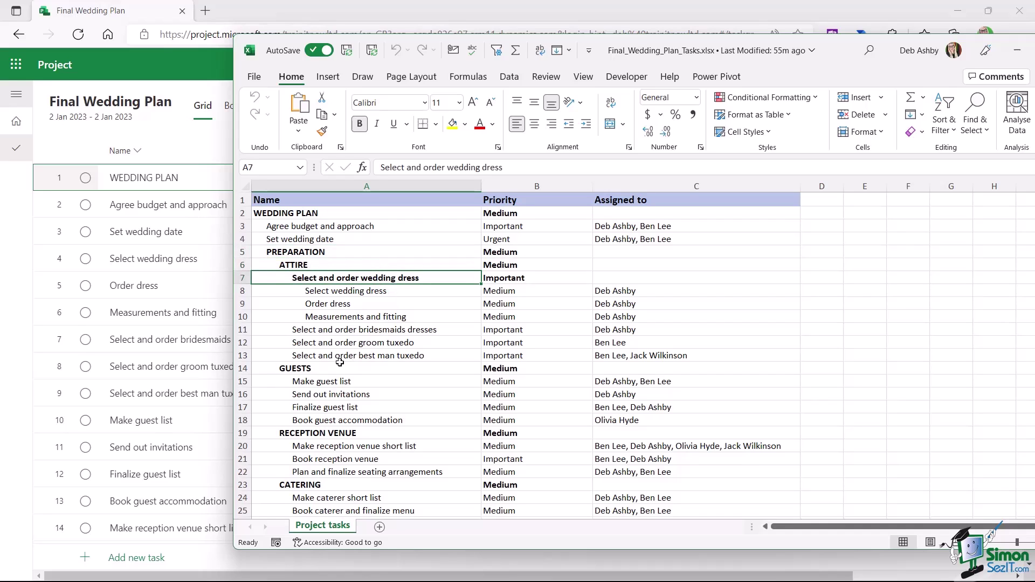
{"action": "left_click", "coordinate": [314, 368]}
{"action": "left_click", "coordinate": [311, 434]}
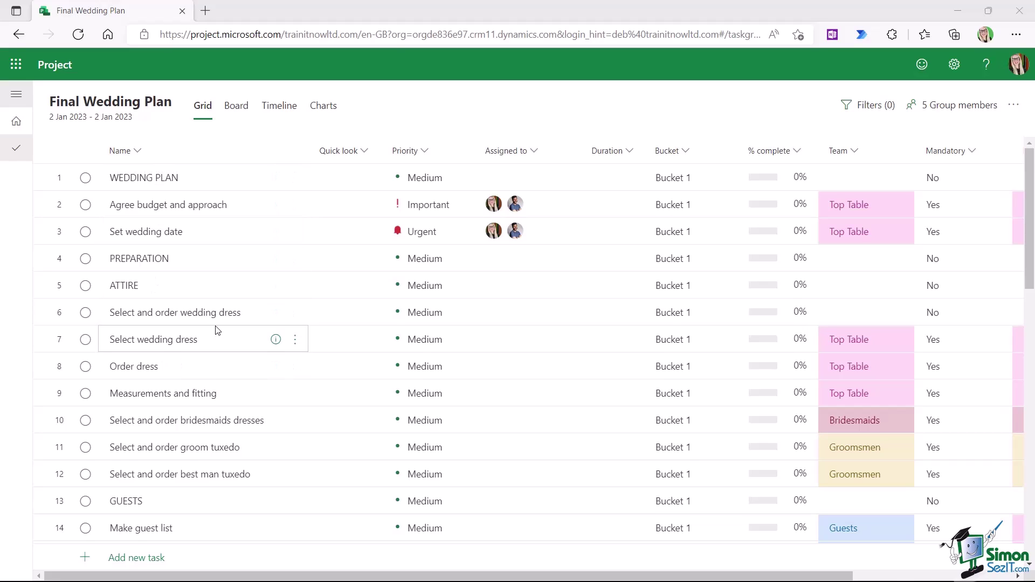
{"action": "scroll", "coordinate": [215, 331], "scroll_direction": "down", "scroll_amount": 5}
{"action": "scroll", "coordinate": [218, 330], "scroll_direction": "up", "scroll_amount": 1}
{"action": "scroll", "coordinate": [218, 330], "scroll_direction": "up", "scroll_amount": 4}
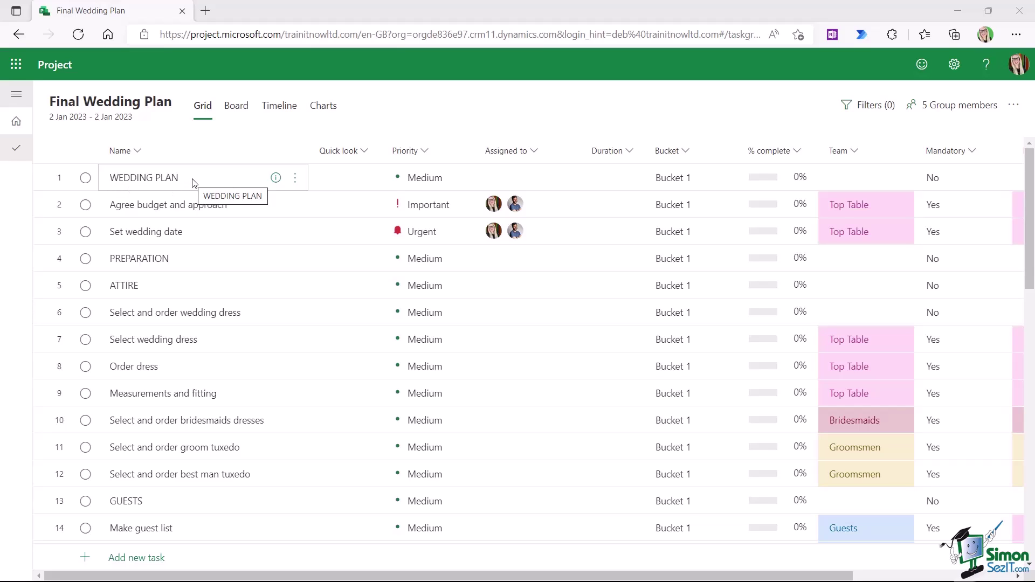
{"action": "scroll", "coordinate": [203, 334], "scroll_direction": "down", "scroll_amount": 7}
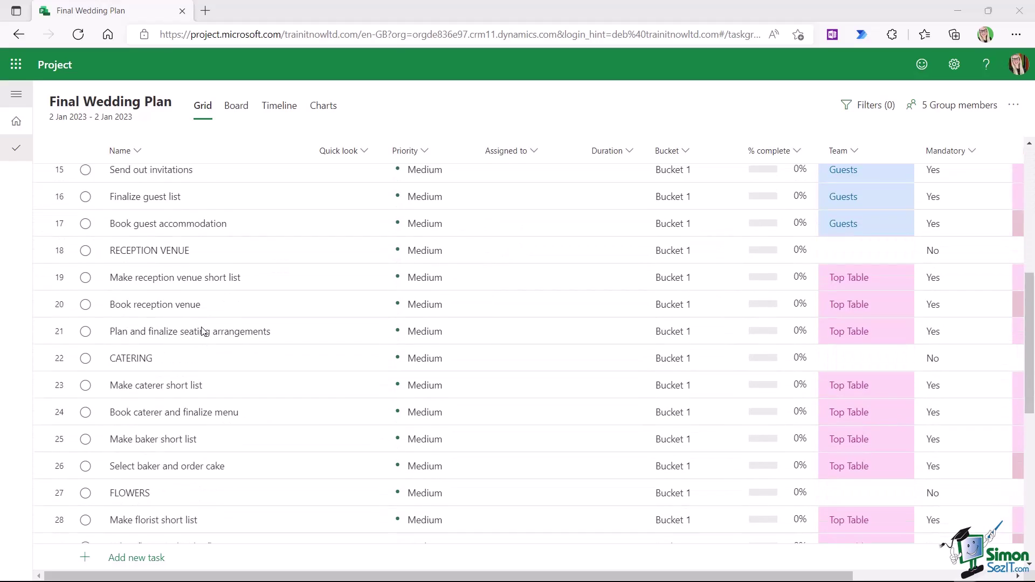
{"action": "scroll", "coordinate": [204, 332], "scroll_direction": "down", "scroll_amount": 9}
{"action": "scroll", "coordinate": [203, 332], "scroll_direction": "up", "scroll_amount": 15}
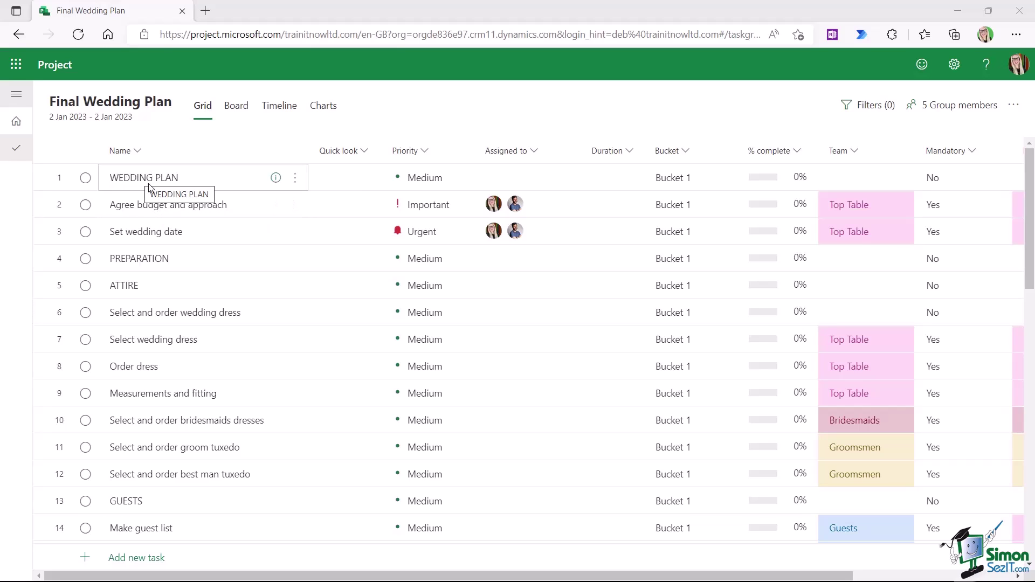
- Select tasks 2–45, Agree budget through Wedding Day, and make them subtasks of WEDDING PLAN
{"action": "left_click", "coordinate": [60, 209]}
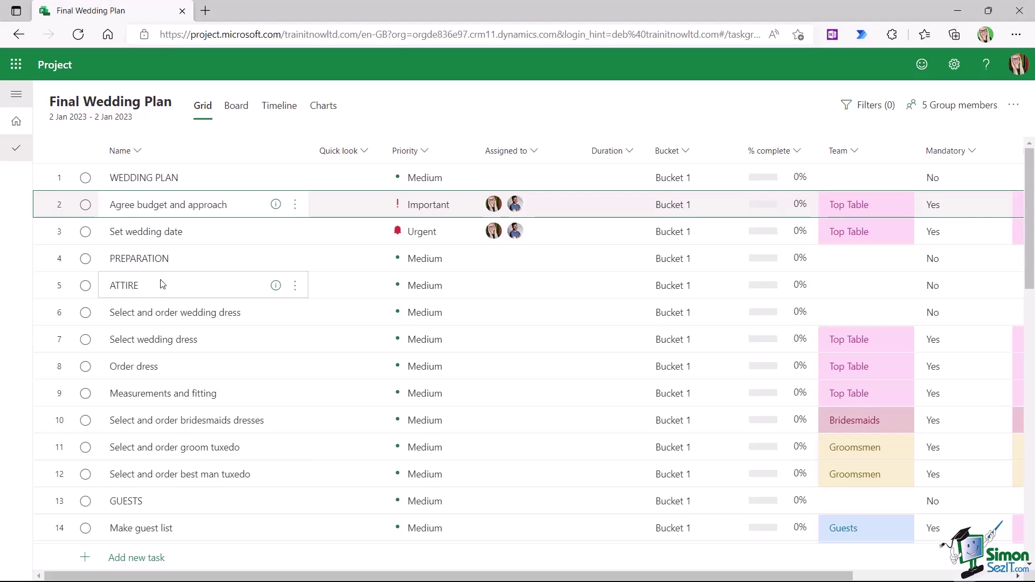
{"action": "scroll", "coordinate": [165, 289], "scroll_direction": "down", "scroll_amount": 12}
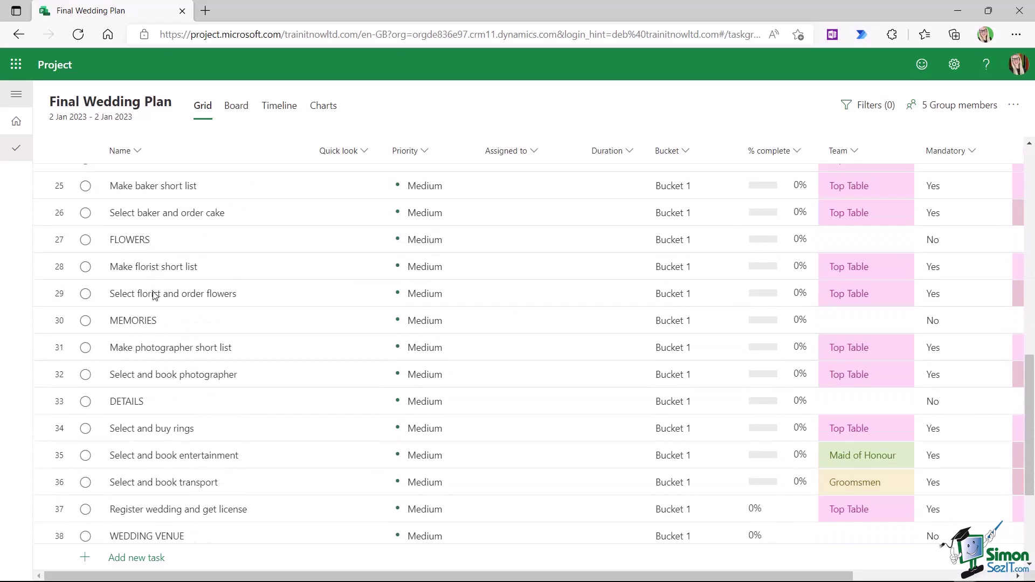
{"action": "scroll", "coordinate": [154, 286], "scroll_direction": "down", "scroll_amount": 4}
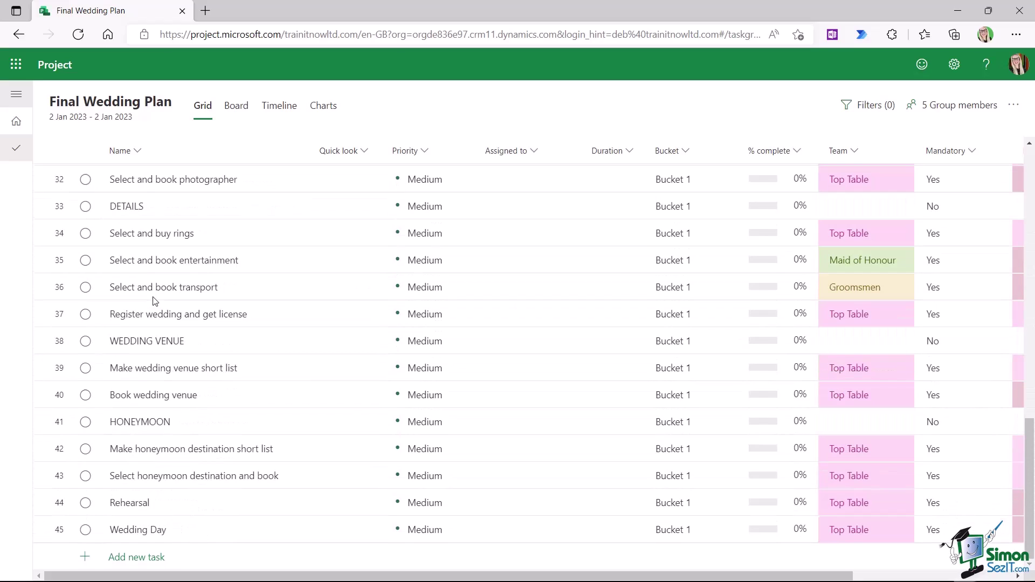
{"action": "left_click", "coordinate": [61, 532], "text": "shift"}
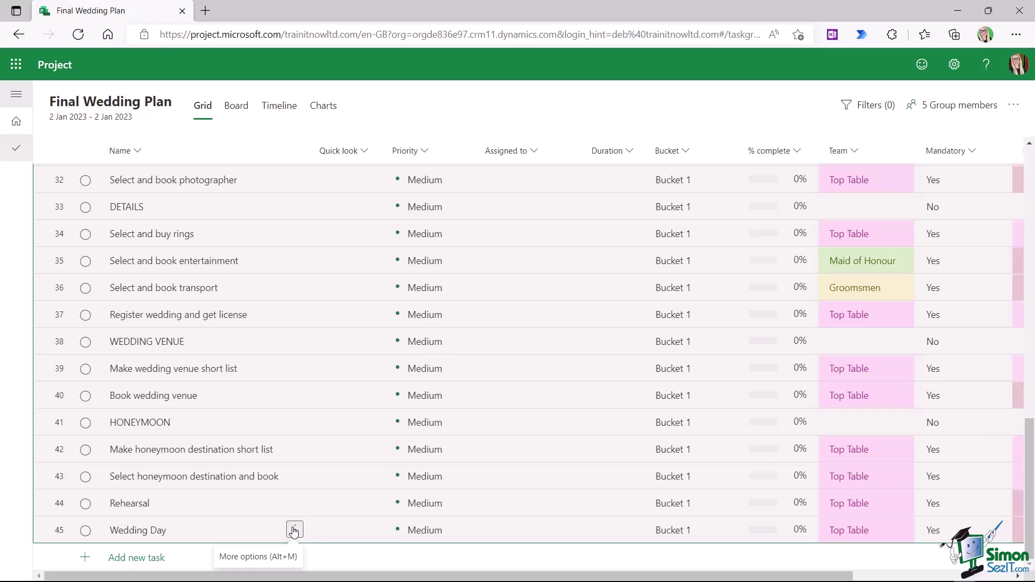
{"action": "left_click", "coordinate": [294, 531]}
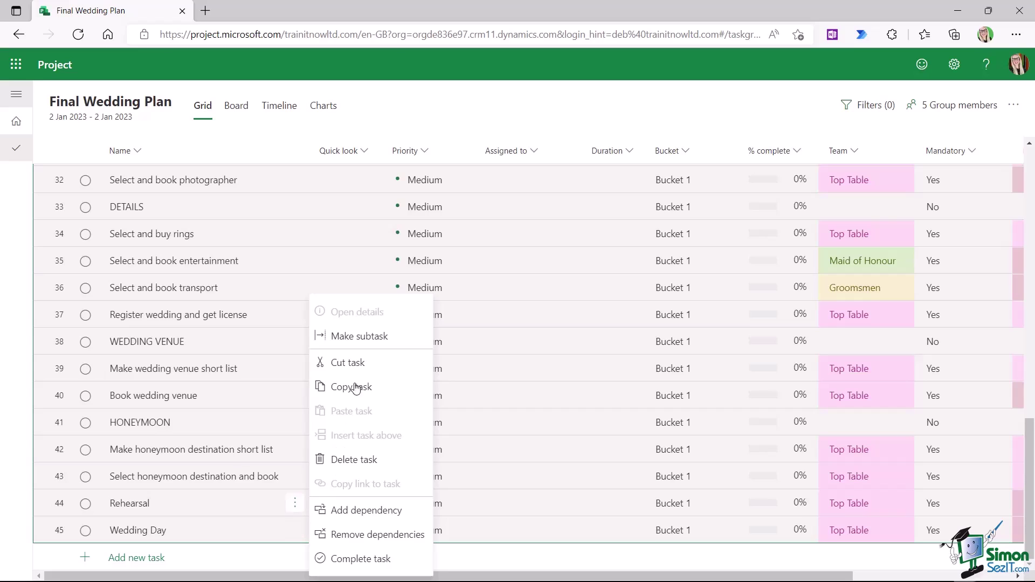
{"action": "left_click", "coordinate": [365, 337]}
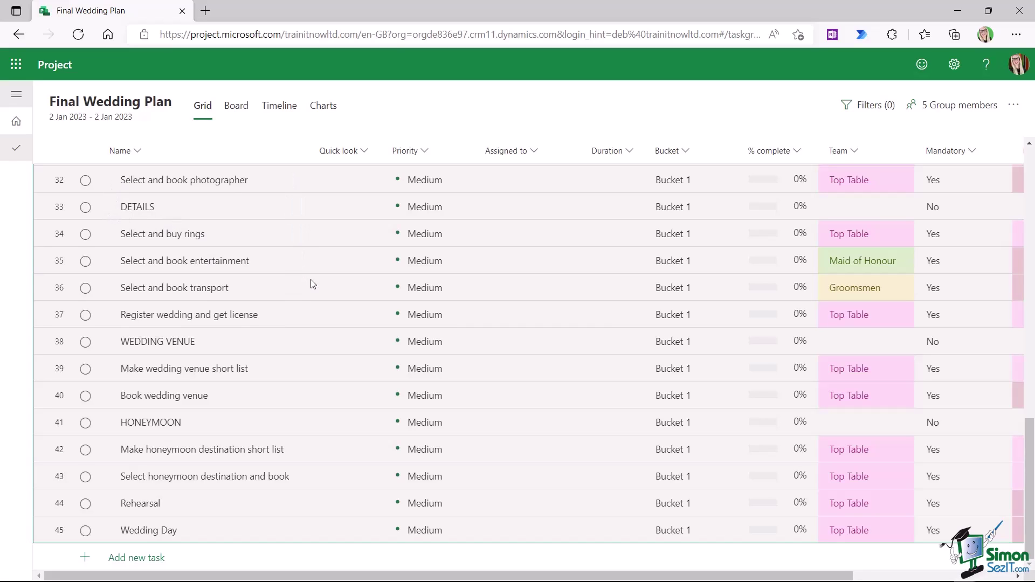
{"action": "scroll", "coordinate": [313, 285], "scroll_direction": "up", "scroll_amount": 15}
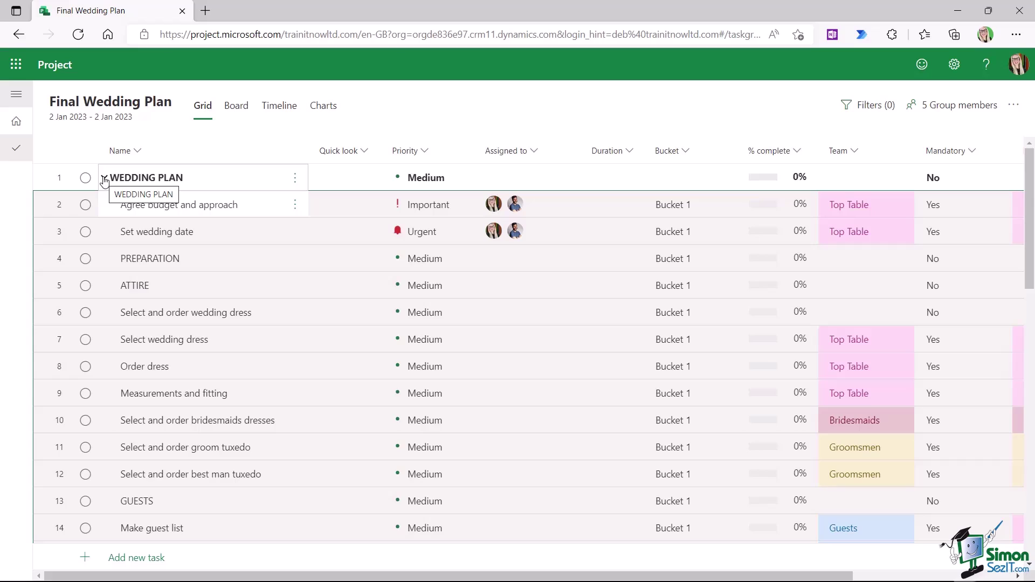
{"action": "left_click", "coordinate": [105, 180]}
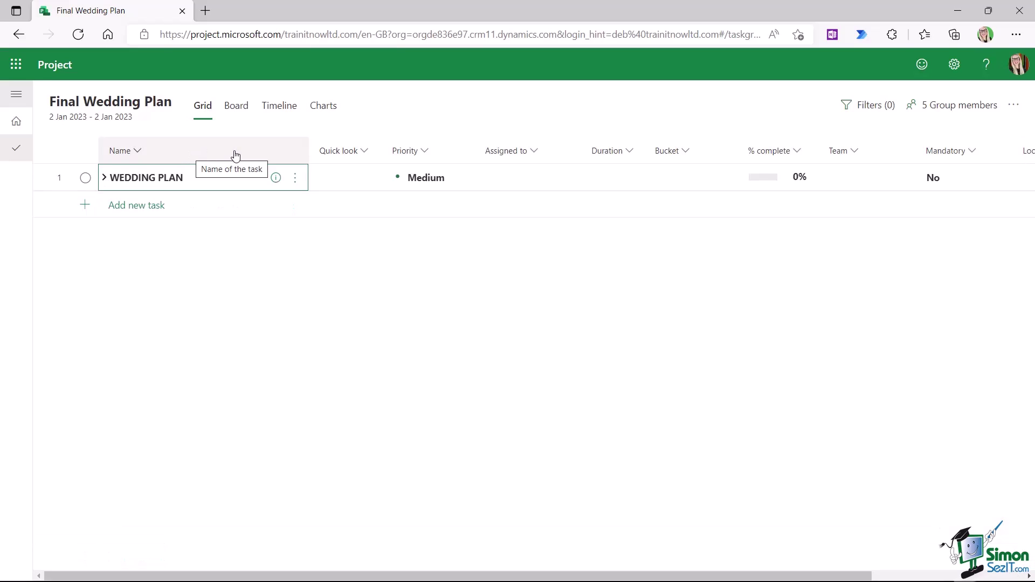
{"action": "left_click", "coordinate": [104, 179]}
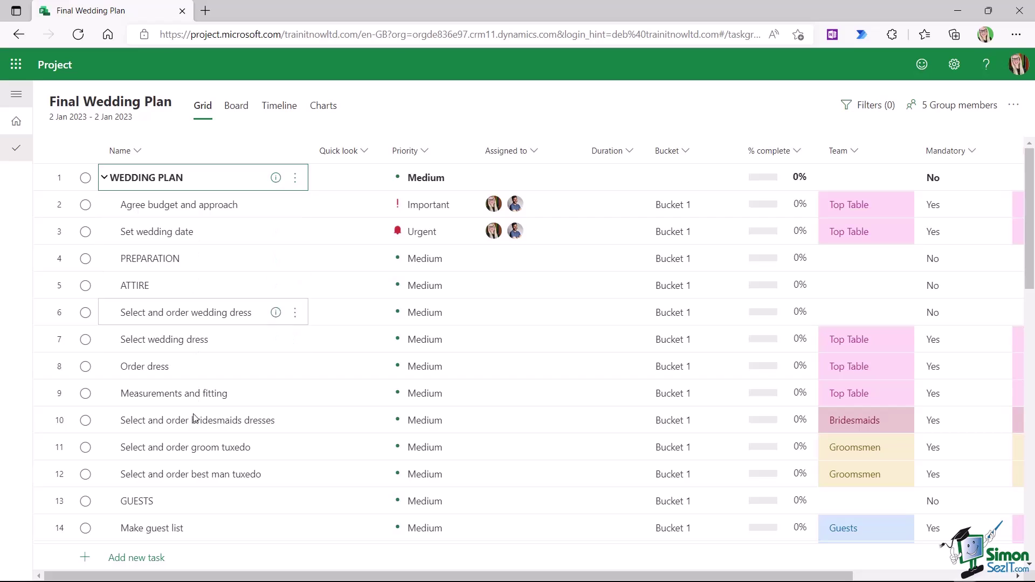
{"action": "left_click", "coordinate": [105, 178]}
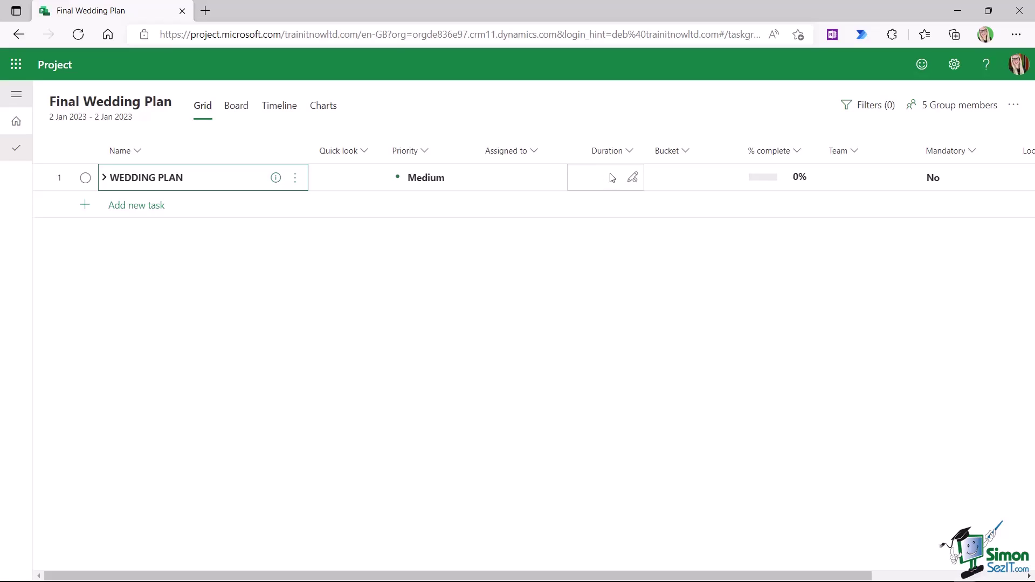
{"action": "left_click", "coordinate": [104, 178]}
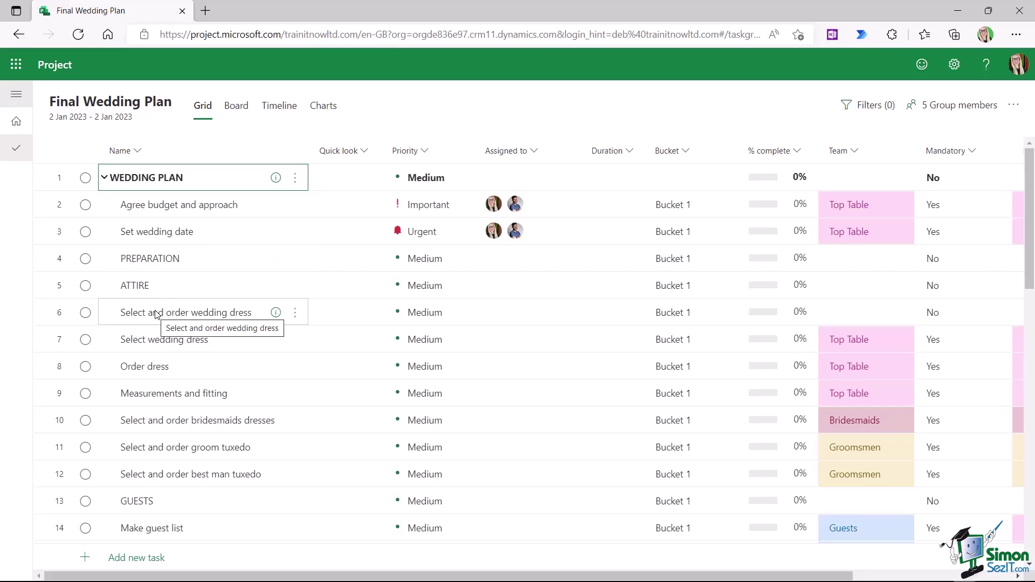
- Make Select wedding dress and Order dress subtasks of Select and order wedding dress
{"action": "left_click", "coordinate": [60, 340]}
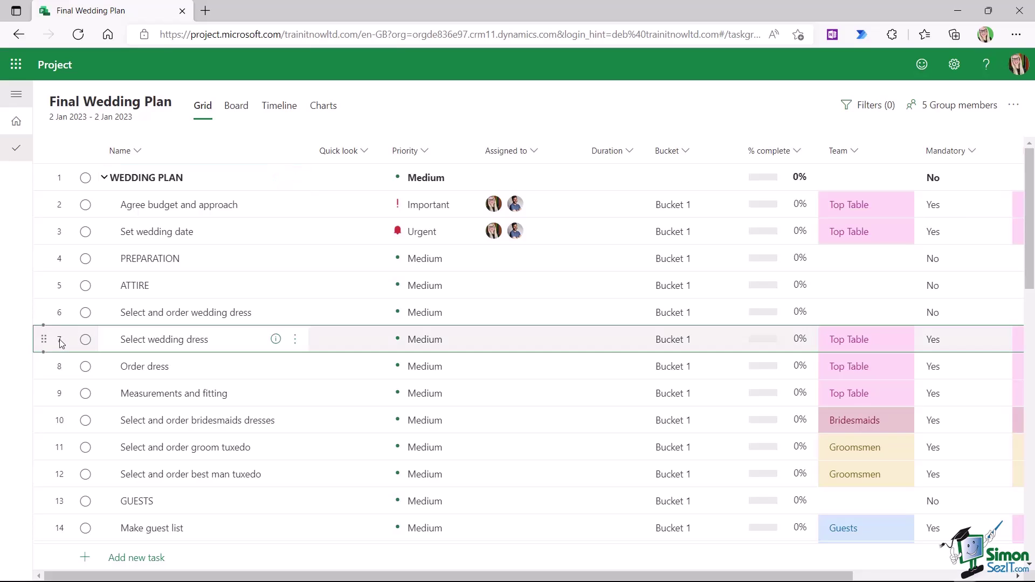
{"action": "left_click", "coordinate": [60, 370], "text": "shift"}
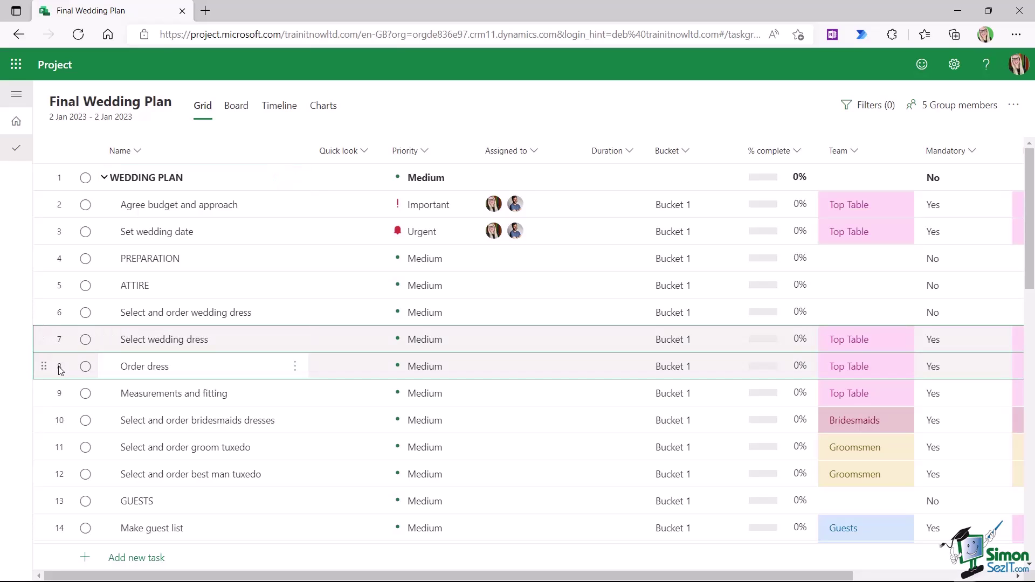
{"action": "left_click", "coordinate": [295, 366]}
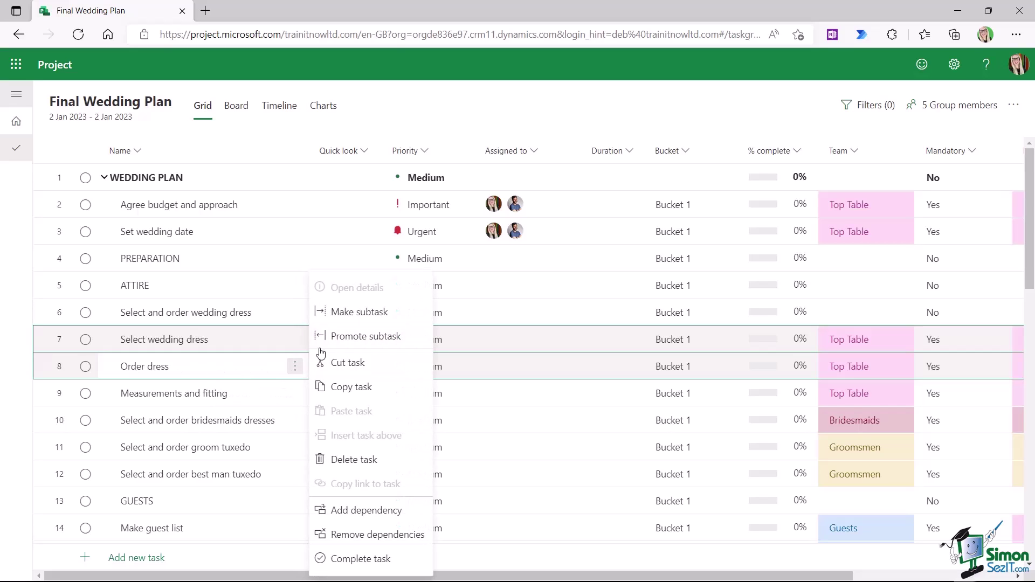
{"action": "left_click", "coordinate": [349, 317]}
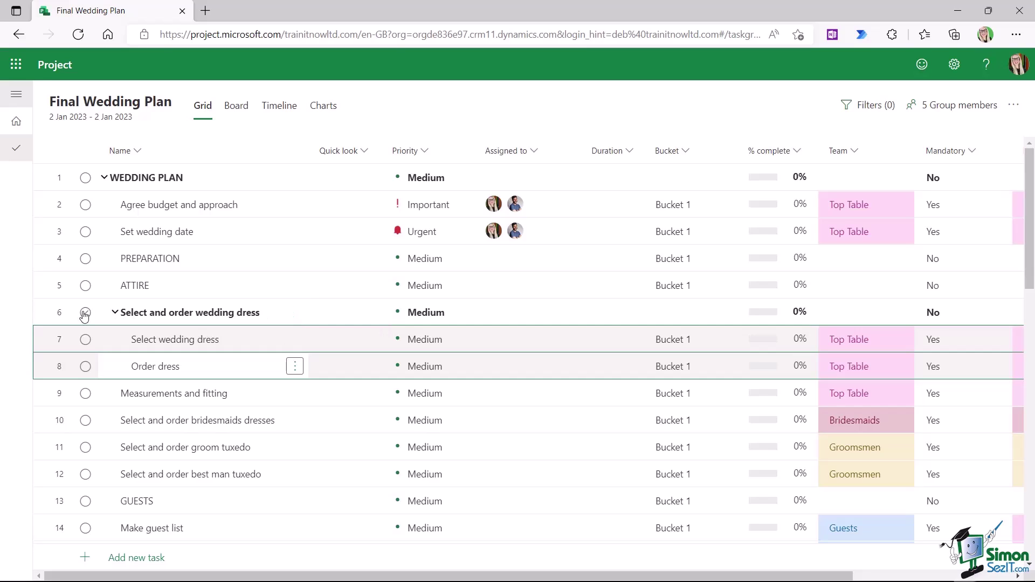
- Nest Select and order wedding dress under ATTIRE, and ATTIRE under PREPARATION
{"action": "left_click", "coordinate": [62, 316]}
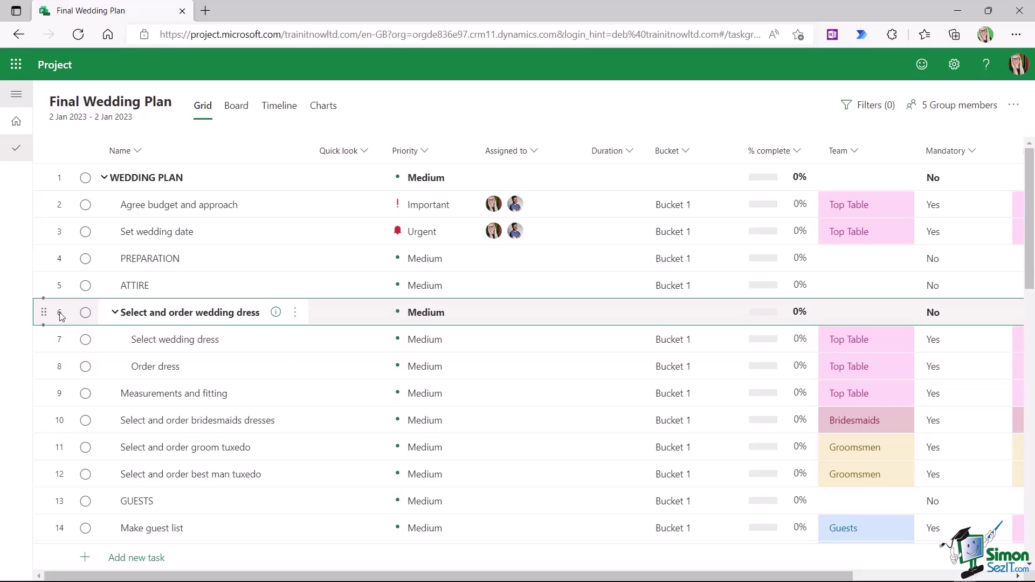
{"action": "left_click", "coordinate": [295, 312]}
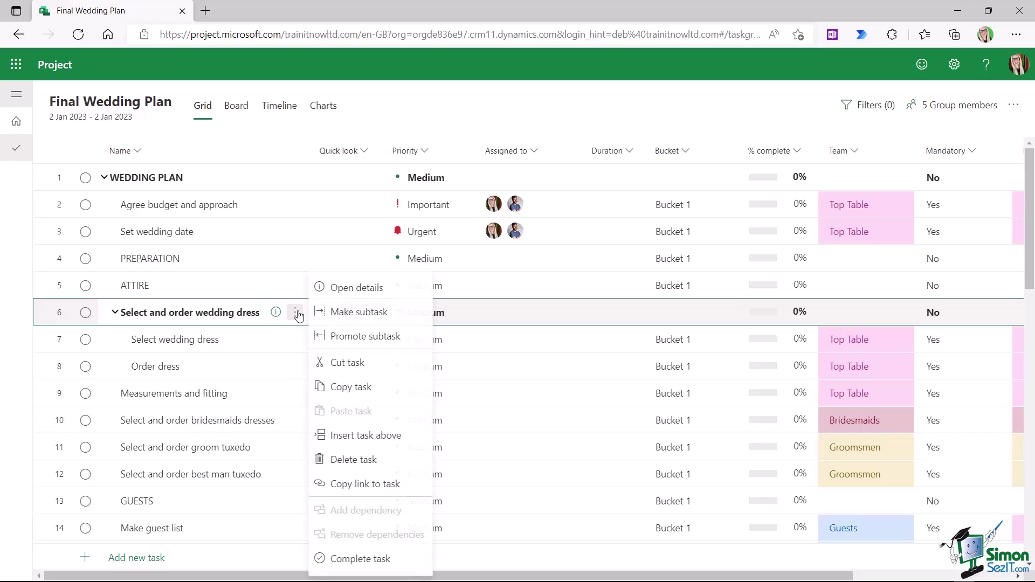
{"action": "left_click", "coordinate": [353, 314]}
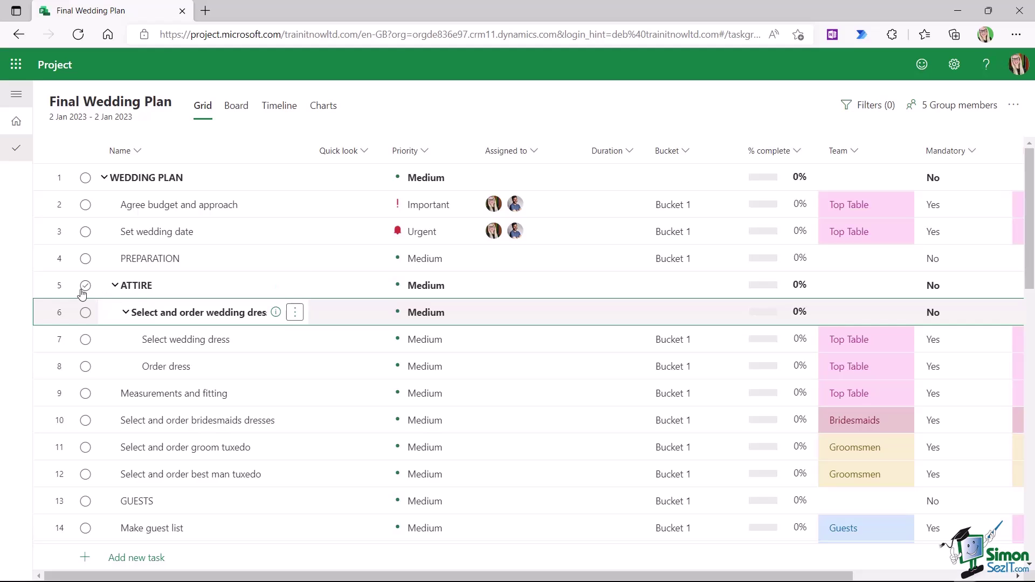
{"action": "left_click", "coordinate": [61, 289]}
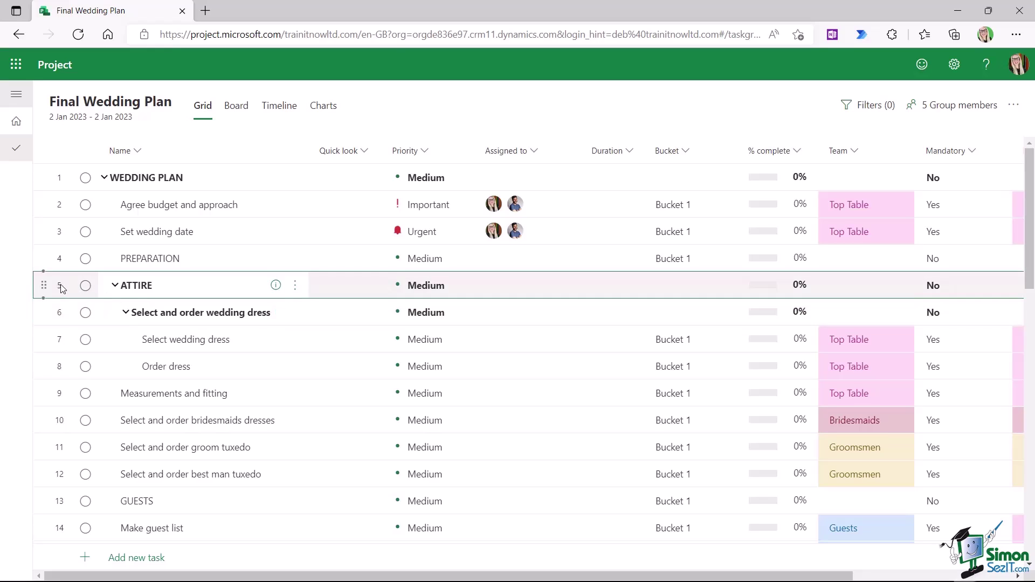
{"action": "left_click", "coordinate": [295, 286]}
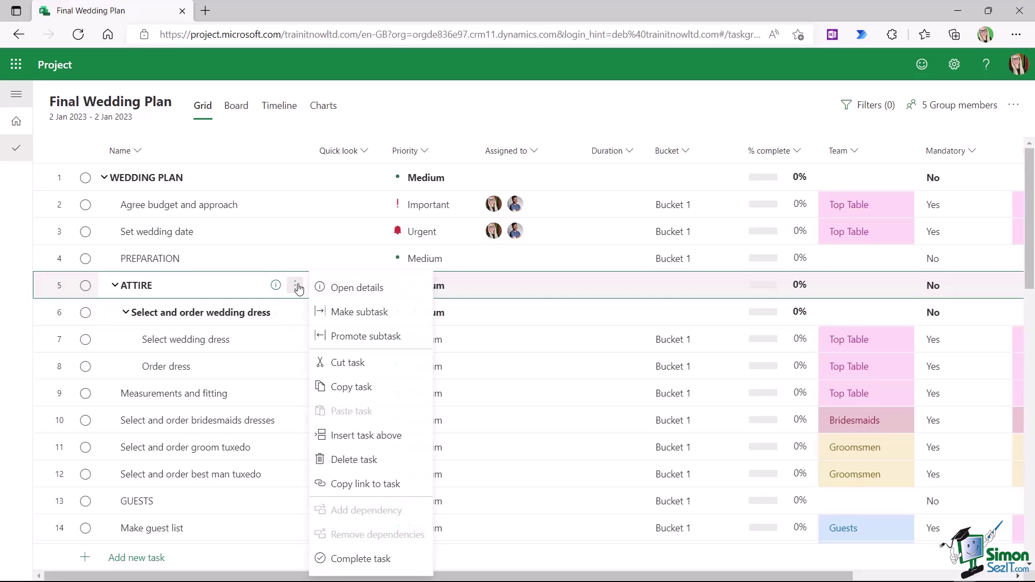
{"action": "left_click", "coordinate": [349, 314]}
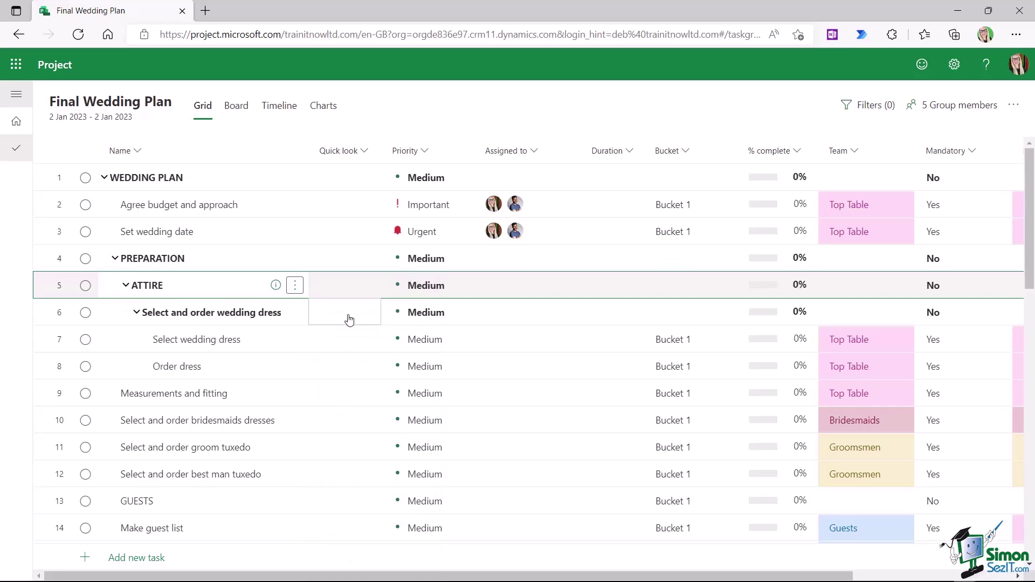
- Collapse and re-expand the nested dress, ATTIRE and PREPARATION rows, then widen the Name column
{"action": "left_click", "coordinate": [136, 312]}
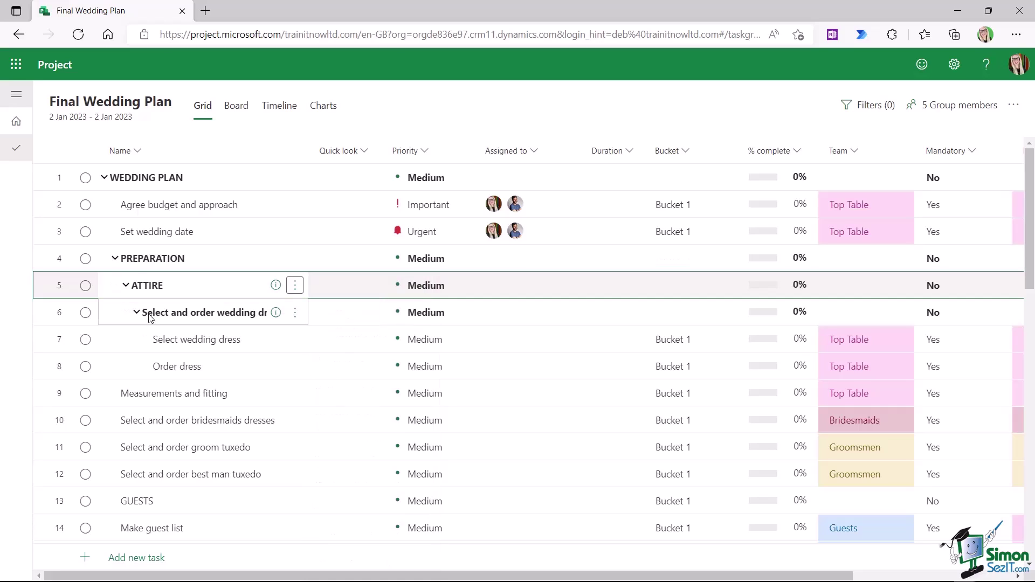
{"action": "left_click", "coordinate": [126, 286]}
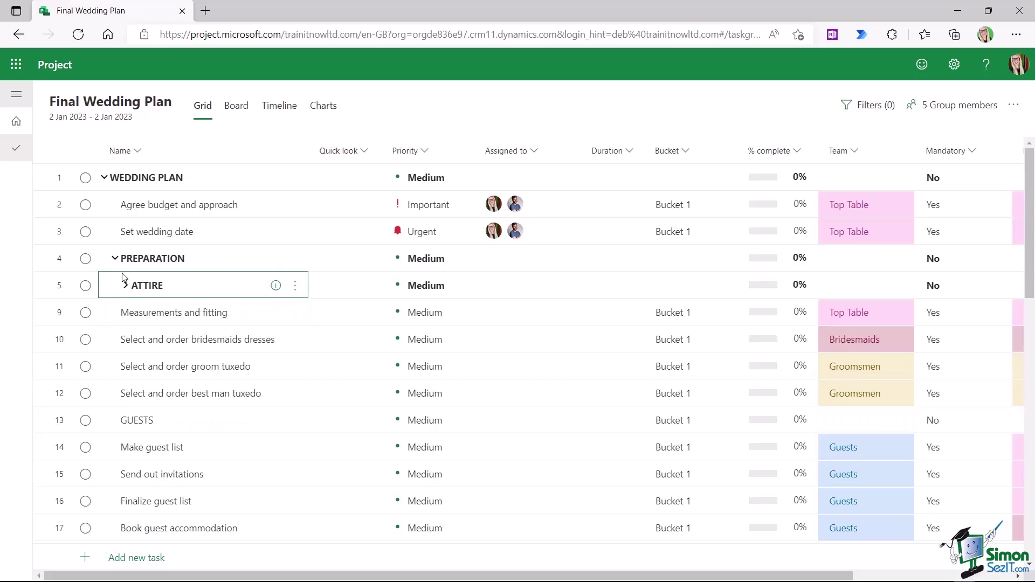
{"action": "left_click", "coordinate": [115, 260]}
{"action": "left_click", "coordinate": [114, 260]}
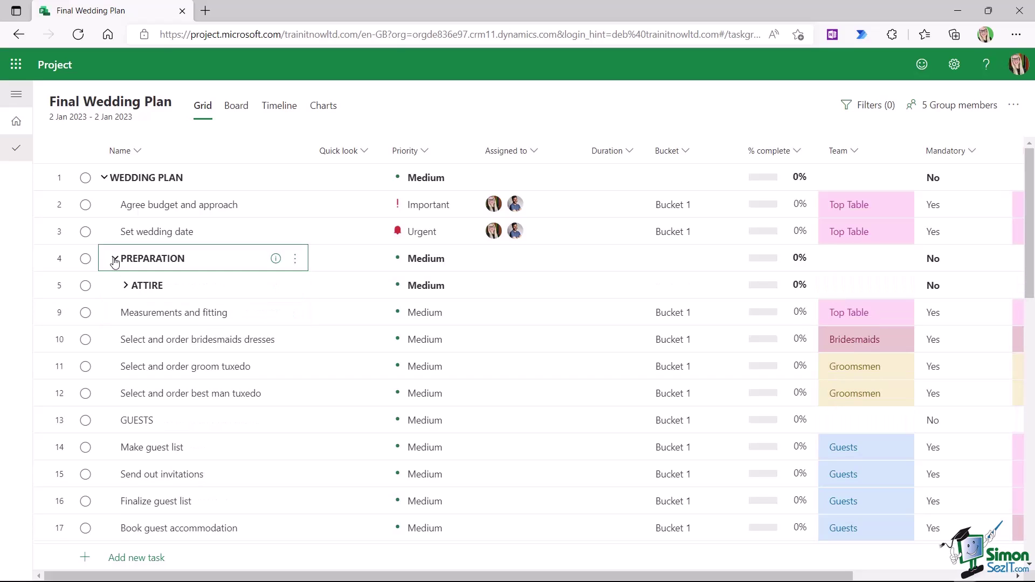
{"action": "left_click", "coordinate": [127, 287]}
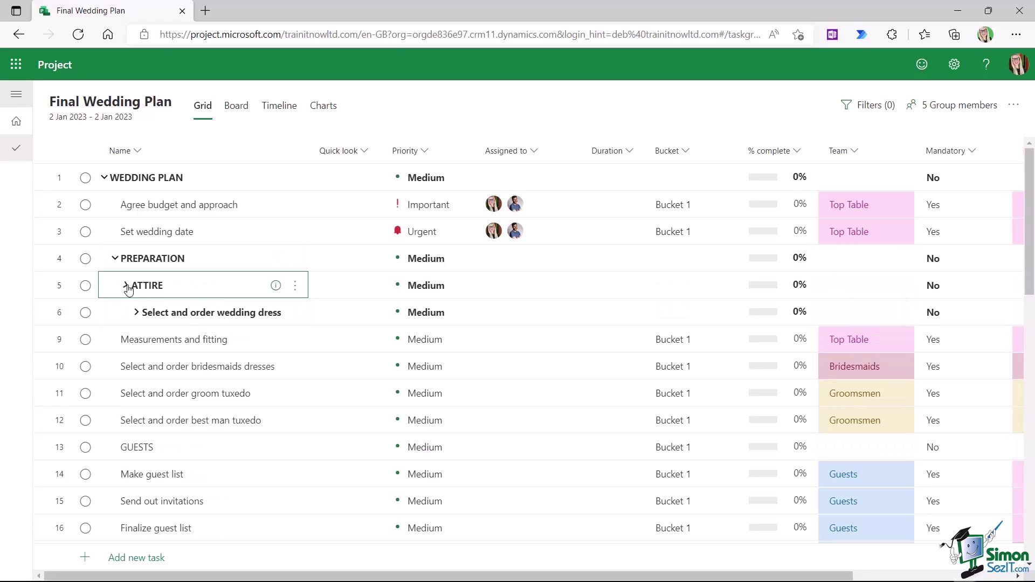
{"action": "left_click", "coordinate": [136, 313]}
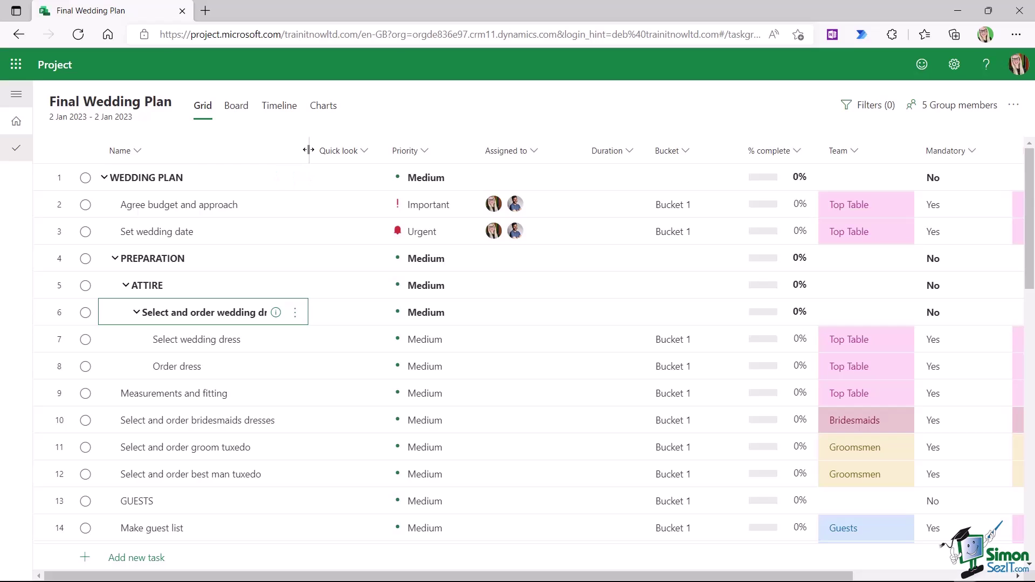
{"action": "left_click_drag", "start_coordinate": [308, 150], "coordinate": [342, 147]}
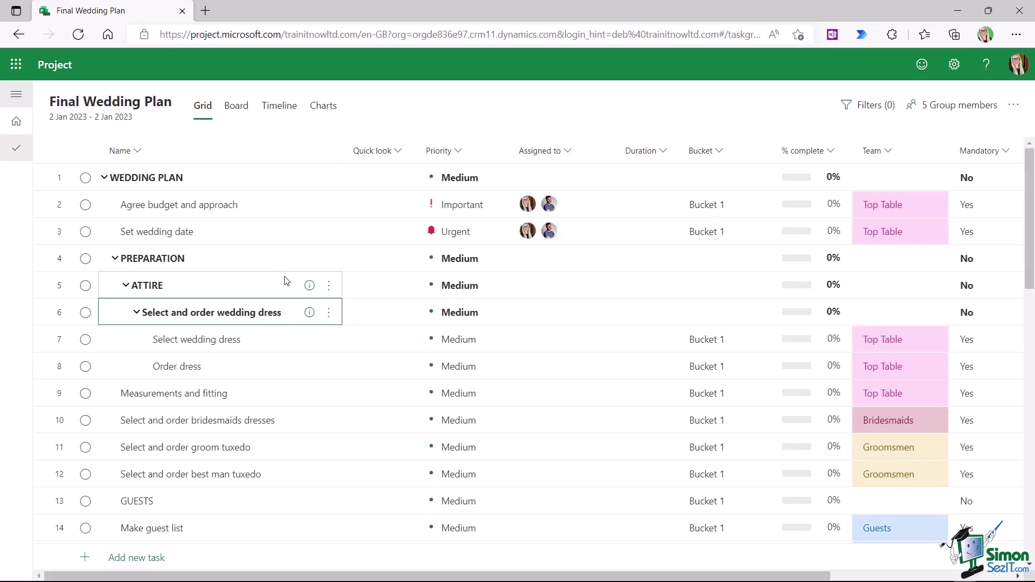
- Indent the four guest tasks, Make guest list through Book guest accommodation, under GUESTS
{"action": "scroll", "coordinate": [272, 280], "scroll_direction": "down", "scroll_amount": 4}
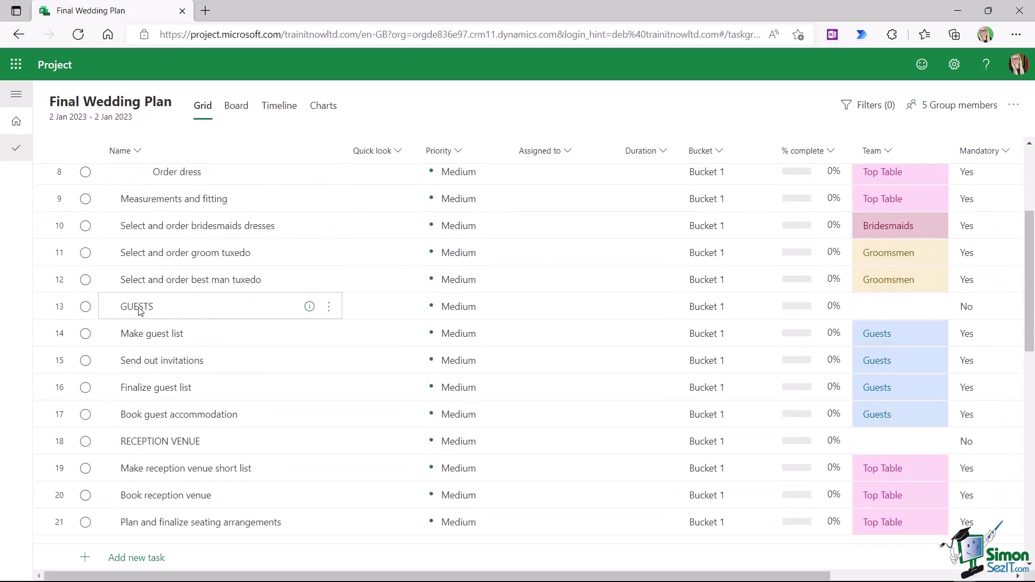
{"action": "left_click", "coordinate": [60, 335]}
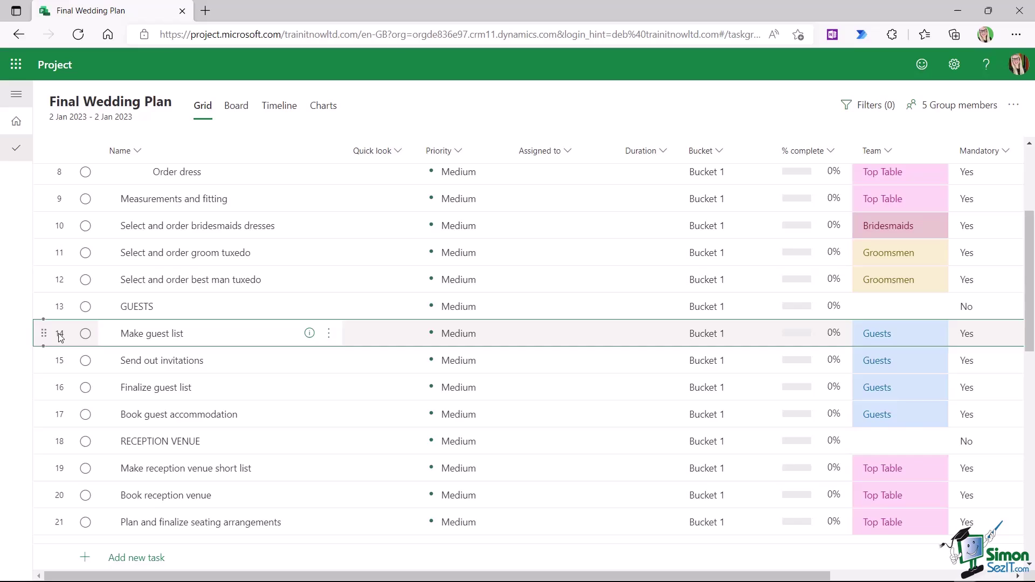
{"action": "left_click", "coordinate": [60, 415], "text": "shift"}
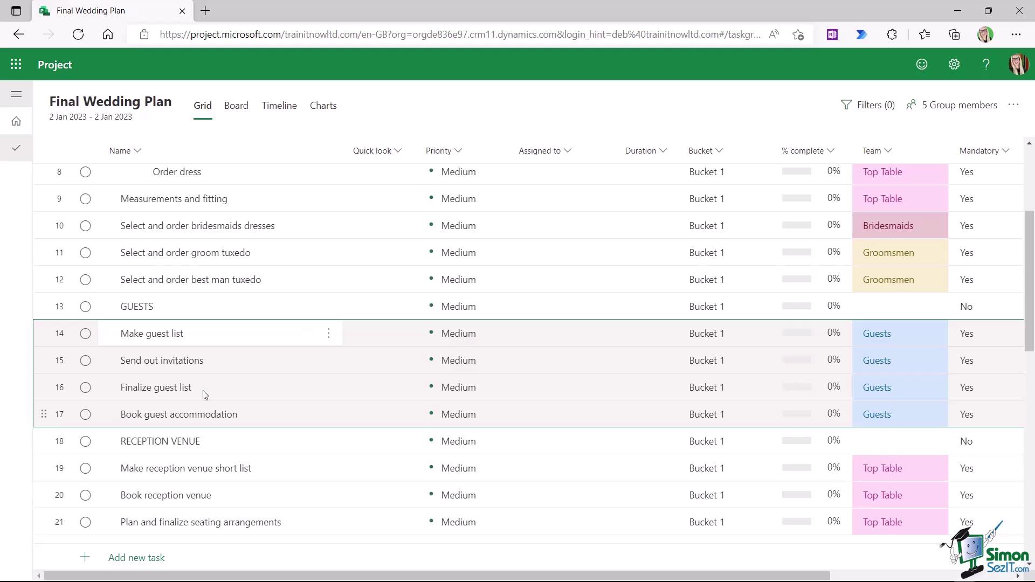
{"action": "left_click", "coordinate": [328, 334]}
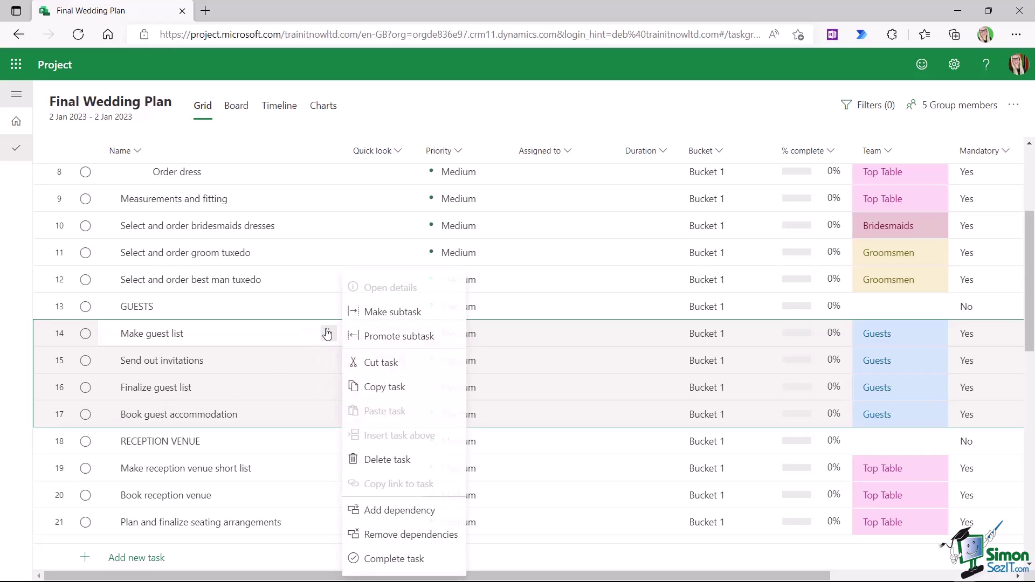
{"action": "left_click", "coordinate": [388, 313]}
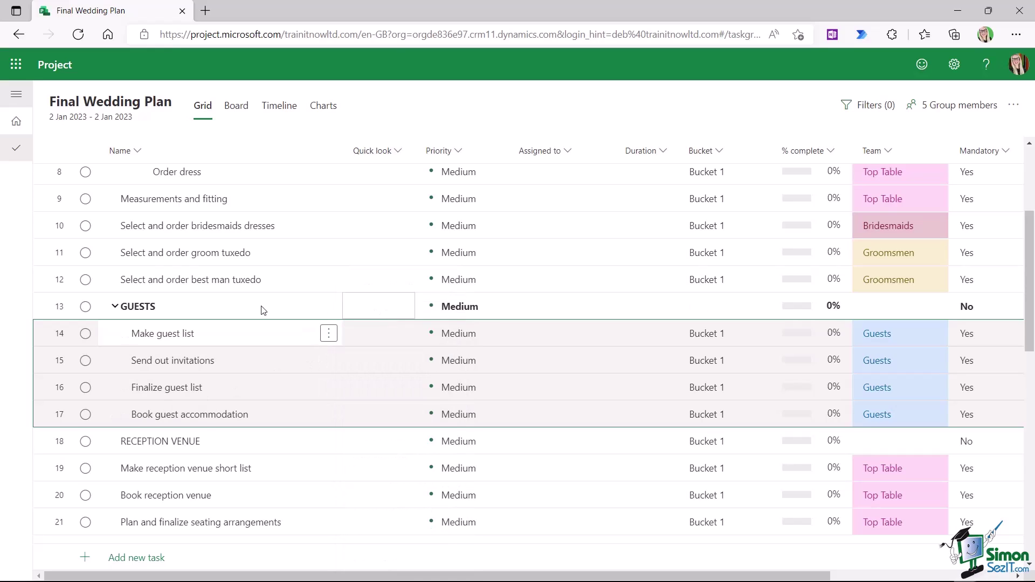
{"action": "left_click", "coordinate": [328, 334]}
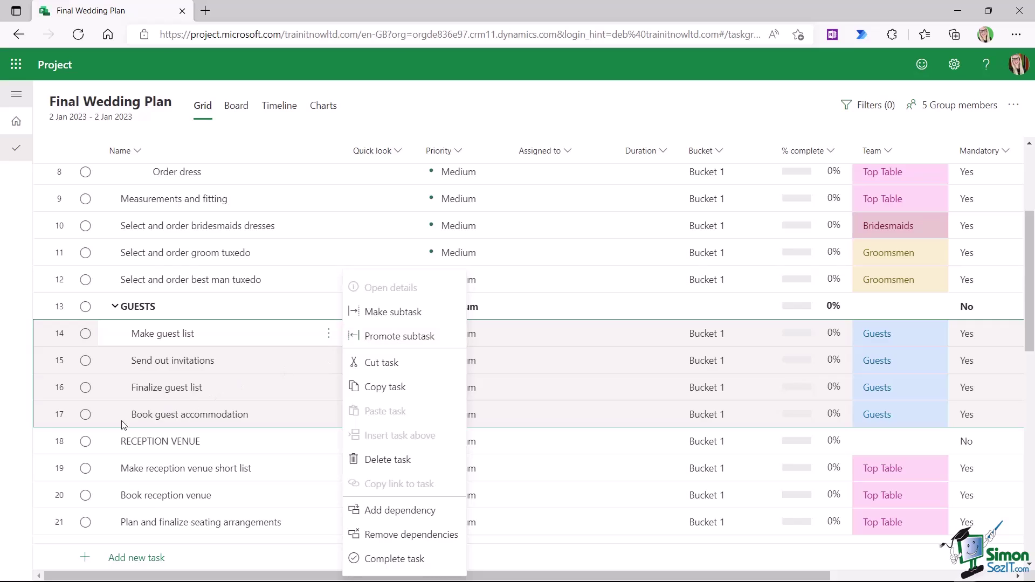
- Indent the reception venue tasks in rows 19–21 under RECEPTION VENUE
{"action": "left_click", "coordinate": [62, 445]}
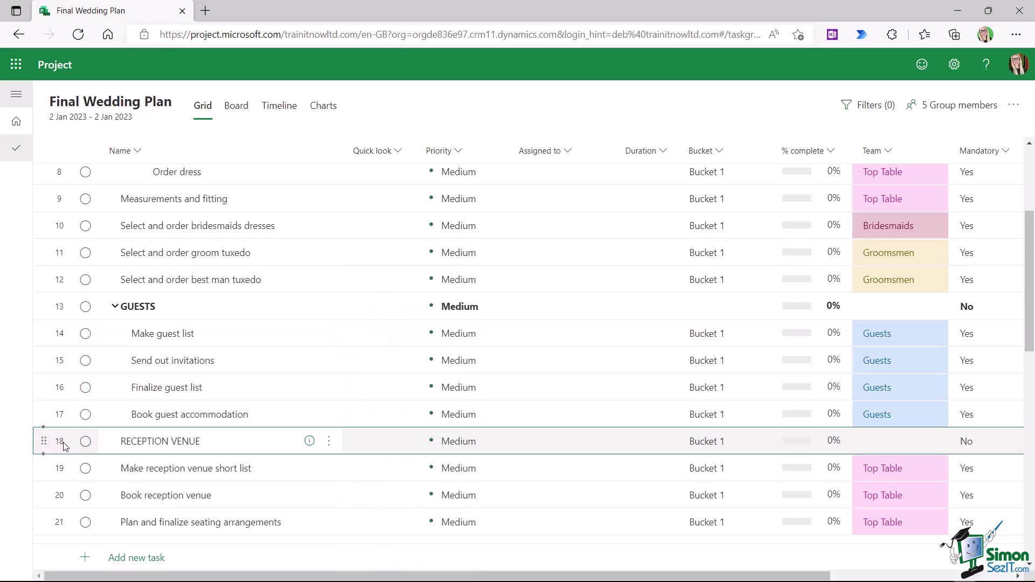
{"action": "scroll", "coordinate": [70, 445], "scroll_direction": "down", "scroll_amount": 3}
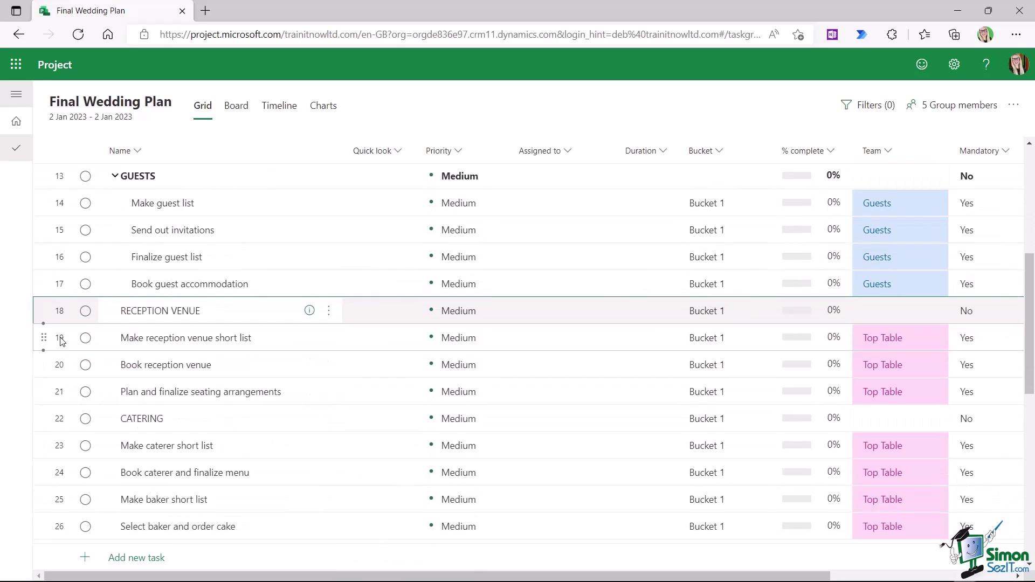
{"action": "left_click", "coordinate": [61, 339]}
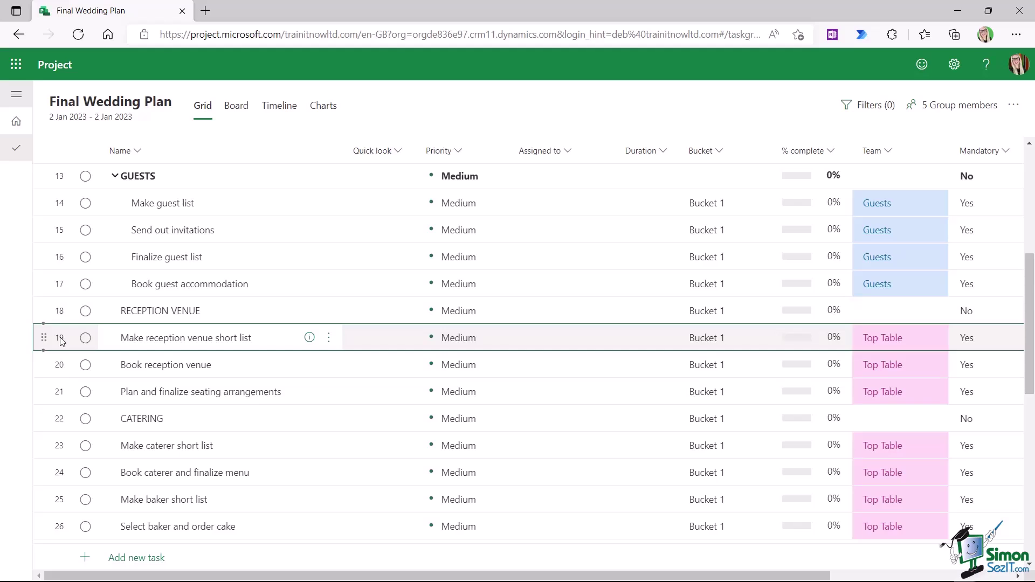
{"action": "left_click", "coordinate": [60, 396], "text": "shift"}
{"action": "left_click", "coordinate": [328, 337]}
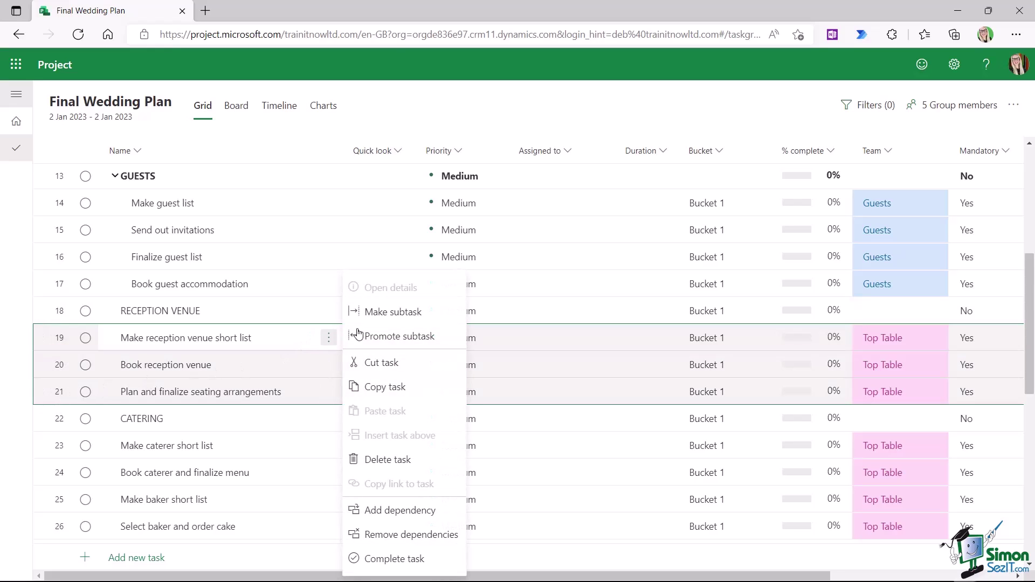
{"action": "left_click", "coordinate": [397, 313]}
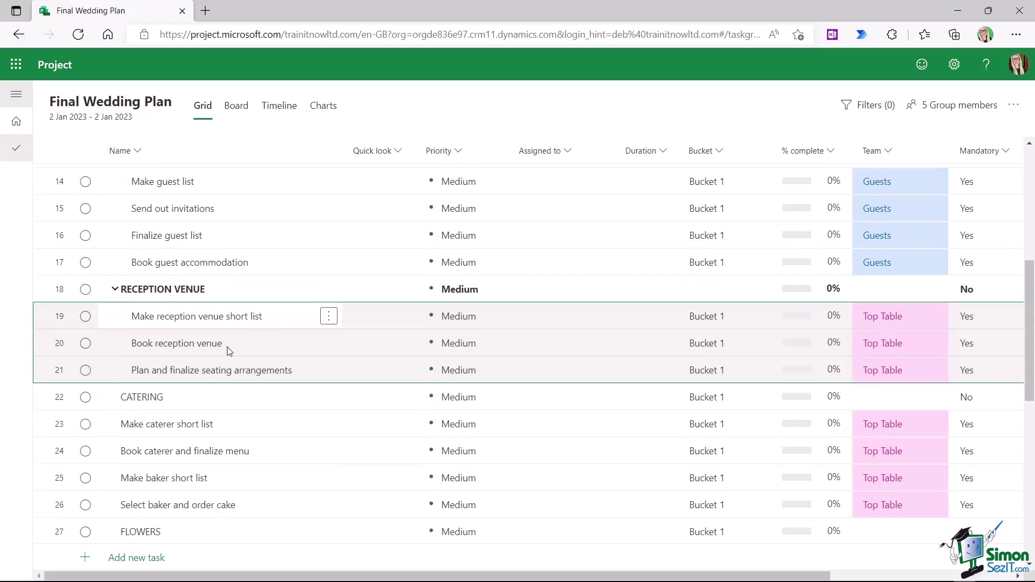
{"action": "scroll", "coordinate": [227, 351], "scroll_direction": "down", "scroll_amount": 2}
- Indent the caterer tasks in rows 23–26 under CATERING
{"action": "left_click", "coordinate": [61, 319]}
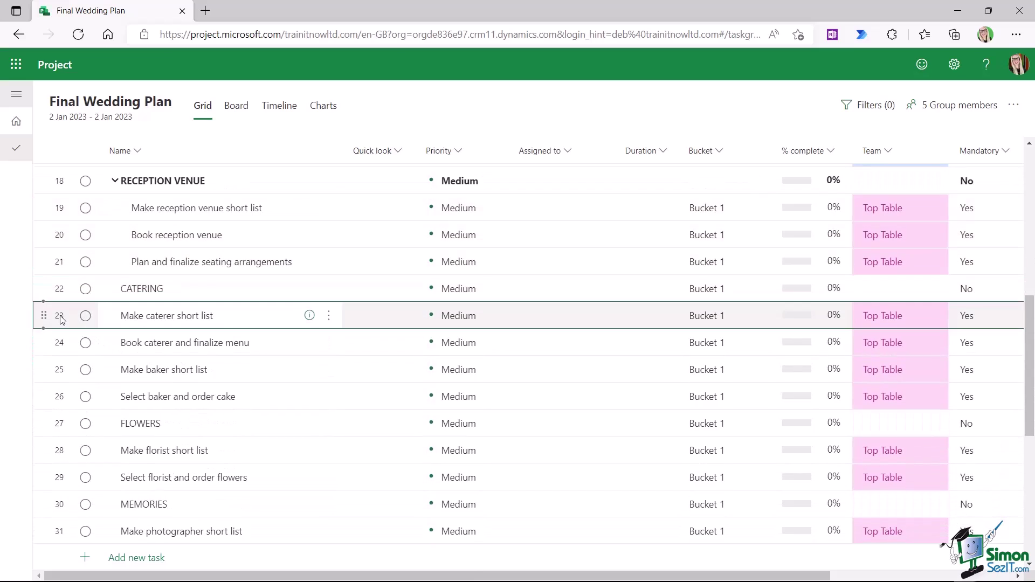
{"action": "left_click", "coordinate": [62, 399], "text": "shift"}
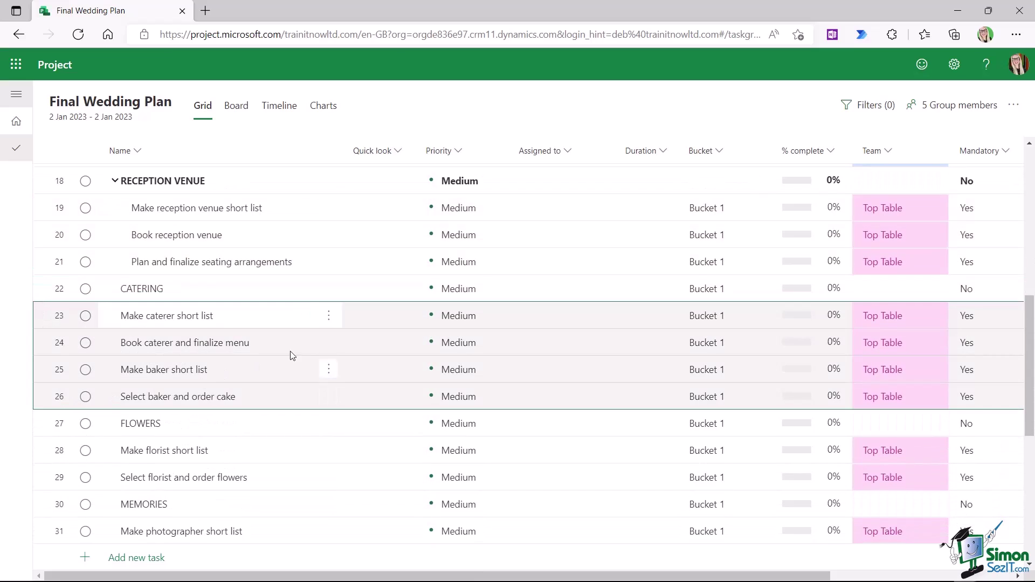
{"action": "left_click", "coordinate": [329, 315]}
{"action": "left_click", "coordinate": [382, 312]}
- Indent the florist tasks in rows 28–29 under FLOWERS
{"action": "scroll", "coordinate": [184, 394], "scroll_direction": "down", "scroll_amount": 2}
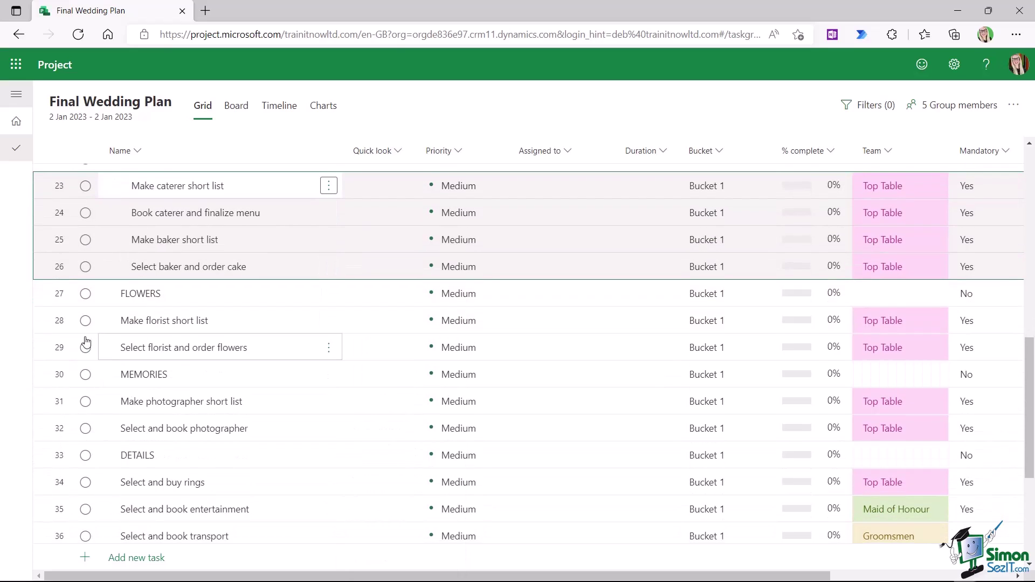
{"action": "left_click", "coordinate": [58, 321]}
{"action": "left_click", "coordinate": [61, 352], "text": "shift"}
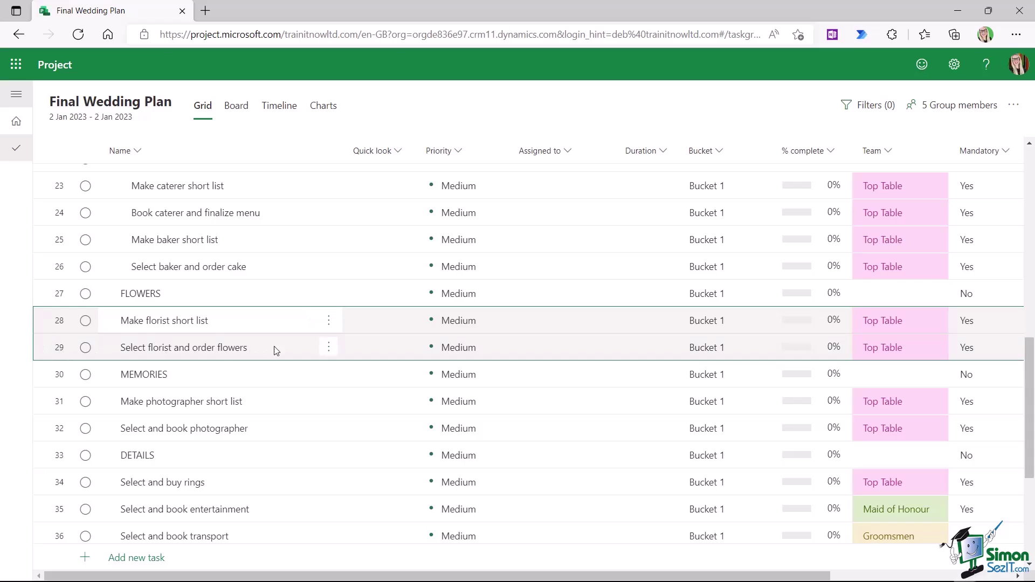
{"action": "left_click", "coordinate": [329, 321]}
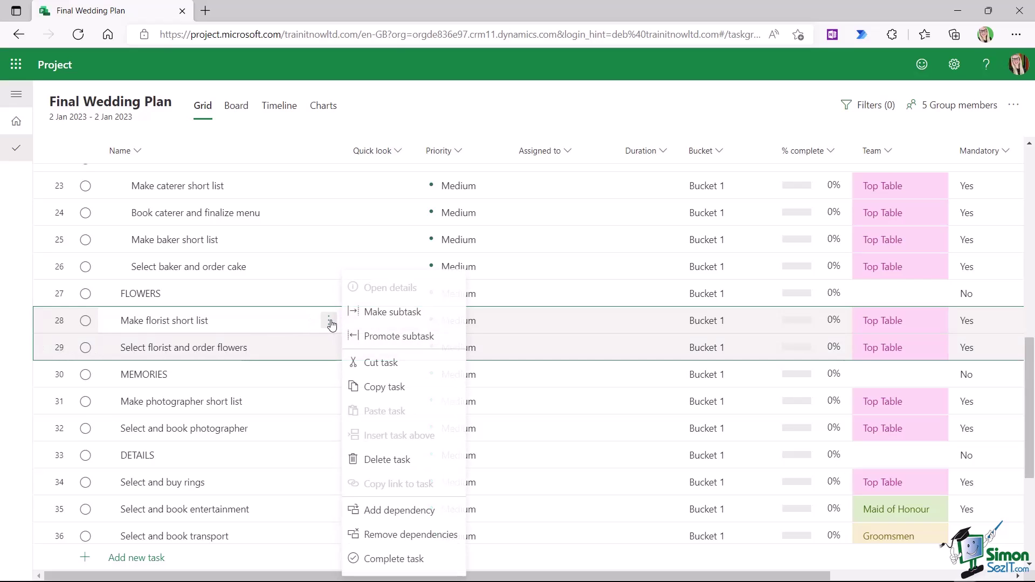
{"action": "left_click", "coordinate": [384, 321]}
- Indent the photographer tasks in rows 31–32 under MEMORIES
{"action": "scroll", "coordinate": [244, 355], "scroll_direction": "down", "scroll_amount": 1}
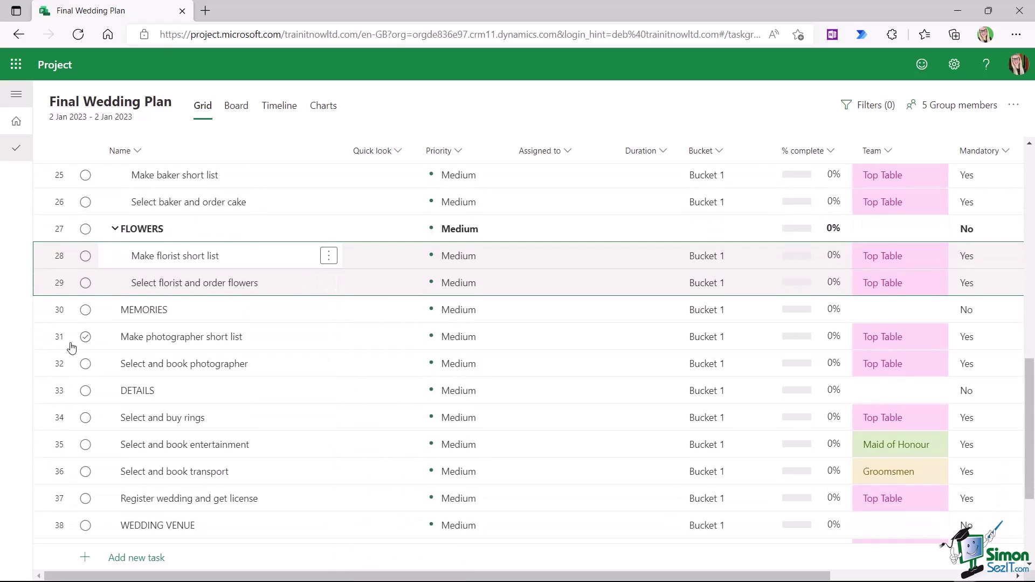
{"action": "left_click", "coordinate": [60, 337]}
{"action": "left_click", "coordinate": [59, 365], "text": "shift"}
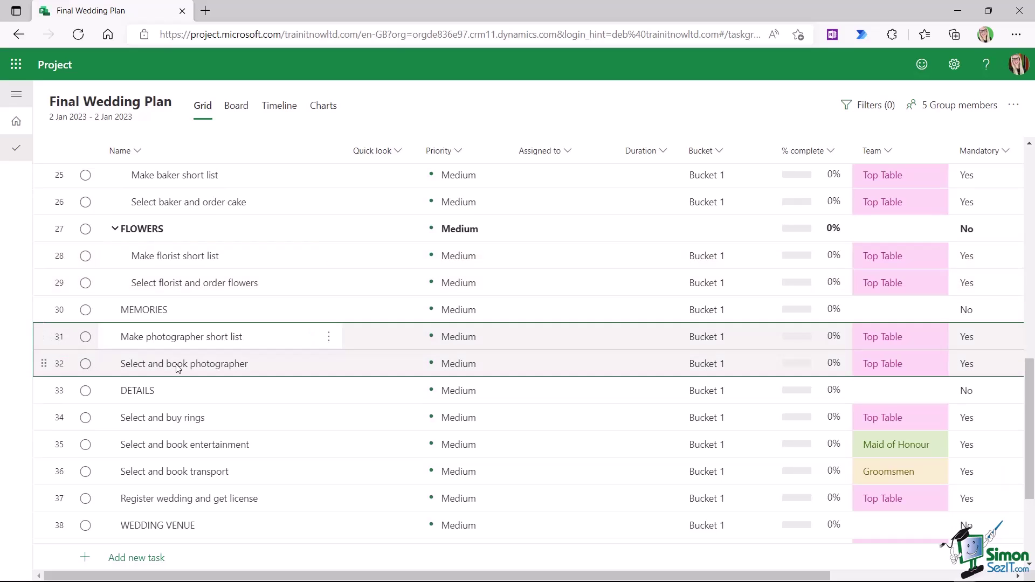
{"action": "left_click", "coordinate": [328, 337]}
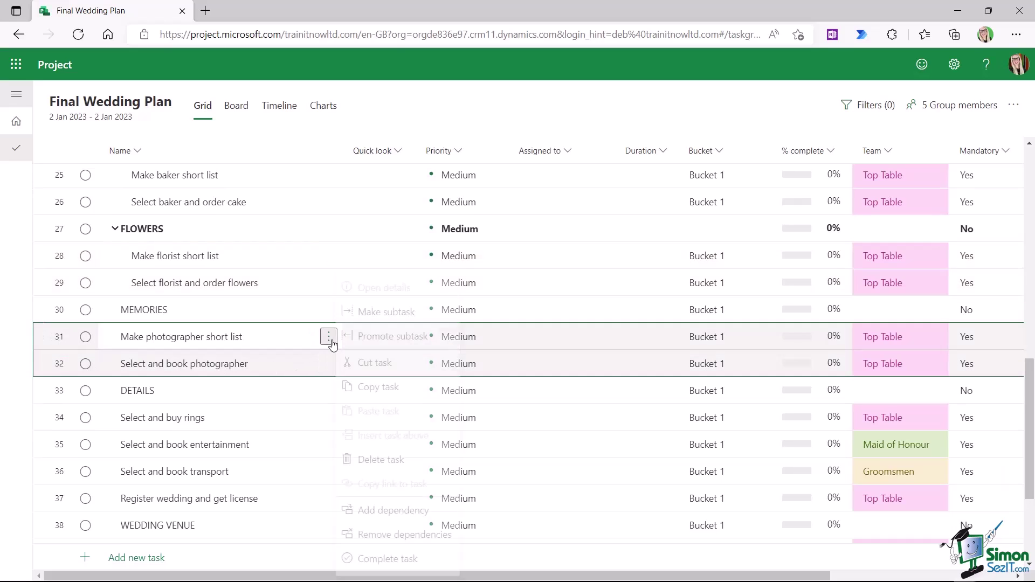
{"action": "left_click", "coordinate": [387, 313]}
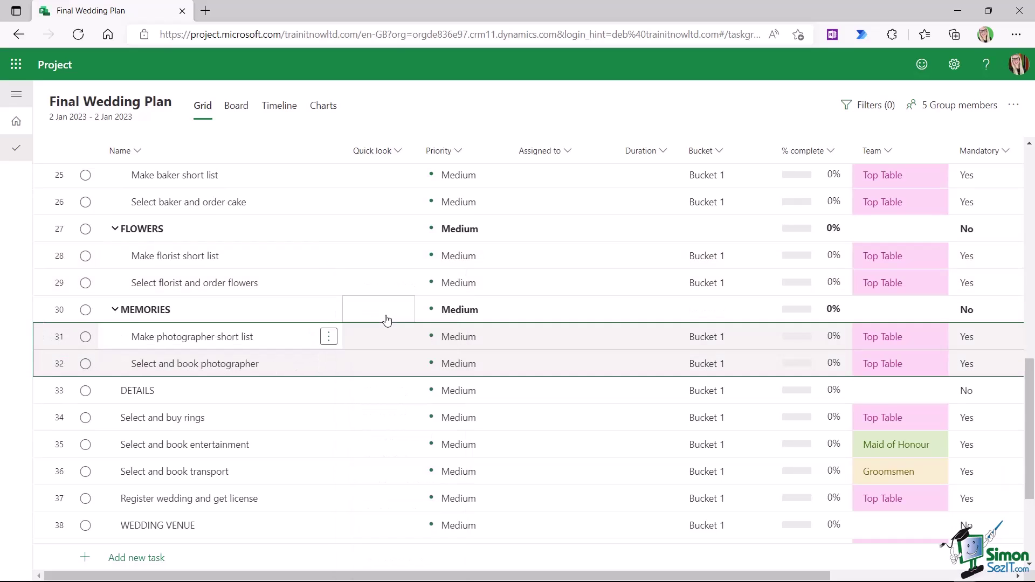
{"action": "left_click", "coordinate": [59, 419]}
{"action": "scroll", "coordinate": [88, 393], "scroll_direction": "down", "scroll_amount": 3}
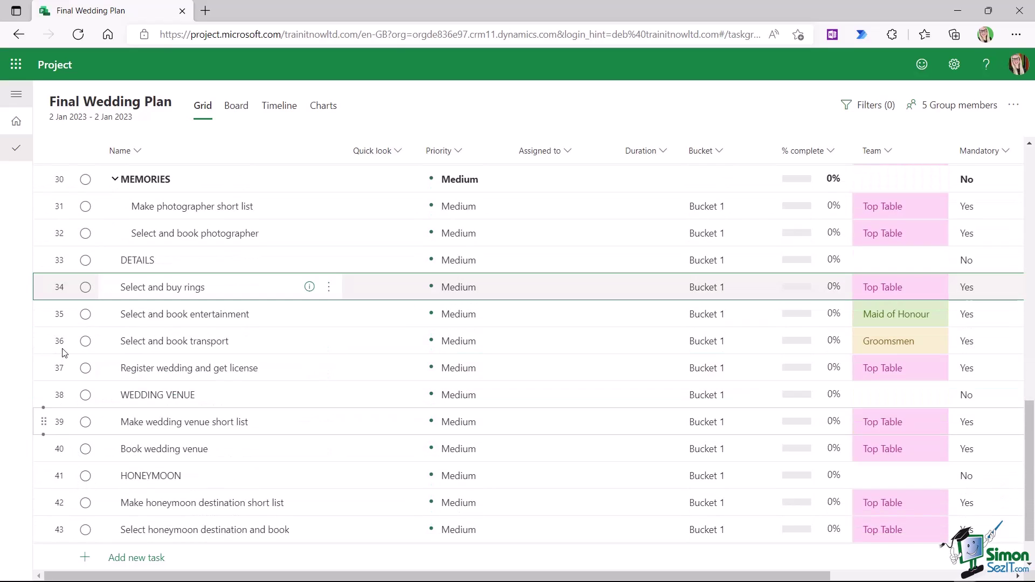
- Indent rows 34–37 under DETAILS and the wedding venue tasks in rows 39–40 under WEDDING VENUE
{"action": "left_click", "coordinate": [63, 371], "text": "shift"}
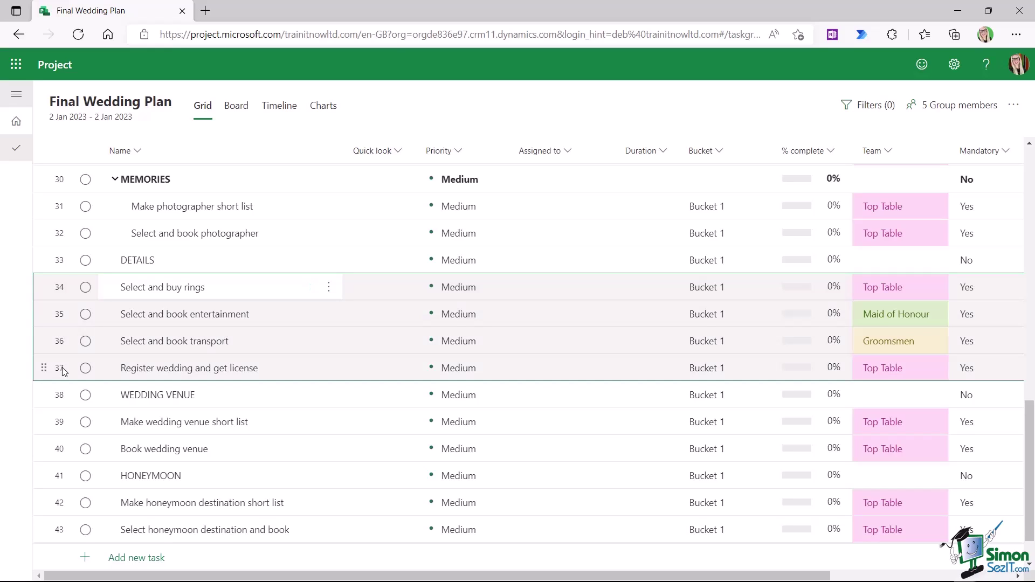
{"action": "left_click", "coordinate": [328, 287]}
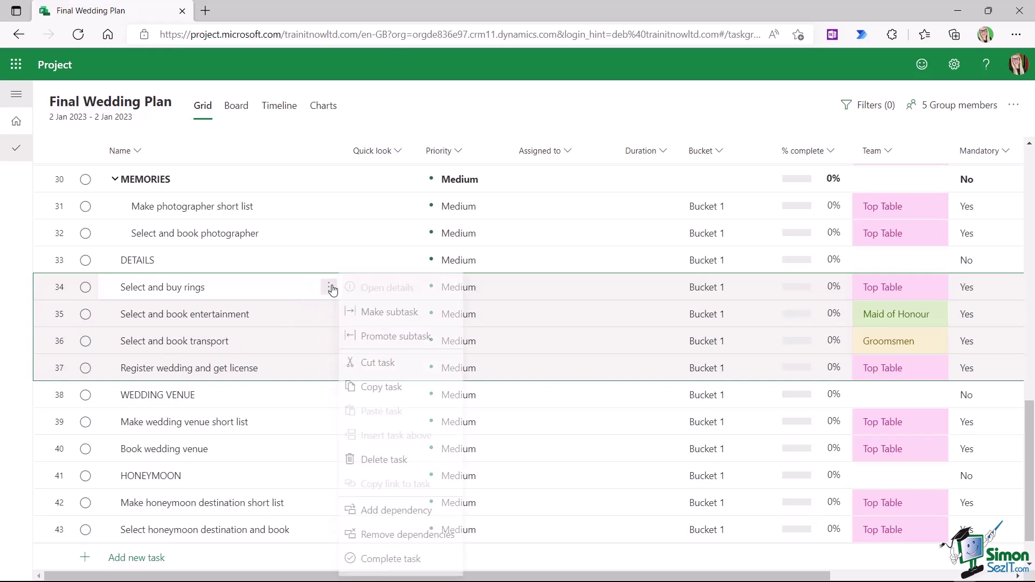
{"action": "left_click", "coordinate": [377, 313]}
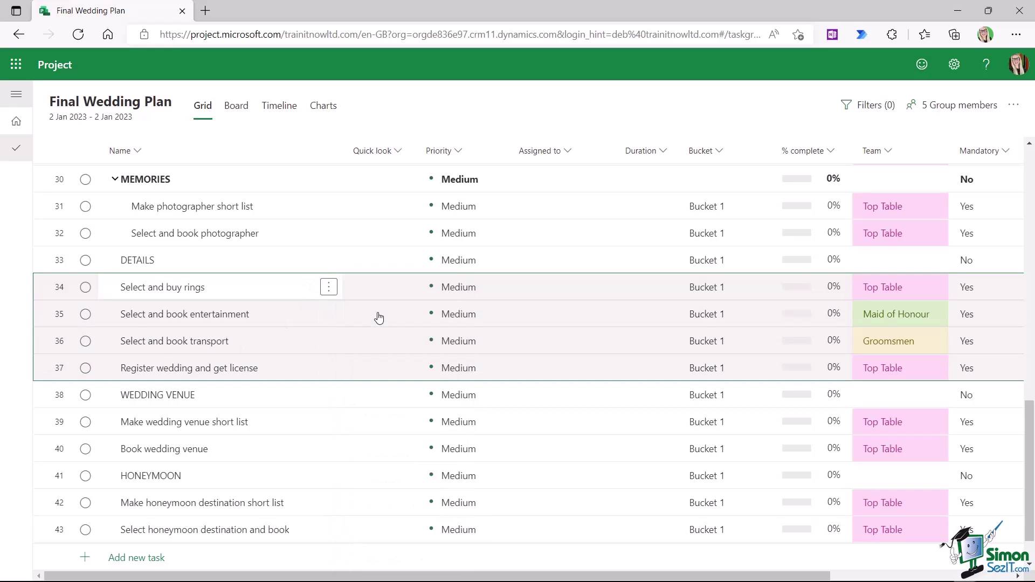
{"action": "left_click", "coordinate": [57, 424]}
{"action": "left_click", "coordinate": [67, 452], "text": "shift"}
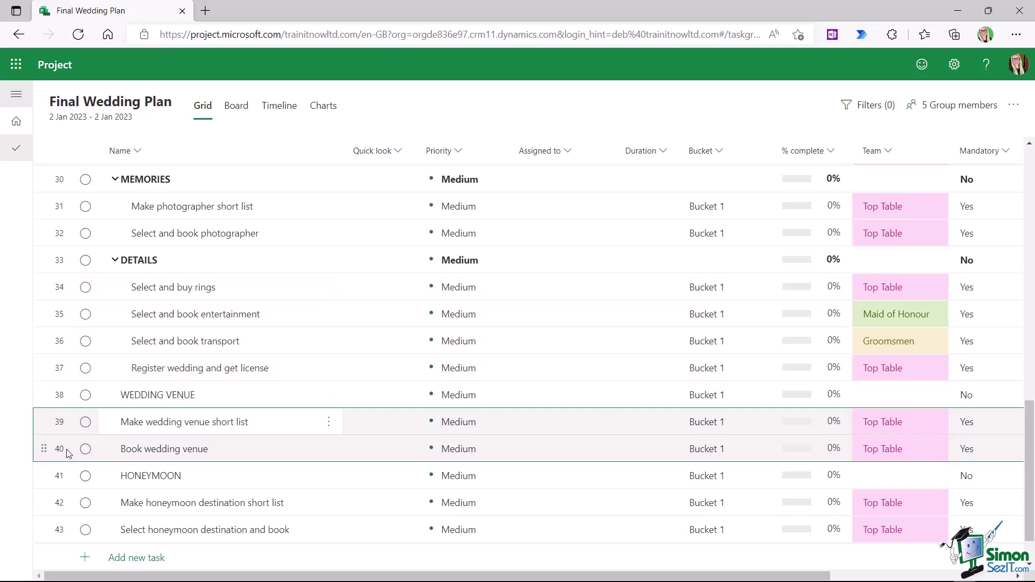
{"action": "left_click", "coordinate": [328, 422]}
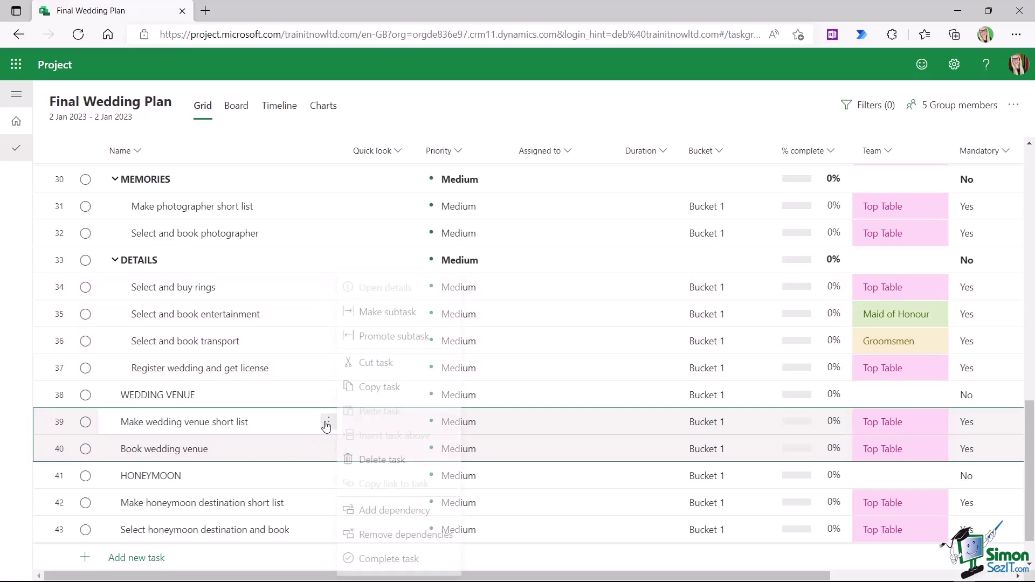
{"action": "left_click", "coordinate": [393, 313]}
- Indent the honeymoon destination tasks in rows 42–43 under HONEYMOON
{"action": "scroll", "coordinate": [162, 421], "scroll_direction": "down", "scroll_amount": 1}
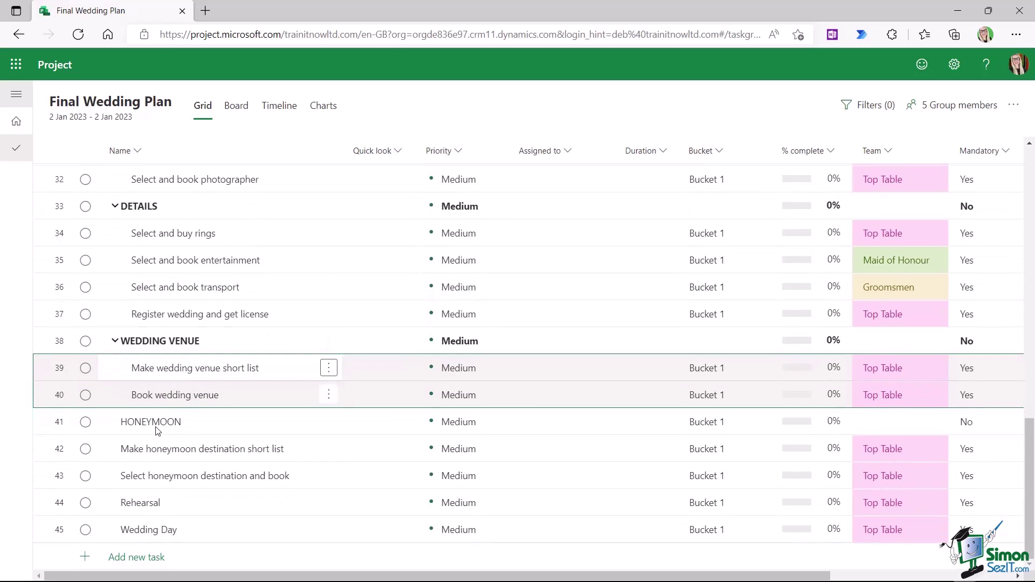
{"action": "left_click", "coordinate": [57, 452]}
{"action": "left_click", "coordinate": [64, 480], "text": "shift"}
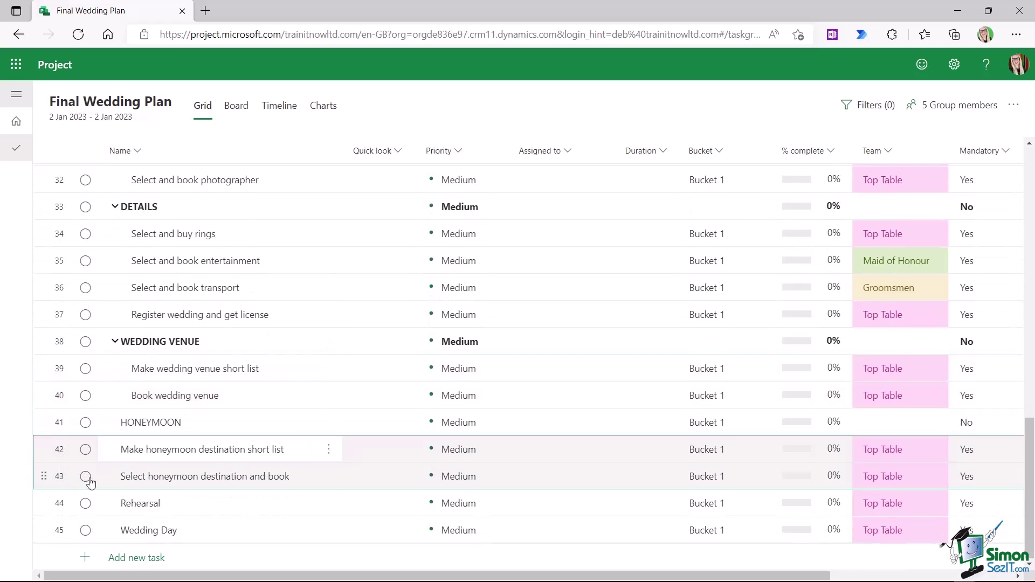
{"action": "left_click", "coordinate": [329, 449]}
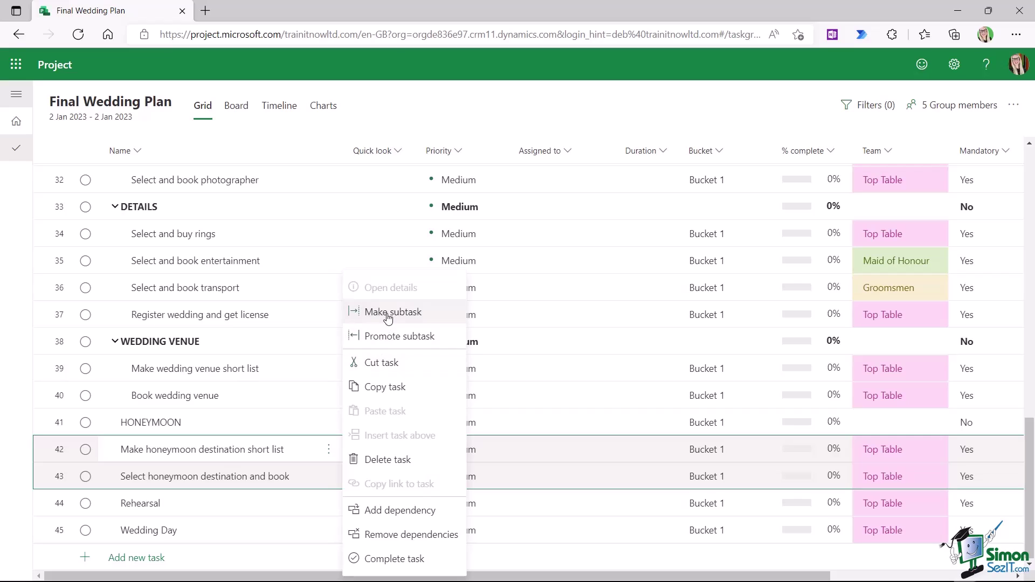
{"action": "left_click", "coordinate": [356, 311]}
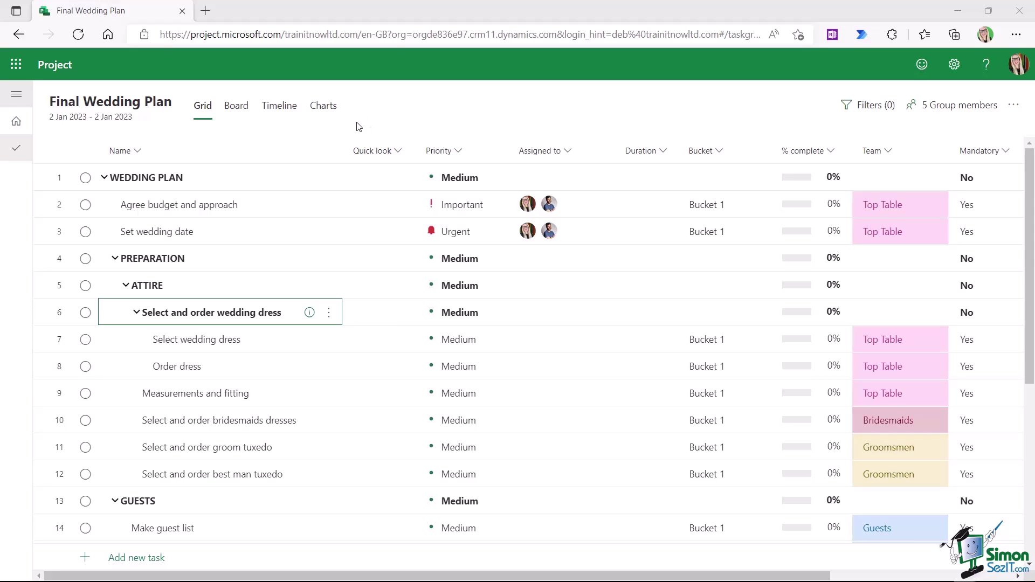
- Expand the RECEPTION VENUE section, then fold and unfold GUESTS to demonstrate collapsing sections
{"action": "scroll", "coordinate": [290, 200], "scroll_direction": "down", "scroll_amount": 6}
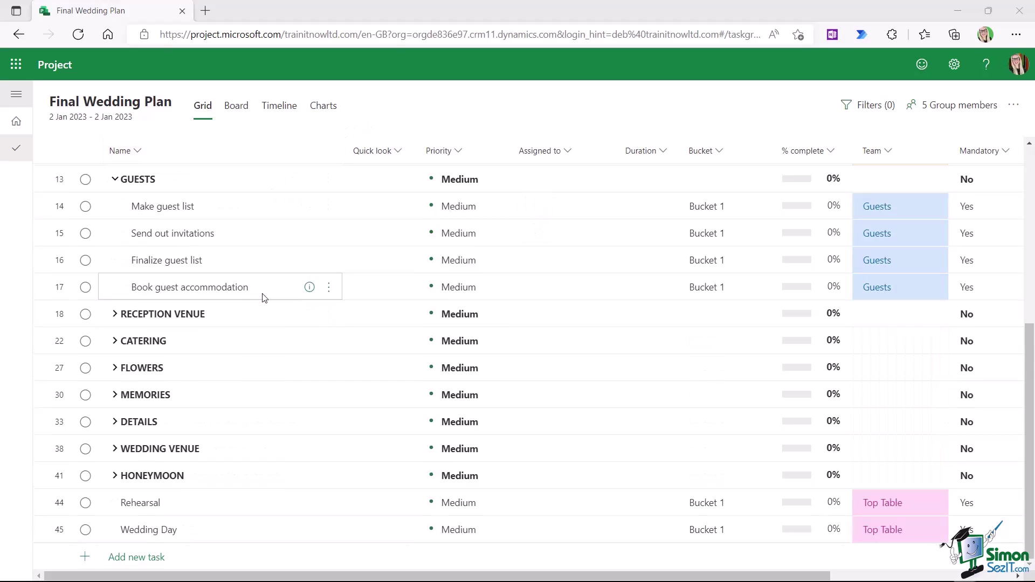
{"action": "left_click", "coordinate": [115, 315]}
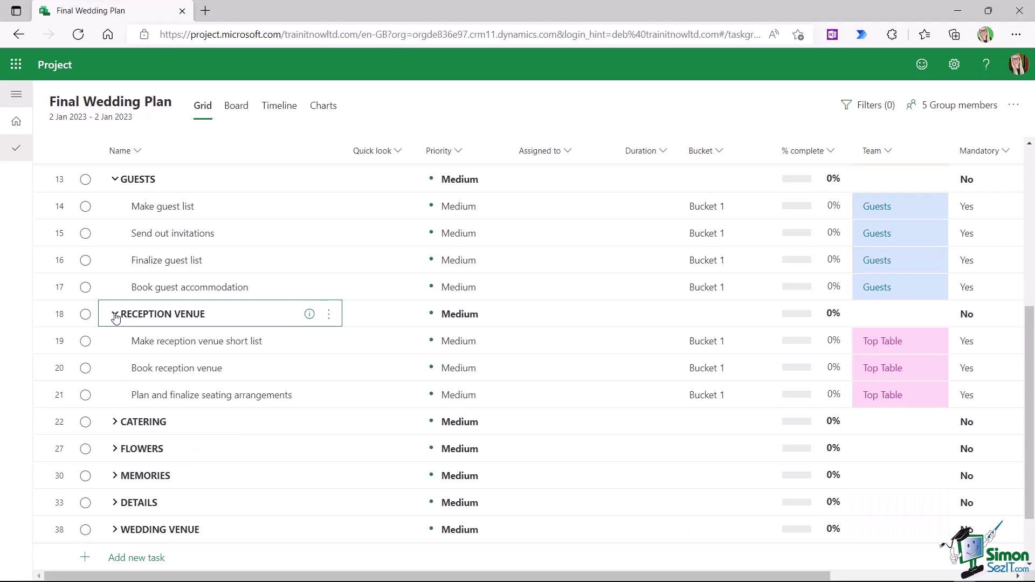
{"action": "left_click", "coordinate": [114, 179]}
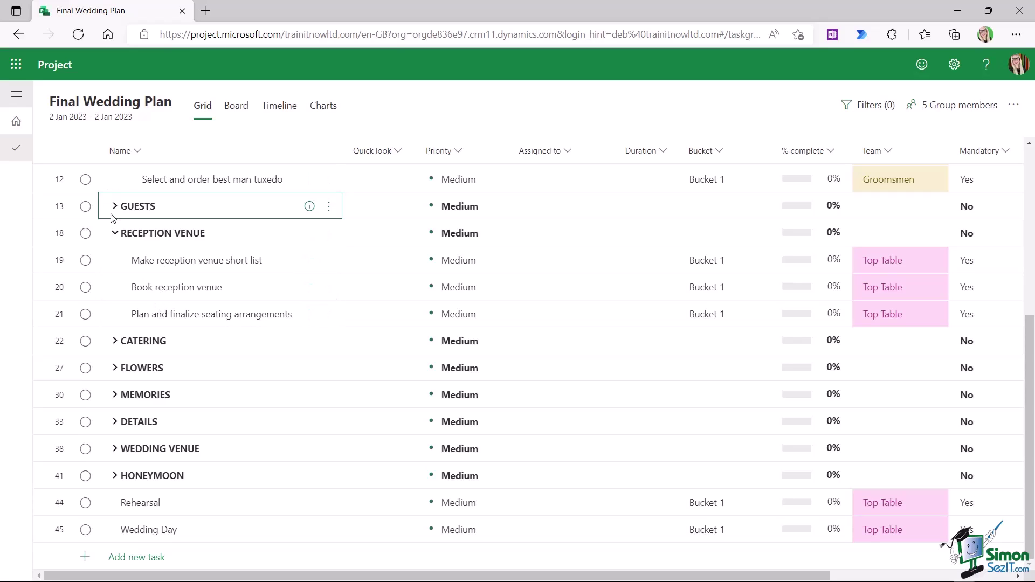
{"action": "left_click", "coordinate": [114, 206]}
{"action": "scroll", "coordinate": [216, 404], "scroll_direction": "up", "scroll_amount": 5}
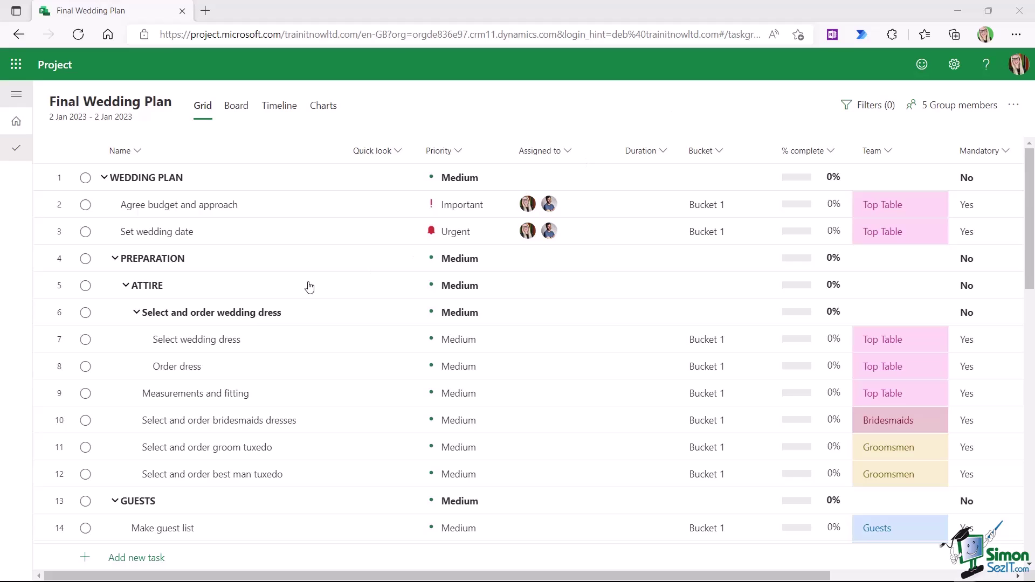
{"action": "scroll", "coordinate": [310, 286], "scroll_direction": "down", "scroll_amount": 15}
{"action": "scroll", "coordinate": [318, 286], "scroll_direction": "down", "scroll_amount": 1}
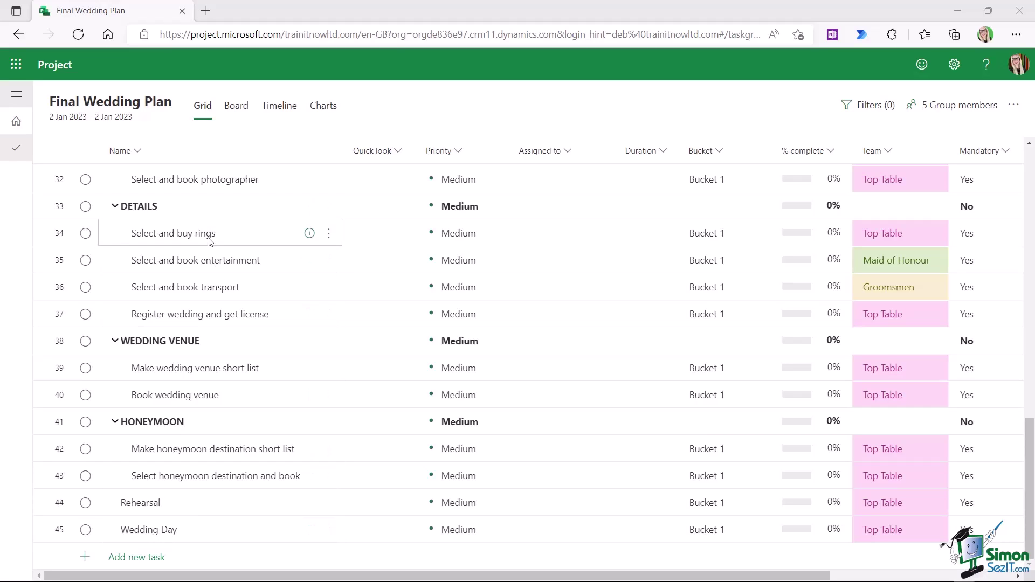
{"action": "scroll", "coordinate": [318, 334], "scroll_direction": "up", "scroll_amount": 10}
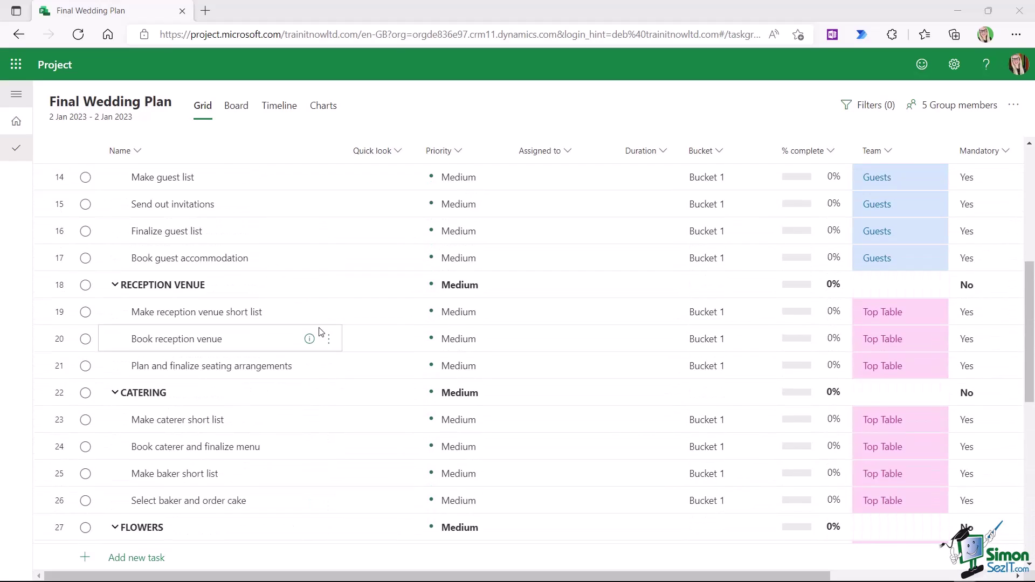
{"action": "scroll", "coordinate": [319, 331], "scroll_direction": "up", "scroll_amount": 7}
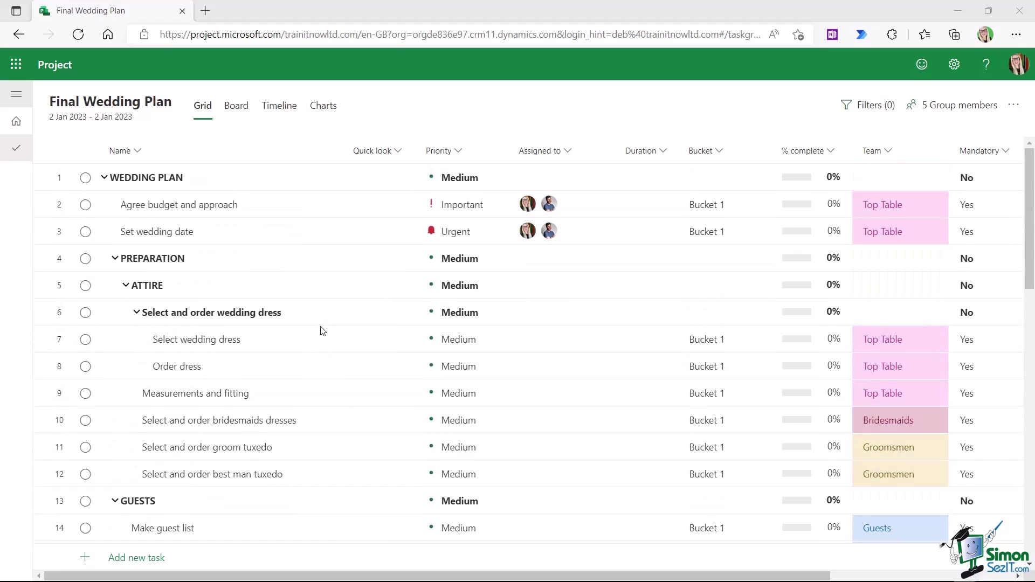
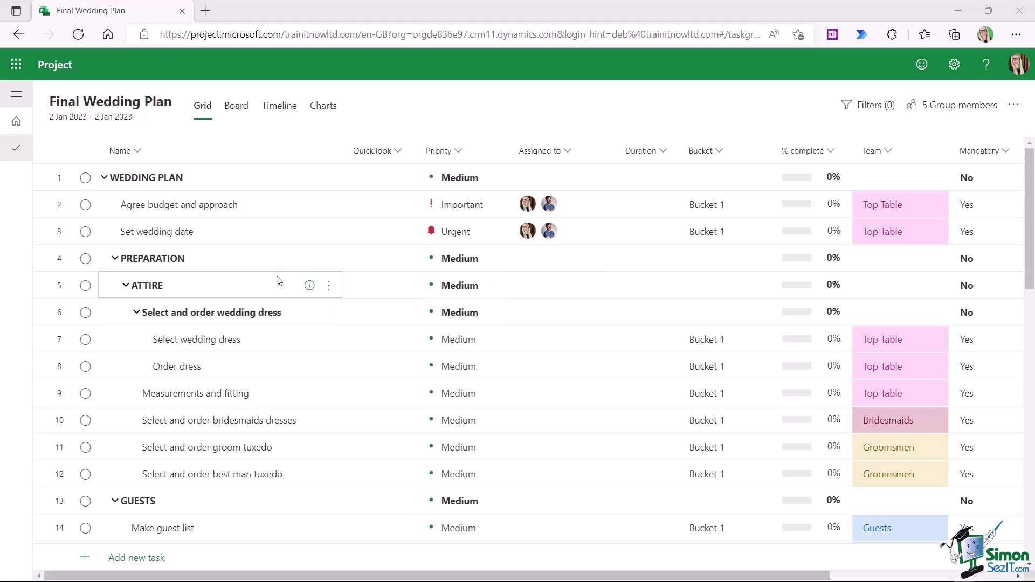
- Switch the Final Wedding Plan to Board view, with every task in Bucket 1
{"action": "left_click", "coordinate": [234, 107]}
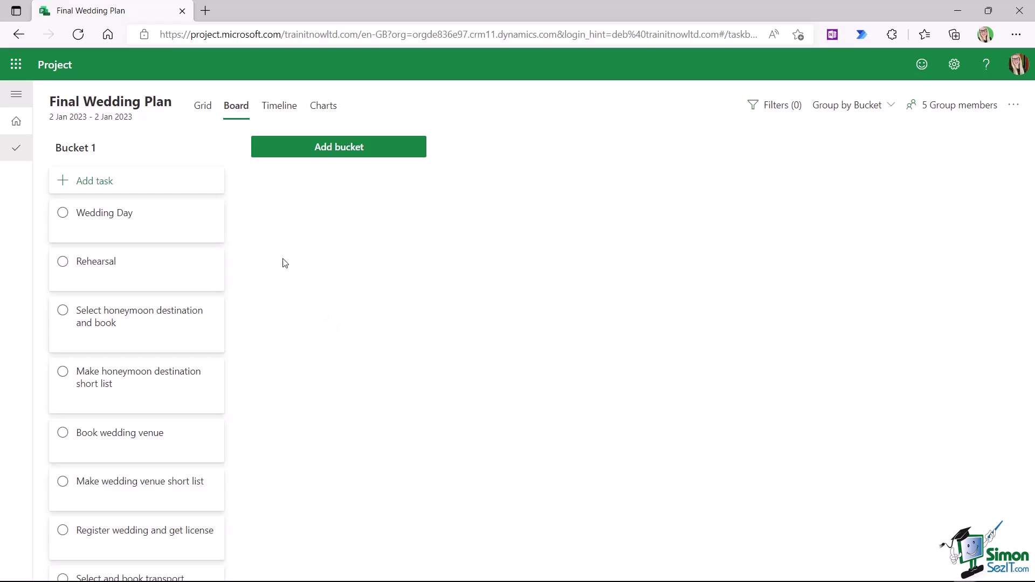
- Scroll through the plan's timeline chart, then go back to the grid of task columns
{"action": "left_click", "coordinate": [278, 110]}
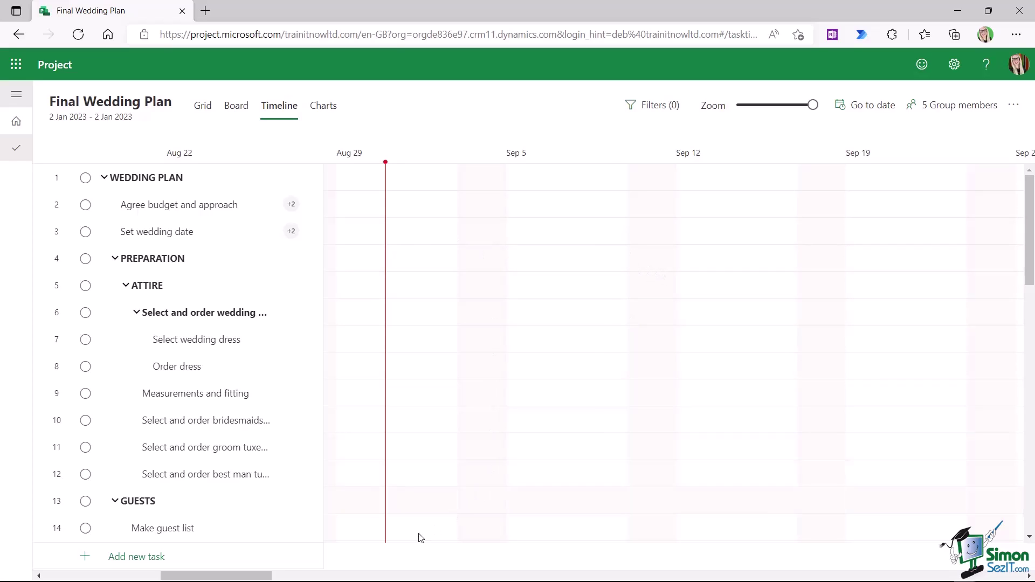
{"action": "left_click_drag", "start_coordinate": [260, 576], "coordinate": [397, 575]}
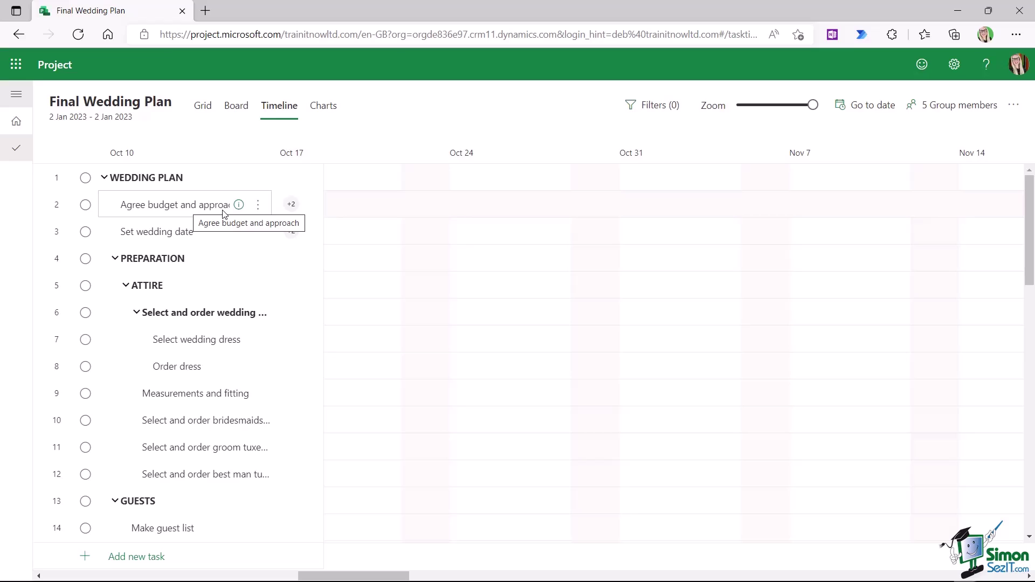
{"action": "left_click", "coordinate": [204, 107]}
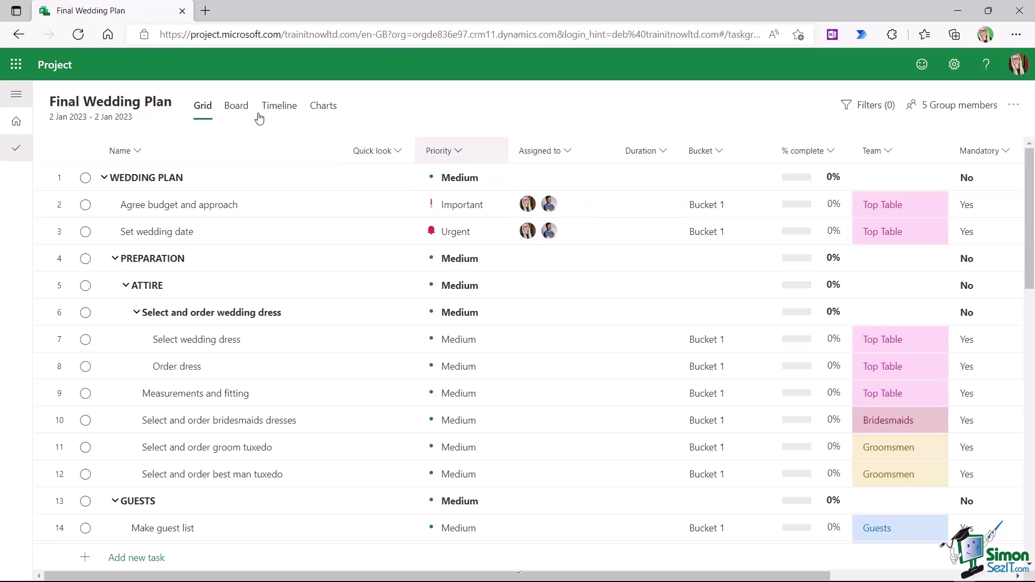
- In the timeline, set Agree budget and approach to 7 days, running 2–10 January 2023
{"action": "left_click", "coordinate": [277, 112]}
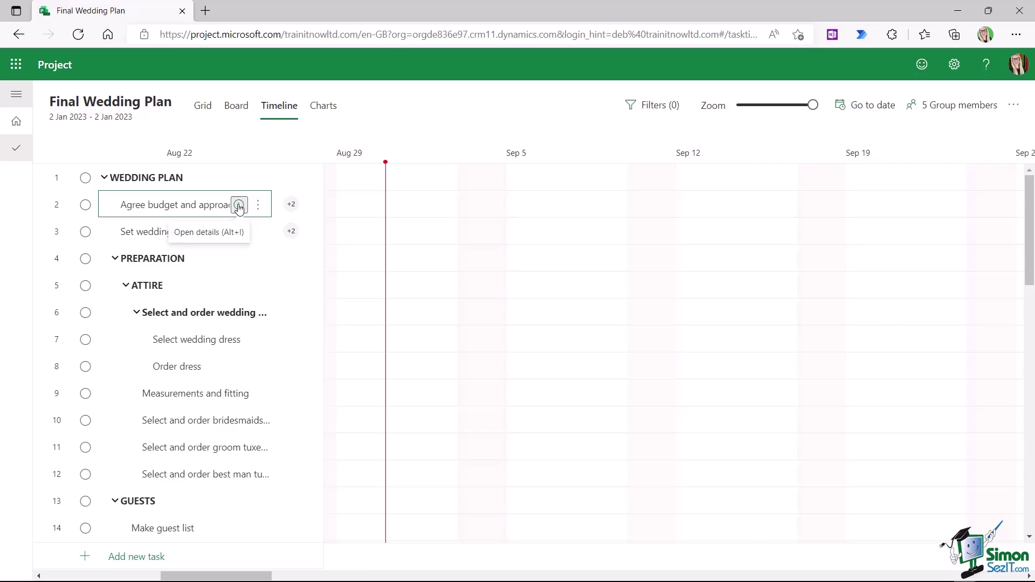
{"action": "left_click", "coordinate": [239, 207]}
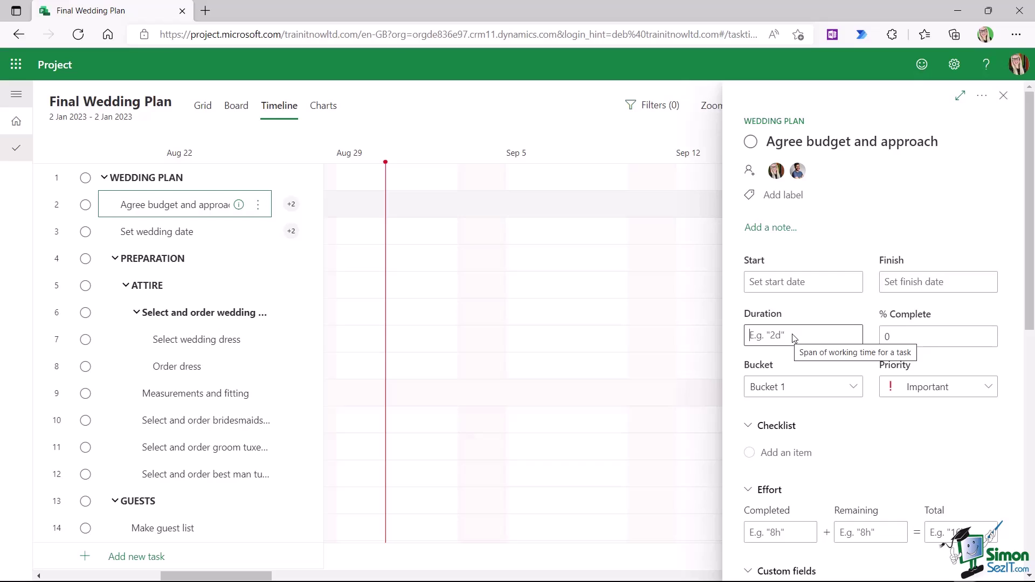
{"action": "left_click", "coordinate": [795, 338]}
{"action": "type", "text": "7d"}
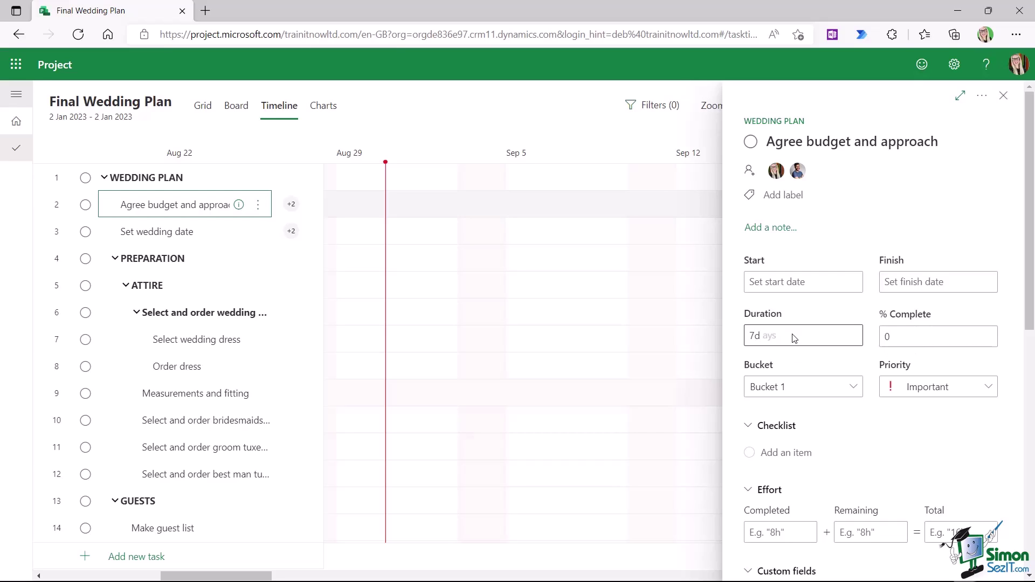
{"action": "key", "text": "BackSpace"}
{"action": "type", "text": "w"}
{"action": "key", "text": "BackSpace"}
{"action": "type", "text": "h"}
{"action": "key", "text": "BackSpace"}
{"action": "type", "text": "d"}
{"action": "key", "text": "Tab"}
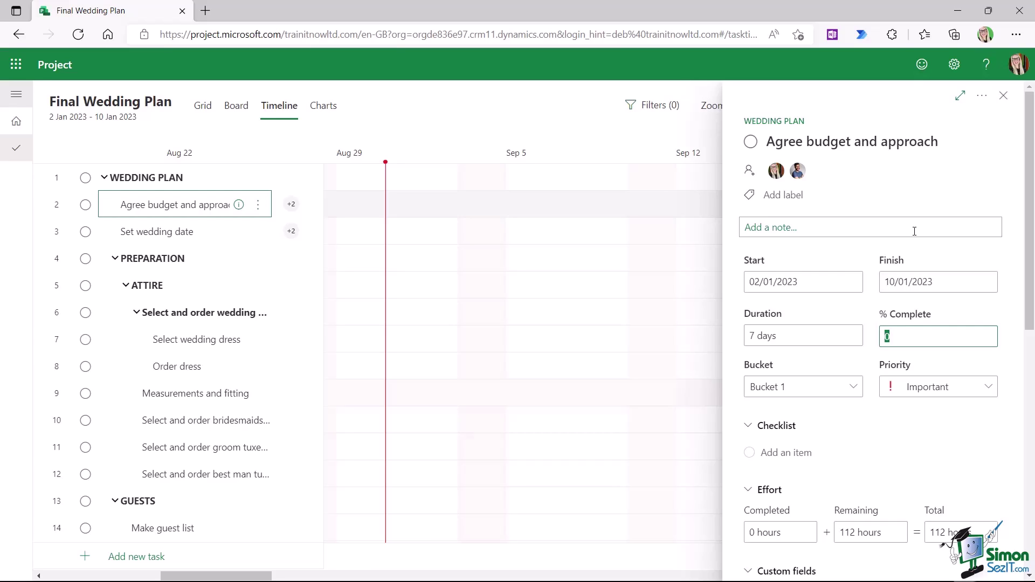
{"action": "left_click", "coordinate": [1003, 95]}
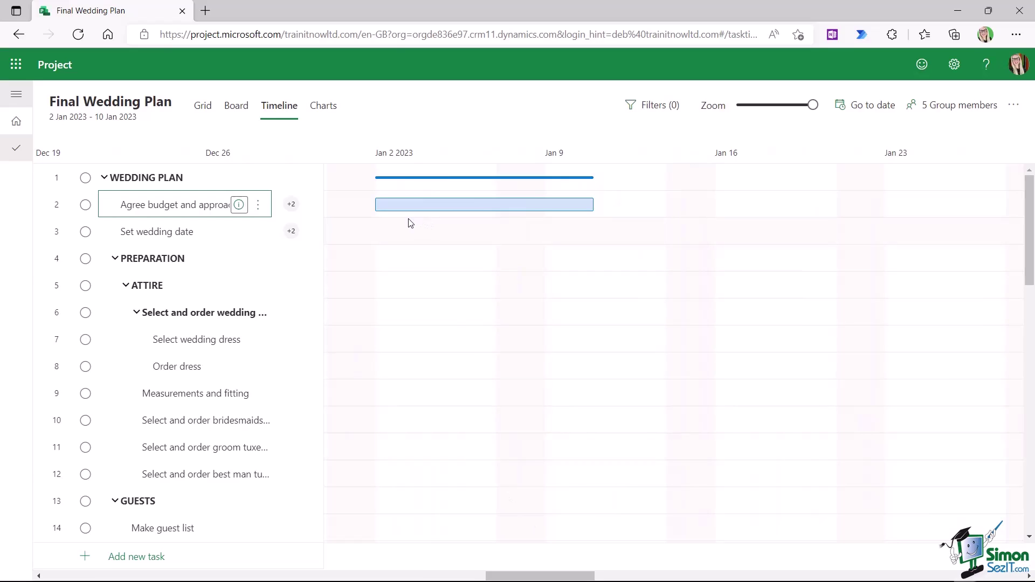
{"action": "mouse_move", "coordinate": [410, 213]}
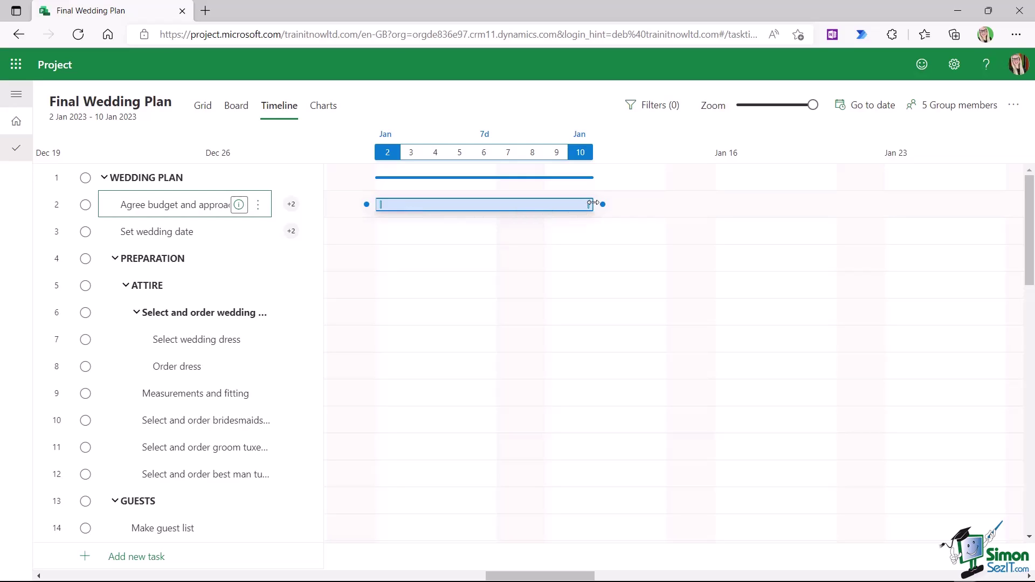
{"action": "mouse_move", "coordinate": [592, 204]}
{"action": "left_mouse_down"}
{"action": "mouse_move", "coordinate": [466, 208]}
{"action": "mouse_move", "coordinate": [593, 206]}
{"action": "left_mouse_up"}
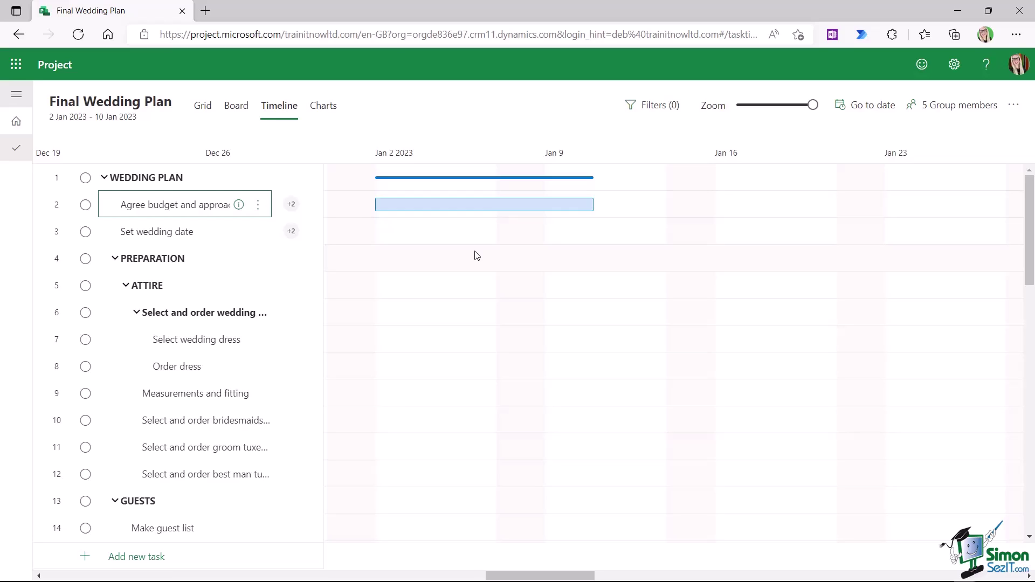
{"action": "left_click", "coordinate": [206, 111]}
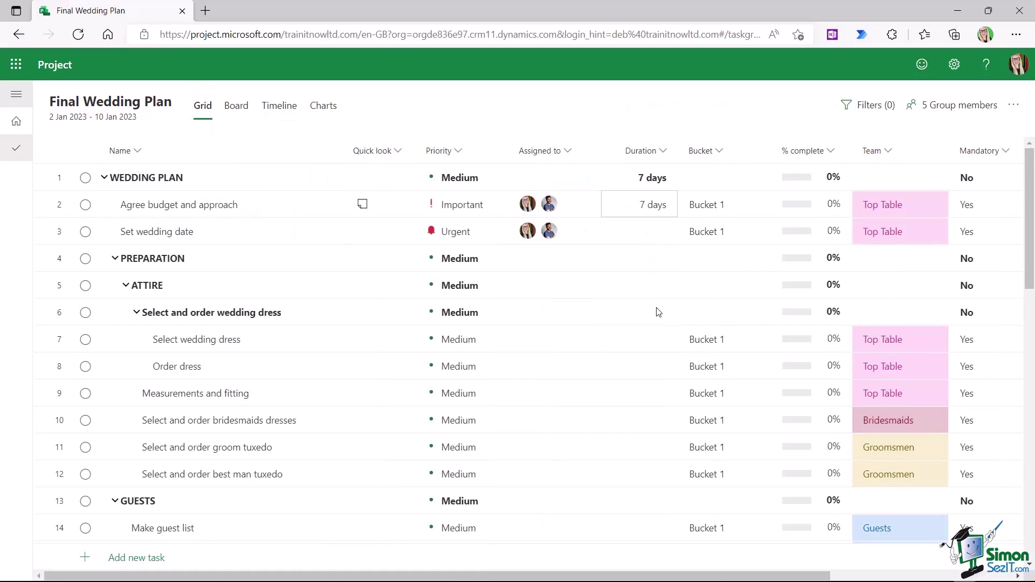
{"action": "left_click", "coordinate": [278, 110]}
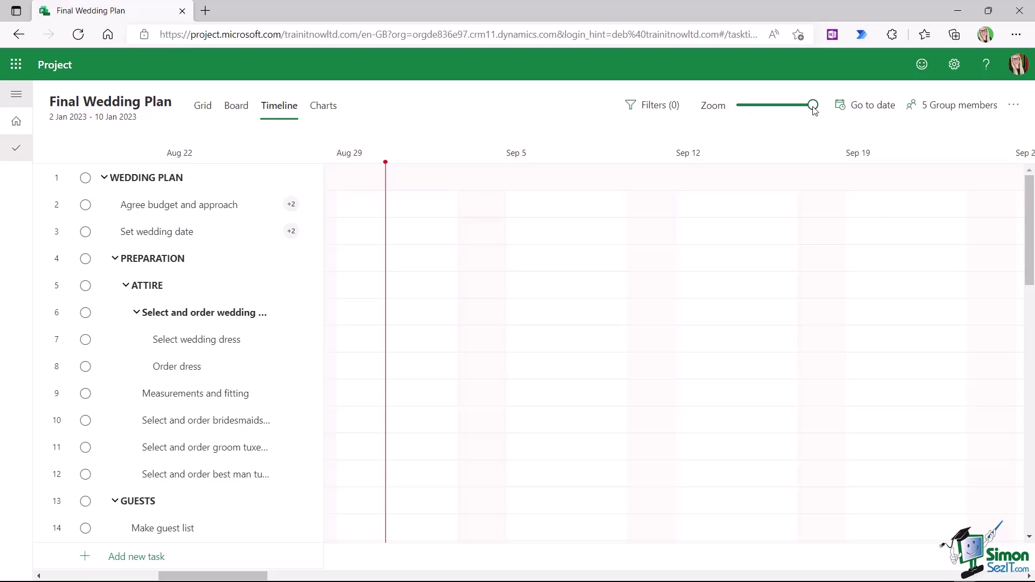
- Zoom the timeline out to months and scroll right to January 2023
{"action": "left_click_drag", "start_coordinate": [813, 105], "coordinate": [745, 109]}
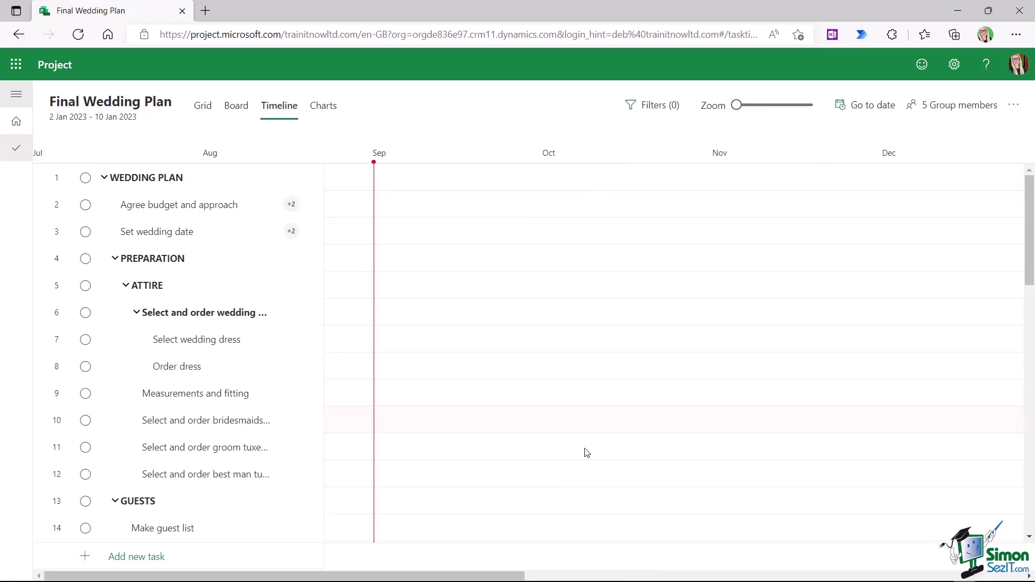
{"action": "scroll", "coordinate": [588, 453], "scroll_direction": "right", "scroll_amount": 10}
{"action": "scroll", "coordinate": [521, 328], "scroll_direction": "right", "scroll_amount": 3}
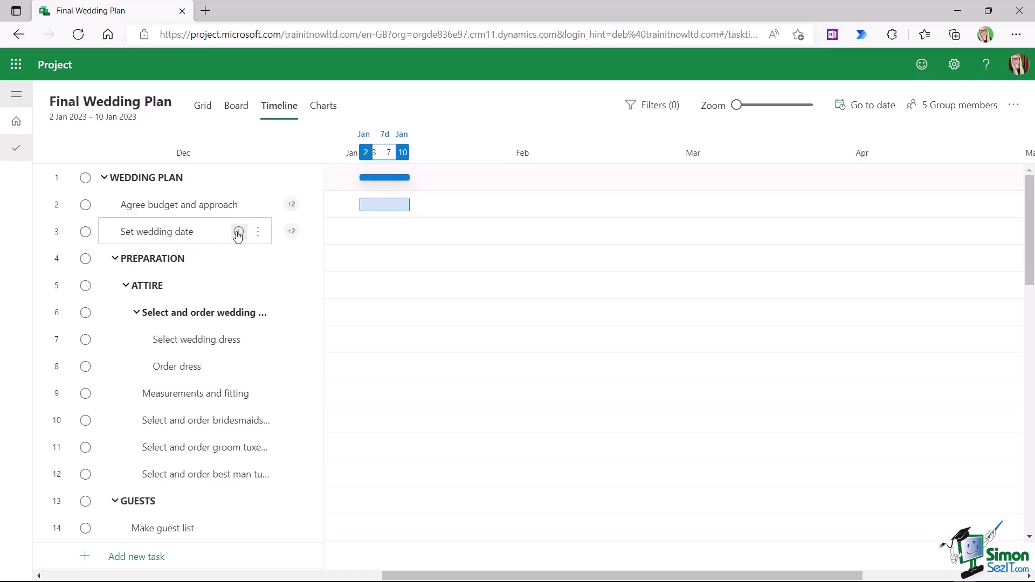
- Give Set wedding date a 1-day duration
{"action": "left_click", "coordinate": [239, 232]}
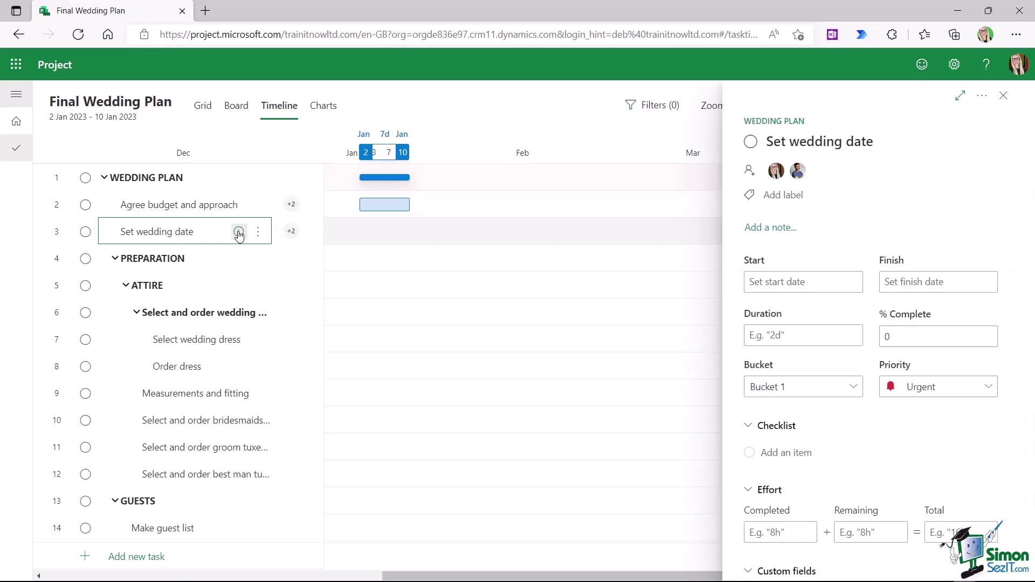
{"action": "left_click", "coordinate": [757, 339]}
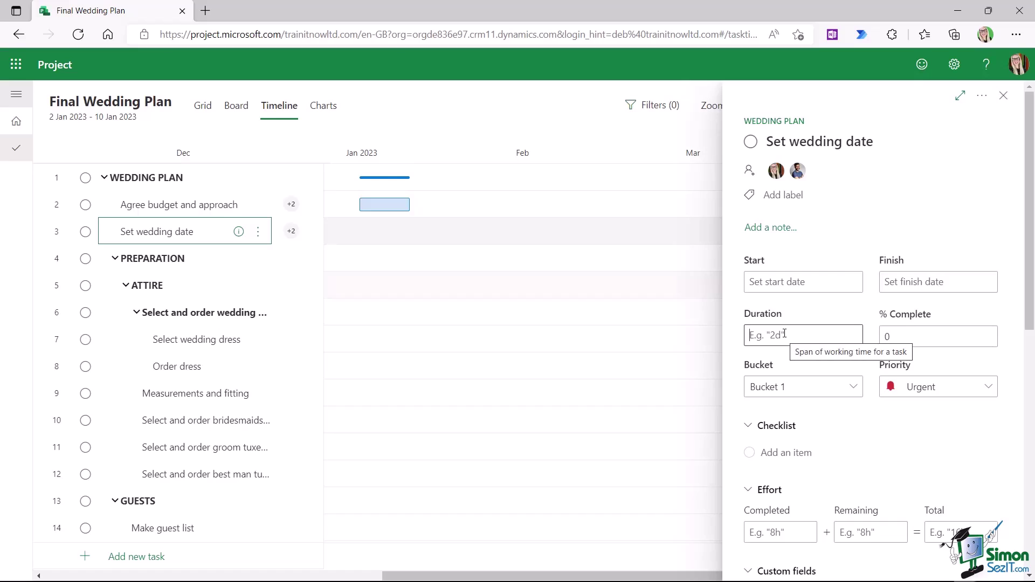
{"action": "type", "text": "1"}
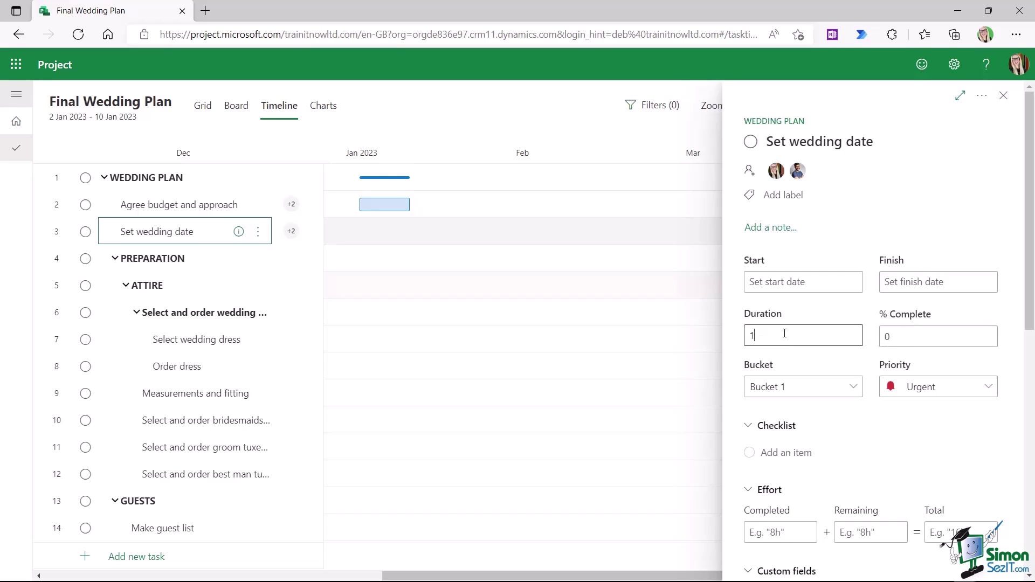
{"action": "type", "text": "d"}
{"action": "key", "text": "Tab"}
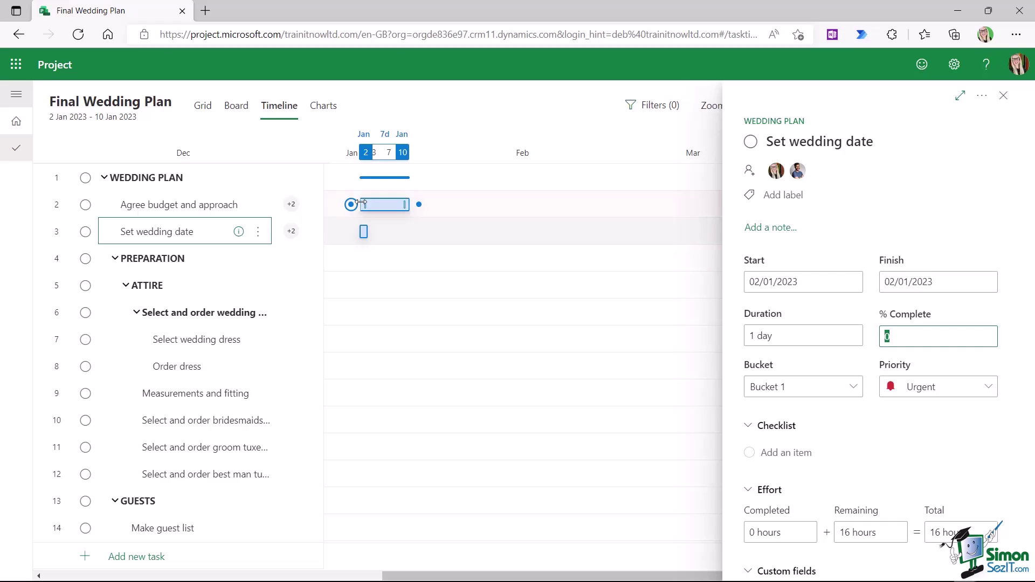
- Move the Set wedding date milestone to 11 January 2023, after the budget task
{"action": "mouse_move", "coordinate": [360, 207]}
{"action": "mouse_move", "coordinate": [362, 236]}
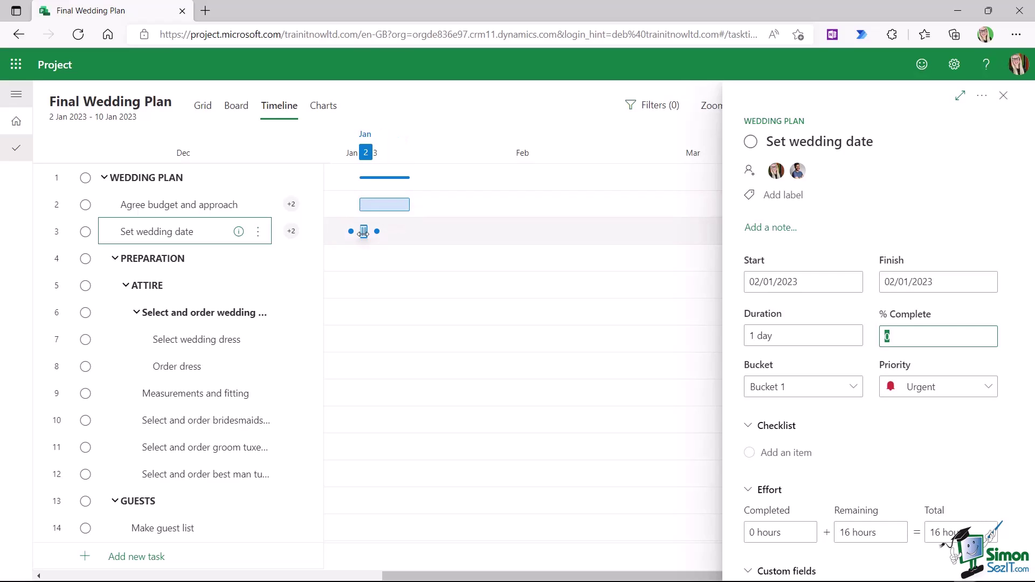
{"action": "mouse_move", "coordinate": [412, 197]}
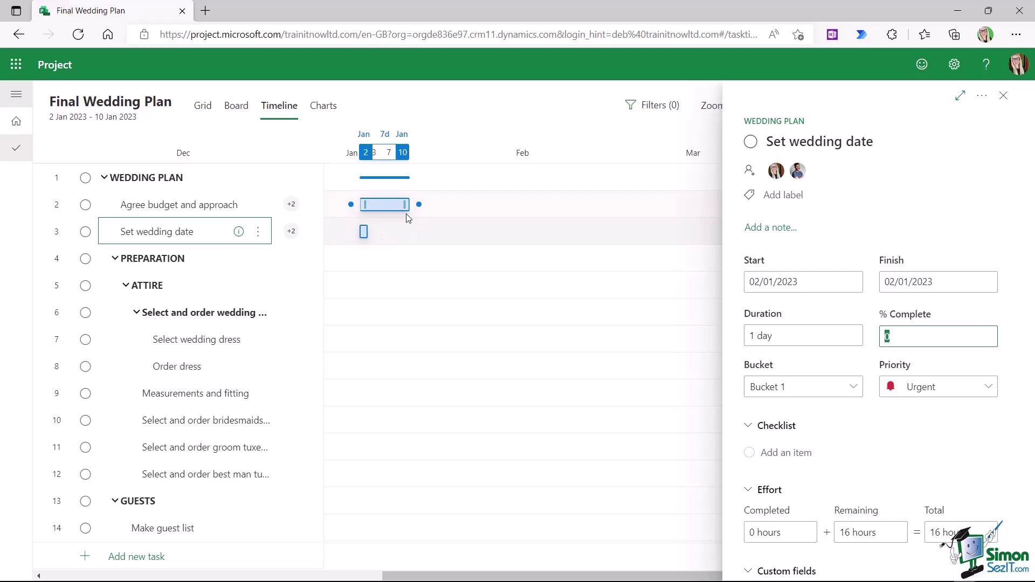
{"action": "key", "text": "Escape"}
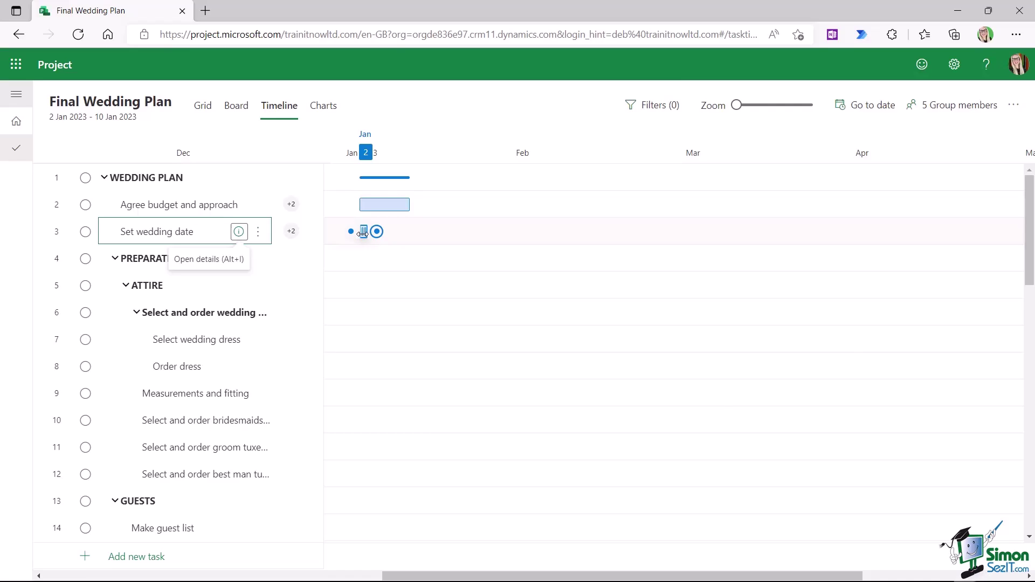
{"action": "left_click", "coordinate": [363, 233]}
{"action": "left_click_drag", "start_coordinate": [365, 237], "coordinate": [417, 233]}
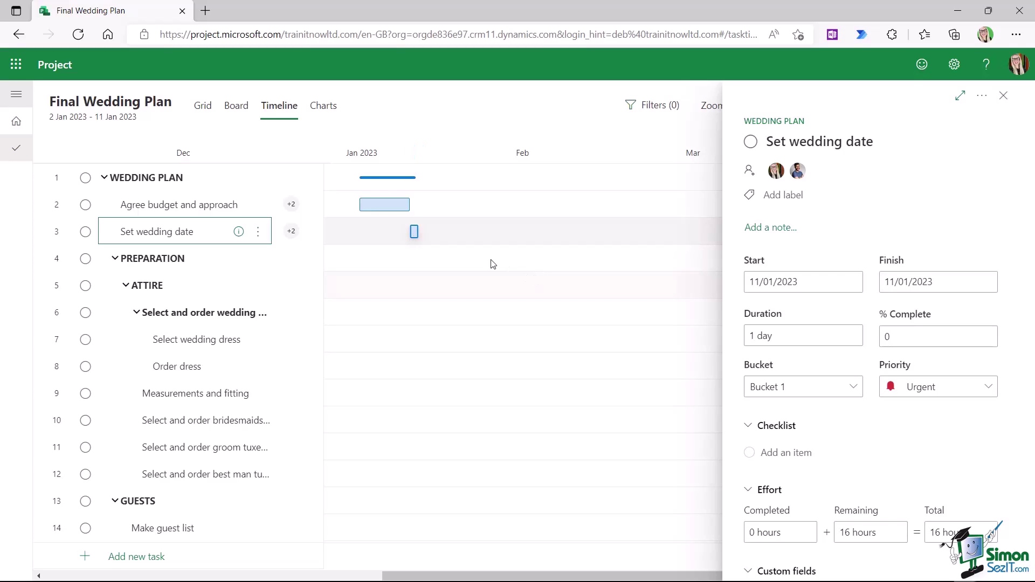
{"action": "mouse_move", "coordinate": [413, 233]}
{"action": "left_click", "coordinate": [1003, 95]}
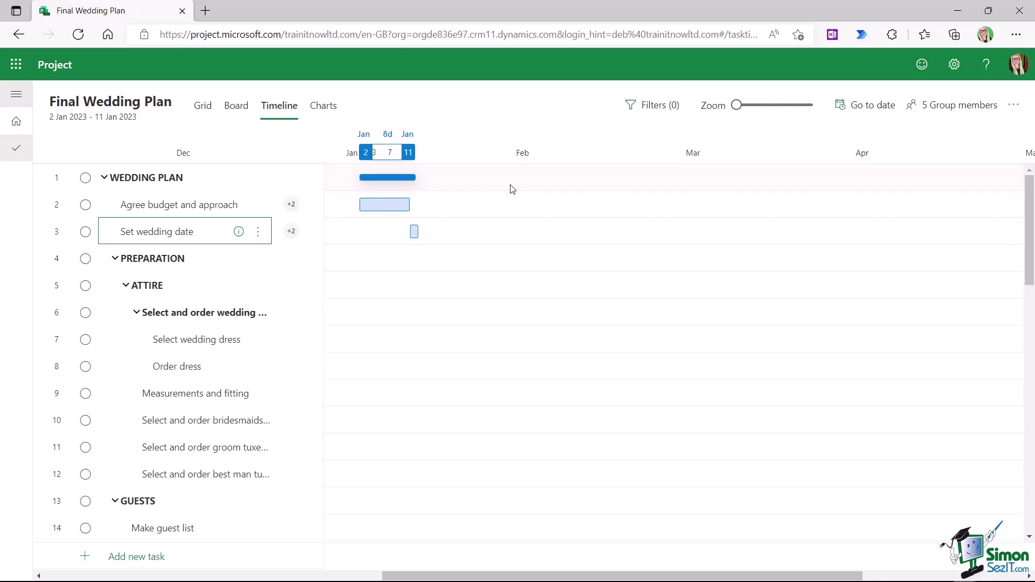
{"action": "left_click", "coordinate": [206, 106]}
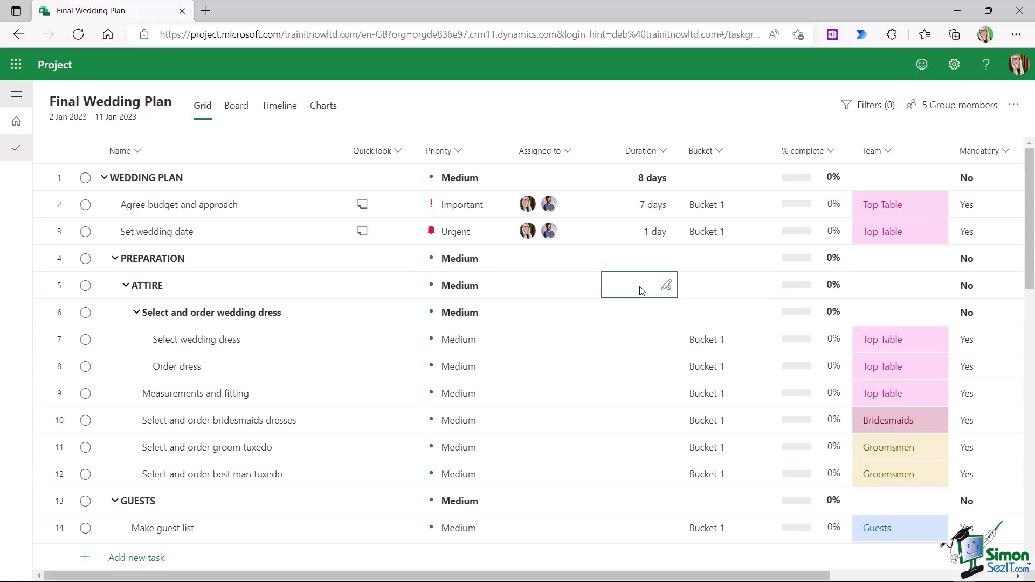
{"action": "left_click", "coordinate": [279, 105]}
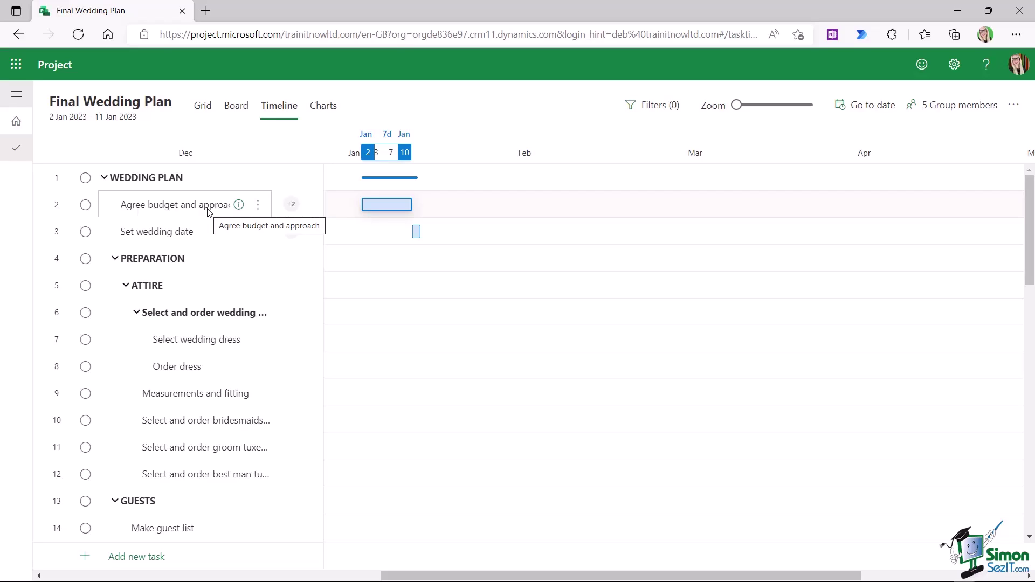
- Give Select wedding dress a 14-day duration and move its bar to 11–30 January
{"action": "left_click", "coordinate": [239, 340]}
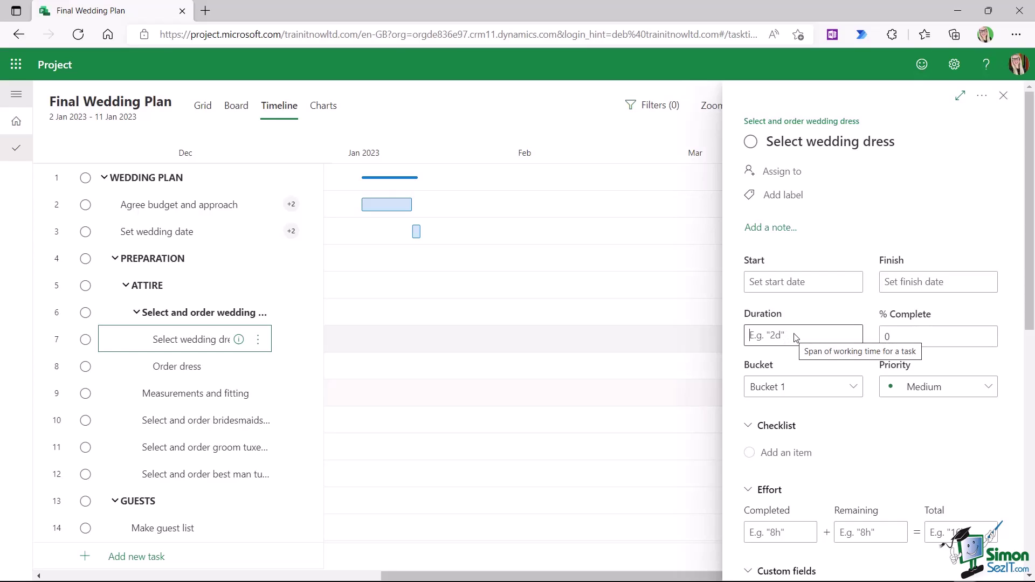
{"action": "type", "text": "14d"}
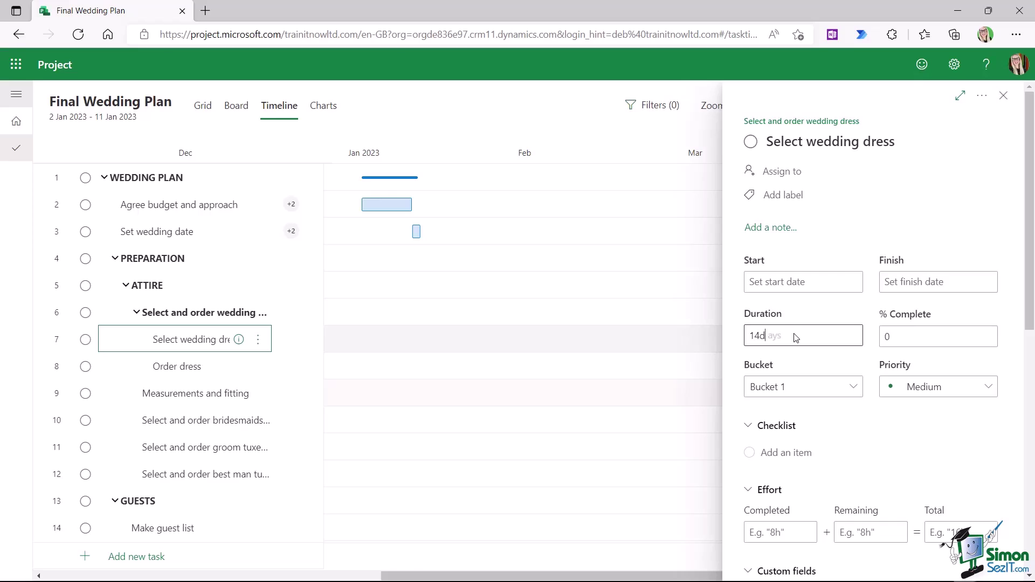
{"action": "key", "text": "Tab"}
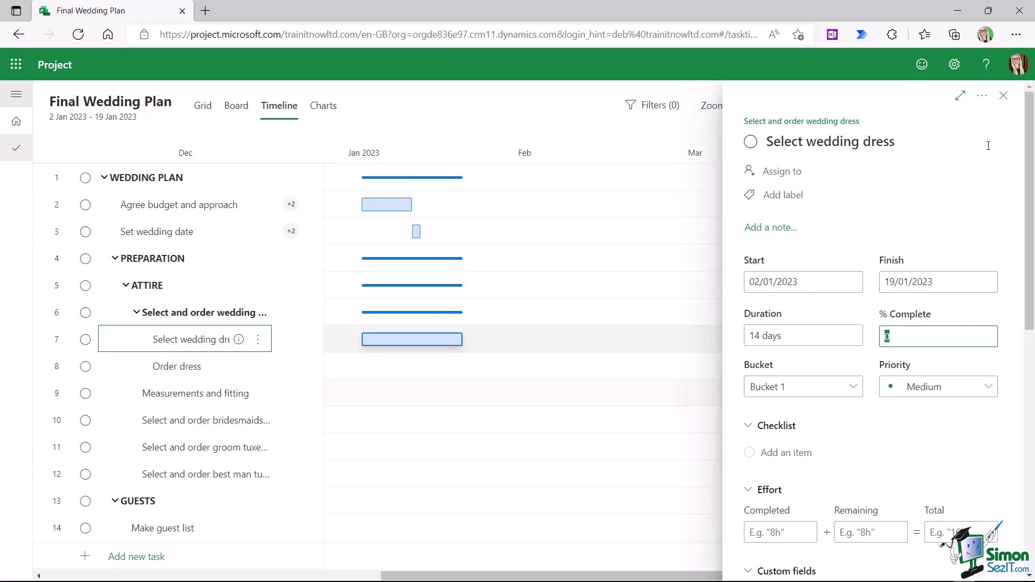
{"action": "left_click", "coordinate": [1003, 95]}
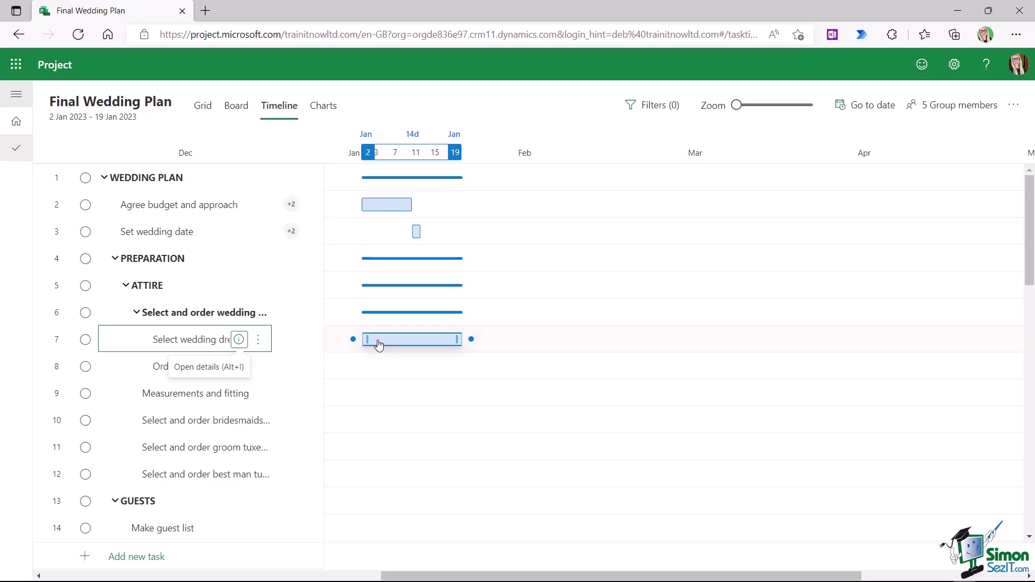
{"action": "left_click_drag", "start_coordinate": [379, 345], "coordinate": [429, 342]}
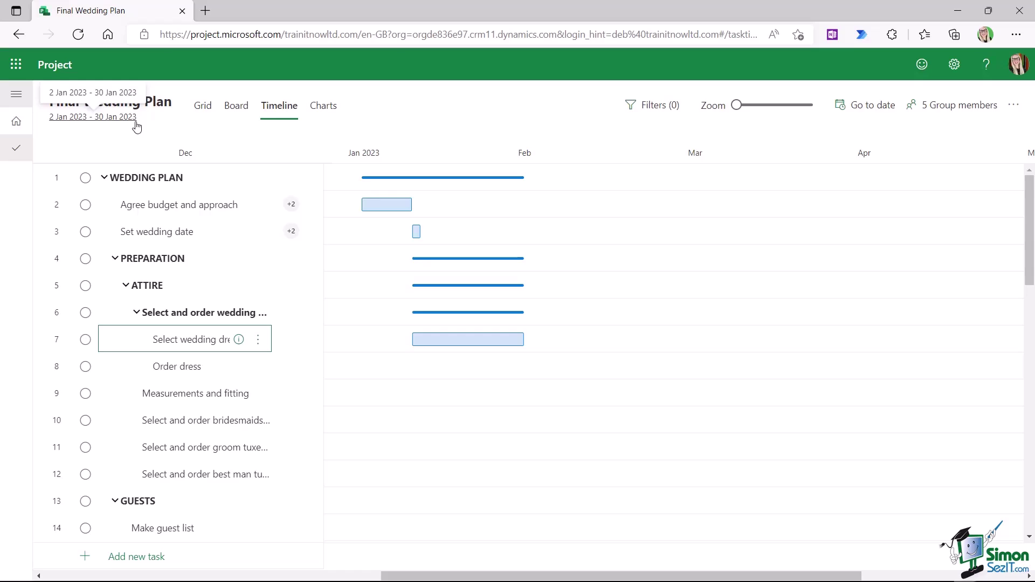
{"action": "mouse_move", "coordinate": [458, 342]}
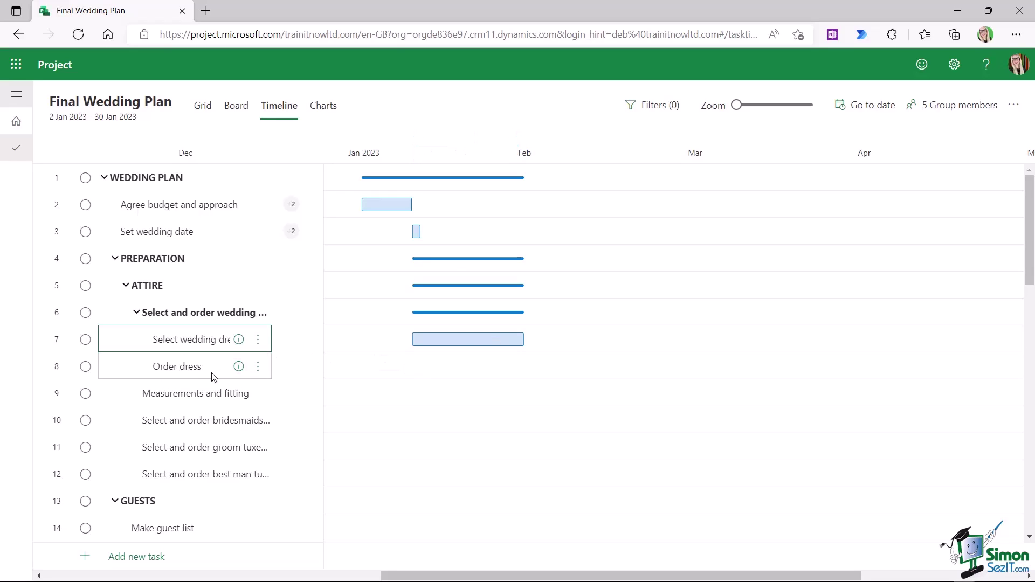
- Set Order dress to a 1-day duration on 2 January 2023
{"action": "left_click", "coordinate": [239, 367]}
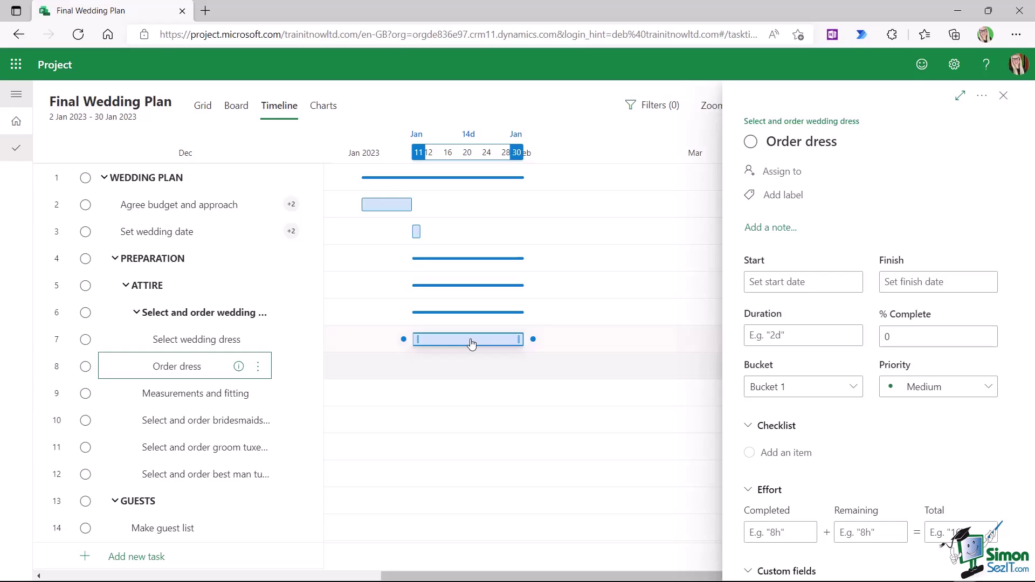
{"action": "left_click", "coordinate": [753, 337]}
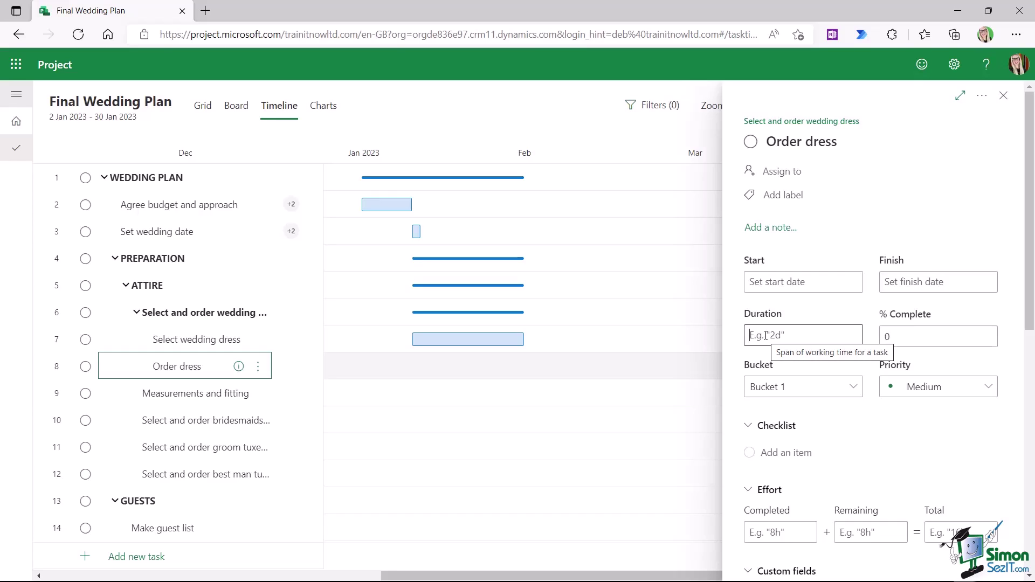
{"action": "type", "text": "1d"}
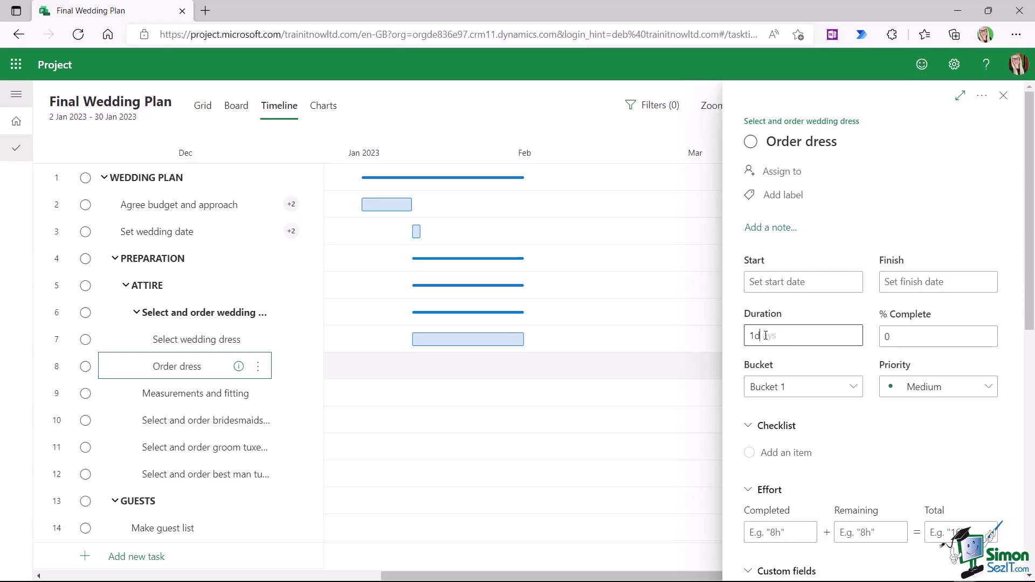
{"action": "key", "text": "Tab"}
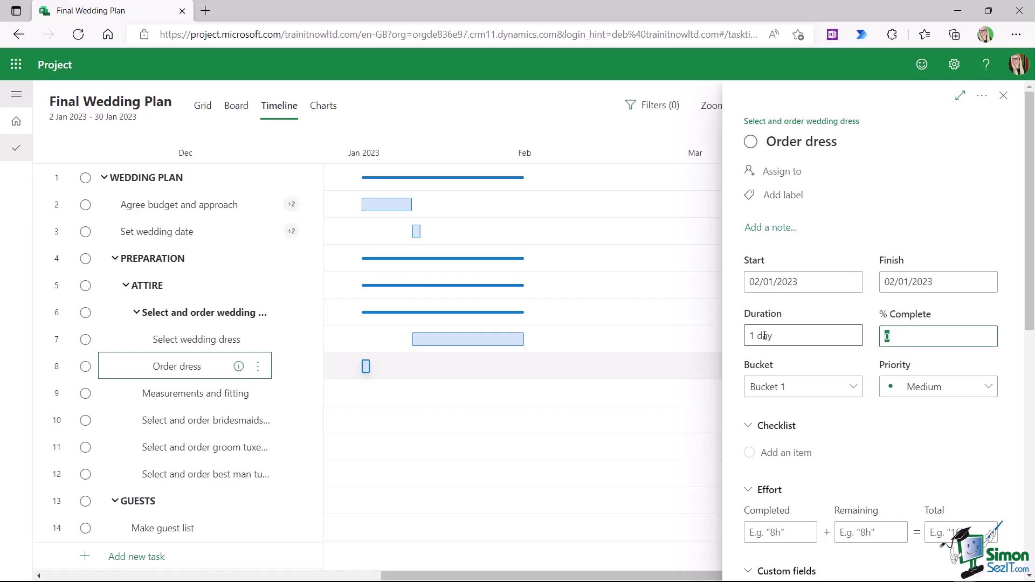
{"action": "mouse_move", "coordinate": [365, 367]}
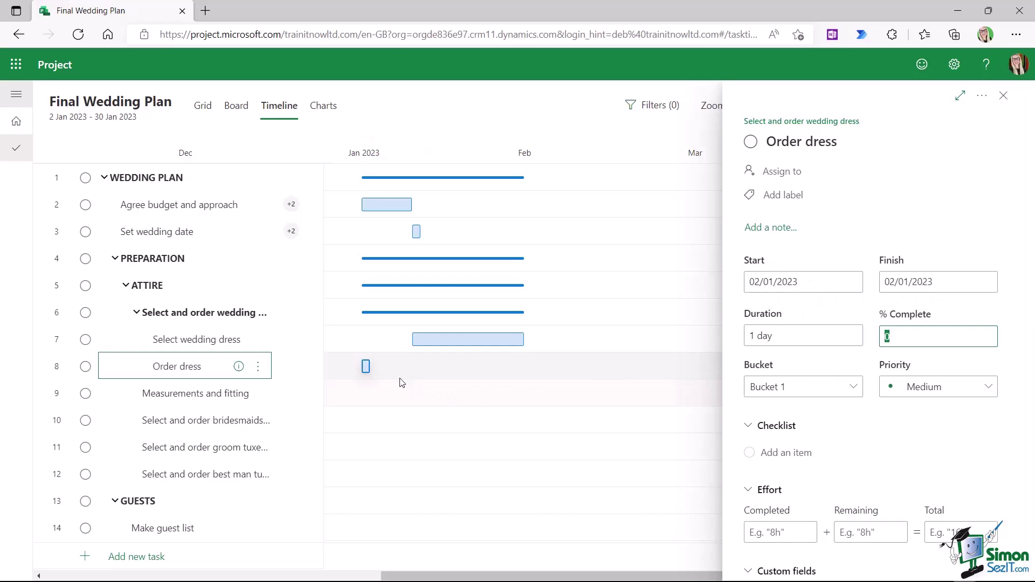
- Drag the Order dress bar to 31 January 2023 and close its details
{"action": "left_click_drag", "start_coordinate": [364, 367], "coordinate": [535, 365]}
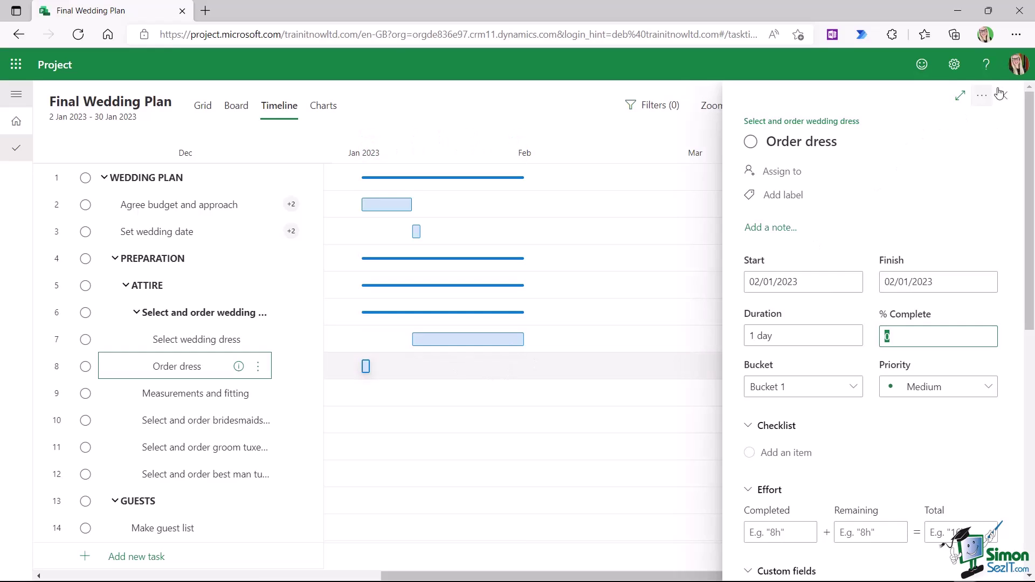
{"action": "left_click", "coordinate": [365, 369]}
{"action": "left_click_drag", "start_coordinate": [364, 372], "coordinate": [528, 371]}
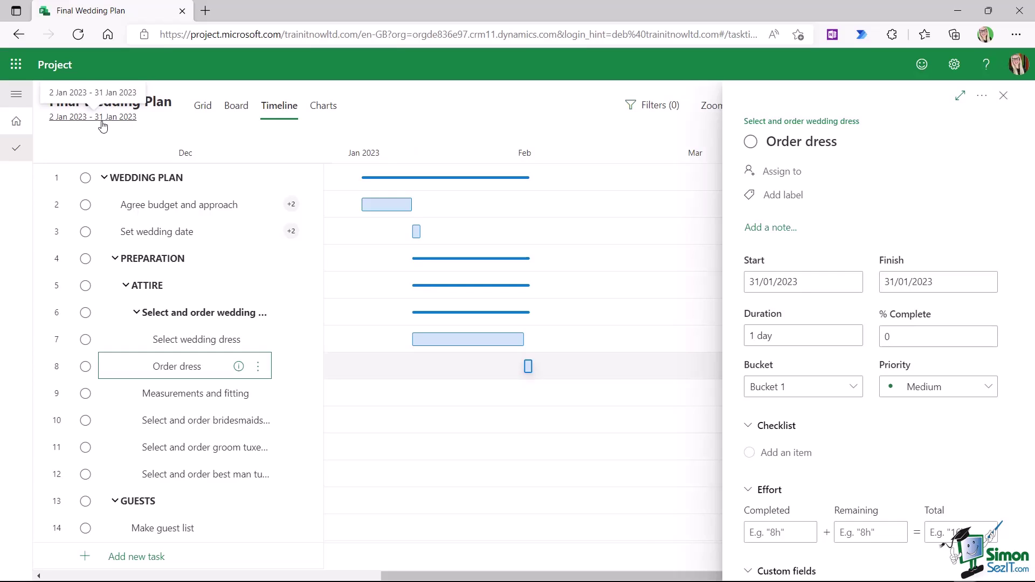
{"action": "key", "text": "Escape"}
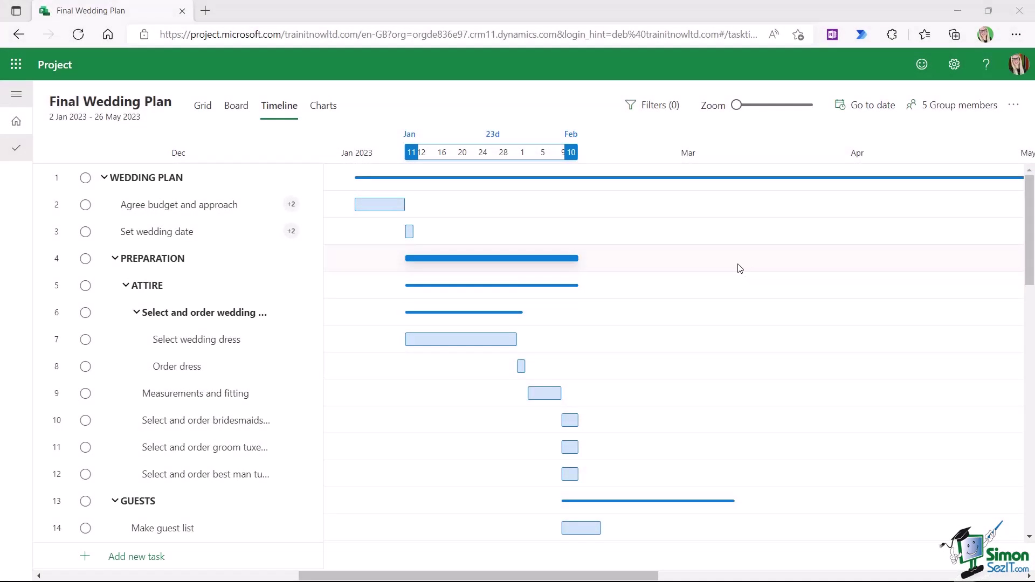
{"action": "scroll", "coordinate": [740, 268], "scroll_direction": "down", "scroll_amount": 6}
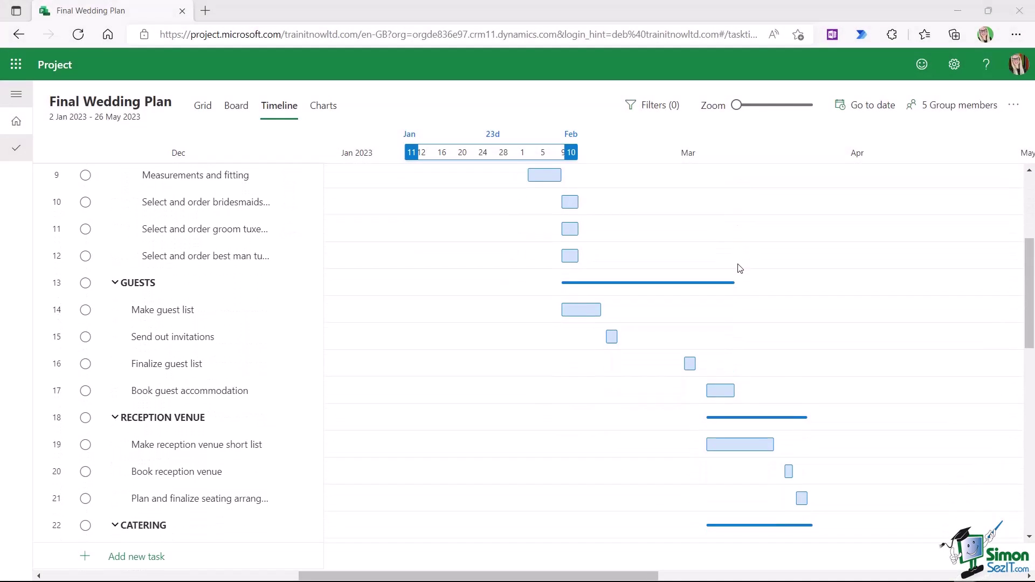
{"action": "scroll", "coordinate": [739, 268], "scroll_direction": "down", "scroll_amount": 1}
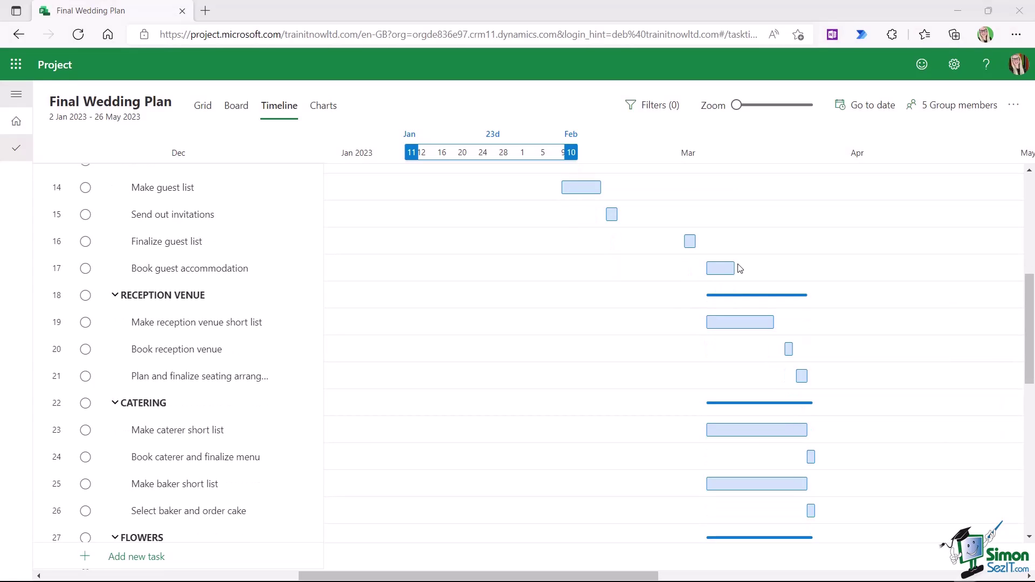
{"action": "scroll", "coordinate": [739, 268], "scroll_direction": "down", "scroll_amount": 5}
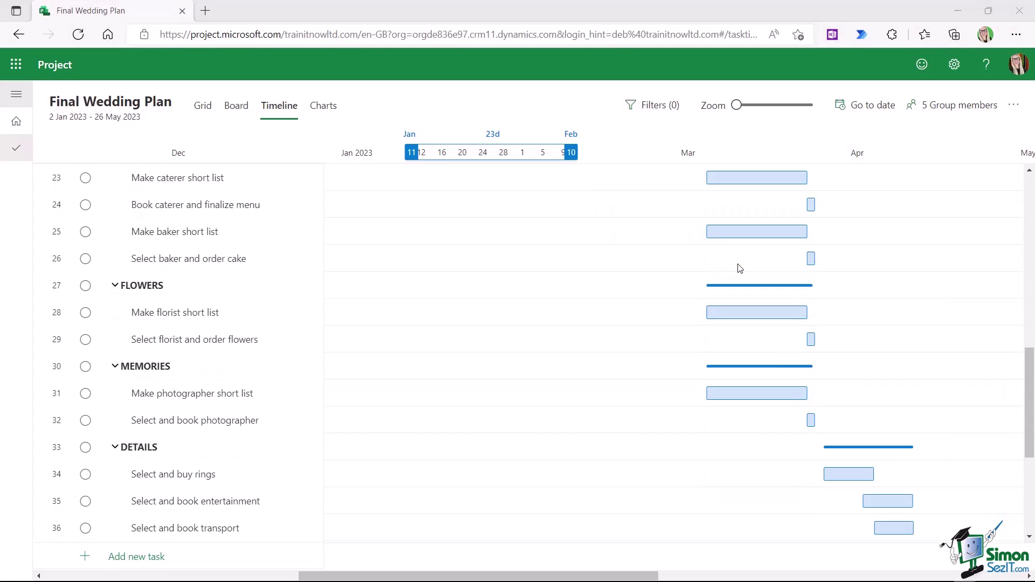
{"action": "scroll", "coordinate": [740, 269], "scroll_direction": "up", "scroll_amount": 10}
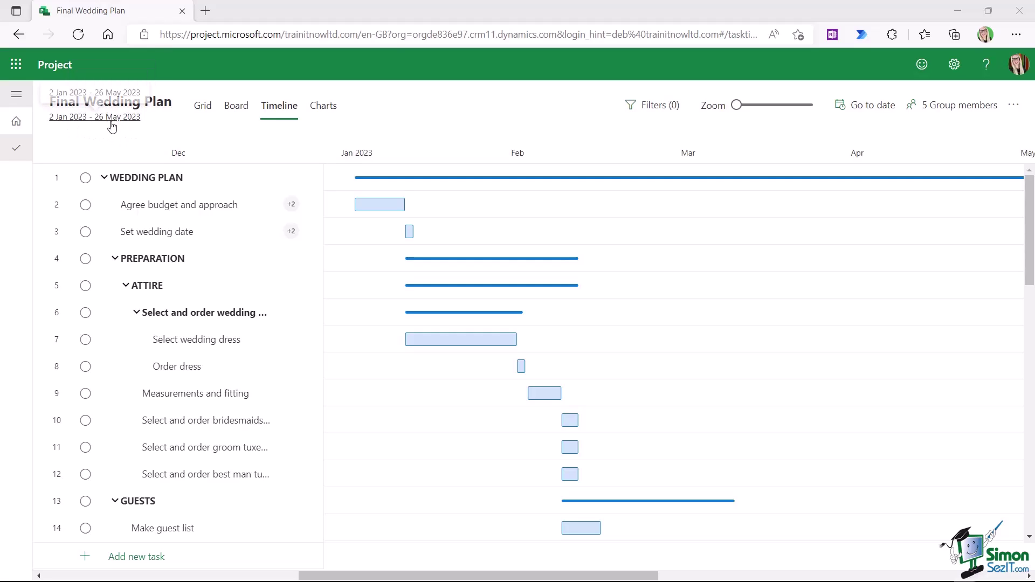
{"action": "scroll", "coordinate": [440, 207], "scroll_direction": "down", "scroll_amount": 3}
{"action": "scroll", "coordinate": [440, 208], "scroll_direction": "down", "scroll_amount": 10}
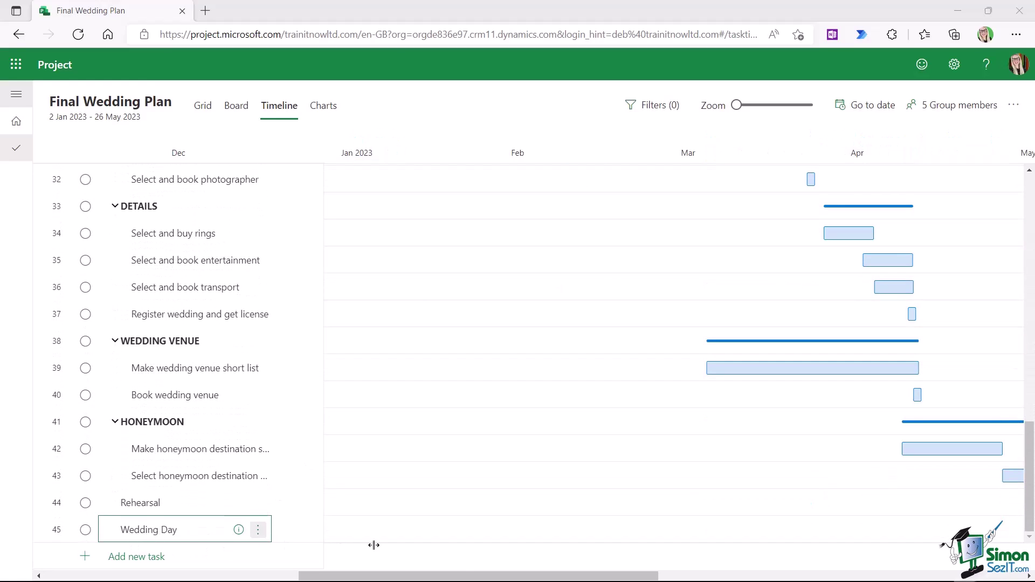
{"action": "left_click_drag", "start_coordinate": [490, 577], "coordinate": [712, 578]}
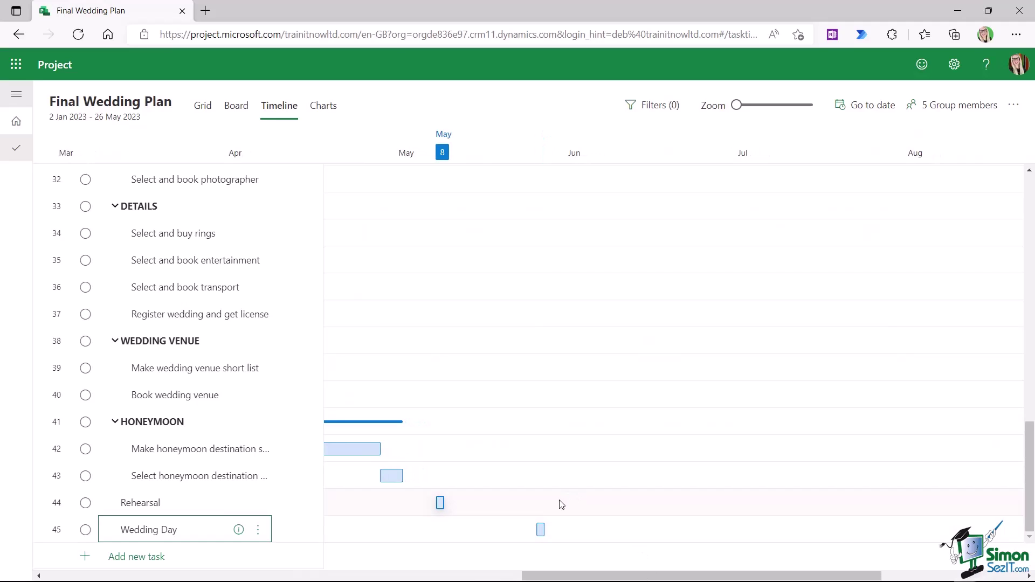
{"action": "mouse_move", "coordinate": [540, 531]}
{"action": "left_click_drag", "start_coordinate": [583, 576], "coordinate": [445, 575]}
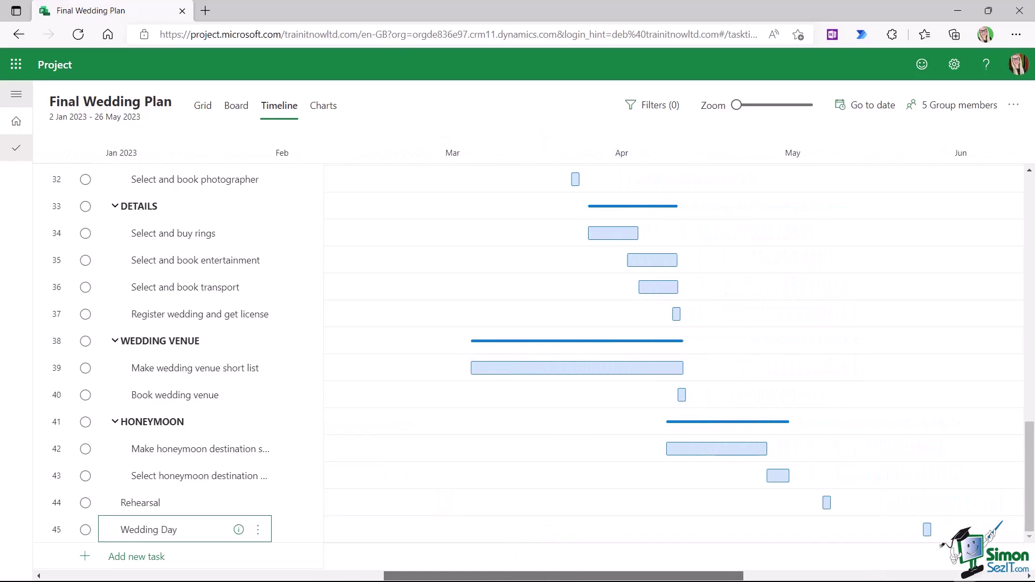
{"action": "scroll", "coordinate": [481, 352], "scroll_direction": "up", "scroll_amount": 15}
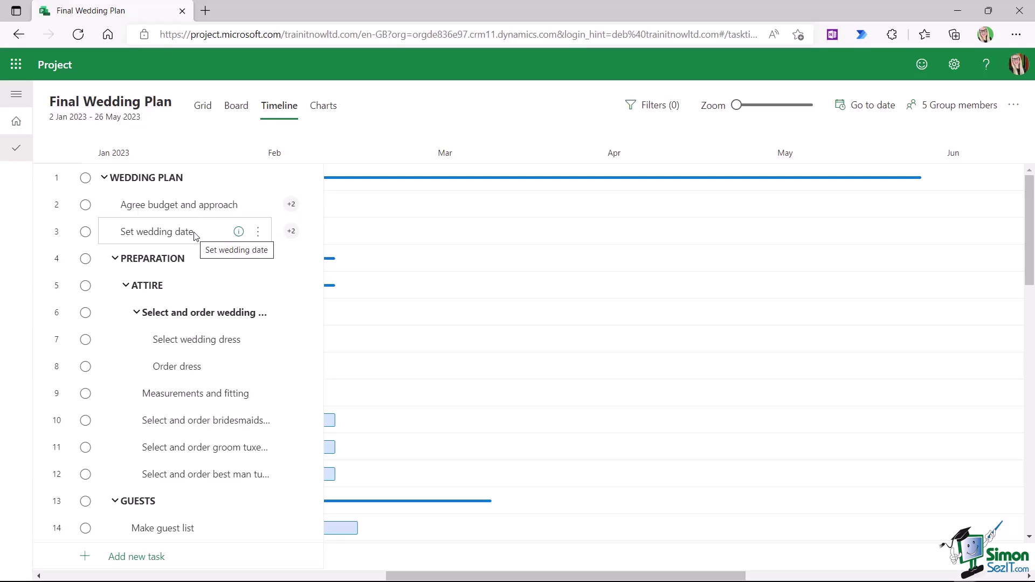
- Return to Grid view and open Set wedding date's details, showing 0% complete on 11/01/2023
{"action": "left_click", "coordinate": [203, 110]}
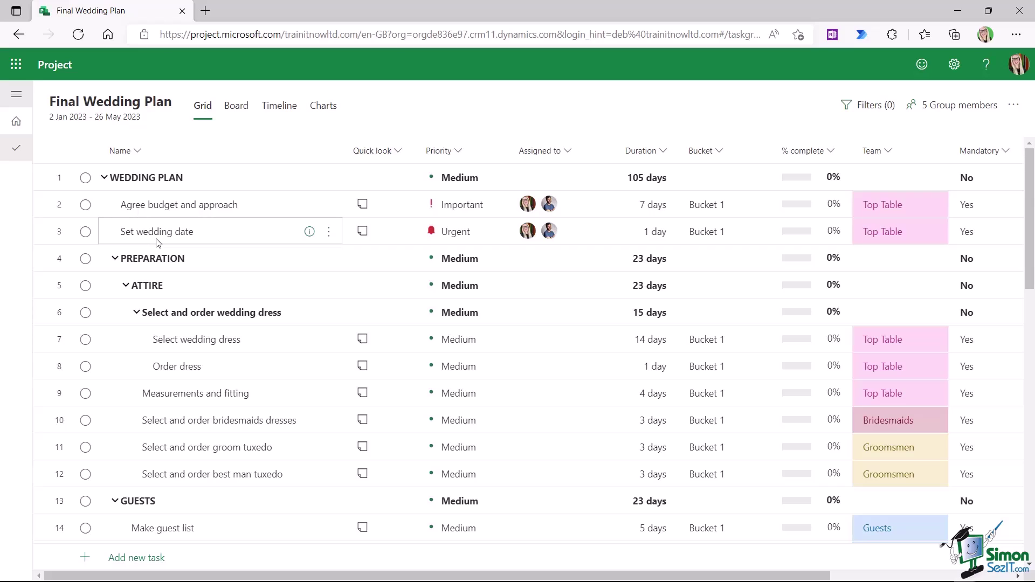
{"action": "left_click", "coordinate": [310, 232]}
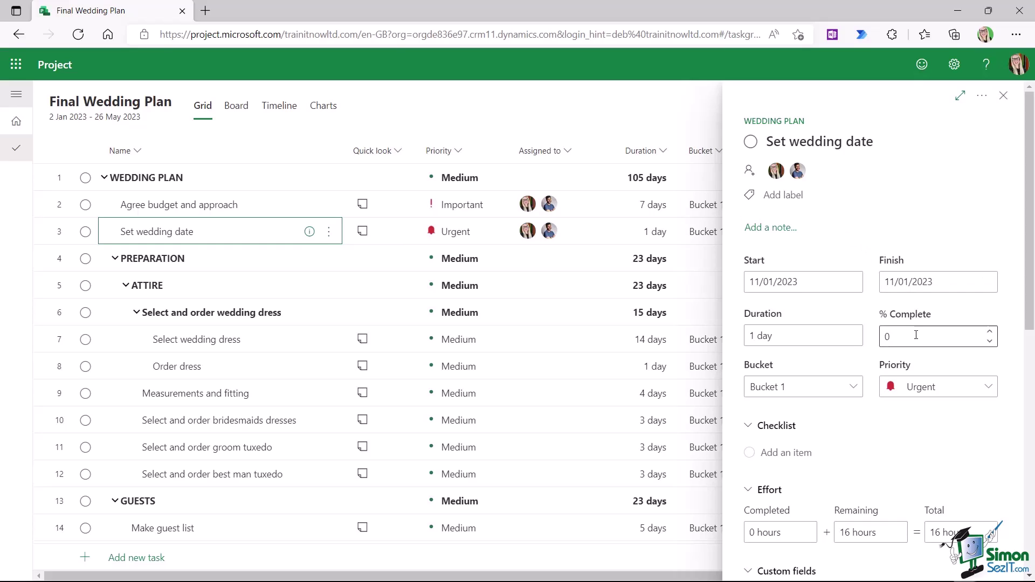
- Set Set wedding date's completion to 25% with the spinner arrows and close its details
{"action": "left_click", "coordinate": [989, 332]}
{"action": "left_click", "coordinate": [991, 332]}
{"action": "left_click", "coordinate": [990, 333]}
{"action": "left_click", "coordinate": [991, 342]}
{"action": "left_click", "coordinate": [991, 342]}
{"action": "left_click", "coordinate": [1004, 96]}
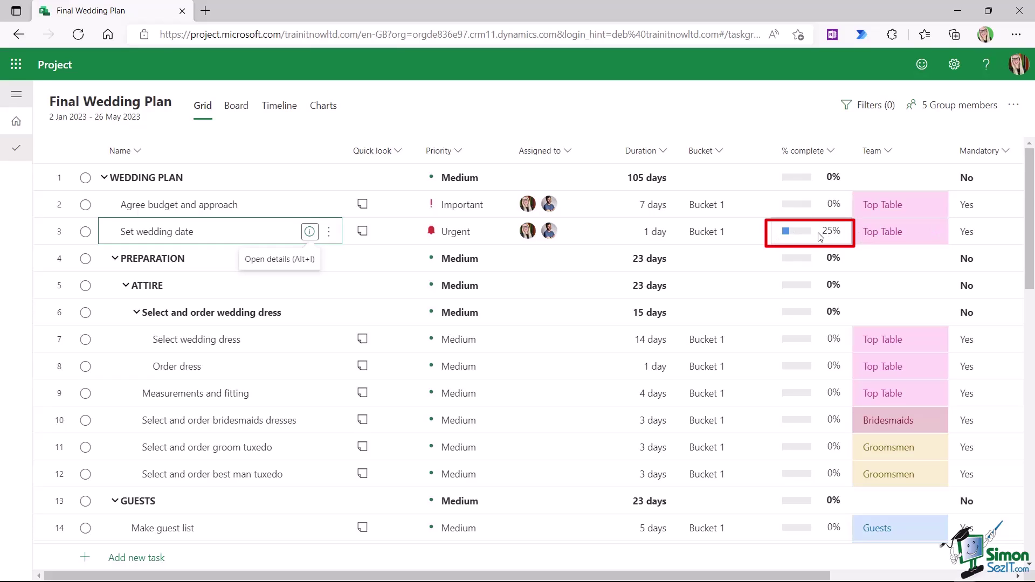
- Enter 60% complete for Set wedding date in the grid
{"action": "mouse_move", "coordinate": [831, 241]}
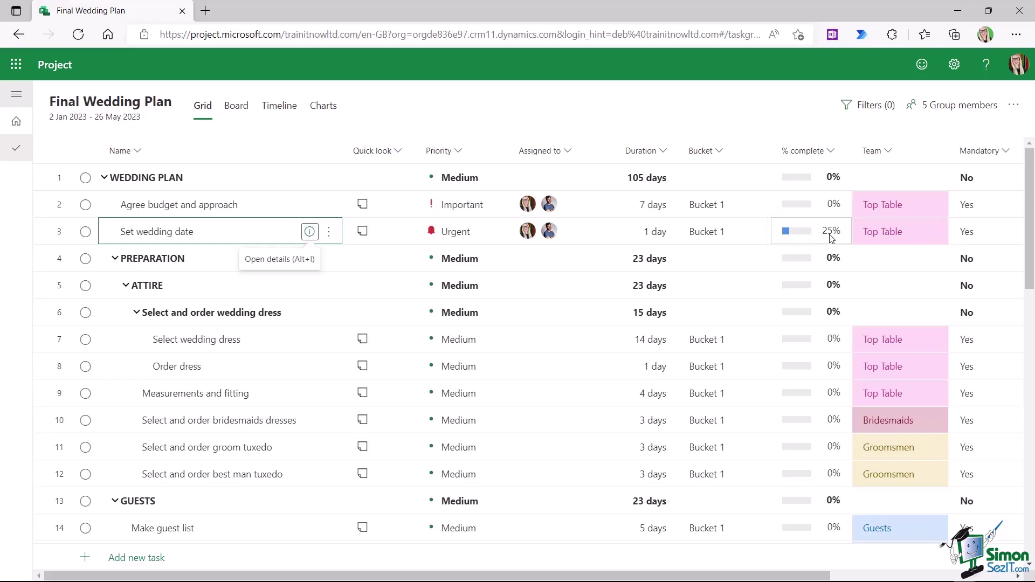
{"action": "left_click", "coordinate": [831, 240]}
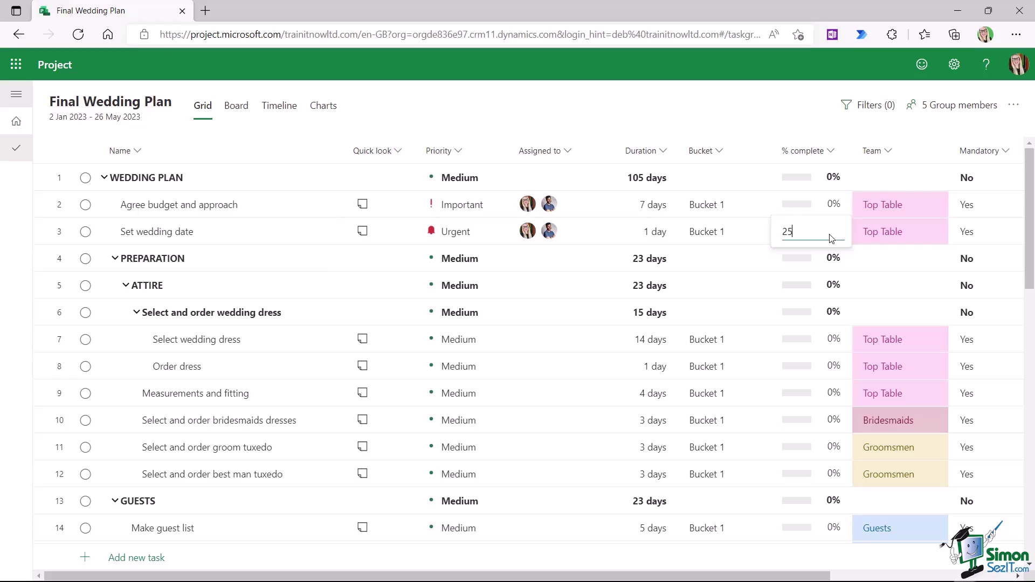
{"action": "key", "text": "BackSpace"}
{"action": "type", "text": "60"}
{"action": "key", "text": "Return"}
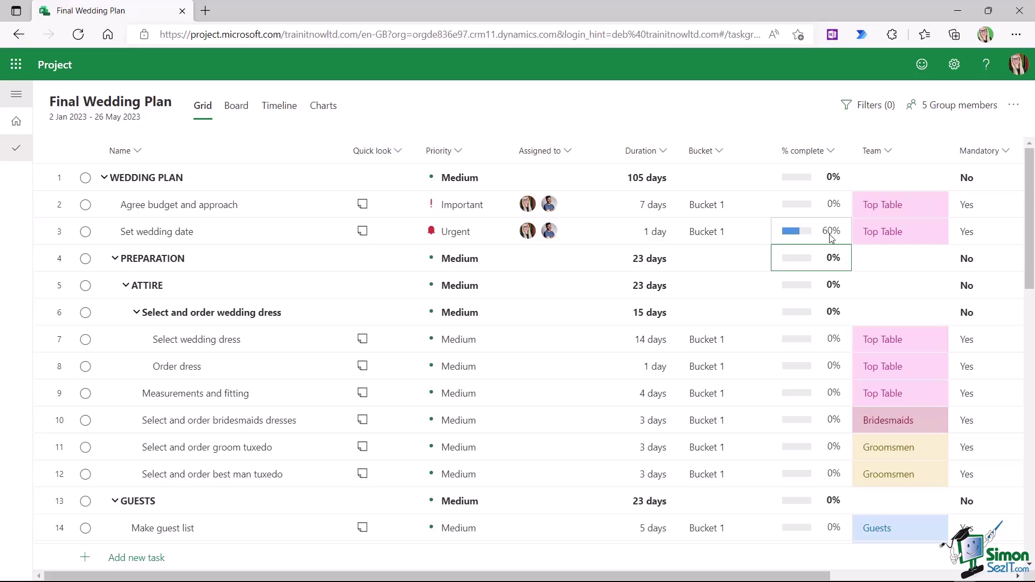
- Adjust Set wedding date to 75% complete in its details pane, then close the pane
{"action": "mouse_move", "coordinate": [805, 241]}
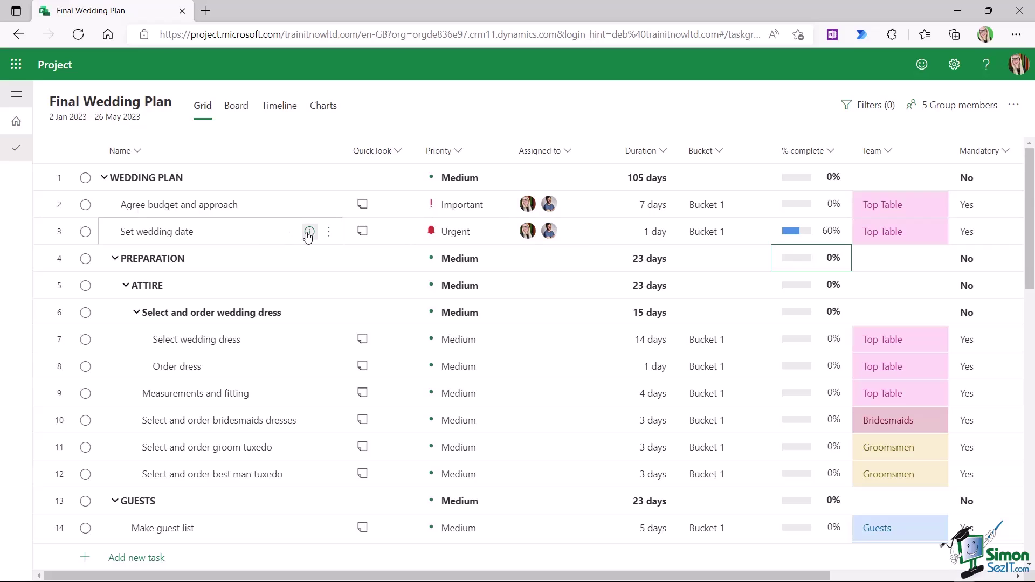
{"action": "left_click", "coordinate": [310, 233]}
{"action": "double_click", "coordinate": [978, 333]}
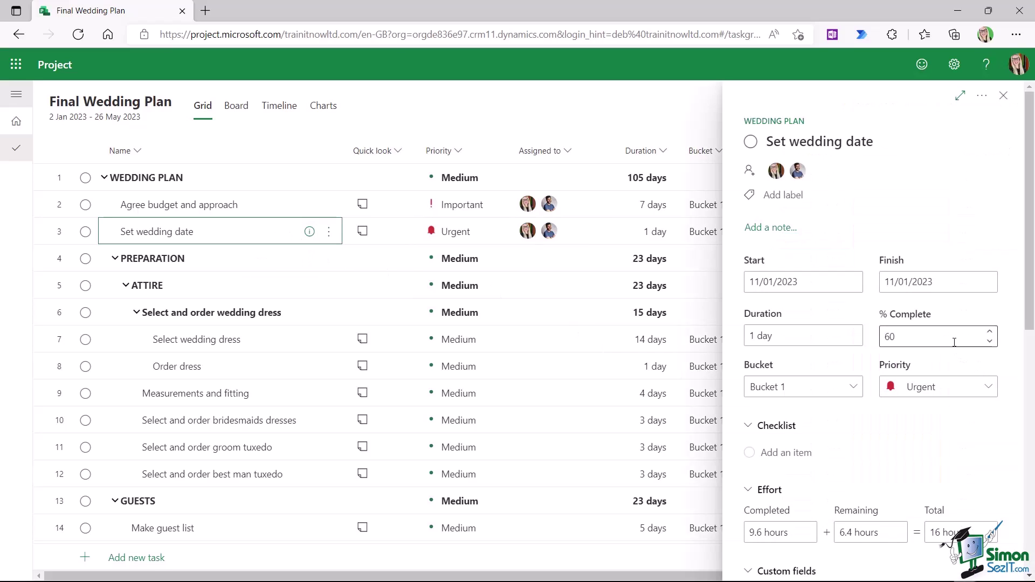
{"action": "left_click", "coordinate": [990, 331]}
{"action": "left_click", "coordinate": [990, 331]}
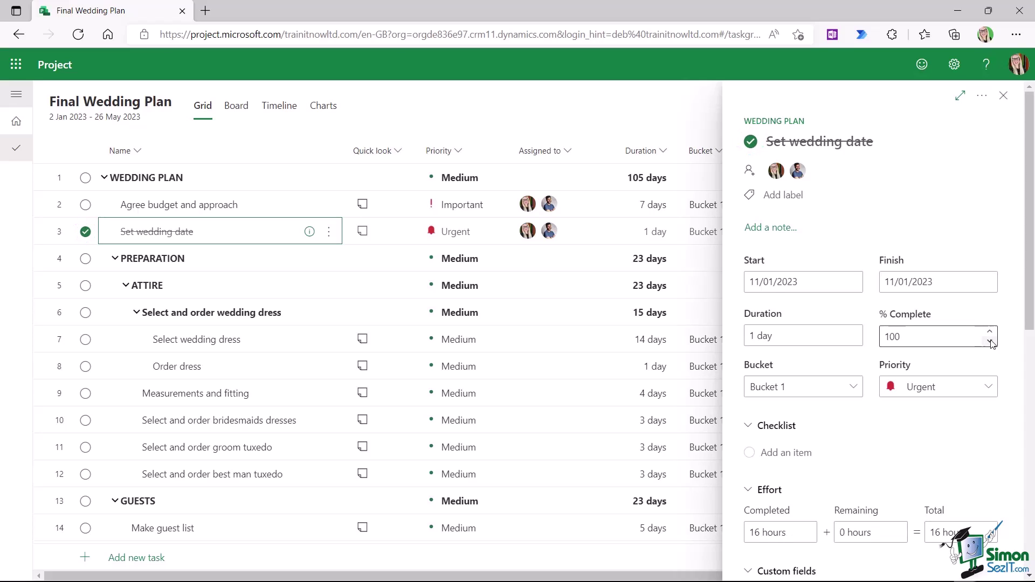
{"action": "left_click", "coordinate": [990, 341]}
{"action": "left_click", "coordinate": [1004, 97]}
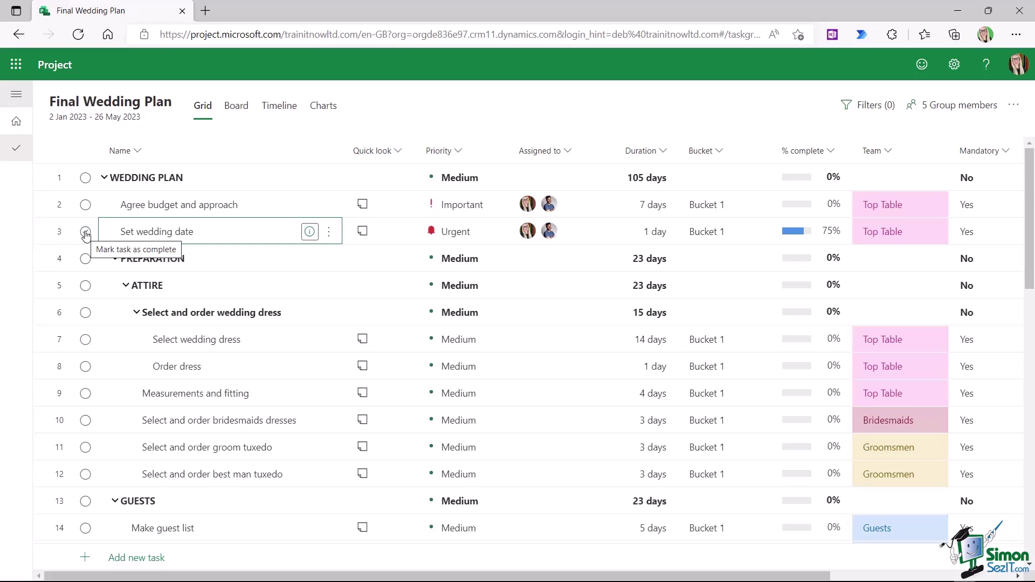
- Mark Set wedding date and Agree budget and approach as 100% complete
{"action": "left_click", "coordinate": [85, 233]}
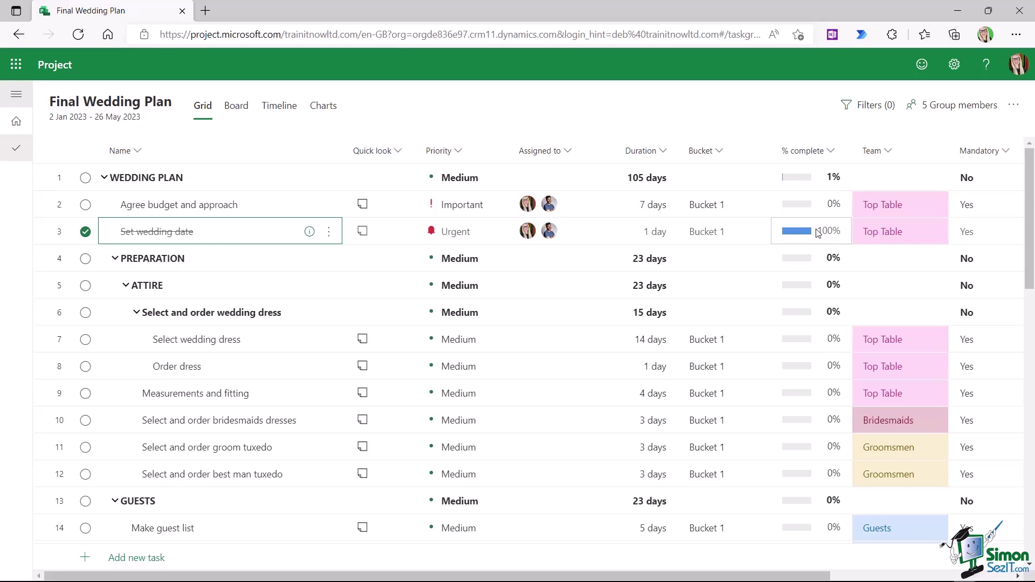
{"action": "mouse_move", "coordinate": [784, 184]}
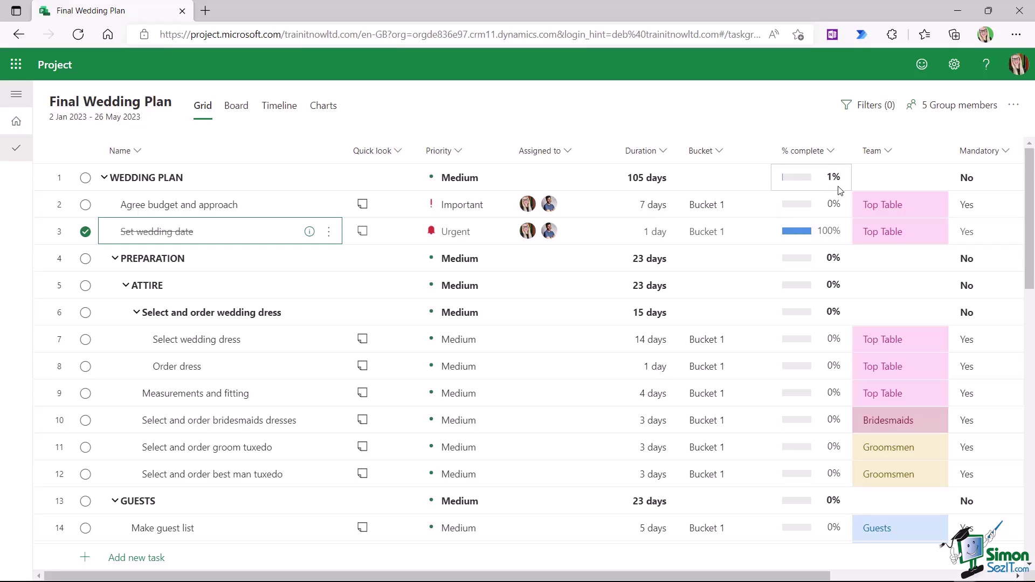
{"action": "left_click", "coordinate": [86, 207]}
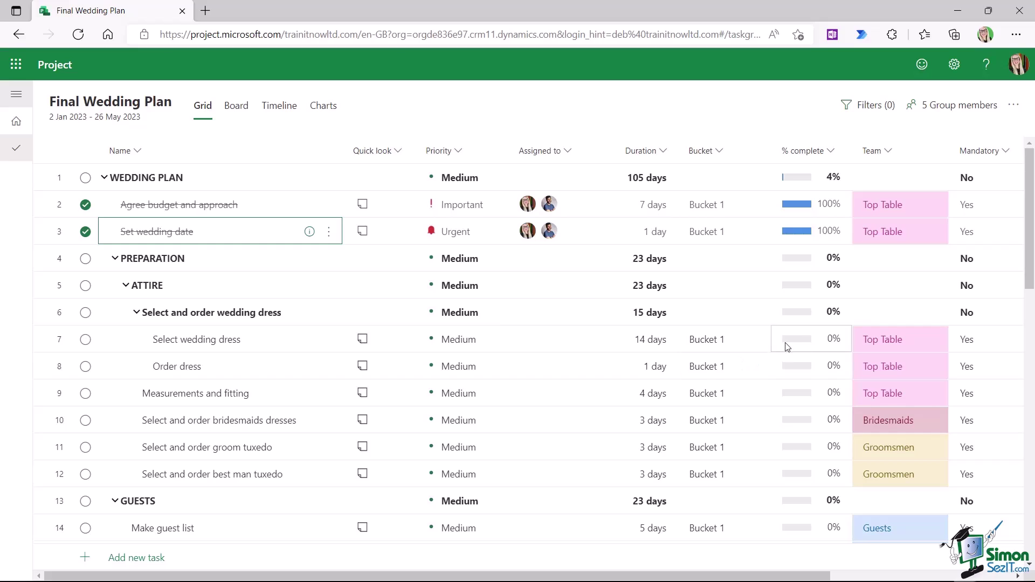
- Record 50% progress on Select wedding dress and 25% on Measurements and fitting
{"action": "left_click", "coordinate": [807, 343]}
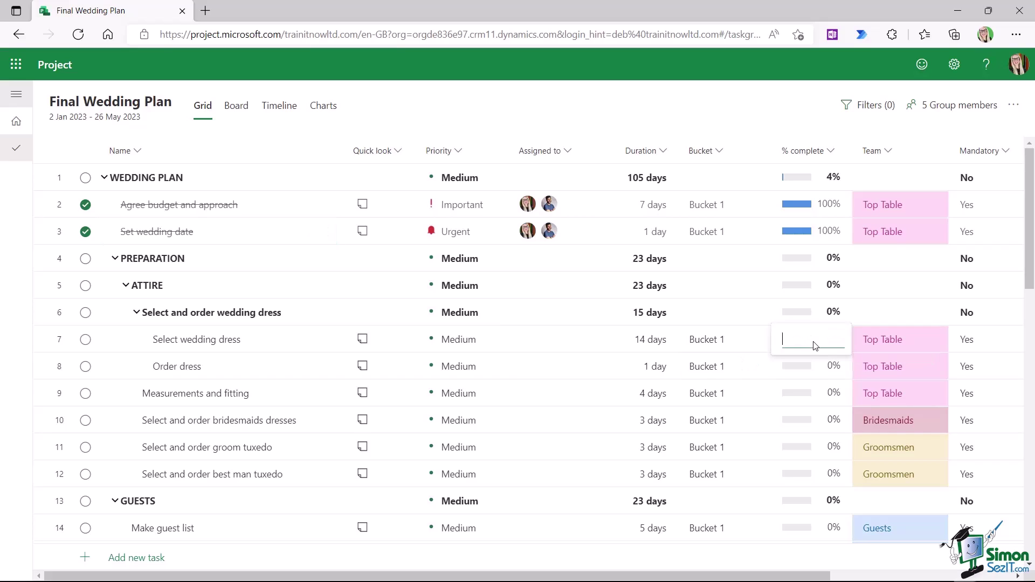
{"action": "type", "text": "50"}
{"action": "key", "text": "Tab"}
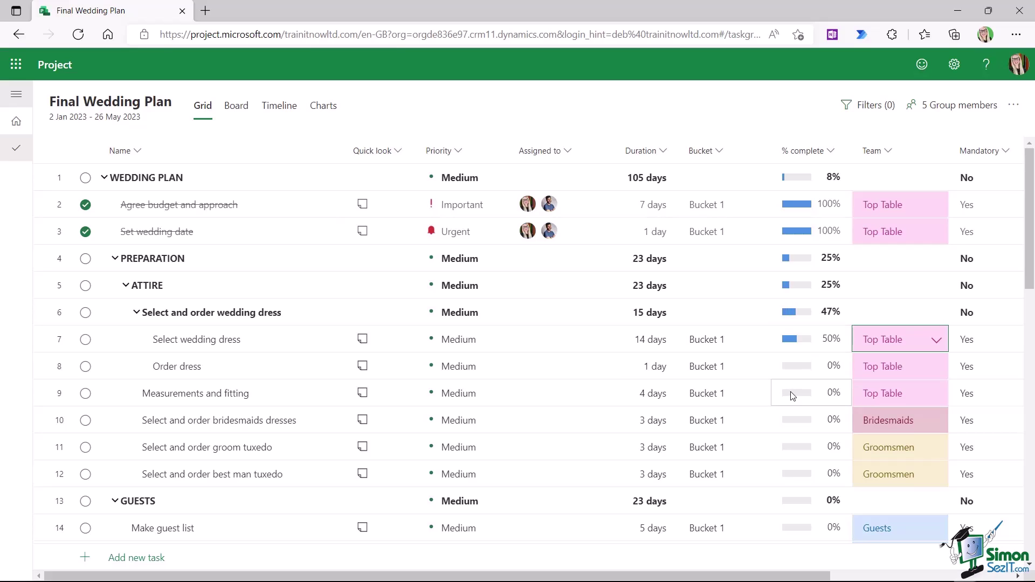
{"action": "left_click", "coordinate": [793, 396]}
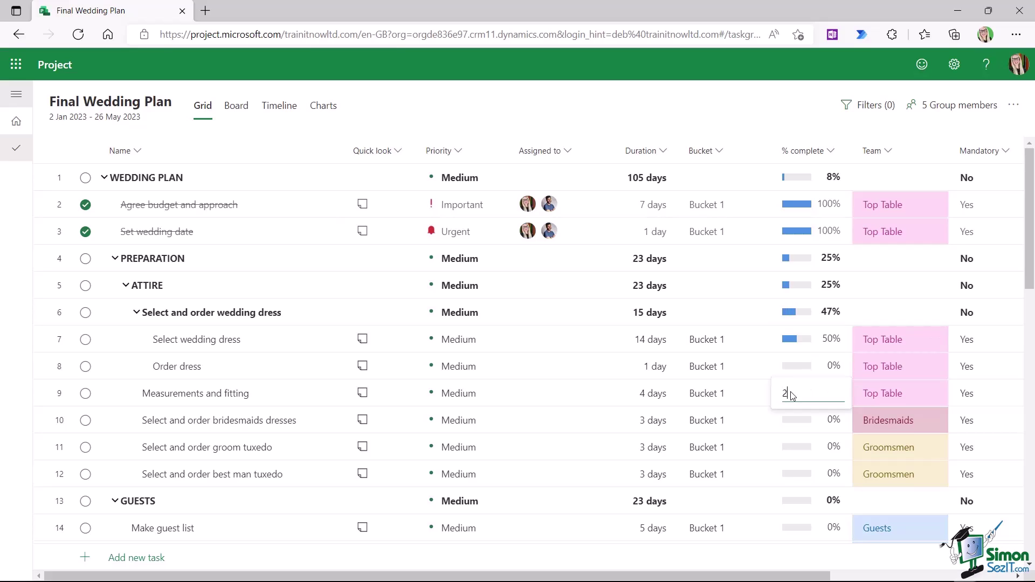
{"action": "key", "text": "Tab"}
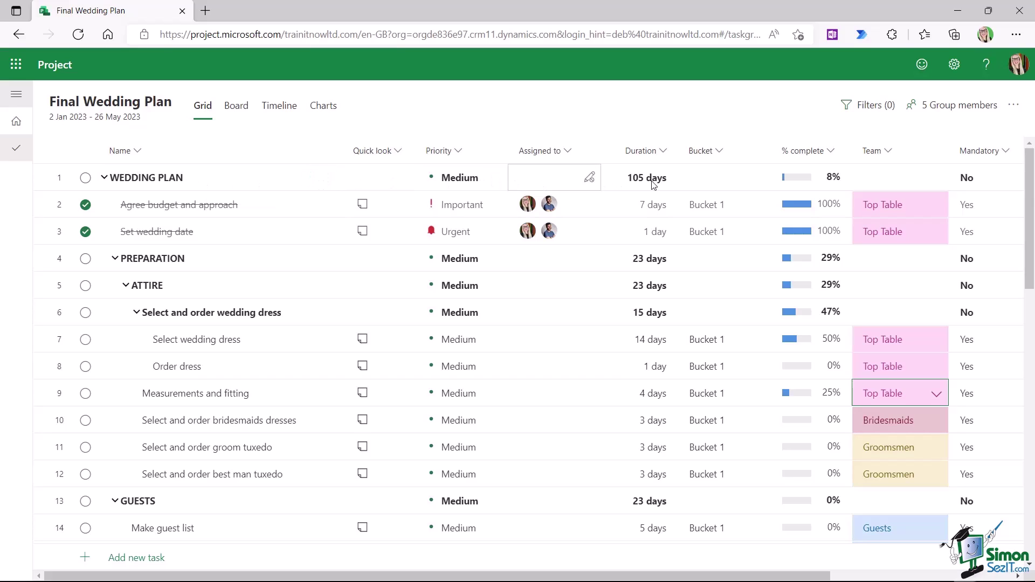
- Switch to the Board view of the Final Wedding Plan
{"action": "mouse_move", "coordinate": [808, 181]}
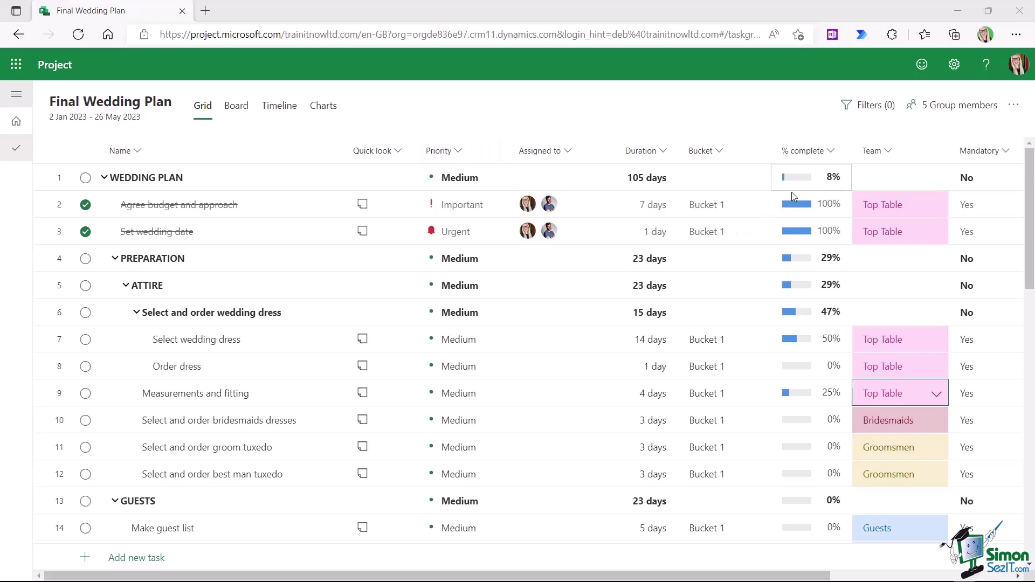
{"action": "mouse_move", "coordinate": [785, 295]}
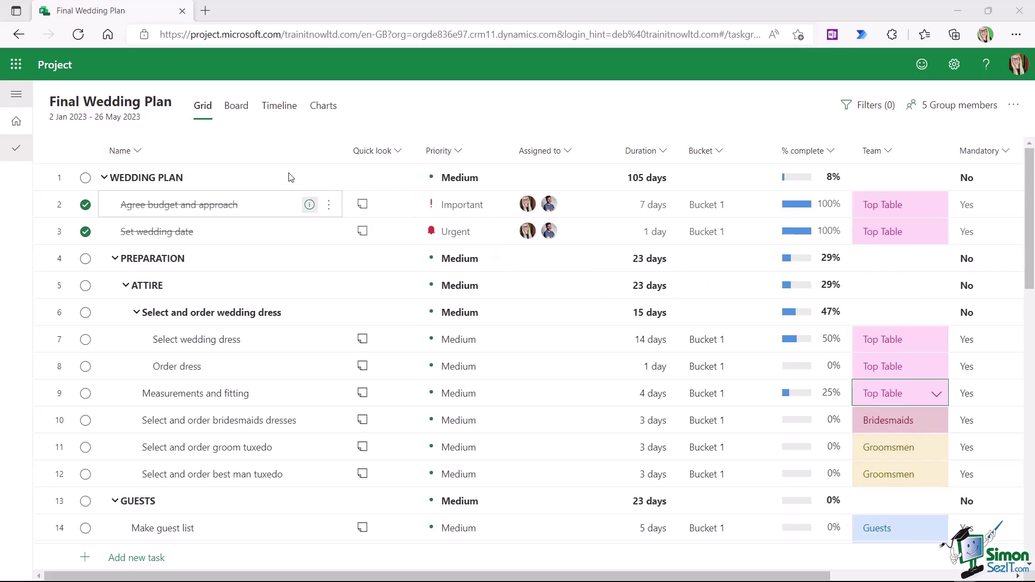
{"action": "left_click", "coordinate": [237, 112]}
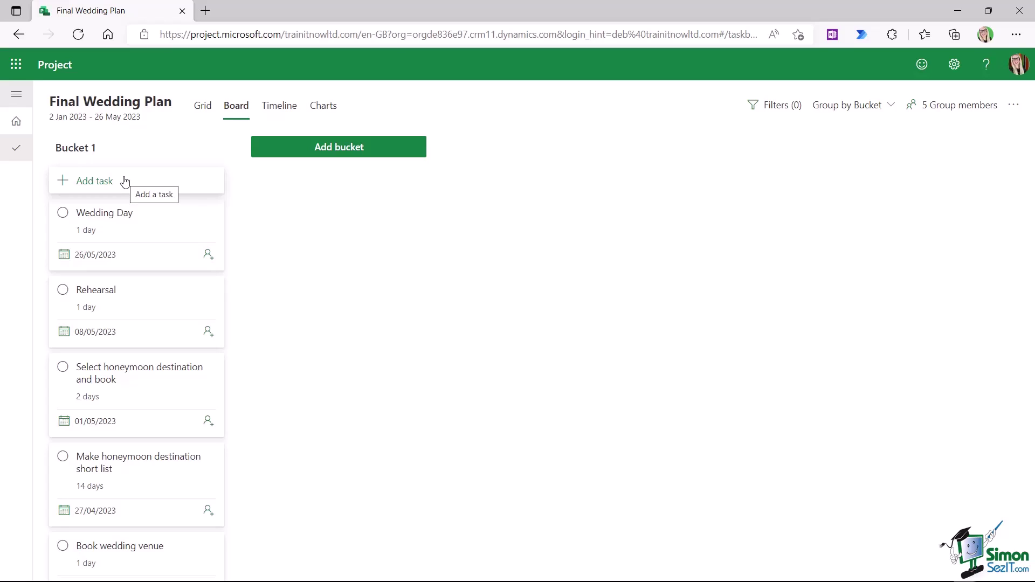
- Expand Bucket 1's Completed group to show Set wedding date and Agree budget and approach
{"action": "scroll", "coordinate": [143, 250], "scroll_direction": "down", "scroll_amount": 10}
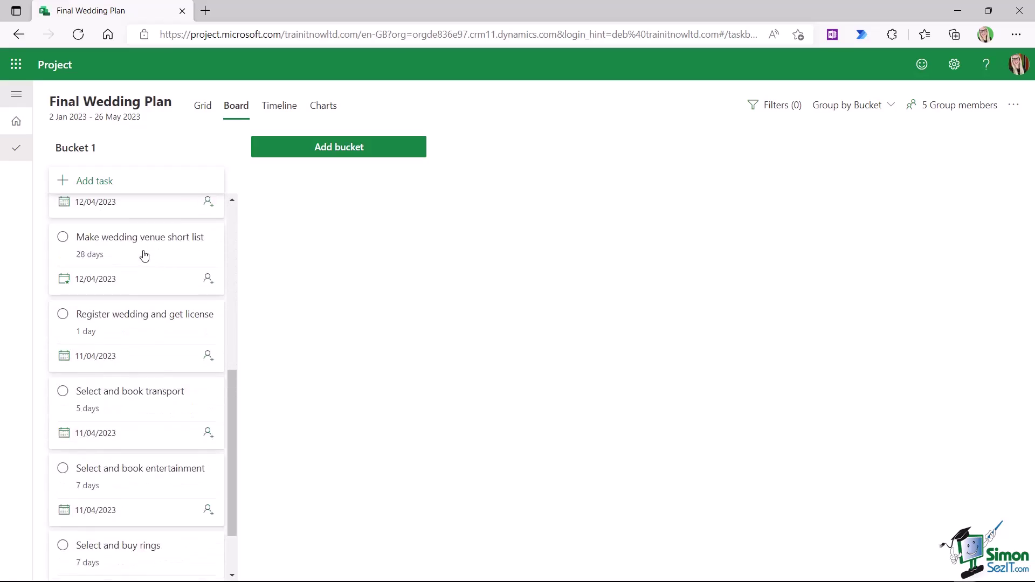
{"action": "scroll", "coordinate": [143, 253], "scroll_direction": "down", "scroll_amount": 10}
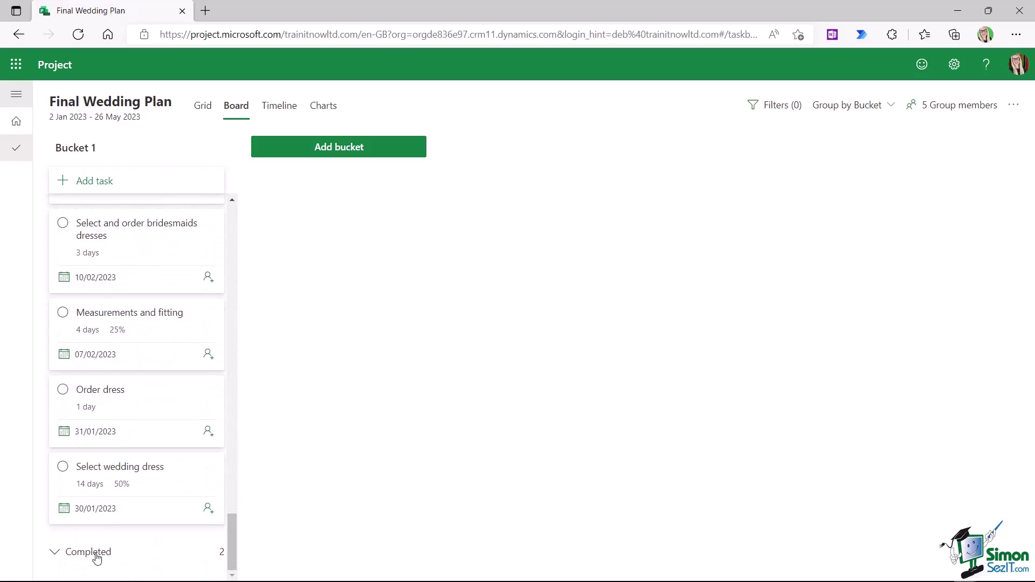
{"action": "left_click", "coordinate": [58, 554]}
{"action": "scroll", "coordinate": [97, 497], "scroll_direction": "down", "scroll_amount": 3}
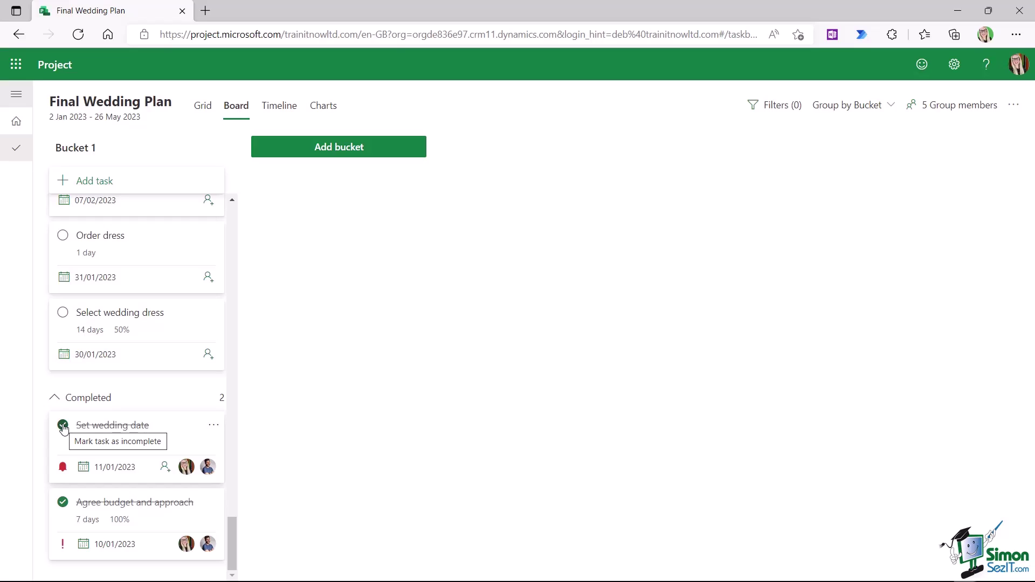
- Return to the Grid and filter tasks by In progress
{"action": "left_click", "coordinate": [204, 107]}
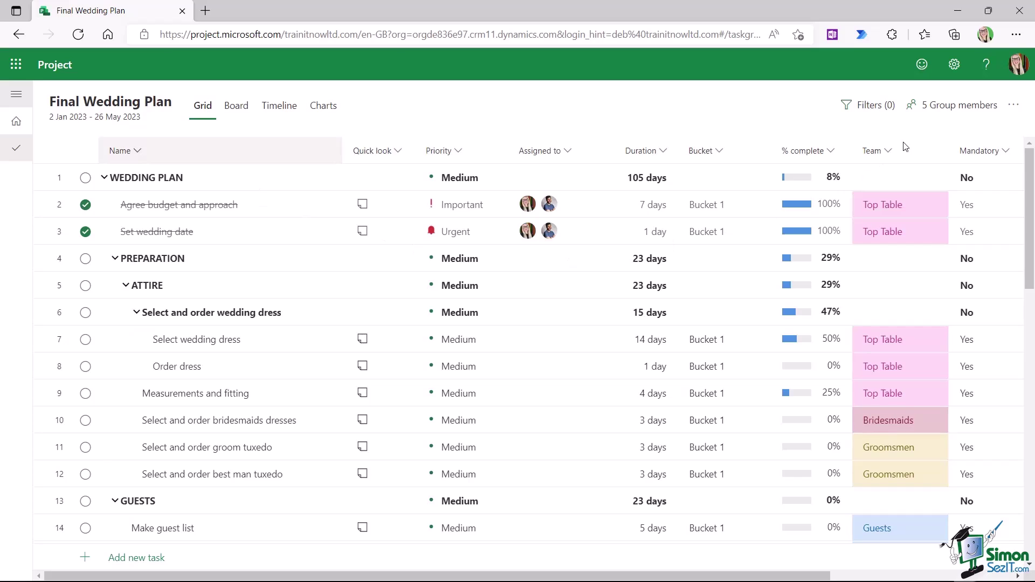
{"action": "left_click", "coordinate": [872, 110]}
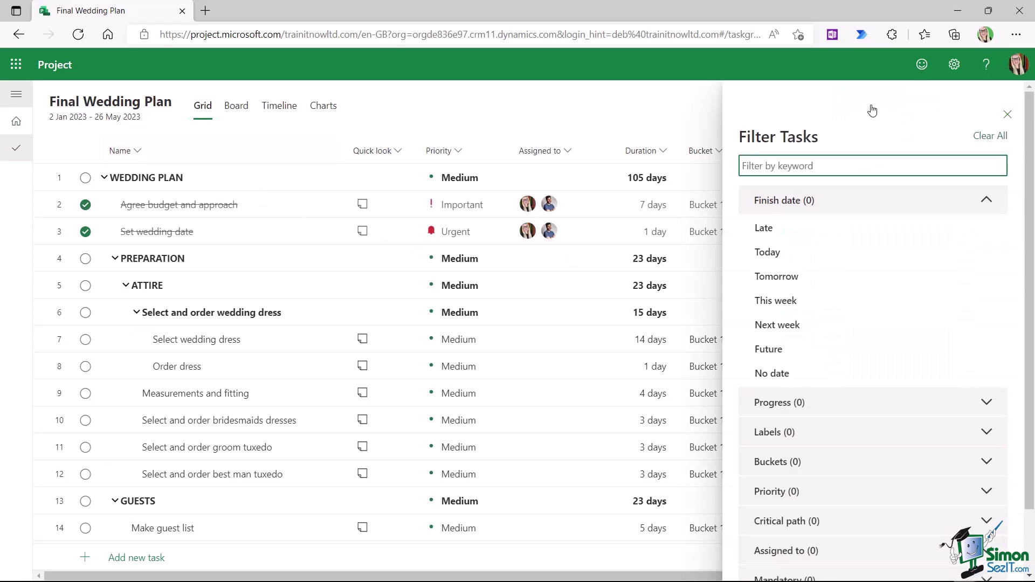
{"action": "left_click", "coordinate": [986, 403]}
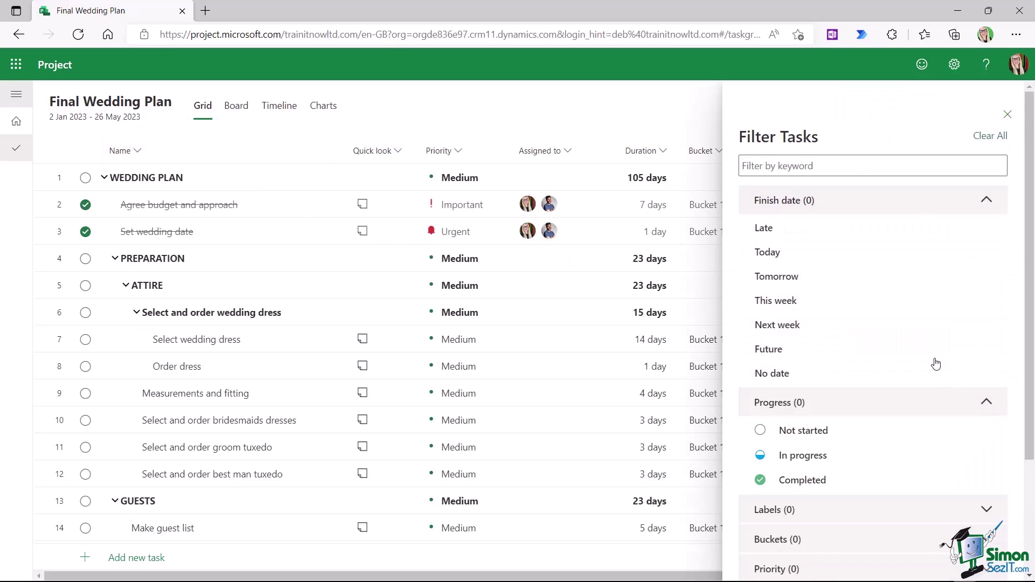
{"action": "scroll", "coordinate": [897, 328], "scroll_direction": "down", "scroll_amount": 2}
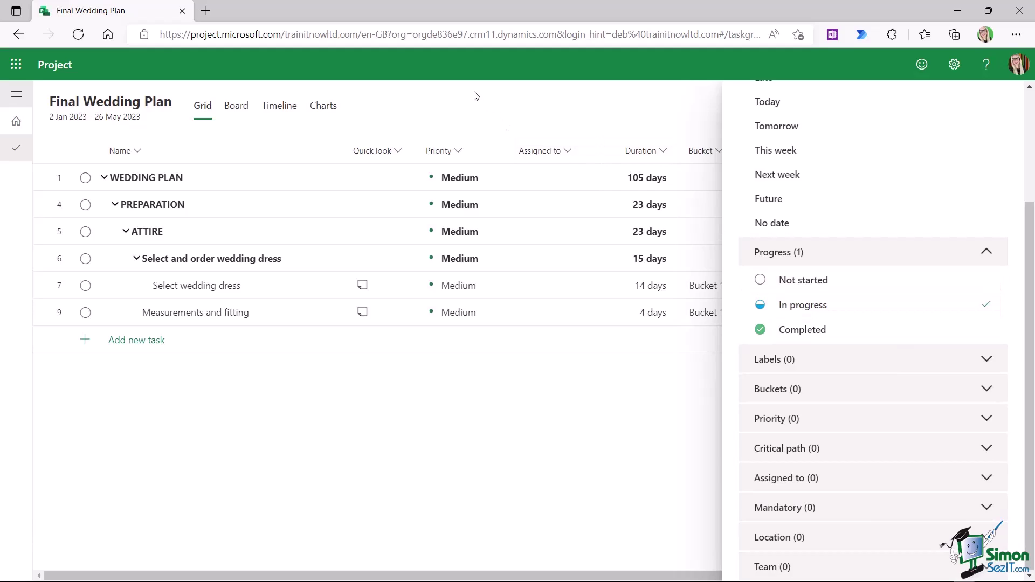
{"action": "left_click", "coordinate": [1013, 108]}
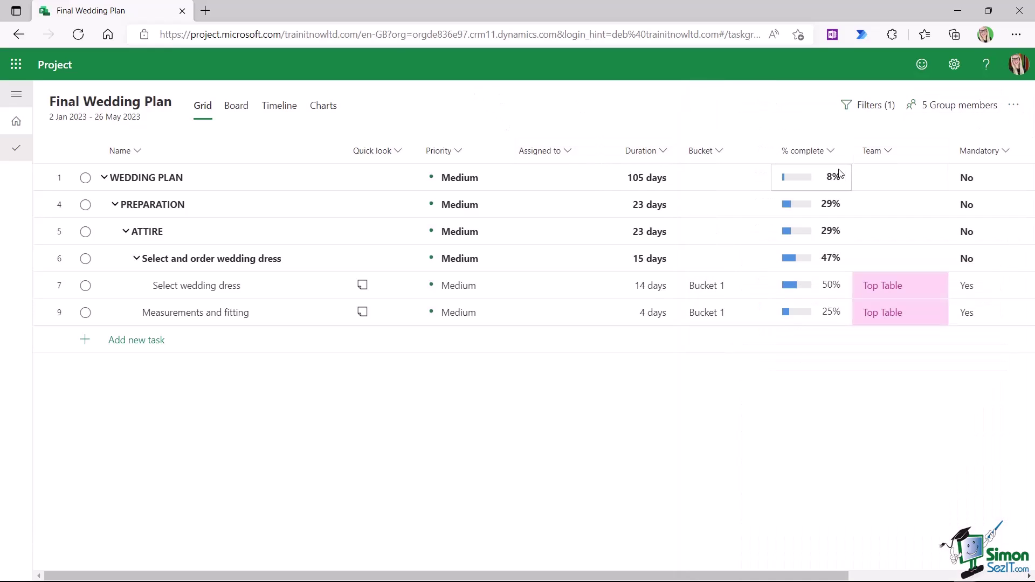
- Change the Progress filter to Completed only, then clear all filters
{"action": "mouse_move", "coordinate": [827, 320]}
{"action": "left_click", "coordinate": [875, 107]}
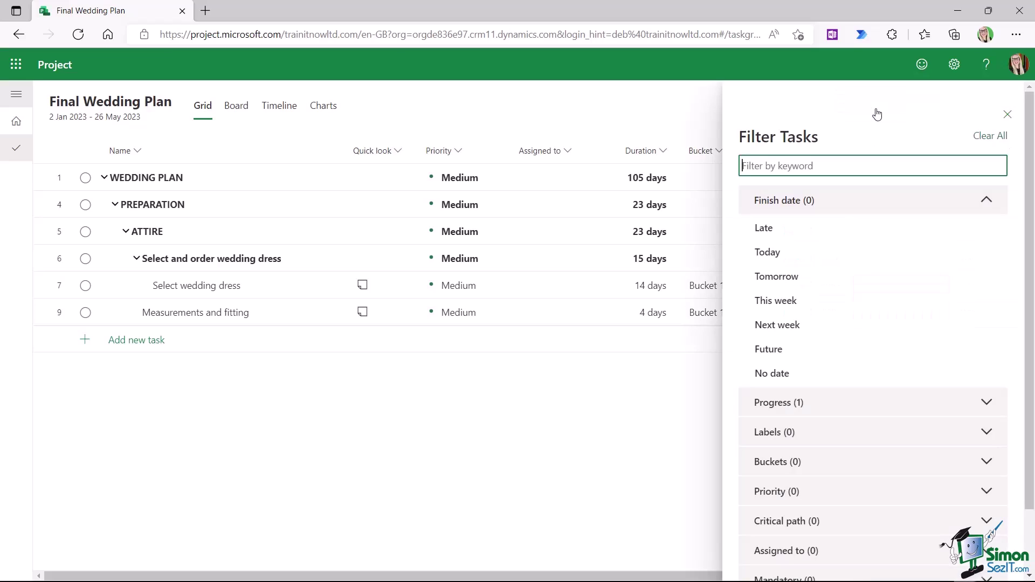
{"action": "left_click", "coordinate": [987, 403]}
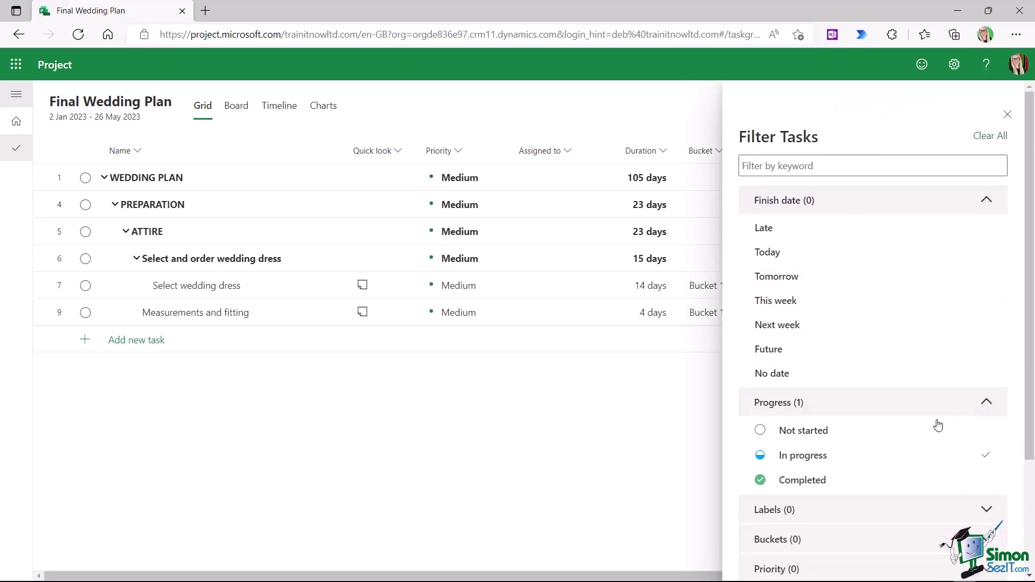
{"action": "left_click", "coordinate": [817, 485]}
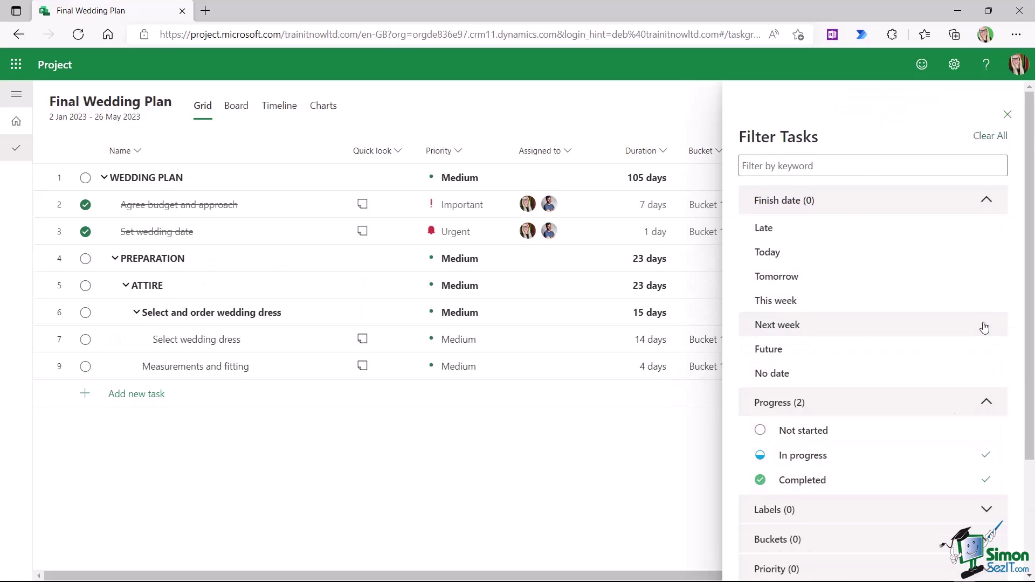
{"action": "left_click", "coordinate": [986, 456]}
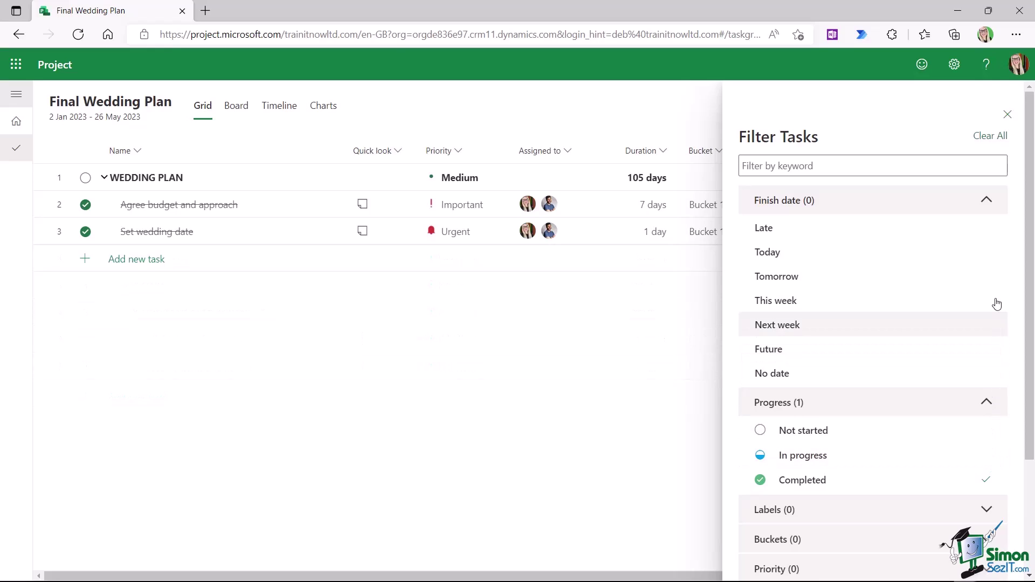
{"action": "left_click", "coordinate": [1007, 114]}
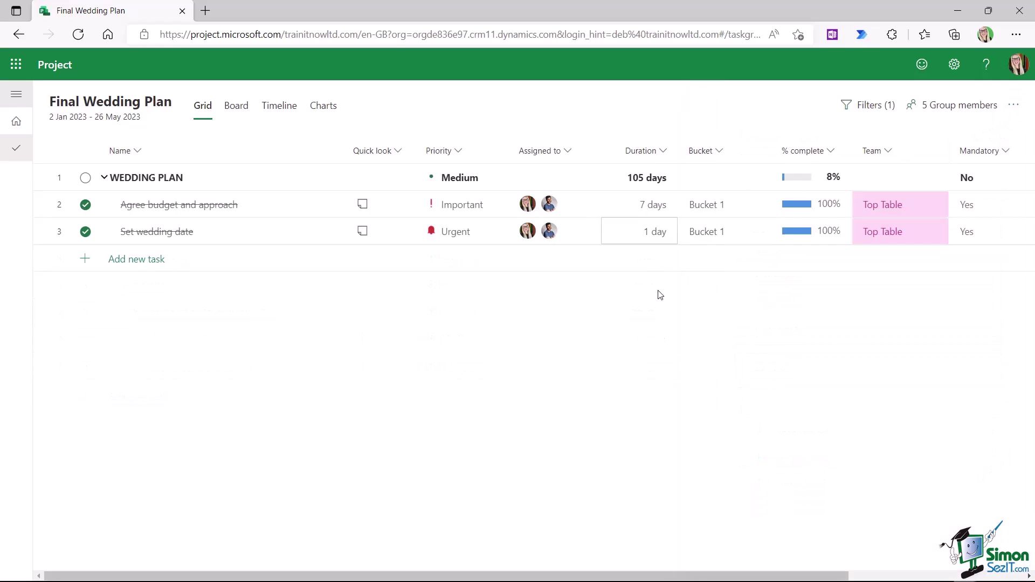
{"action": "left_click", "coordinate": [868, 105]}
{"action": "left_click", "coordinate": [990, 136]}
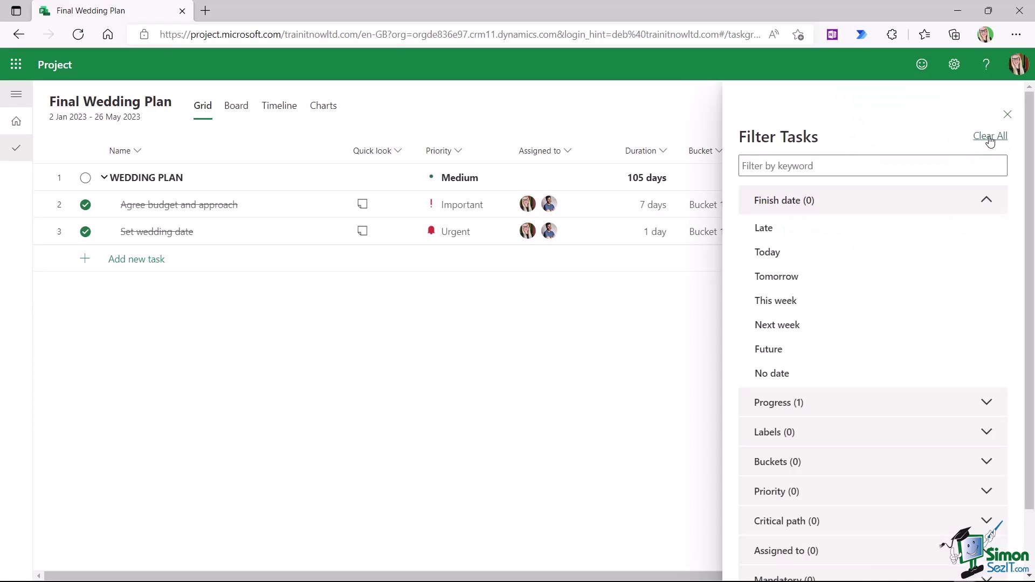
{"action": "left_click", "coordinate": [1007, 115]}
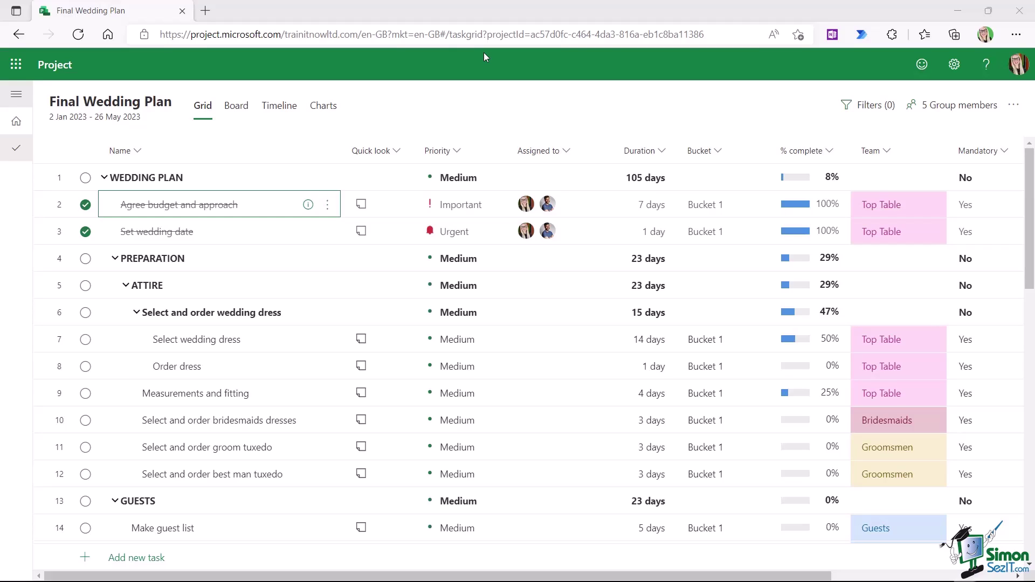
- Open the details pane for Agree budget and approach
{"action": "left_click", "coordinate": [362, 209]}
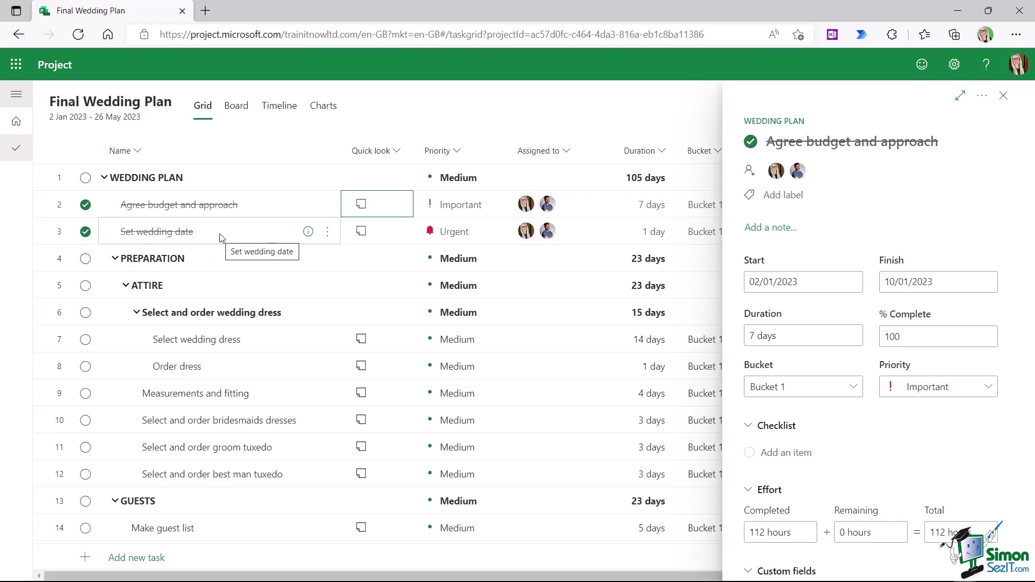
- Add the note 'Wedding must occur in summer or autumn' to Set wedding date
{"action": "left_click", "coordinate": [309, 233]}
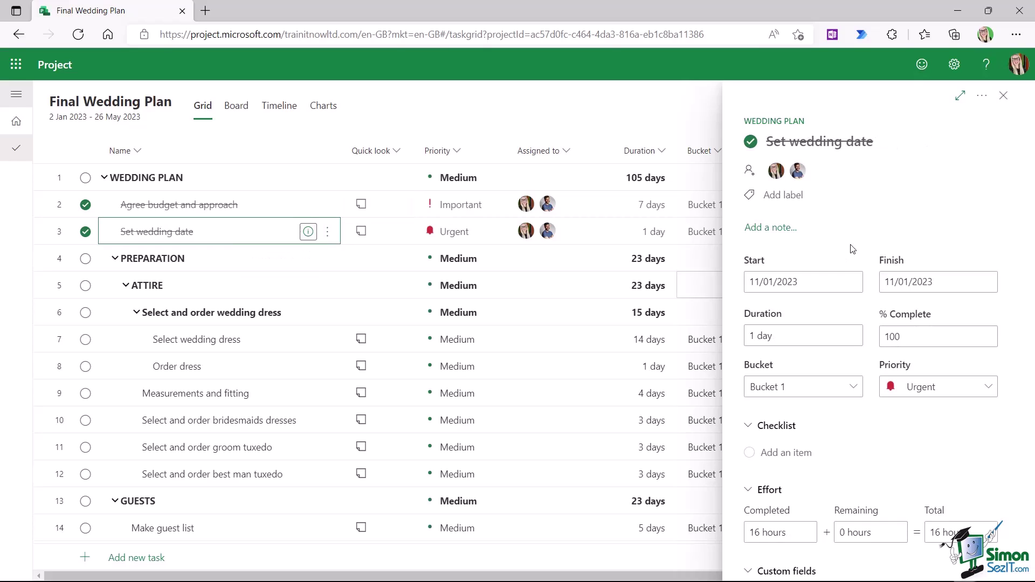
{"action": "left_click", "coordinate": [780, 227]}
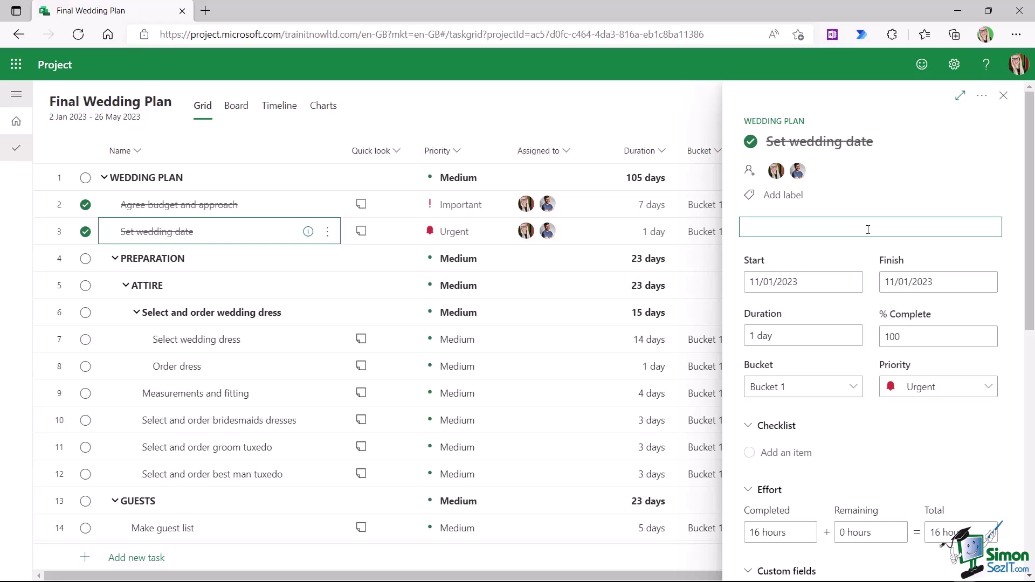
{"action": "type", "text": "Wedding must occur in summer or autumn"}
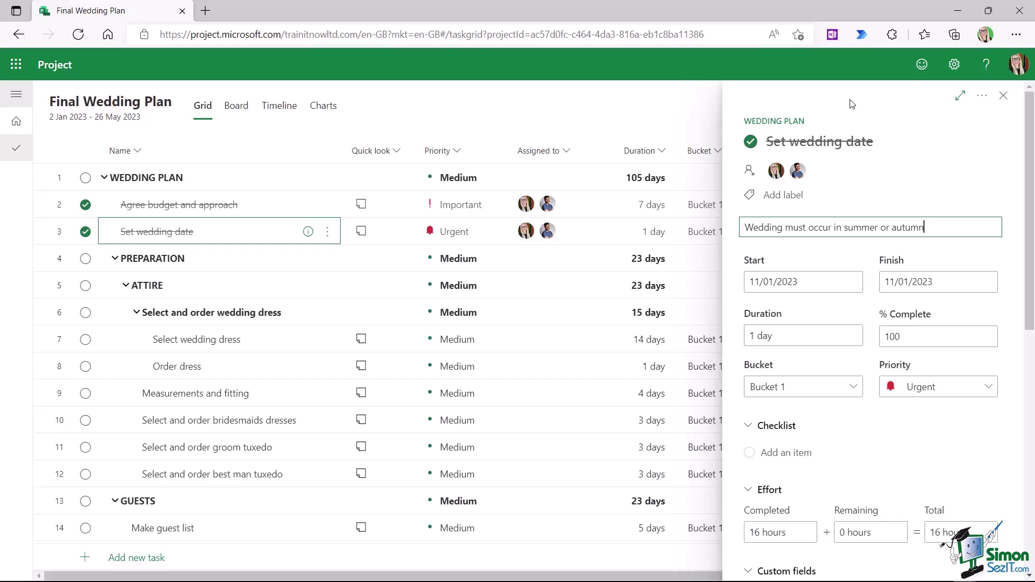
{"action": "left_click", "coordinate": [852, 104]}
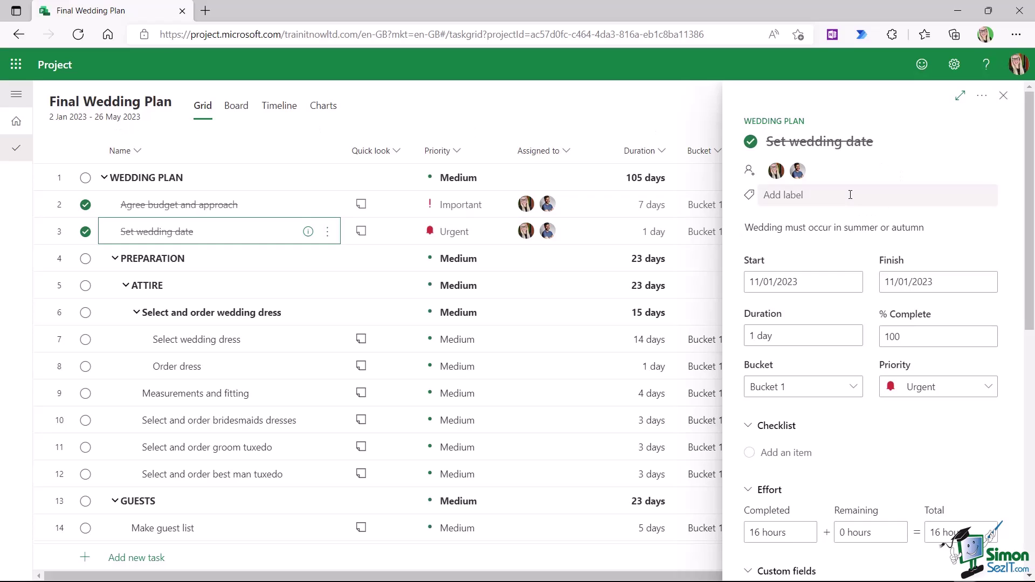
{"action": "left_click", "coordinate": [1003, 95]}
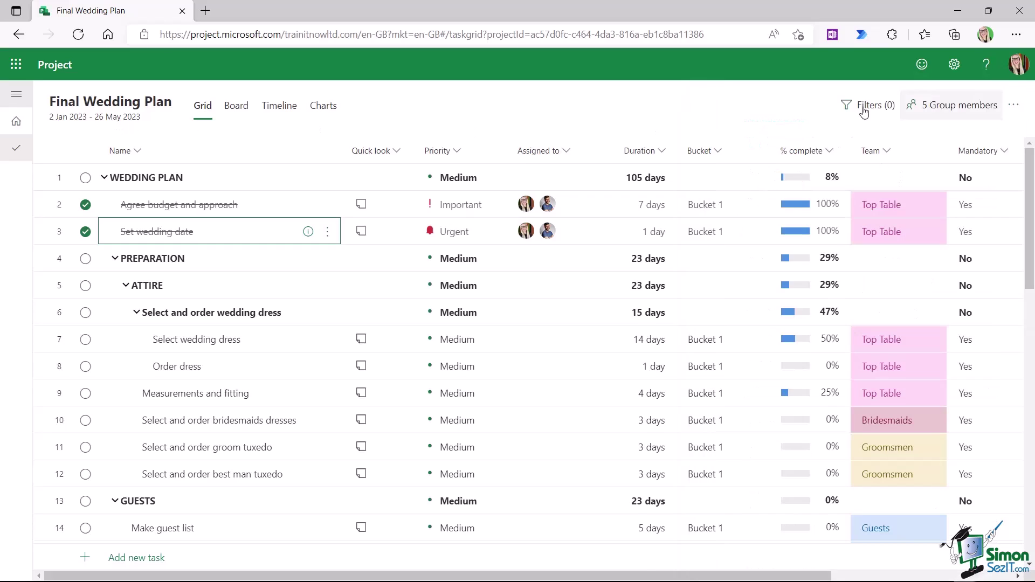
{"action": "left_click", "coordinate": [361, 339]}
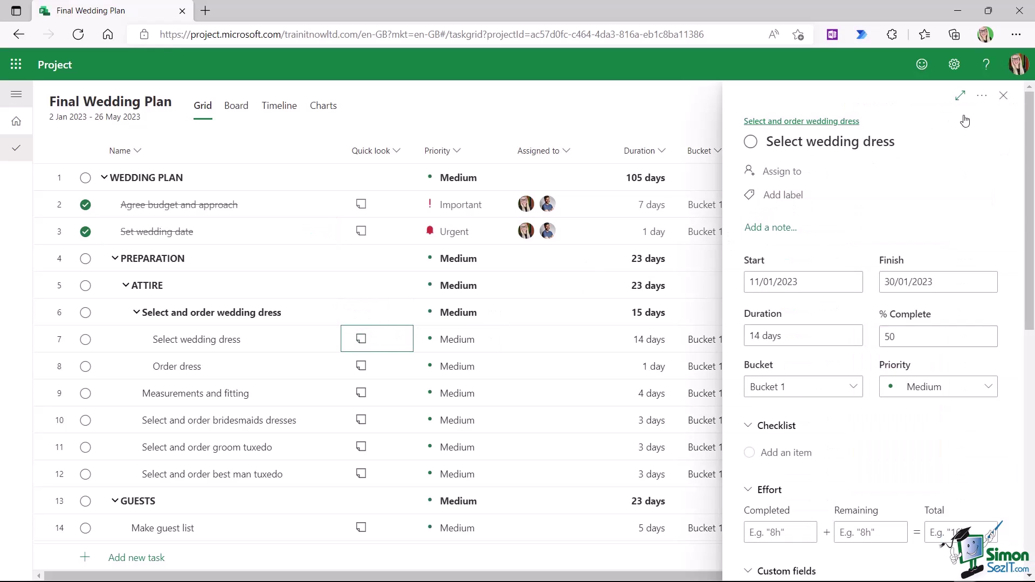
{"action": "left_click", "coordinate": [1003, 96]}
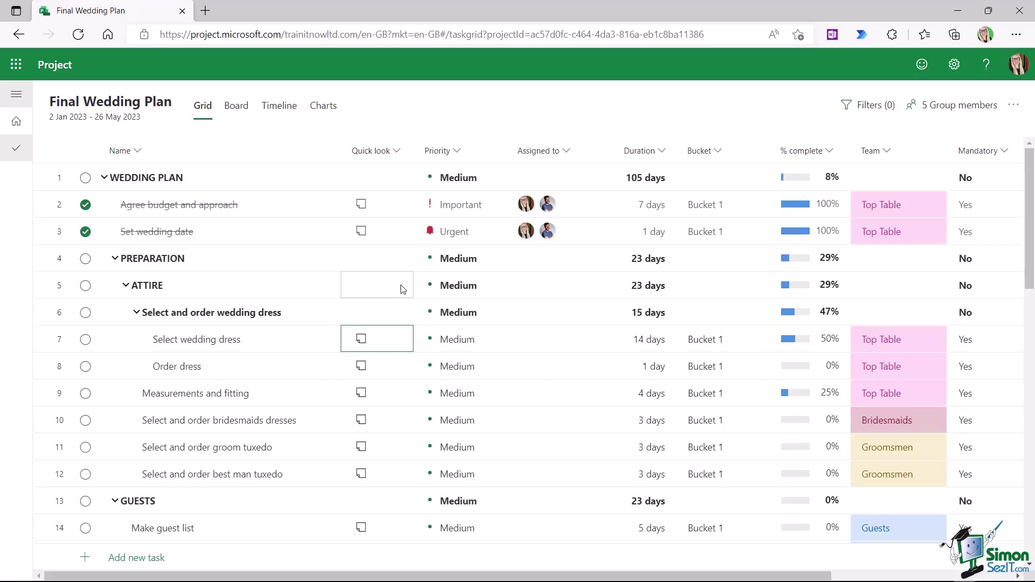
{"action": "scroll", "coordinate": [401, 290], "scroll_direction": "down", "scroll_amount": 1}
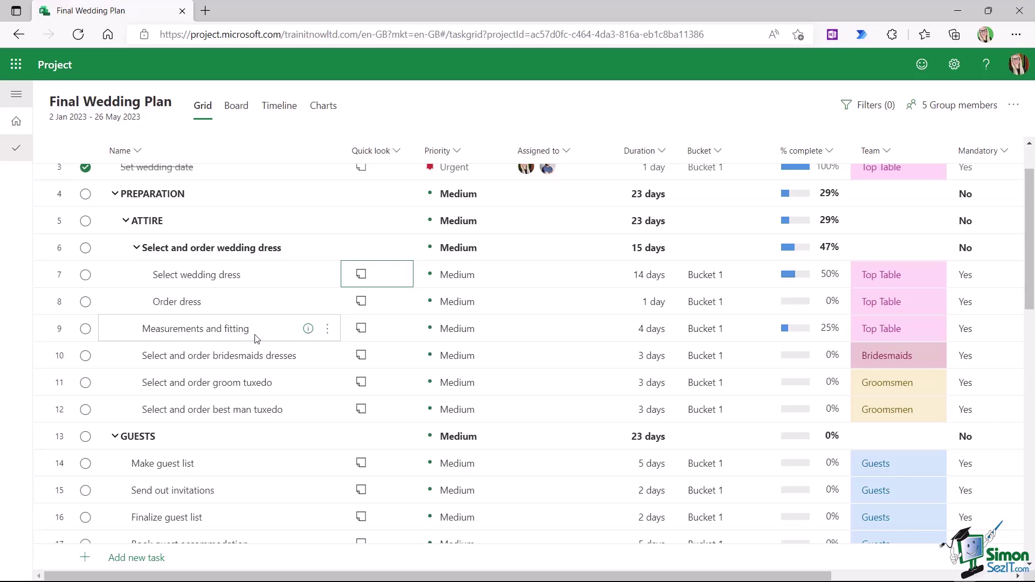
- Open Measurements and fitting's details and show the Add attachment source options
{"action": "left_click", "coordinate": [308, 330]}
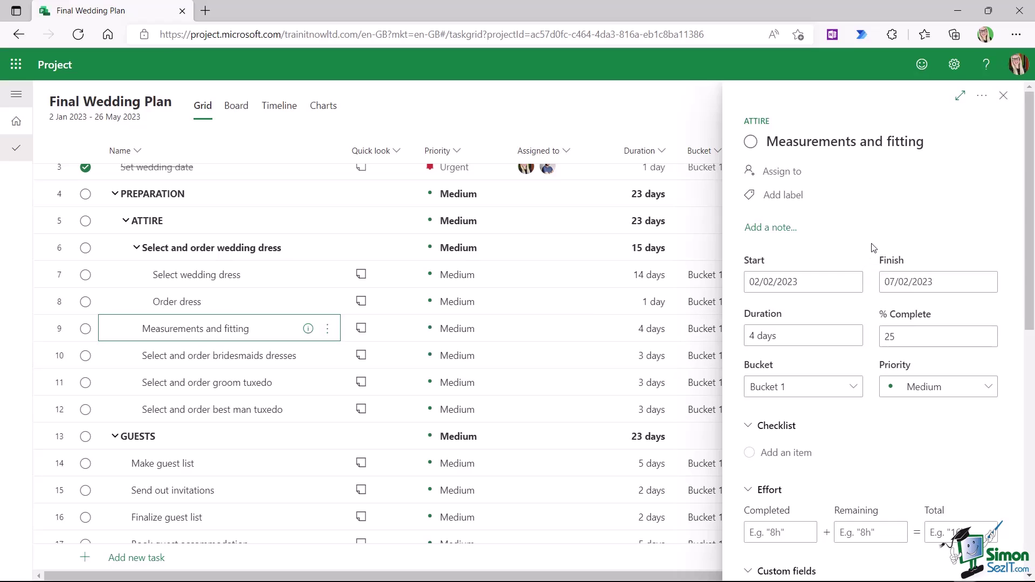
{"action": "scroll", "coordinate": [872, 248], "scroll_direction": "down", "scroll_amount": 5}
{"action": "scroll", "coordinate": [873, 248], "scroll_direction": "down", "scroll_amount": 2}
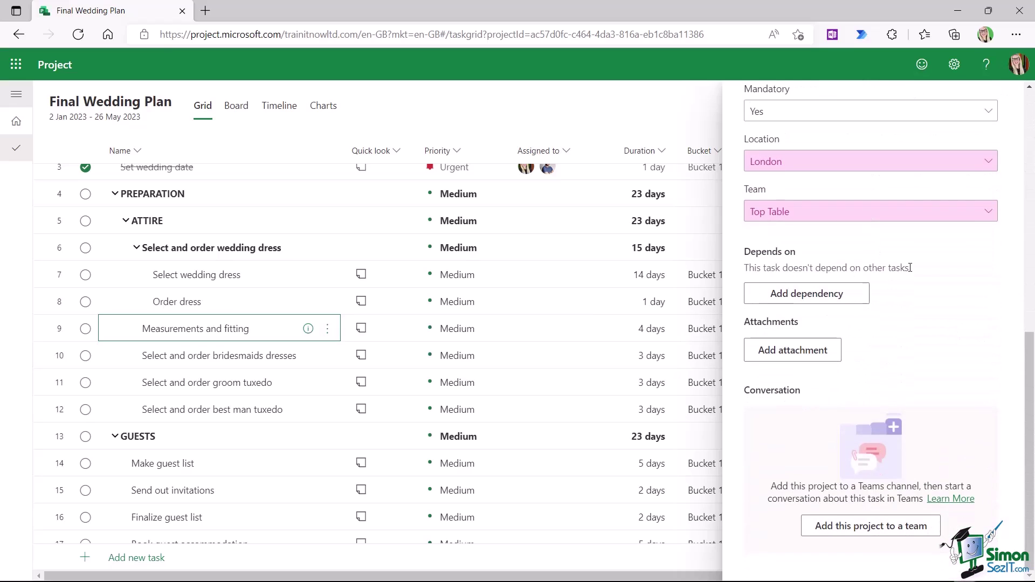
{"action": "left_click", "coordinate": [784, 360]}
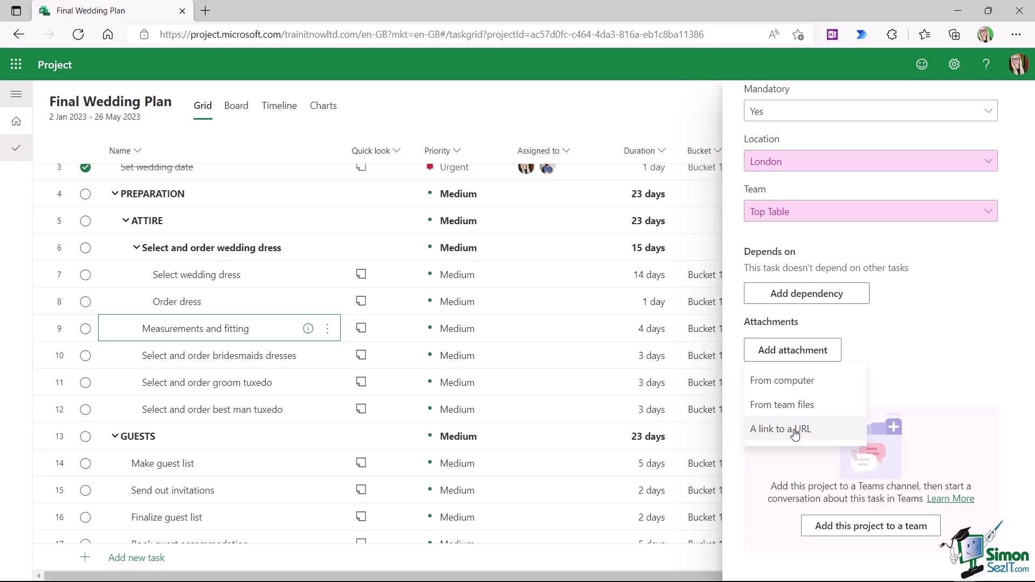
- Attach Bridesmaid Dress Sizes.docx from the computer to Measurements and fitting
{"action": "left_click", "coordinate": [790, 387]}
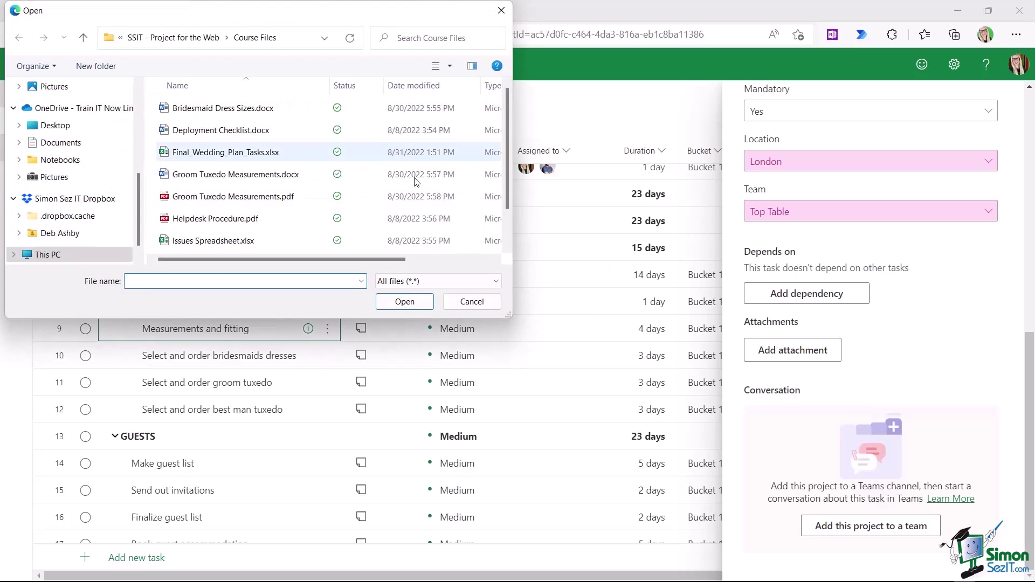
{"action": "left_click_drag", "start_coordinate": [375, 16], "coordinate": [403, 36]}
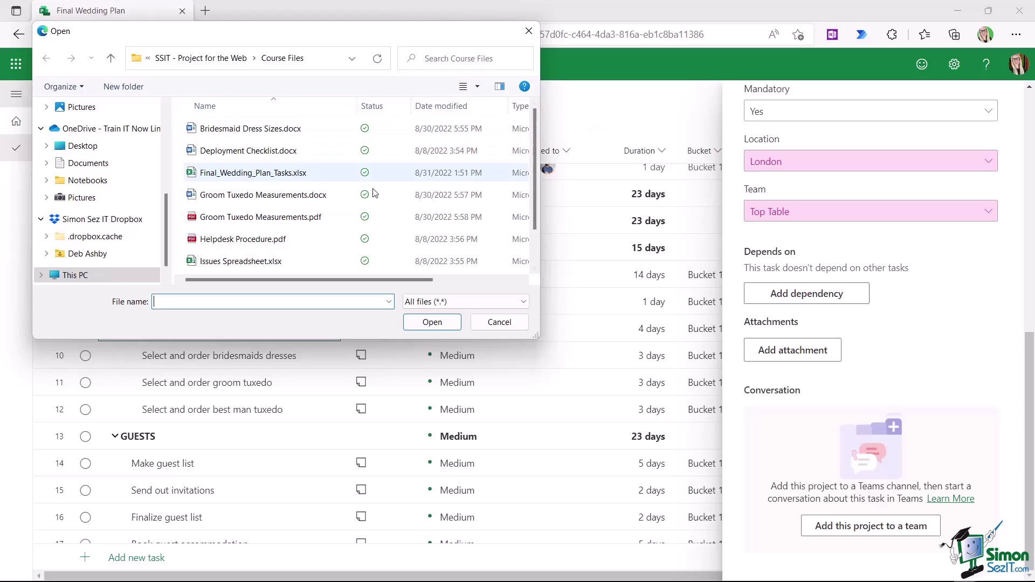
{"action": "left_click", "coordinate": [238, 131]}
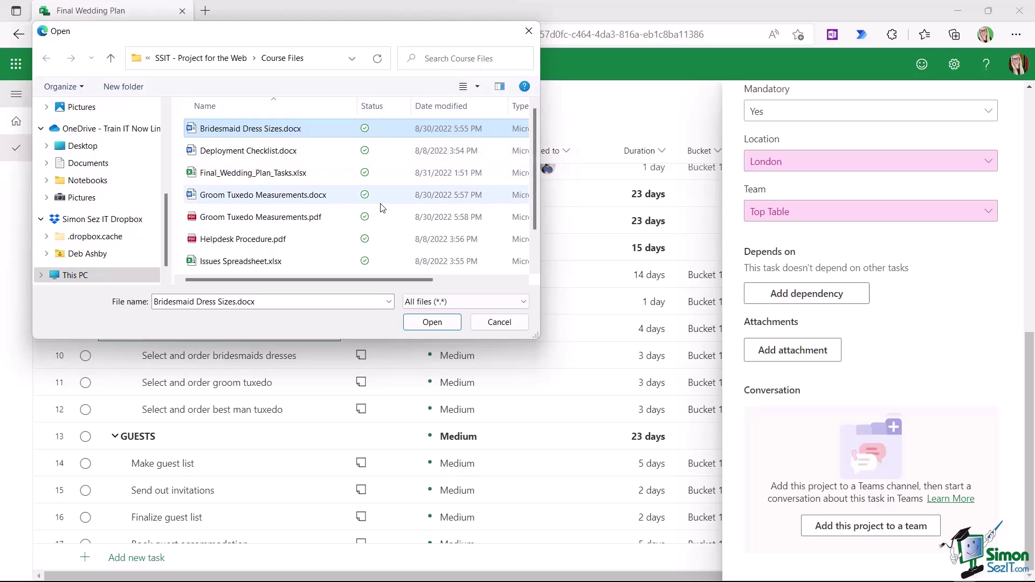
{"action": "left_click", "coordinate": [432, 322]}
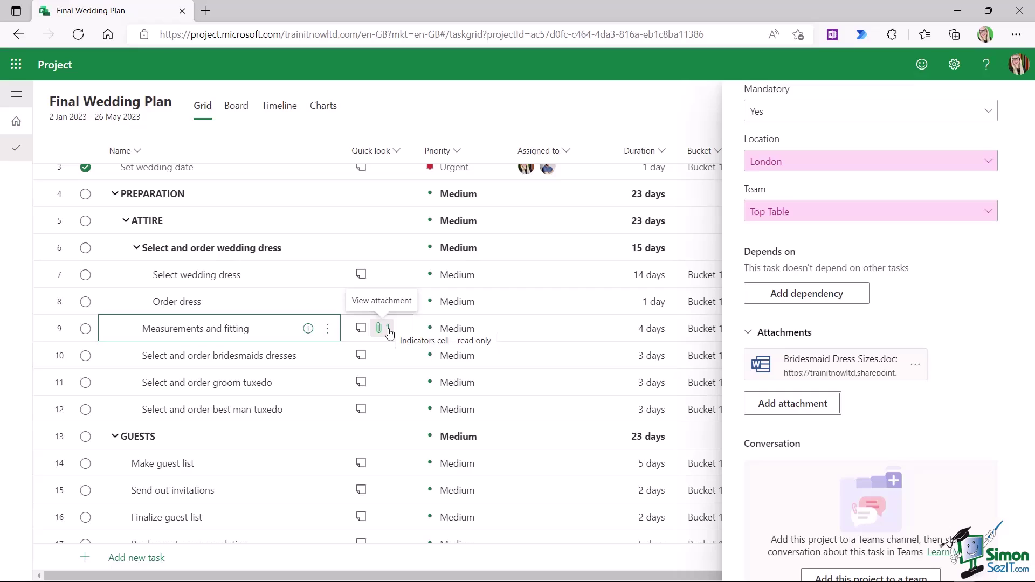
- Attach a pasted URL link titled 'Bridesmaids Dresses' to Measurements and fitting
{"action": "left_click", "coordinate": [792, 404]}
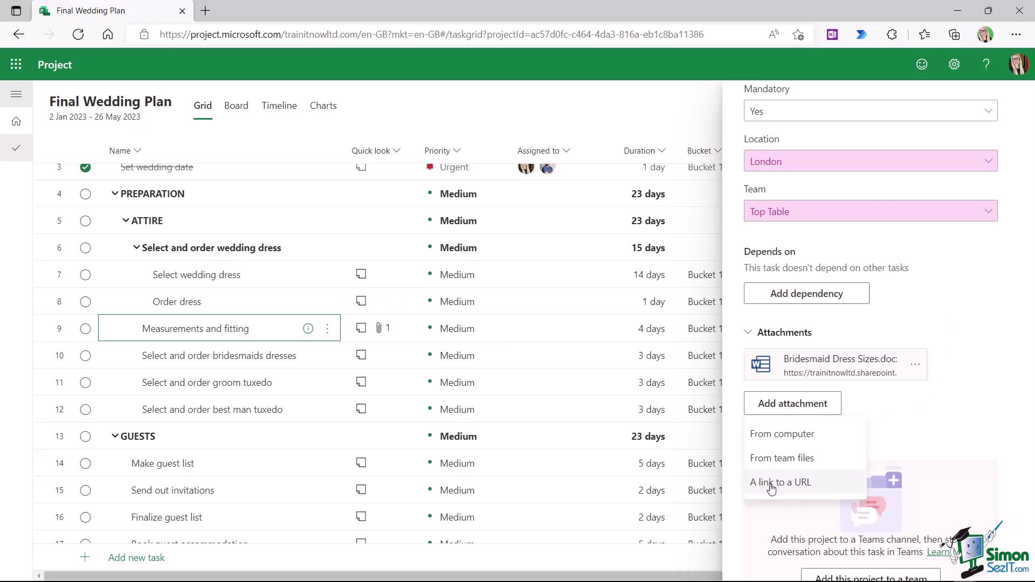
{"action": "left_click", "coordinate": [790, 486]}
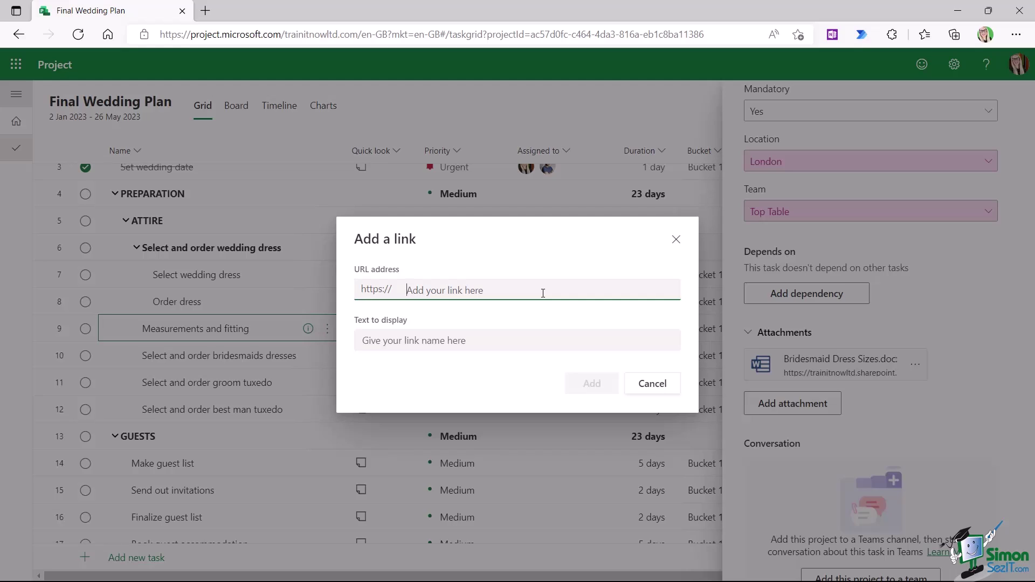
{"action": "key", "text": "ctrl+v"}
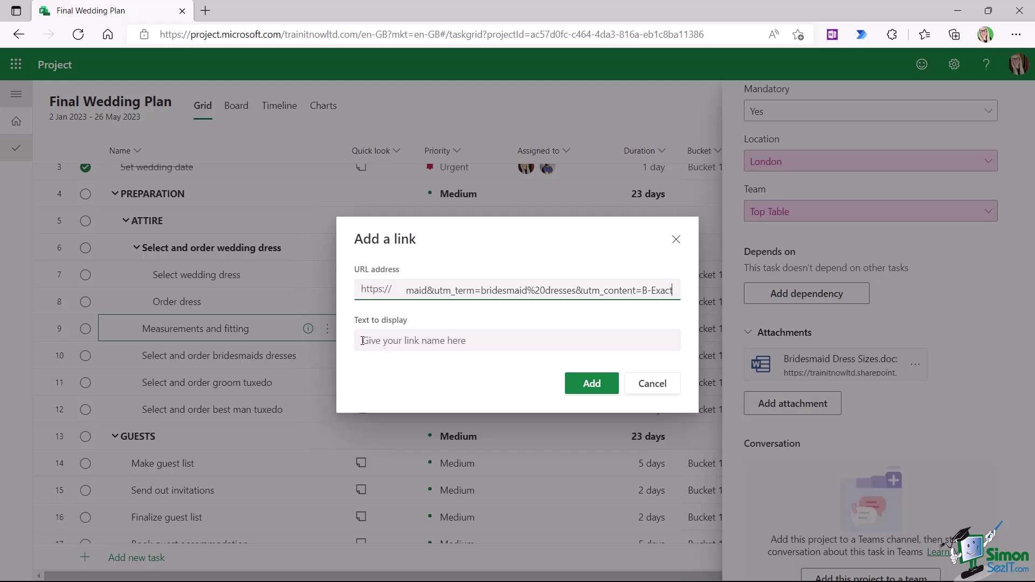
{"action": "left_click", "coordinate": [362, 340]}
{"action": "type", "text": "B"}
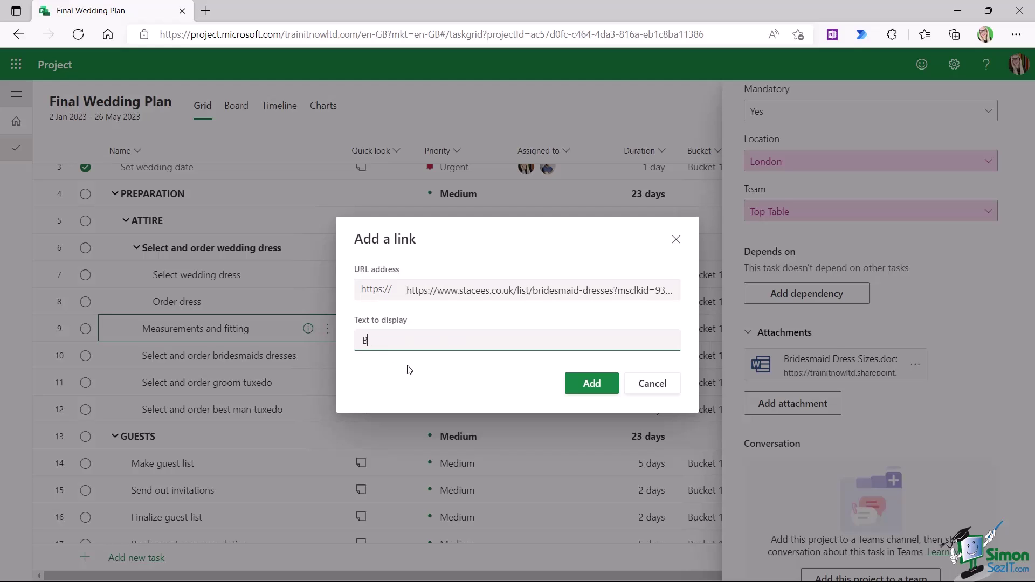
{"action": "type", "text": "ridesmaids Dresses"}
{"action": "left_click", "coordinate": [587, 385]}
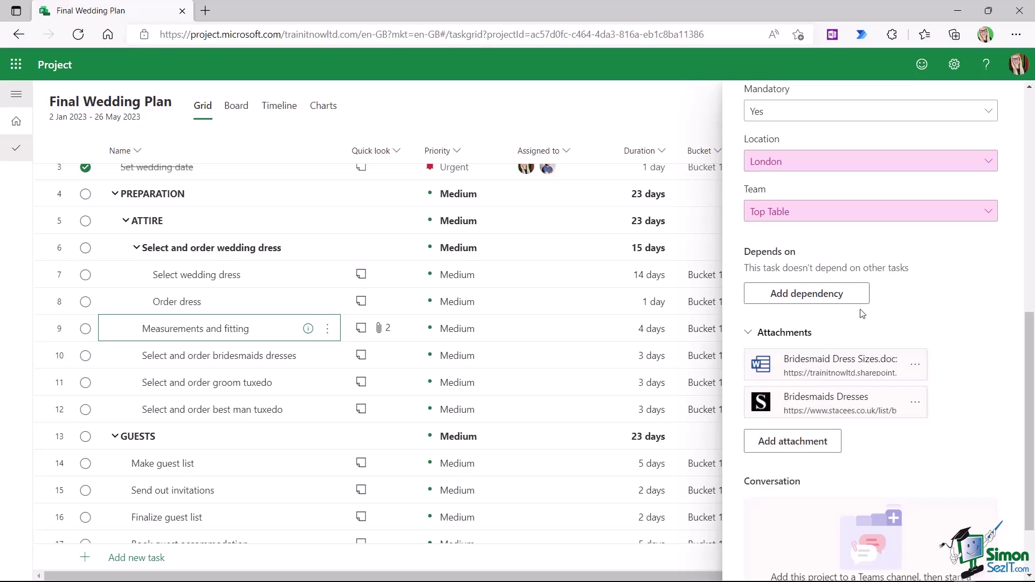
{"action": "scroll", "coordinate": [961, 305], "scroll_direction": "up", "scroll_amount": 8}
{"action": "scroll", "coordinate": [961, 305], "scroll_direction": "up", "scroll_amount": 2}
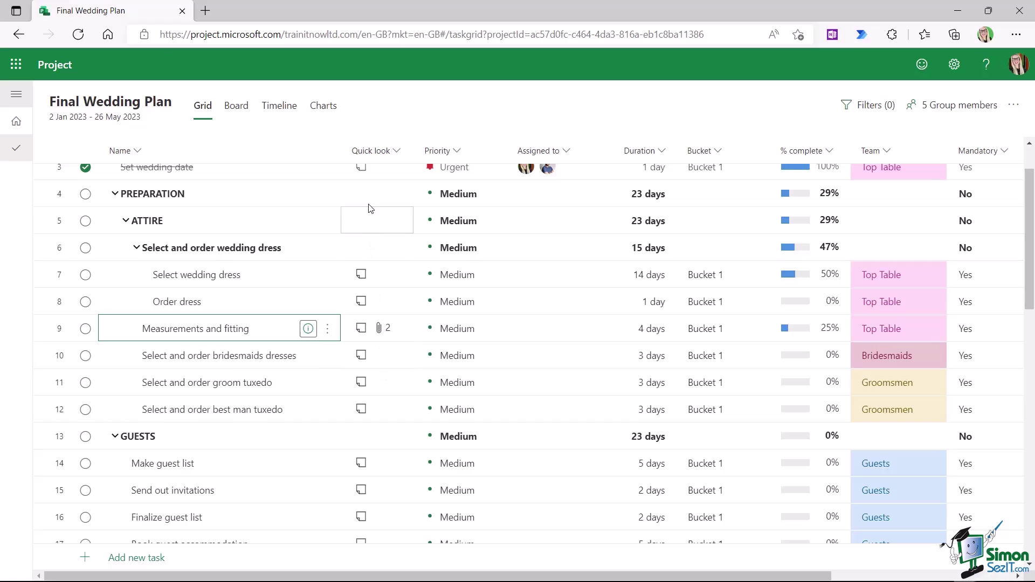
{"action": "scroll", "coordinate": [381, 261], "scroll_direction": "up", "scroll_amount": 2}
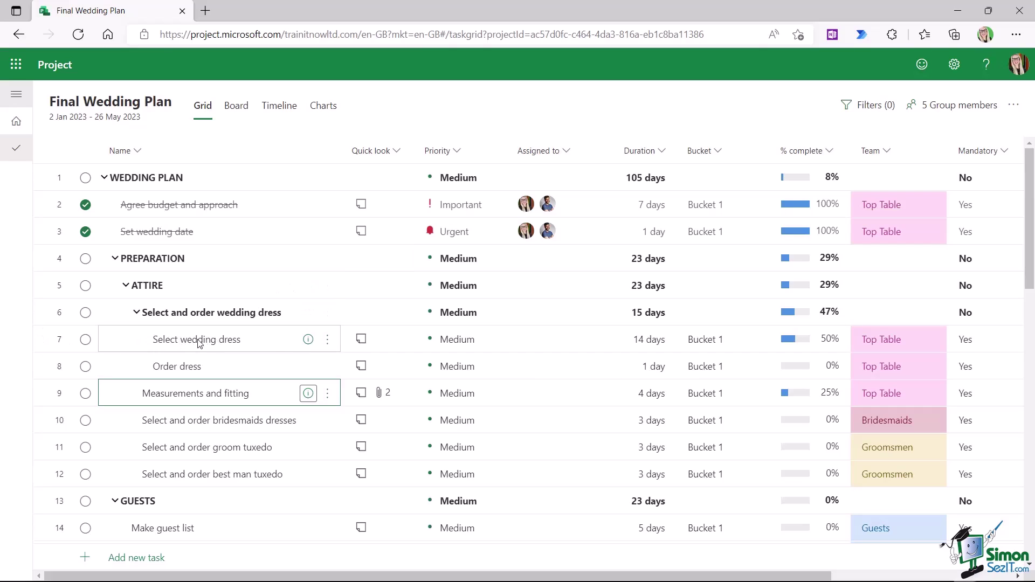
- In Select wedding dress details, add checklist items Decide on dress colour, Research dress styles, Visit local dress shops
{"action": "left_click", "coordinate": [307, 341]}
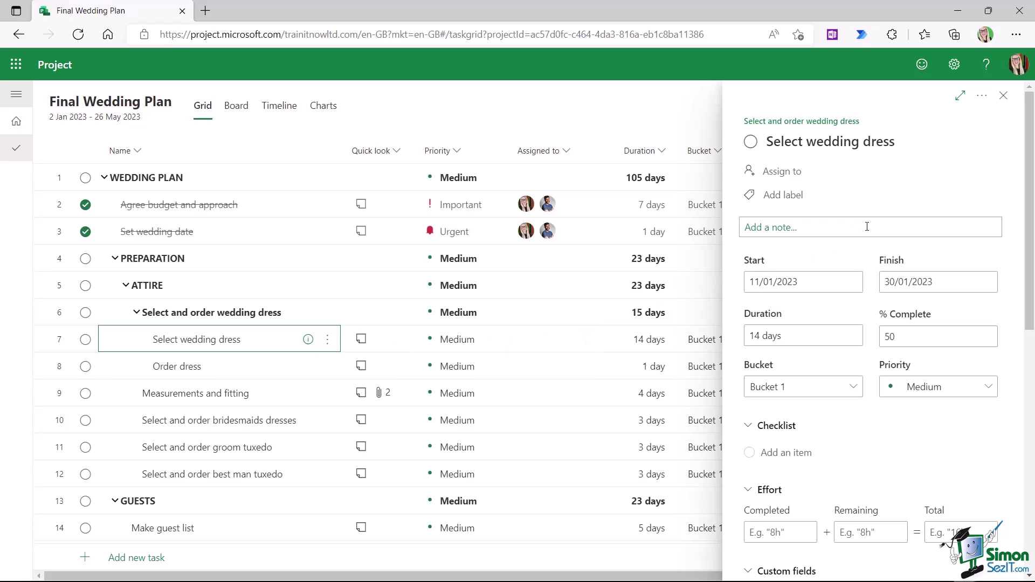
{"action": "scroll", "coordinate": [867, 227], "scroll_direction": "down", "scroll_amount": 3}
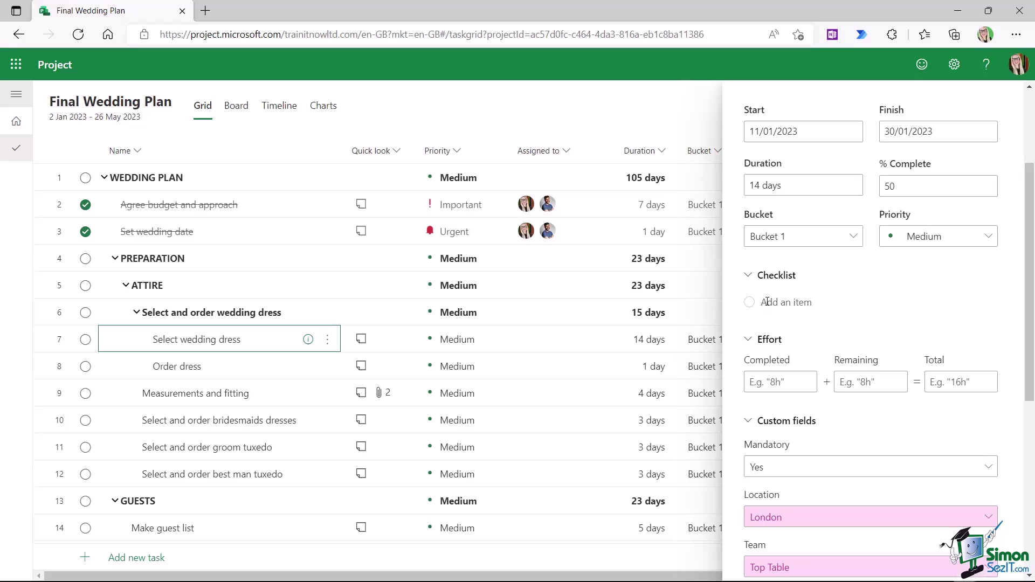
{"action": "left_click", "coordinate": [767, 302]}
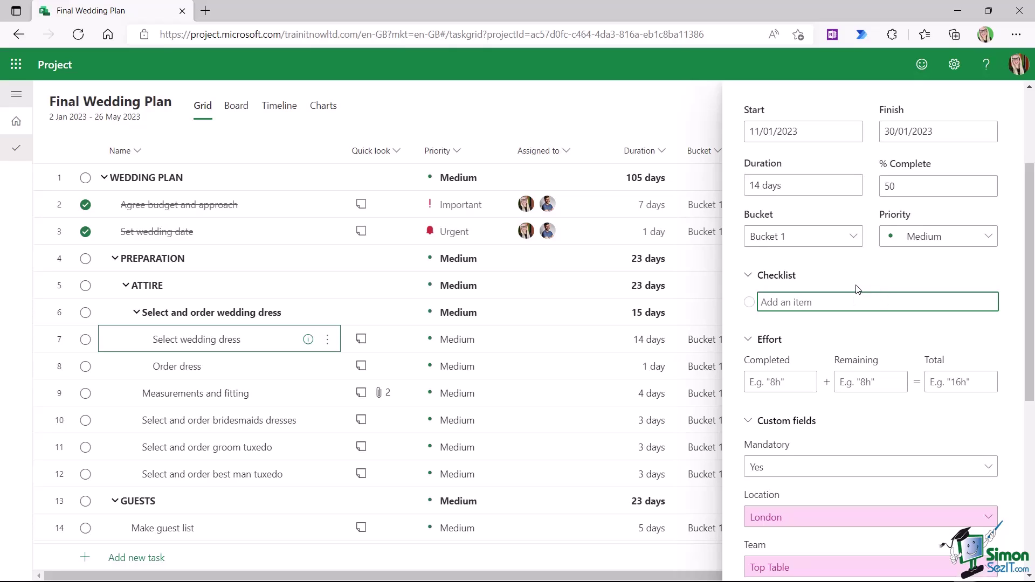
{"action": "type", "text": "Decide on dress colour"}
{"action": "key", "text": "Return"}
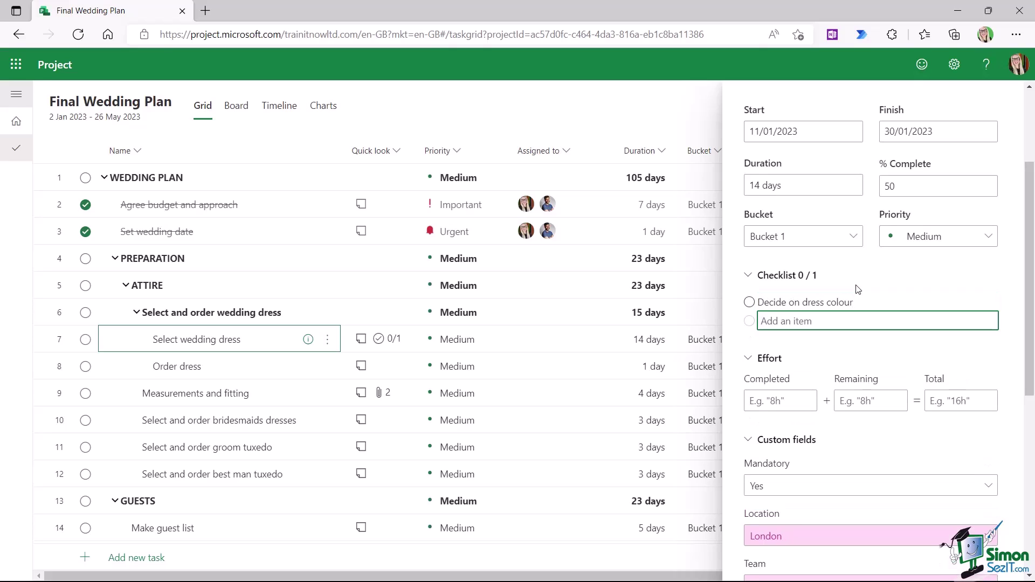
{"action": "type", "text": "Research dress styles"}
{"action": "key", "text": "Return"}
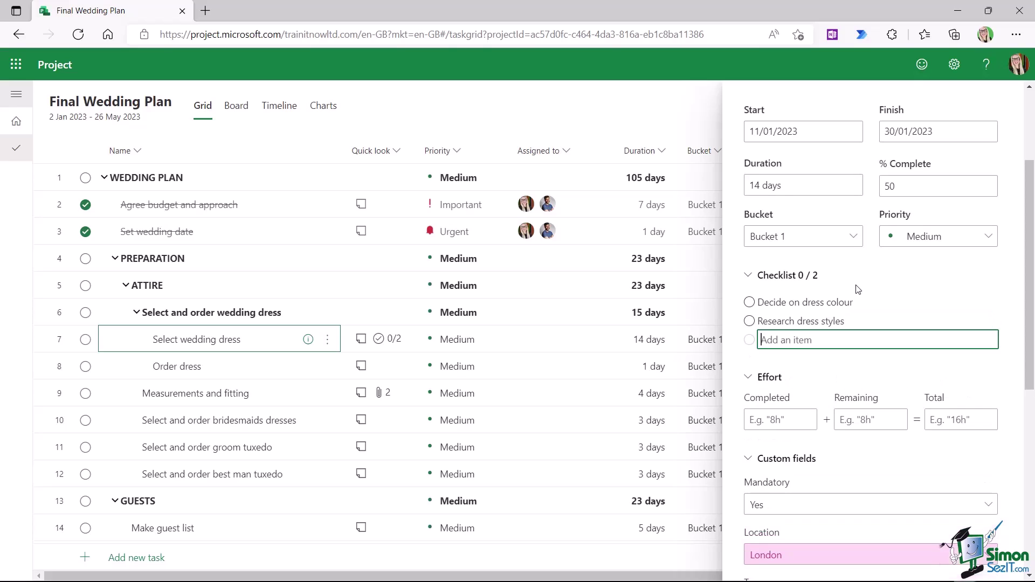
{"action": "type", "text": "Visit local dress shops"}
{"action": "key", "text": "Return"}
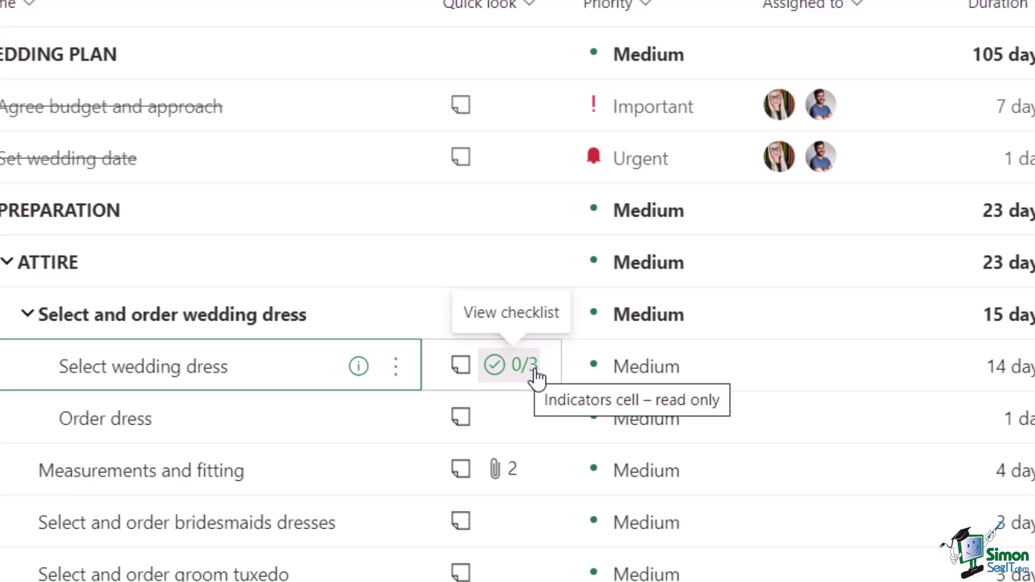
- Tick all three Select wedding dress checklist items so it reads 3/3, then close the details pane
{"action": "left_click", "coordinate": [531, 372]}
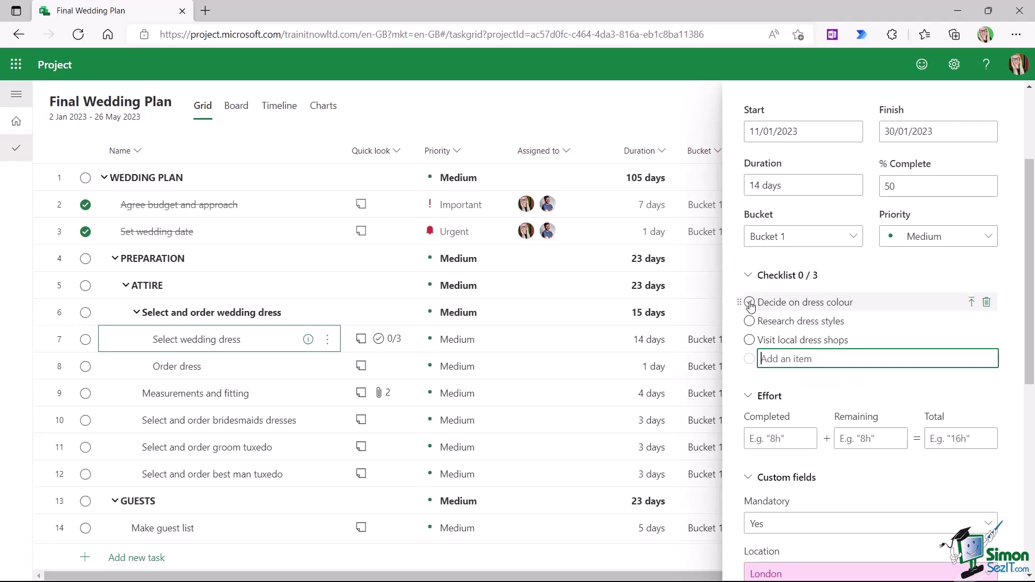
{"action": "left_click", "coordinate": [750, 303]}
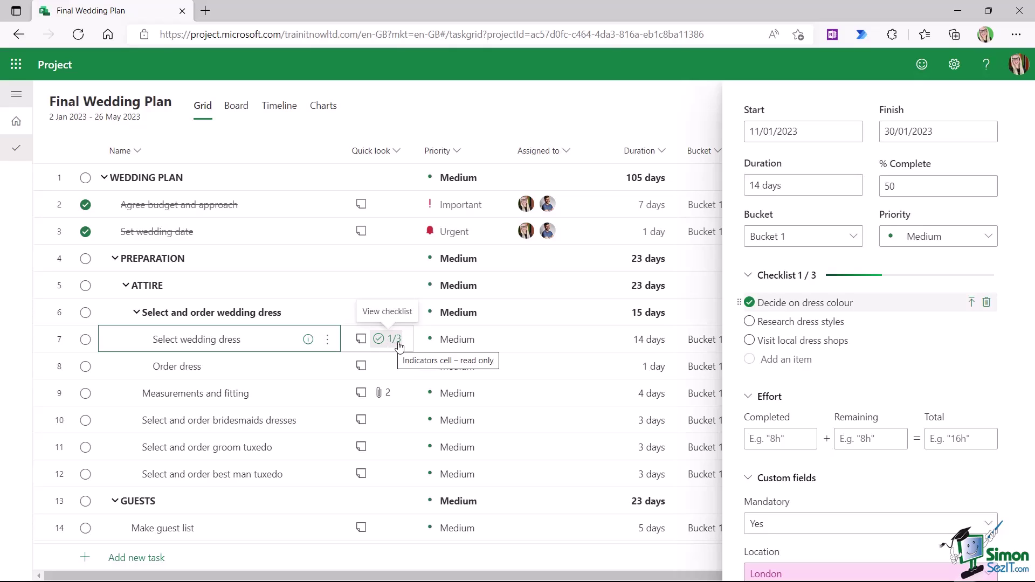
{"action": "left_click", "coordinate": [750, 321]}
{"action": "left_click", "coordinate": [749, 340]}
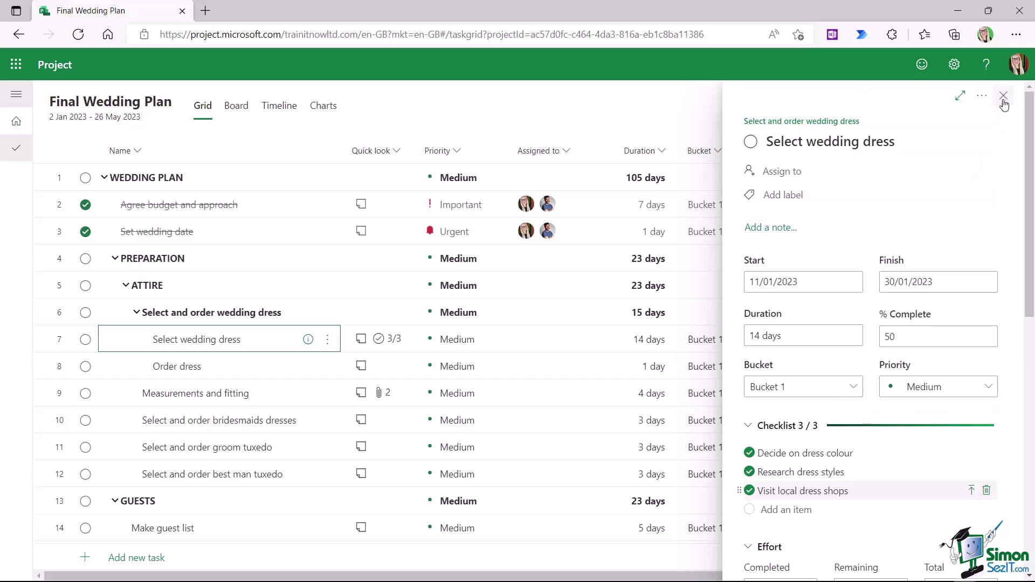
{"action": "left_click", "coordinate": [1004, 97]}
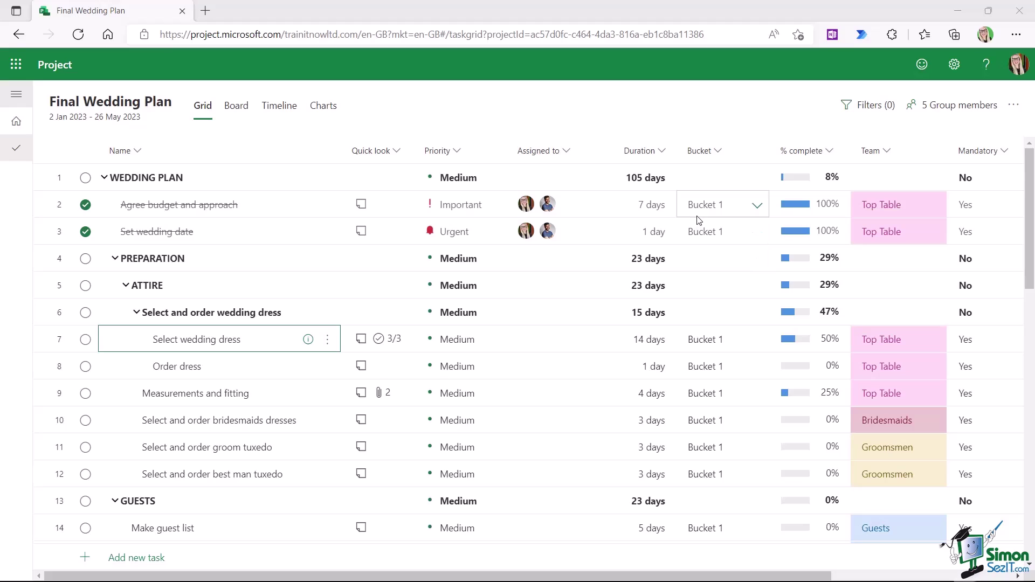
{"action": "scroll", "coordinate": [697, 220], "scroll_direction": "down", "scroll_amount": 3}
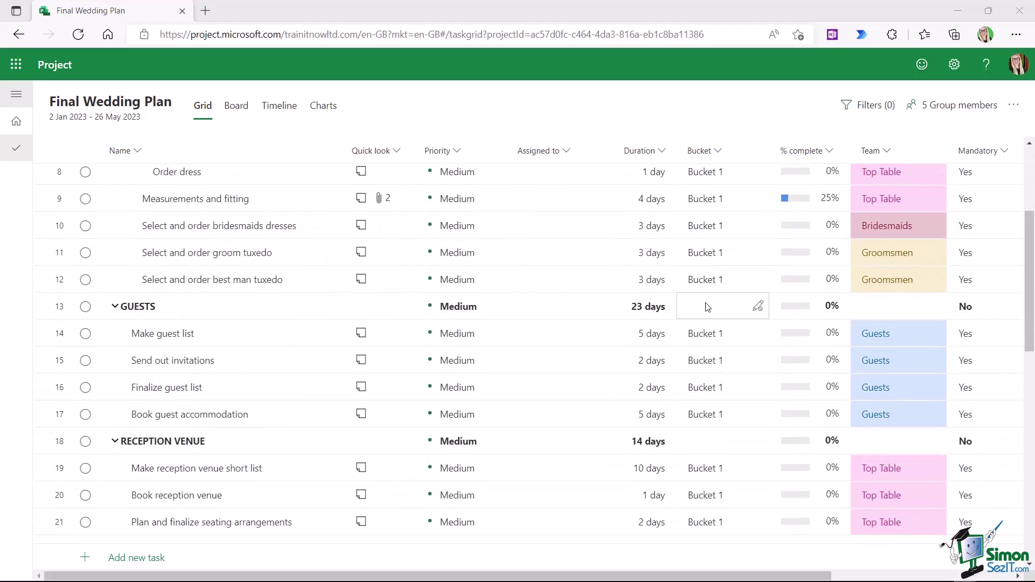
{"action": "scroll", "coordinate": [711, 310], "scroll_direction": "down", "scroll_amount": 5}
{"action": "scroll", "coordinate": [711, 310], "scroll_direction": "down", "scroll_amount": 2}
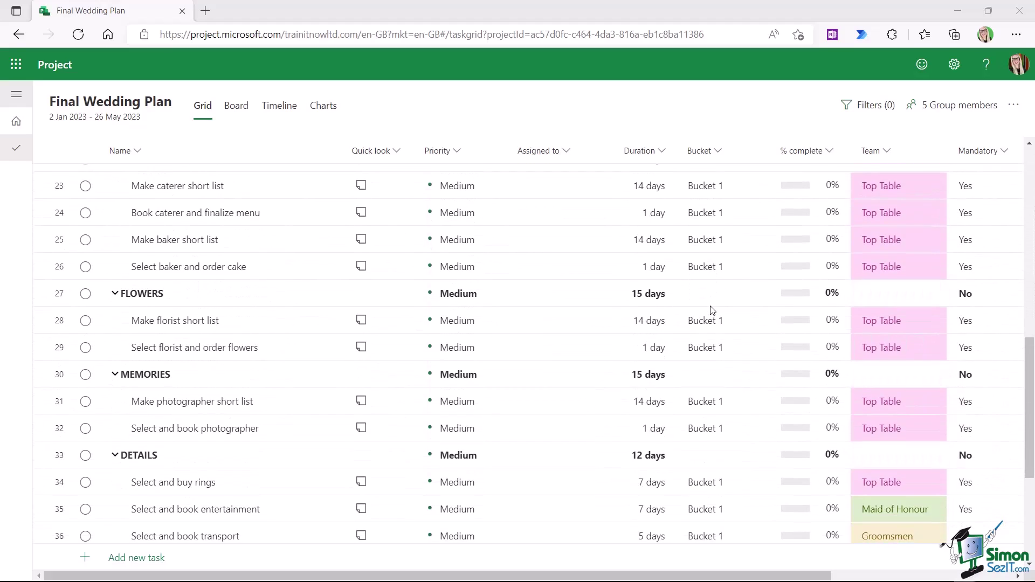
{"action": "scroll", "coordinate": [706, 270], "scroll_direction": "up", "scroll_amount": 10}
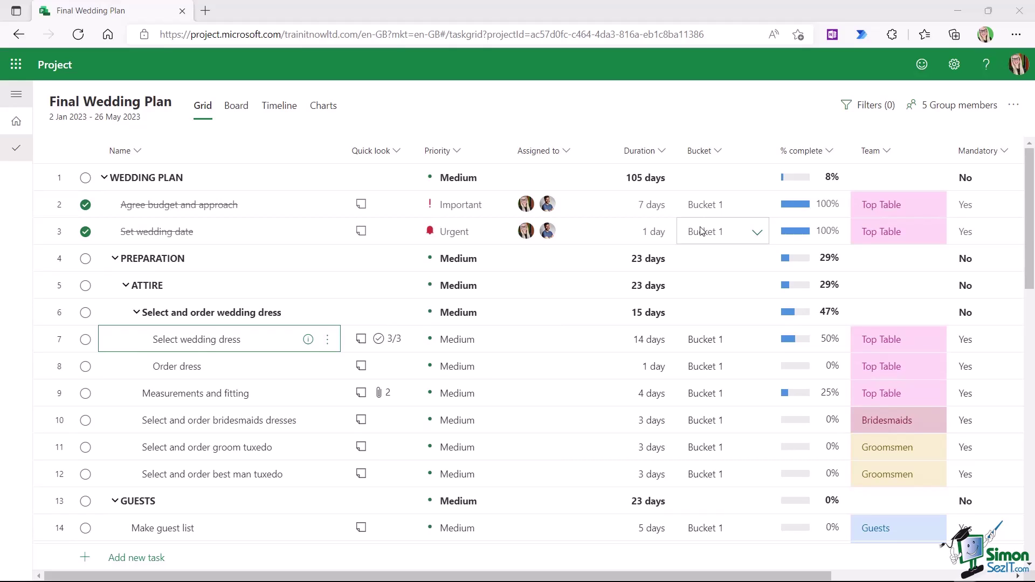
- Switch the Final Wedding Plan to Board view to see tasks grouped under Bucket 1
{"action": "left_click", "coordinate": [241, 111]}
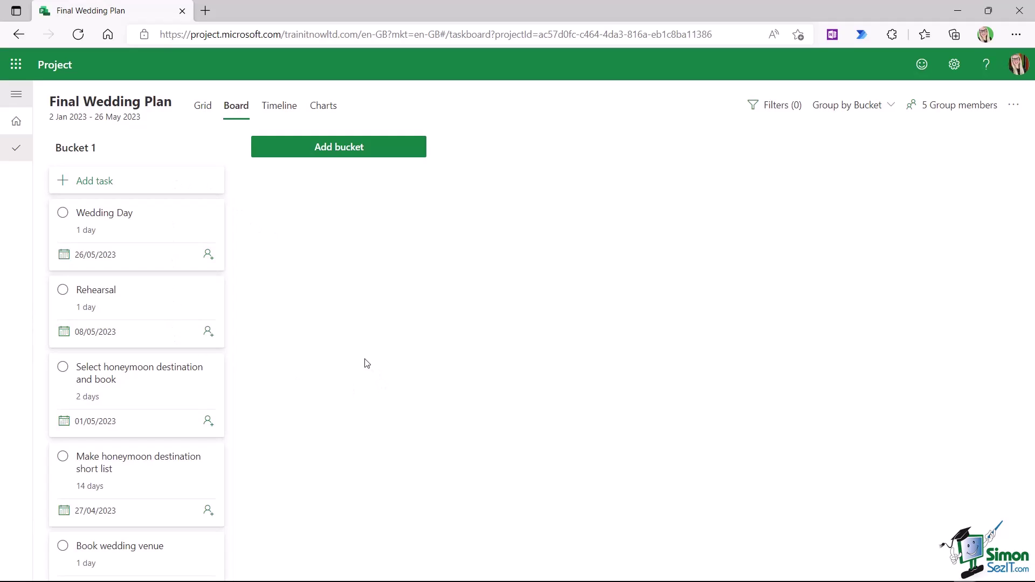
{"action": "mouse_move", "coordinate": [135, 210]}
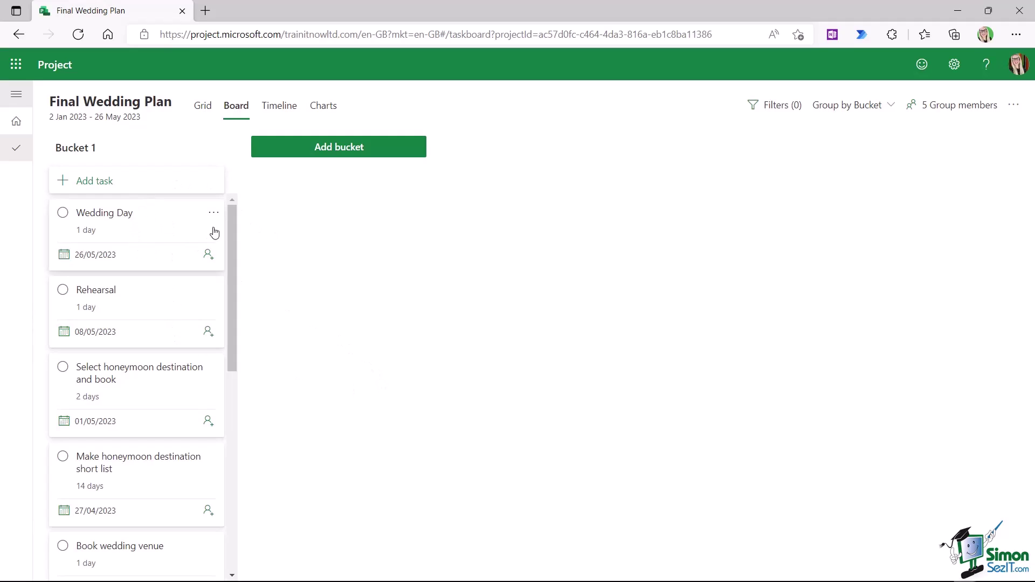
{"action": "mouse_move", "coordinate": [81, 154]}
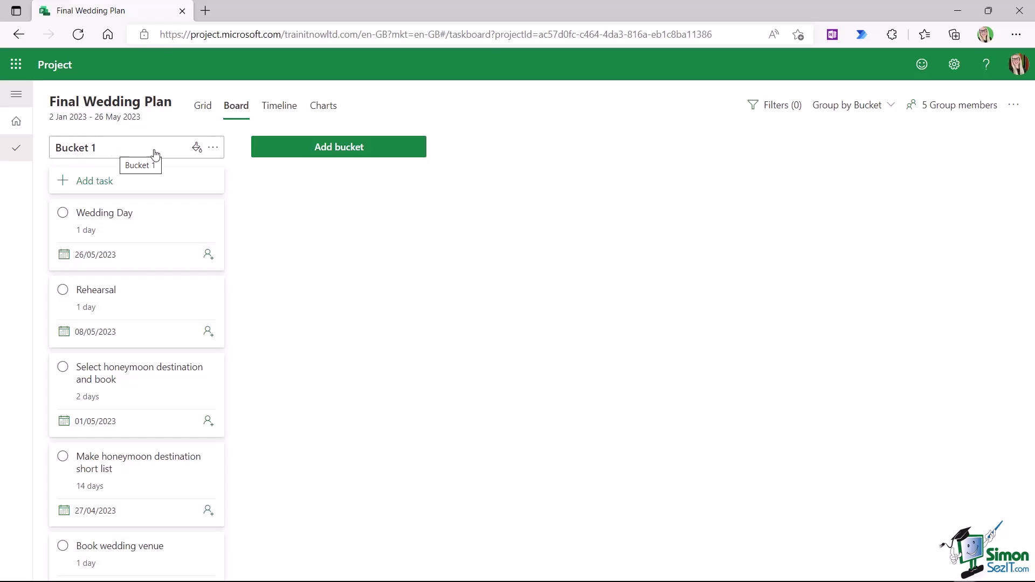
- Rename Bucket 1 to Preparation Phase and give it a lavender colour
{"action": "left_click", "coordinate": [214, 150]}
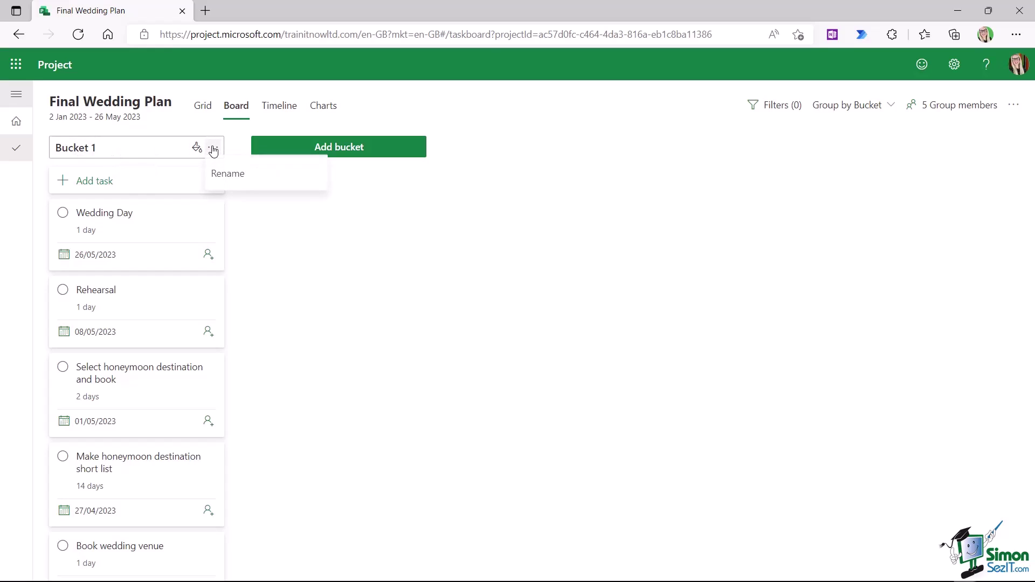
{"action": "left_click", "coordinate": [226, 175]}
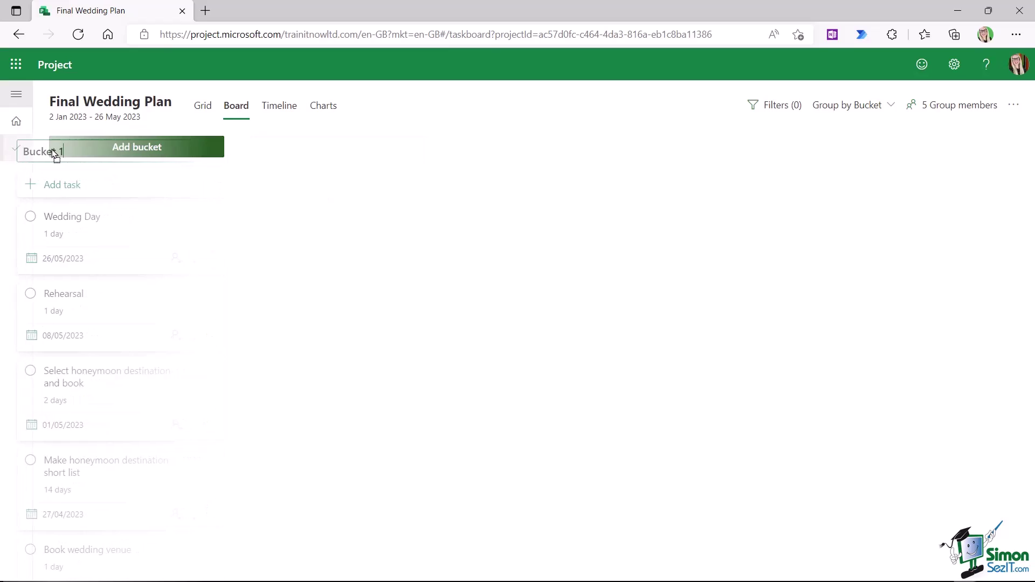
{"action": "key", "text": "BackSpace"}
{"action": "key", "text": "BackSpace"}
{"action": "key", "text": "BackSpace"}
{"action": "key", "text": "BackSpace"}
{"action": "key", "text": "BackSpace"}
{"action": "key", "text": "BackSpace"}
{"action": "key", "text": "BackSpace"}
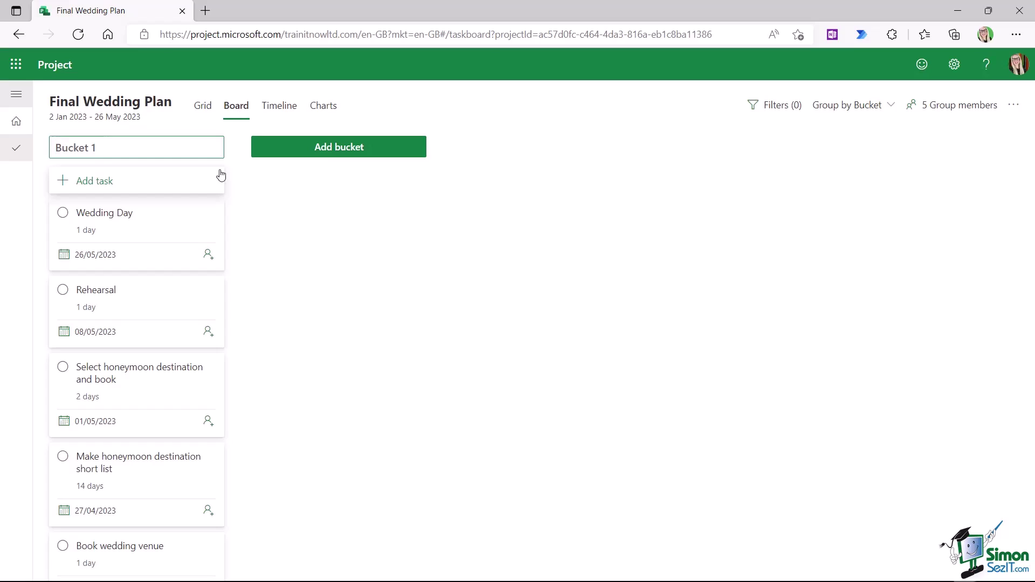
{"action": "type", "text": "Preparation Phase"}
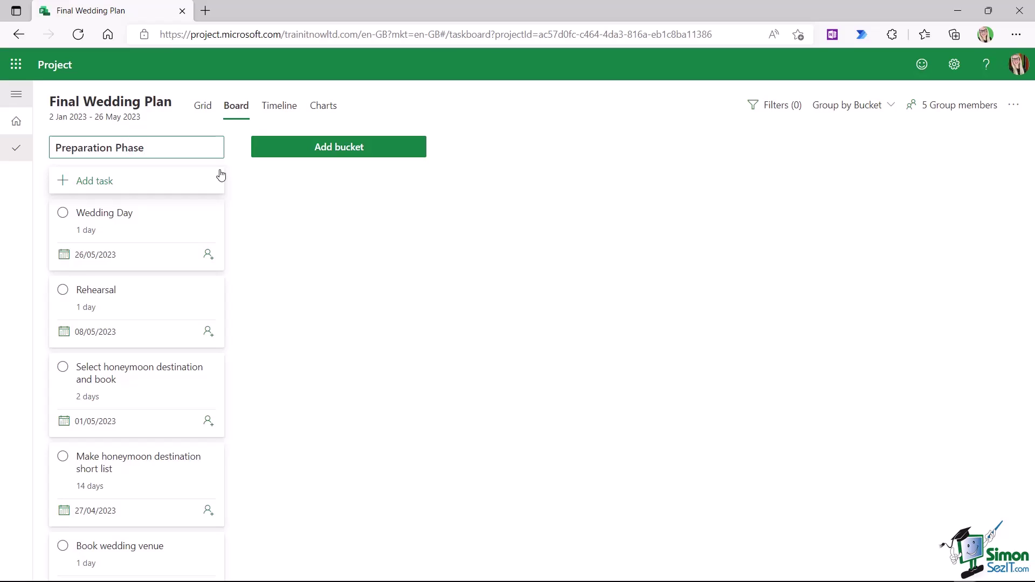
{"action": "key", "text": "Return"}
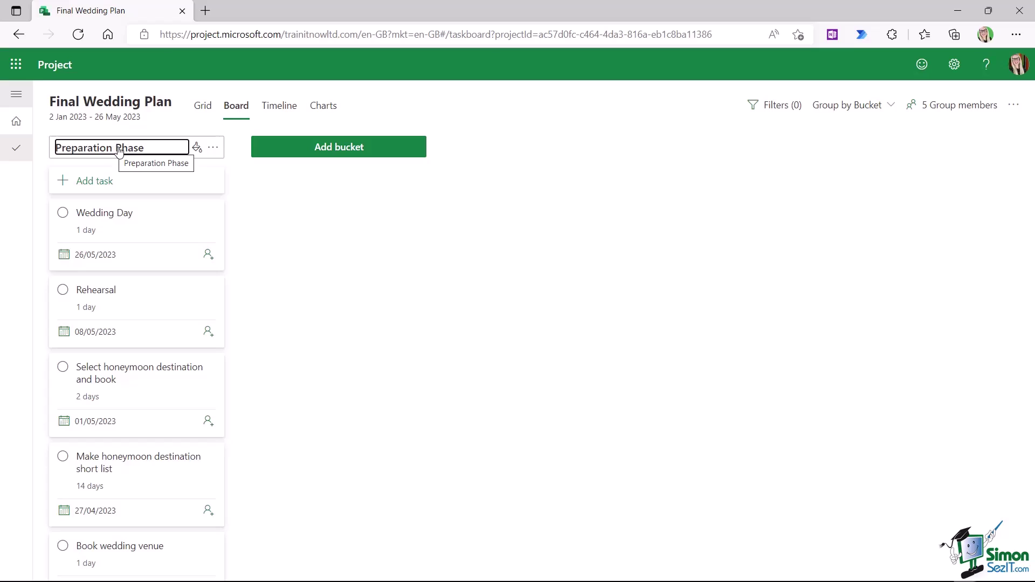
{"action": "left_click", "coordinate": [196, 149]}
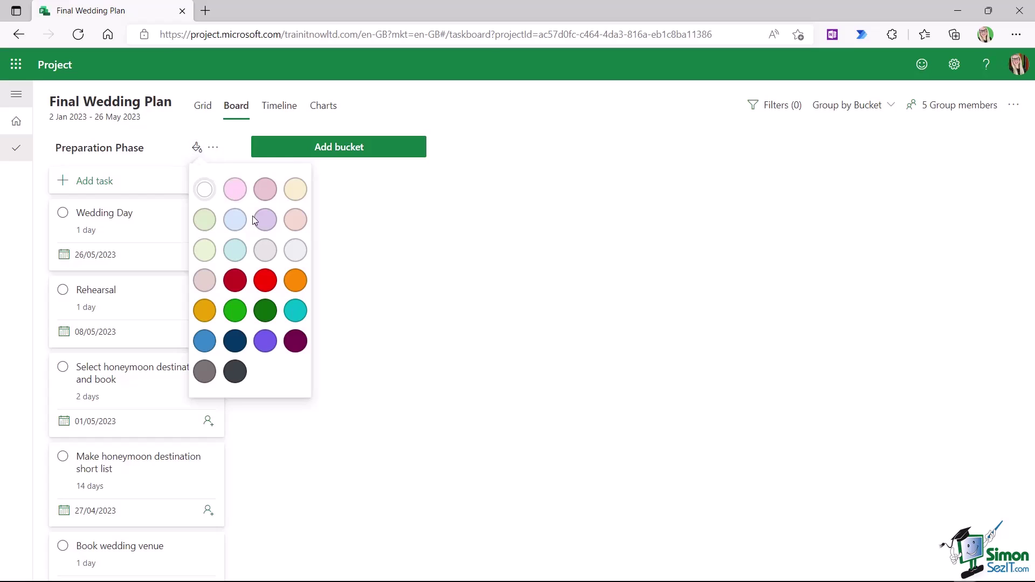
{"action": "left_click", "coordinate": [266, 221]}
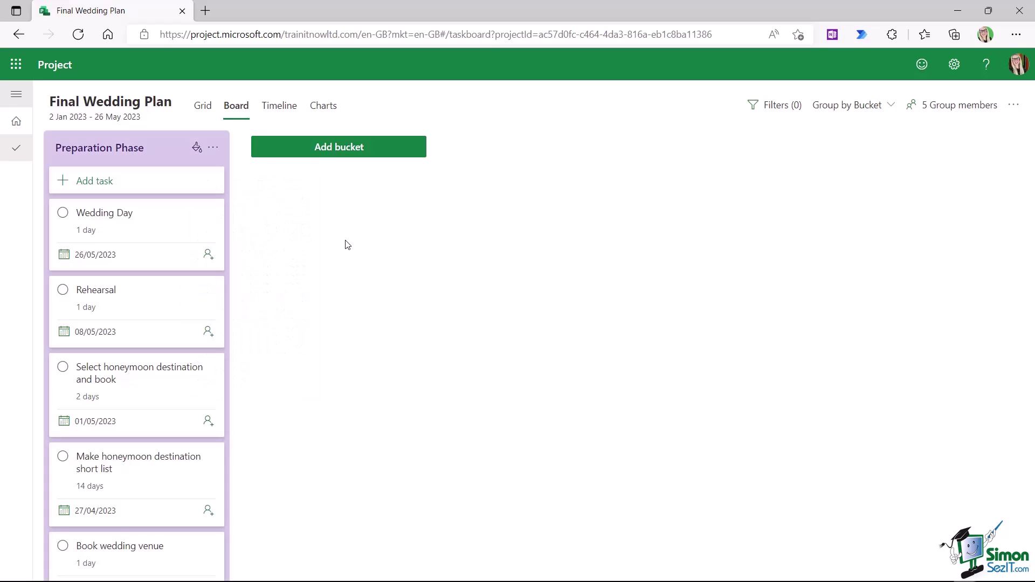
- Add a Planning Phase bucket coloured light blue
{"action": "left_click", "coordinate": [337, 157]}
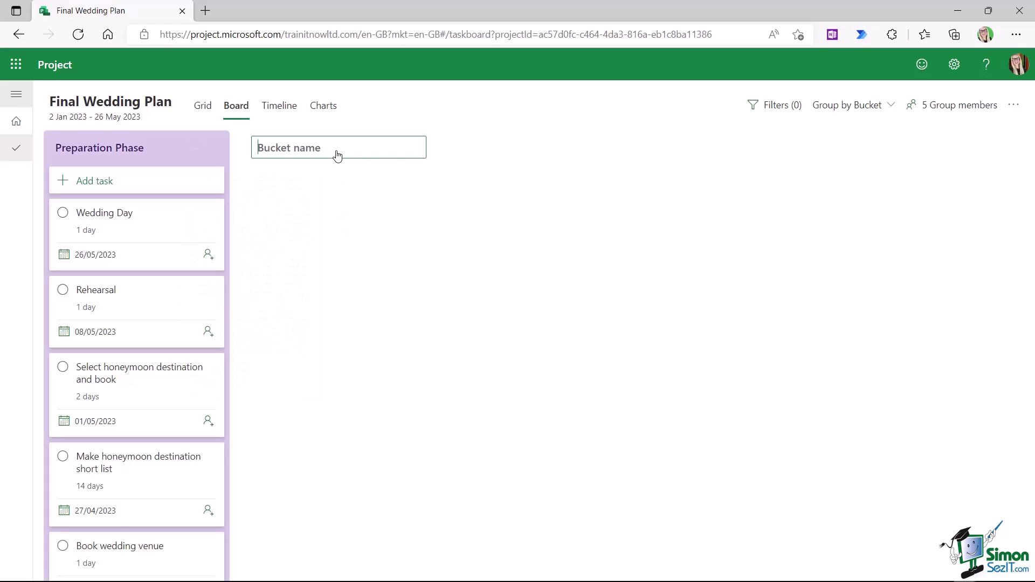
{"action": "type", "text": "Planning Phase"}
{"action": "key", "text": "Return"}
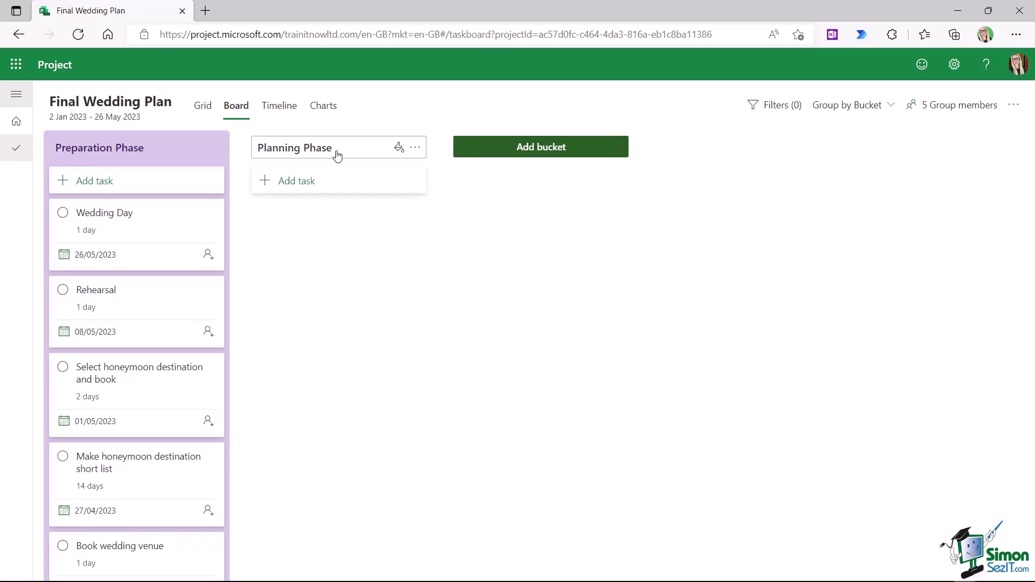
{"action": "left_click", "coordinate": [399, 147]}
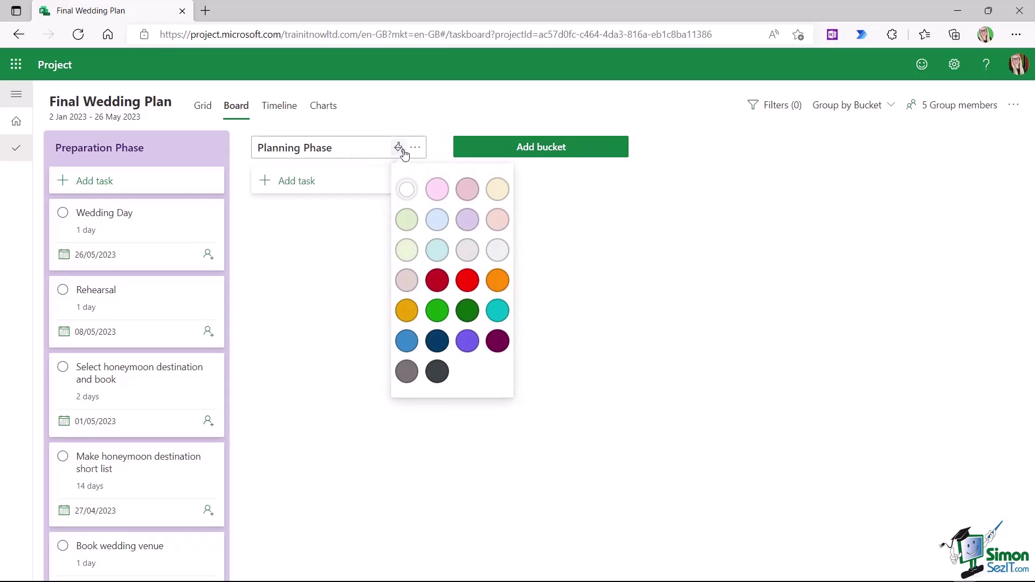
{"action": "left_click", "coordinate": [437, 219]}
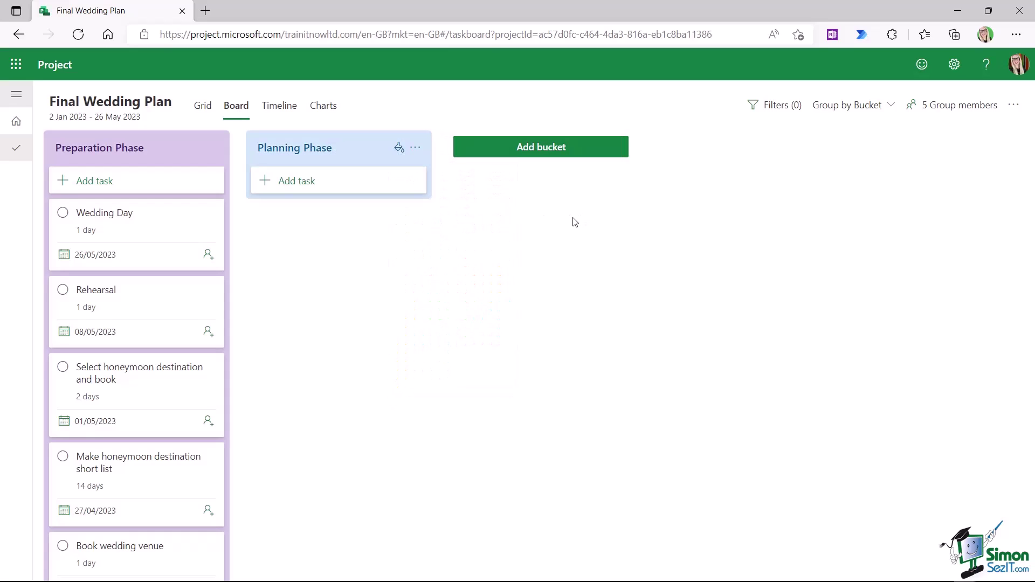
- Add an Implementation Phase bucket coloured light green
{"action": "left_click", "coordinate": [545, 148]}
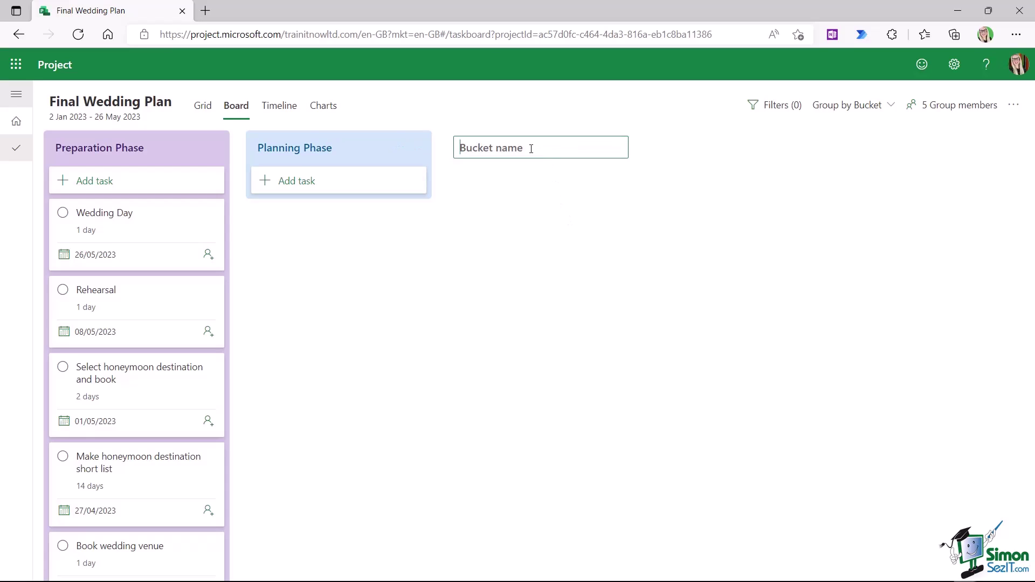
{"action": "type", "text": "Implementation Phase"}
{"action": "key", "text": "Return"}
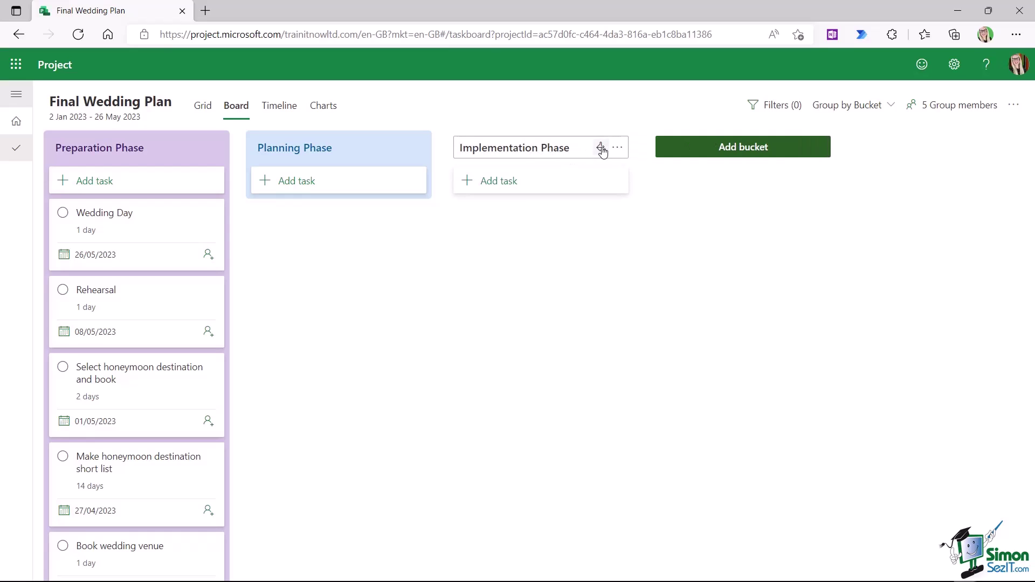
{"action": "left_click", "coordinate": [601, 146]}
{"action": "left_click", "coordinate": [609, 220]}
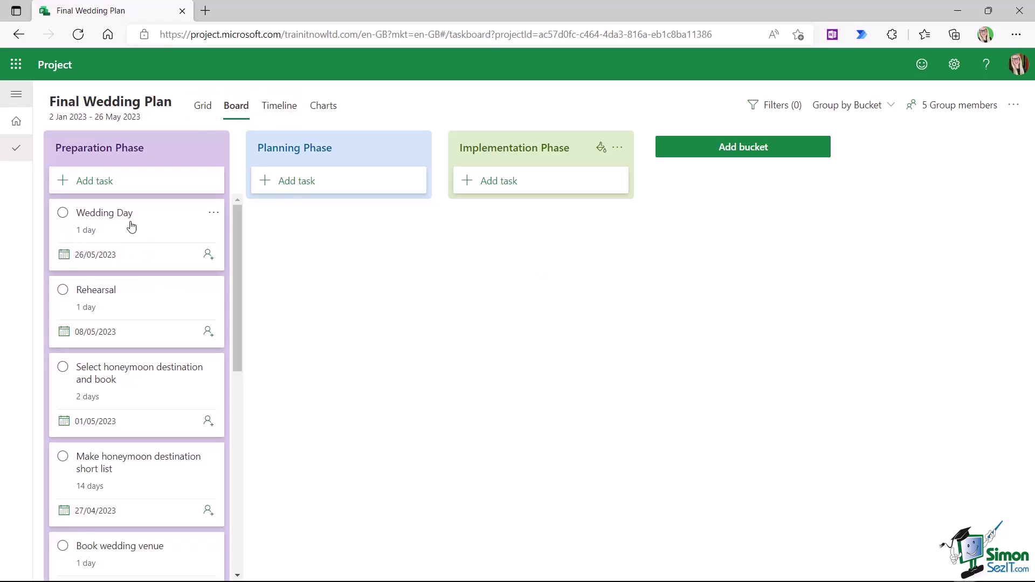
- Drag Wedding Day, Rehearsal, honeymoon booking and Book wedding venue to Implementation Phase; both short lists to Planning Phase
{"action": "left_click_drag", "start_coordinate": [108, 215], "coordinate": [513, 224]}
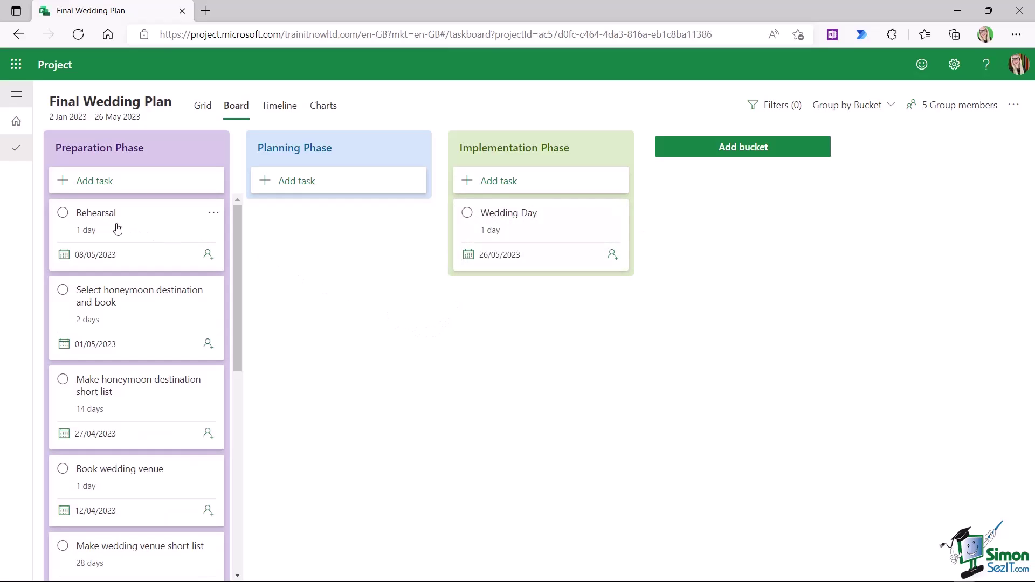
{"action": "left_click_drag", "start_coordinate": [98, 220], "coordinate": [514, 301]}
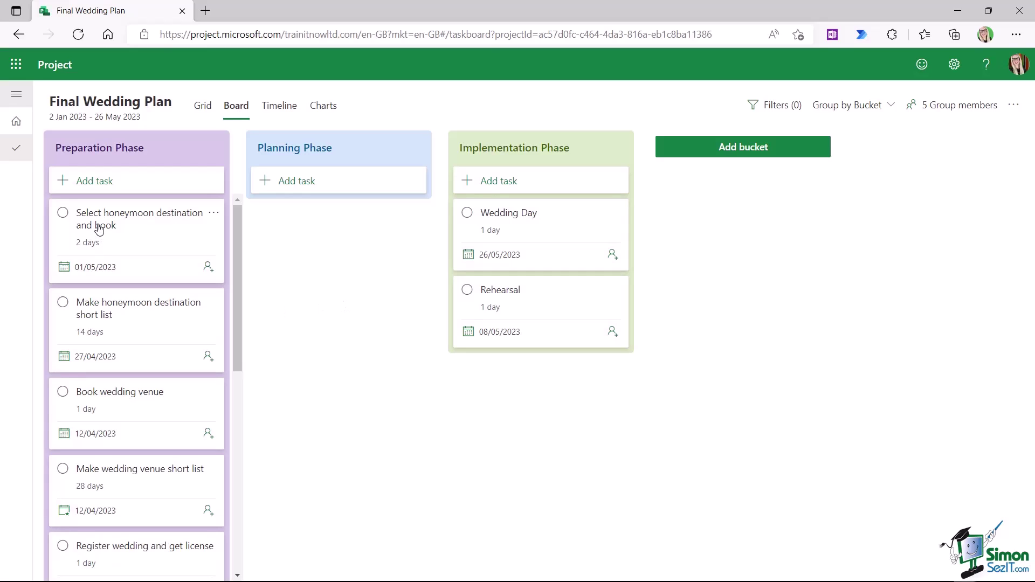
{"action": "left_click_drag", "start_coordinate": [99, 224], "coordinate": [421, 385]}
{"action": "left_click_drag", "start_coordinate": [497, 377], "coordinate": [498, 377]}
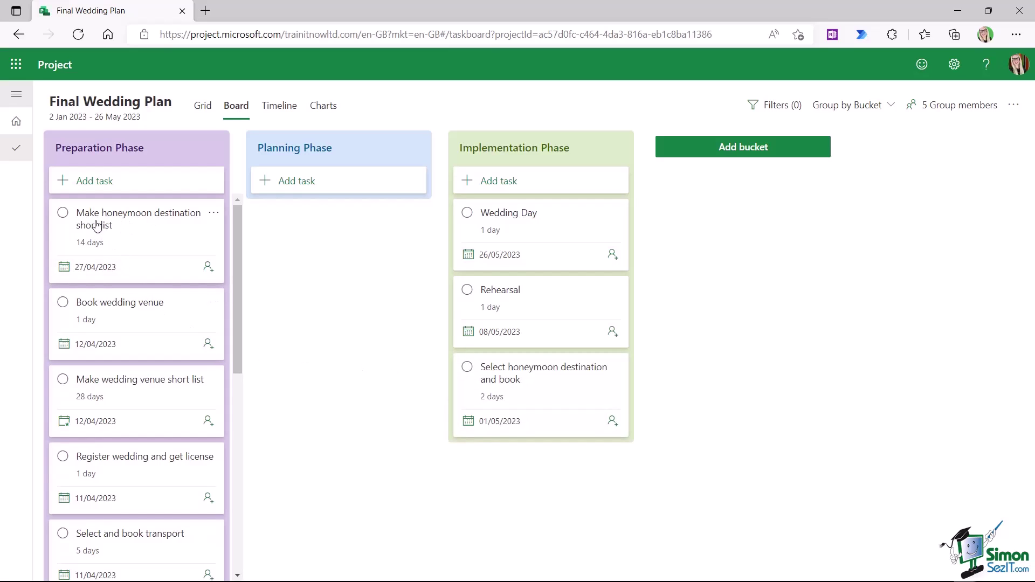
{"action": "left_click_drag", "start_coordinate": [96, 226], "coordinate": [295, 227]}
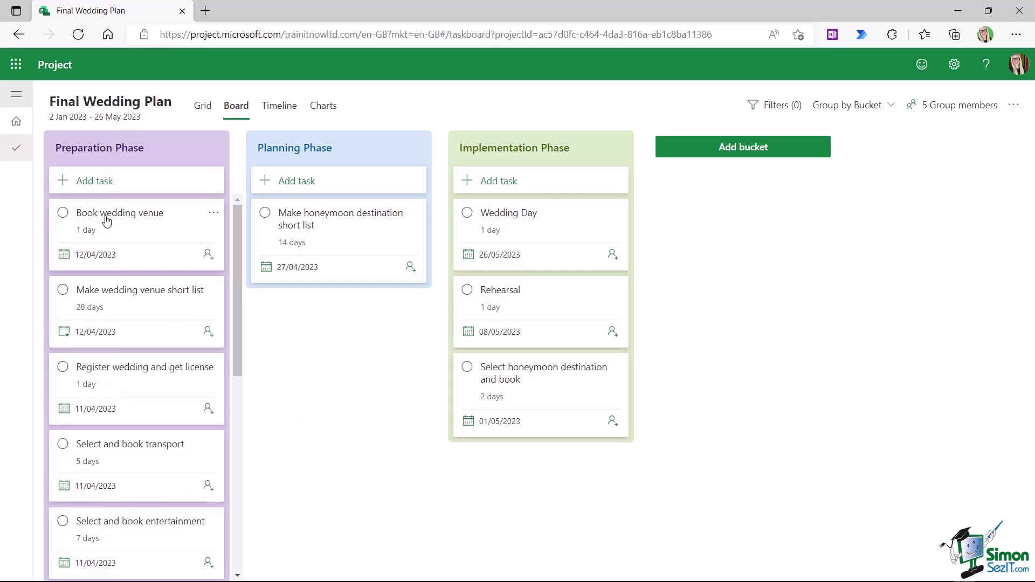
{"action": "left_click_drag", "start_coordinate": [108, 218], "coordinate": [517, 466]}
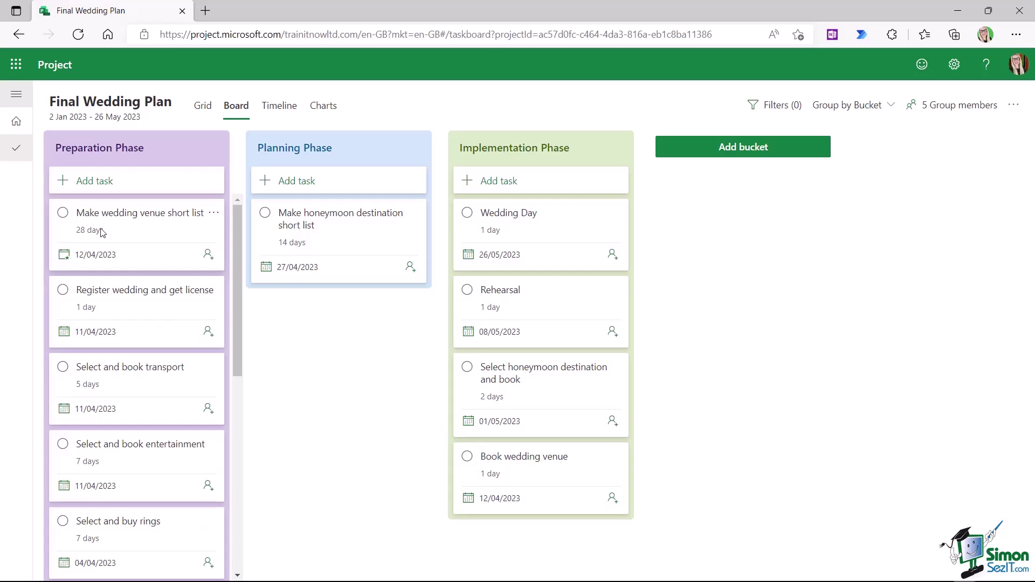
{"action": "left_click_drag", "start_coordinate": [103, 232], "coordinate": [295, 319]}
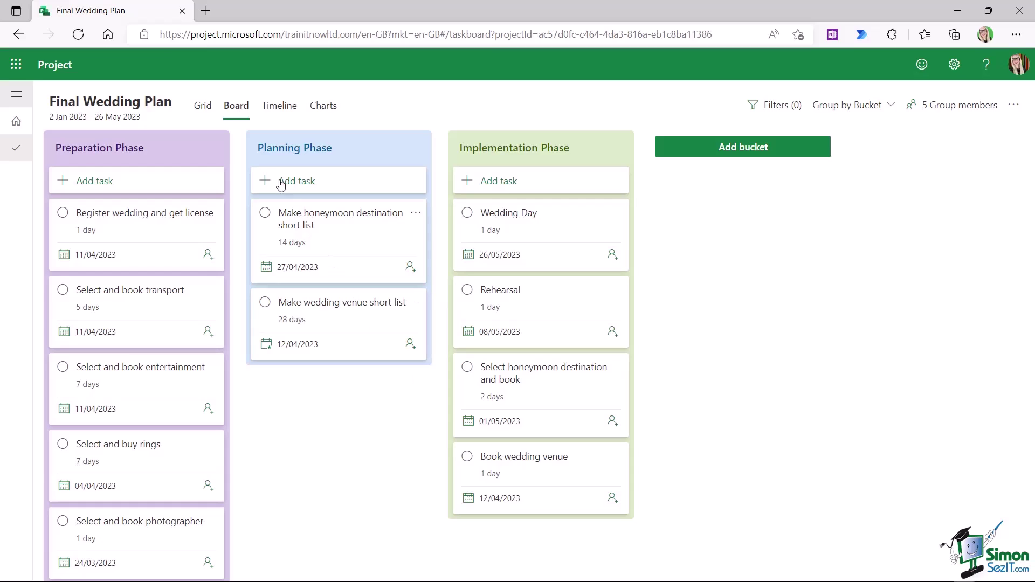
- Return to Grid view, resize the Bucket column, and leave the budget task in Preparation Phase
{"action": "left_click", "coordinate": [203, 107]}
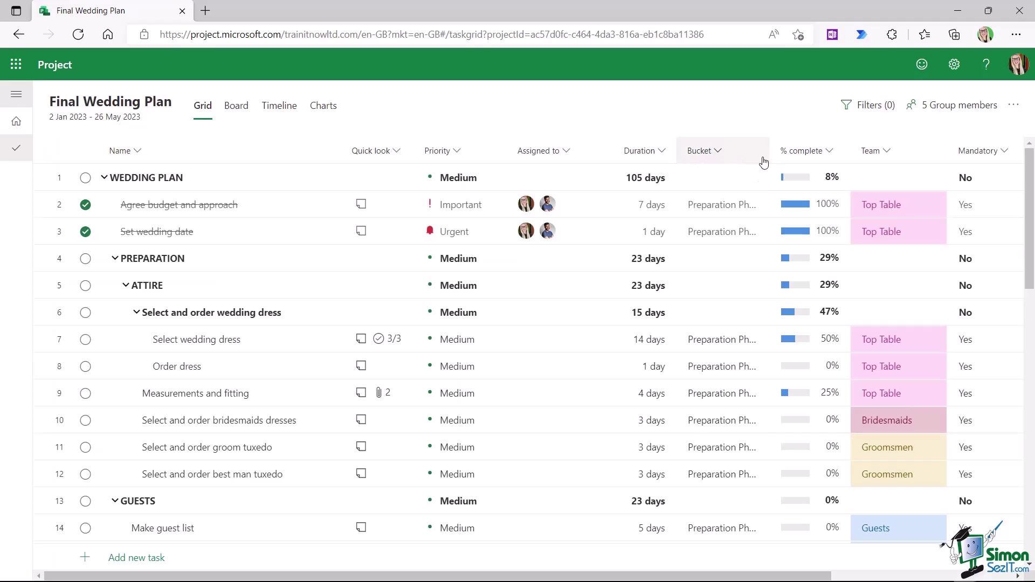
{"action": "left_click_drag", "start_coordinate": [772, 151], "coordinate": [803, 154]}
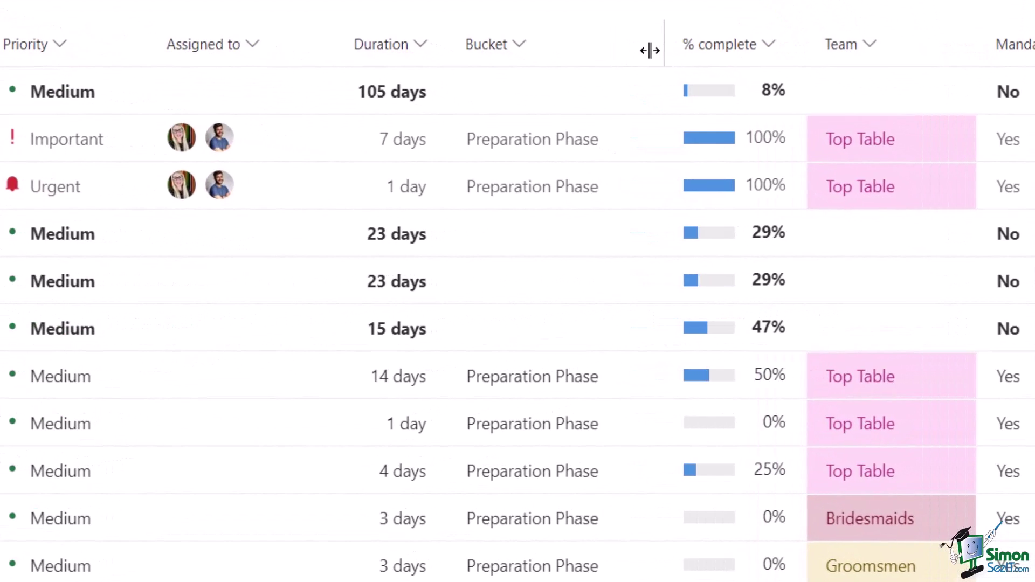
{"action": "left_click_drag", "start_coordinate": [650, 50], "coordinate": [626, 51]}
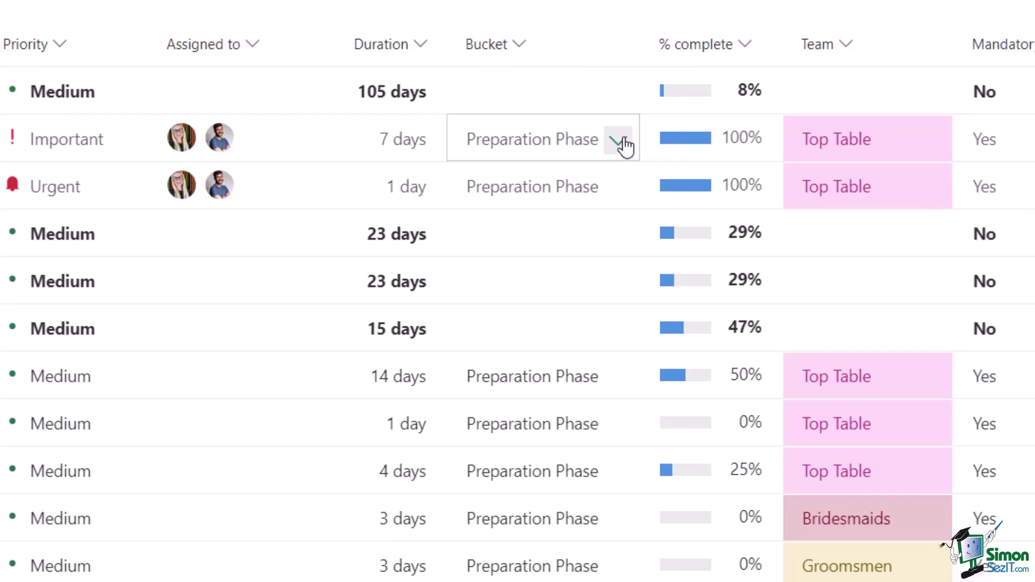
{"action": "left_click", "coordinate": [620, 144]}
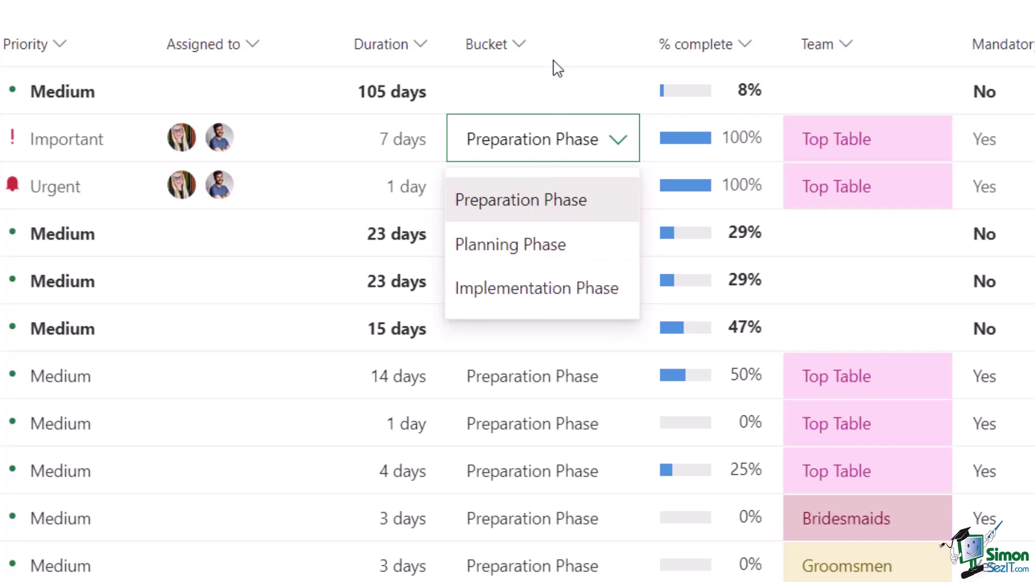
{"action": "left_click", "coordinate": [519, 143]}
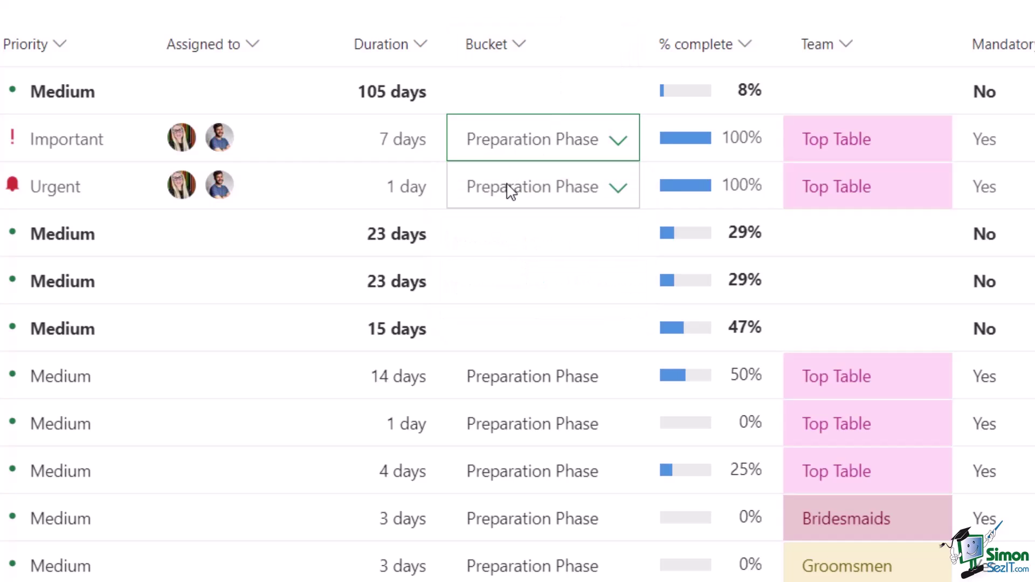
- Put wedding dress and fitting tasks in Planning Phase; Order dress, bridesmaids dresses and both tuxedo tasks in Implementation Phase
{"action": "scroll", "coordinate": [510, 190], "scroll_direction": "down", "scroll_amount": 2}
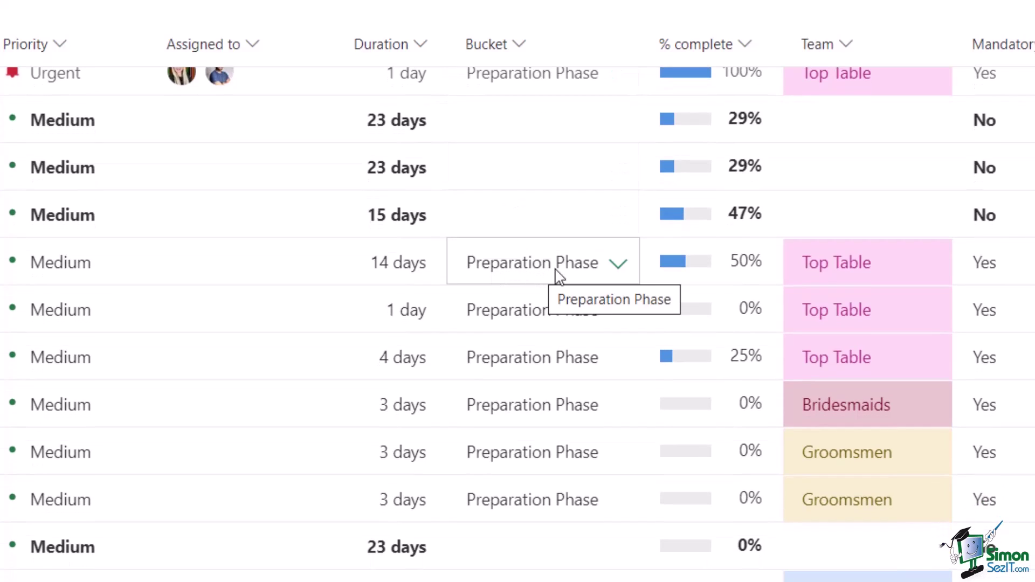
{"action": "left_click", "coordinate": [619, 265]}
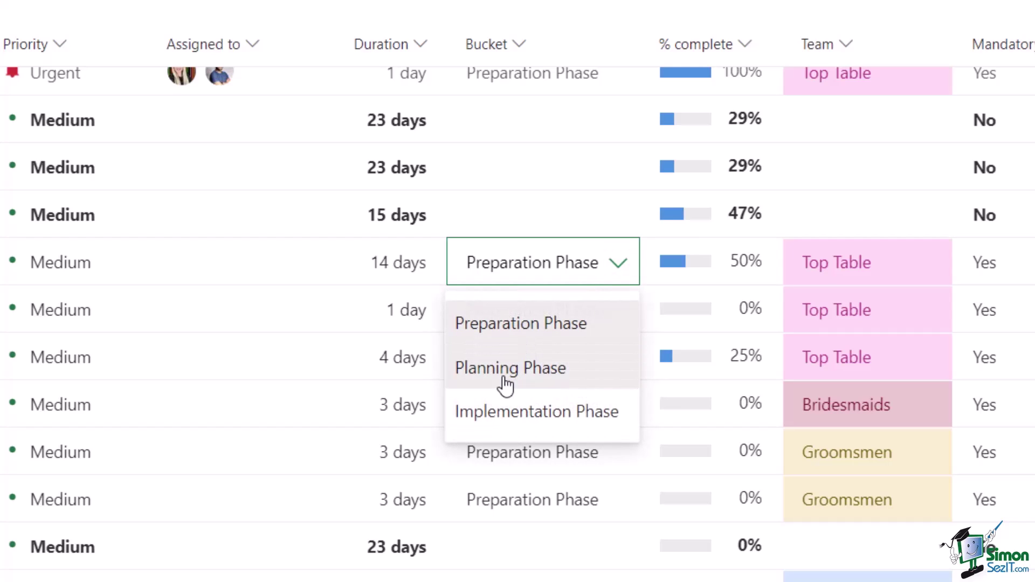
{"action": "left_click", "coordinate": [535, 360]}
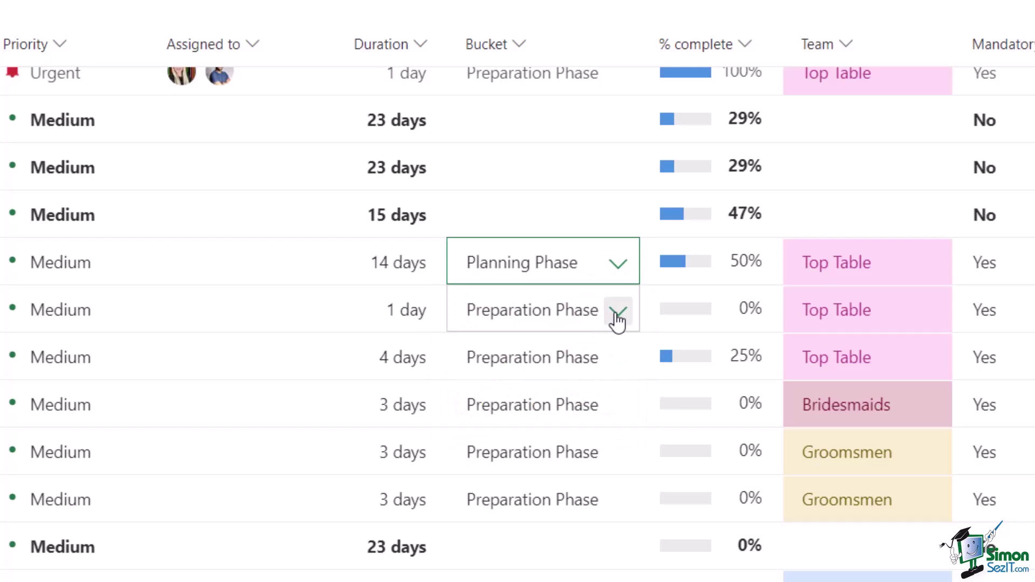
{"action": "left_click", "coordinate": [617, 321]}
{"action": "left_click", "coordinate": [531, 462]}
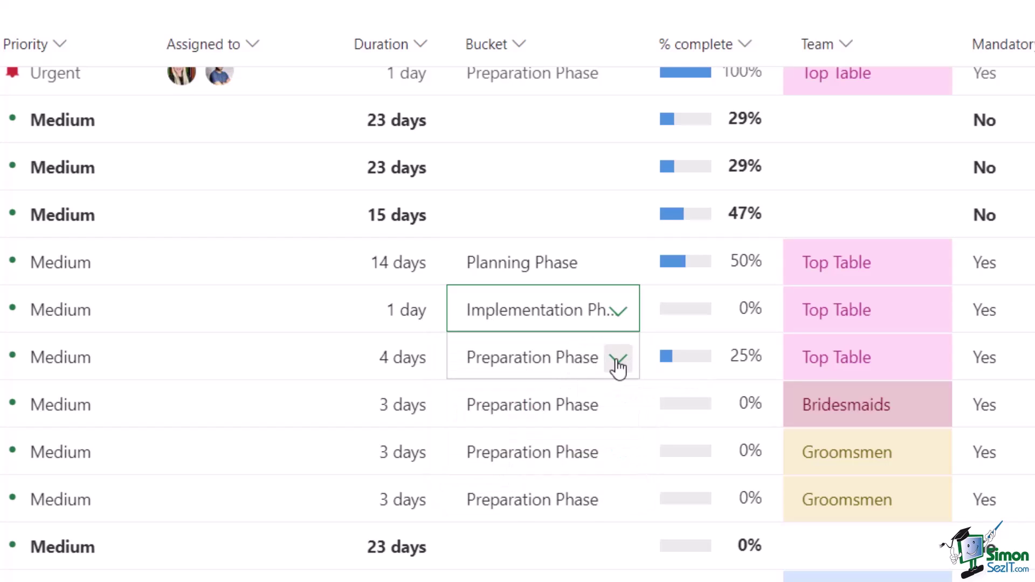
{"action": "left_click", "coordinate": [619, 360]}
{"action": "left_click", "coordinate": [489, 465]}
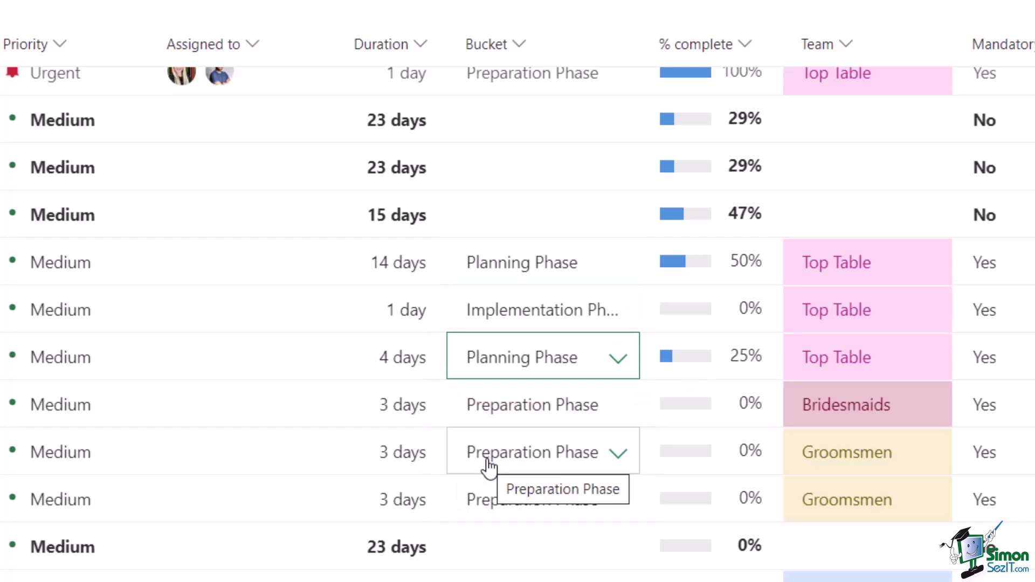
{"action": "left_click", "coordinate": [614, 413]}
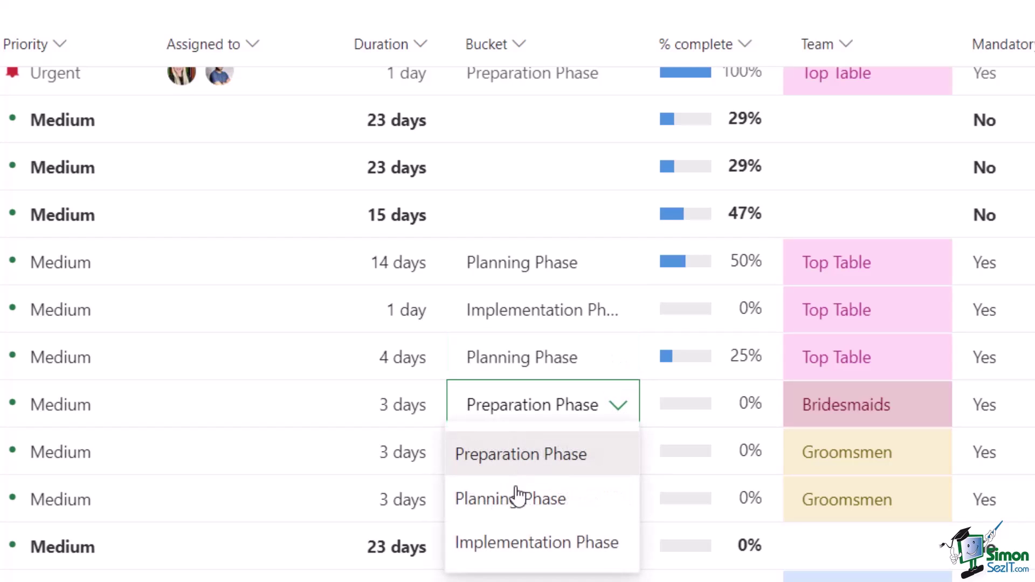
{"action": "left_click", "coordinate": [501, 553]}
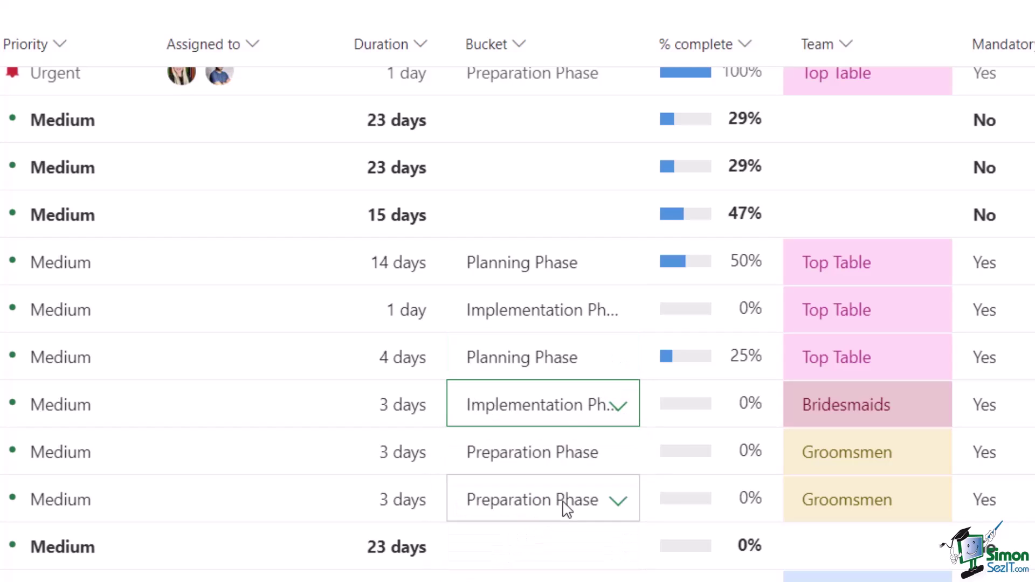
{"action": "left_click", "coordinate": [619, 456]}
{"action": "left_click", "coordinate": [545, 580]}
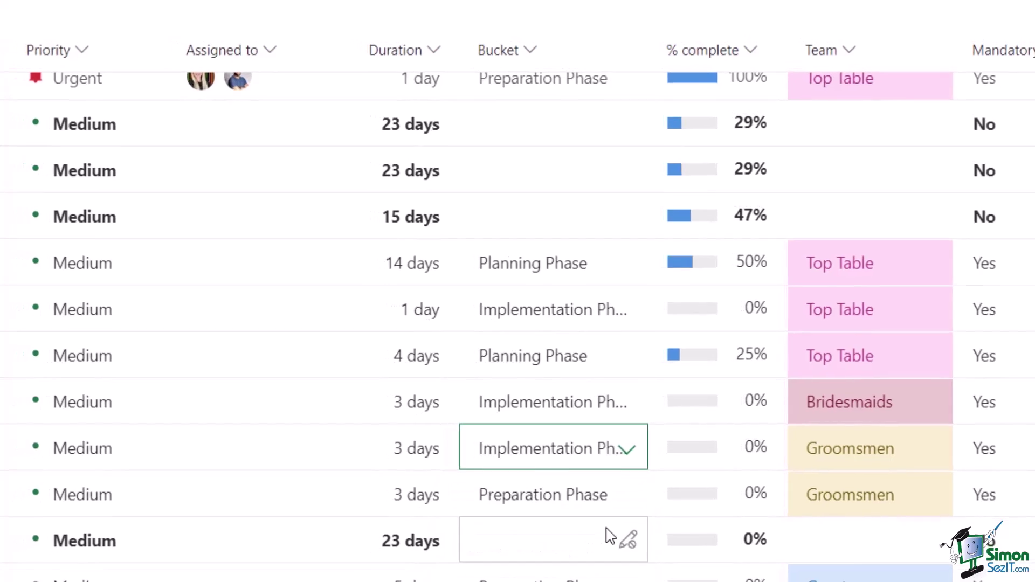
{"action": "left_click", "coordinate": [723, 493]}
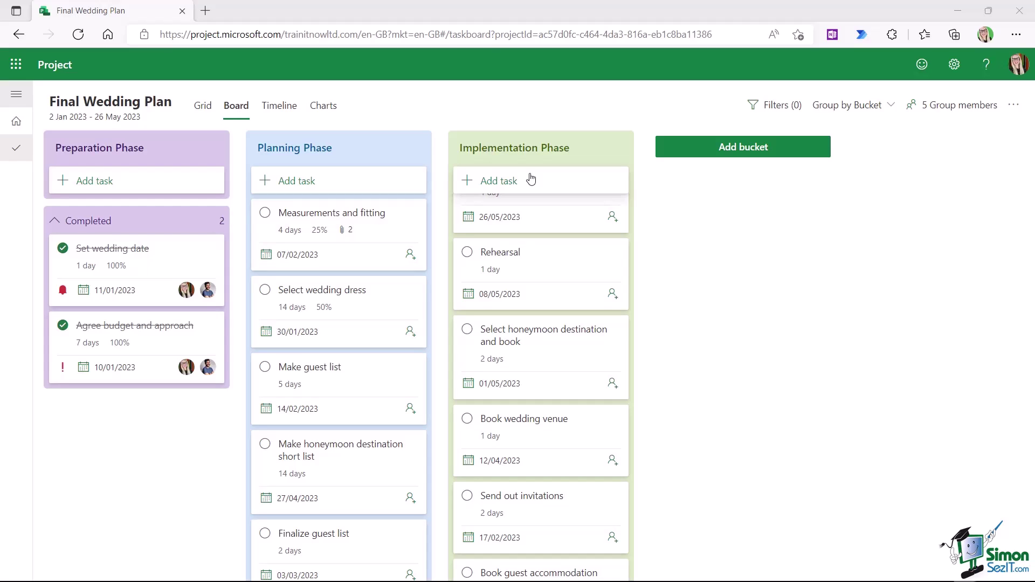
- Return to Grid view and scroll through the tasks to check each one's Bucket assignment
{"action": "left_click", "coordinate": [202, 105]}
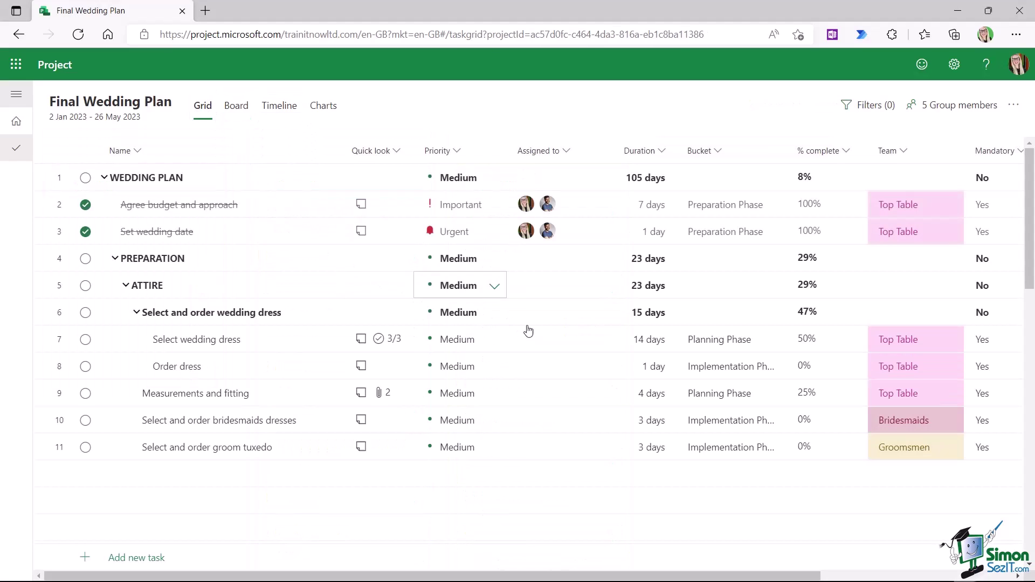
{"action": "scroll", "coordinate": [715, 296], "scroll_direction": "down", "scroll_amount": 8}
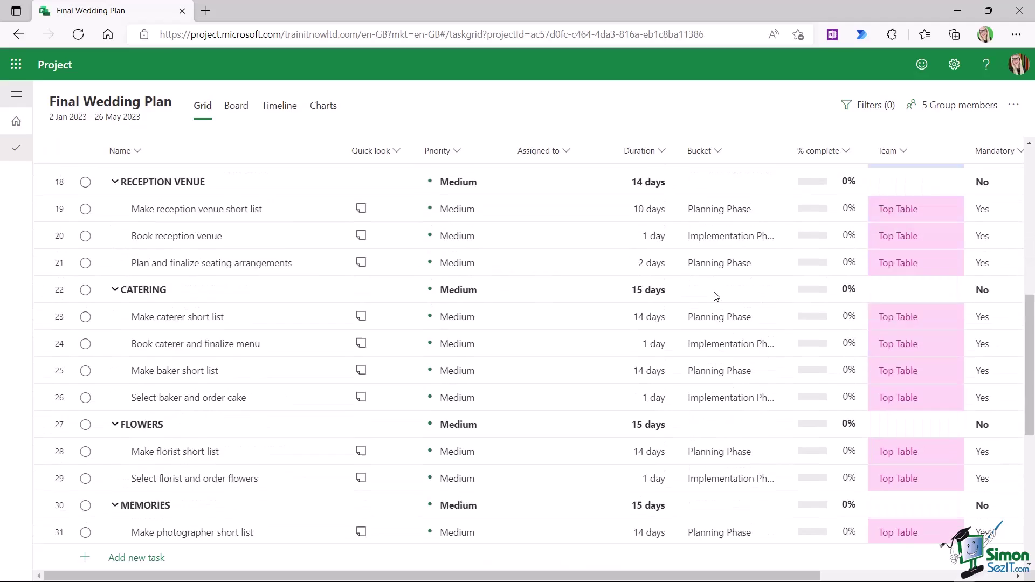
{"action": "scroll", "coordinate": [716, 296], "scroll_direction": "down", "scroll_amount": 7}
{"action": "scroll", "coordinate": [716, 296], "scroll_direction": "up", "scroll_amount": 8}
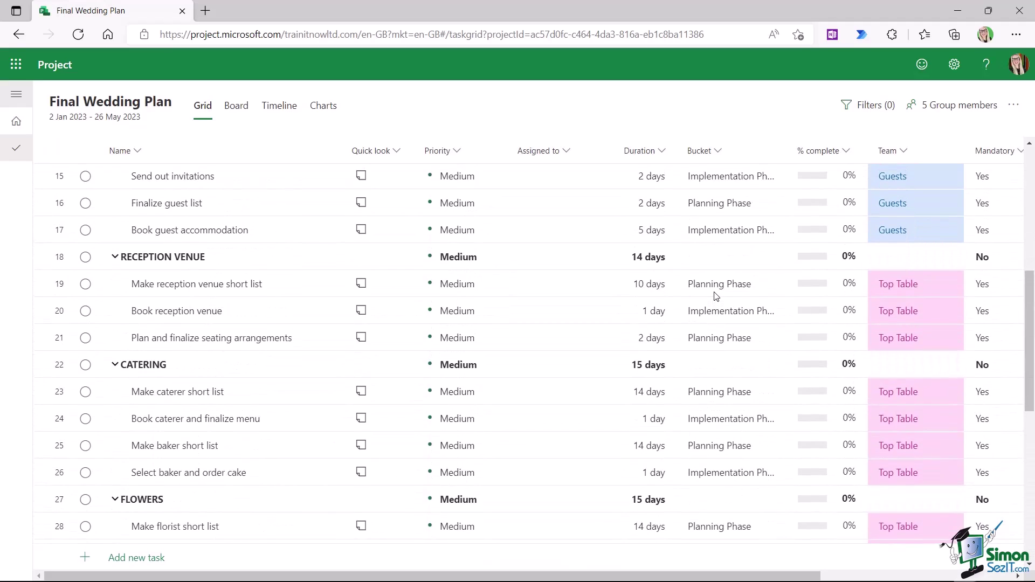
{"action": "scroll", "coordinate": [716, 296], "scroll_direction": "up", "scroll_amount": 7}
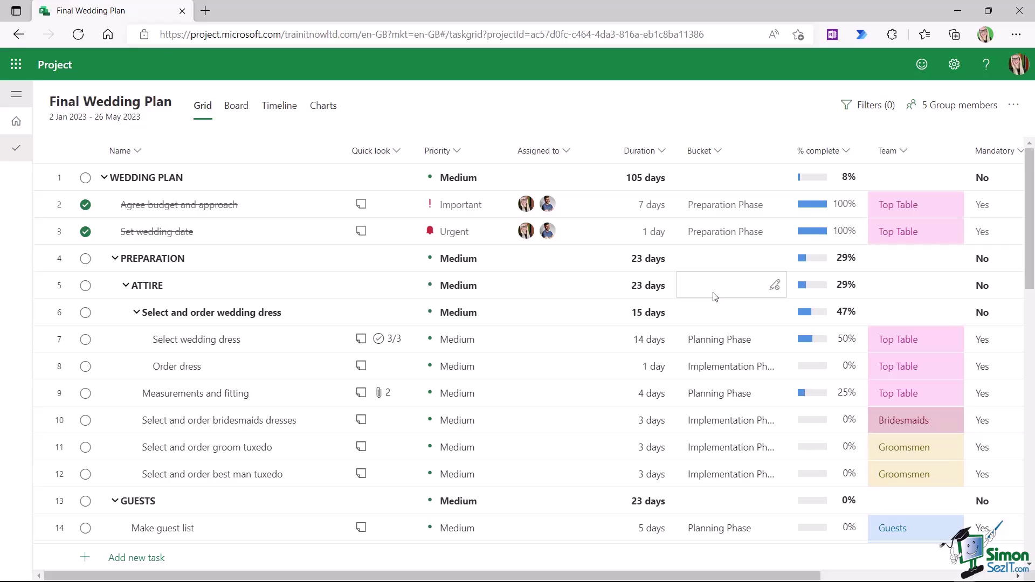
{"action": "left_click", "coordinate": [871, 106]}
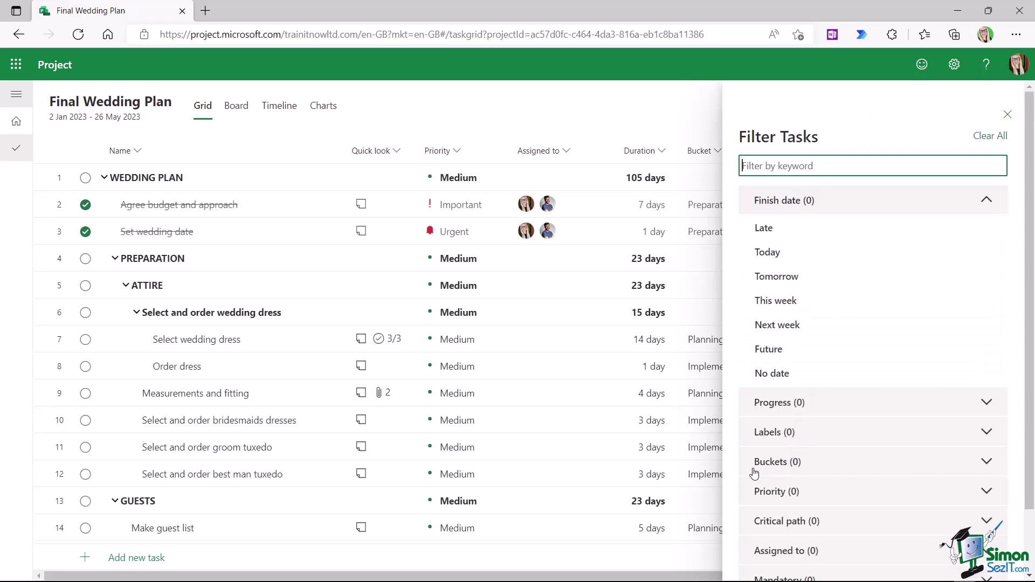
{"action": "left_click", "coordinate": [989, 464]}
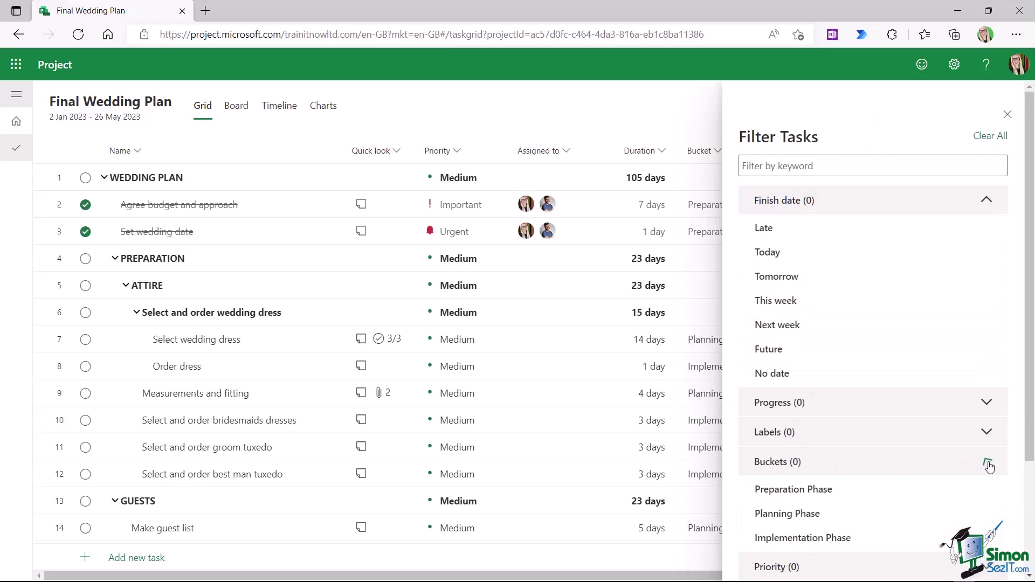
{"action": "scroll", "coordinate": [970, 459], "scroll_direction": "down", "scroll_amount": 3}
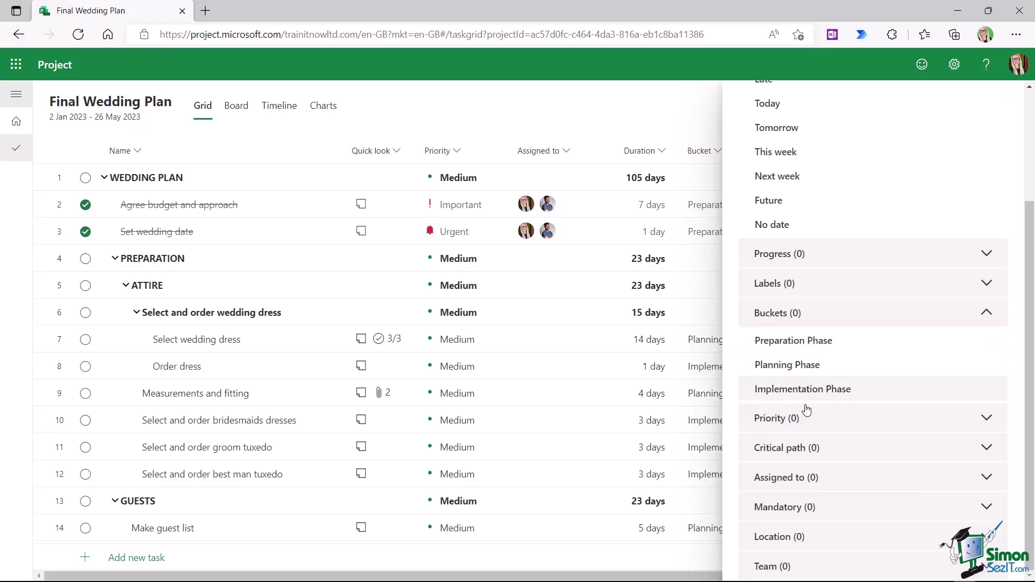
{"action": "left_click", "coordinate": [804, 366]}
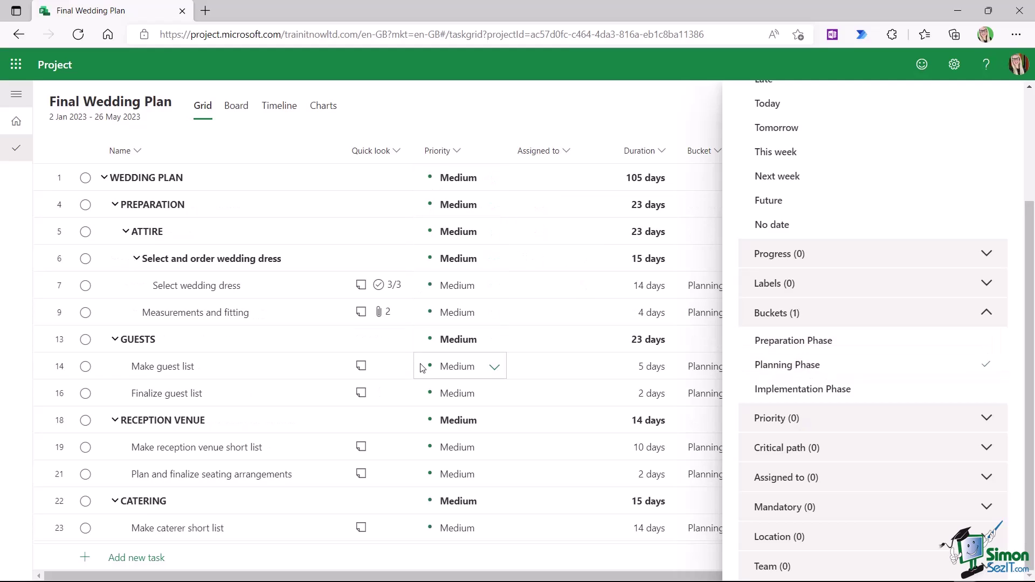
{"action": "scroll", "coordinate": [841, 254], "scroll_direction": "up", "scroll_amount": 3}
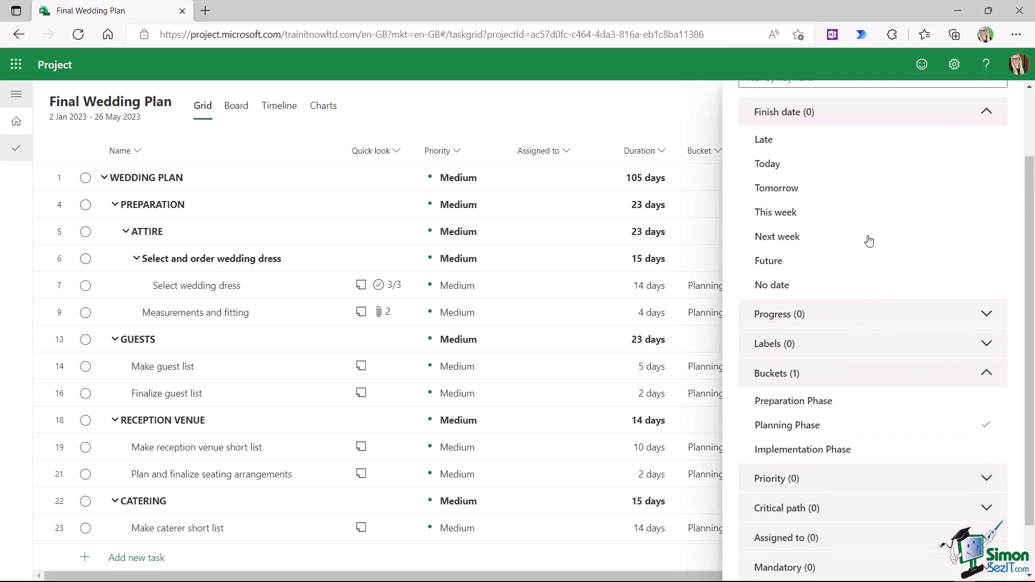
{"action": "left_click", "coordinate": [990, 138]}
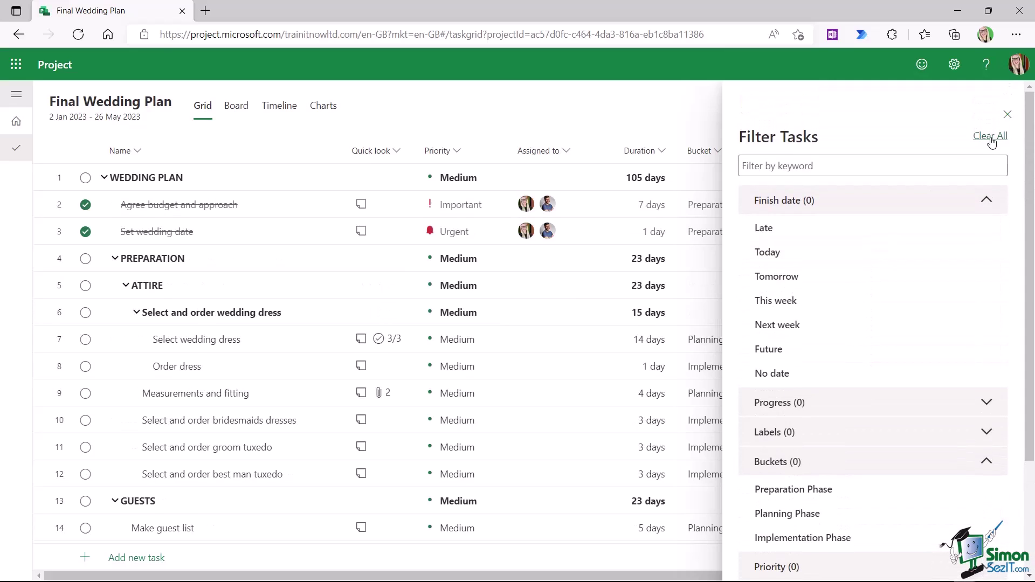
{"action": "left_click", "coordinate": [1007, 115]}
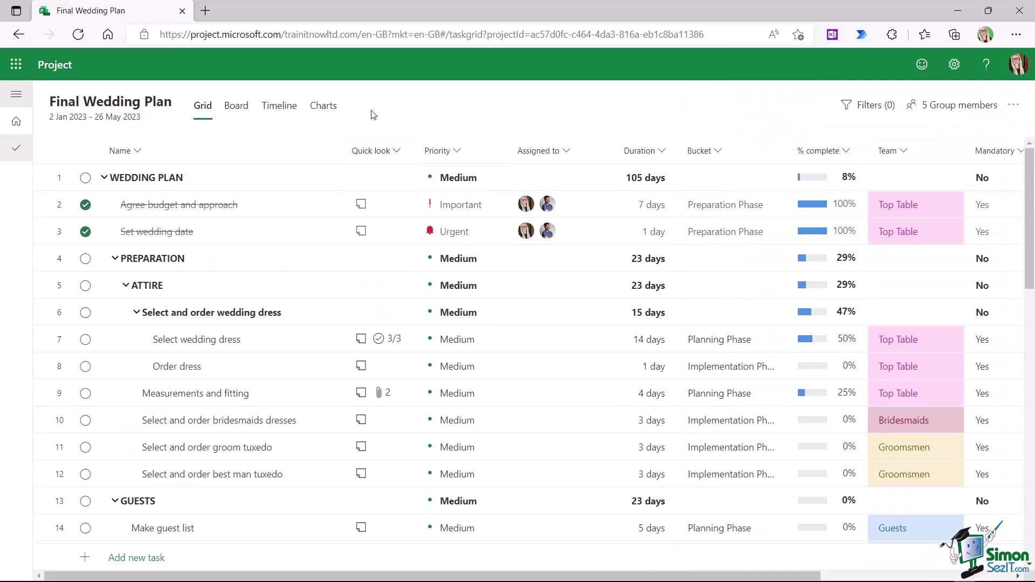
- Show the Timeline zoomed out to all months, filtered to the Planning Phase bucket
{"action": "left_click", "coordinate": [279, 105]}
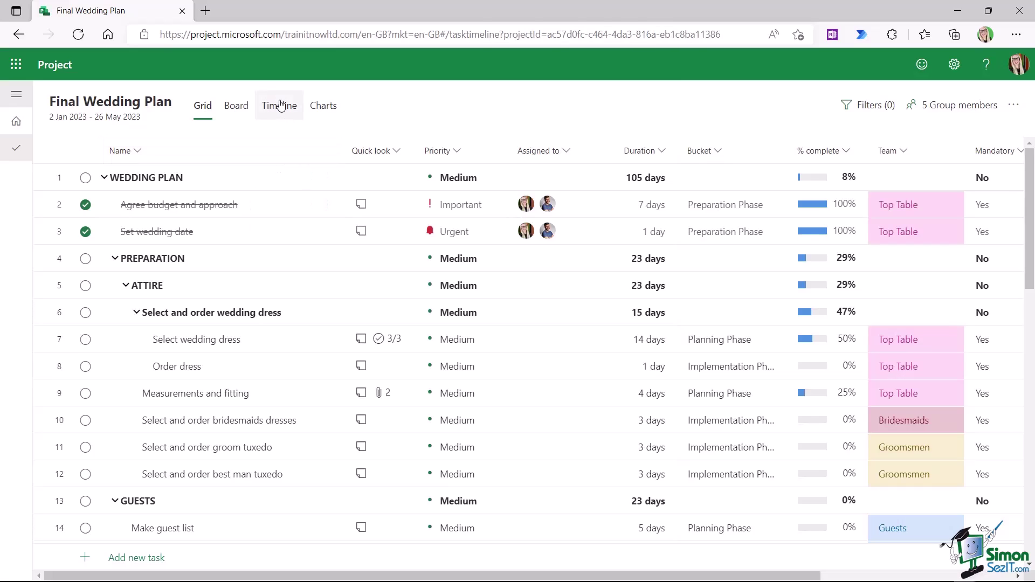
{"action": "left_click_drag", "start_coordinate": [813, 105], "coordinate": [737, 105]}
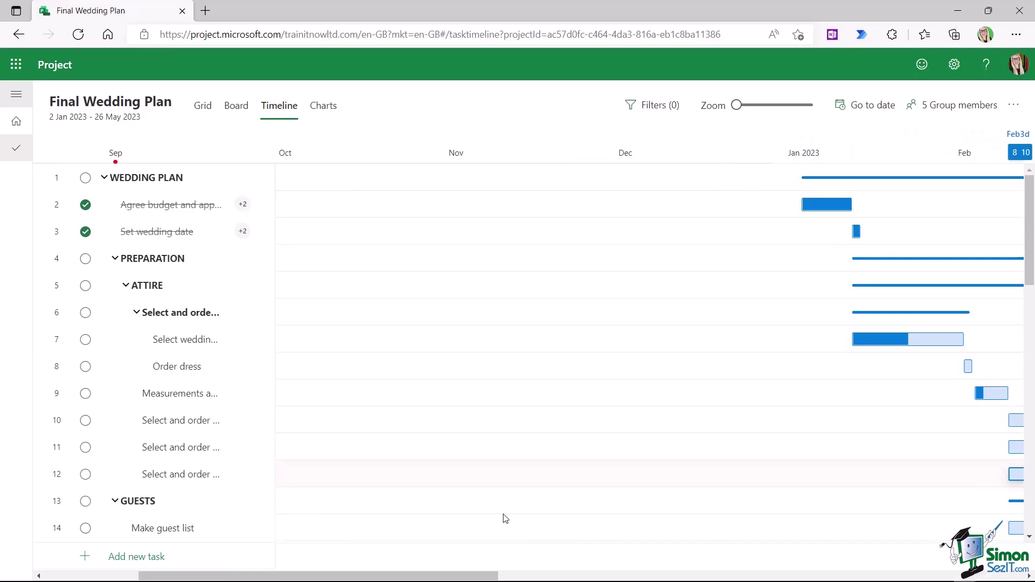
{"action": "left_click_drag", "start_coordinate": [398, 576], "coordinate": [604, 578]}
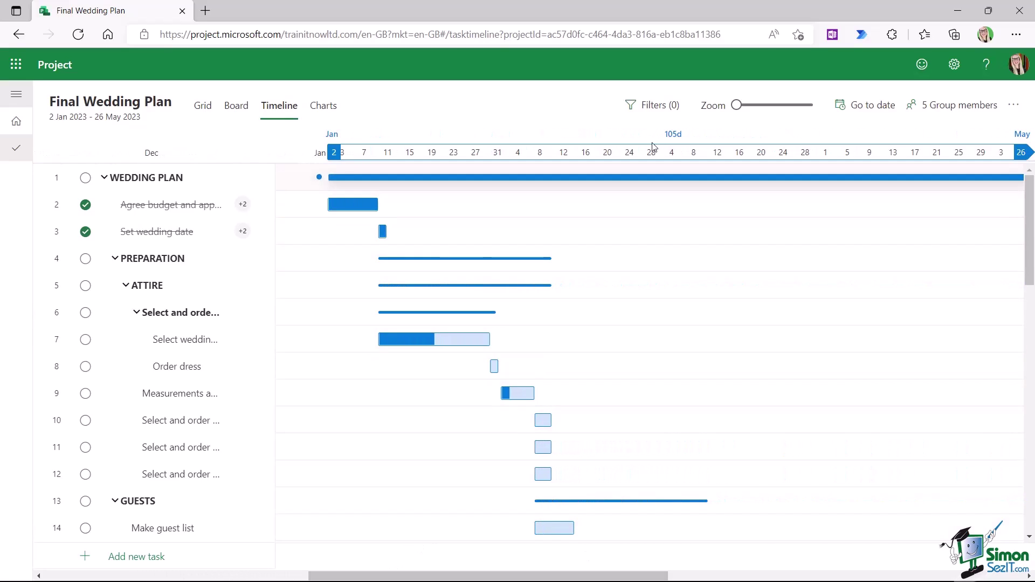
{"action": "left_click", "coordinate": [655, 107]}
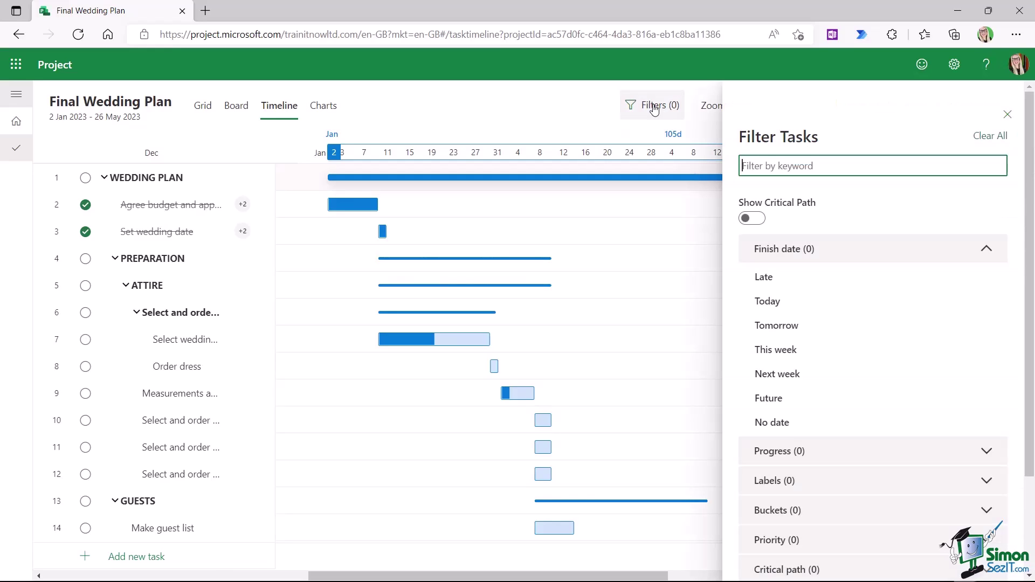
{"action": "left_click", "coordinate": [988, 512]}
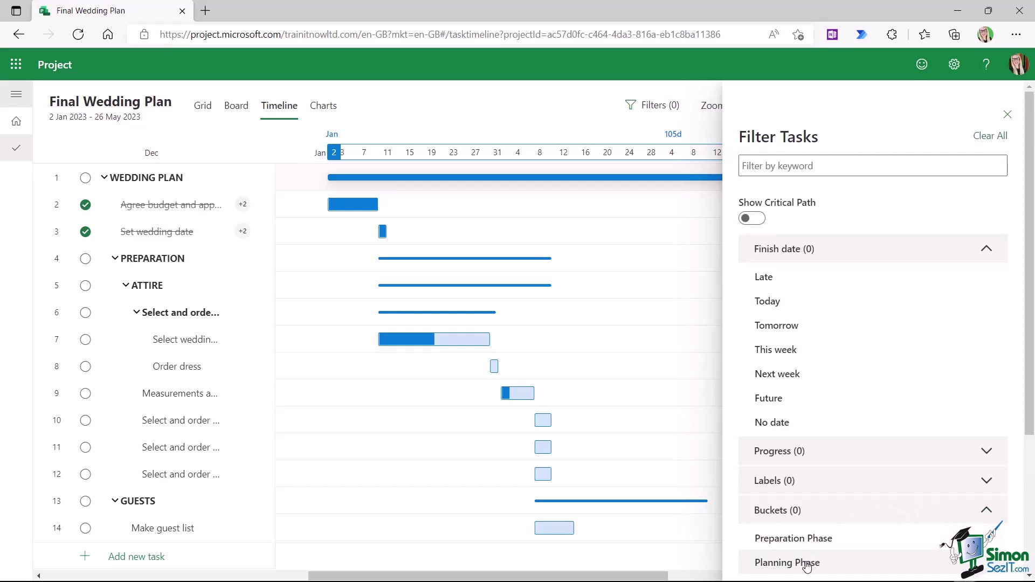
{"action": "left_click", "coordinate": [807, 563]}
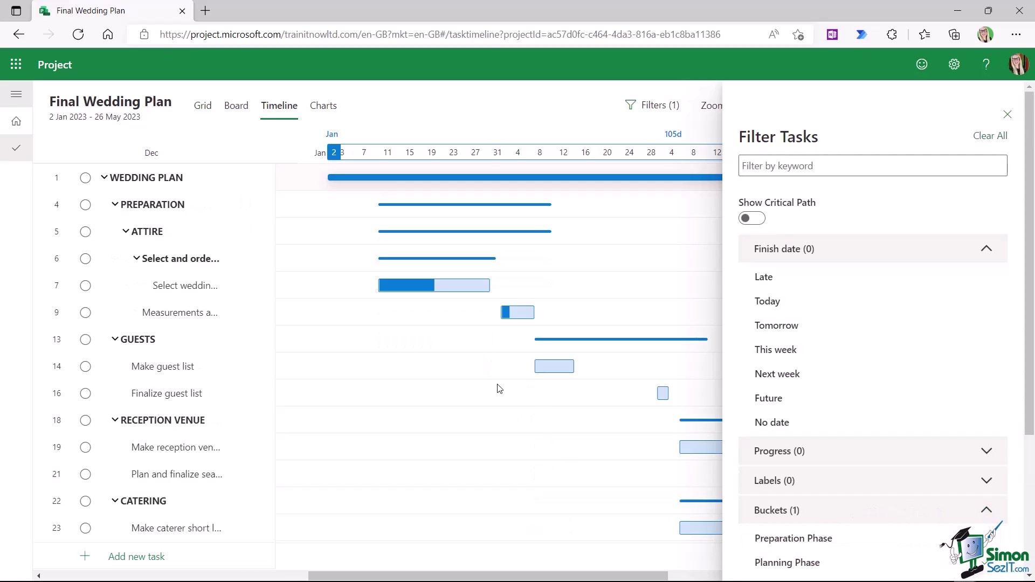
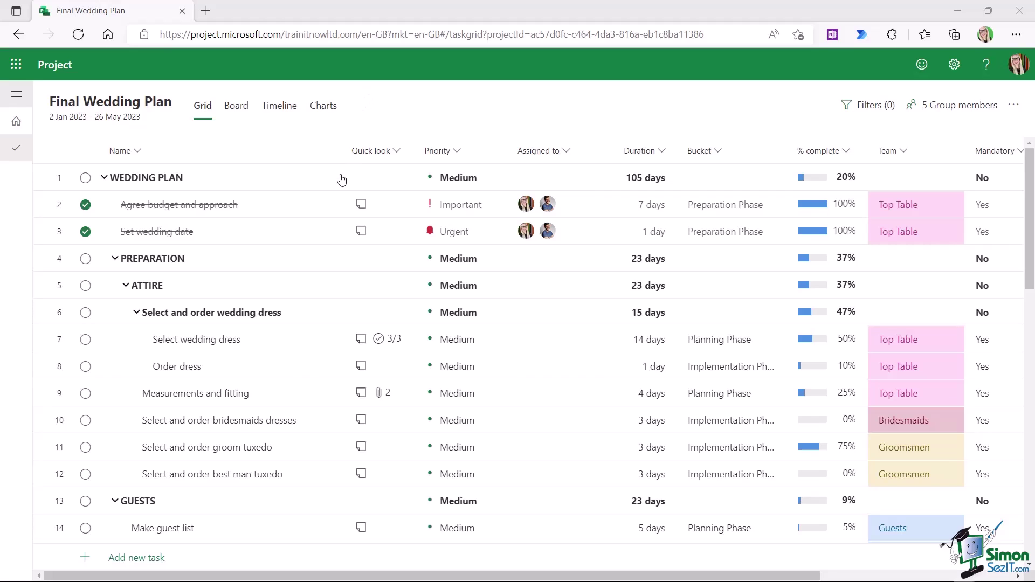
- Make Order dress depend on task 7, Select wedding dress
{"action": "scroll", "coordinate": [341, 231], "scroll_direction": "down", "scroll_amount": 1}
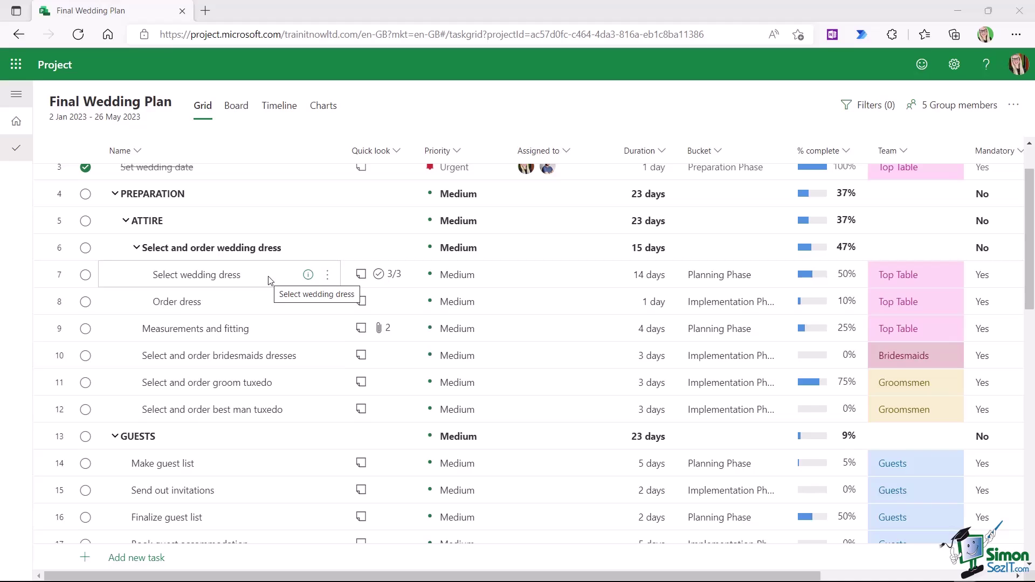
{"action": "scroll", "coordinate": [268, 280], "scroll_direction": "down", "scroll_amount": 4}
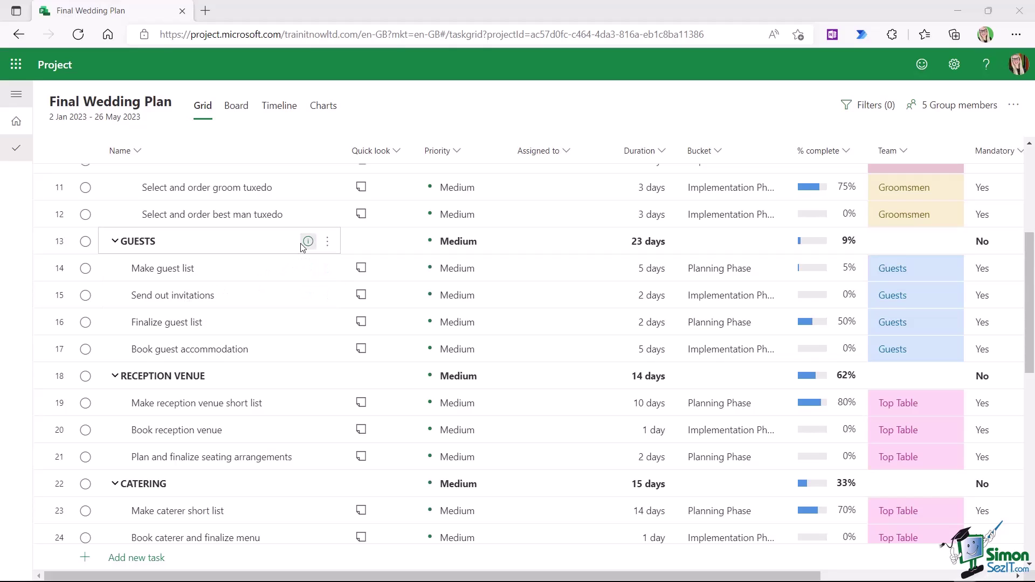
{"action": "scroll", "coordinate": [302, 247], "scroll_direction": "up", "scroll_amount": 4}
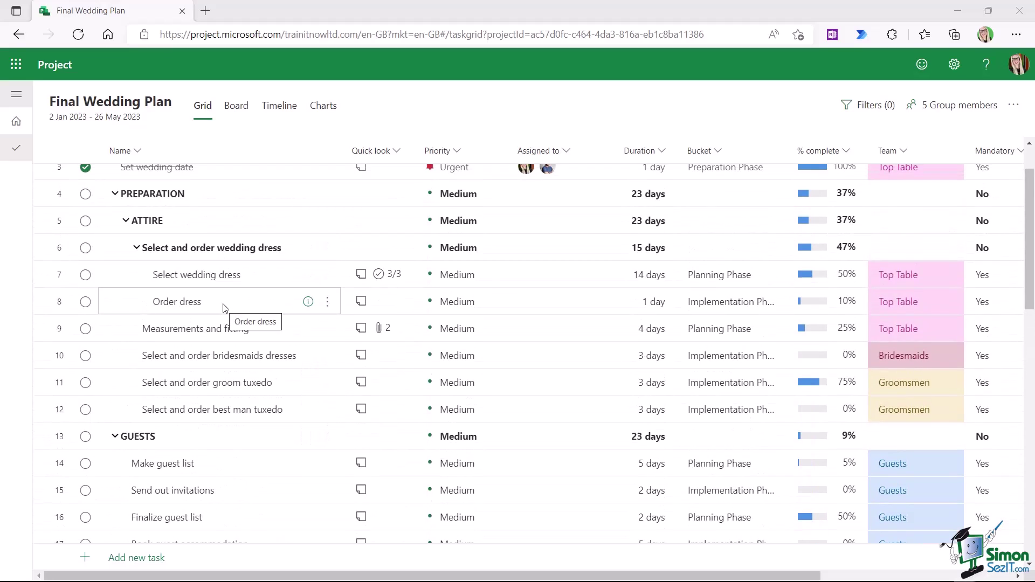
{"action": "left_click", "coordinate": [308, 303]}
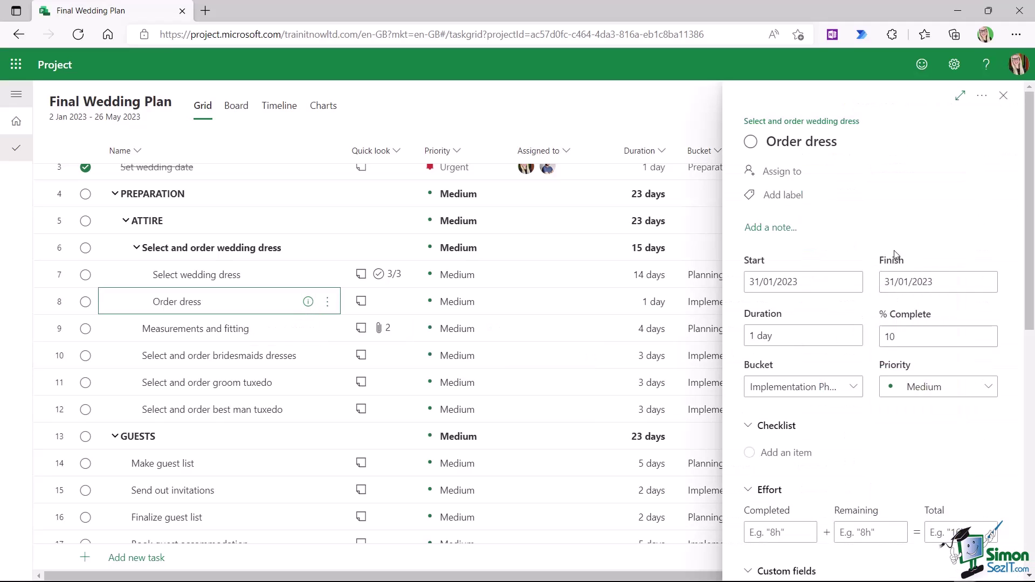
{"action": "scroll", "coordinate": [889, 253], "scroll_direction": "down", "scroll_amount": 8}
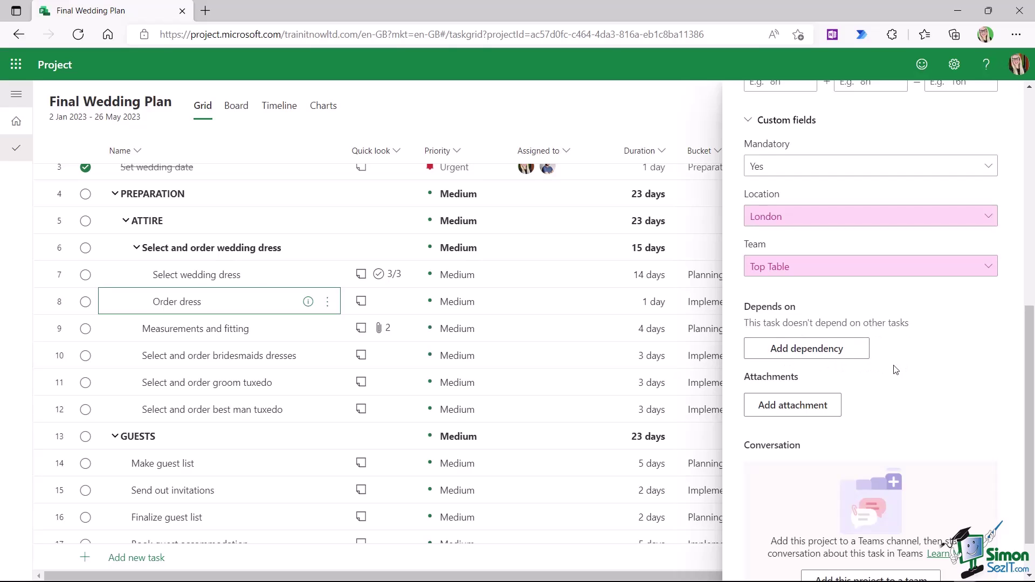
{"action": "left_click", "coordinate": [806, 351]}
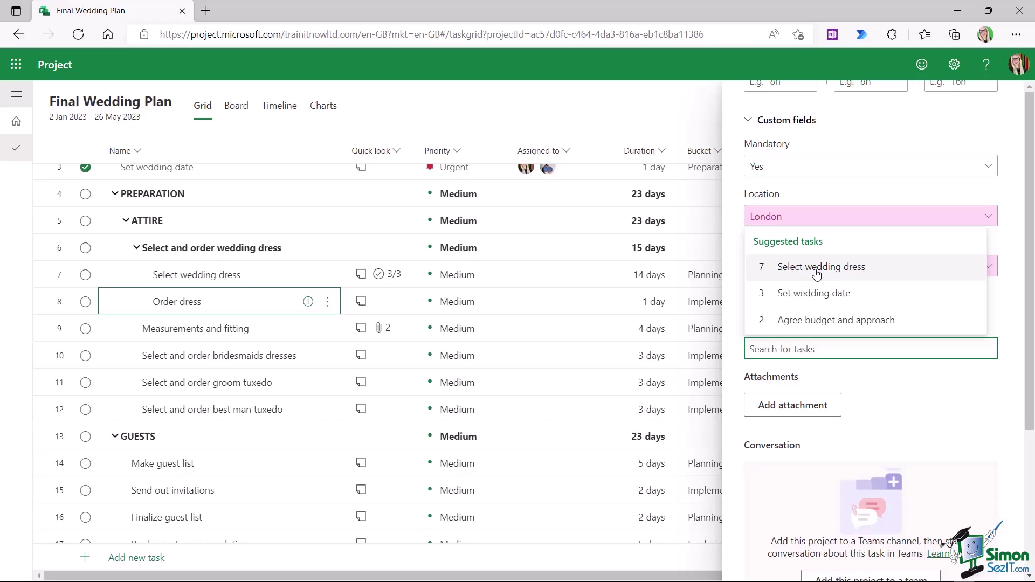
{"action": "left_click", "coordinate": [816, 272]}
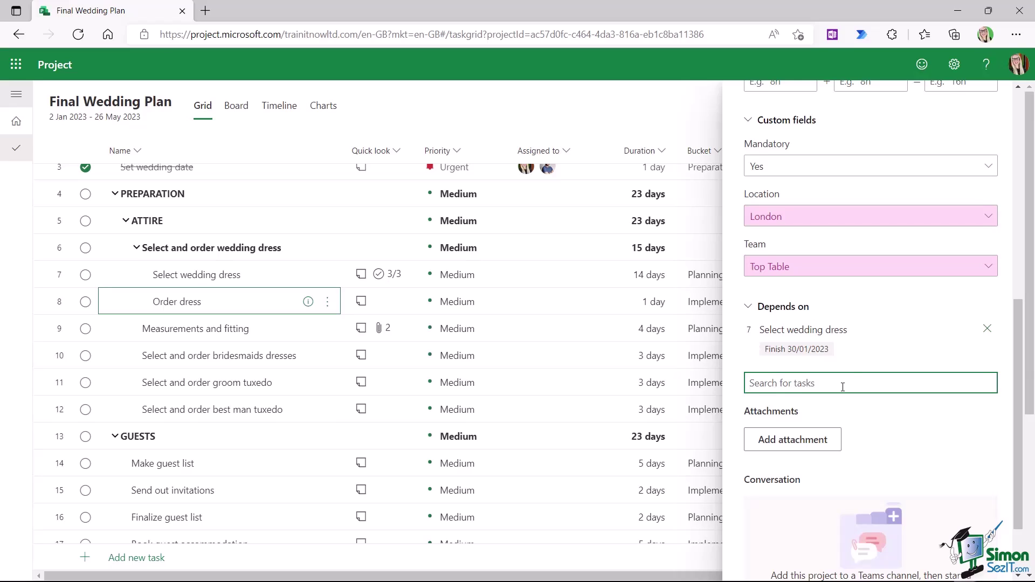
- Cancel adding Measurements and fitting as a dependency and close the Order dress details
{"action": "type", "text": "Measurements and fitting"}
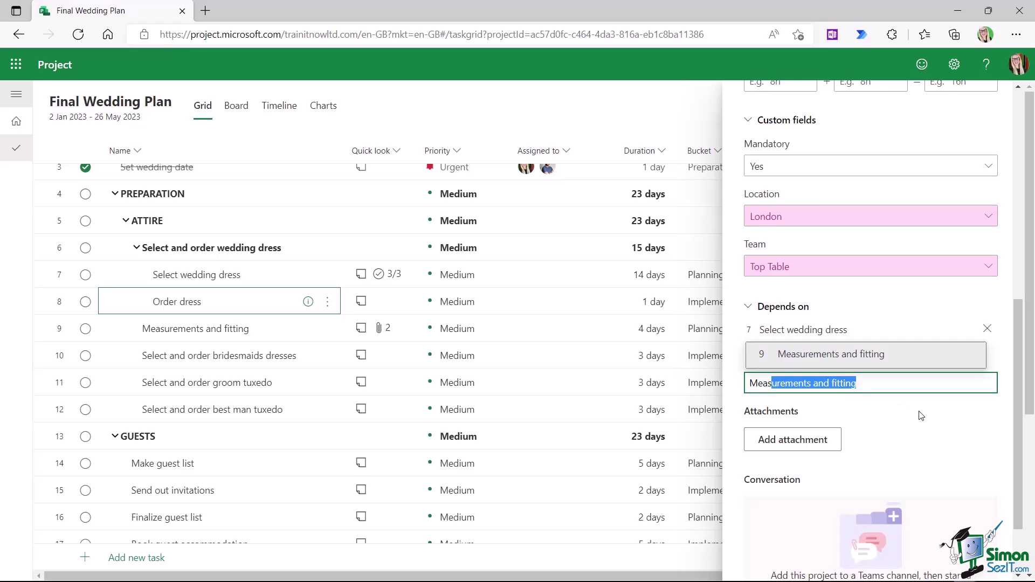
{"action": "left_click", "coordinate": [928, 430]}
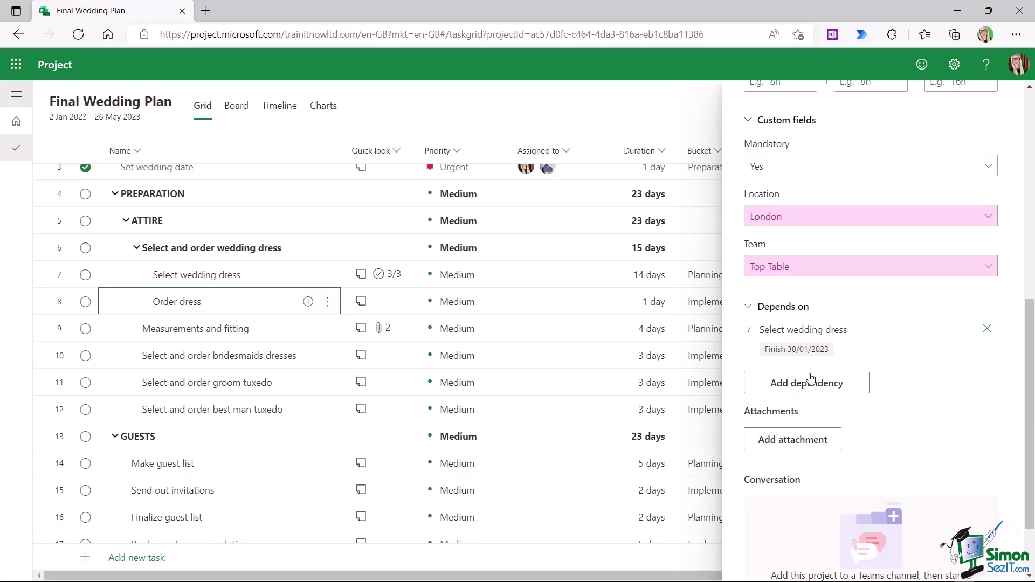
{"action": "scroll", "coordinate": [998, 148], "scroll_direction": "up", "scroll_amount": 8}
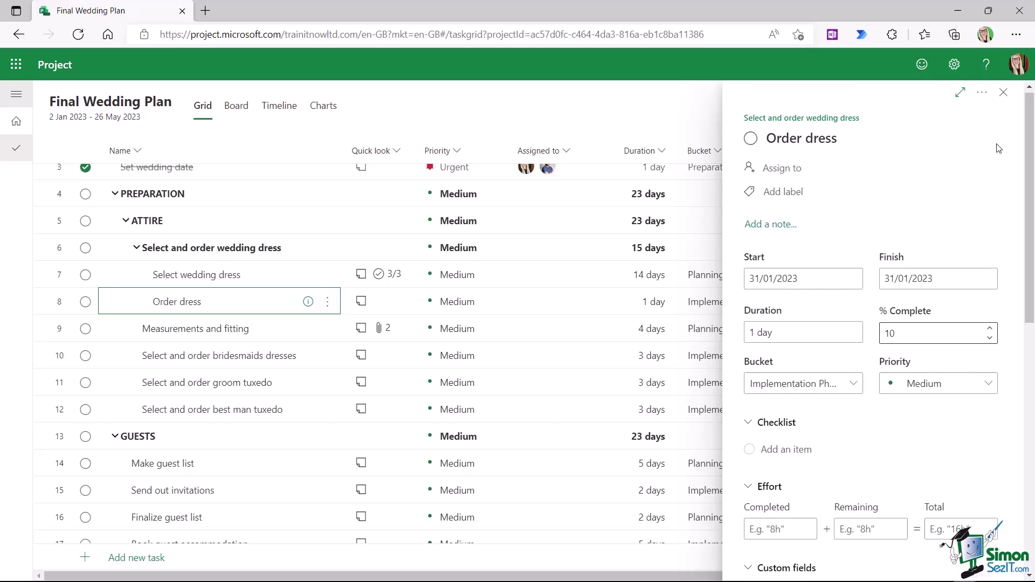
{"action": "left_click", "coordinate": [1004, 97]}
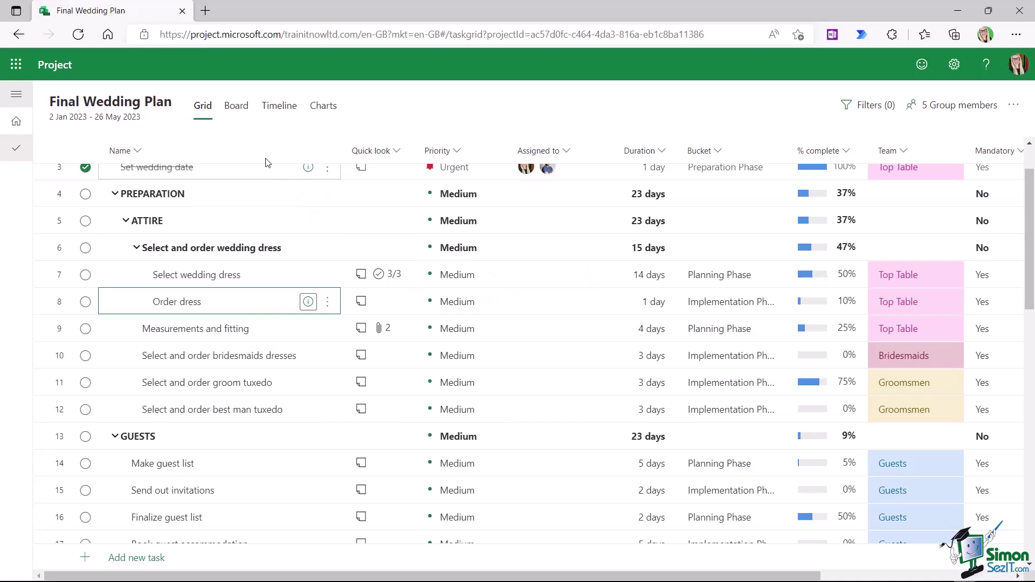
- In the Timeline view, link Select wedding dress to Order dress
{"action": "left_click", "coordinate": [279, 106]}
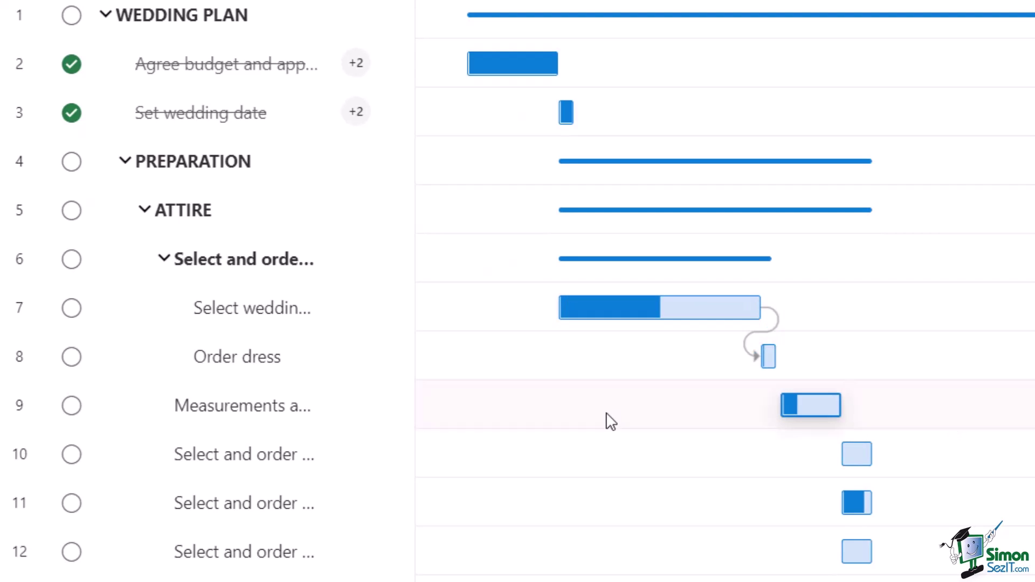
{"action": "mouse_move", "coordinate": [758, 377]}
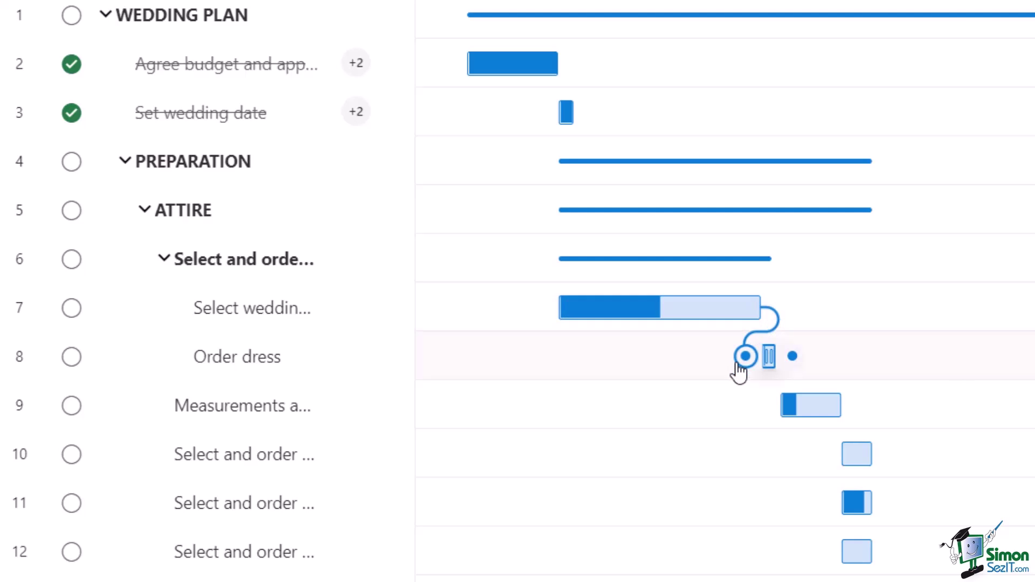
{"action": "mouse_move", "coordinate": [738, 372]}
{"action": "left_mouse_down"}
{"action": "mouse_move", "coordinate": [749, 377]}
{"action": "mouse_move", "coordinate": [745, 362]}
{"action": "left_mouse_up"}
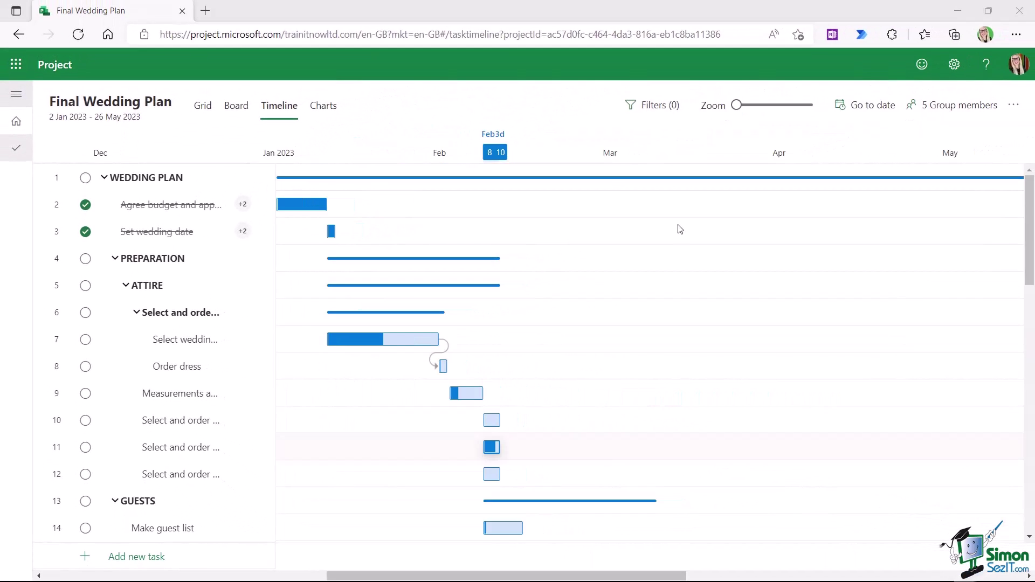
- Link Send out invitations to follow Make guest list in the GUESTS group
{"action": "scroll", "coordinate": [679, 228], "scroll_direction": "down", "scroll_amount": 4}
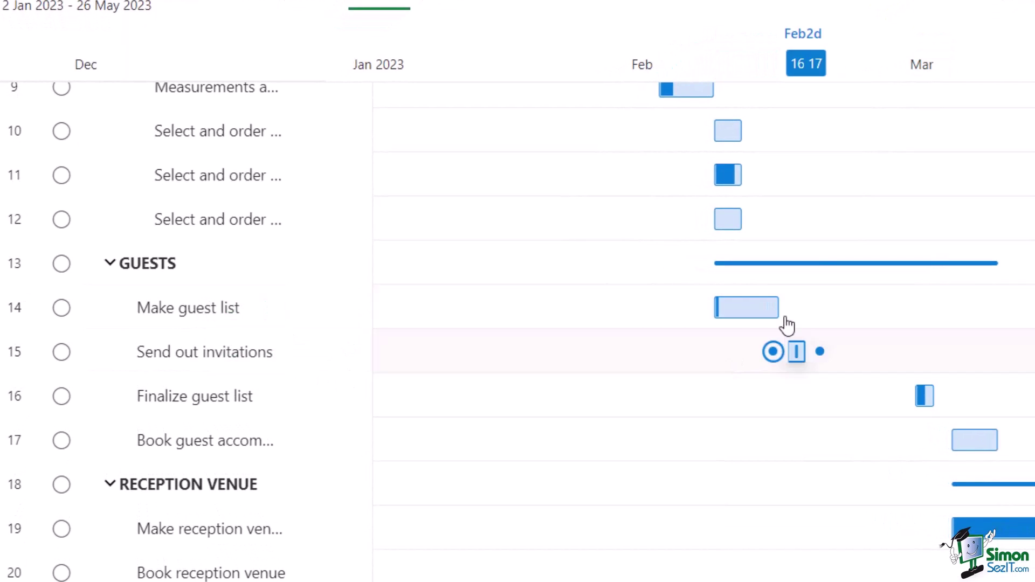
{"action": "mouse_move", "coordinate": [775, 308]}
{"action": "mouse_move", "coordinate": [790, 353]}
{"action": "left_click_drag", "start_coordinate": [773, 353], "coordinate": [797, 309]}
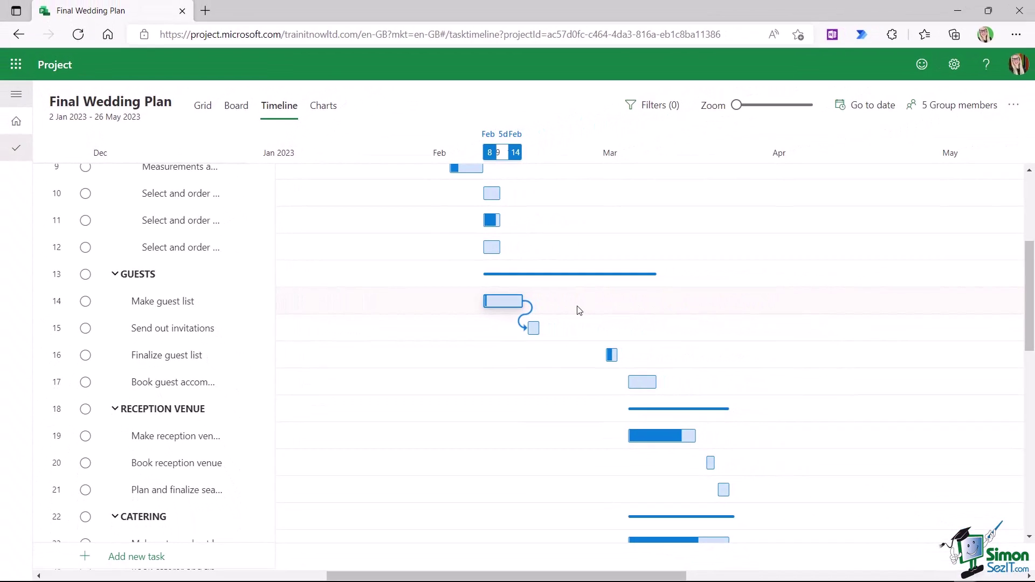
- Return to the grid and narrow the Assigned to column
{"action": "left_click", "coordinate": [203, 107]}
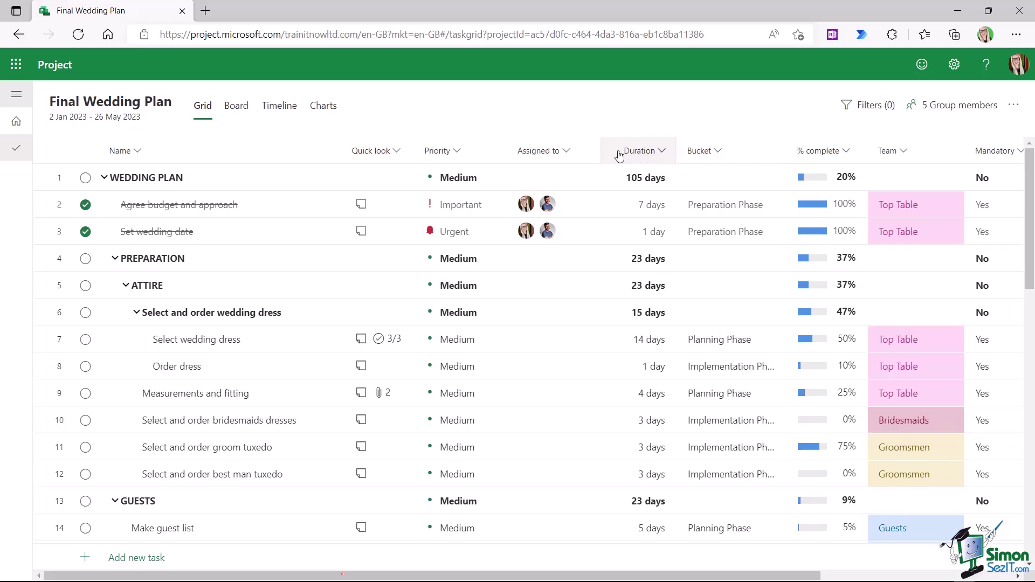
{"action": "left_click_drag", "start_coordinate": [597, 150], "coordinate": [586, 150]}
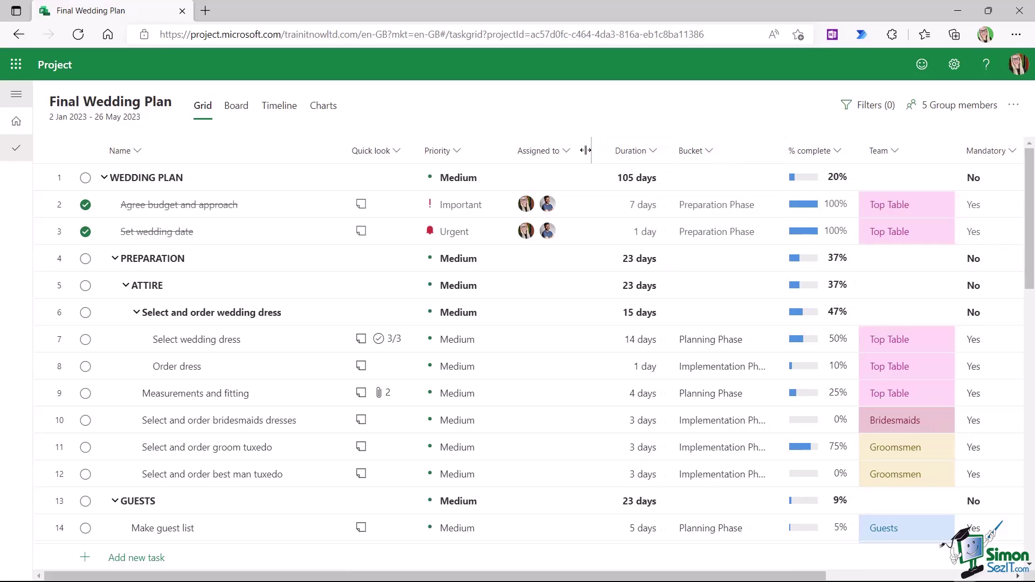
{"action": "left_click_drag", "start_coordinate": [837, 576], "coordinate": [841, 578]}
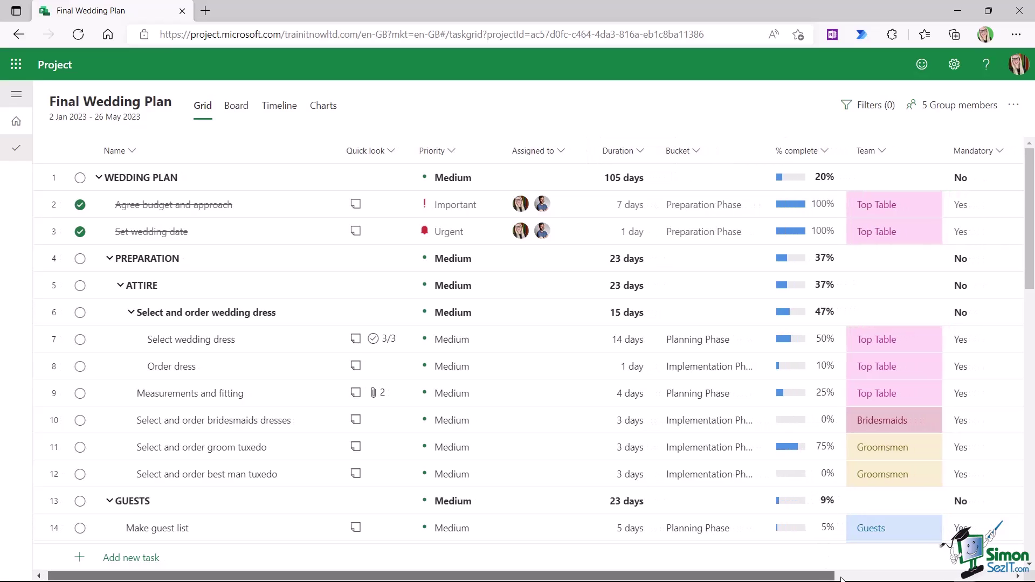
{"action": "left_click", "coordinate": [841, 578]}
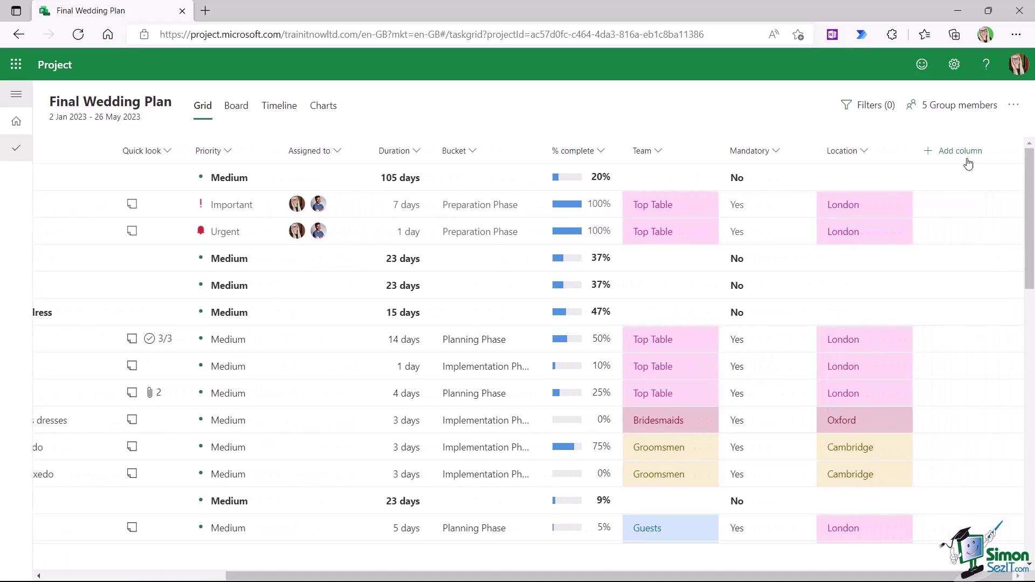
- Add the Dependents (after) and Depends on columns to the grid
{"action": "left_click", "coordinate": [966, 159]}
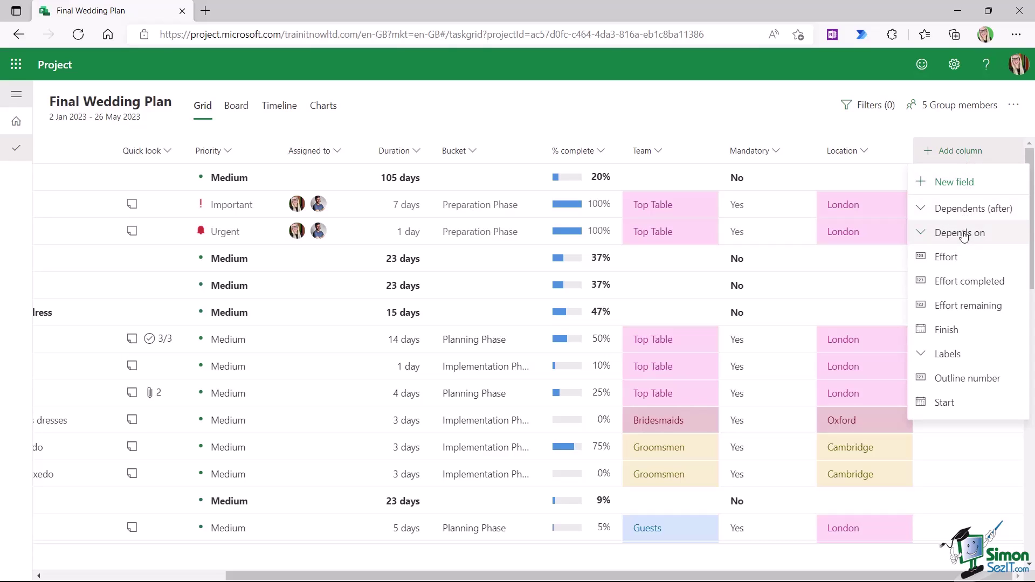
{"action": "left_click", "coordinate": [964, 210]}
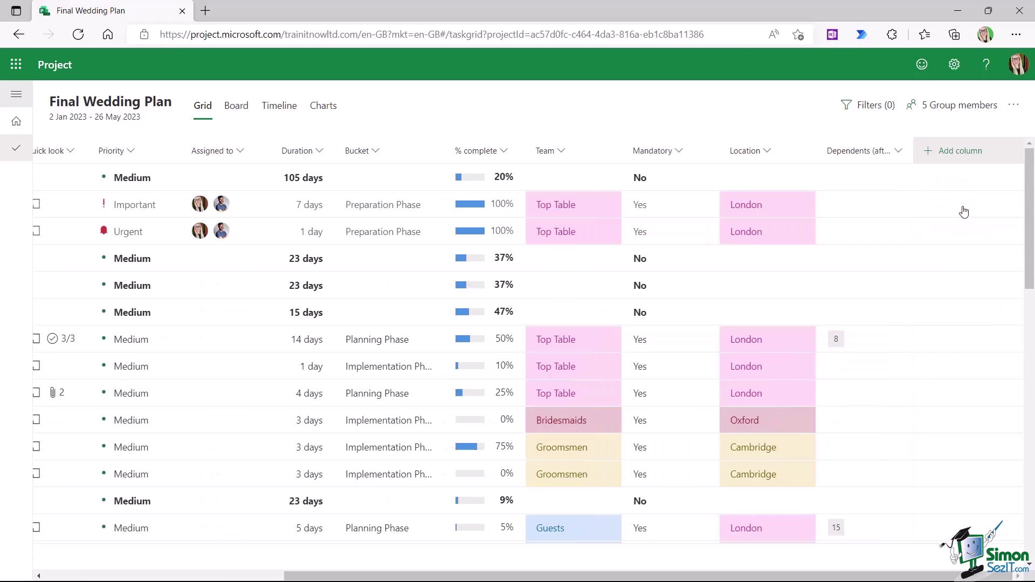
{"action": "left_click", "coordinate": [963, 158]}
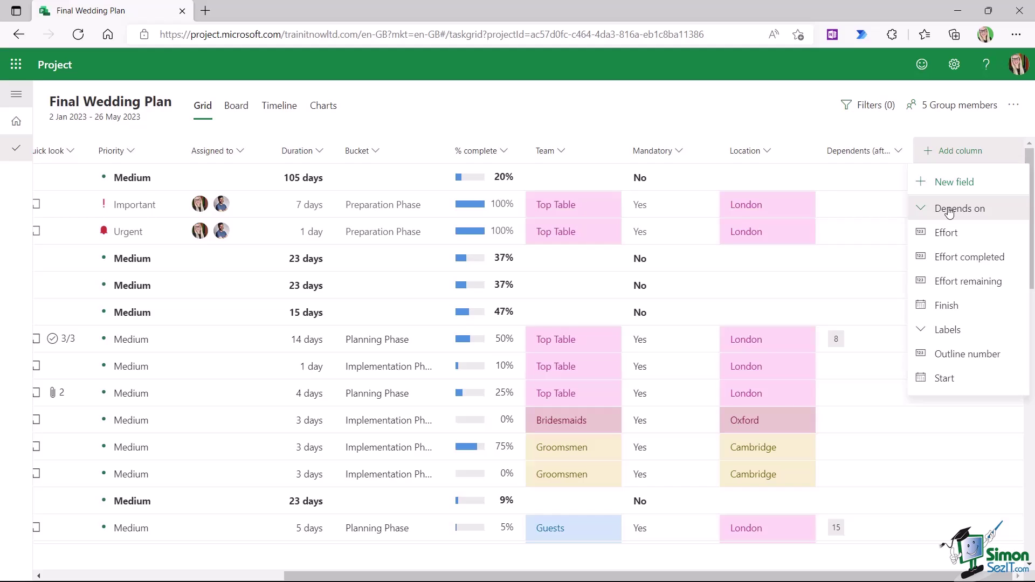
{"action": "left_click", "coordinate": [950, 213]}
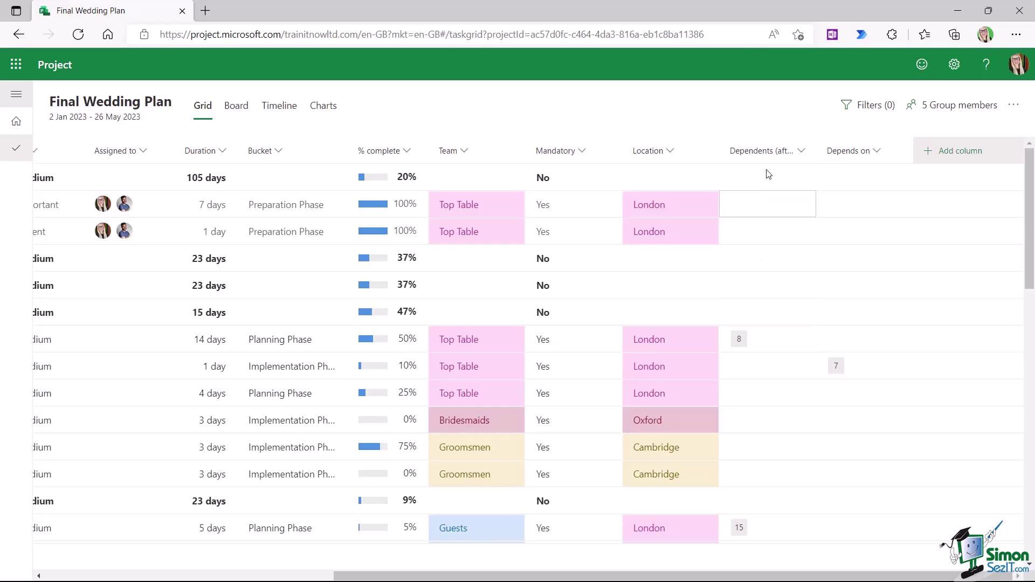
{"action": "mouse_move", "coordinate": [742, 340]}
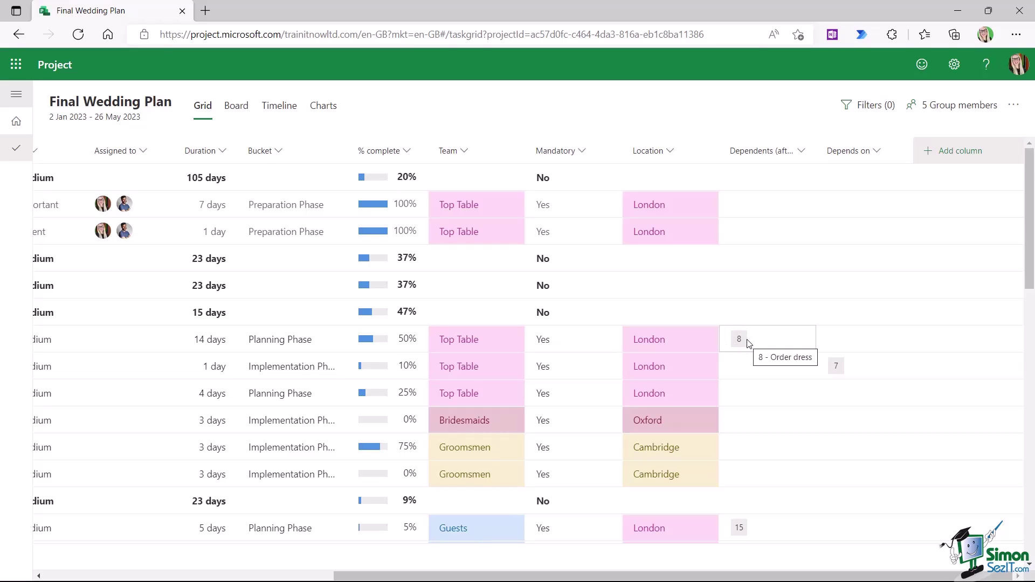
{"action": "mouse_move", "coordinate": [844, 373]}
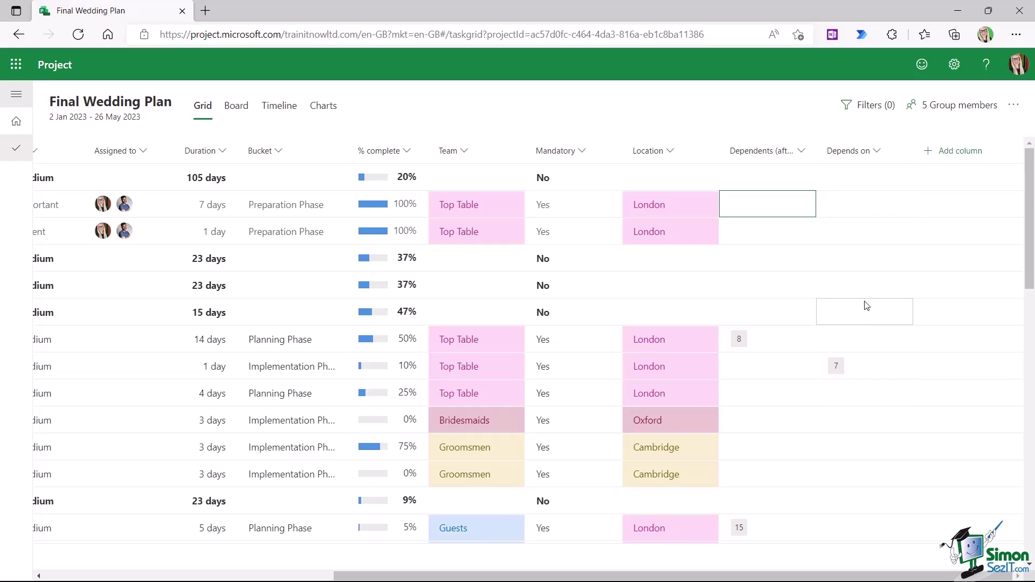
{"action": "left_click_drag", "start_coordinate": [675, 576], "coordinate": [385, 580]}
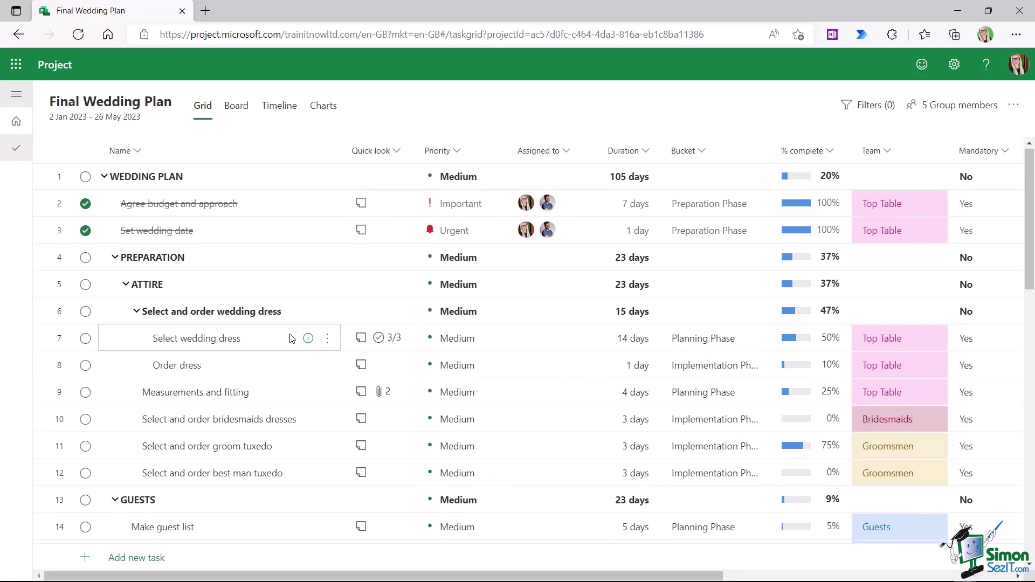
- Make Book reception venue depend on task 19, then show the Timeline view
{"action": "scroll", "coordinate": [291, 338], "scroll_direction": "down", "scroll_amount": 7}
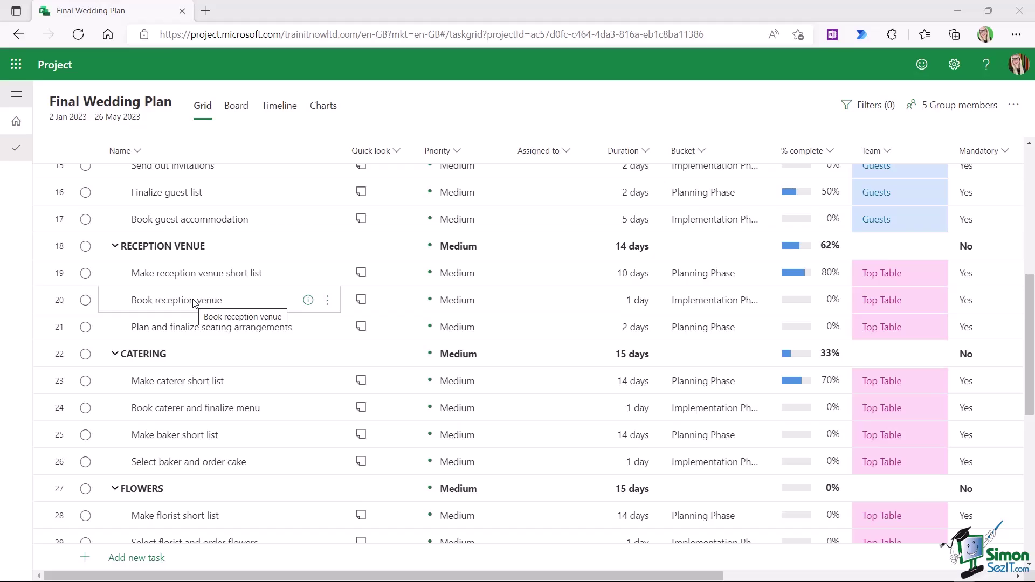
{"action": "left_click", "coordinate": [60, 299]}
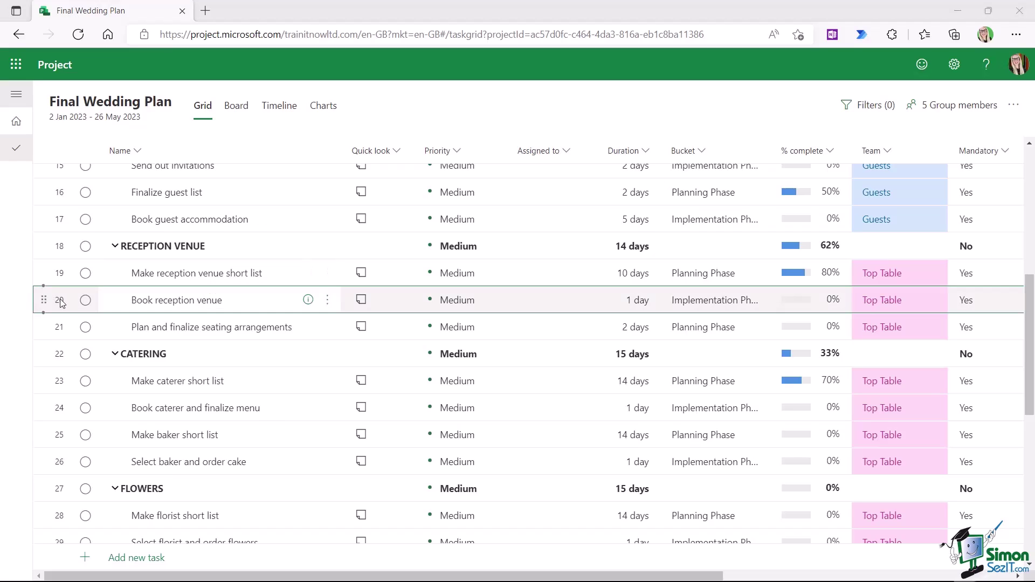
{"action": "left_click_drag", "start_coordinate": [370, 578], "coordinate": [661, 578]}
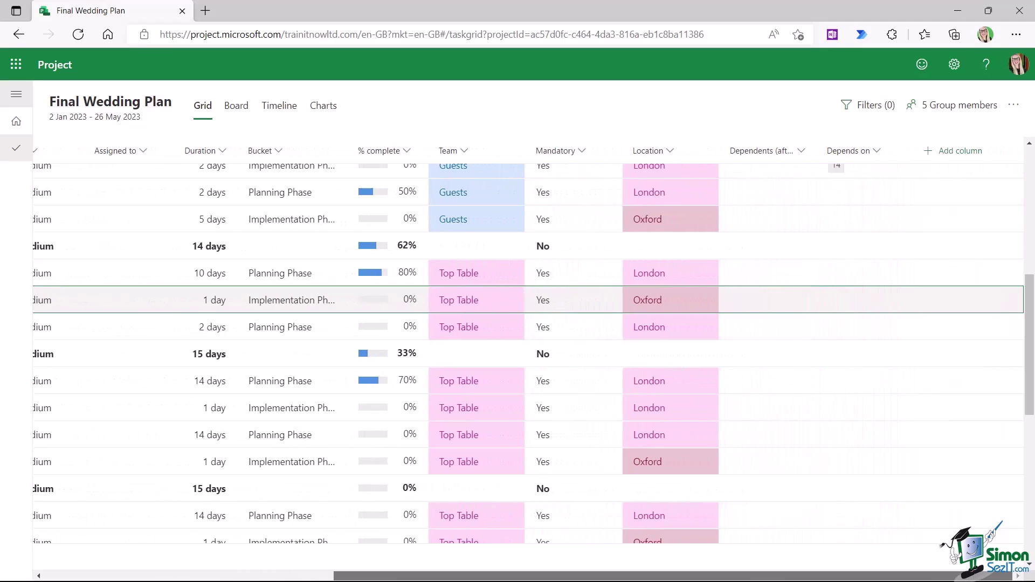
{"action": "left_click", "coordinate": [865, 306]}
{"action": "left_click", "coordinate": [865, 308]}
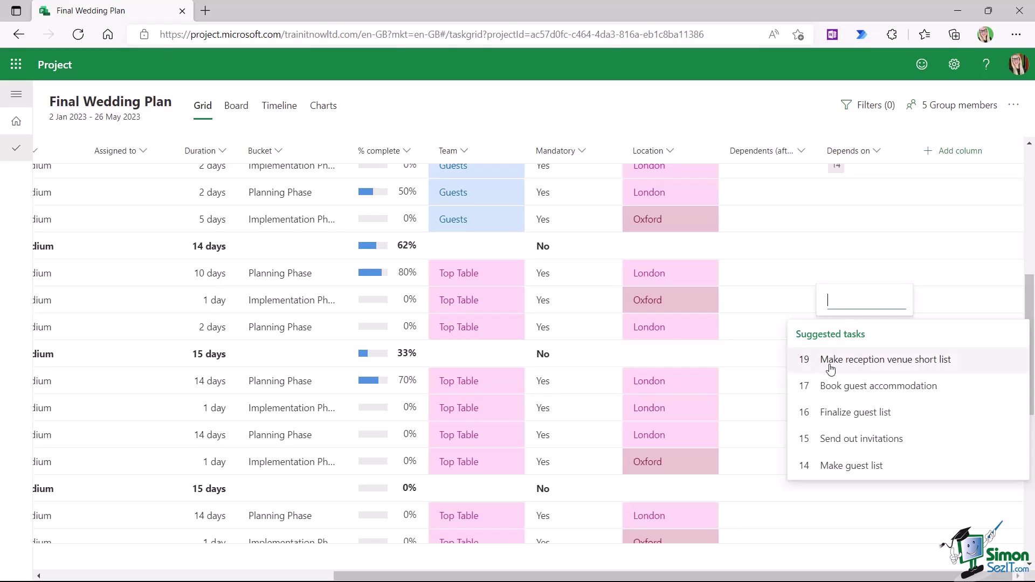
{"action": "left_click", "coordinate": [879, 365]}
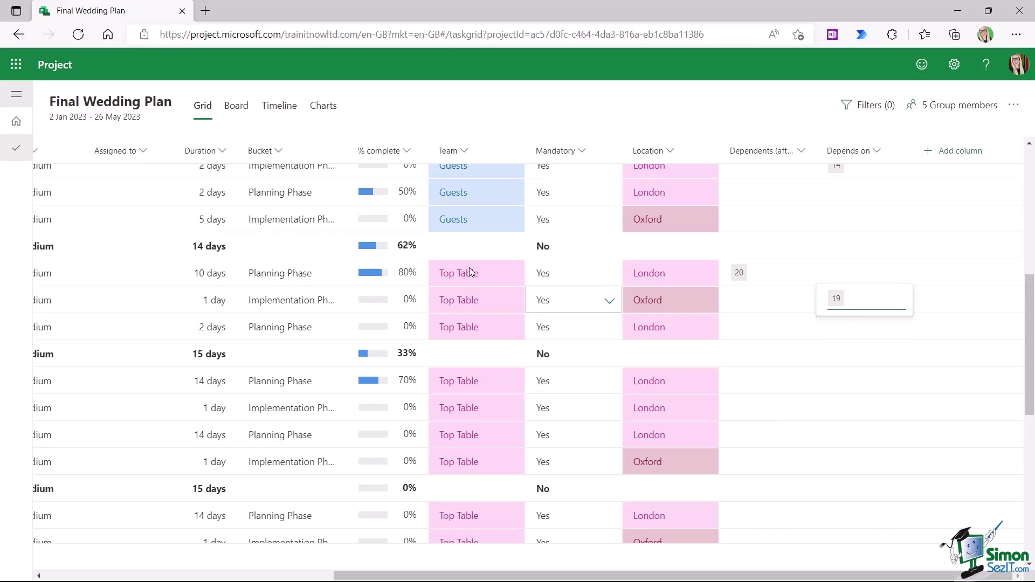
{"action": "left_click", "coordinate": [274, 110]}
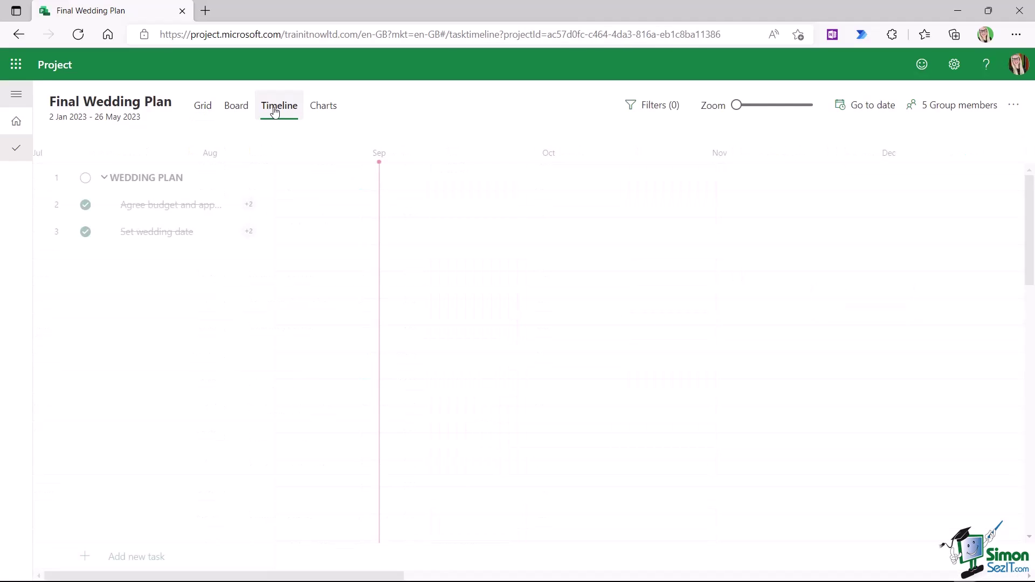
- Widen the timeline's task list to show full names and open Send out invitations' details
{"action": "left_click_drag", "start_coordinate": [419, 577], "coordinate": [645, 577]}
{"action": "scroll", "coordinate": [519, 402], "scroll_direction": "down", "scroll_amount": 5}
{"action": "scroll", "coordinate": [517, 402], "scroll_direction": "down", "scroll_amount": 5}
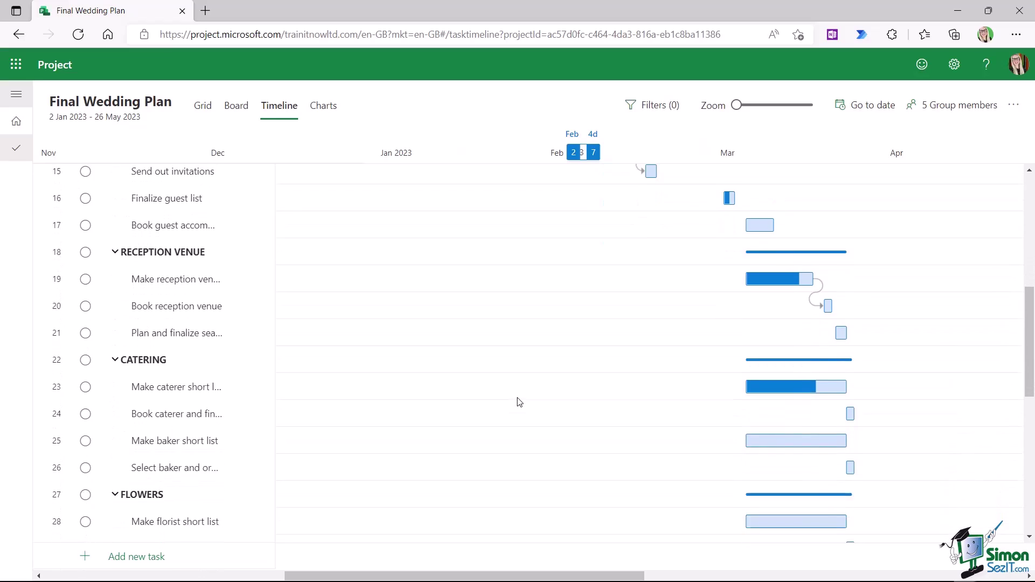
{"action": "scroll", "coordinate": [516, 402], "scroll_direction": "up", "scroll_amount": 4}
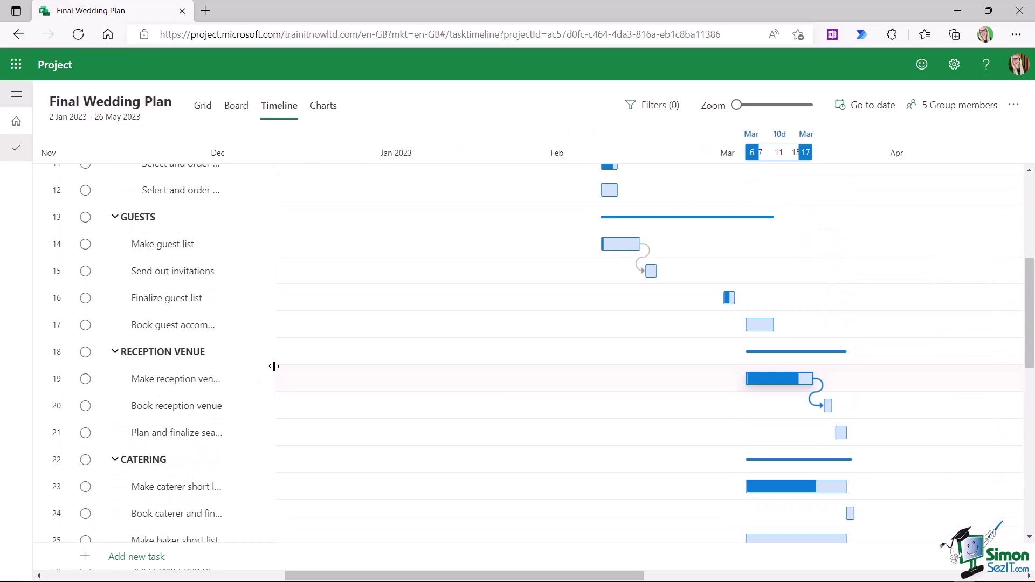
{"action": "left_click_drag", "start_coordinate": [318, 377], "coordinate": [341, 378]}
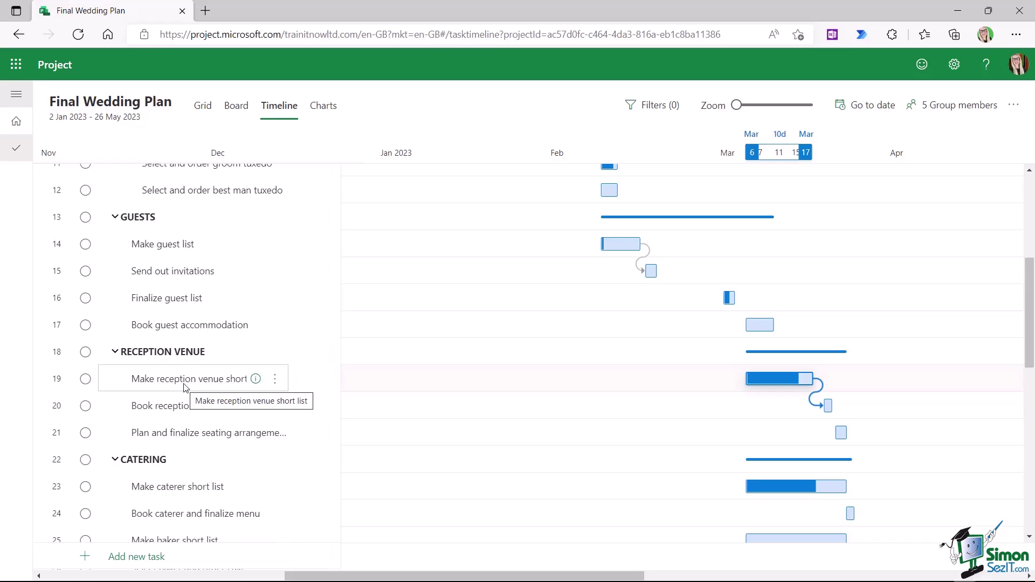
{"action": "mouse_move", "coordinate": [821, 383]}
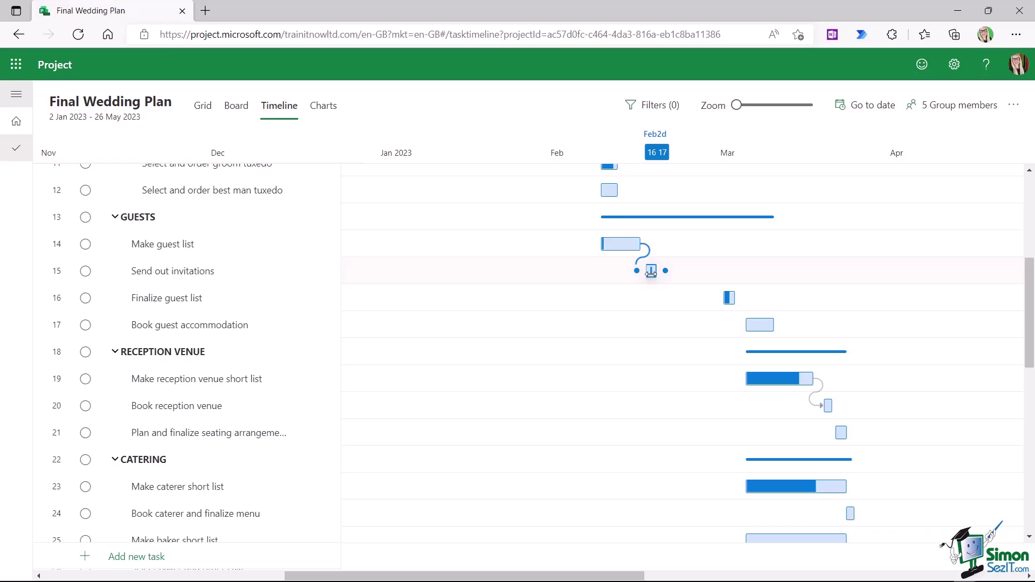
{"action": "left_click", "coordinate": [651, 271]}
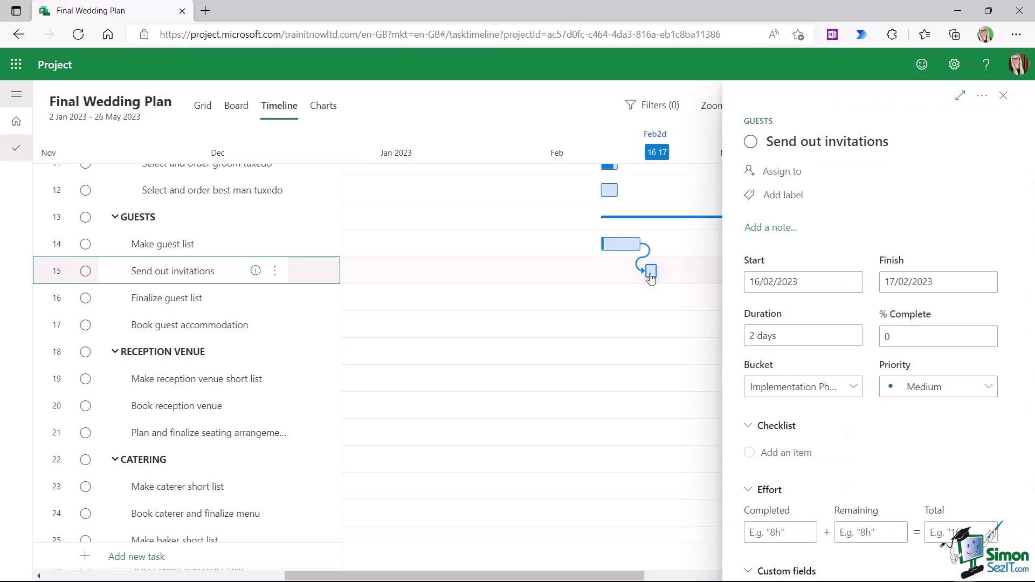
- Move Send out invitations to 22–23 Feb, then open Select wedding dress details in the grid
{"action": "left_click_drag", "start_coordinate": [650, 274], "coordinate": [685, 272]}
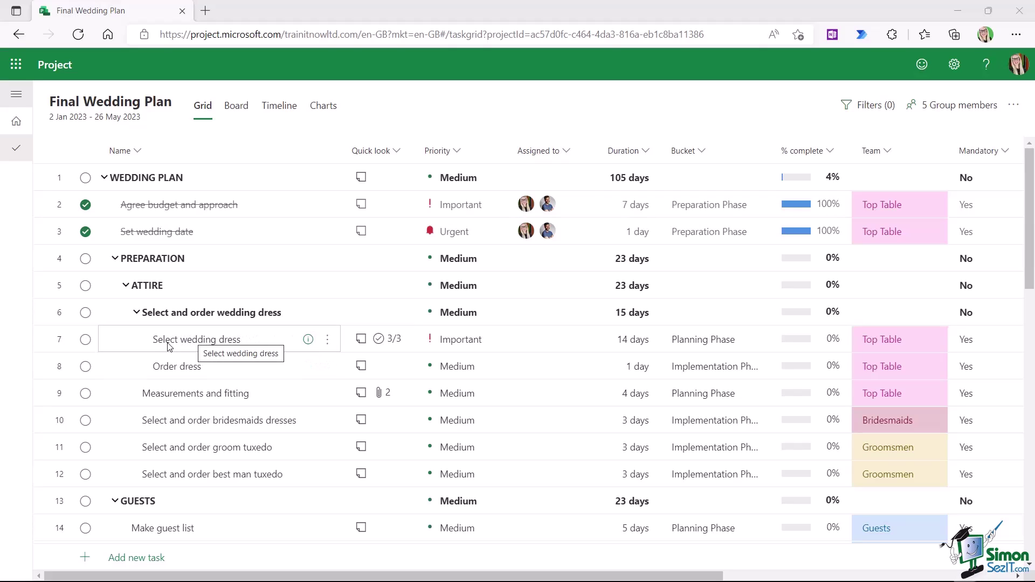
{"action": "left_click", "coordinate": [308, 343]}
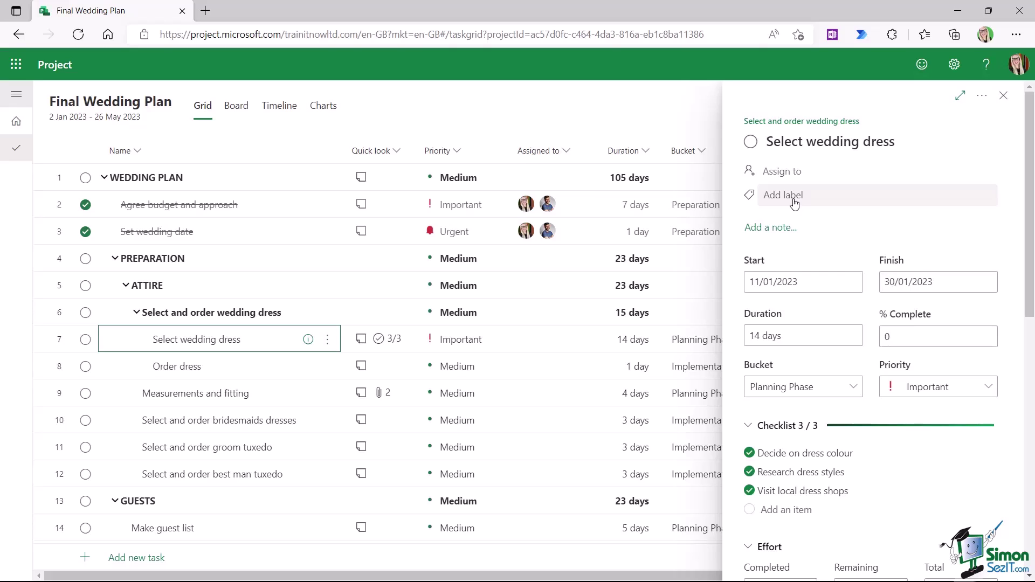
- Rename the Pink label to Not Started
{"action": "left_click", "coordinate": [793, 199]}
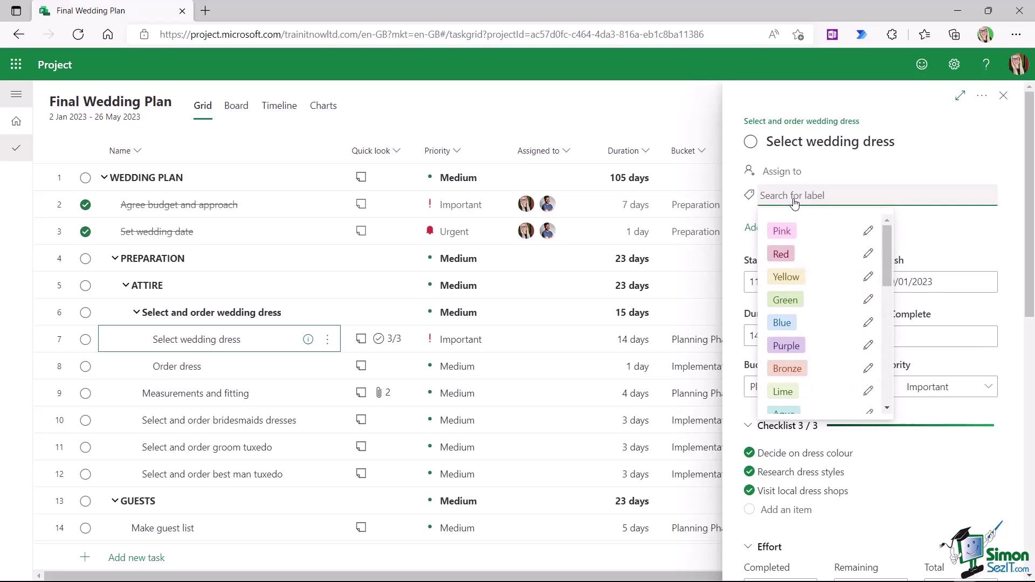
{"action": "mouse_move", "coordinate": [886, 240]}
{"action": "left_mouse_down"}
{"action": "mouse_move", "coordinate": [884, 369]}
{"action": "mouse_move", "coordinate": [886, 236]}
{"action": "left_mouse_up"}
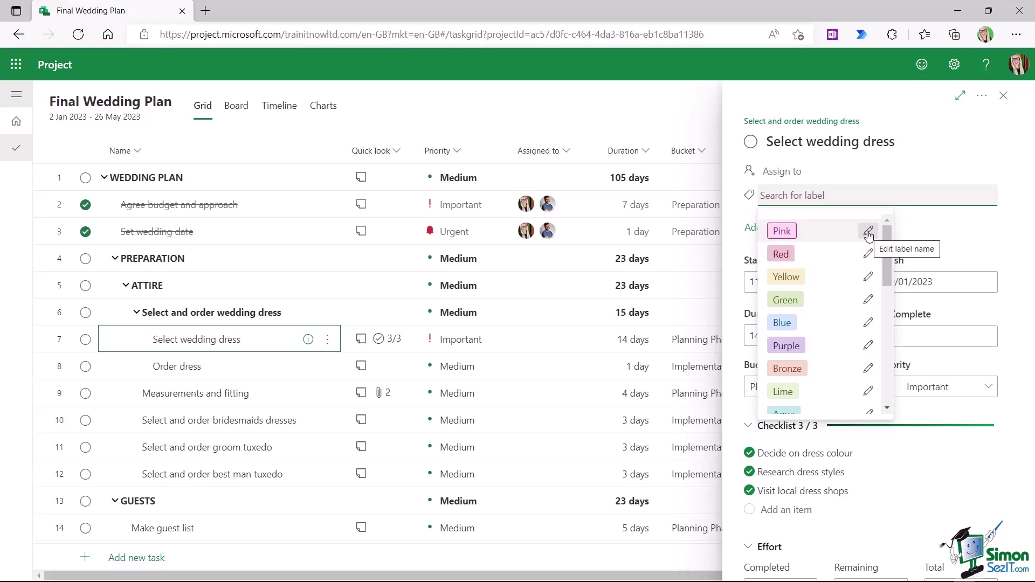
{"action": "left_click", "coordinate": [868, 233]}
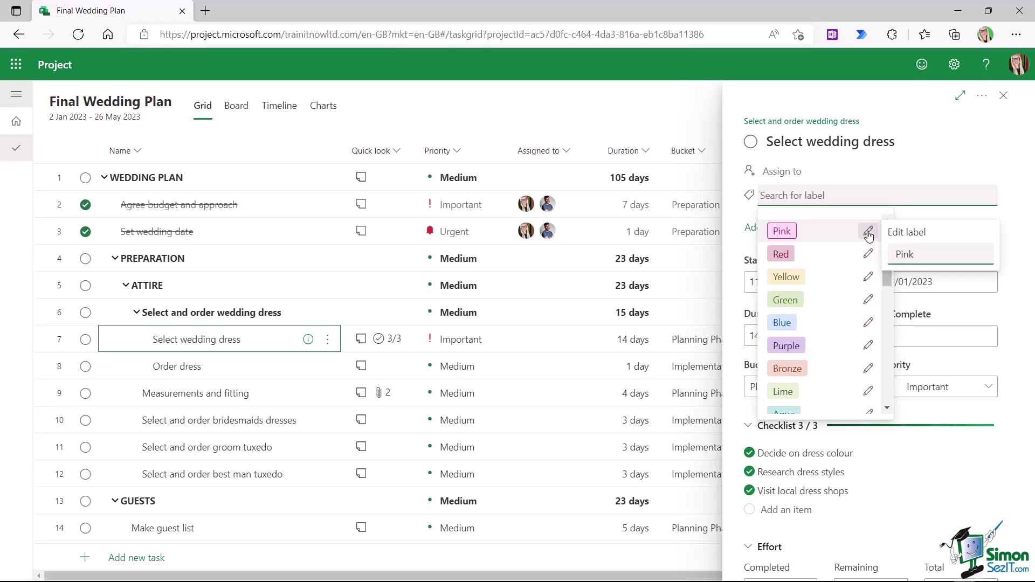
{"action": "double_click", "coordinate": [904, 255]}
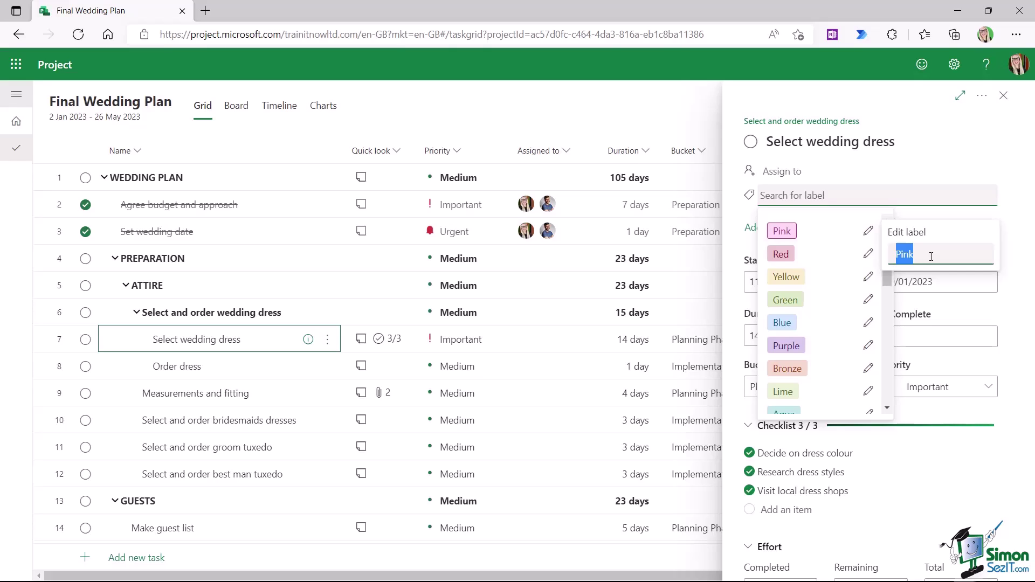
{"action": "type", "text": "Not Sya"}
{"action": "key", "text": "BackSpace"}
{"action": "key", "text": "BackSpace"}
{"action": "type", "text": "tarted"}
{"action": "key", "text": "Return"}
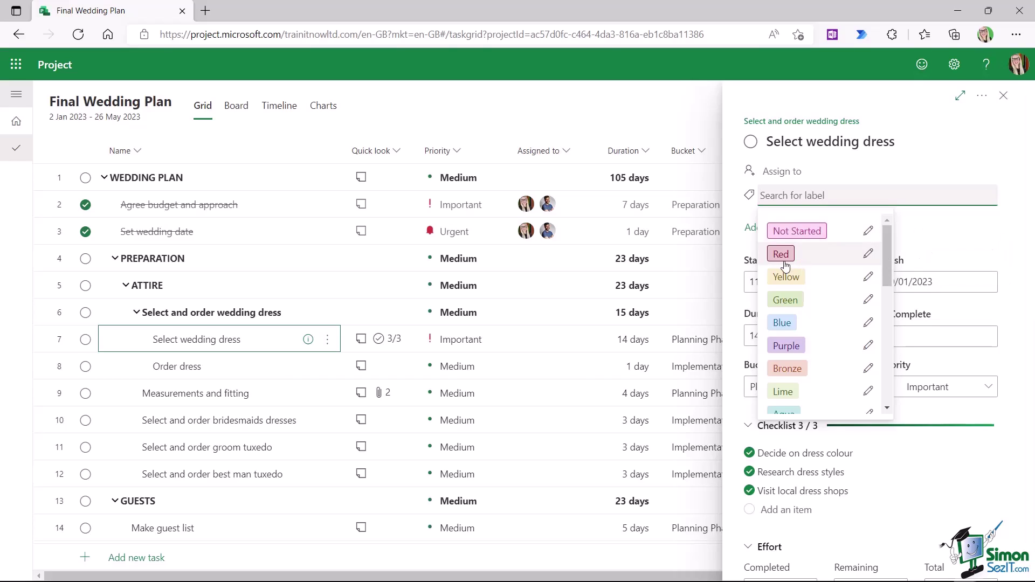
- Rename the Red label to WIP and the Yellow label to Complete
{"action": "left_click", "coordinate": [868, 255]}
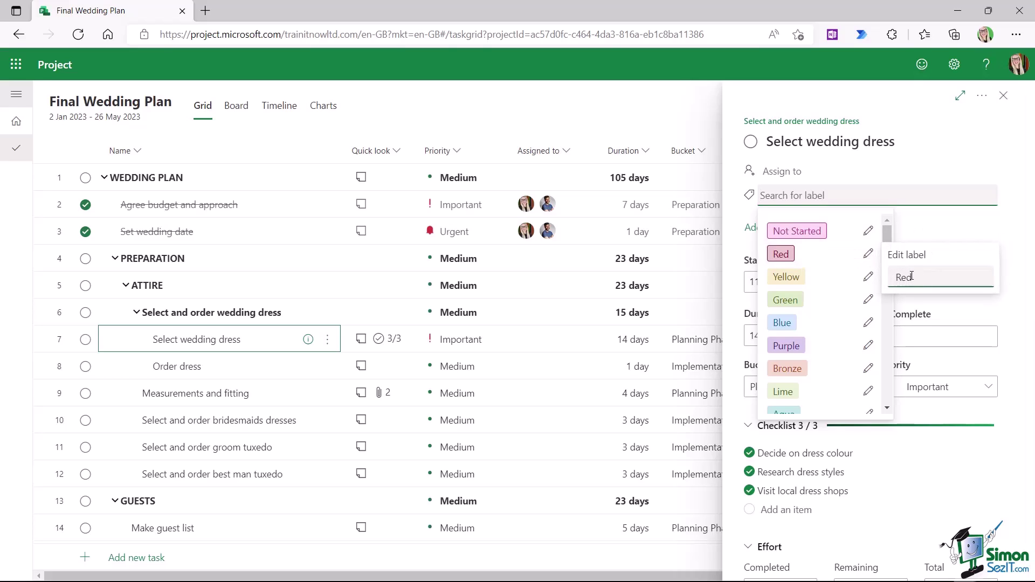
{"action": "type", "text": "WIP"}
{"action": "key", "text": "Return"}
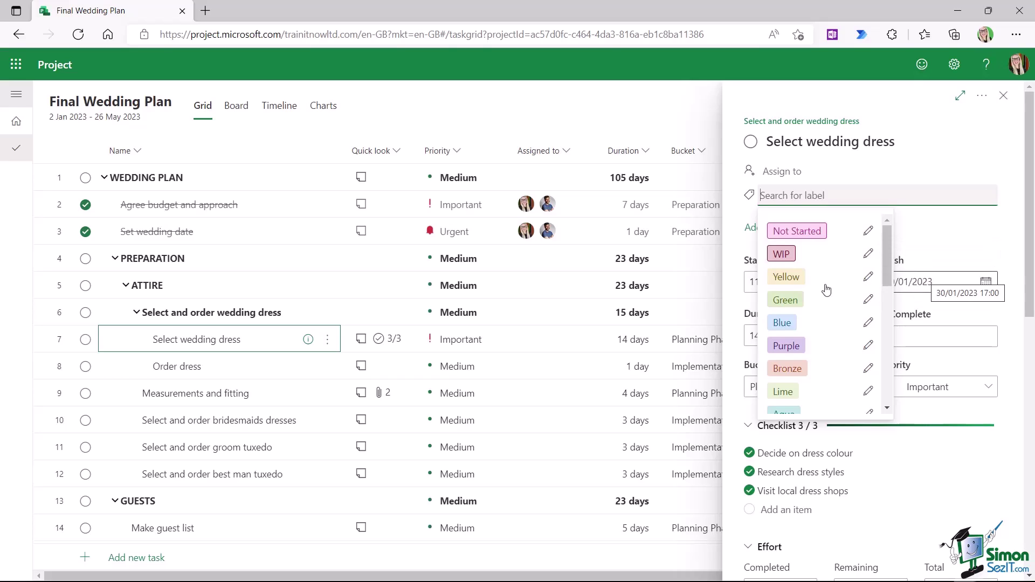
{"action": "left_click", "coordinate": [867, 278]}
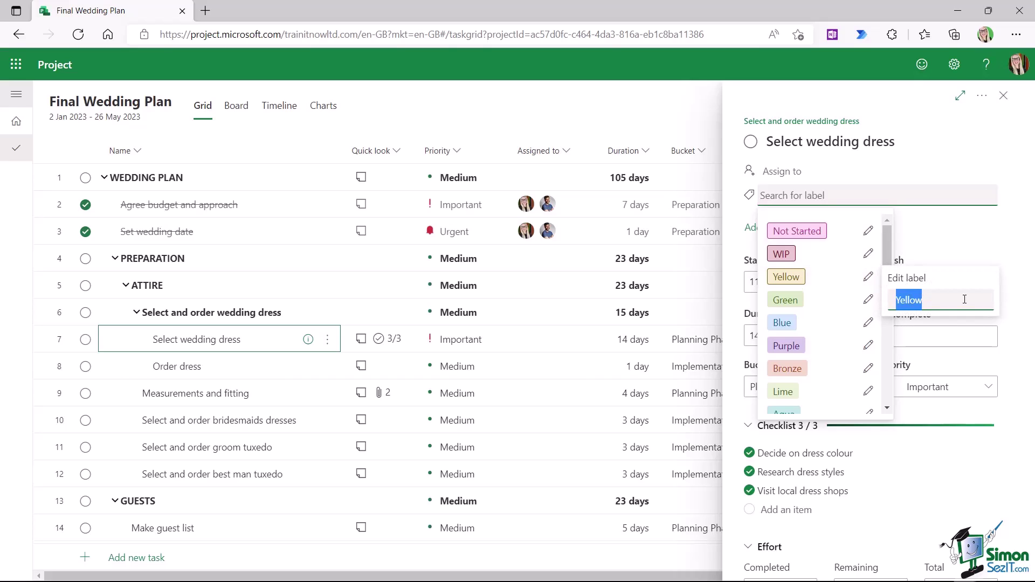
{"action": "type", "text": "Complete"}
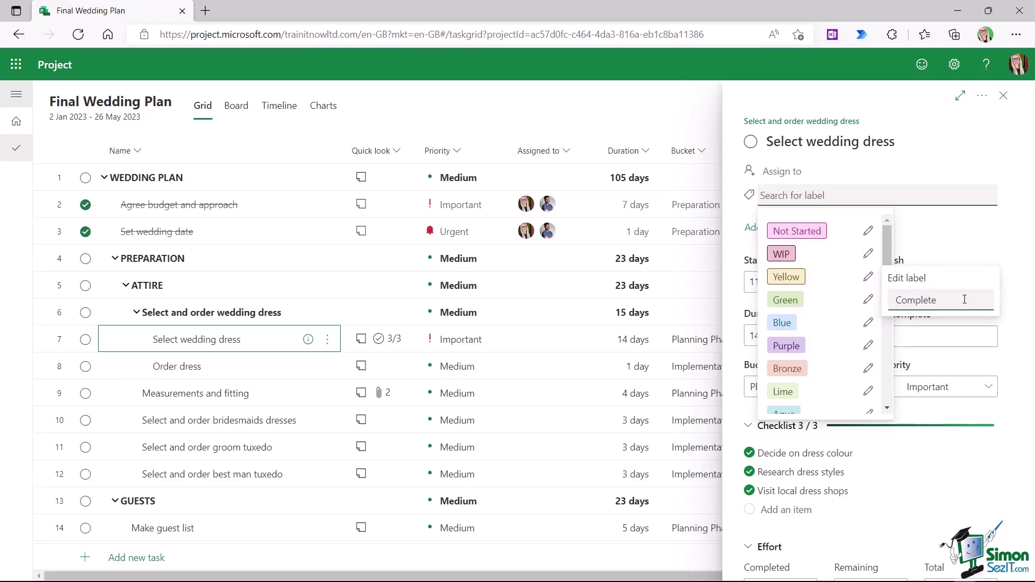
{"action": "key", "text": "Return"}
{"action": "key", "text": "Escape"}
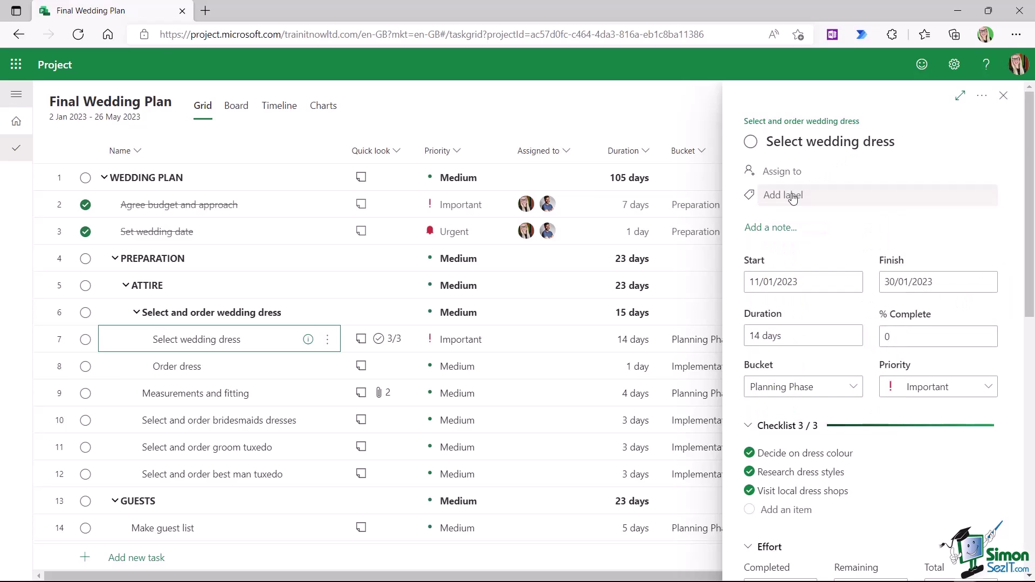
- Give Select wedding dress the WIP label and close its details
{"action": "left_click", "coordinate": [784, 196]}
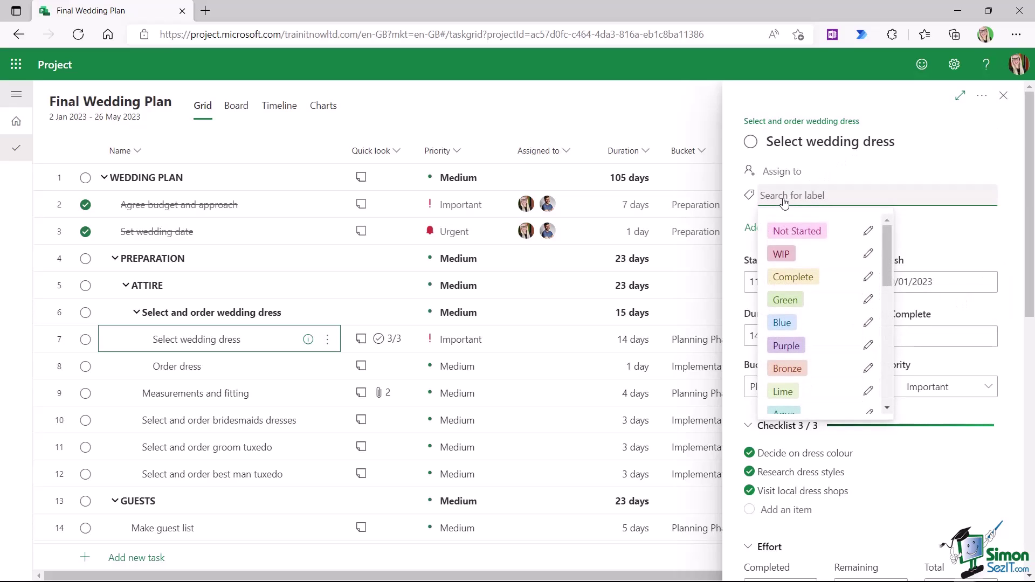
{"action": "left_click", "coordinate": [781, 254]}
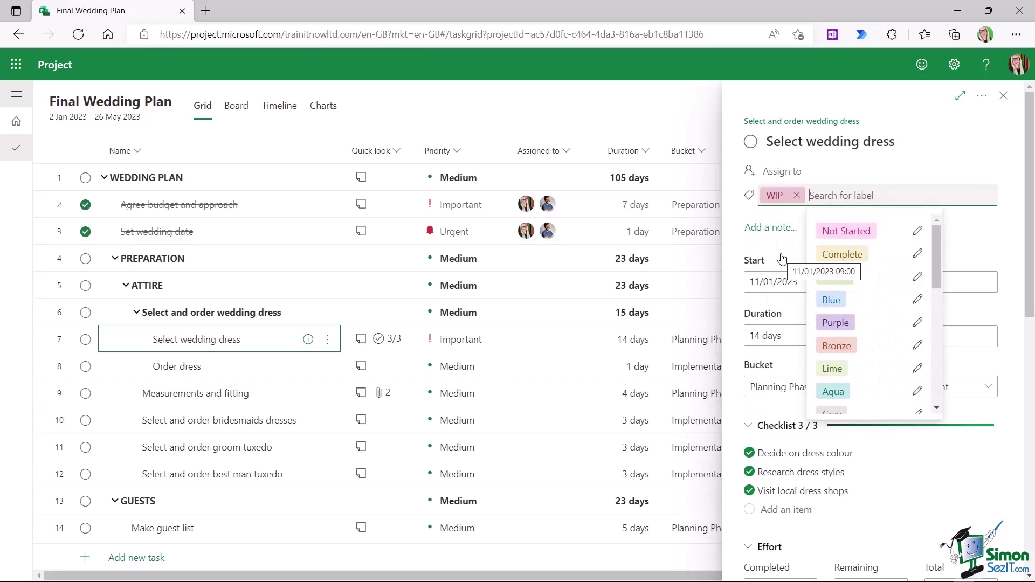
{"action": "left_click", "coordinate": [1004, 96]}
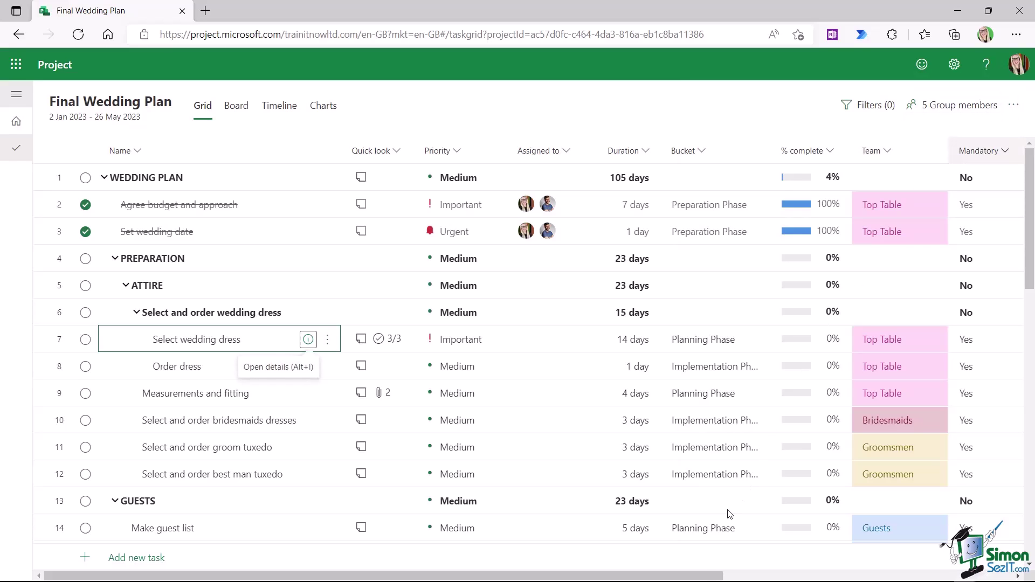
- Zoom the browser page out to 80% and scroll the grid back left
{"action": "left_click_drag", "start_coordinate": [706, 576], "coordinate": [994, 577]}
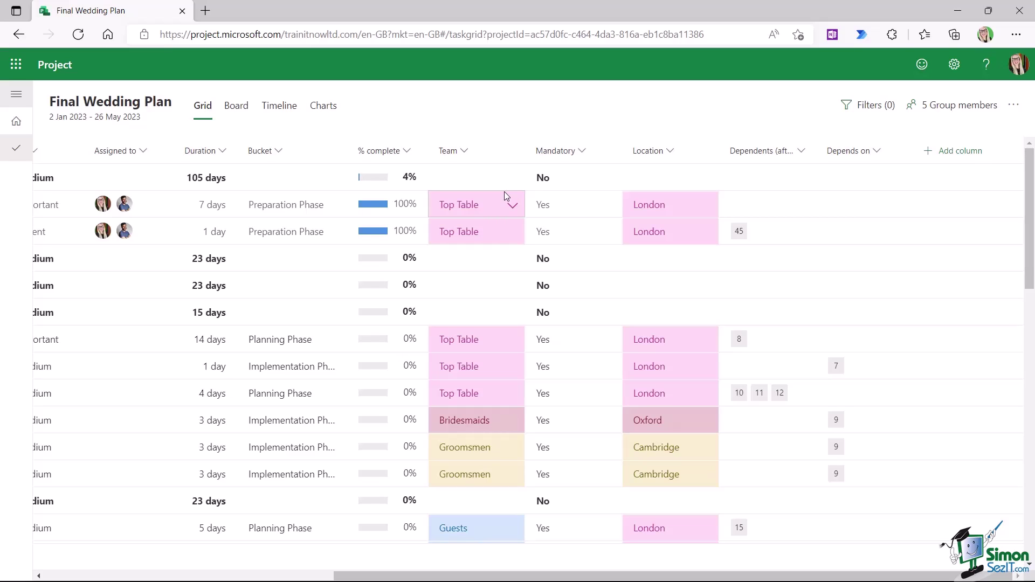
{"action": "key", "text": "ctrl+minus"}
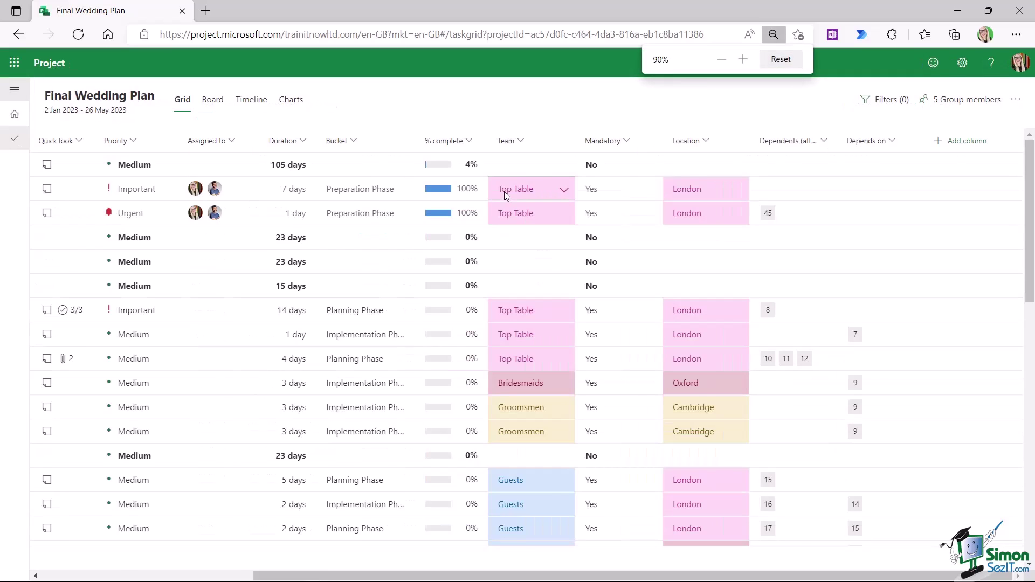
{"action": "key", "text": "ctrl+minus"}
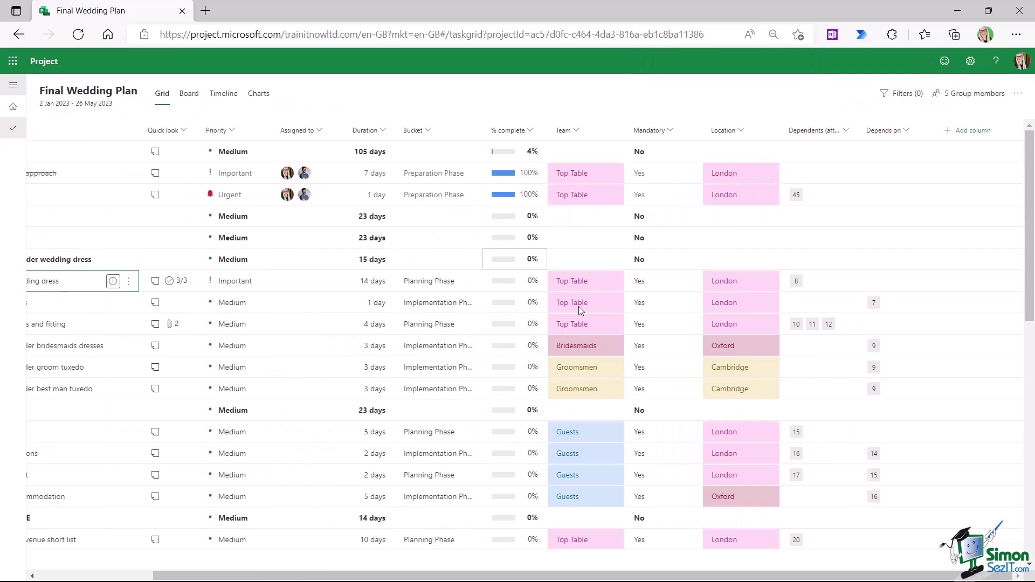
{"action": "mouse_move", "coordinate": [732, 577]}
{"action": "left_mouse_down"}
{"action": "mouse_move", "coordinate": [612, 578]}
{"action": "mouse_move", "coordinate": [728, 577]}
{"action": "left_mouse_up"}
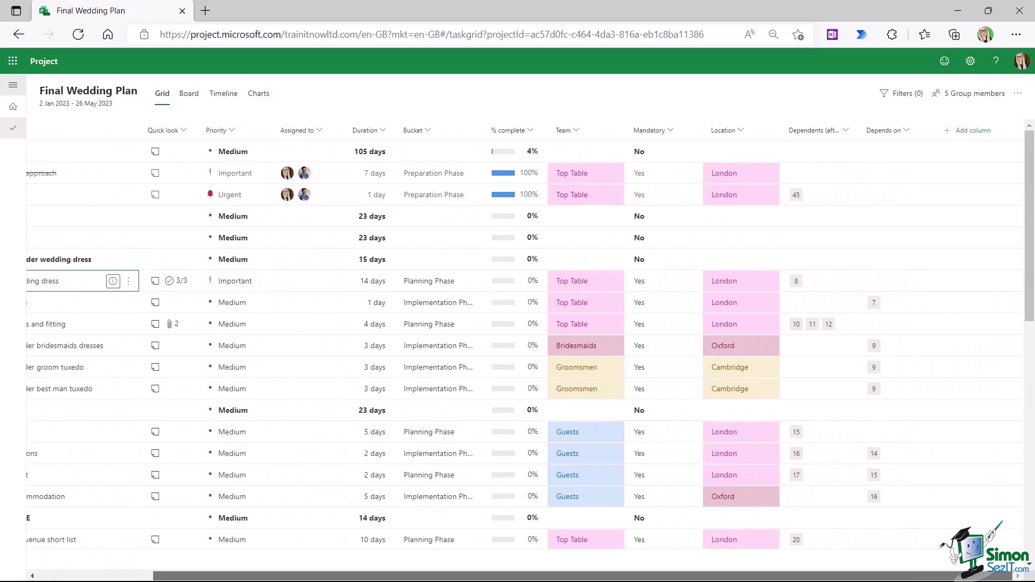
- Add a Labels column that shows only colour pills without label titles
{"action": "left_click", "coordinate": [970, 133]}
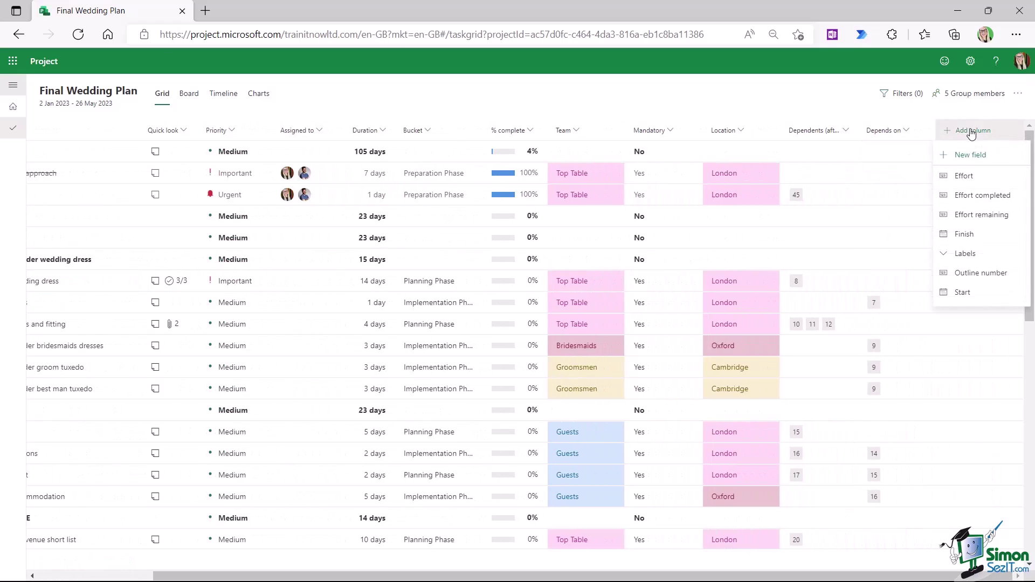
{"action": "left_click", "coordinate": [962, 254]}
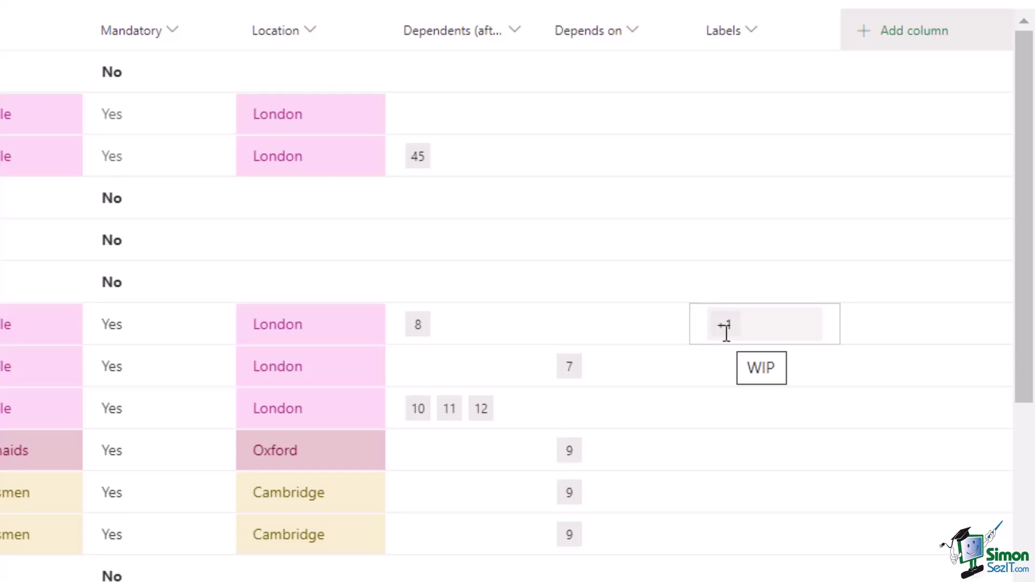
{"action": "left_click", "coordinate": [759, 34]}
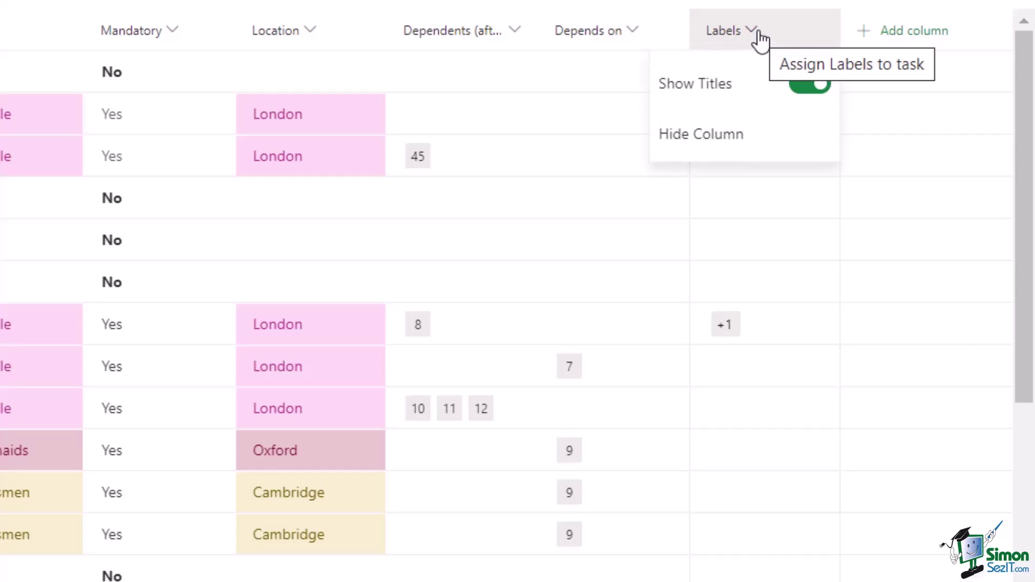
{"action": "left_click", "coordinate": [804, 87]}
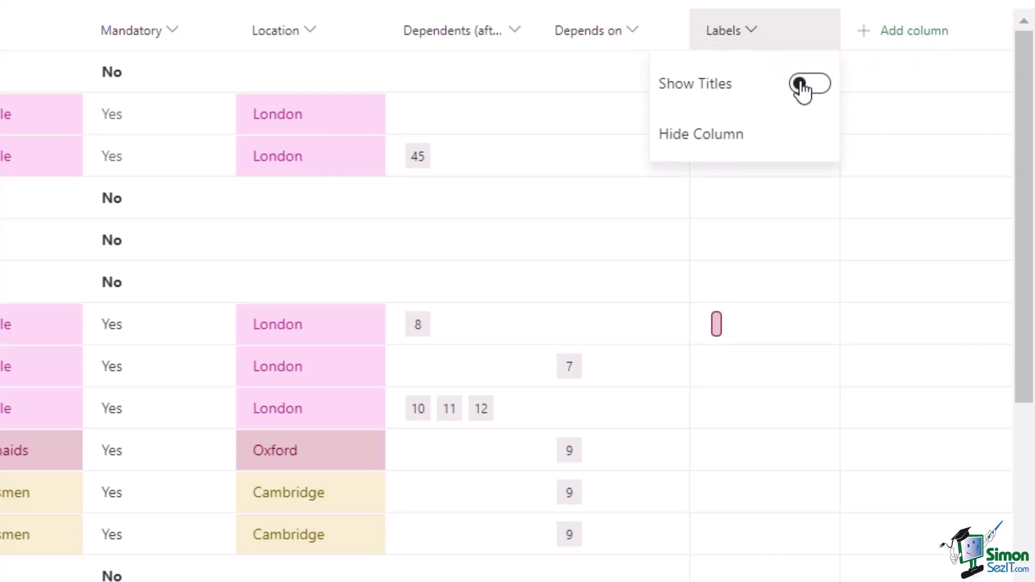
- Label Order dress and Measurements and fitting as Not Started
{"action": "left_click", "coordinate": [717, 325]}
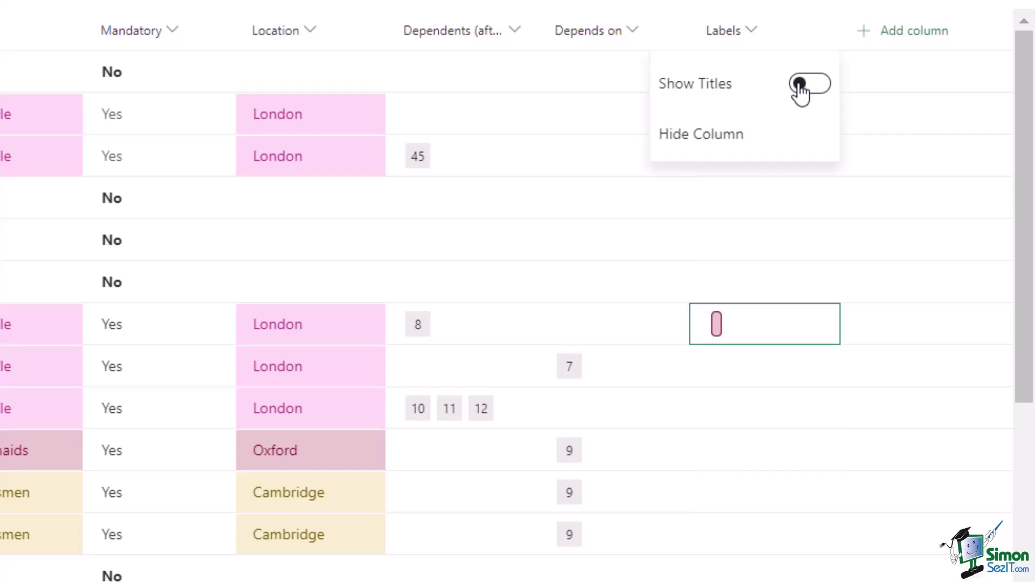
{"action": "left_click", "coordinate": [754, 380]}
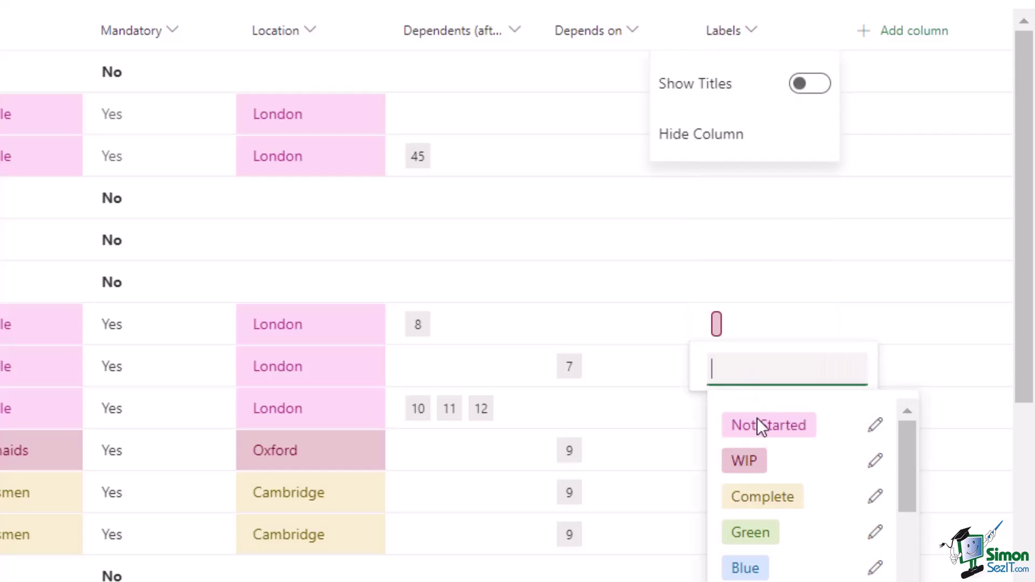
{"action": "left_click", "coordinate": [758, 428]}
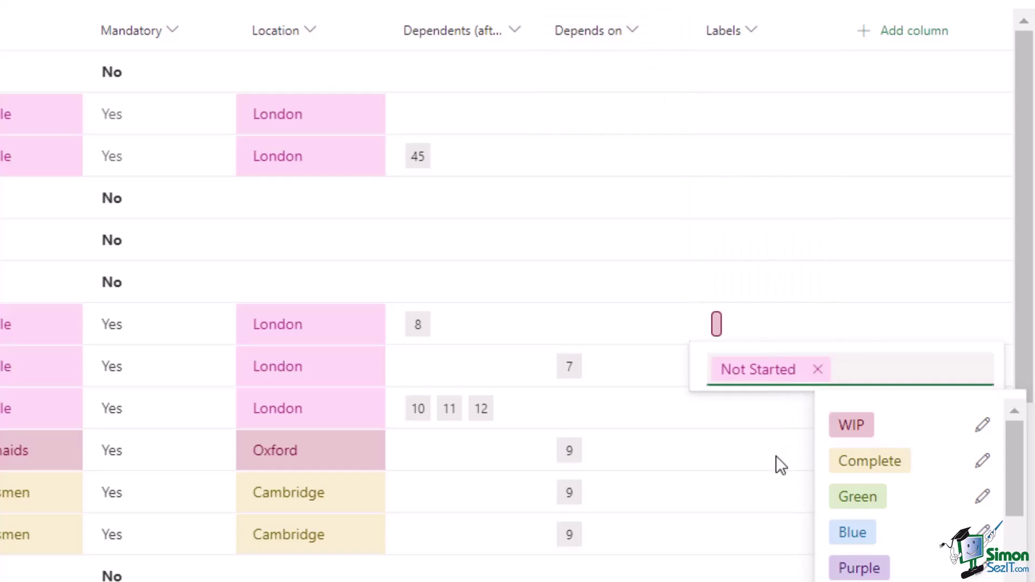
{"action": "left_click", "coordinate": [748, 419]}
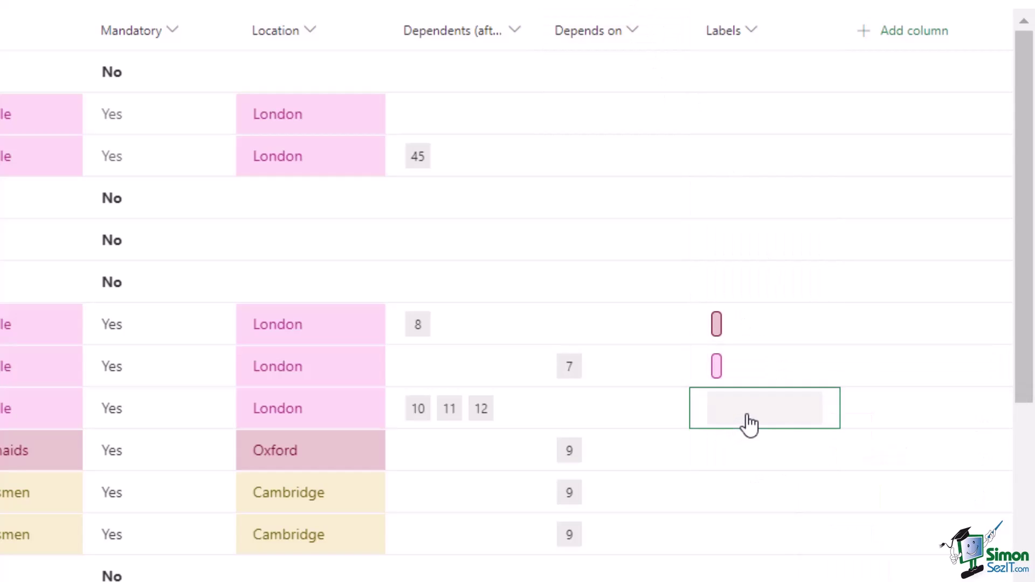
{"action": "left_click", "coordinate": [749, 424]}
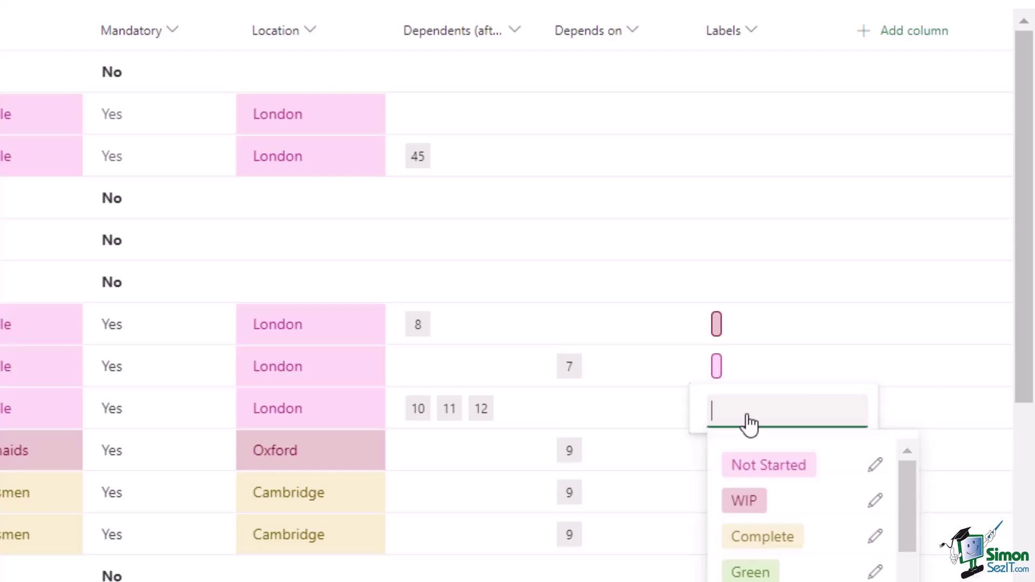
{"action": "left_click", "coordinate": [748, 474]}
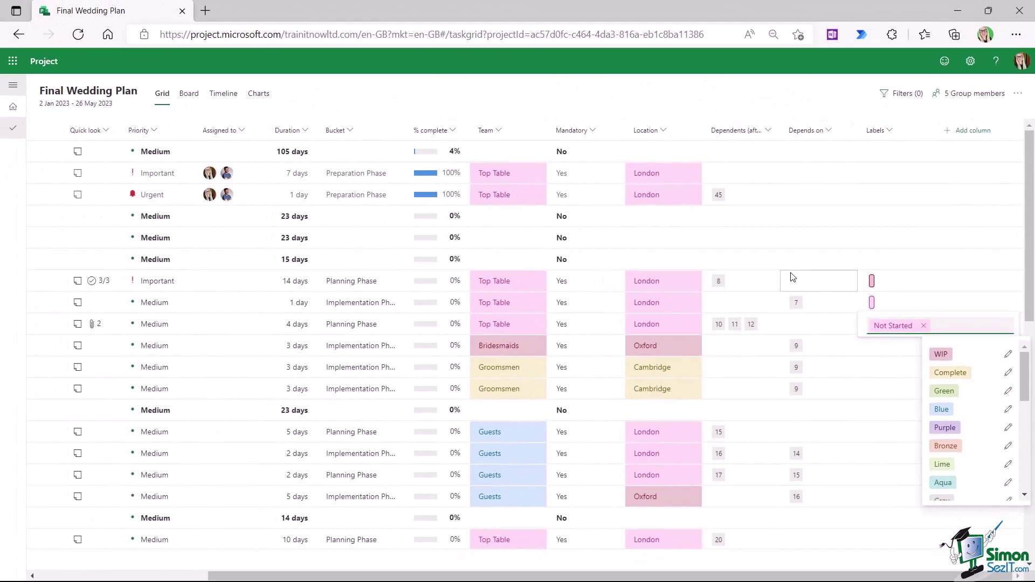
- Label rows 2 and 3, Agree budget and approach and Set wedding date, as Complete
{"action": "left_click_drag", "start_coordinate": [330, 576], "coordinate": [97, 577]}
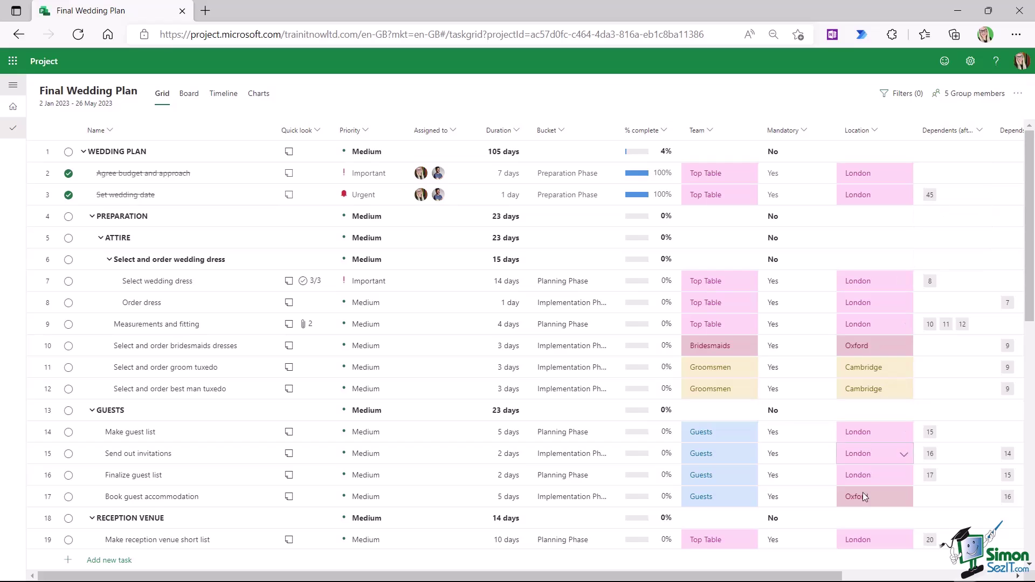
{"action": "left_click", "coordinate": [936, 577]}
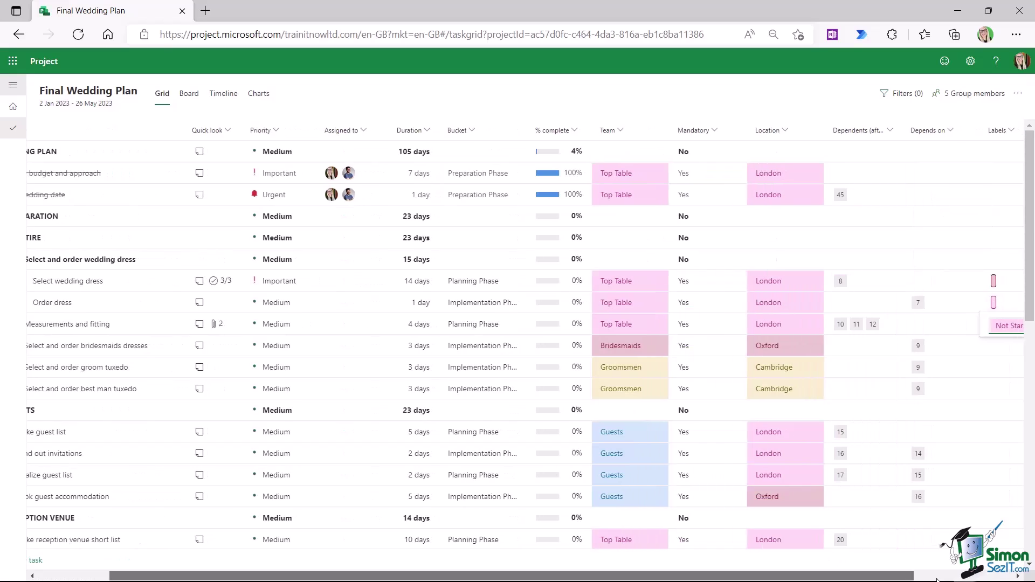
{"action": "left_click", "coordinate": [937, 578]}
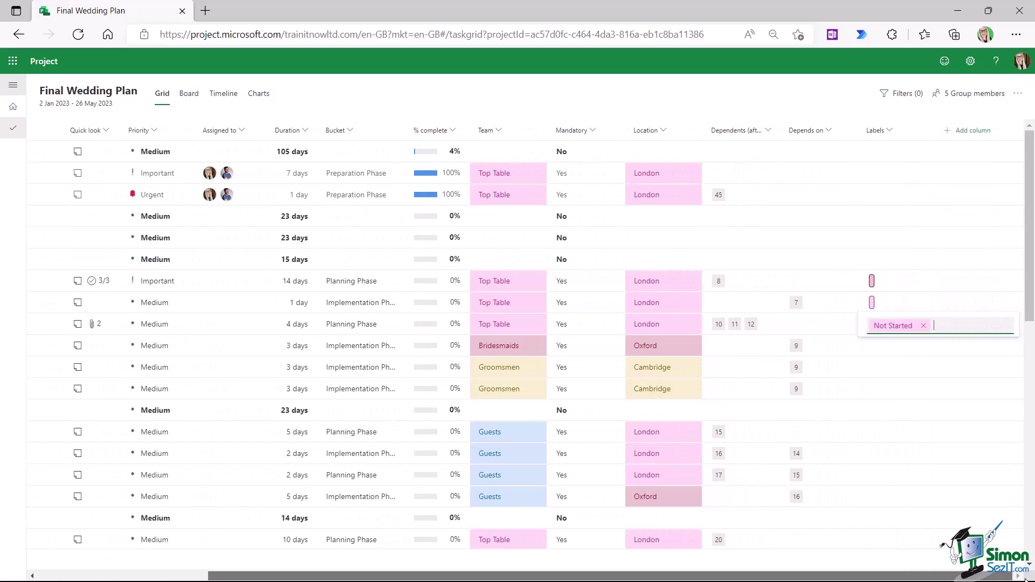
{"action": "left_click", "coordinate": [880, 178]}
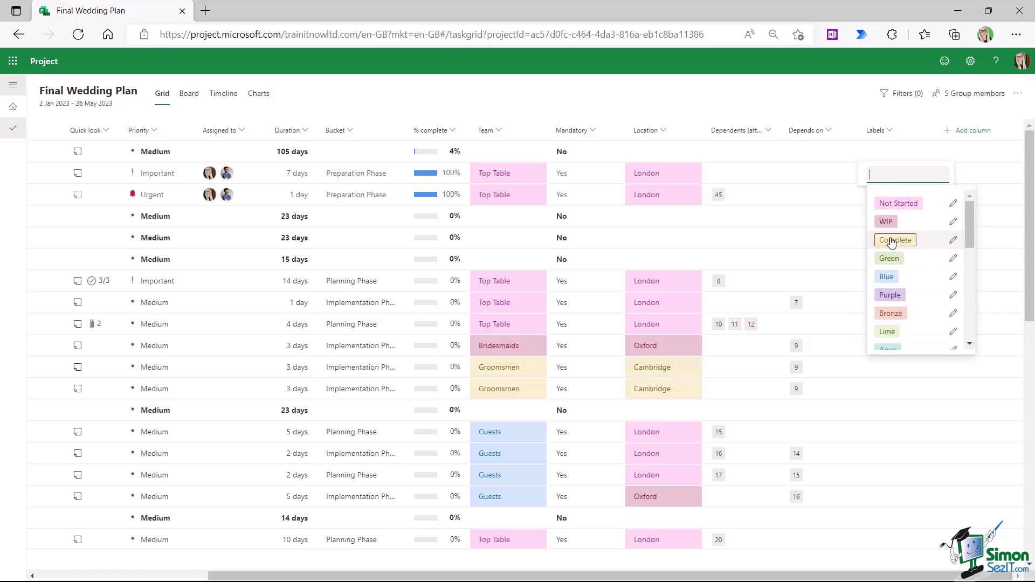
{"action": "left_click", "coordinate": [892, 241]}
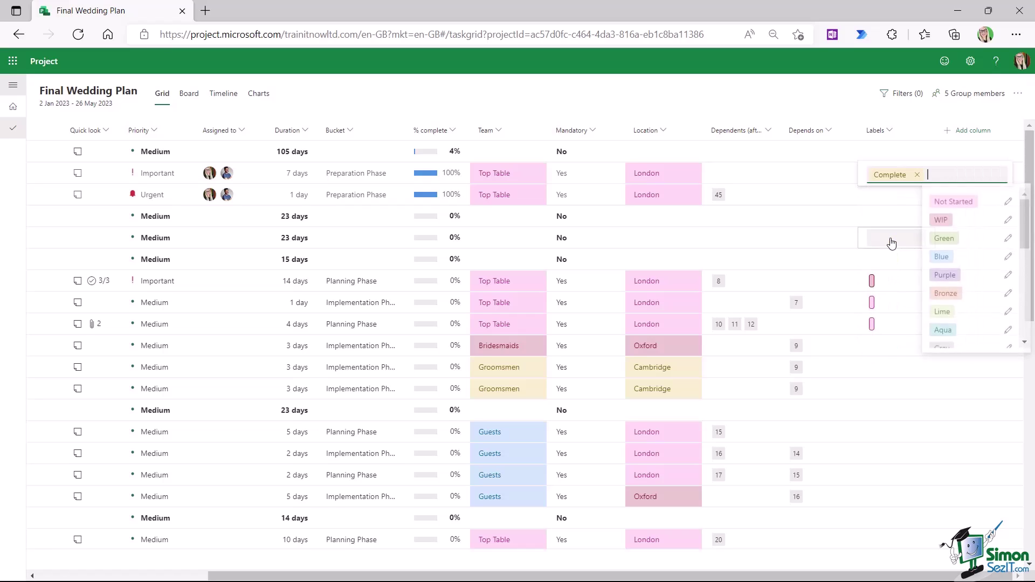
{"action": "left_click", "coordinate": [886, 200]}
{"action": "left_click", "coordinate": [849, 103]}
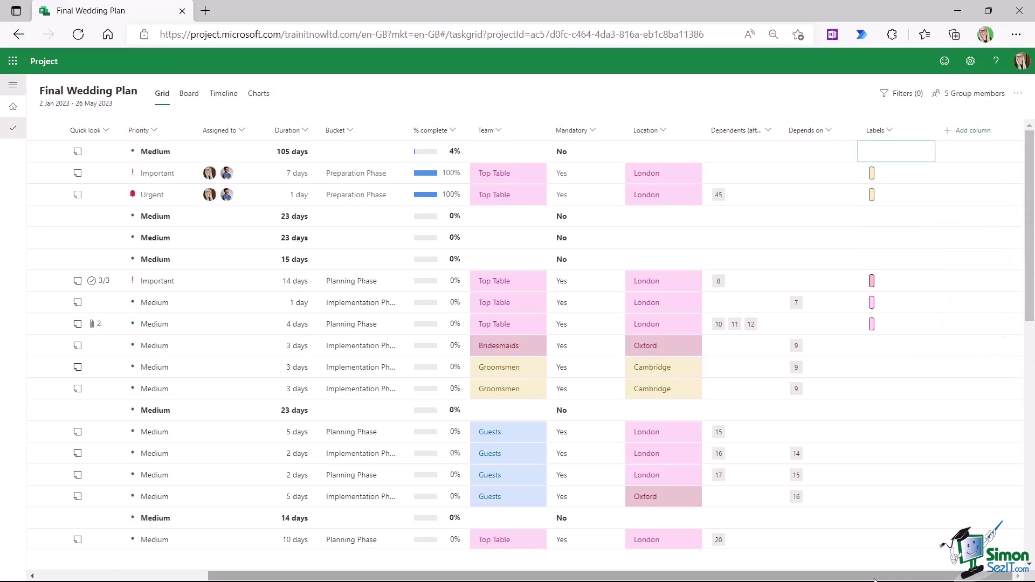
{"action": "scroll", "coordinate": [874, 579], "scroll_direction": "left", "scroll_amount": 4}
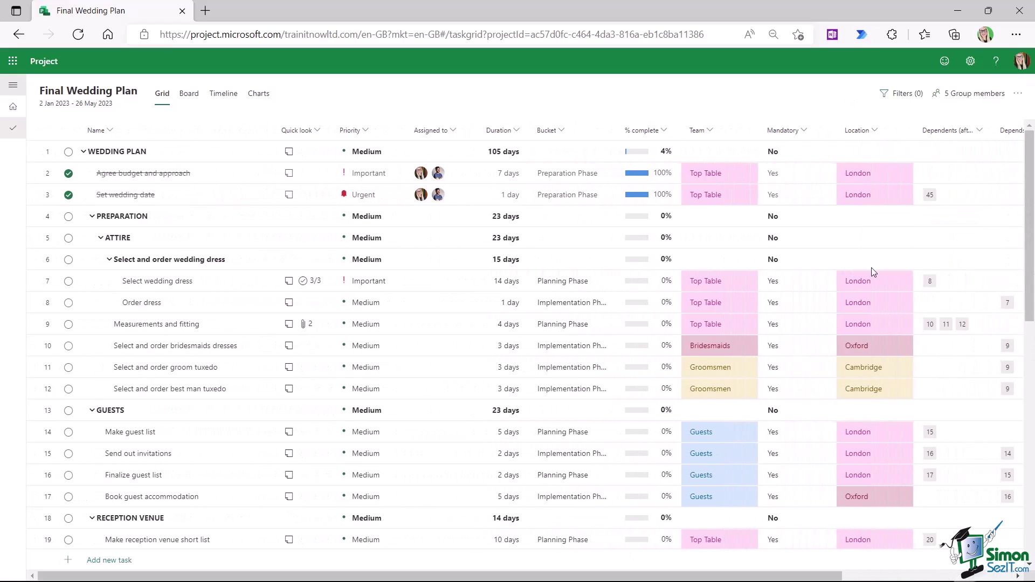
- Filter the task grid to show only tasks labelled Complete
{"action": "left_click", "coordinate": [900, 95]}
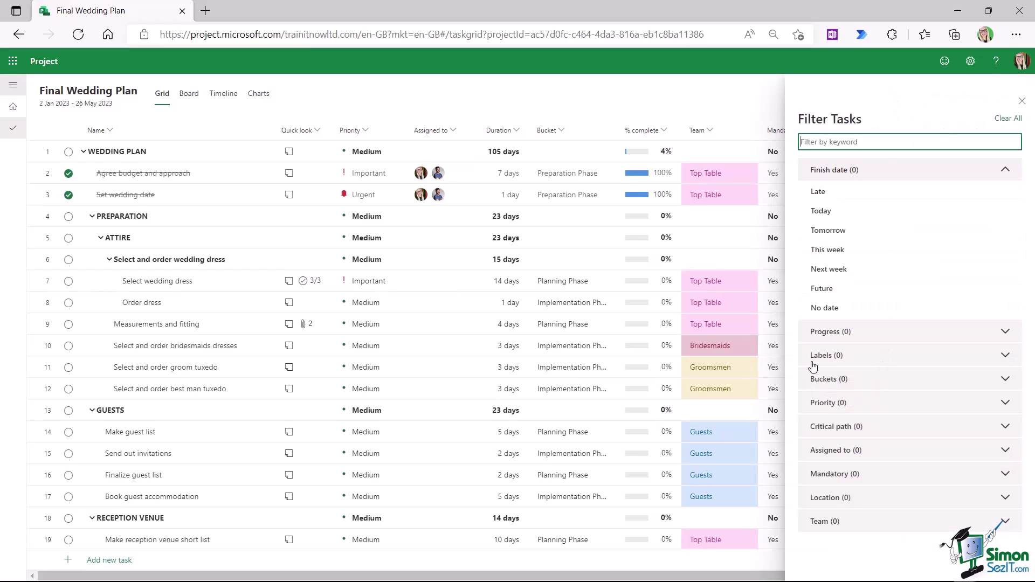
{"action": "left_click", "coordinate": [1005, 357]}
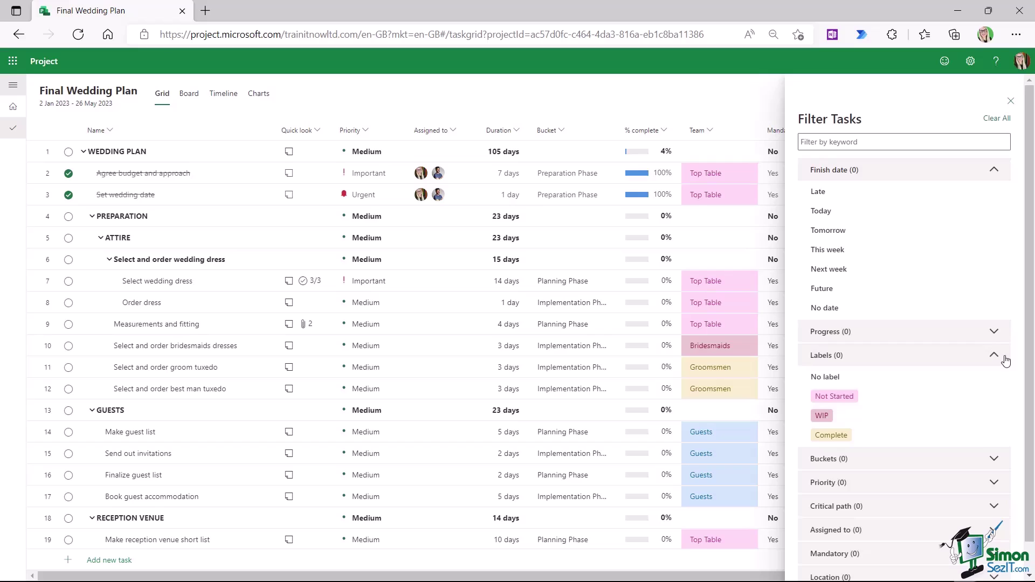
{"action": "left_click", "coordinate": [828, 437]}
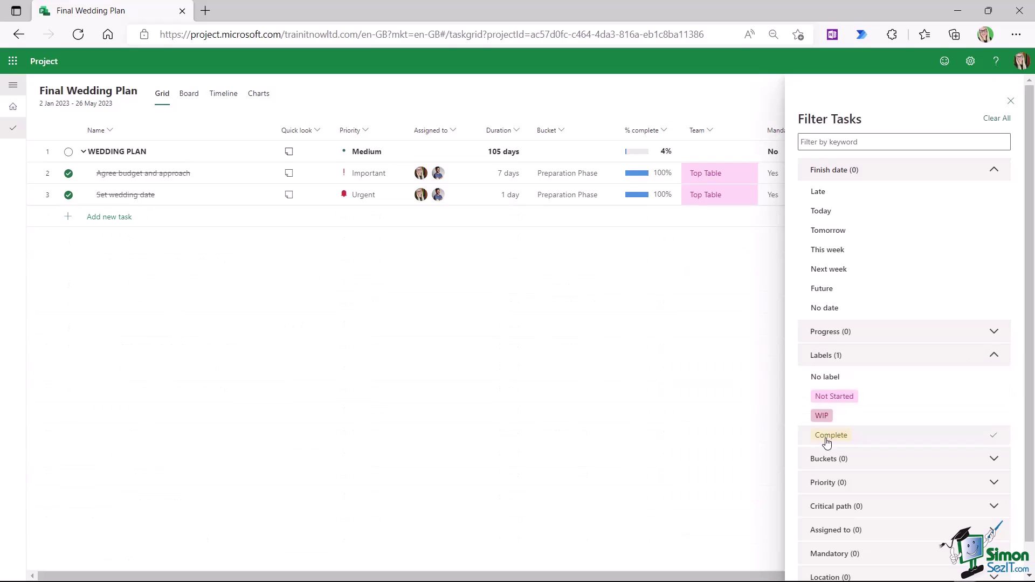
{"action": "left_click", "coordinate": [1009, 103]}
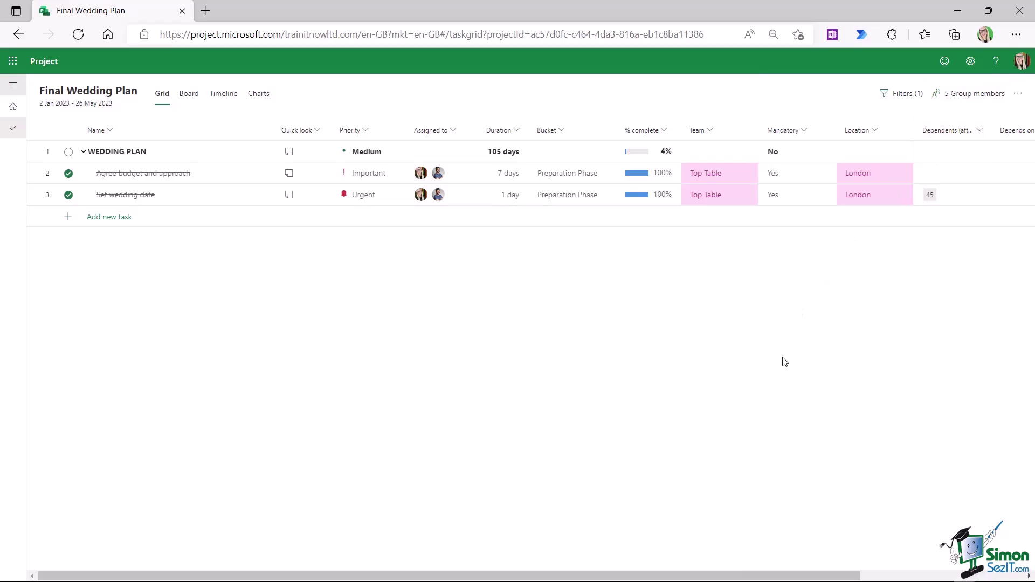
- Clear the label filter so all tasks show again
{"action": "left_click", "coordinate": [900, 93]}
{"action": "left_click", "coordinate": [1007, 118]}
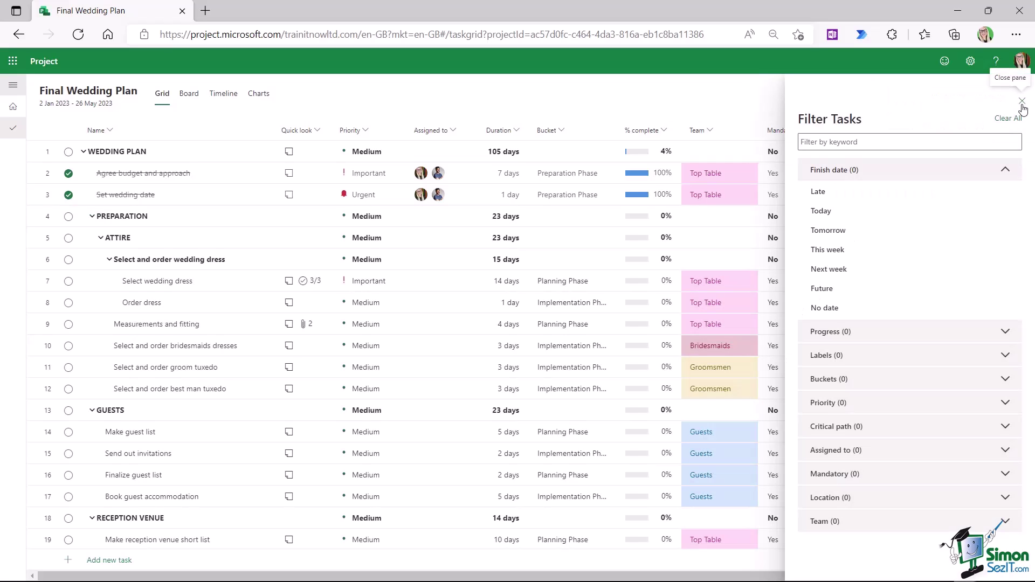
{"action": "left_click", "coordinate": [1021, 102]}
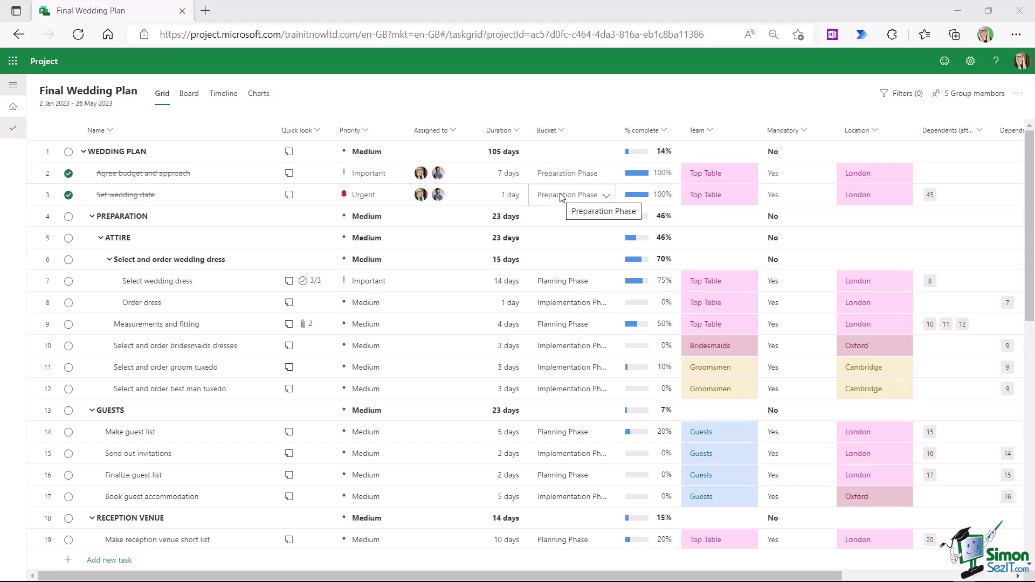
- Switch briefly to the board view and back, then hide the Bucket column
{"action": "left_click", "coordinate": [193, 95]}
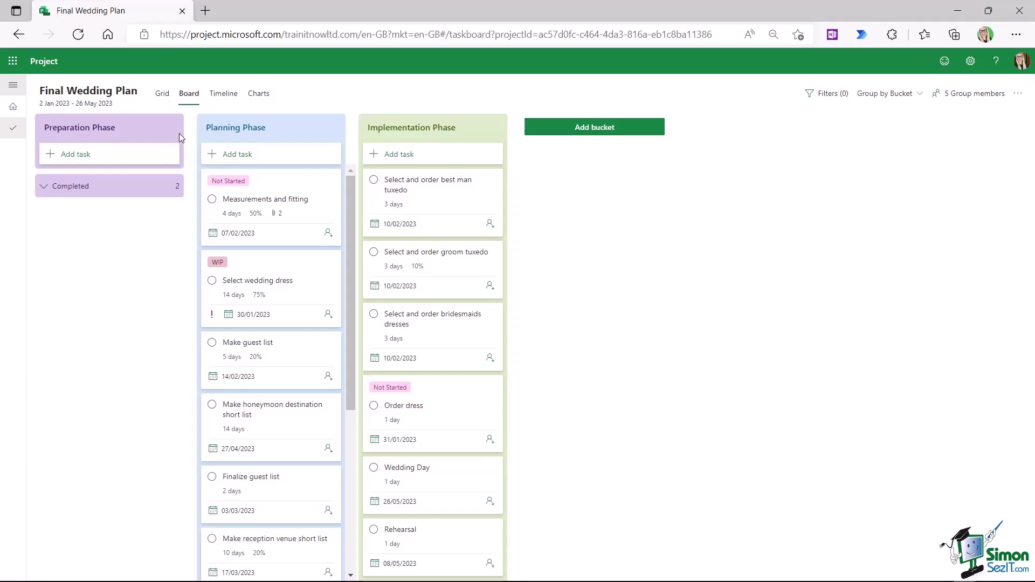
{"action": "left_click", "coordinate": [167, 97]}
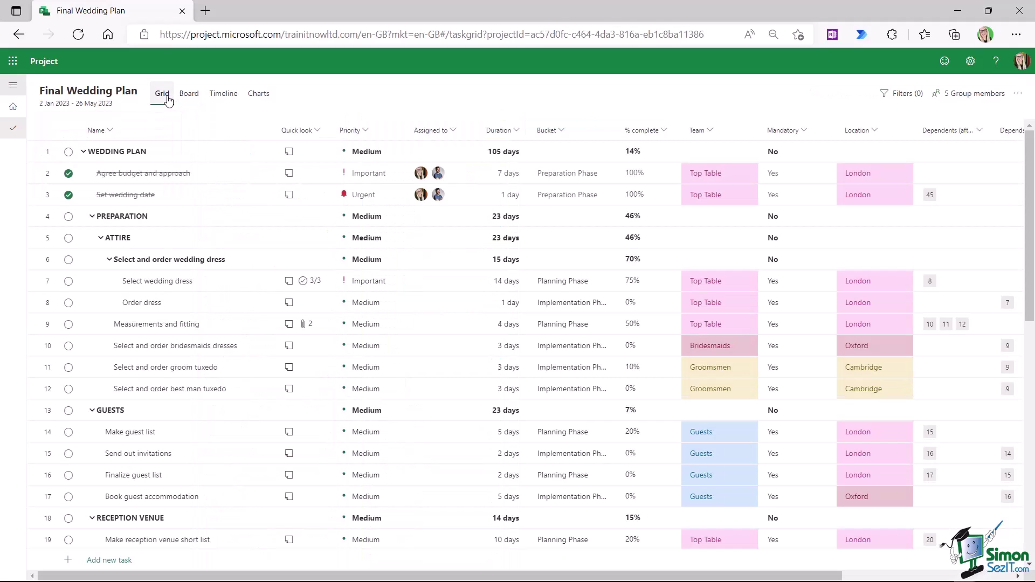
{"action": "left_click", "coordinate": [564, 135]}
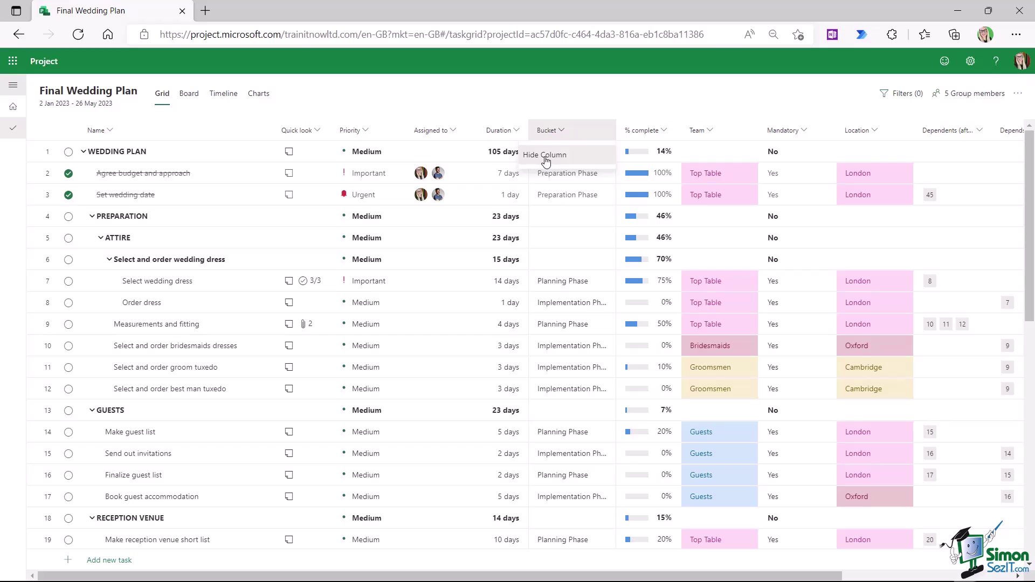
{"action": "left_click", "coordinate": [545, 156]}
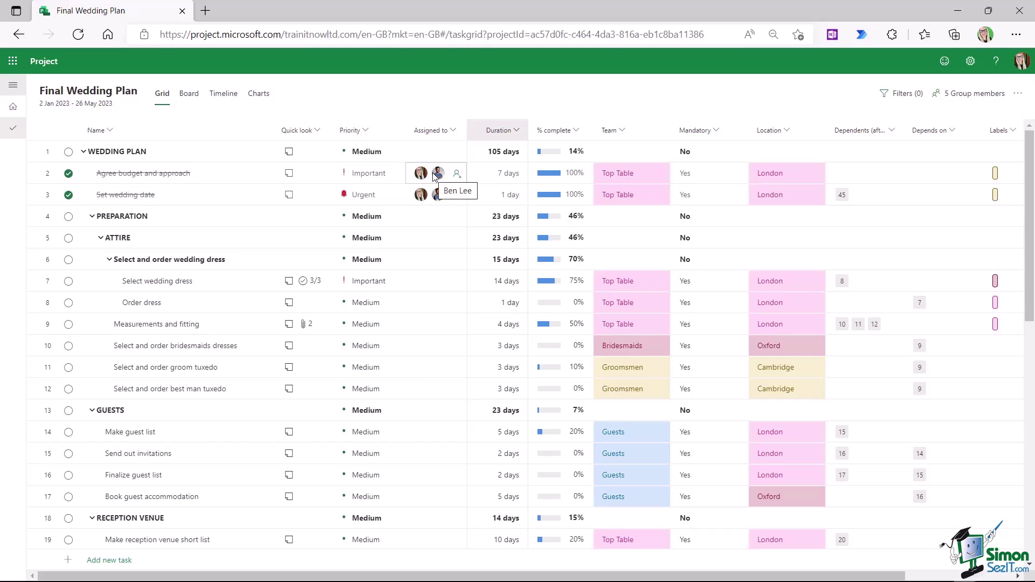
{"action": "left_click", "coordinate": [623, 132]}
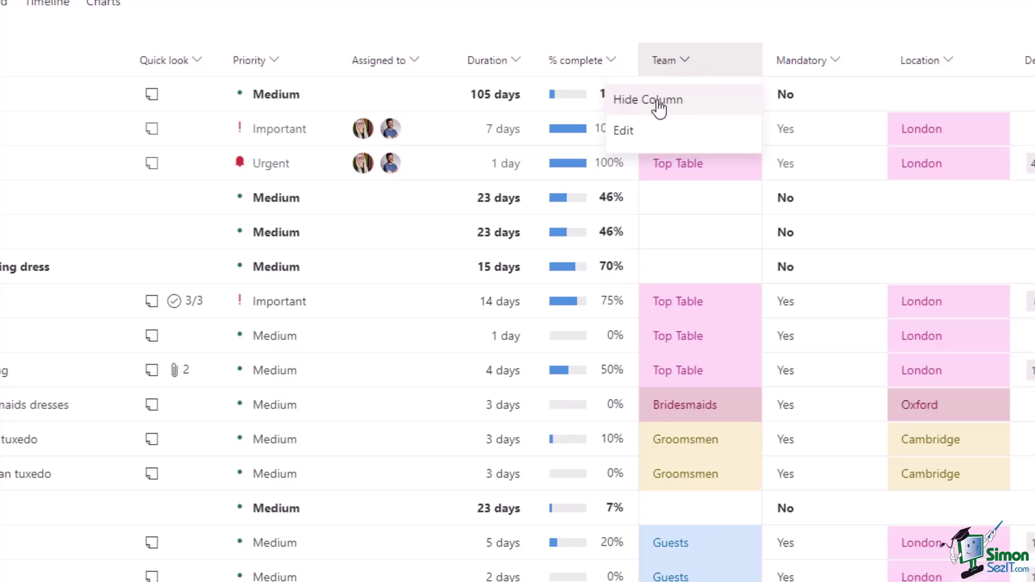
- Delete the Team field through its settings and confirm the permanent removal
{"action": "left_click", "coordinate": [624, 131]}
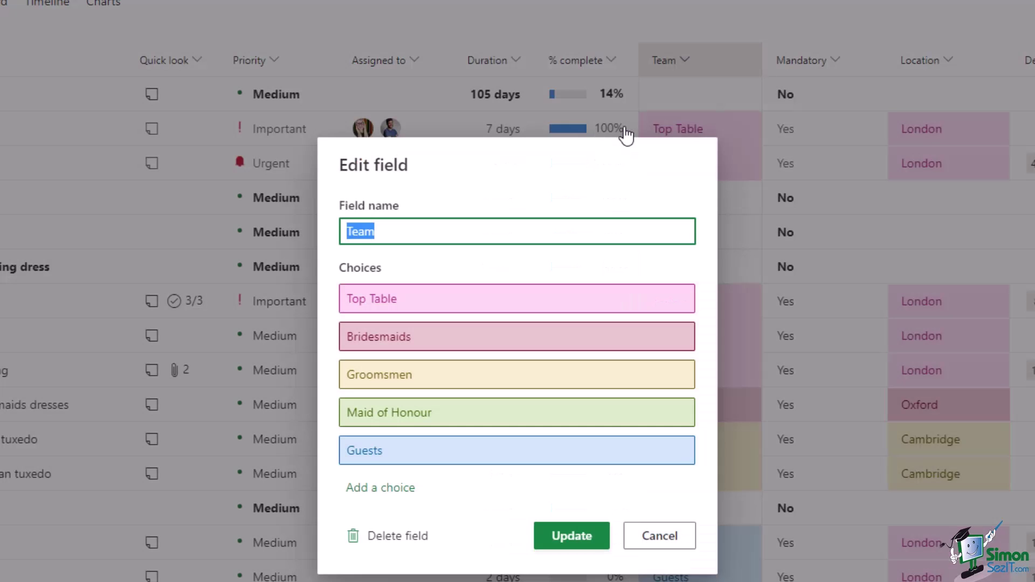
{"action": "left_click", "coordinate": [385, 536]}
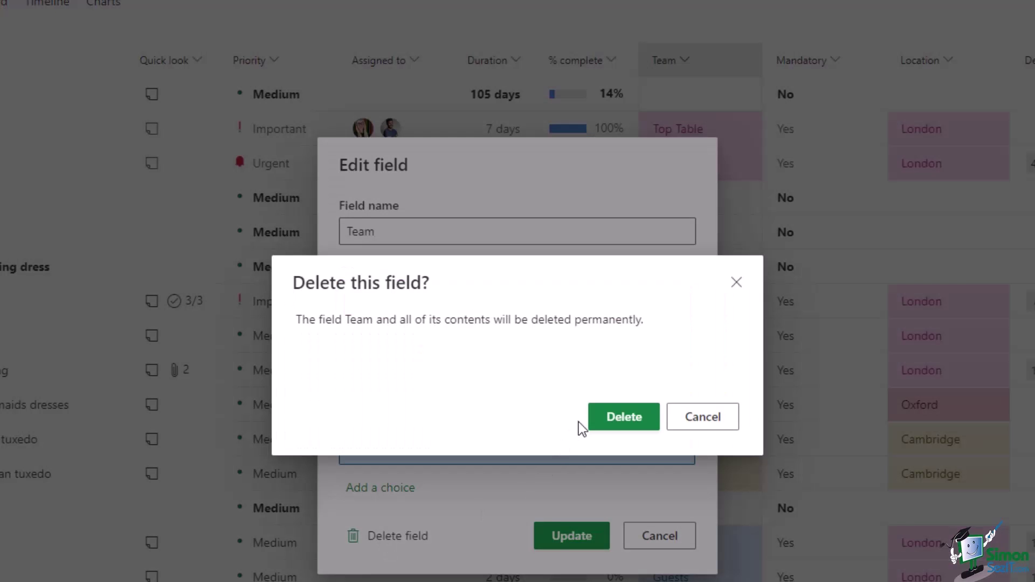
{"action": "left_click", "coordinate": [624, 419]}
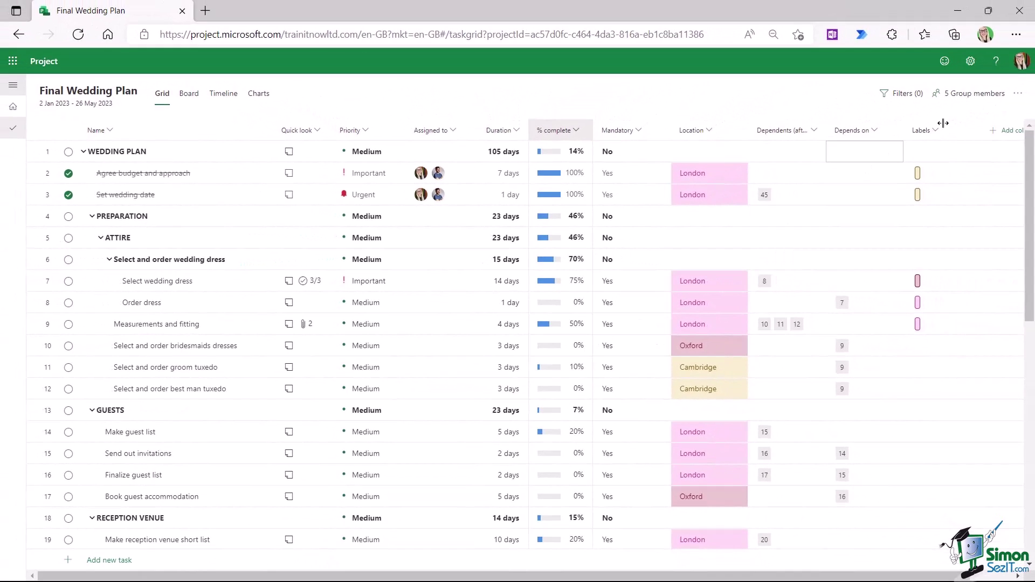
{"action": "left_click", "coordinate": [1010, 136]}
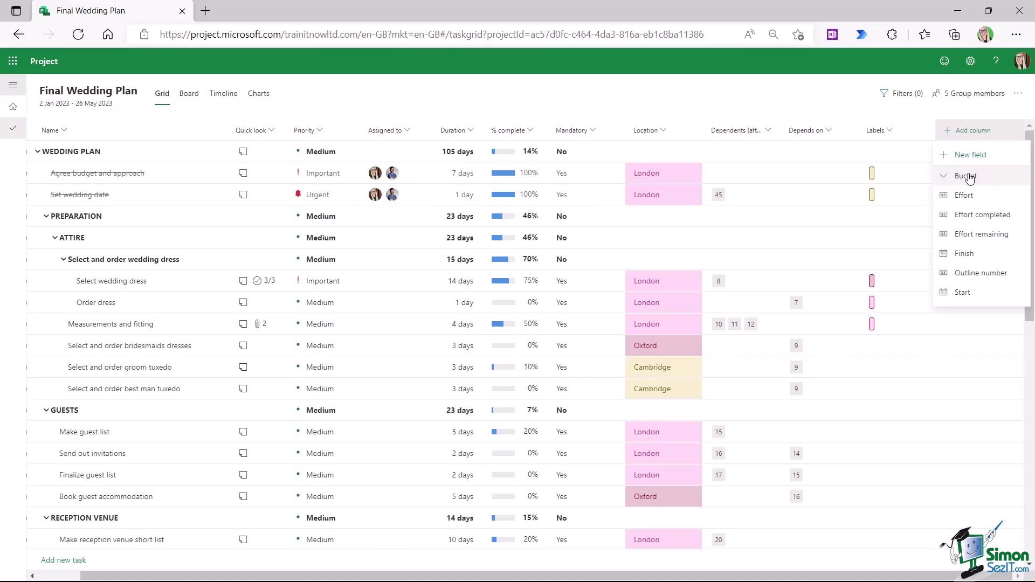
- Delete the Mandatory field through its settings and confirm the permanent removal
{"action": "key", "text": "Escape"}
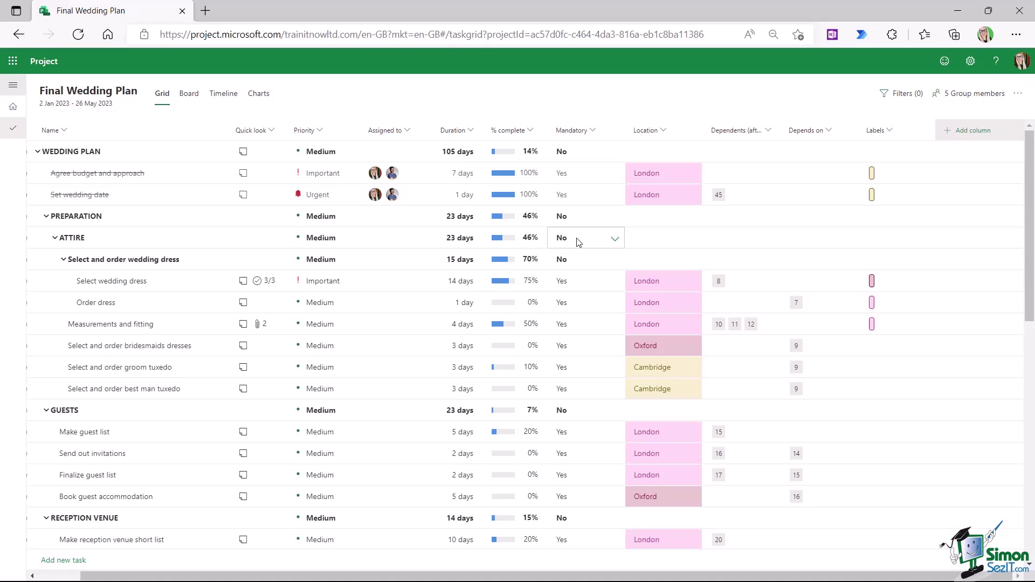
{"action": "left_click", "coordinate": [594, 134]}
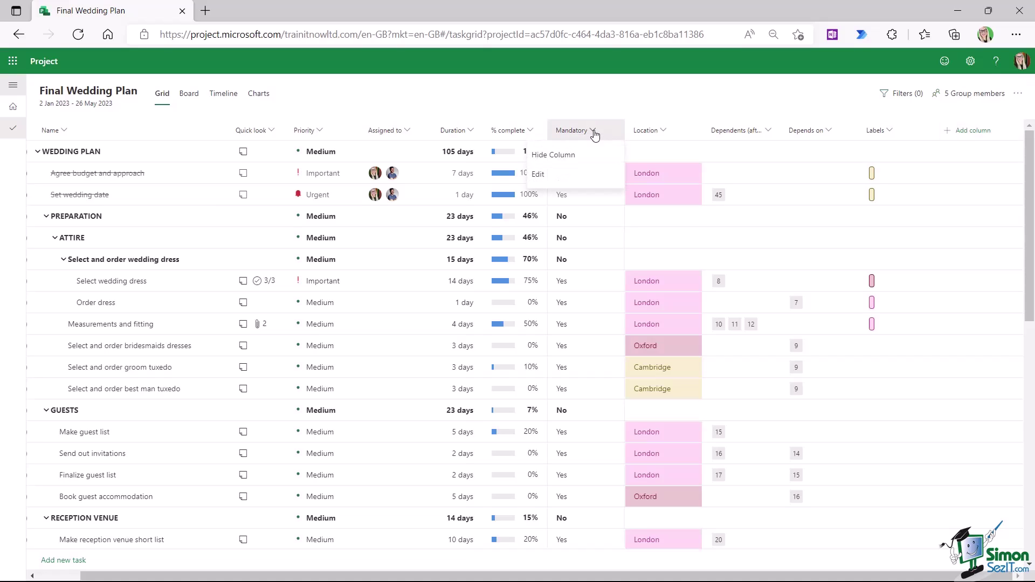
{"action": "left_click", "coordinate": [536, 176]}
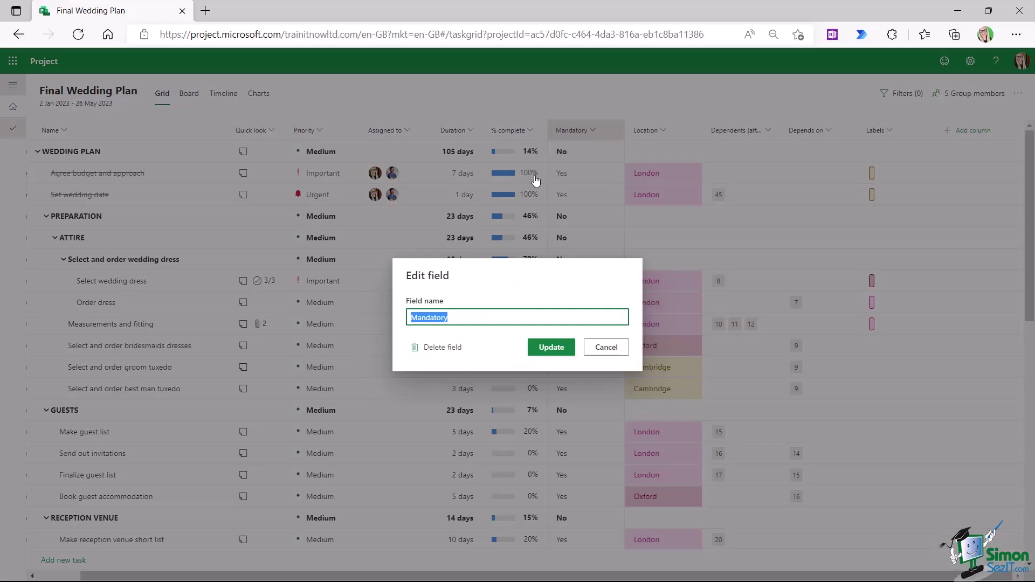
{"action": "left_click", "coordinate": [452, 347]}
{"action": "left_click", "coordinate": [580, 356]}
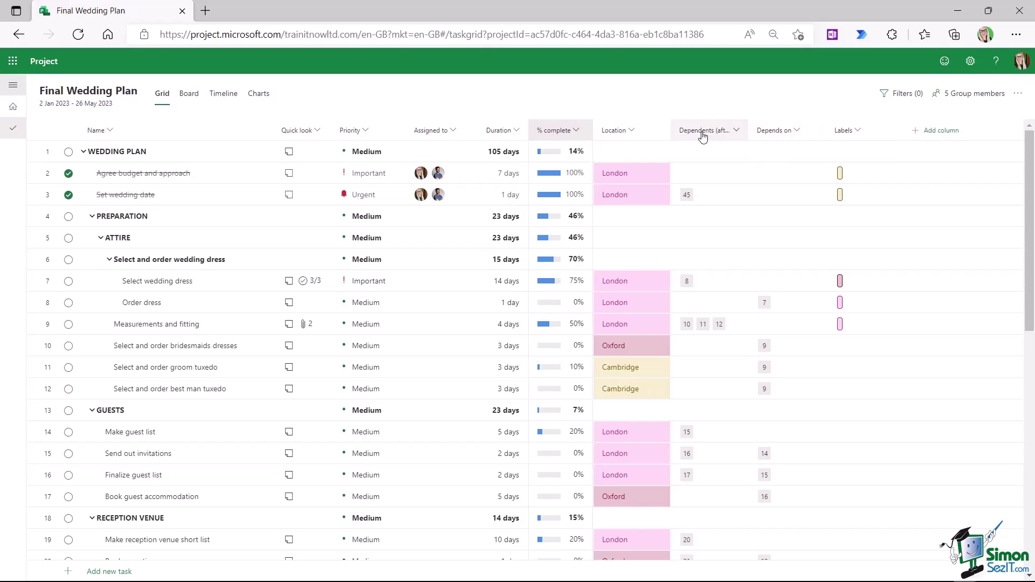
- Hide the Dependents and Labels columns and narrow the Depends on column slightly
{"action": "left_click", "coordinate": [736, 132]}
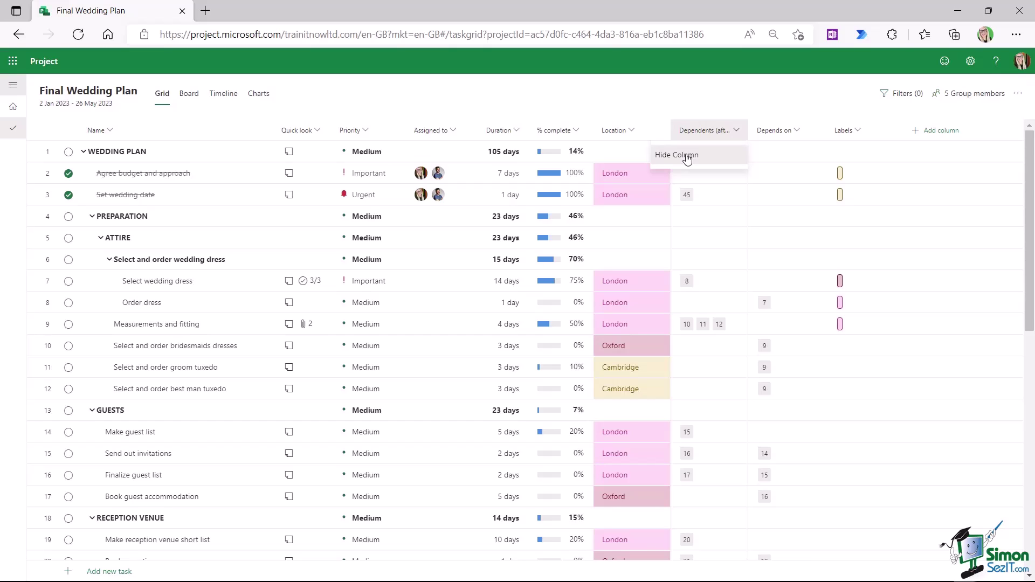
{"action": "left_click", "coordinate": [687, 157]}
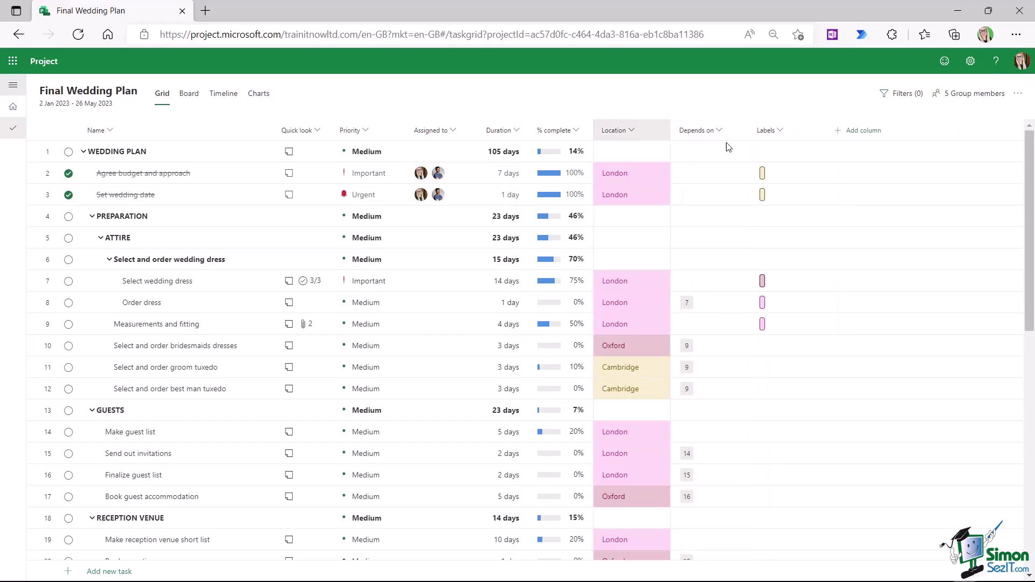
{"action": "left_click_drag", "start_coordinate": [746, 132], "coordinate": [737, 134]}
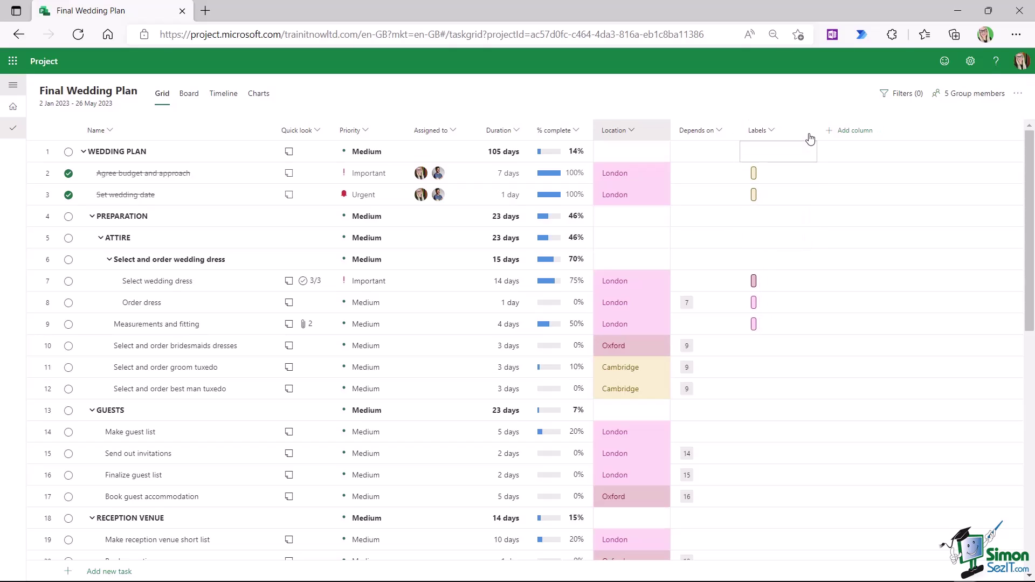
{"action": "left_click", "coordinate": [773, 133]}
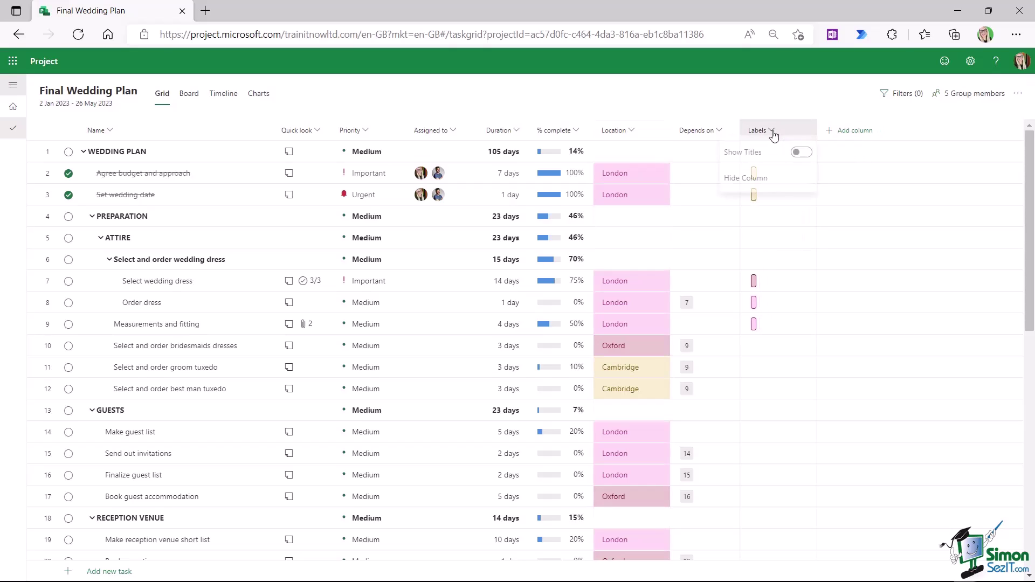
{"action": "left_click", "coordinate": [743, 186]}
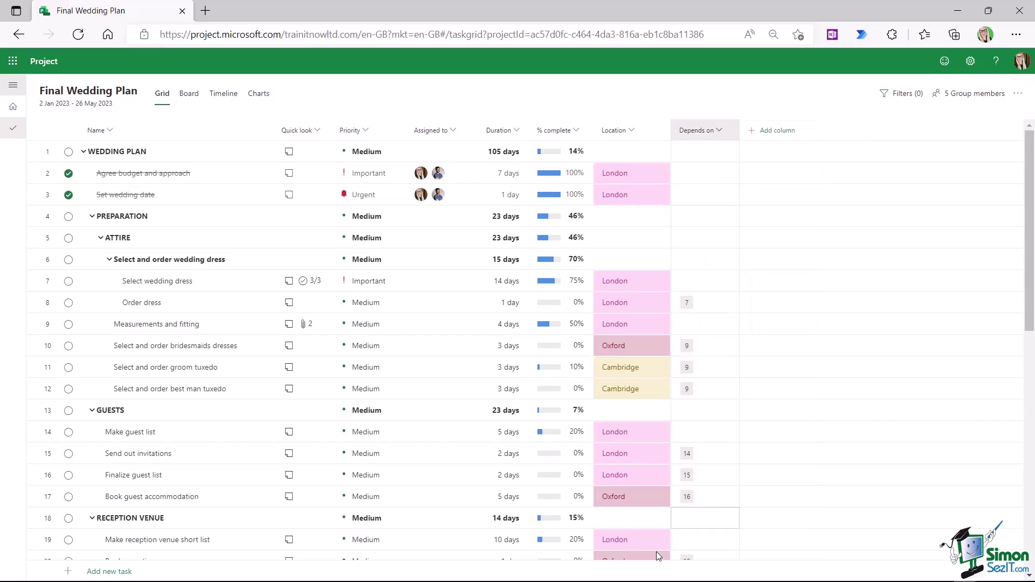
{"action": "key", "text": "ctrl+plus"}
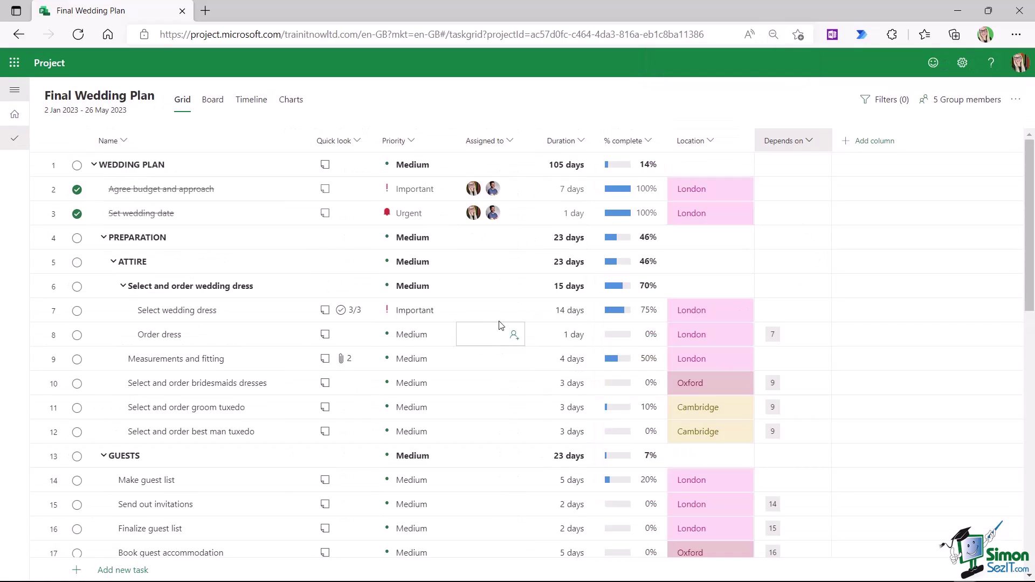
- Review the grid by scrolling, then bring up the Add column field list
{"action": "scroll", "coordinate": [549, 270], "scroll_direction": "down", "scroll_amount": 3}
{"action": "scroll", "coordinate": [548, 270], "scroll_direction": "up", "scroll_amount": 3}
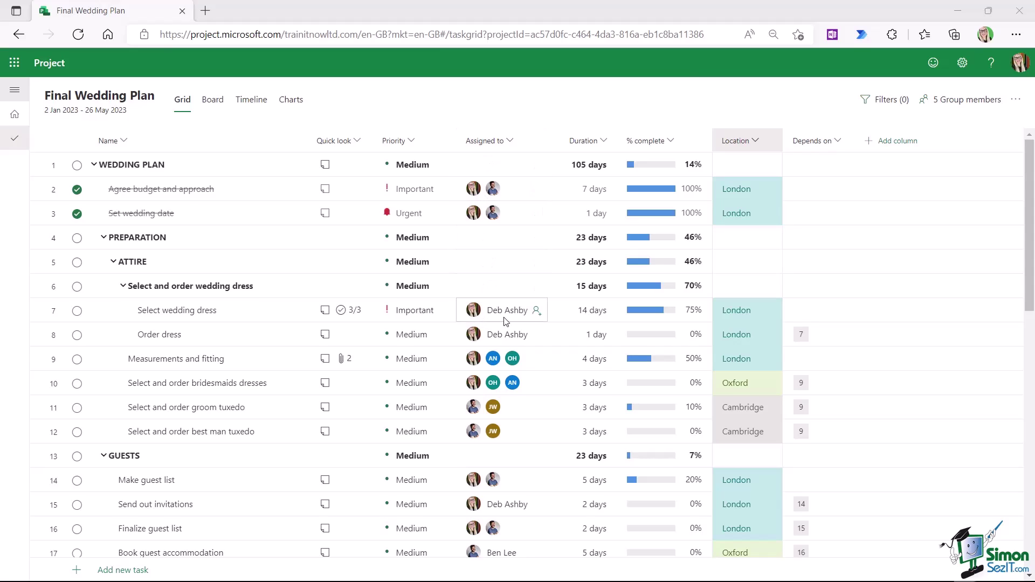
{"action": "scroll", "coordinate": [536, 309], "scroll_direction": "down", "scroll_amount": 3}
{"action": "scroll", "coordinate": [536, 308], "scroll_direction": "up", "scroll_amount": 2}
{"action": "scroll", "coordinate": [506, 321], "scroll_direction": "up", "scroll_amount": 1}
{"action": "left_click", "coordinate": [890, 145]}
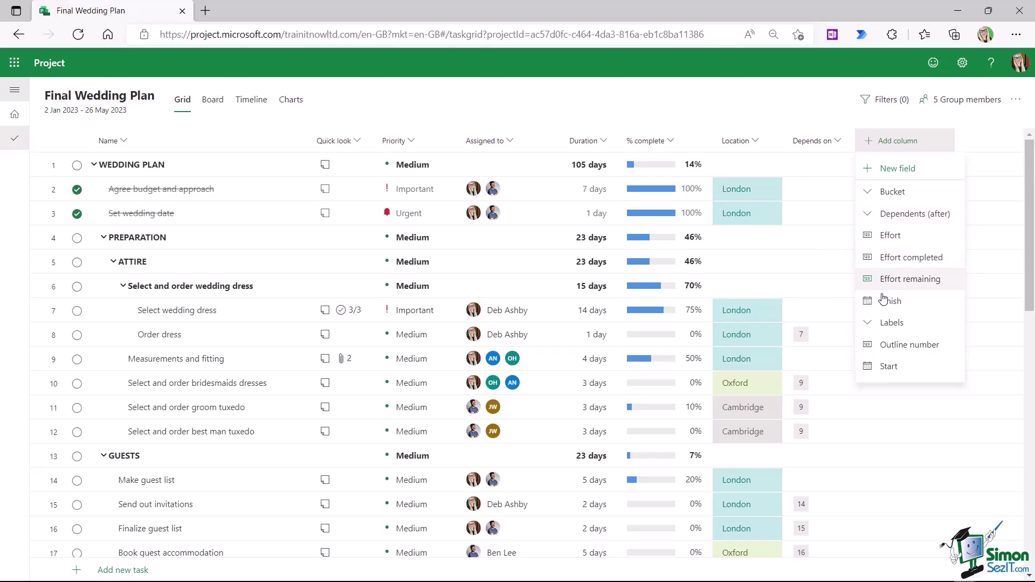
- Add Start and Finish date columns and position them right after Name
{"action": "left_click", "coordinate": [889, 367]}
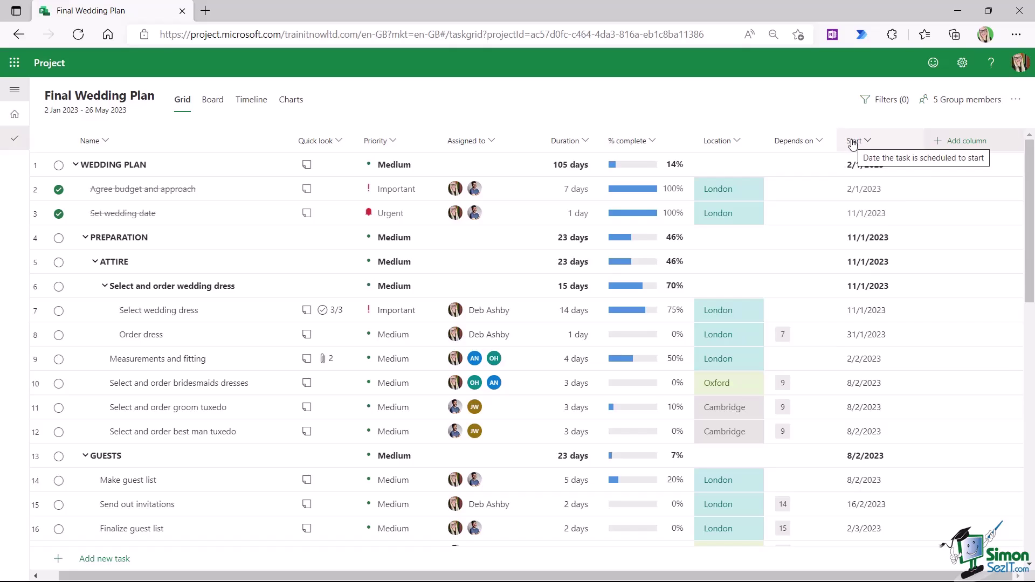
{"action": "left_click_drag", "start_coordinate": [851, 144], "coordinate": [303, 144]}
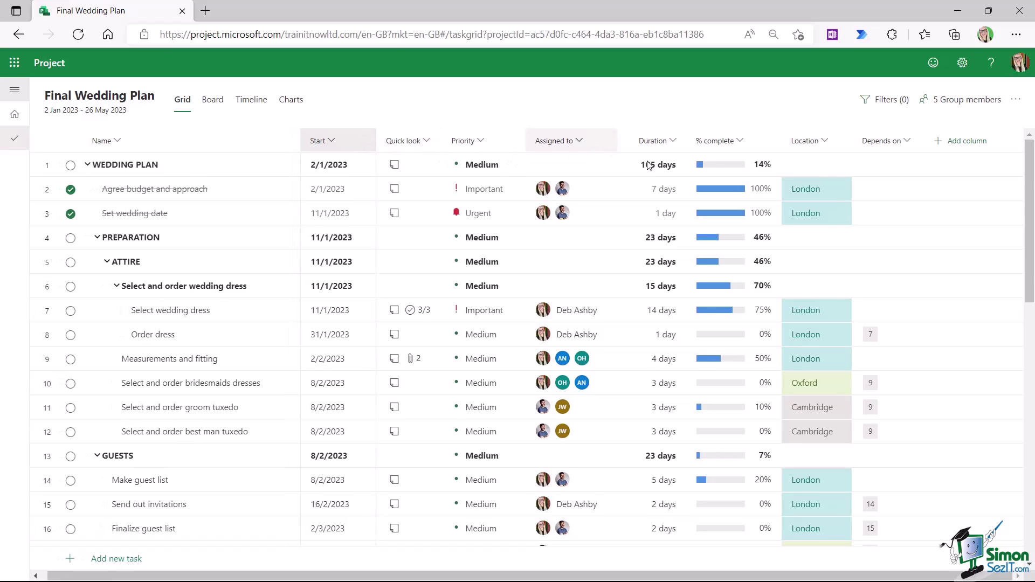
{"action": "left_click", "coordinate": [967, 142]}
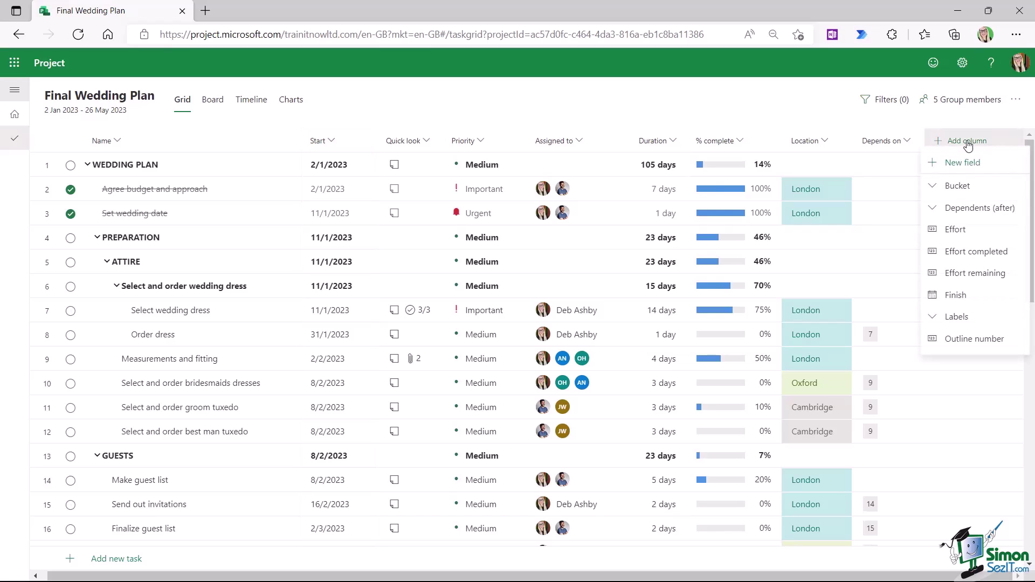
{"action": "left_click", "coordinate": [952, 303]}
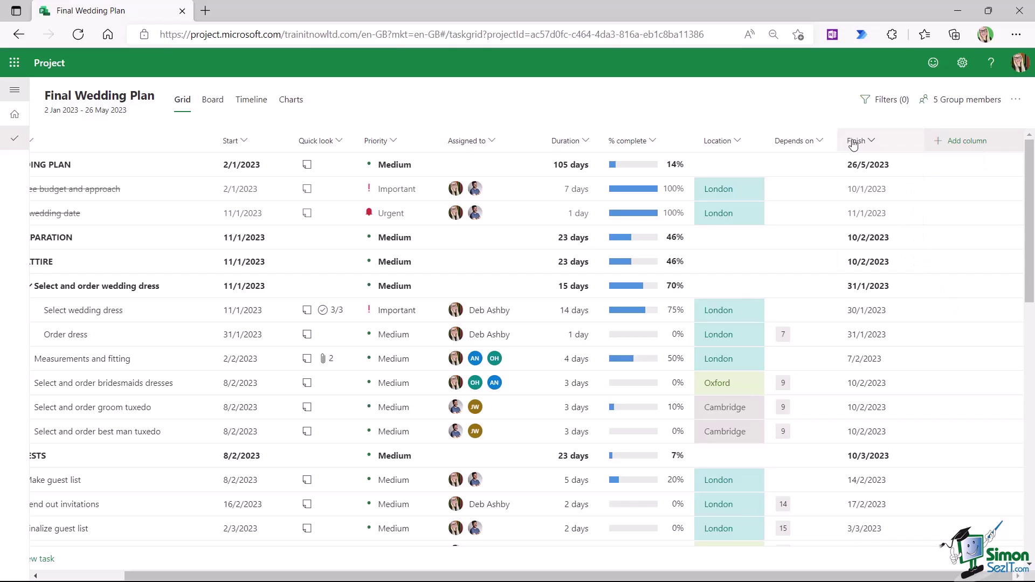
{"action": "left_click_drag", "start_coordinate": [853, 145], "coordinate": [294, 143]}
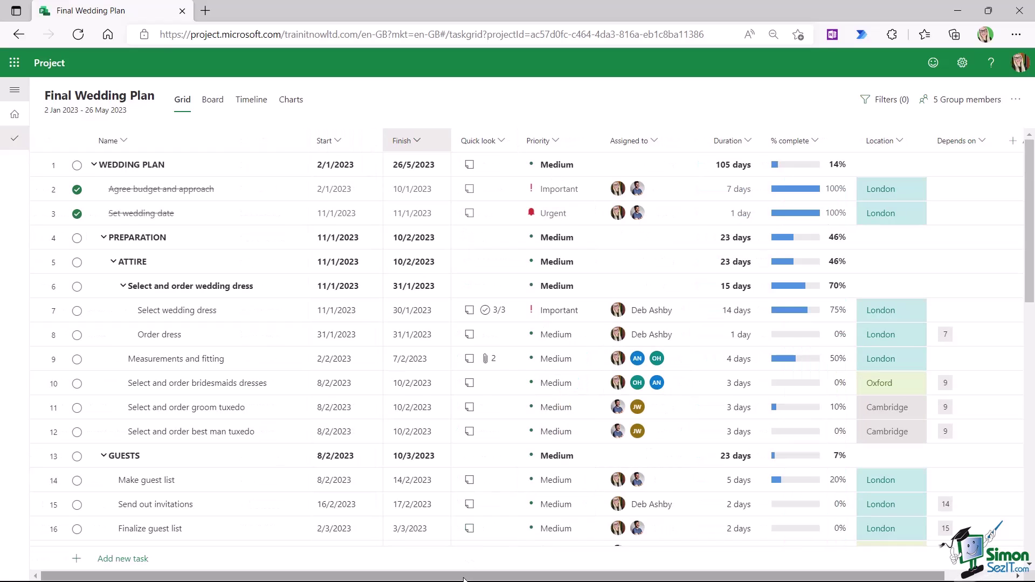
{"action": "left_click_drag", "start_coordinate": [463, 579], "coordinate": [531, 579]}
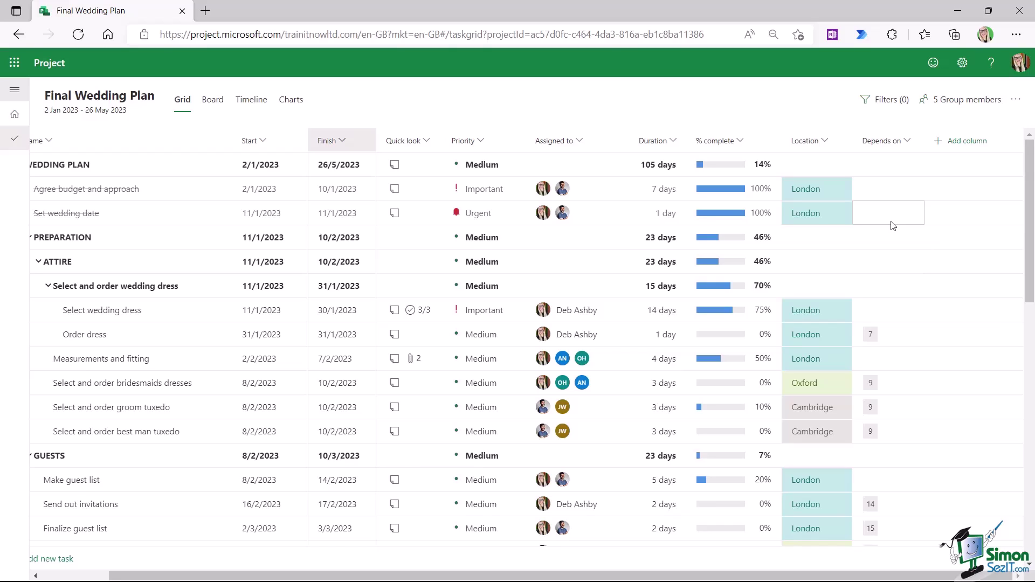
{"action": "left_click", "coordinate": [965, 142]}
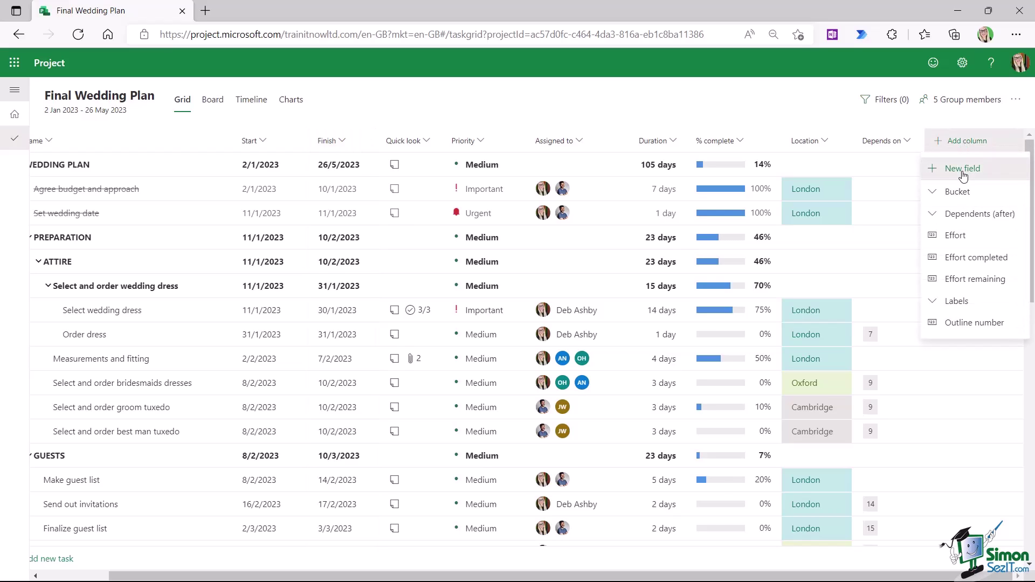
- Create a new Choice-type field named Status
{"action": "left_click", "coordinate": [962, 168]}
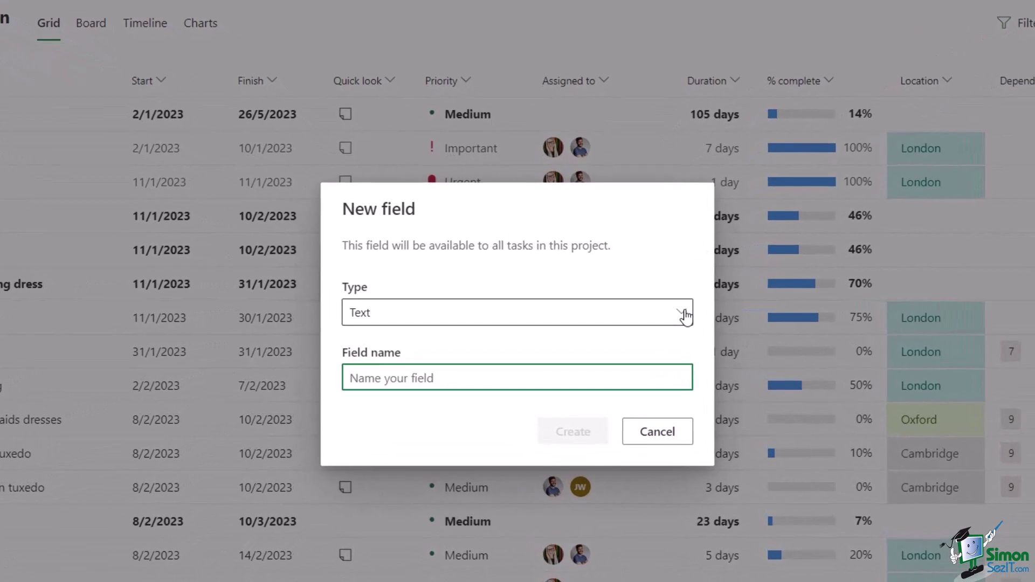
{"action": "left_click", "coordinate": [636, 309]}
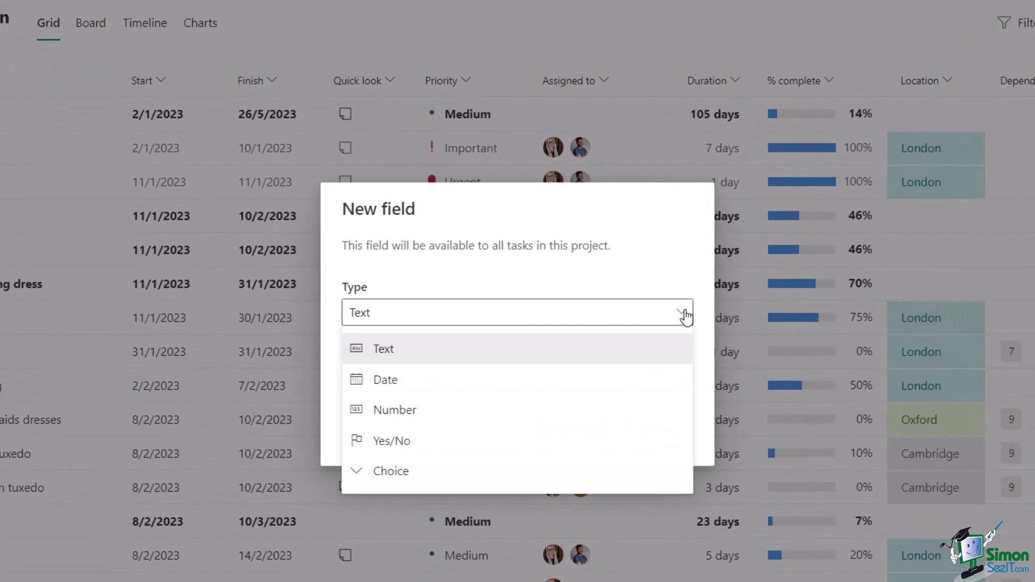
{"action": "left_click", "coordinate": [381, 470]}
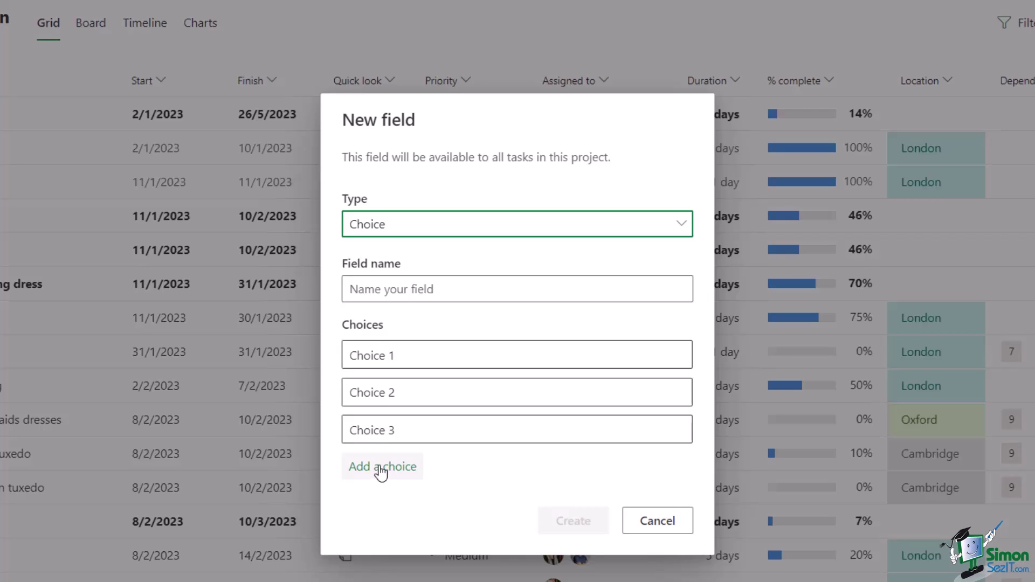
{"action": "left_click", "coordinate": [499, 287]}
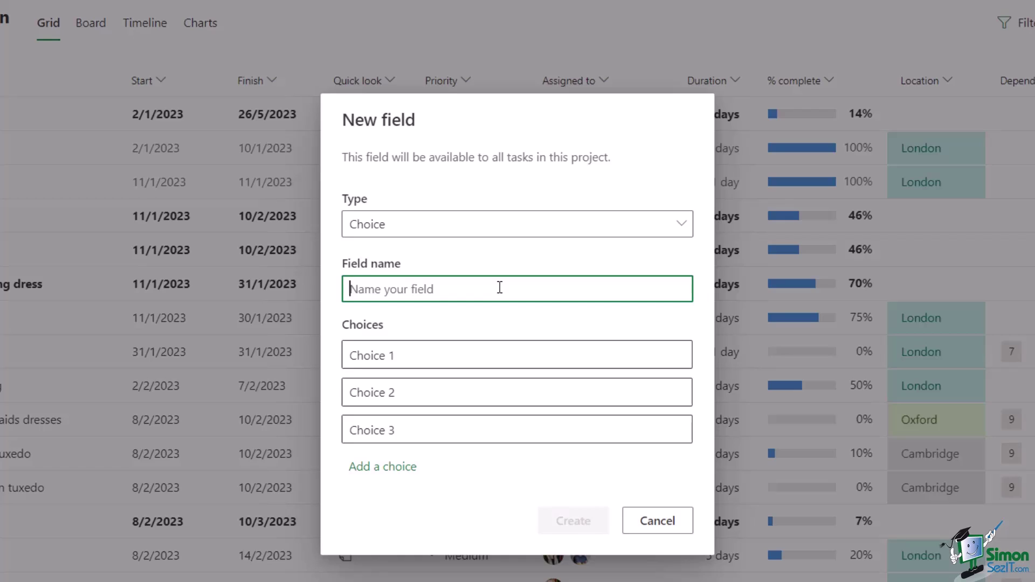
{"action": "type", "text": "St"}
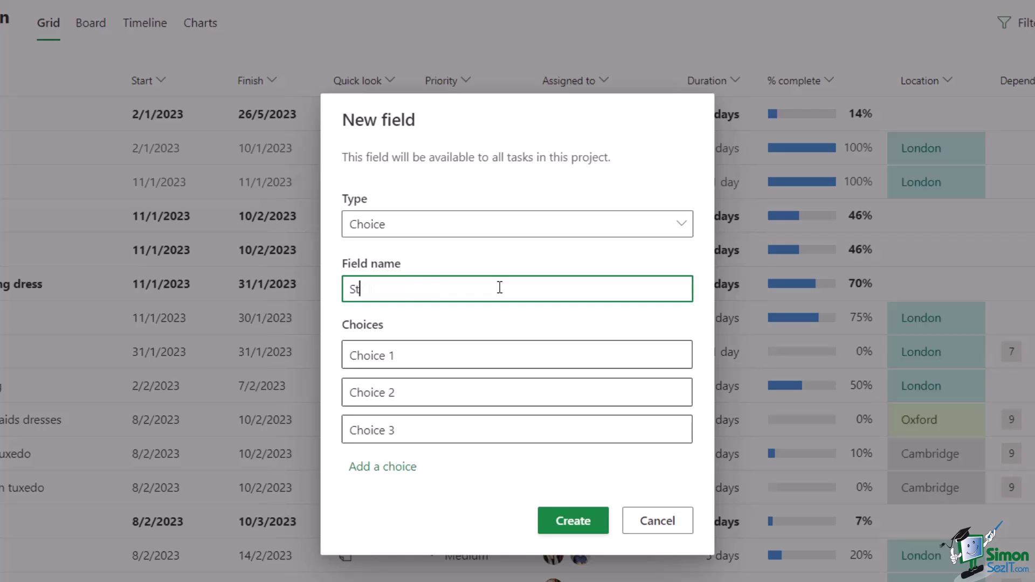
{"action": "type", "text": "satus"}
- Clear the placeholder text from the field's first choice
{"action": "left_click", "coordinate": [359, 355]}
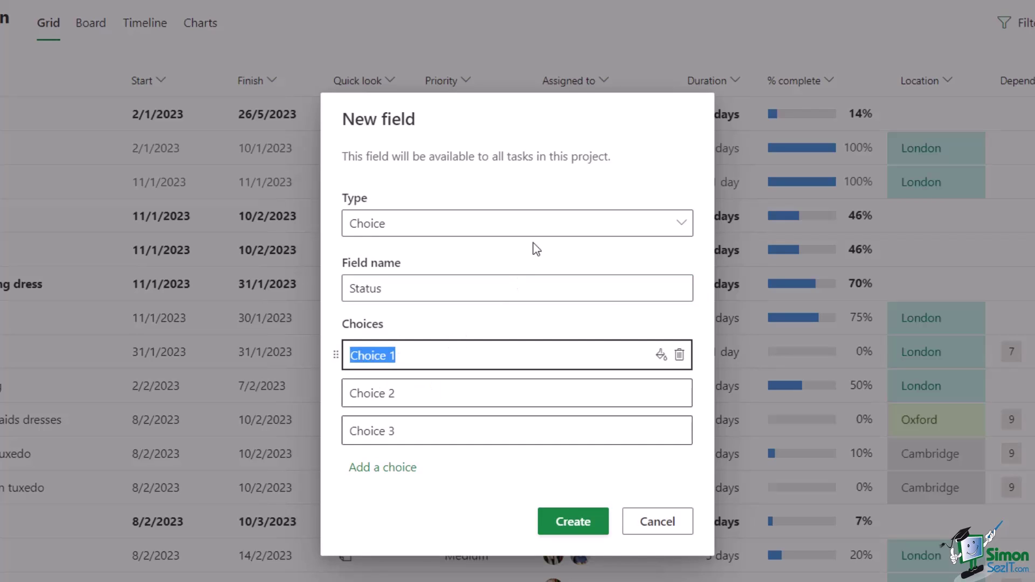
{"action": "left_click", "coordinate": [528, 112]}
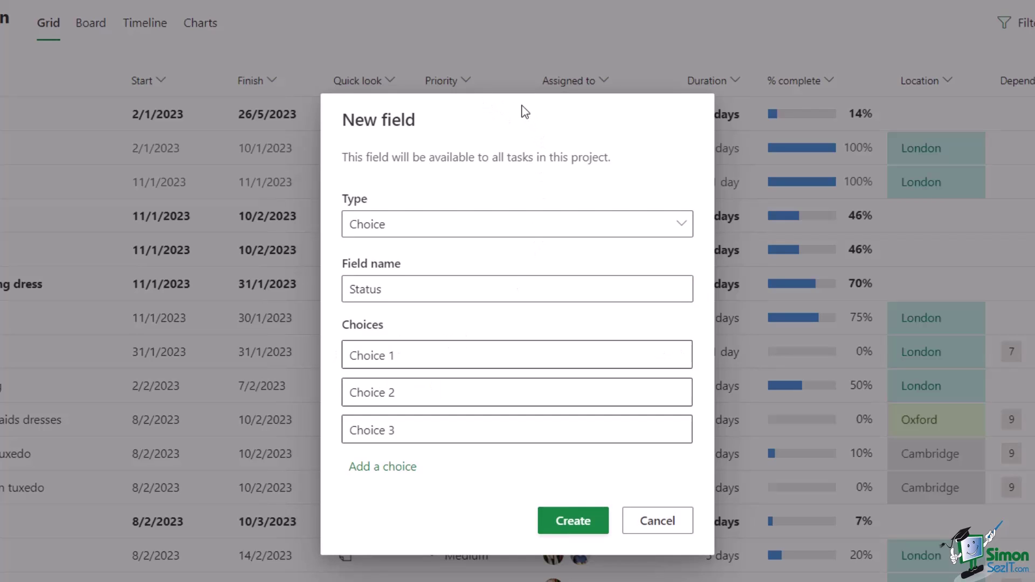
{"action": "left_click_drag", "start_coordinate": [411, 120], "coordinate": [418, 120]}
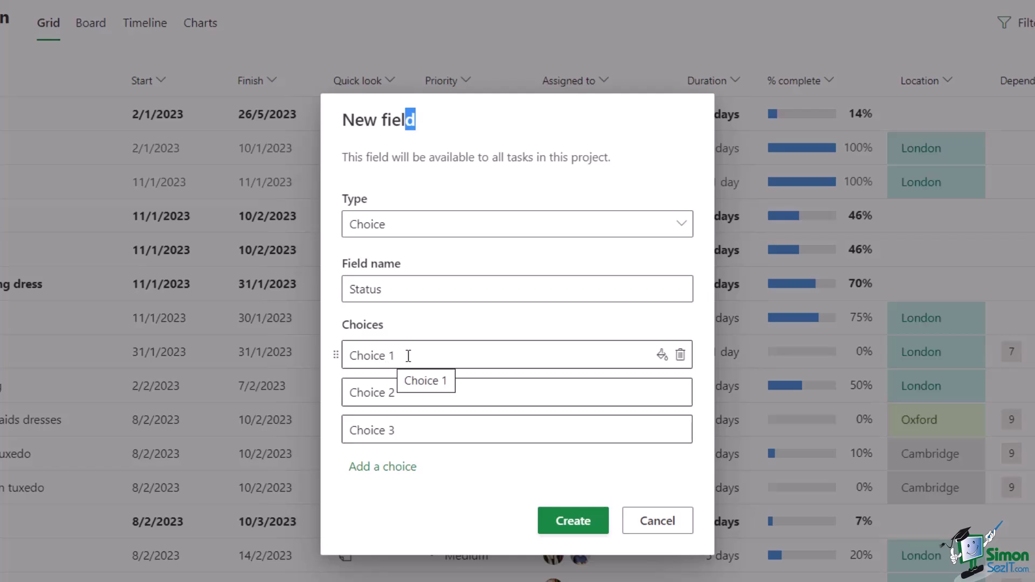
{"action": "left_click", "coordinate": [374, 354]}
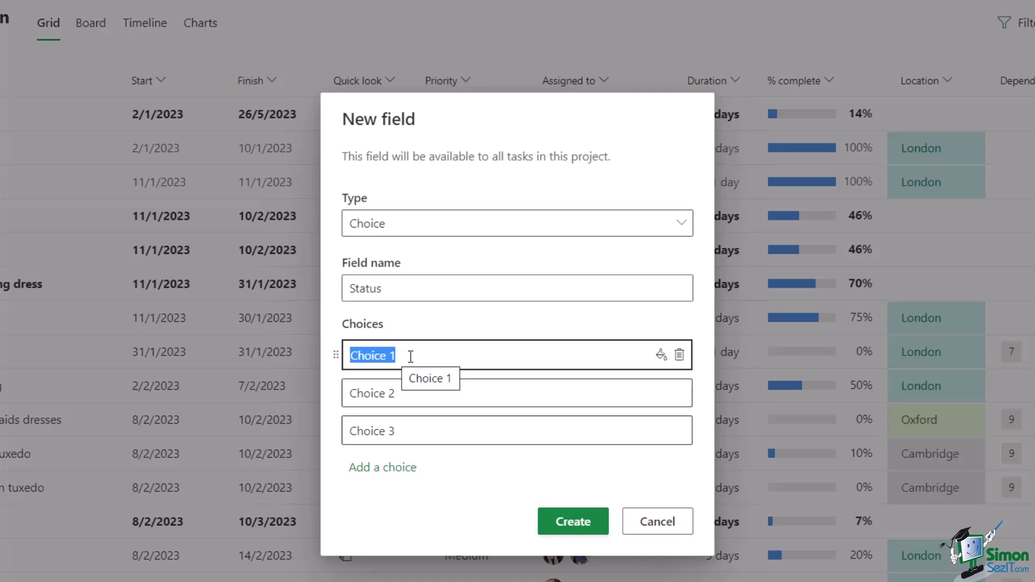
{"action": "key", "text": "BackSpace"}
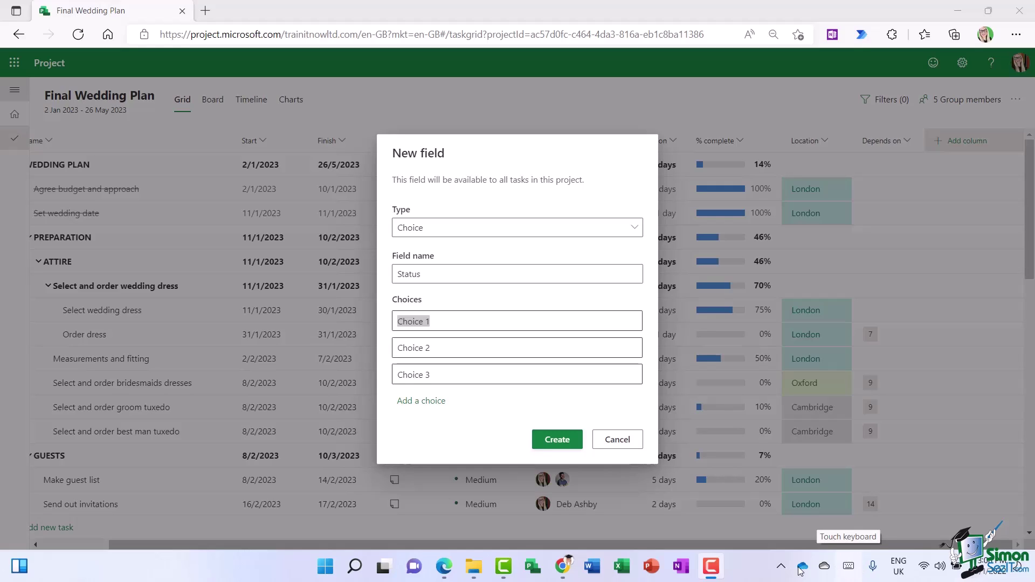
{"action": "left_click", "coordinate": [781, 567]}
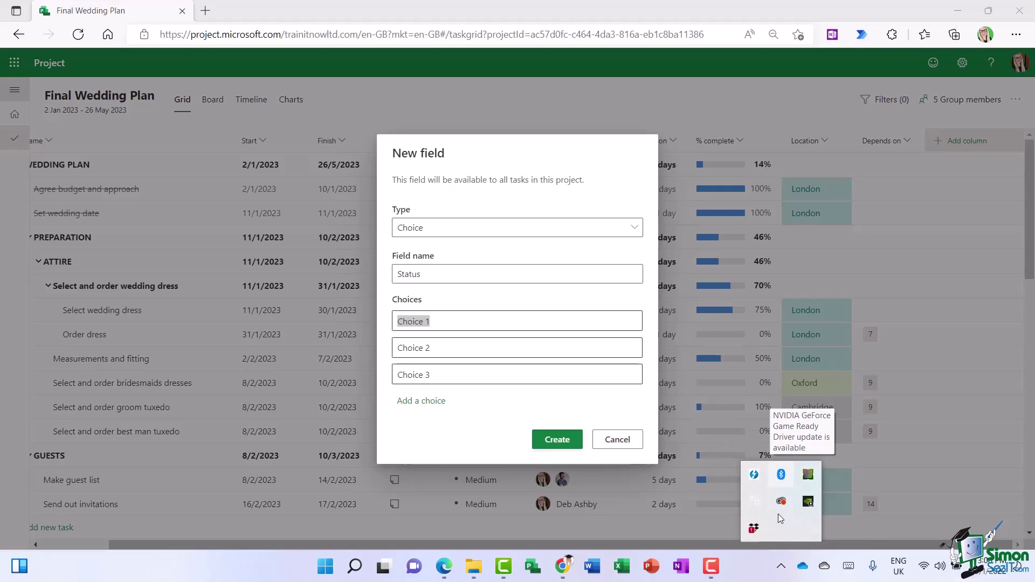
{"action": "right_click", "coordinate": [739, 568]}
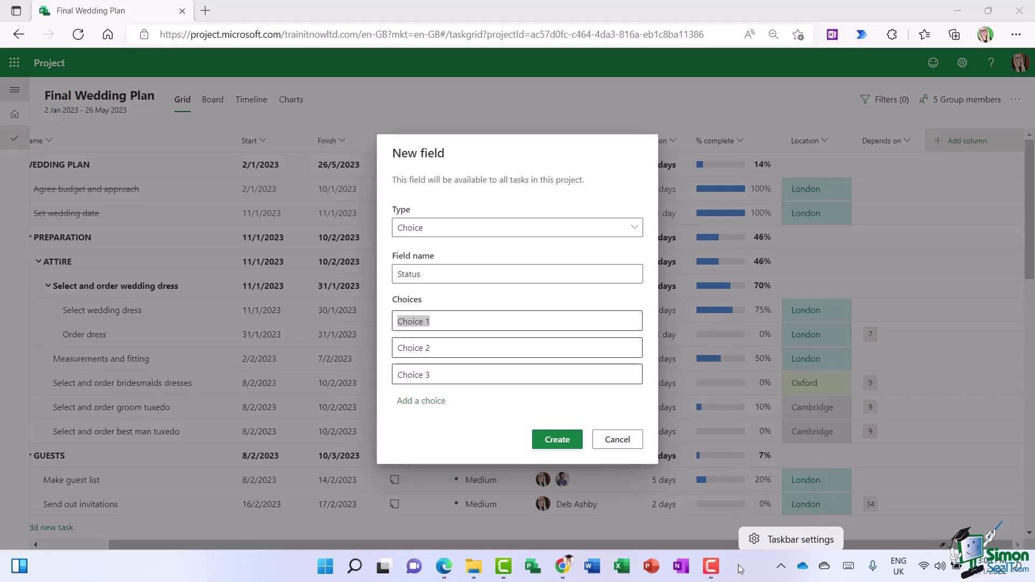
{"action": "left_click", "coordinate": [774, 541]}
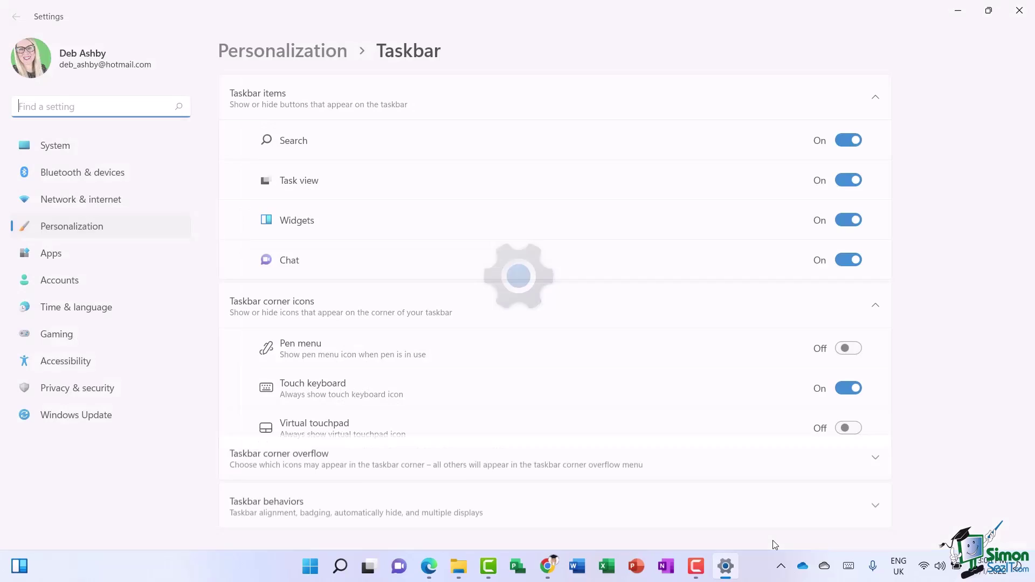
{"action": "scroll", "coordinate": [309, 243], "scroll_direction": "down", "scroll_amount": 2}
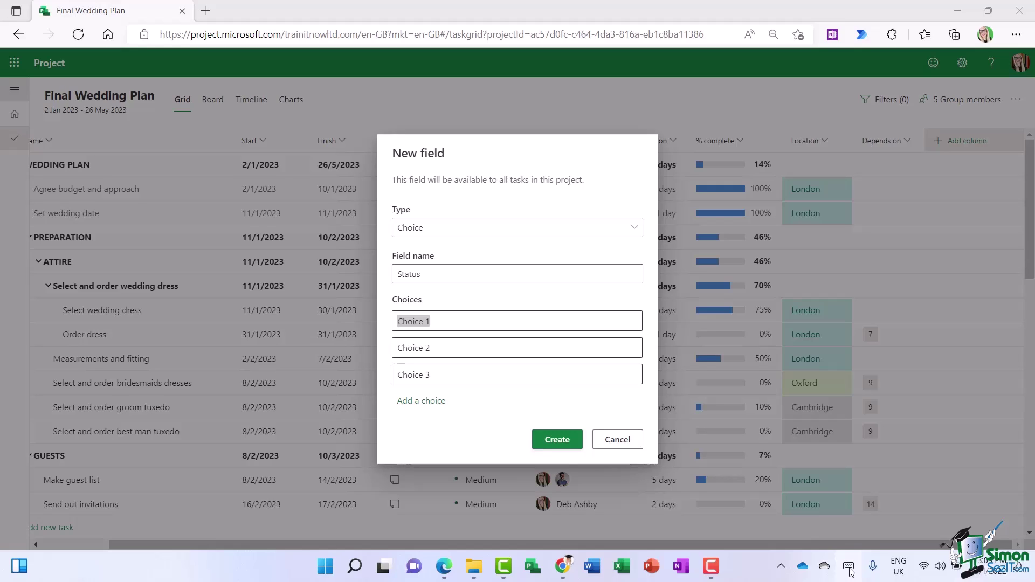
- Insert a green circle emoji into the first Status choice from the emoji picker
{"action": "left_click", "coordinate": [849, 569]}
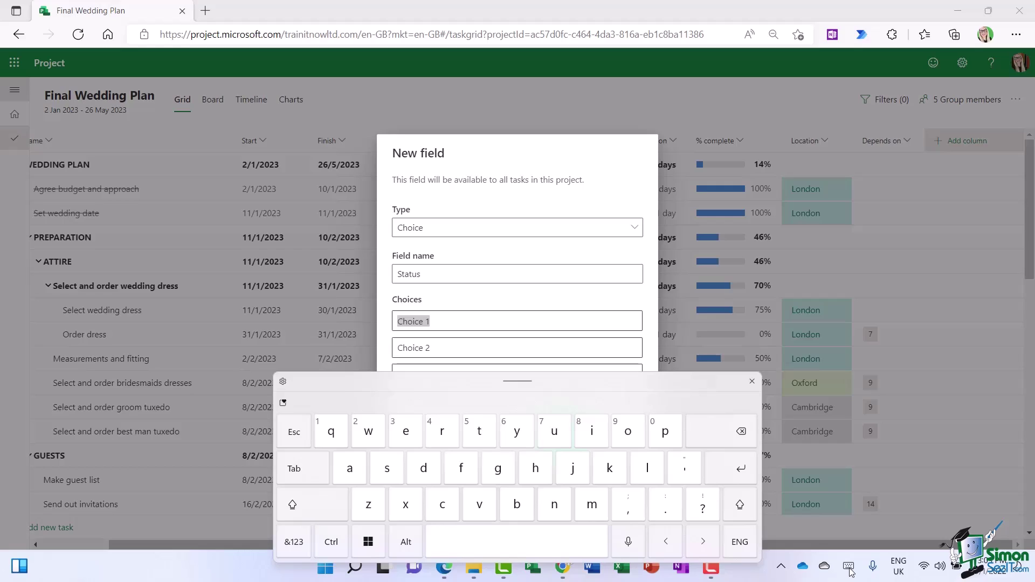
{"action": "left_click", "coordinate": [284, 404]}
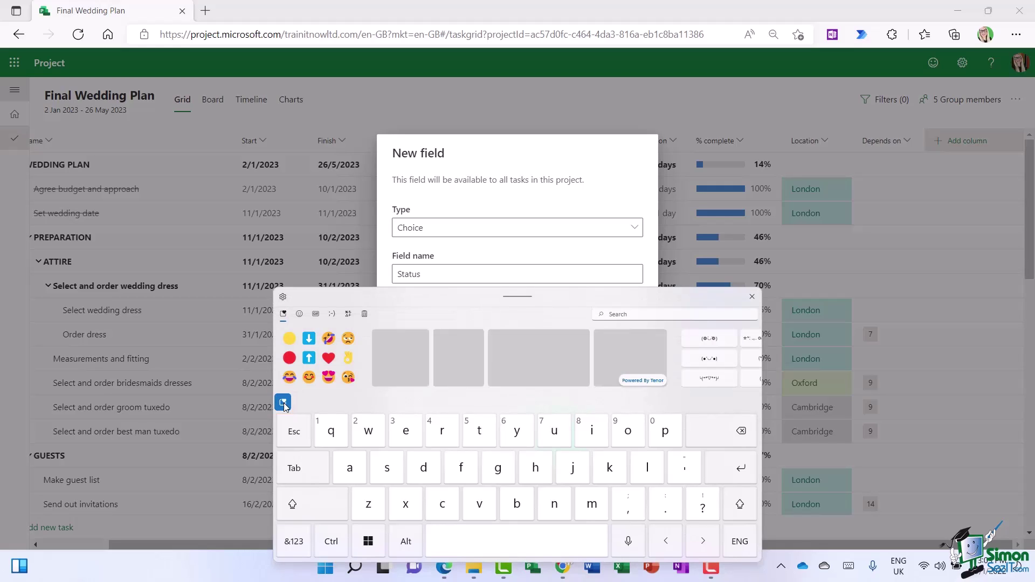
{"action": "left_click", "coordinate": [300, 315]}
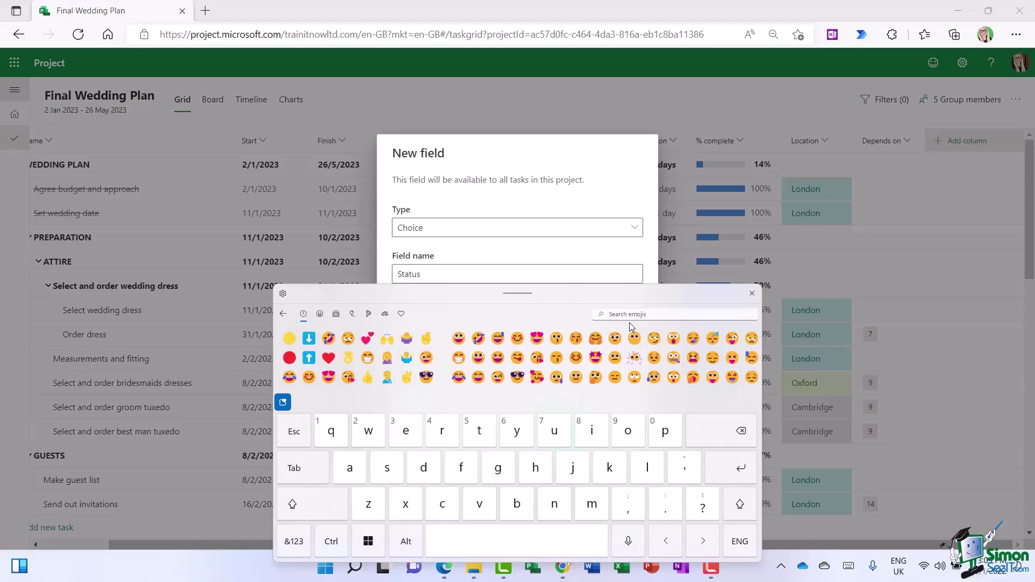
{"action": "left_click", "coordinate": [651, 316]}
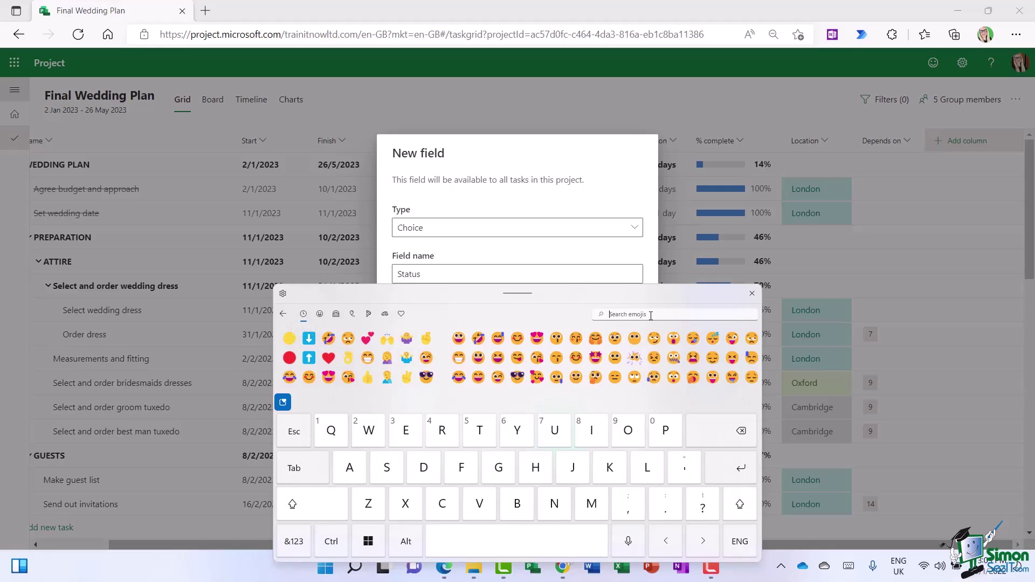
{"action": "type", "text": "circle"}
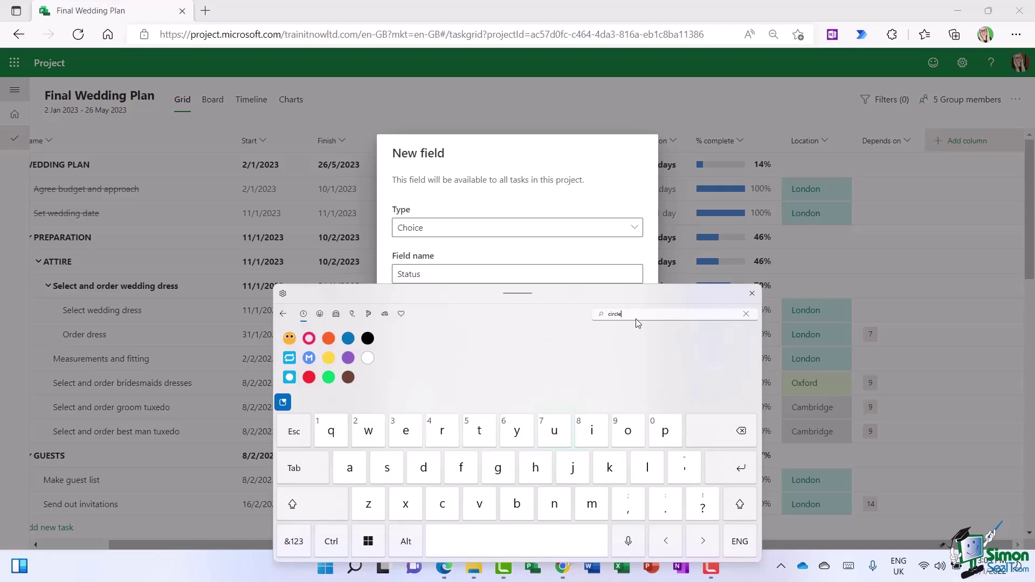
{"action": "left_click", "coordinate": [329, 377]}
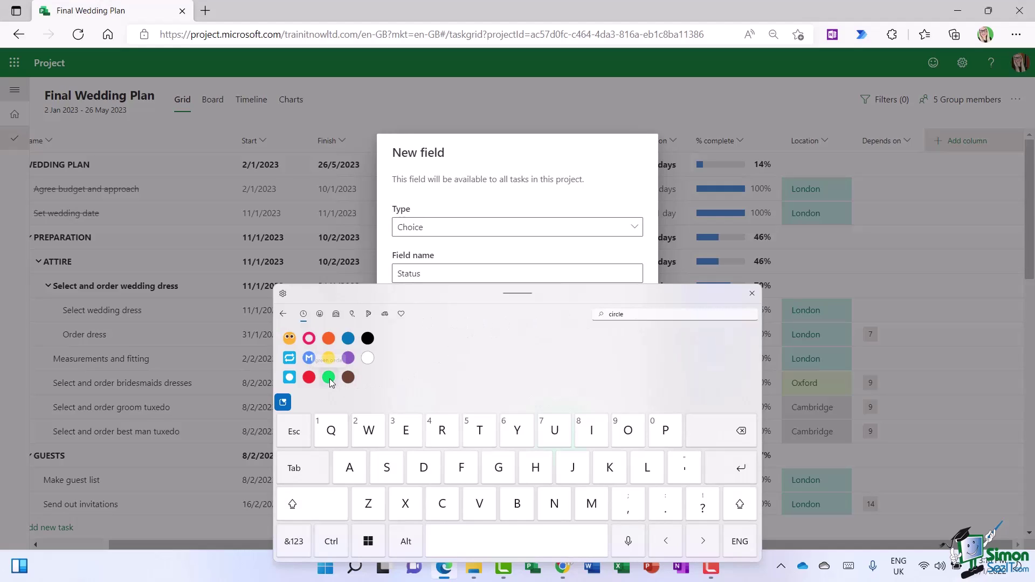
{"action": "left_click", "coordinate": [753, 295]}
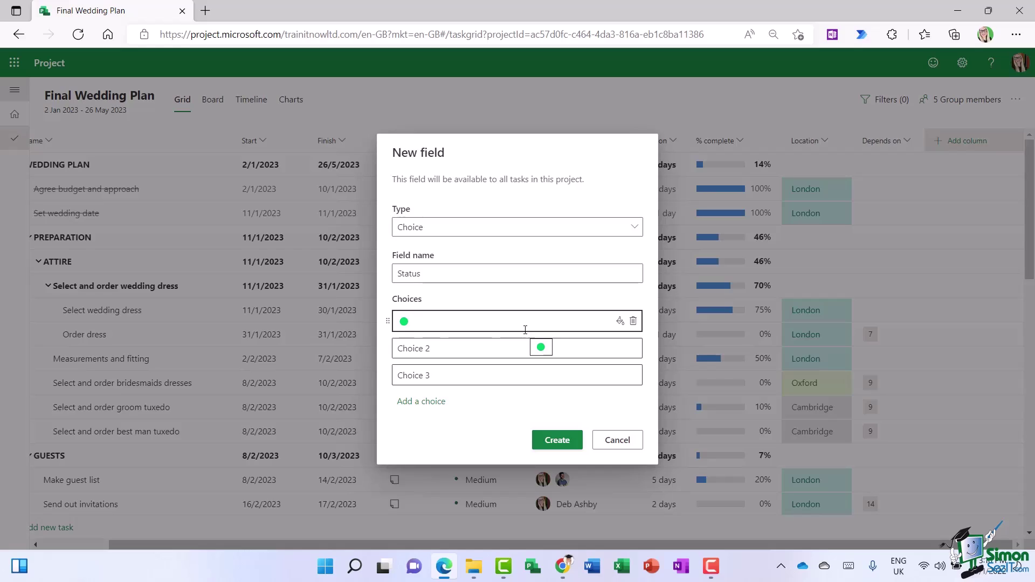
- Name the first choice 'On Track' and clear the second choice's default text
{"action": "type", "text": "On "}
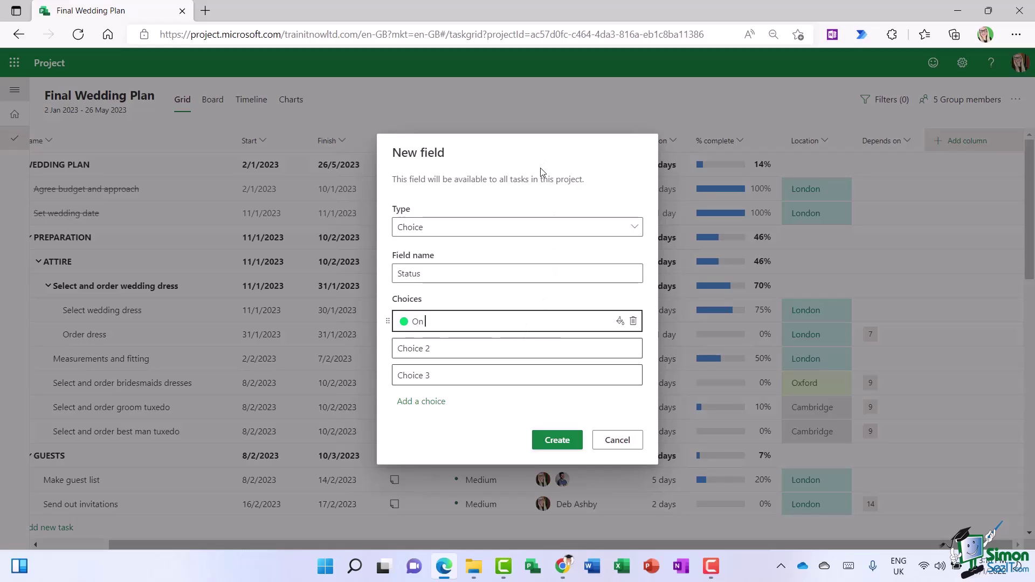
{"action": "type", "text": "Track"}
{"action": "key", "text": "Tab"}
{"action": "key", "text": "BackSpace"}
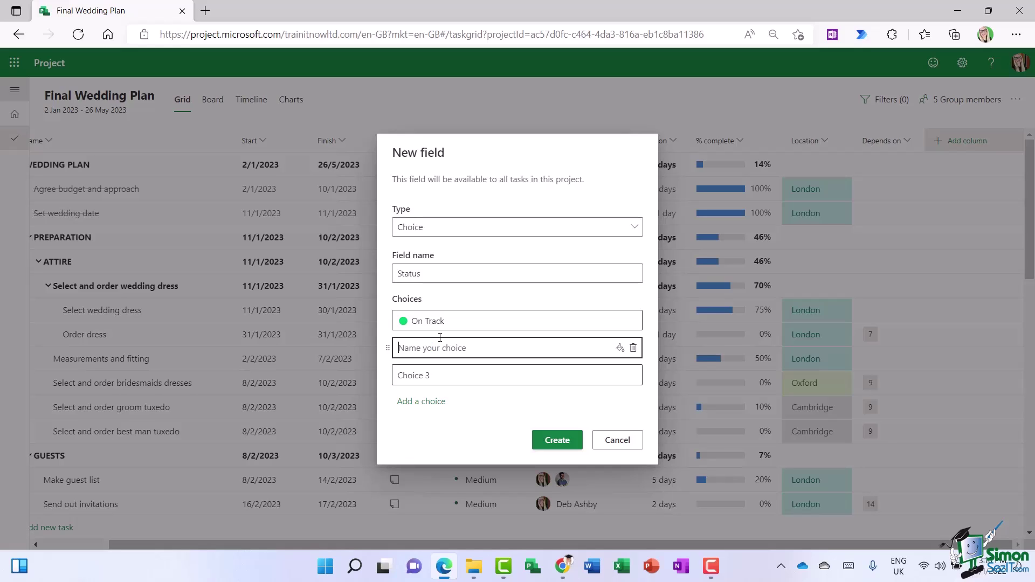
- Make the second choice an orange circle labelled 'Needs Attention'
{"action": "left_click", "coordinate": [849, 567]}
{"action": "left_click", "coordinate": [283, 403]}
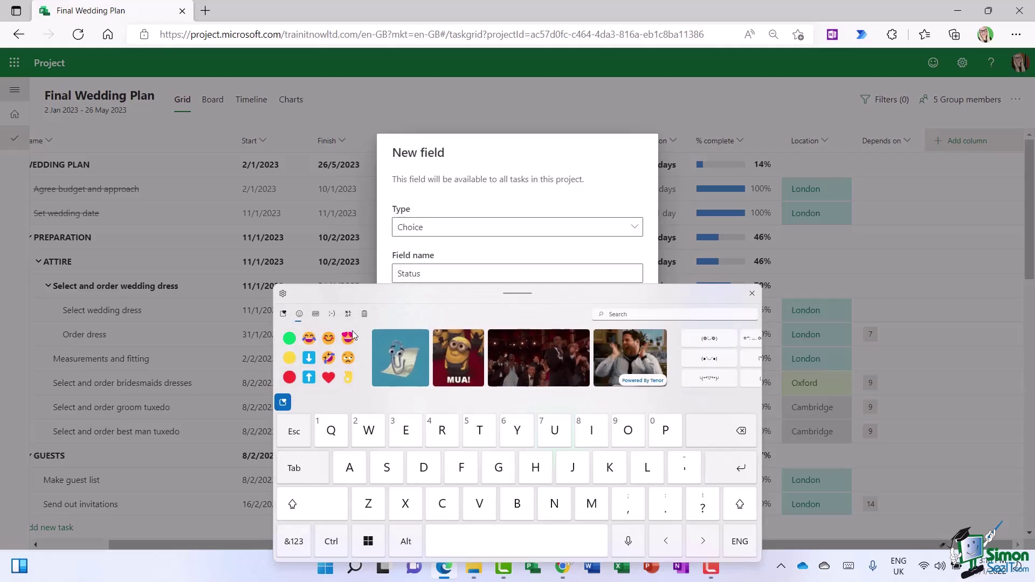
{"action": "left_click", "coordinate": [631, 315]}
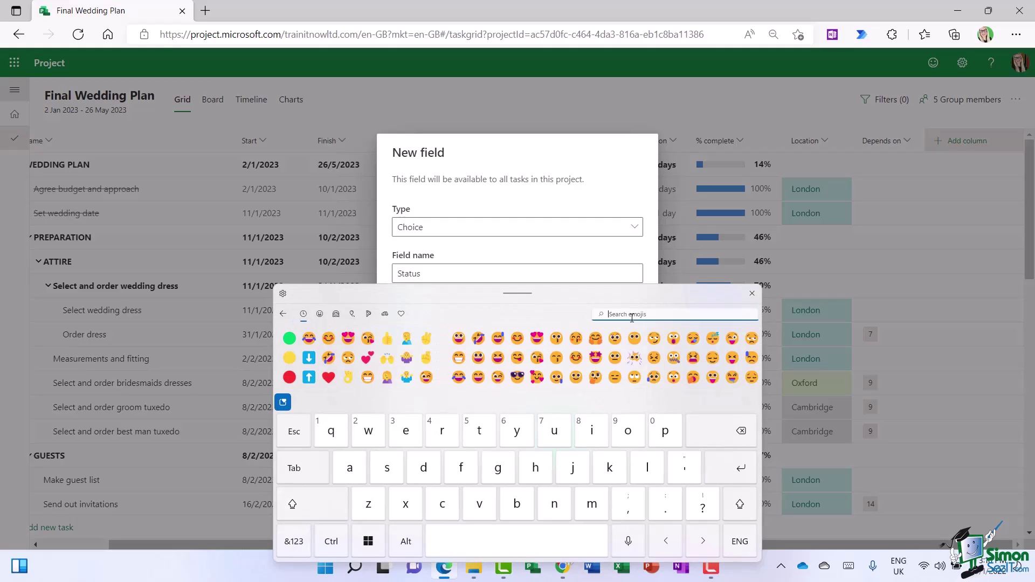
{"action": "type", "text": "c"}
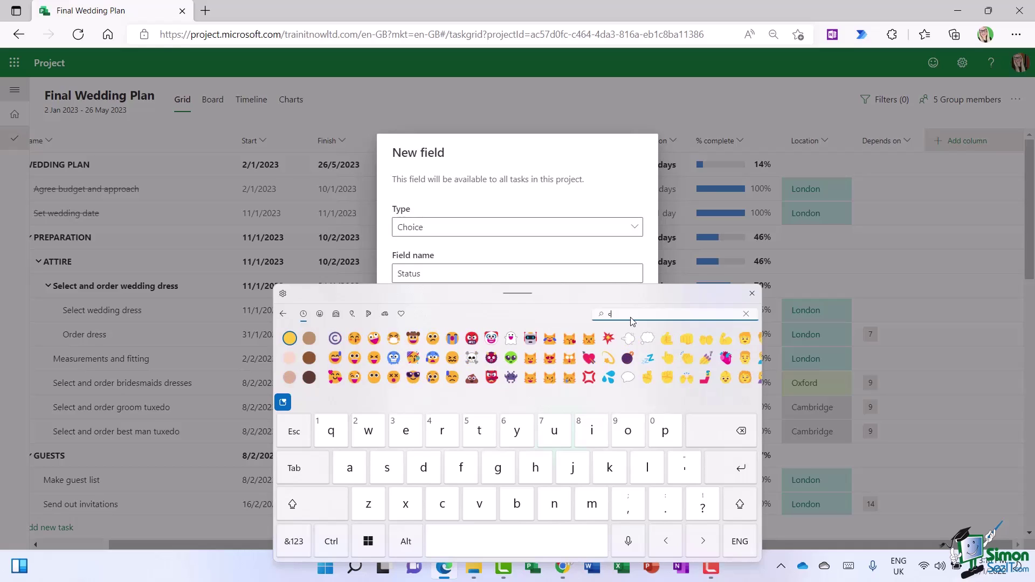
{"action": "type", "text": "ircle"}
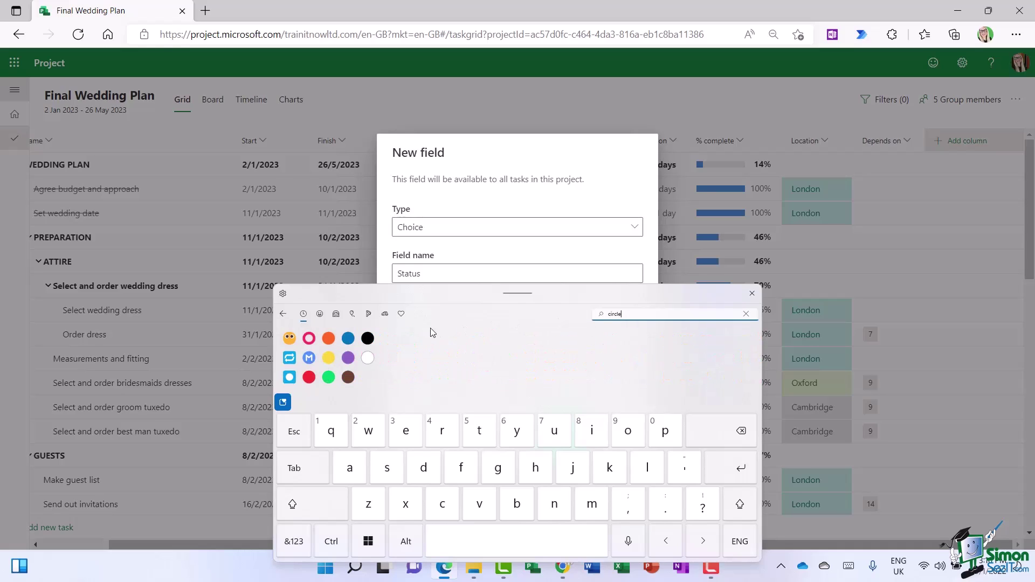
{"action": "left_click", "coordinate": [328, 357]}
{"action": "left_click", "coordinate": [752, 293]}
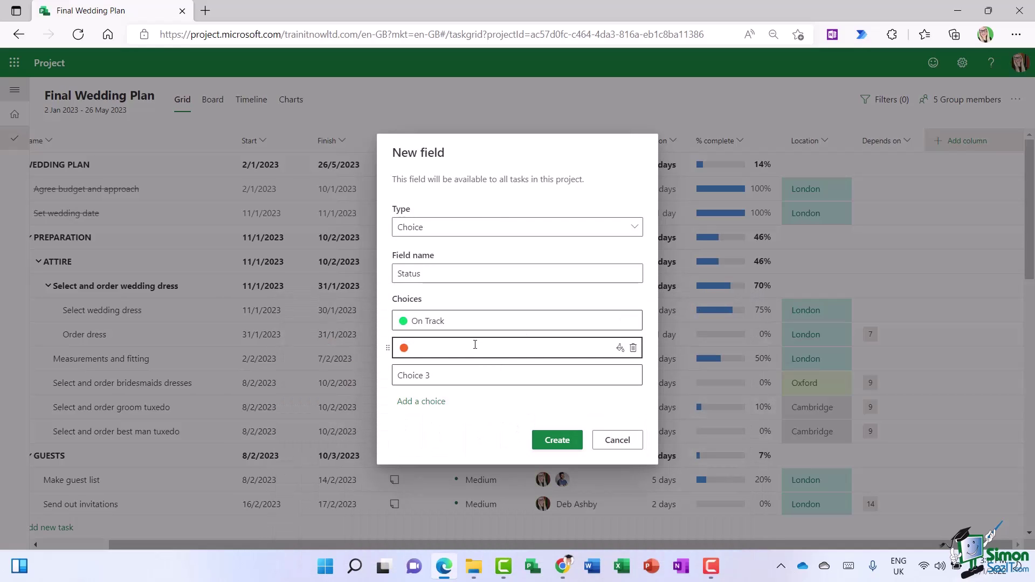
{"action": "type", "text": "Needs Attention"}
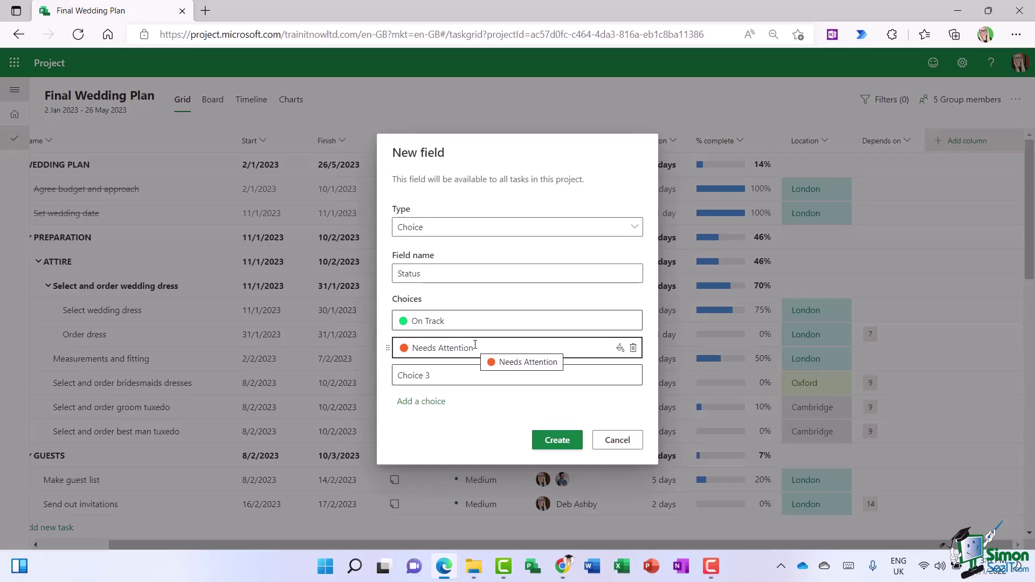
- Make the third choice a red circle labelled 'Behind Schedule'
{"action": "left_click", "coordinate": [420, 375]}
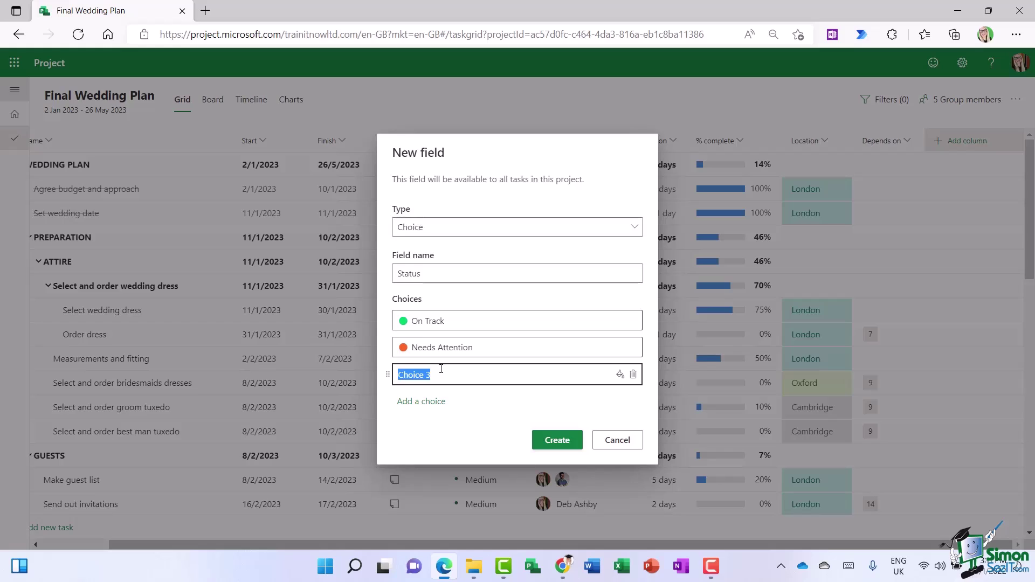
{"action": "key", "text": "BackSpace"}
{"action": "left_click", "coordinate": [848, 569]}
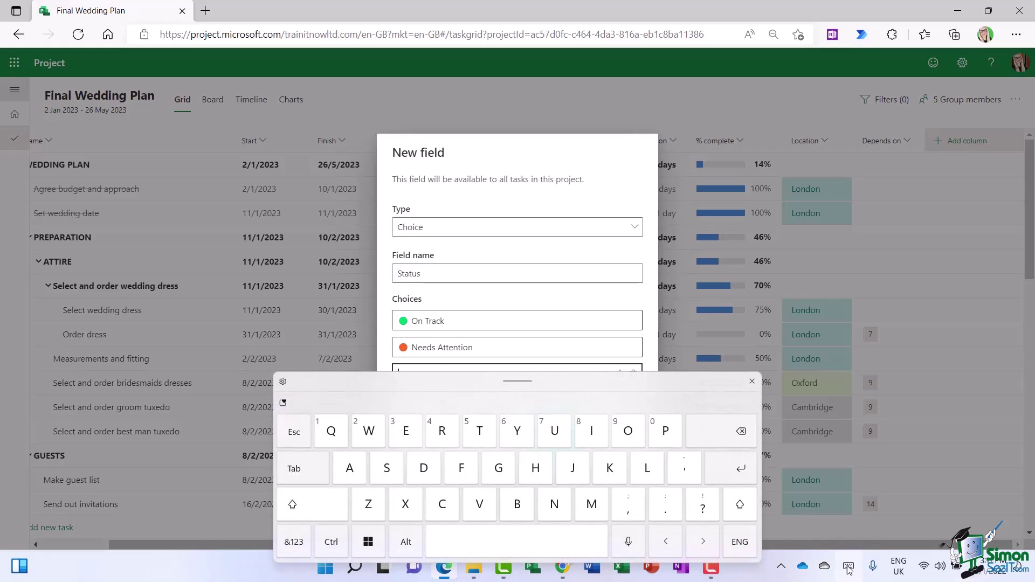
{"action": "left_click", "coordinate": [286, 406]}
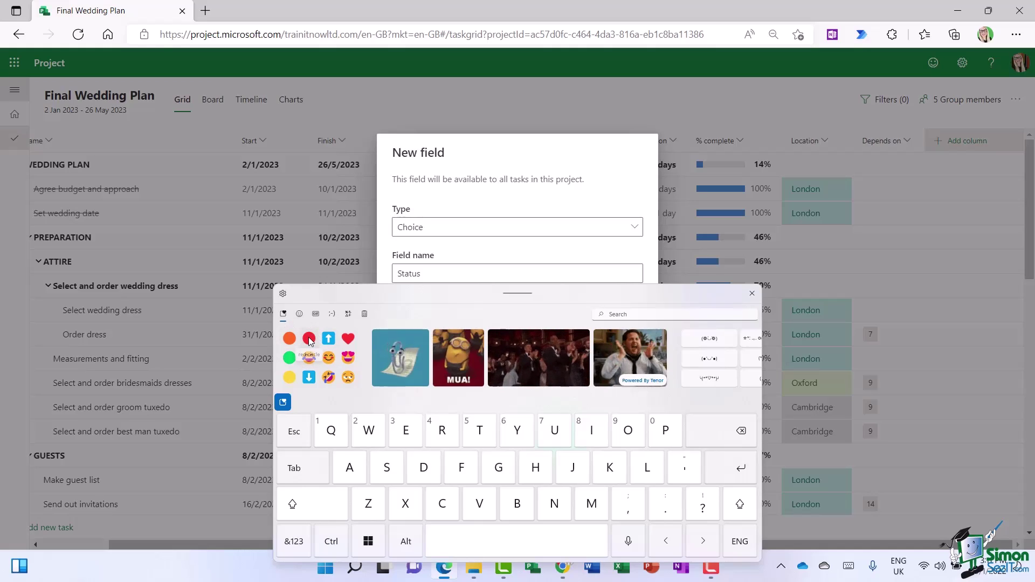
{"action": "key", "text": "Escape"}
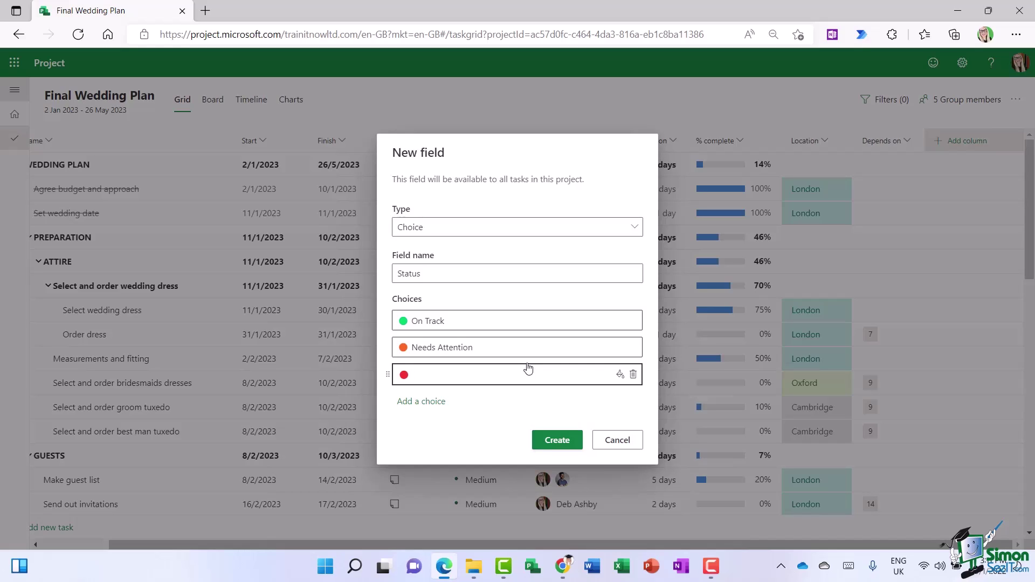
{"action": "type", "text": "Behind Schedule"}
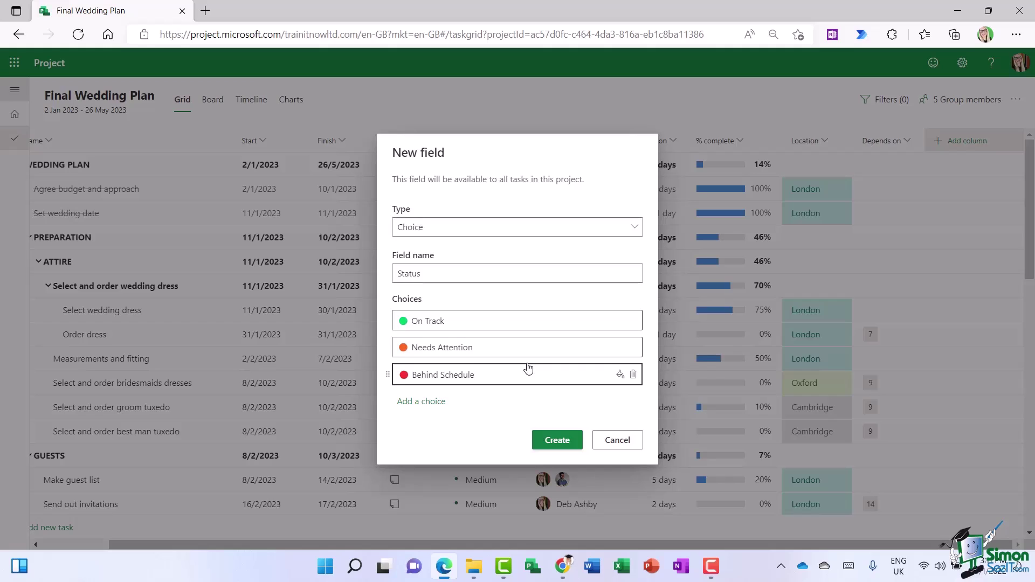
{"action": "left_click", "coordinate": [512, 436]}
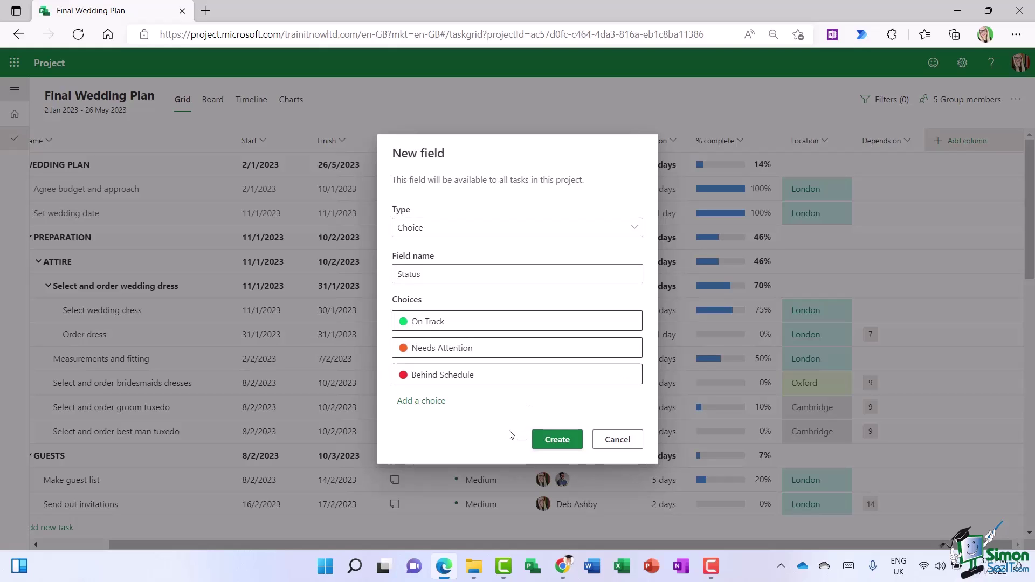
- Create the Status column and mark Agree budget and approach and Set wedding date as On Track
{"action": "left_click", "coordinate": [563, 440]}
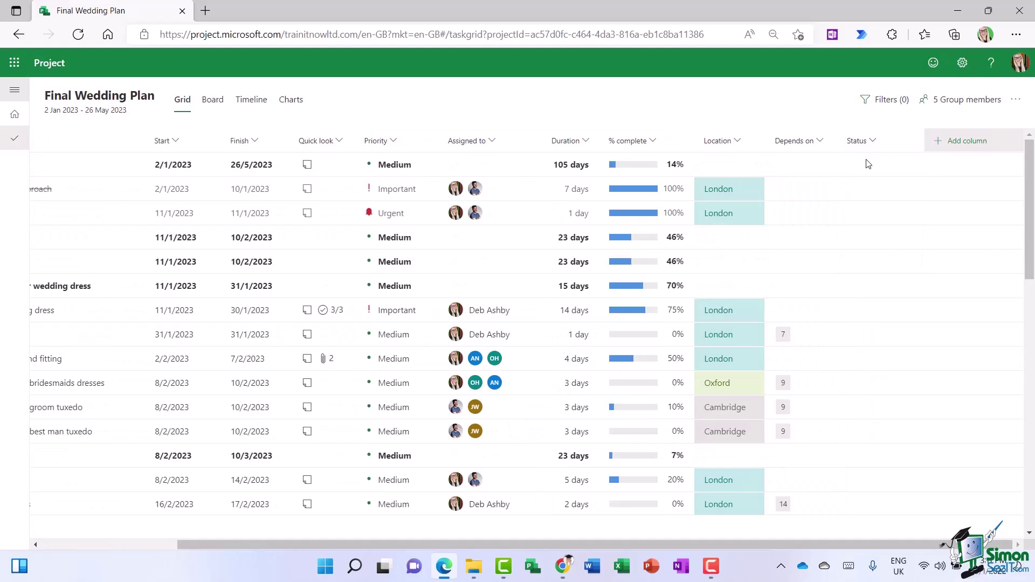
{"action": "left_click", "coordinate": [910, 196]}
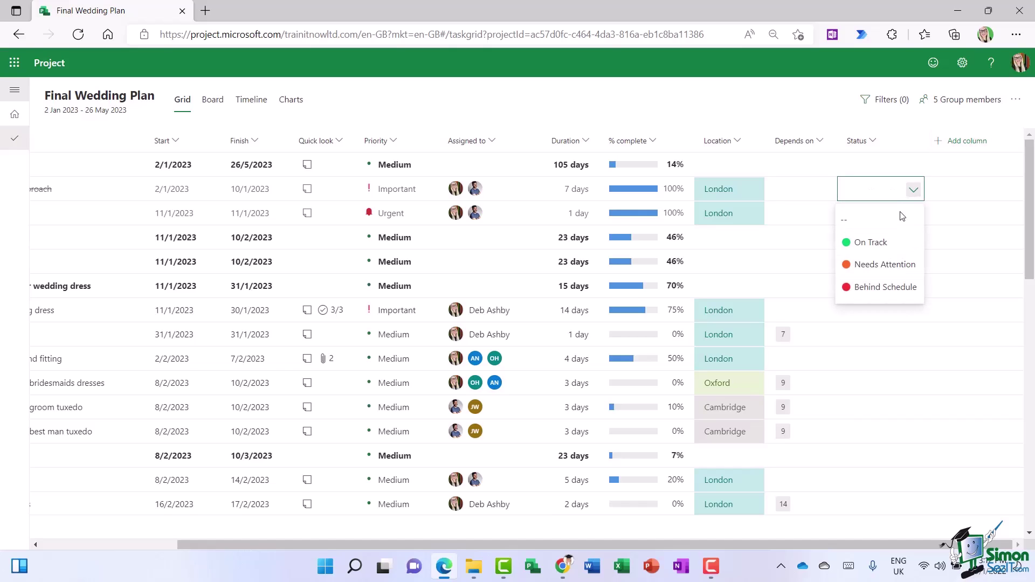
{"action": "left_click", "coordinate": [876, 246]}
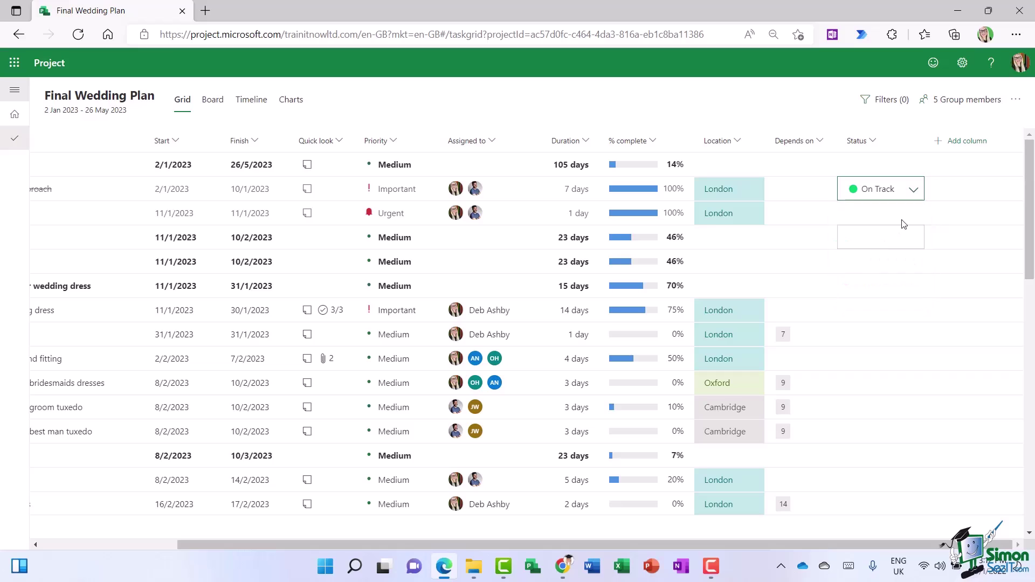
{"action": "left_click", "coordinate": [910, 215]}
{"action": "left_click", "coordinate": [863, 268]}
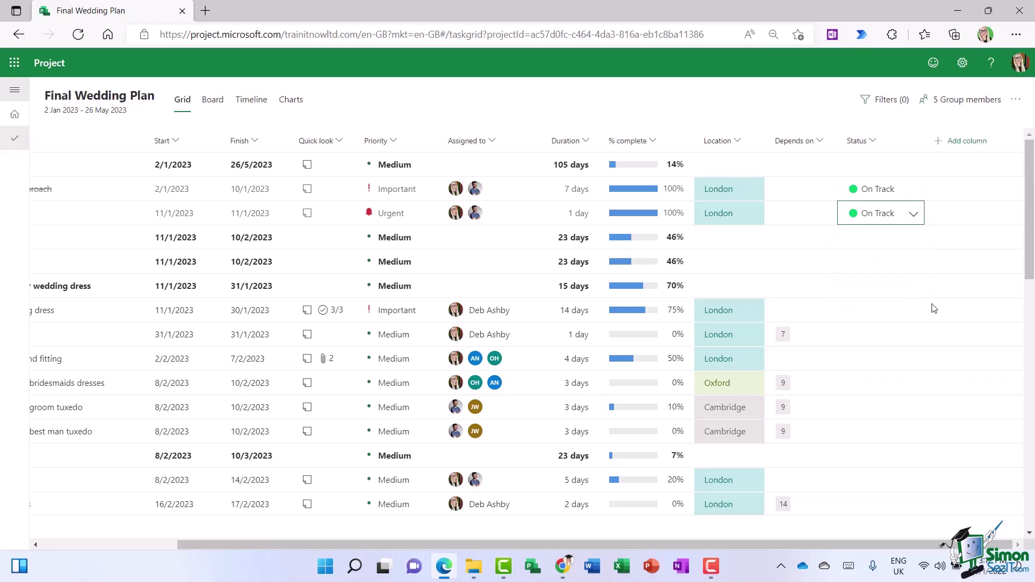
- Set Select wedding dress to Needs Attention (orange)
{"action": "left_click", "coordinate": [914, 315]}
{"action": "left_click", "coordinate": [914, 316]}
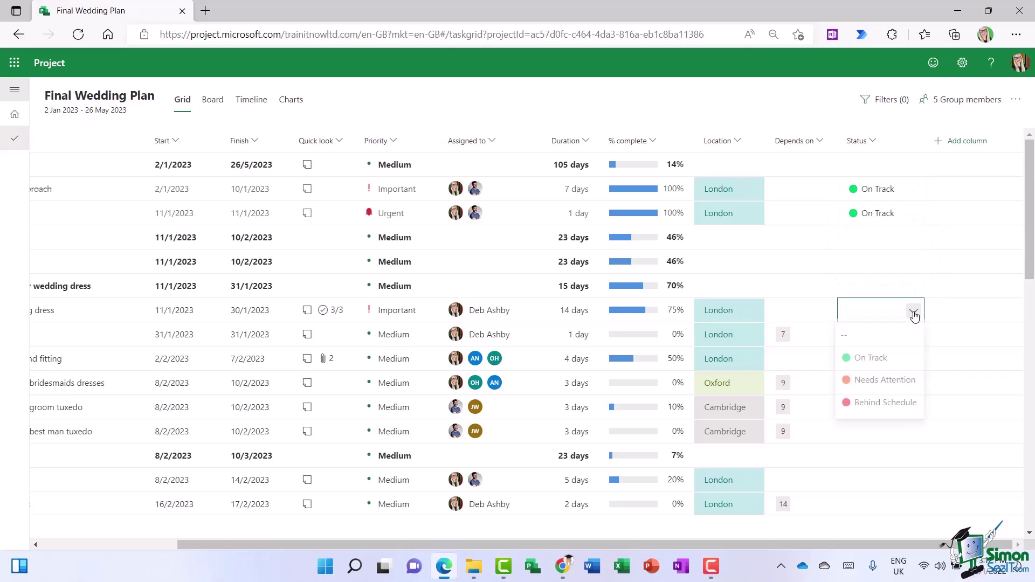
{"action": "key", "text": "Down"}
{"action": "key", "text": "Down"}
{"action": "key", "text": "Return"}
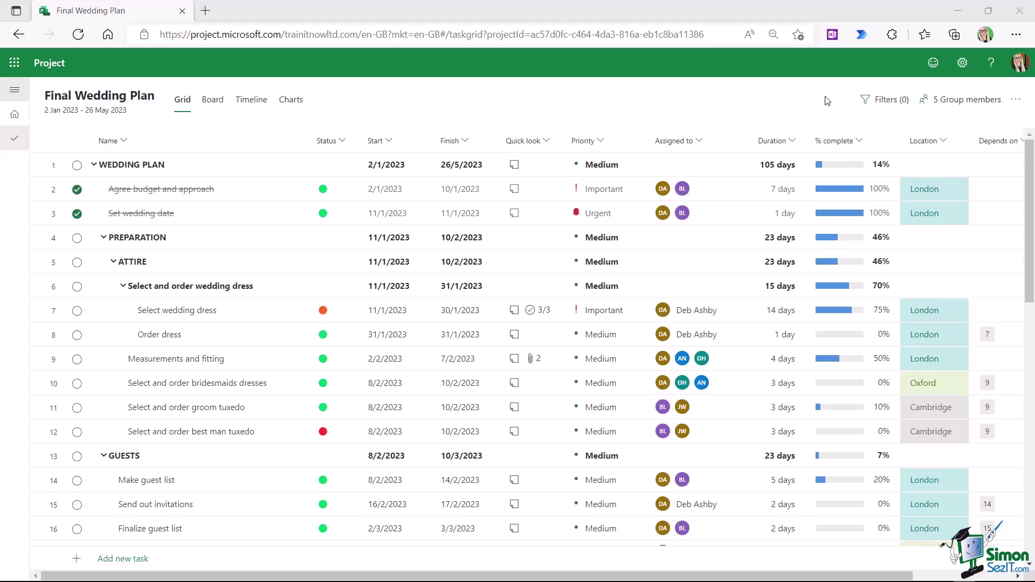
{"action": "left_click", "coordinate": [957, 108]}
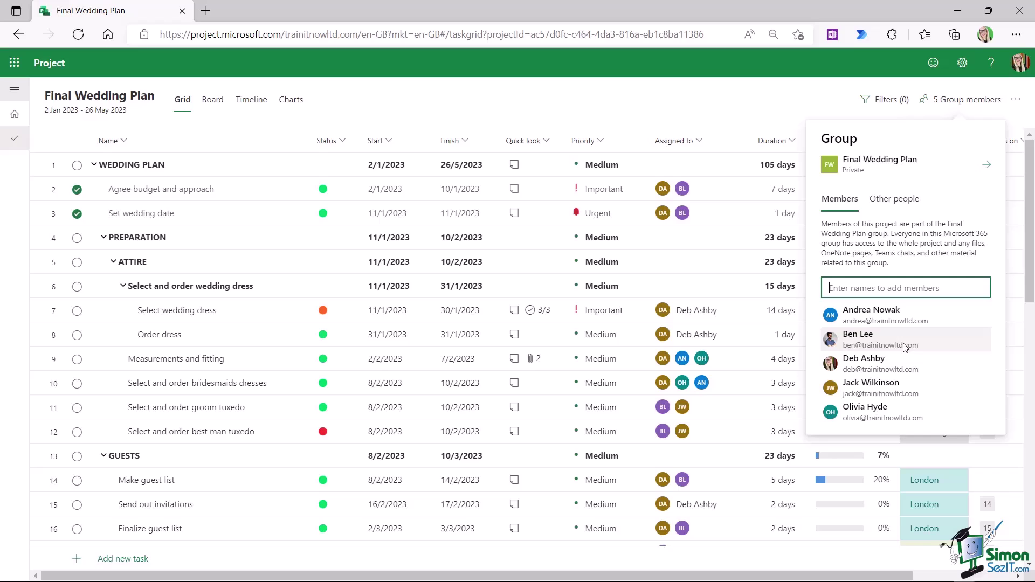
{"action": "left_click", "coordinate": [368, 102]}
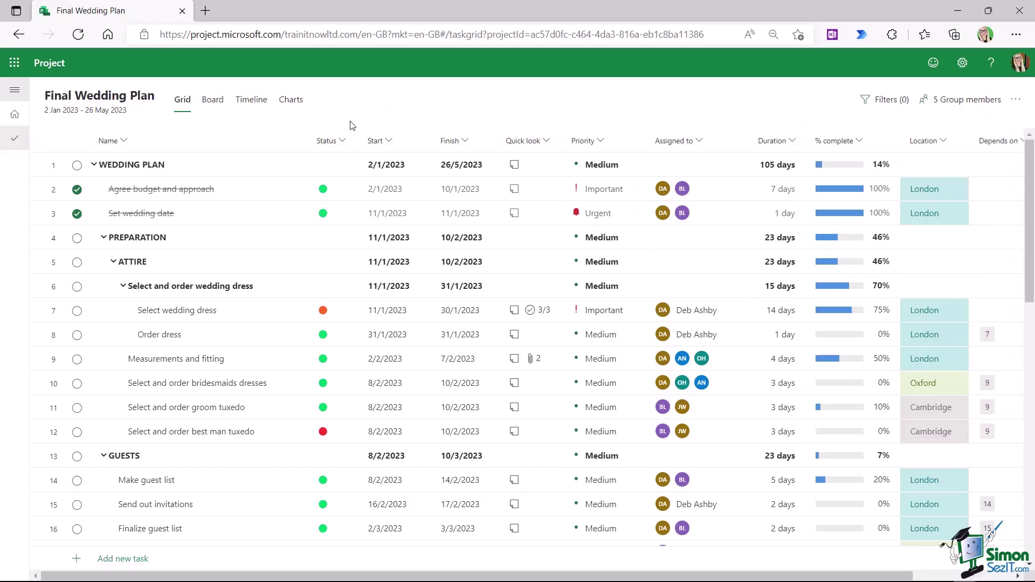
{"action": "left_click", "coordinate": [14, 114]}
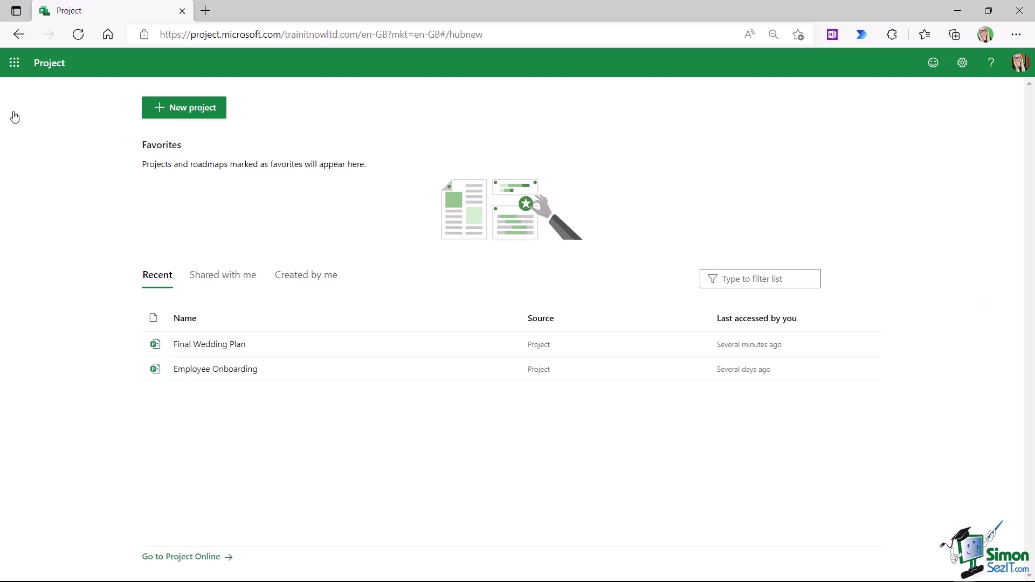
{"action": "left_click", "coordinate": [231, 279]}
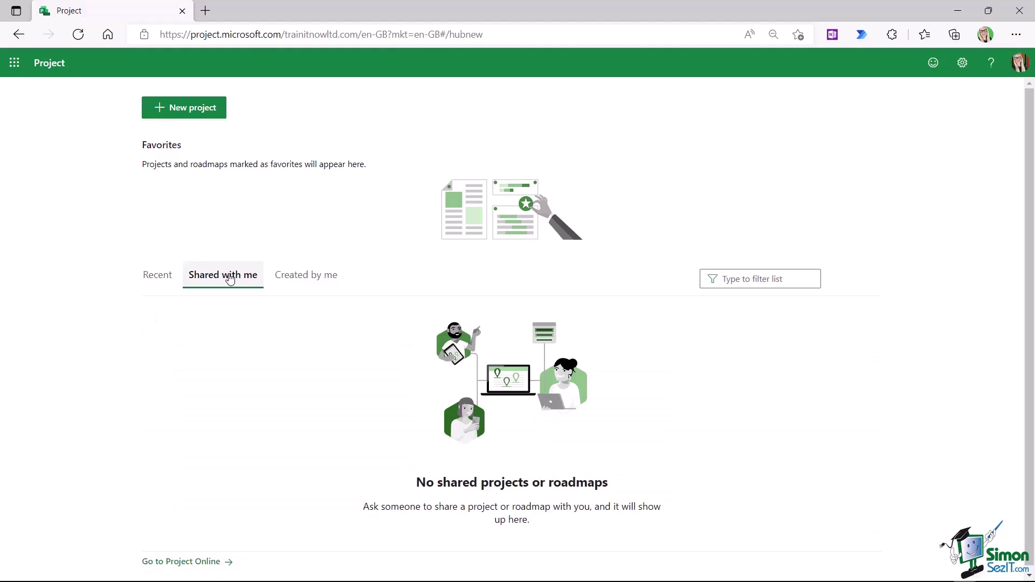
{"action": "left_click", "coordinate": [155, 278]}
{"action": "left_click", "coordinate": [197, 346]}
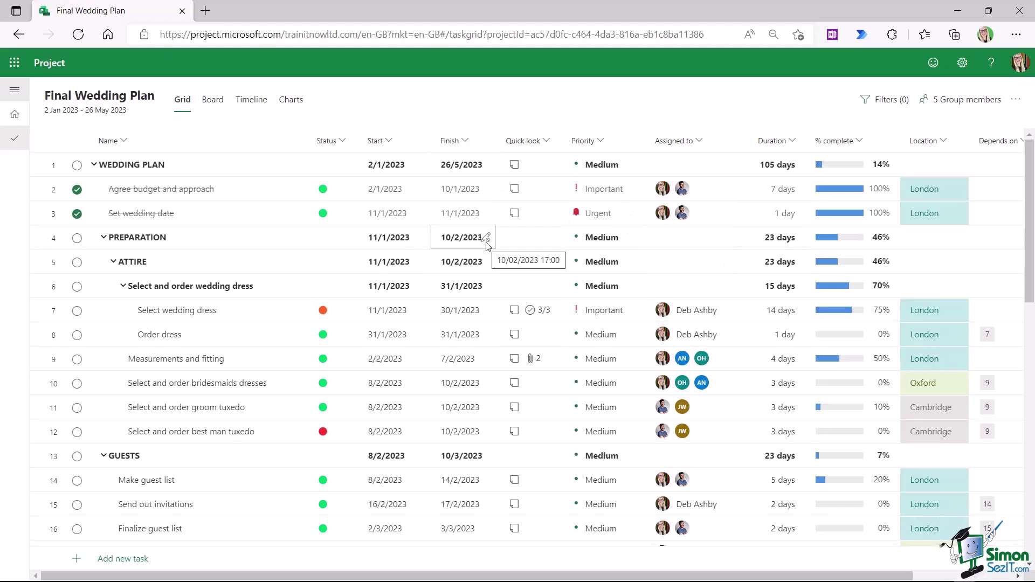
- Open the 5 group members list and enter an outside person's e-mail address in the add-members box
{"action": "left_click", "coordinate": [961, 105]}
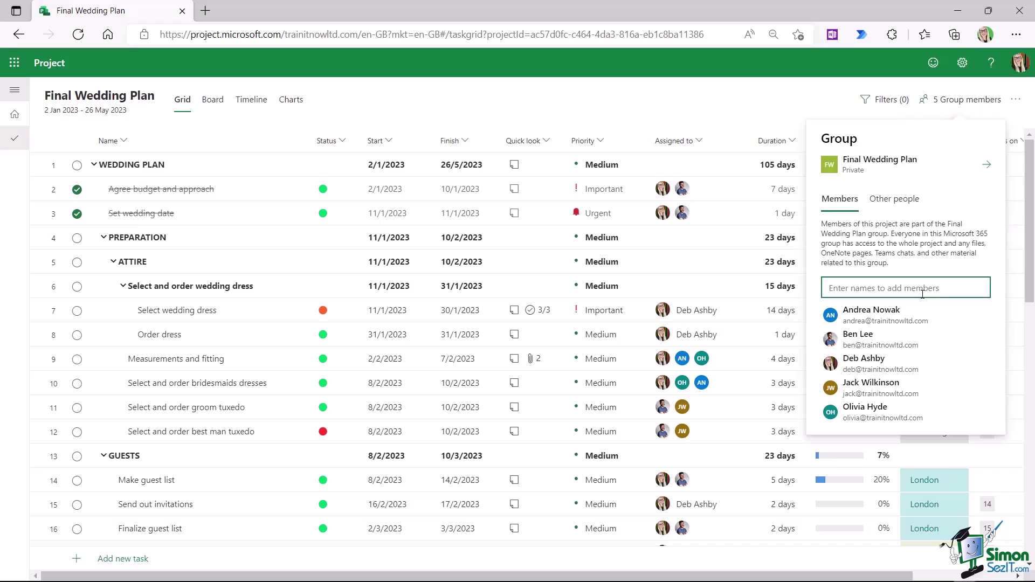
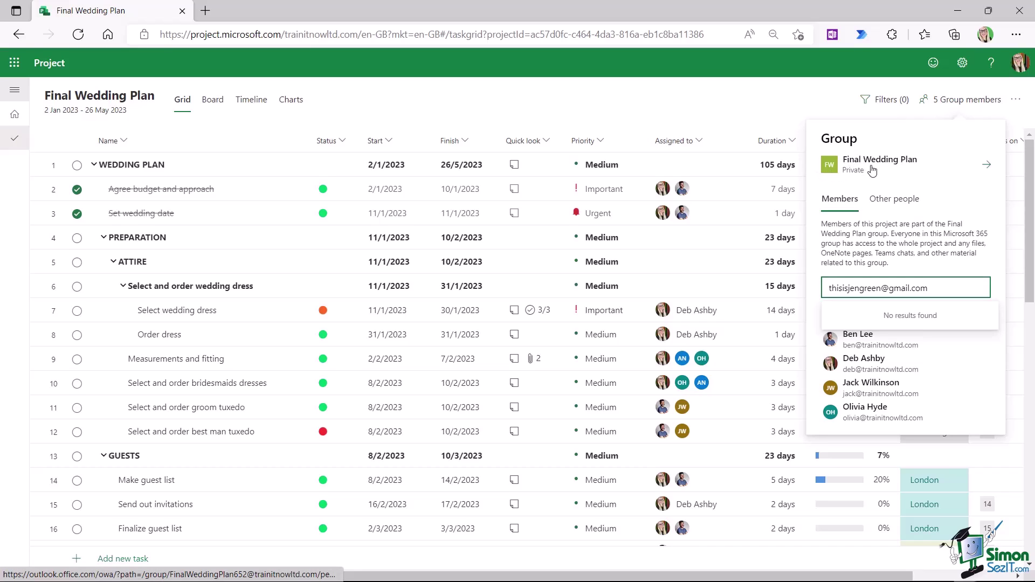
- Open the Final Wedding Plan group's mailbox in Outlook from the Group members panel
{"action": "left_click", "coordinate": [865, 161]}
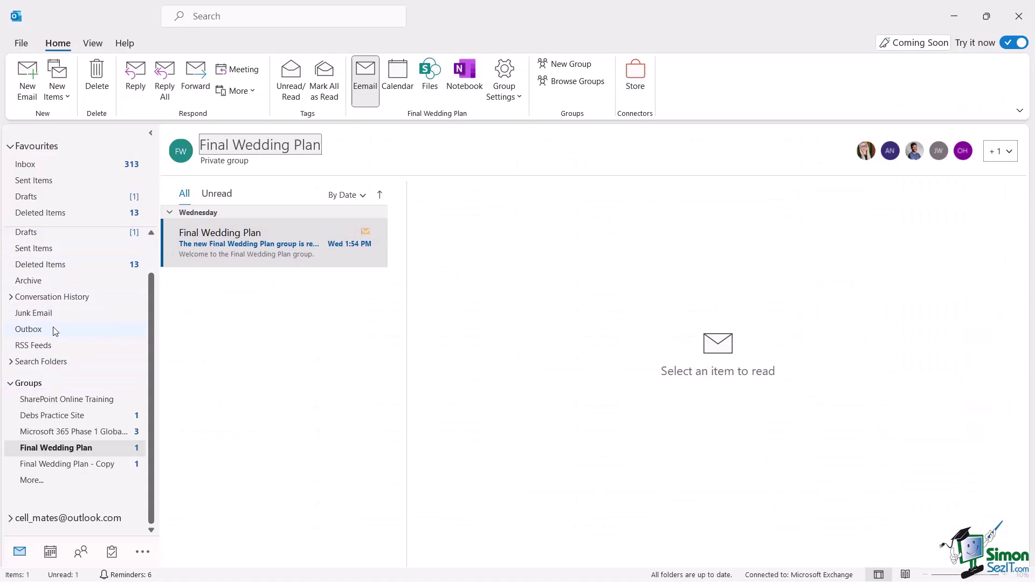
- View the Final Wedding Plan shared notebook, then return to Outlook's Group Settings options
{"action": "scroll", "coordinate": [54, 327], "scroll_direction": "up", "scroll_amount": 1}
{"action": "scroll", "coordinate": [41, 294], "scroll_direction": "down", "scroll_amount": 1}
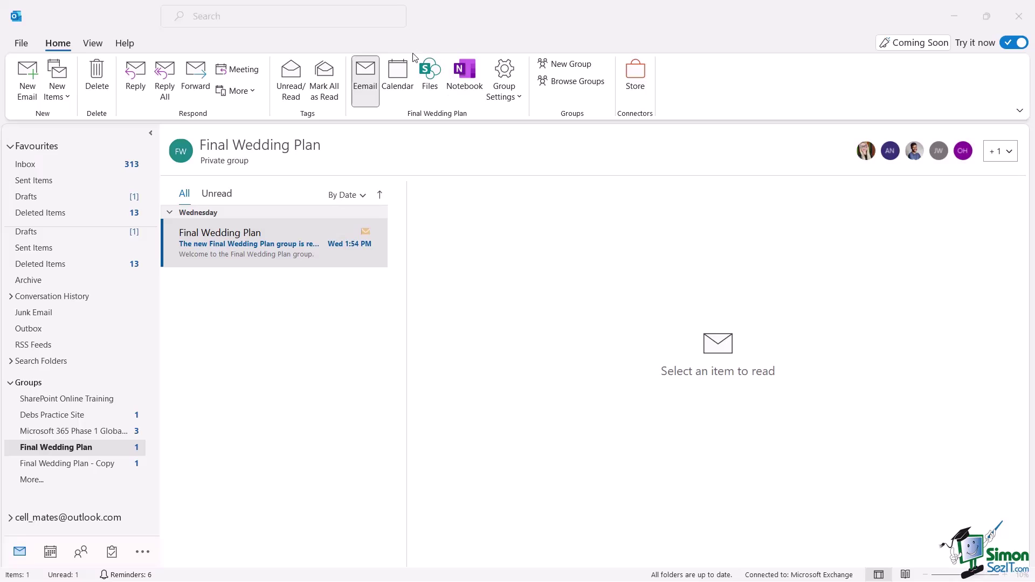
{"action": "left_click", "coordinate": [468, 76]}
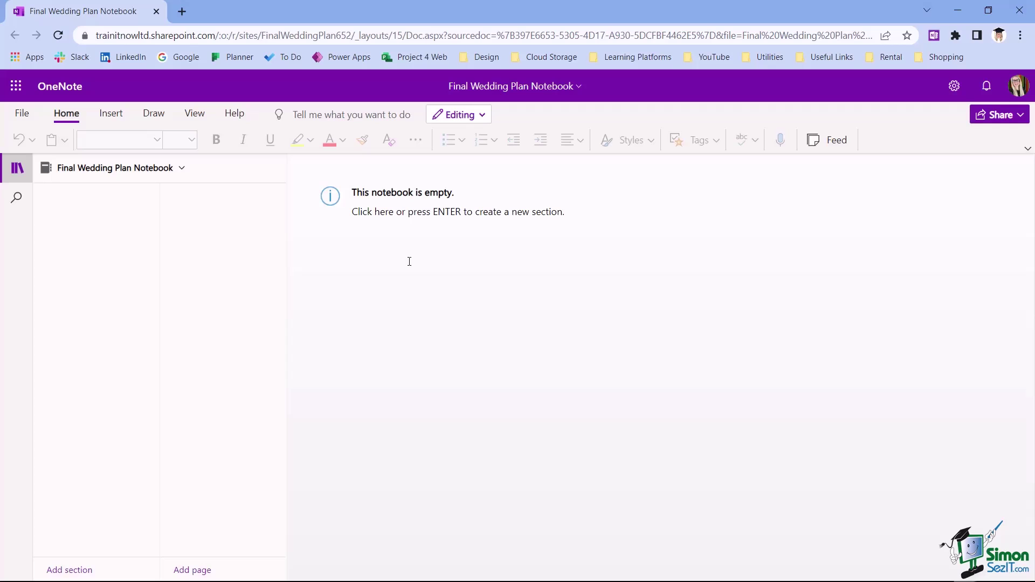
{"action": "key", "text": "alt+Tab"}
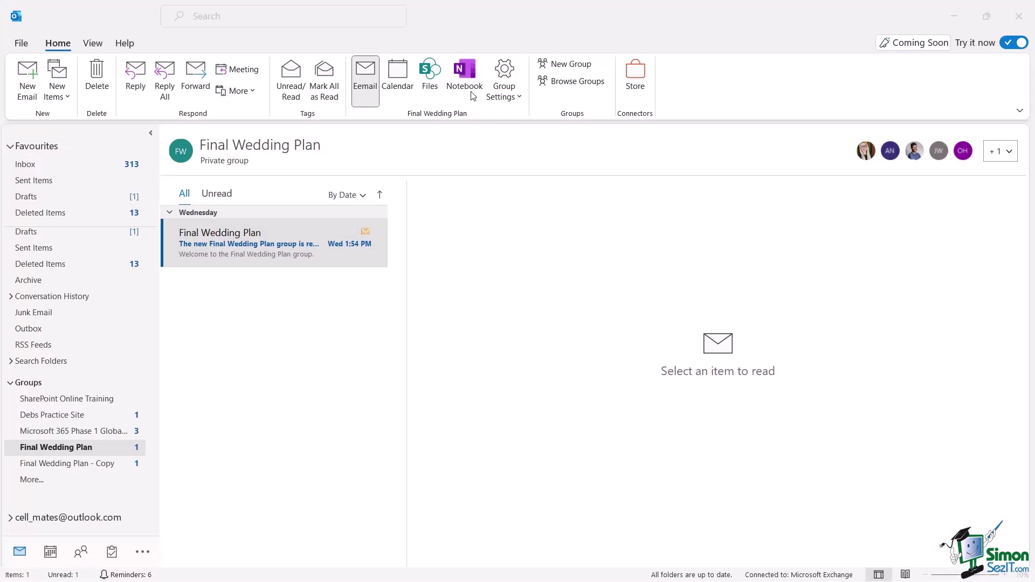
{"action": "left_click", "coordinate": [509, 97]}
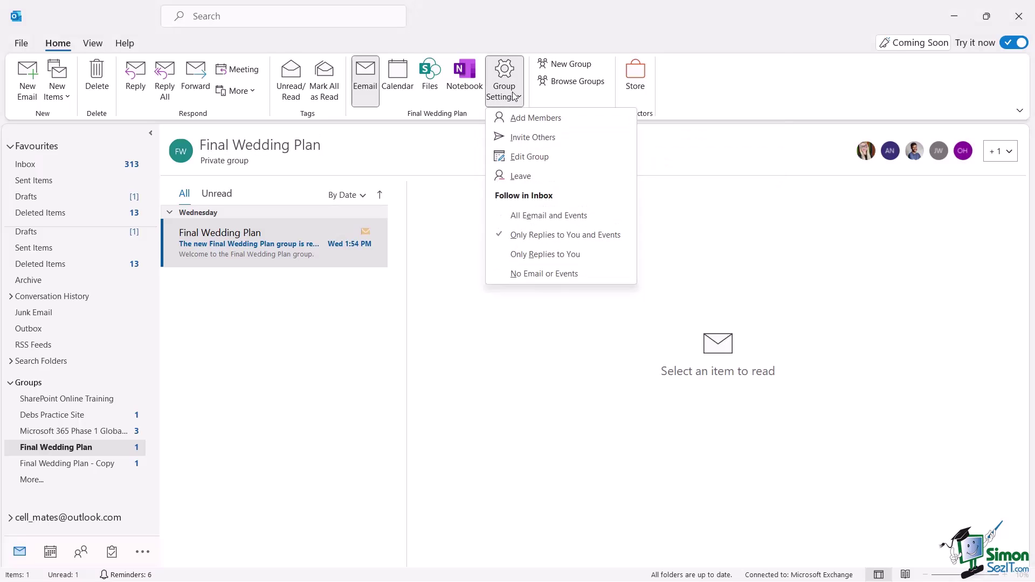
- Add the copied outside e-mail address as a Guest member of Final Wedding Plan and confirm
{"action": "left_click", "coordinate": [549, 119]}
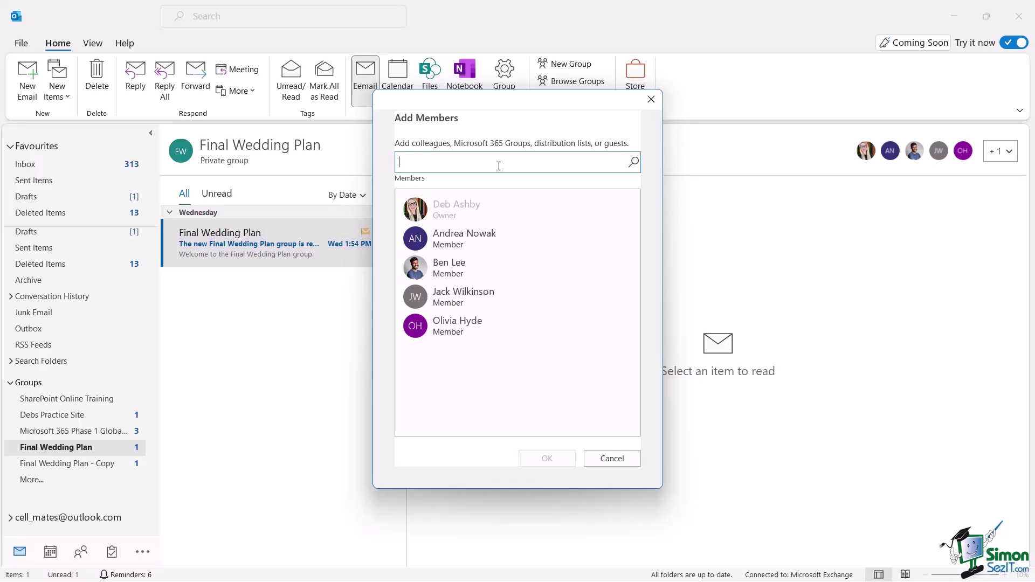
{"action": "key", "text": "ctrl+v"}
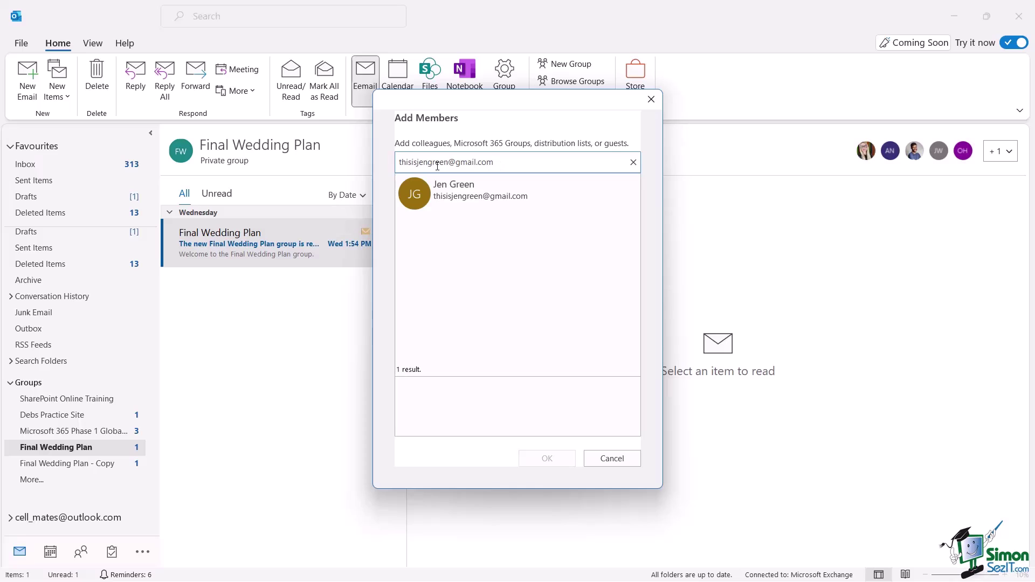
{"action": "left_click", "coordinate": [478, 193]}
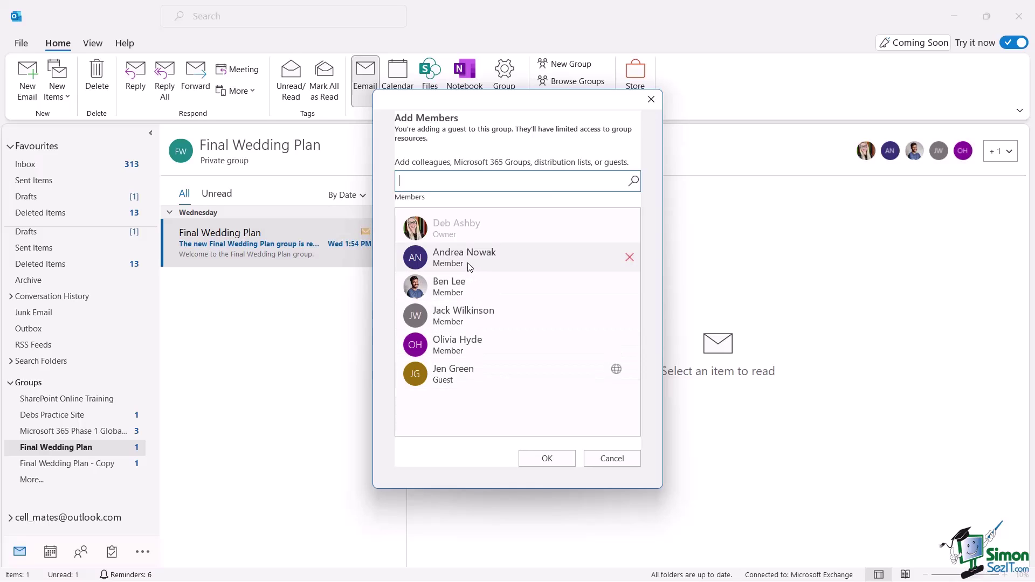
{"action": "left_click", "coordinate": [540, 463]}
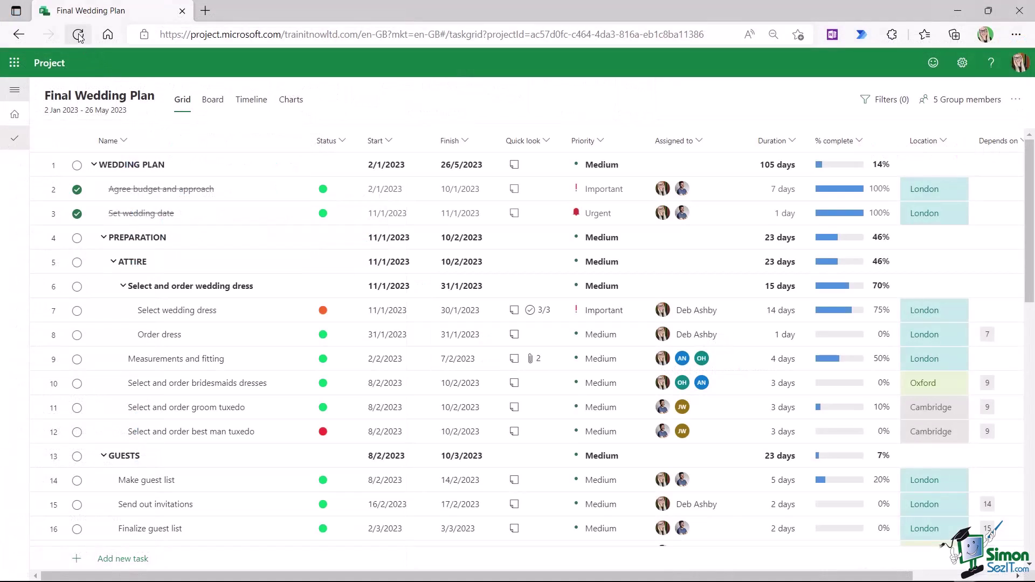
- Reload the plan and check the 6 group members list, which includes the new guest
{"action": "left_click", "coordinate": [78, 36]}
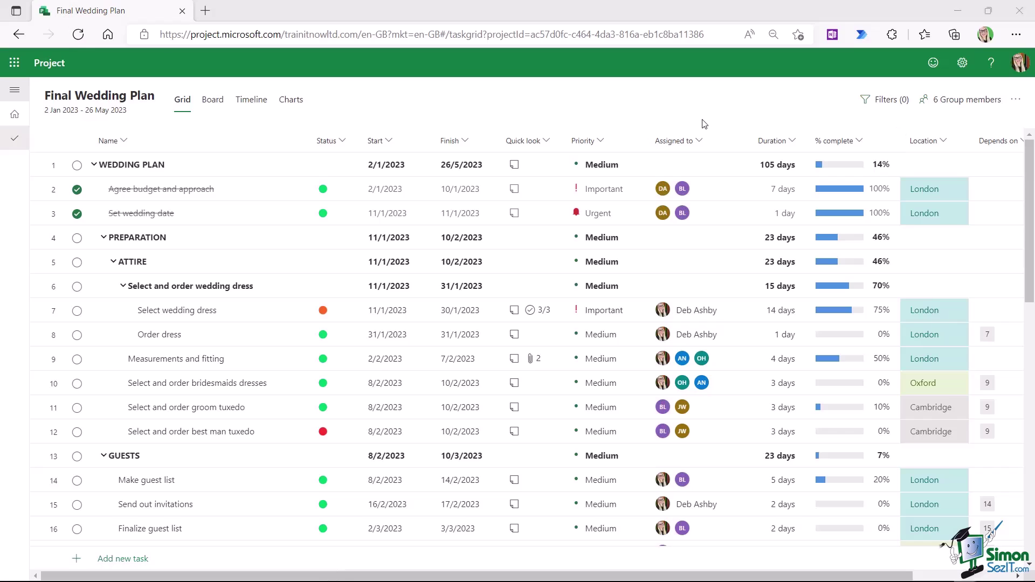
{"action": "left_click", "coordinate": [948, 102]}
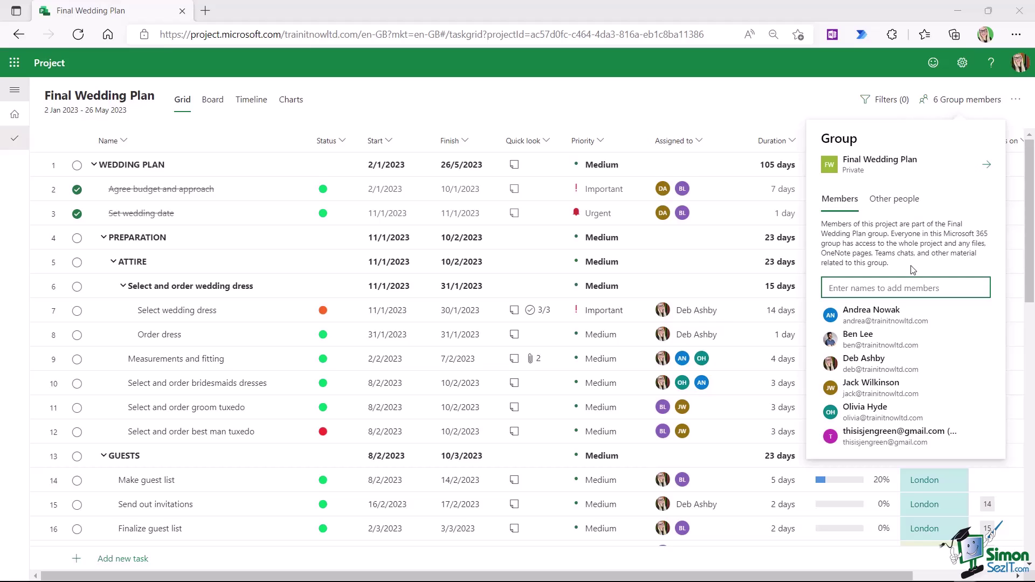
{"action": "left_click", "coordinate": [728, 108]}
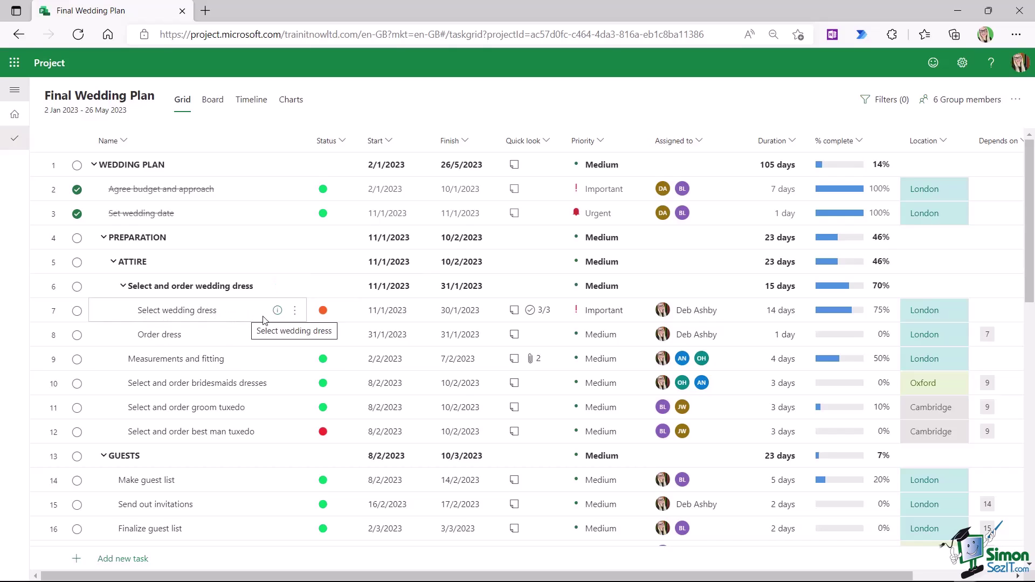
- Copy the Select wedding dress task link, then launch Teams from the app launcher
{"action": "left_click", "coordinate": [295, 313]}
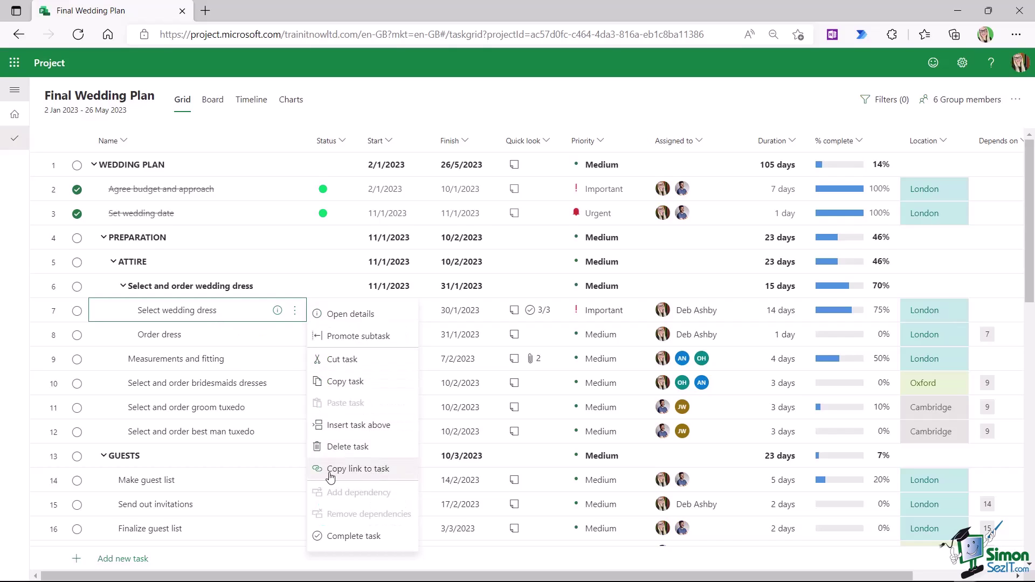
{"action": "left_click", "coordinate": [382, 469]}
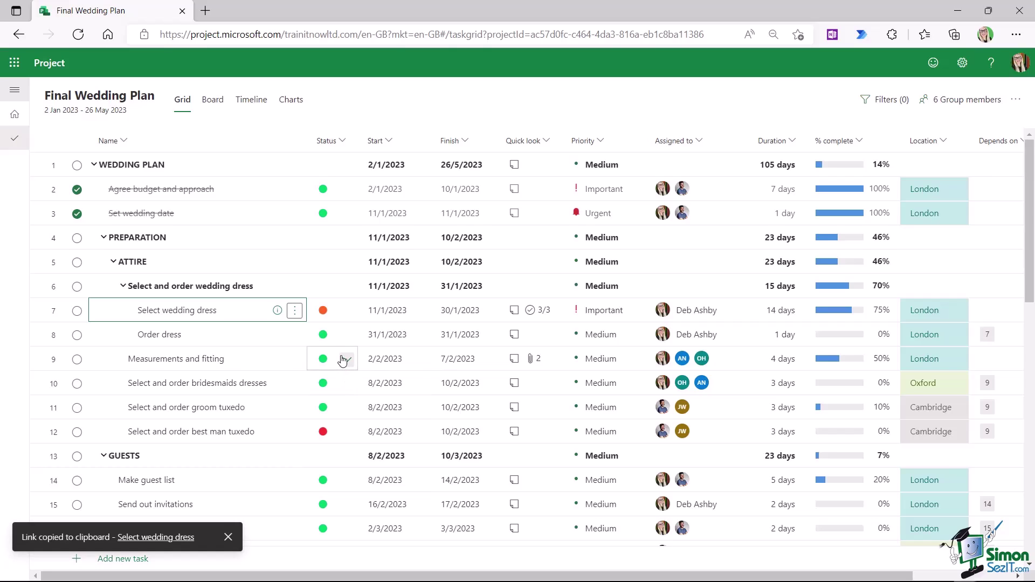
{"action": "left_click", "coordinate": [16, 67]}
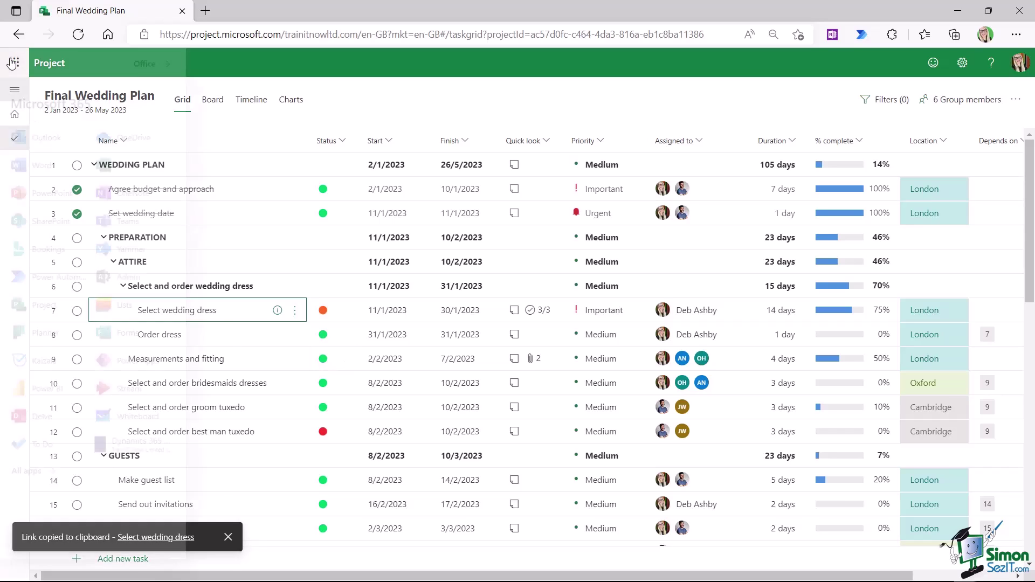
{"action": "left_click", "coordinate": [124, 235]}
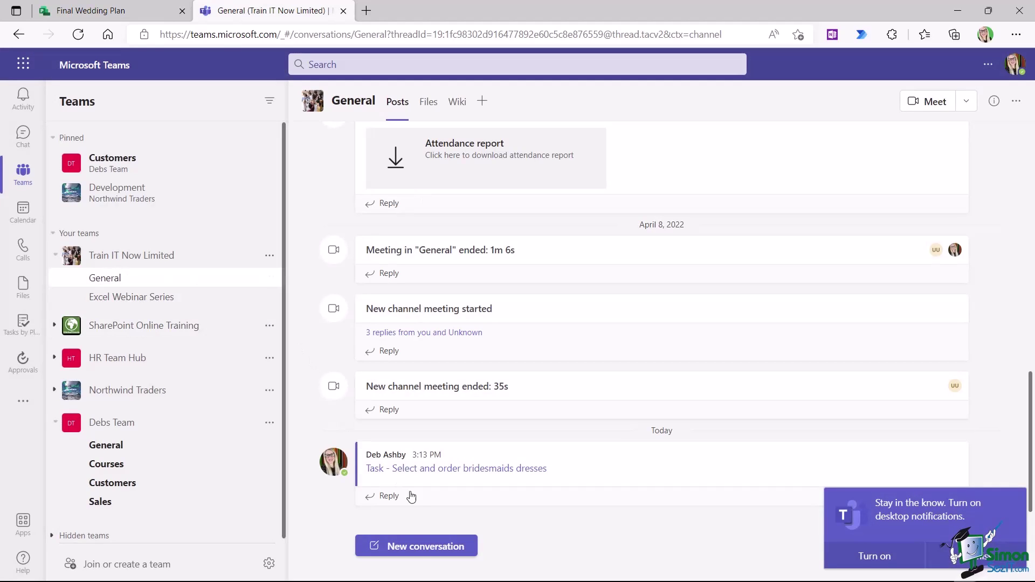
- Post the Select wedding dress task link as a new General channel conversation and open it
{"action": "left_click", "coordinate": [422, 547]}
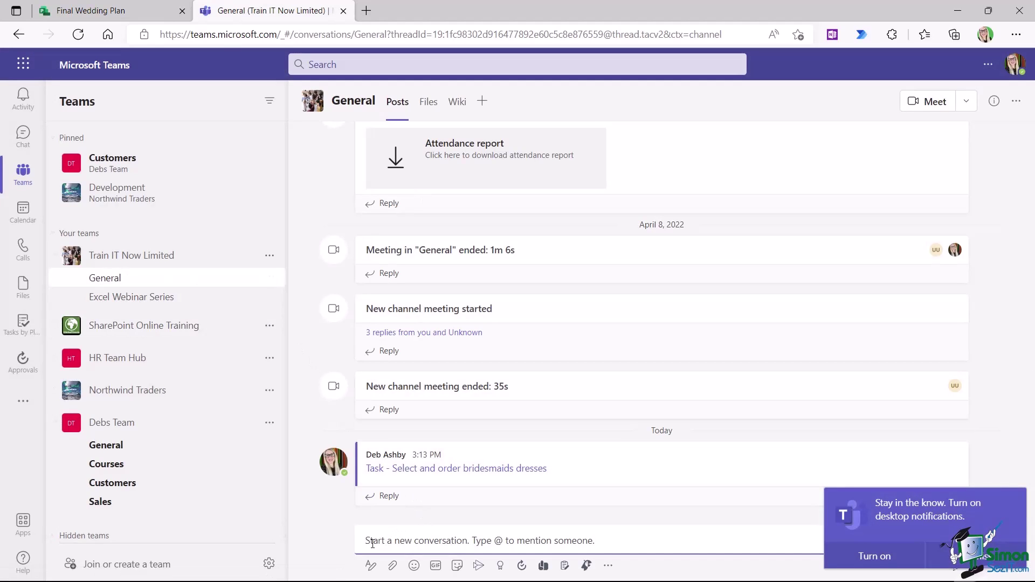
{"action": "key", "text": "ctrl+v"}
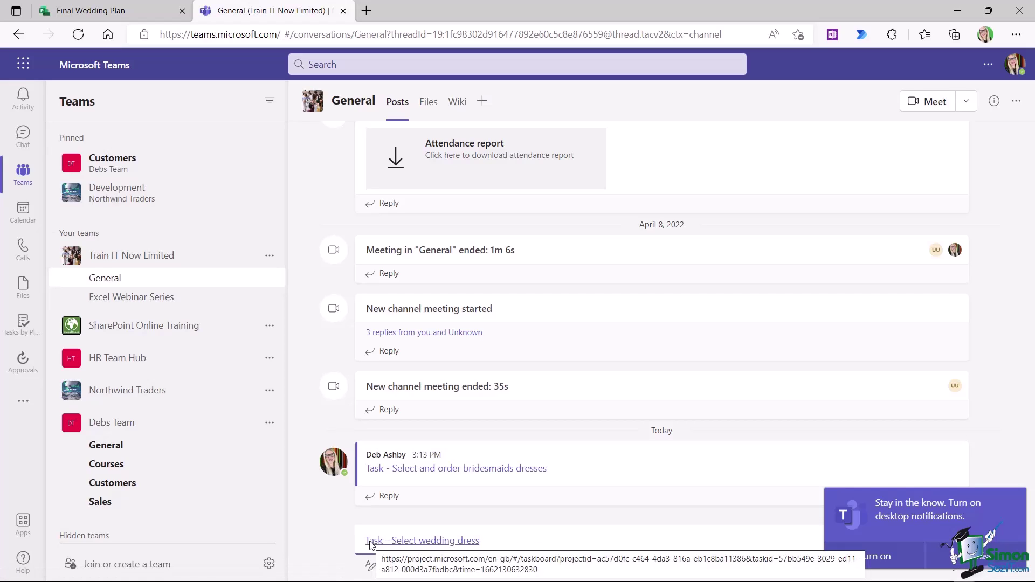
{"action": "key", "text": "Return"}
{"action": "left_click", "coordinate": [420, 516]}
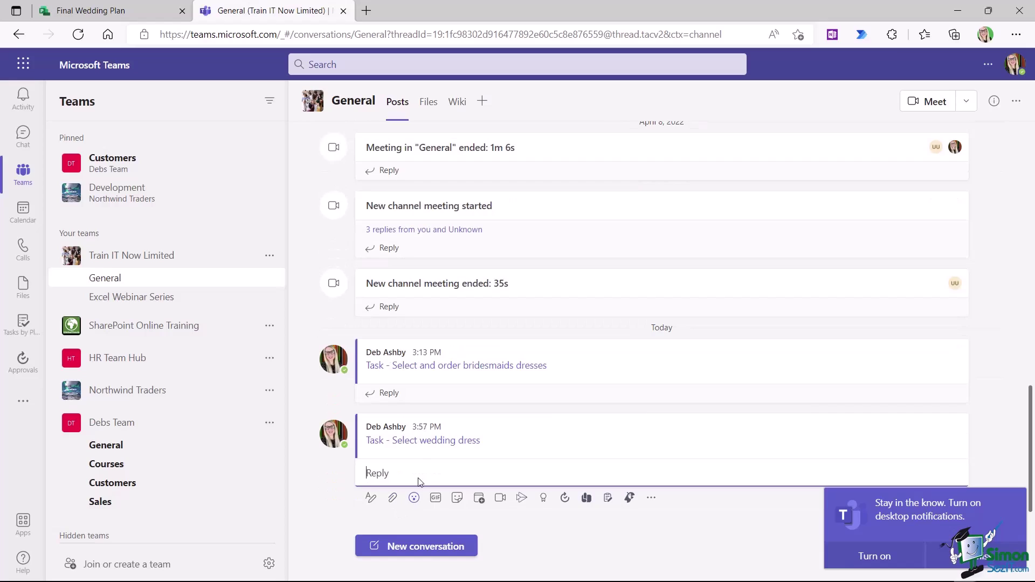
{"action": "left_click", "coordinate": [409, 447]}
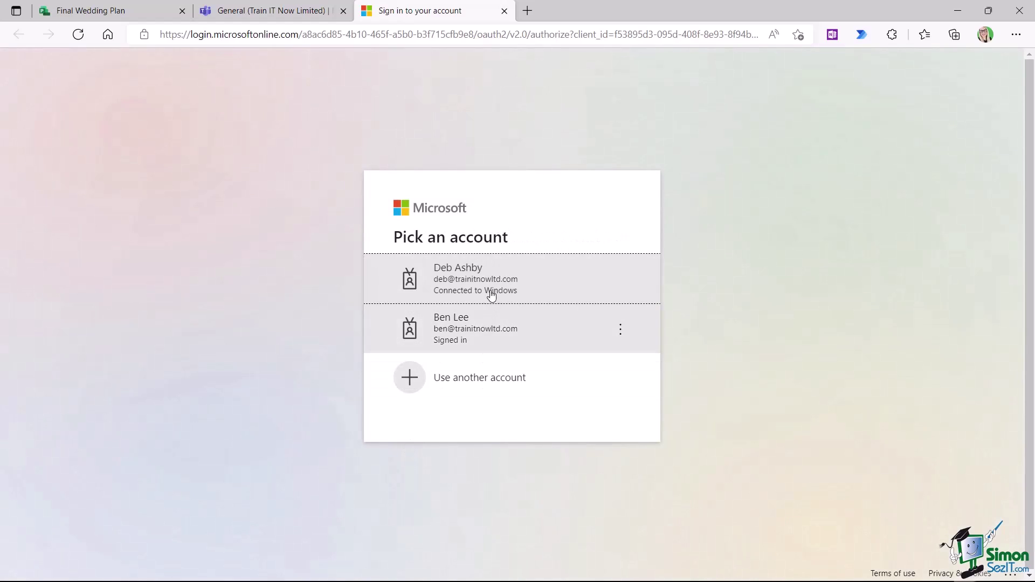
- Sign in with the work account, review Select wedding dress details, then return to Grid view
{"action": "left_click", "coordinate": [489, 290]}
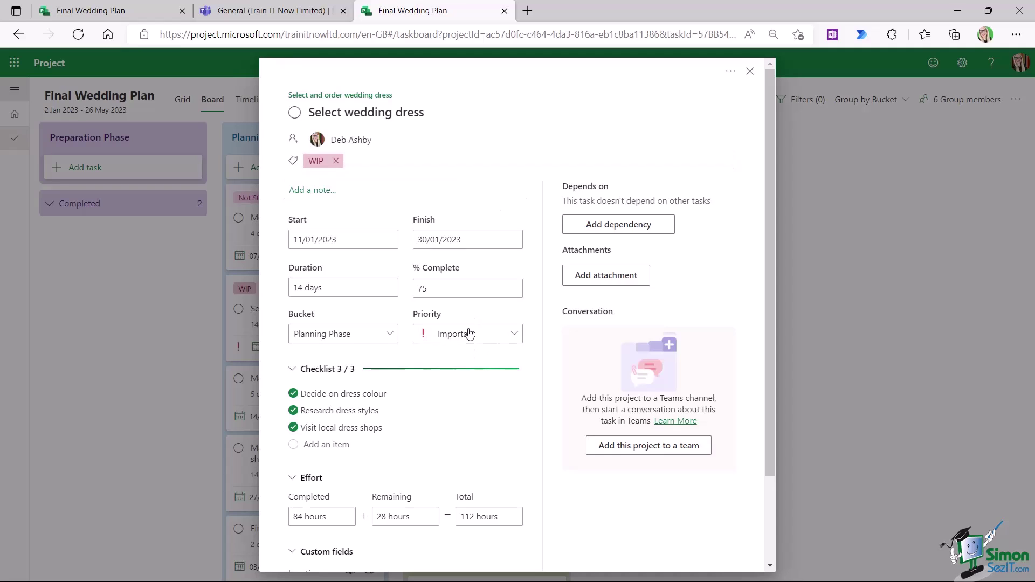
{"action": "scroll", "coordinate": [458, 205], "scroll_direction": "down", "scroll_amount": 2}
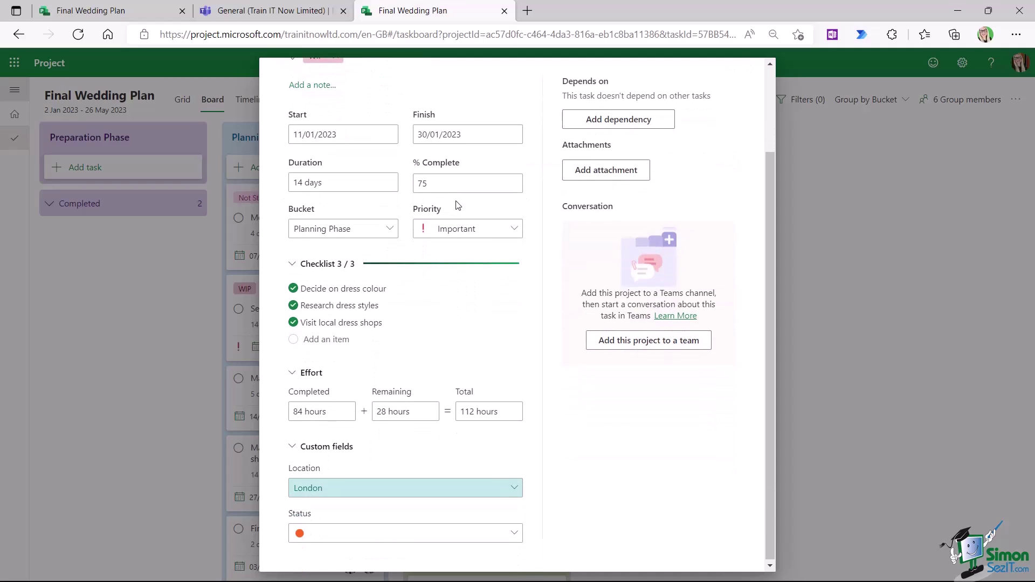
{"action": "scroll", "coordinate": [526, 209], "scroll_direction": "up", "scroll_amount": 2}
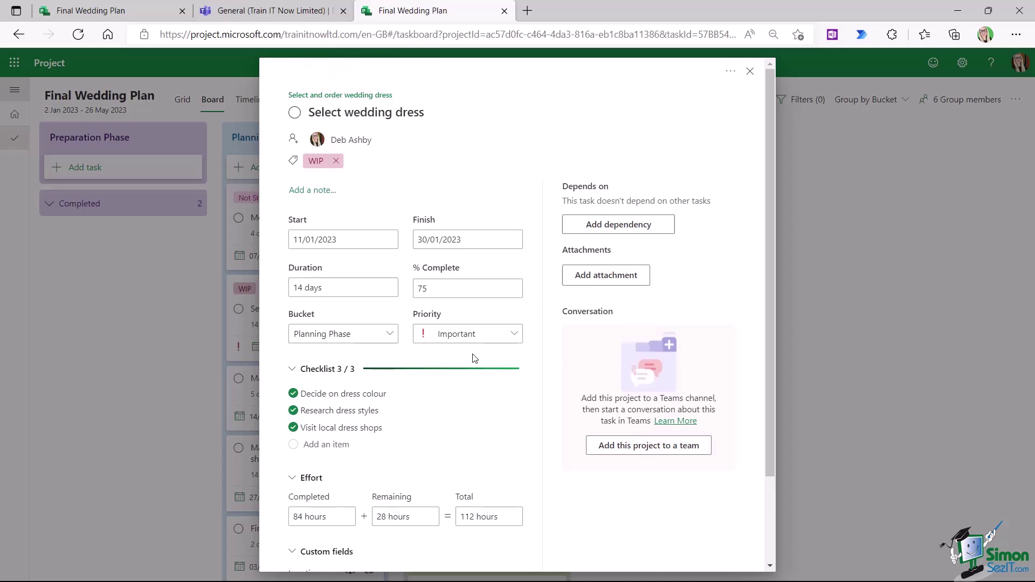
{"action": "left_click", "coordinate": [750, 71]}
{"action": "left_click", "coordinate": [183, 100]}
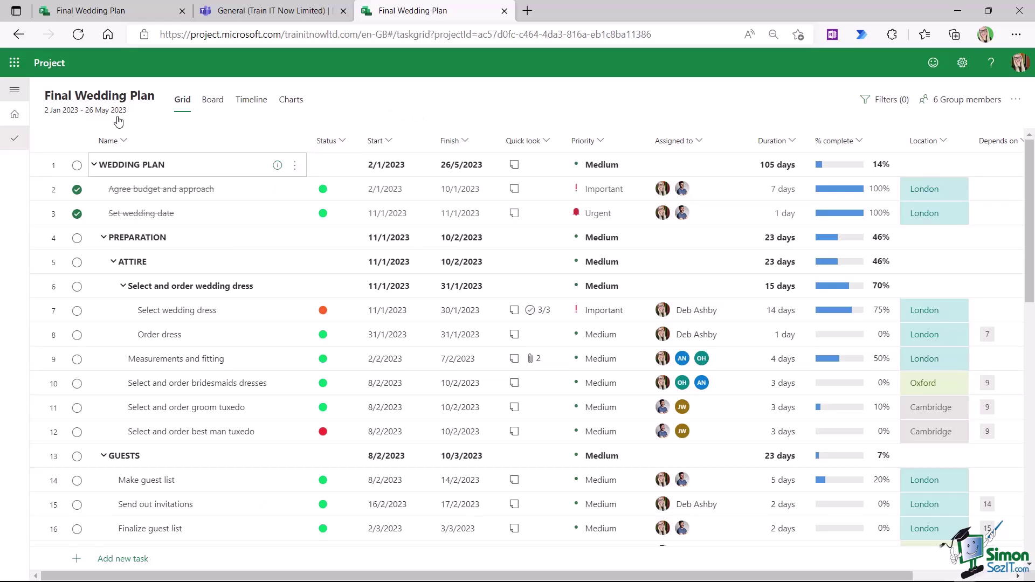
- Copy the Final Wedding Plan project link from Project home and switch to the Teams tab
{"action": "left_click", "coordinate": [15, 114]}
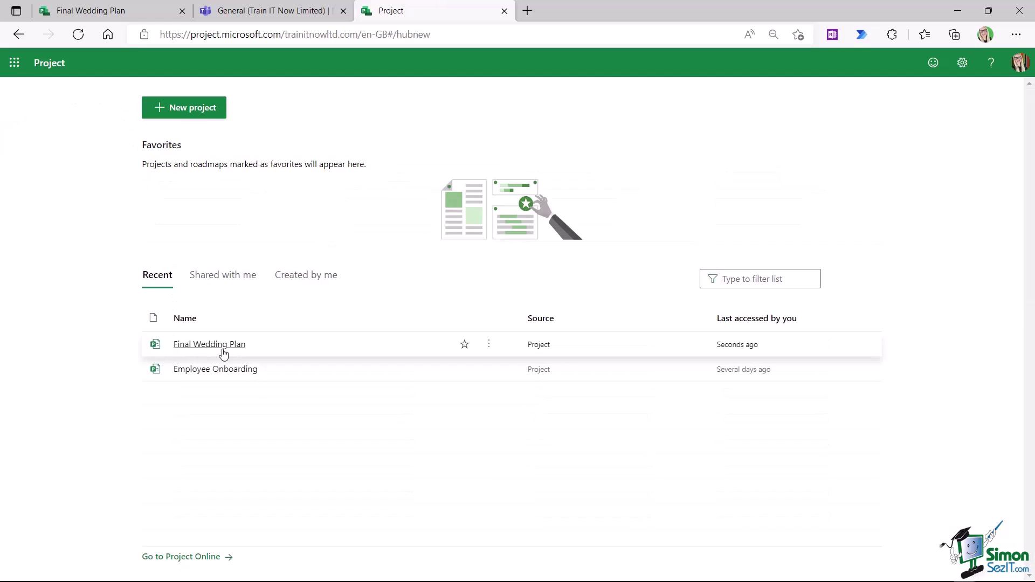
{"action": "left_click", "coordinate": [491, 347]}
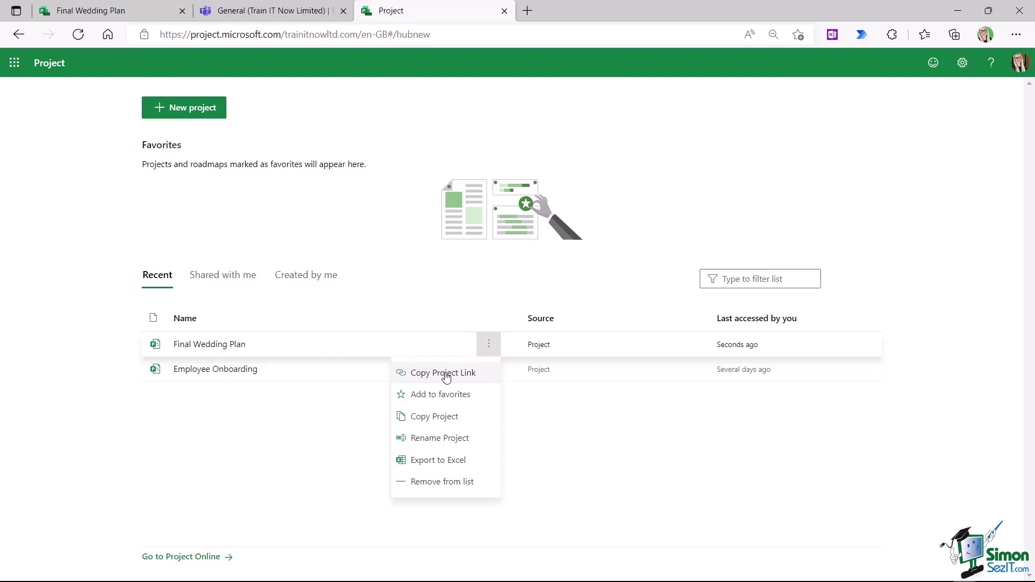
{"action": "left_click", "coordinate": [446, 376]}
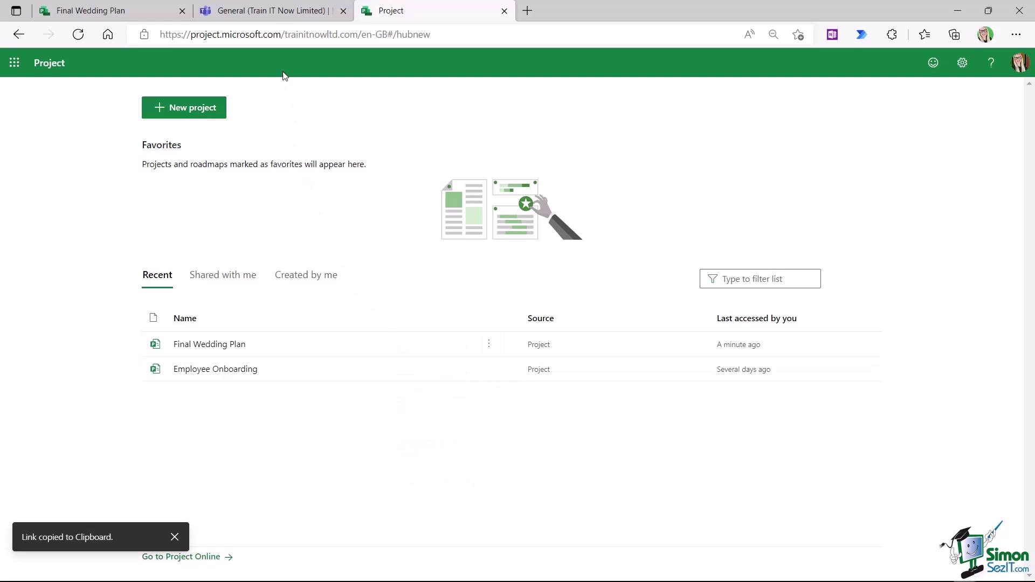
{"action": "left_click", "coordinate": [271, 11]}
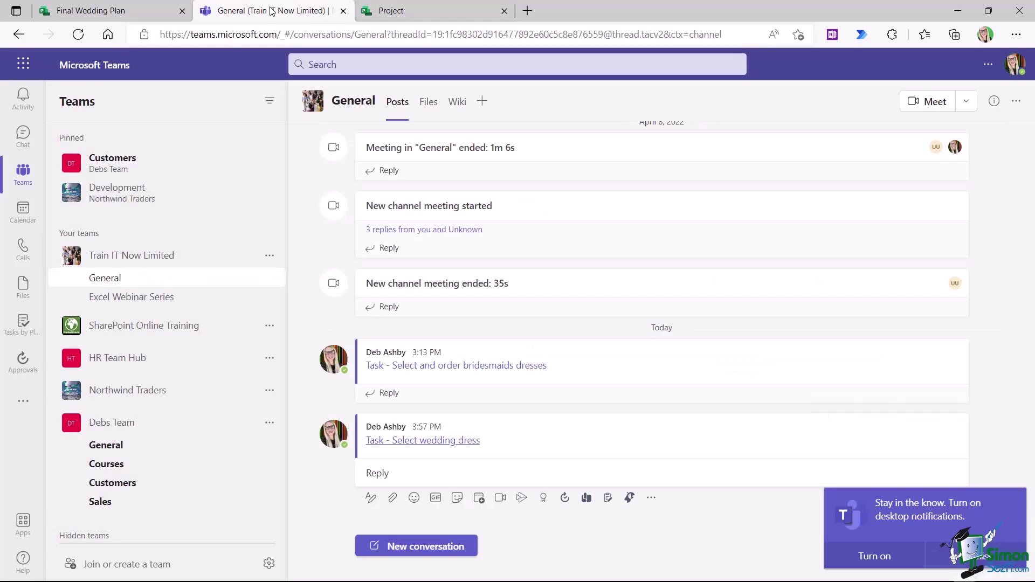
- Post the 'Project - Final Wedding Plan' link in General and open it in a new tab
{"action": "left_click", "coordinate": [416, 546]}
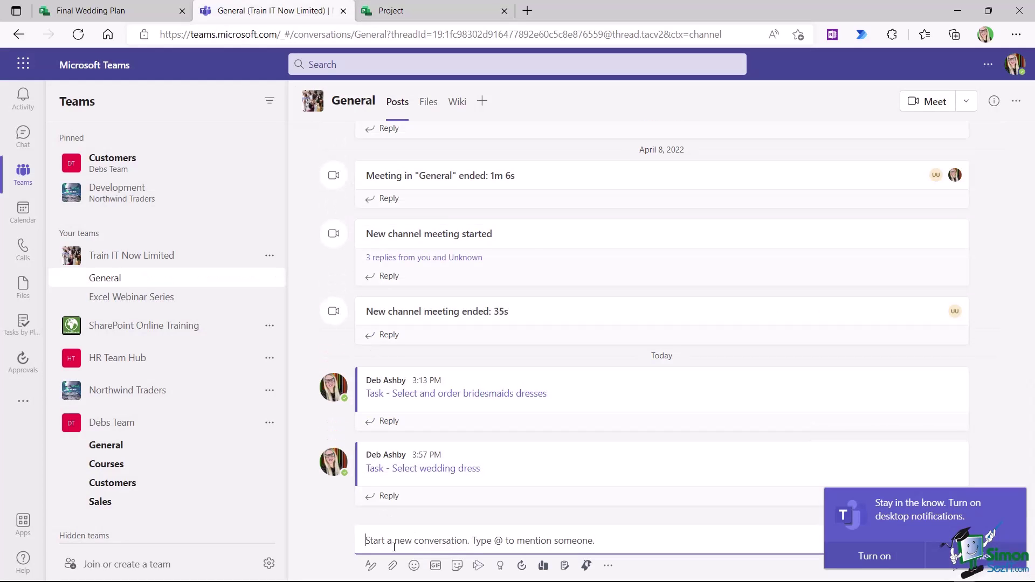
{"action": "key", "text": "ctrl+v"}
{"action": "key", "text": "Return"}
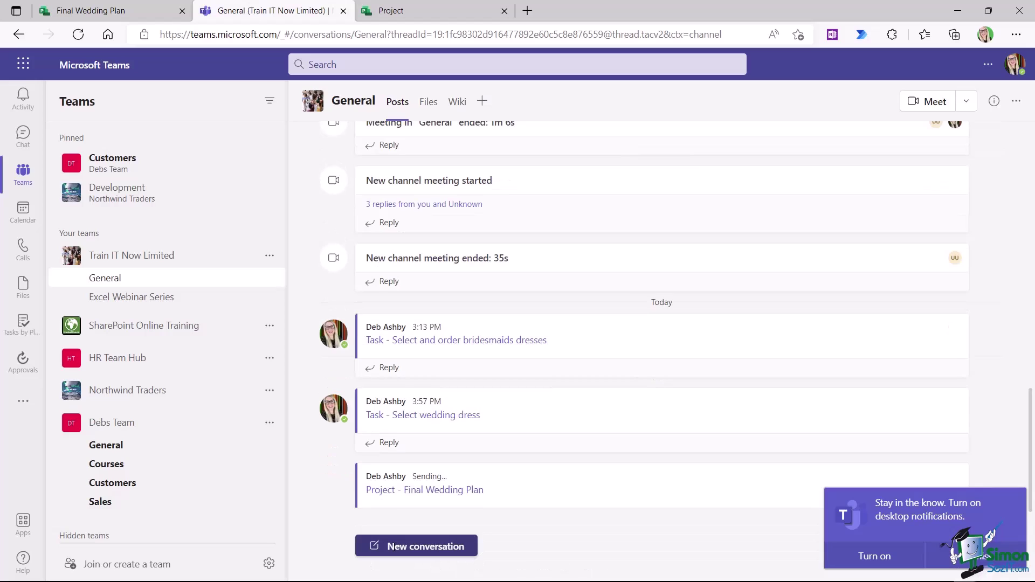
{"action": "left_click", "coordinate": [384, 507]}
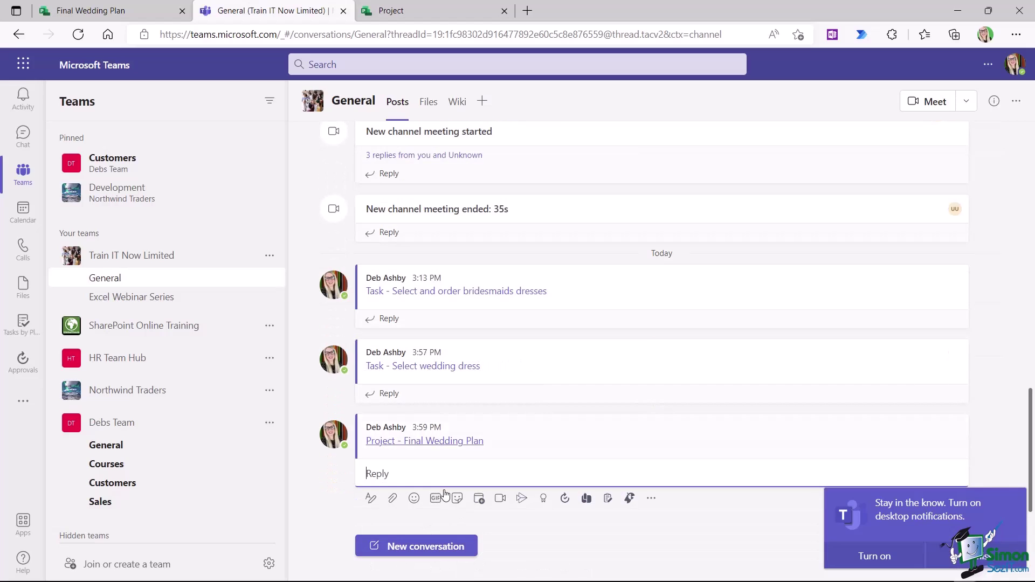
{"action": "left_click", "coordinate": [409, 442]}
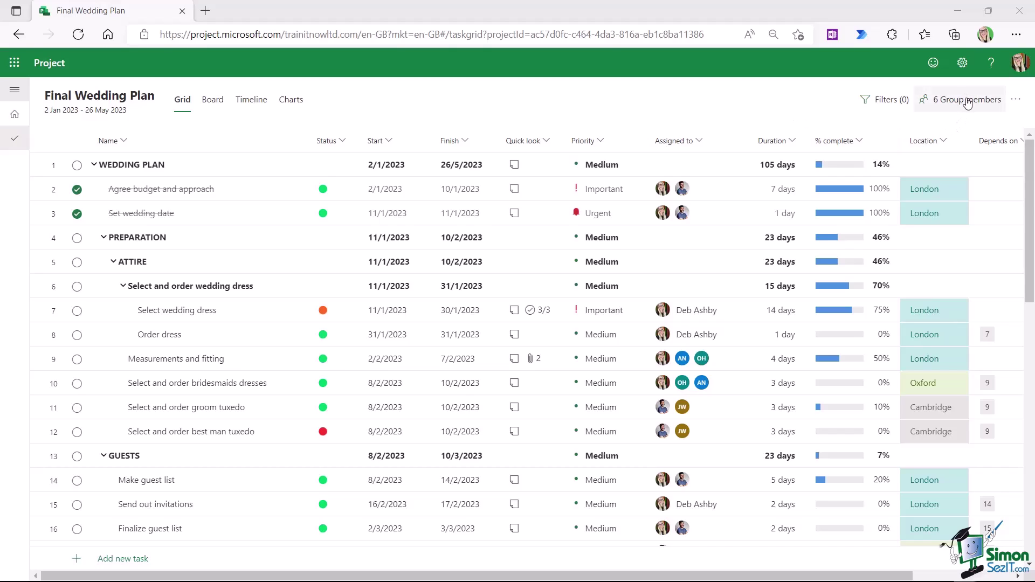
{"action": "left_click", "coordinate": [984, 102]}
{"action": "left_click", "coordinate": [807, 104]}
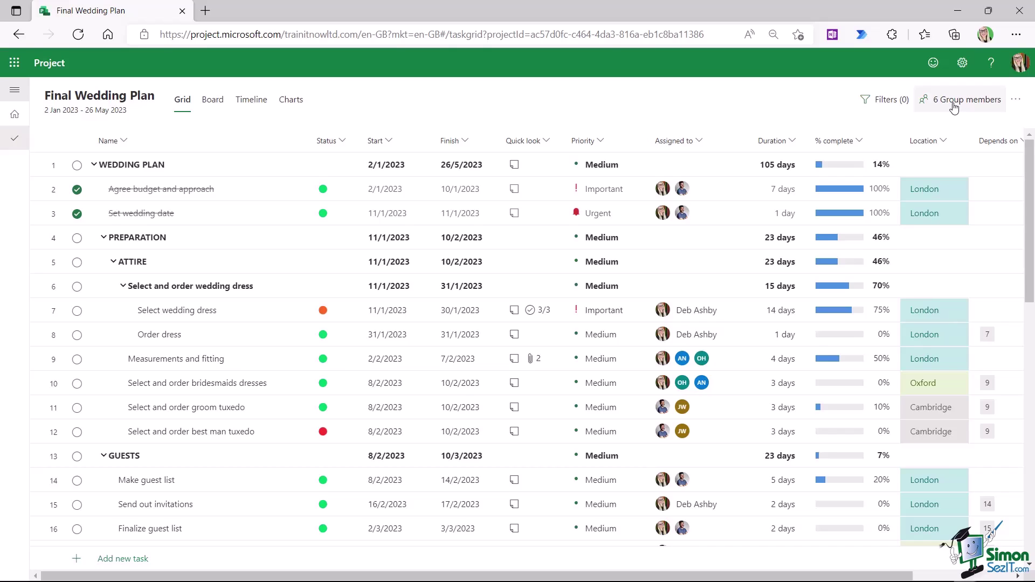
- Launch Teams from the app launcher in a new tab and bring up the Create a team dialog
{"action": "left_click", "coordinate": [14, 64]}
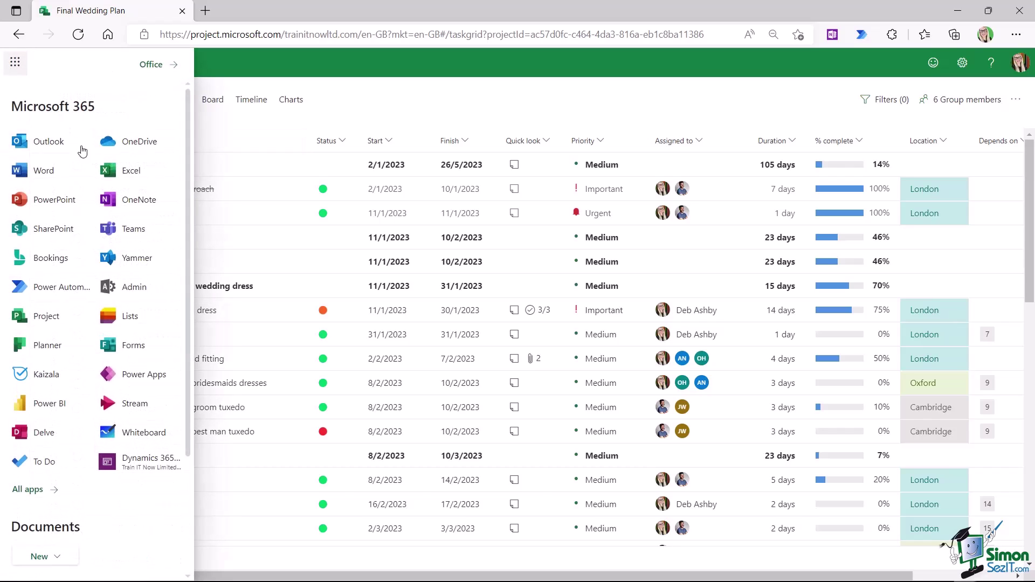
{"action": "left_click", "coordinate": [130, 231]}
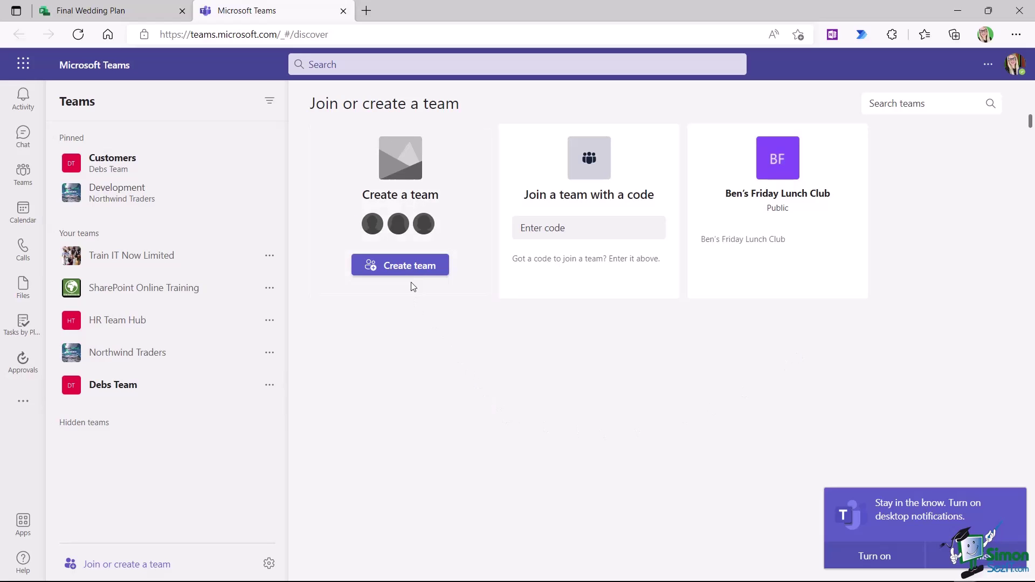
{"action": "left_click", "coordinate": [405, 268]}
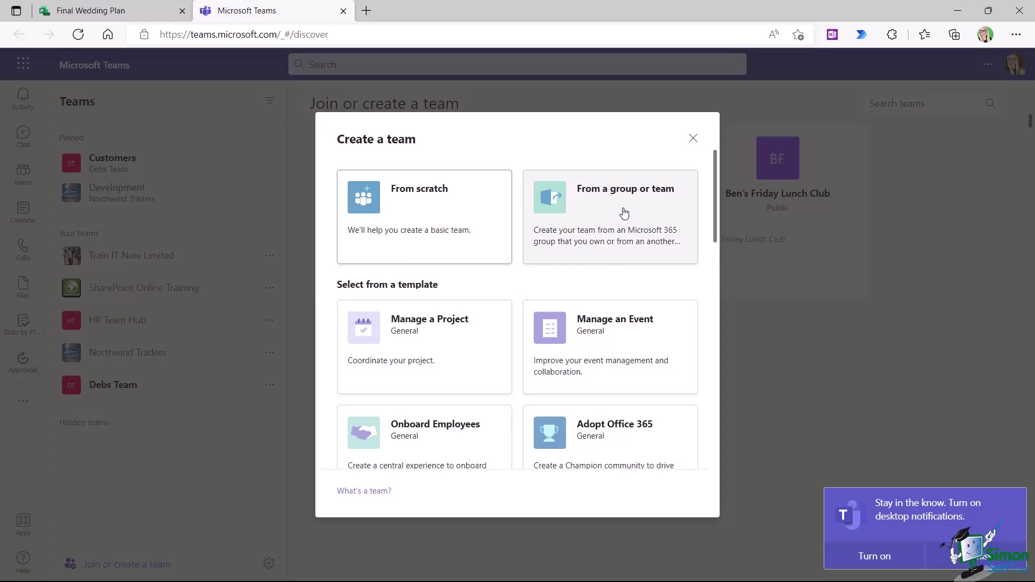
- Build a team from the existing Final Wedding Plan Microsoft 365 group using 'From a group or team'
{"action": "left_click", "coordinate": [624, 213]}
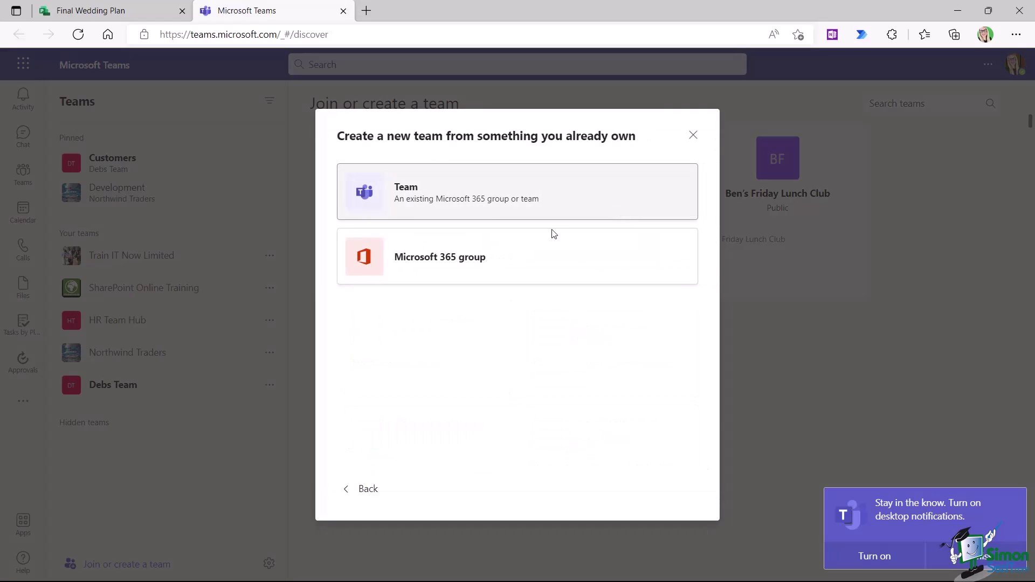
{"action": "left_click", "coordinate": [477, 266]}
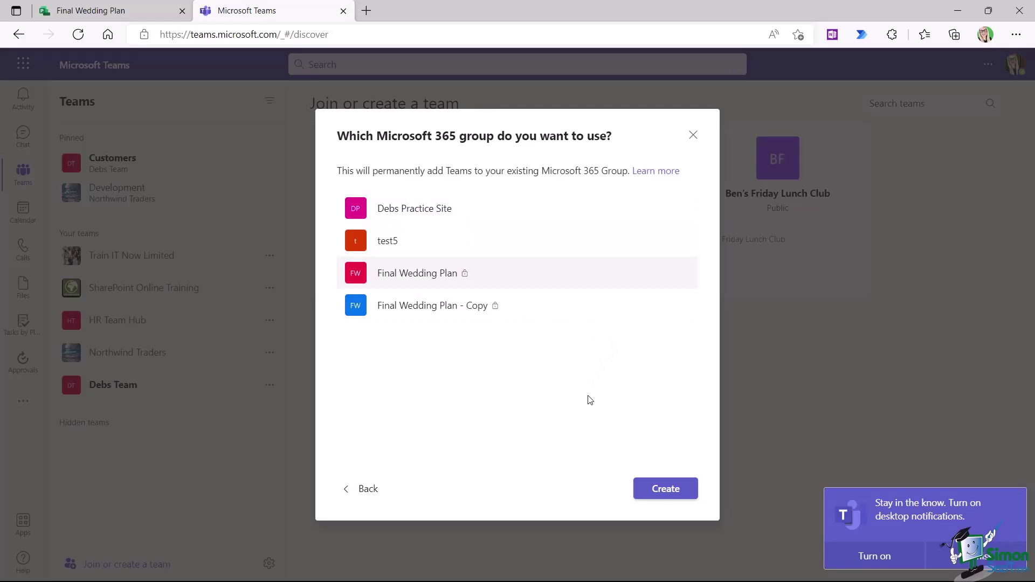
{"action": "left_click", "coordinate": [661, 492]}
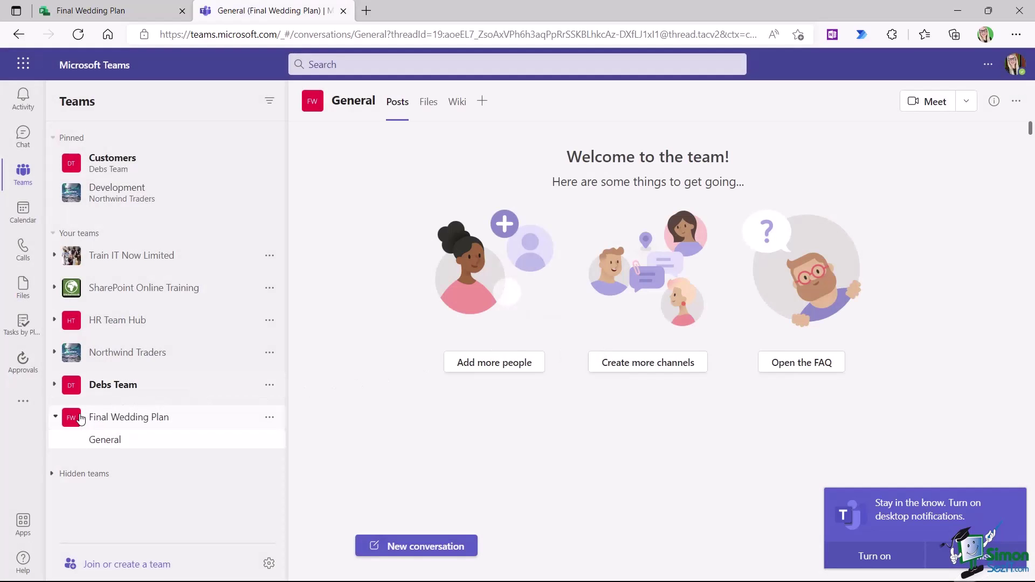
- Toggle the Final Wedding Plan team's channel list, then begin adding a tab to General
{"action": "left_click", "coordinate": [127, 426]}
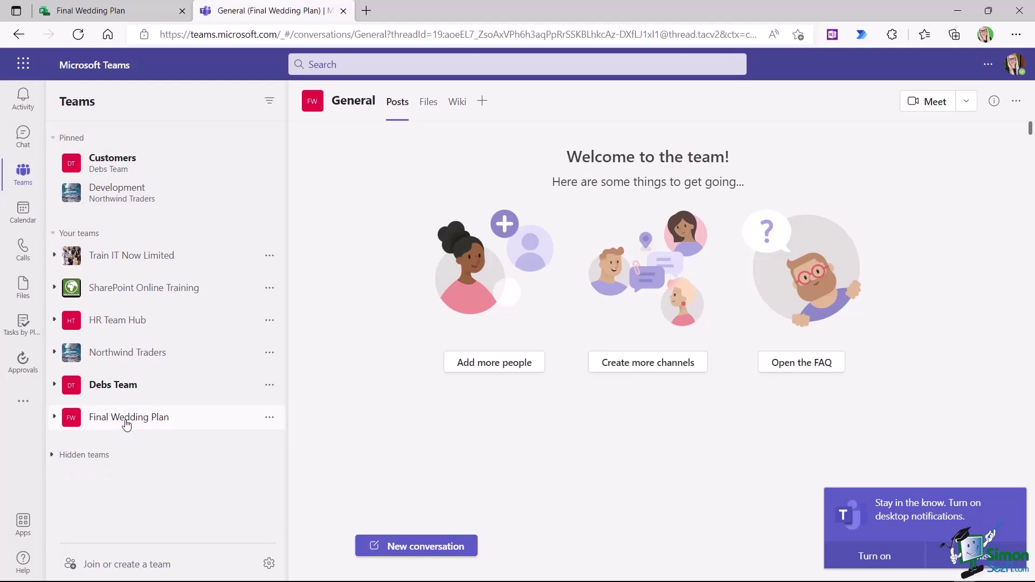
{"action": "left_click", "coordinate": [187, 427]}
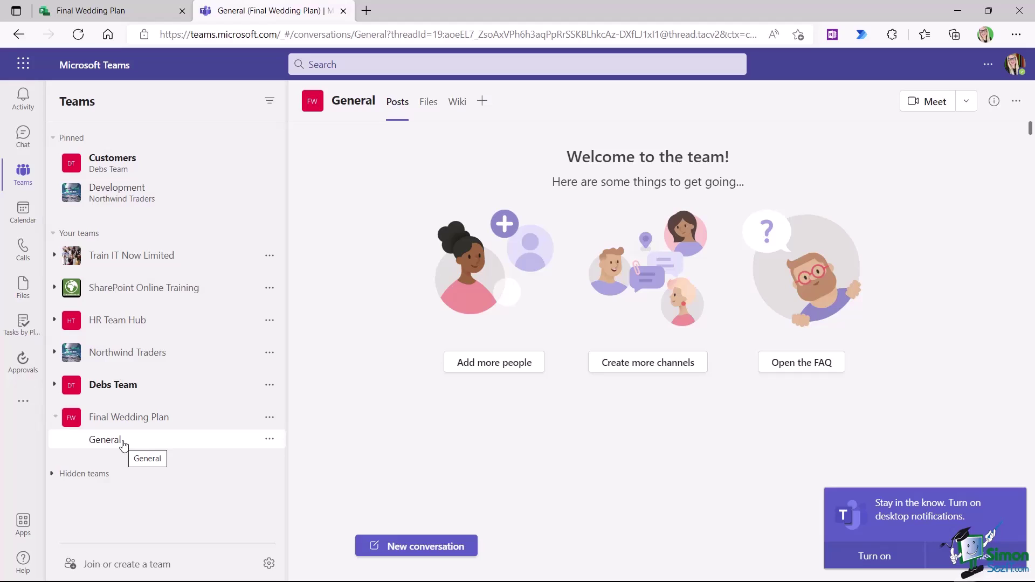
{"action": "left_click", "coordinate": [253, 418]}
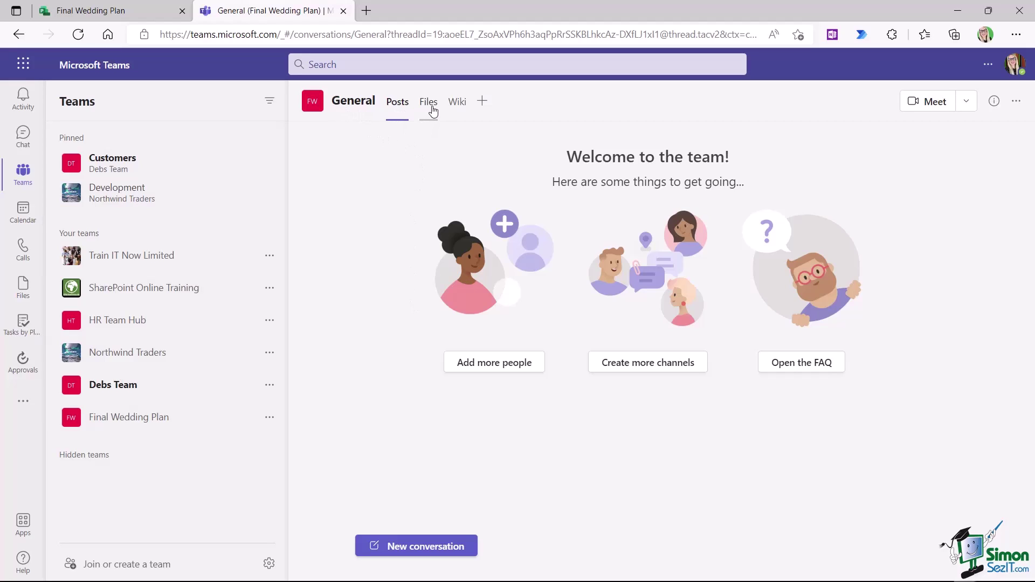
{"action": "left_click", "coordinate": [483, 102]}
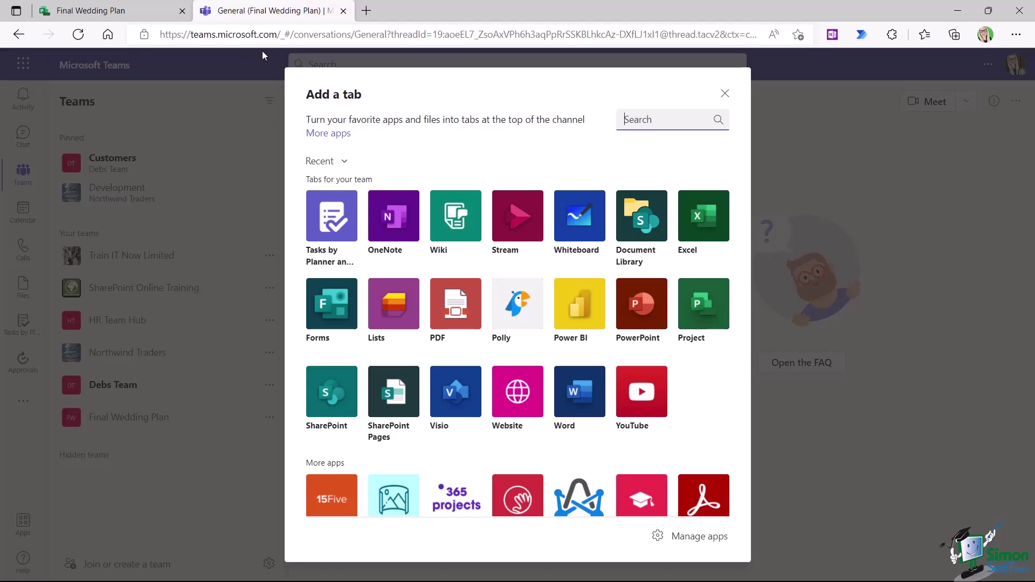
- Copy the Final Wedding Plan project's web address from the browser address bar
{"action": "left_click", "coordinate": [130, 13]}
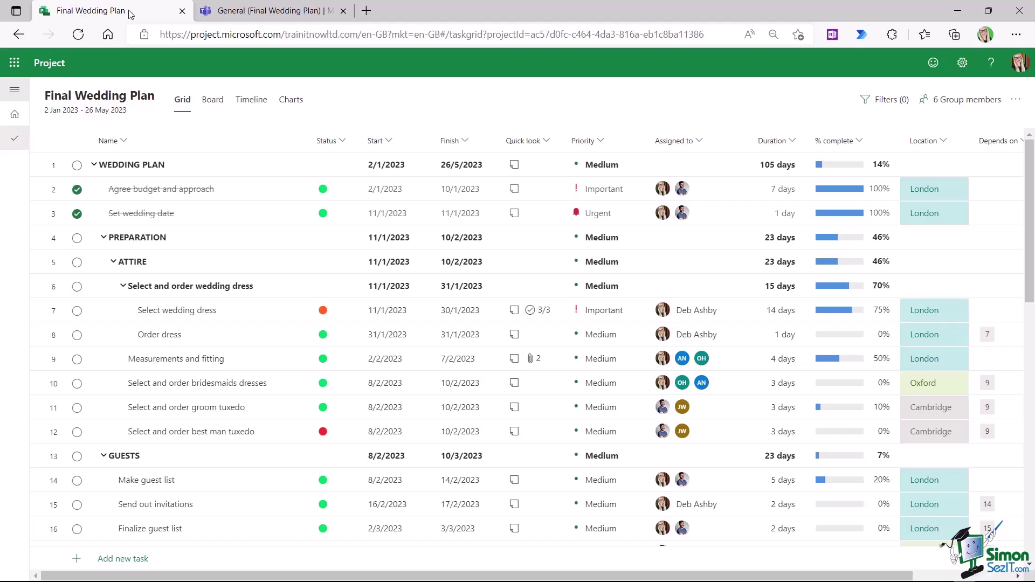
{"action": "left_click", "coordinate": [223, 33]}
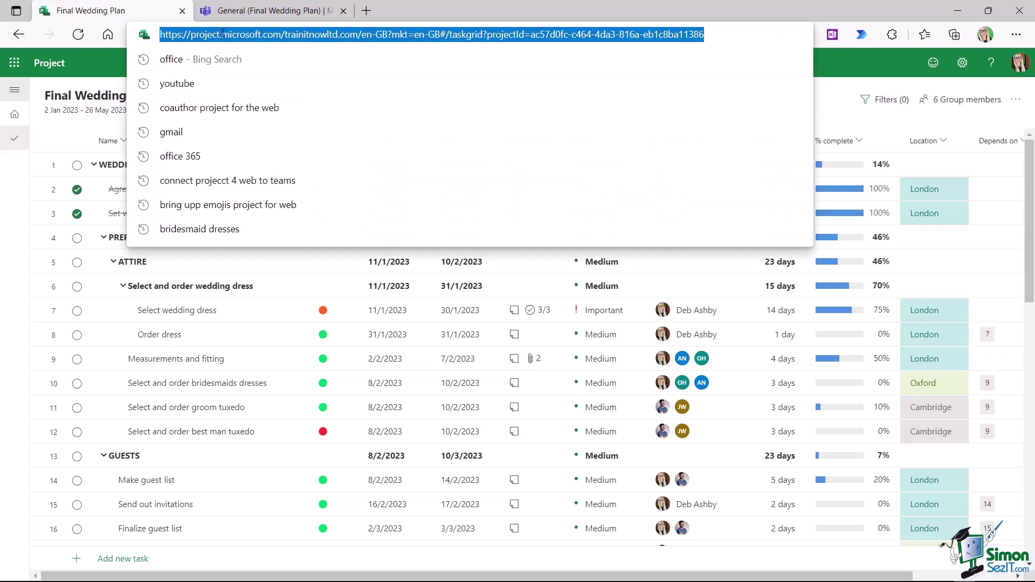
{"action": "key", "text": "ctrl+c"}
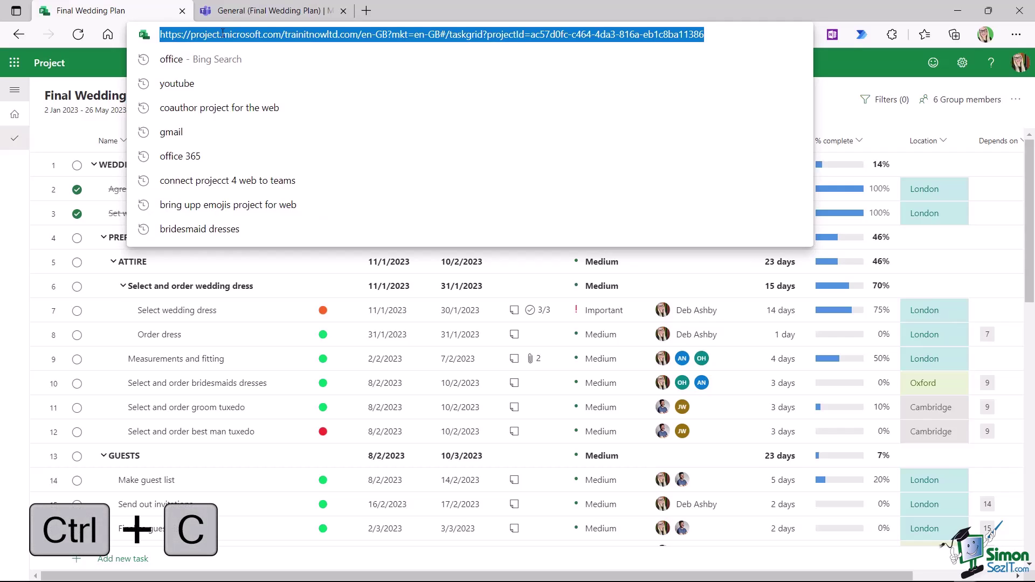
- Add a Website tab named 'Project Plan' with the pasted project URL, save it and sign in
{"action": "left_click", "coordinate": [284, 11]}
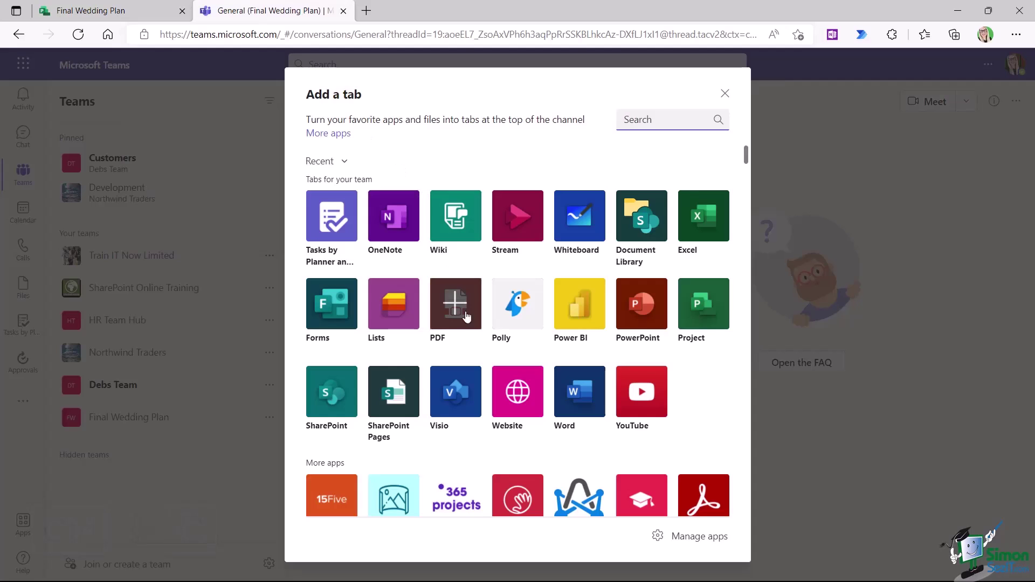
{"action": "left_click", "coordinate": [520, 398]}
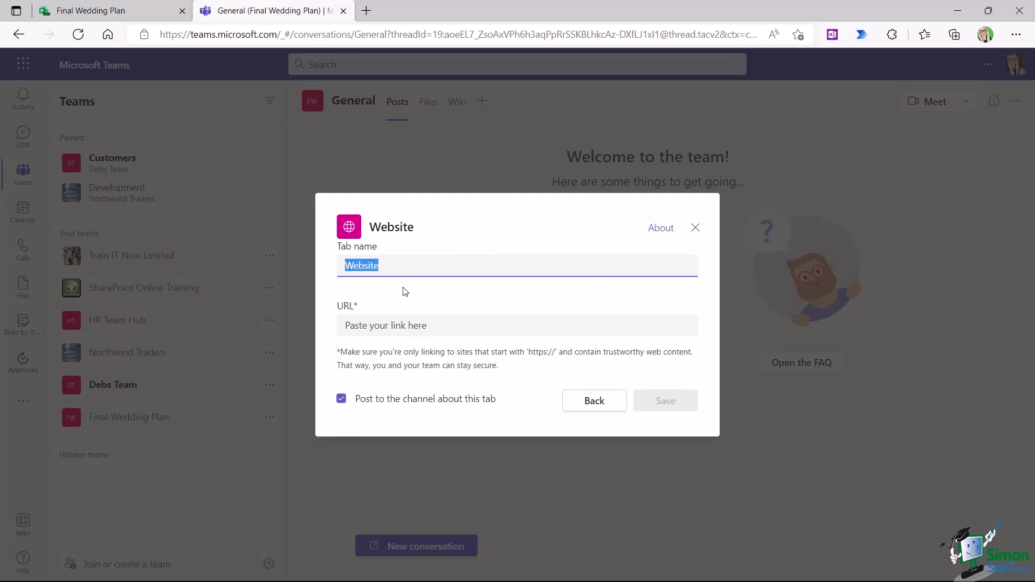
{"action": "type", "text": "Project Plan"}
{"action": "left_click", "coordinate": [351, 326]}
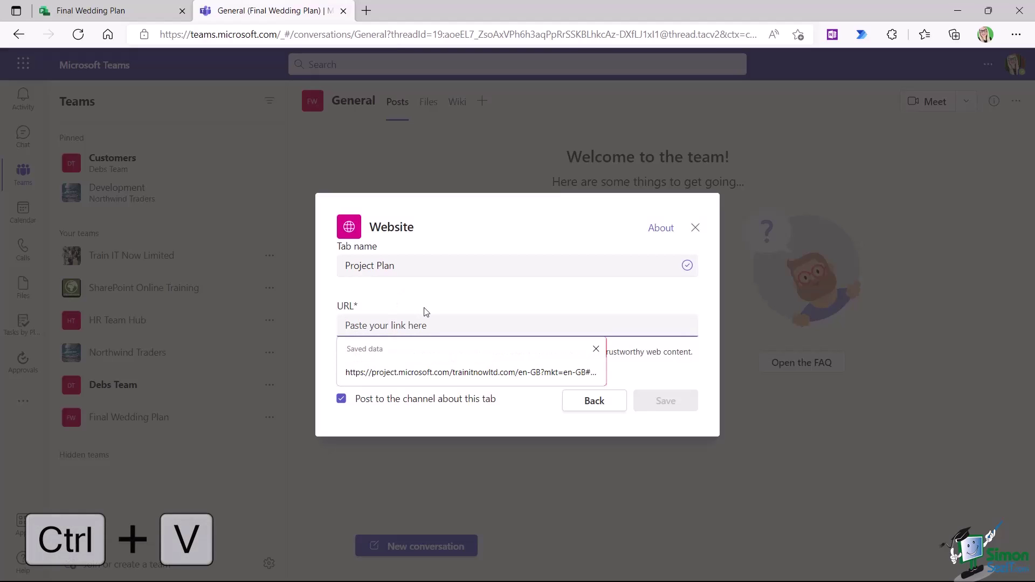
{"action": "key", "text": "ctrl+v"}
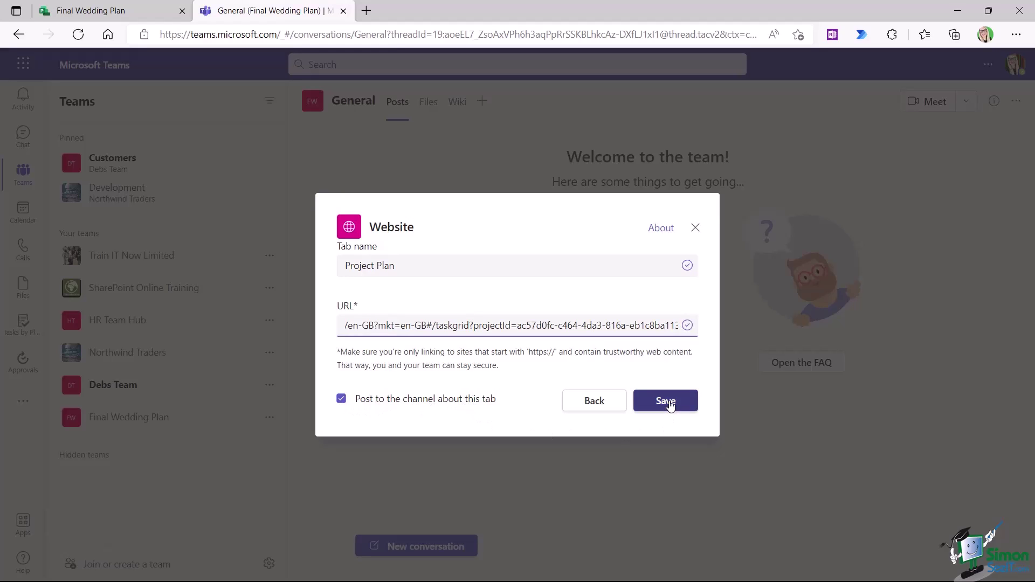
{"action": "left_click", "coordinate": [668, 404]}
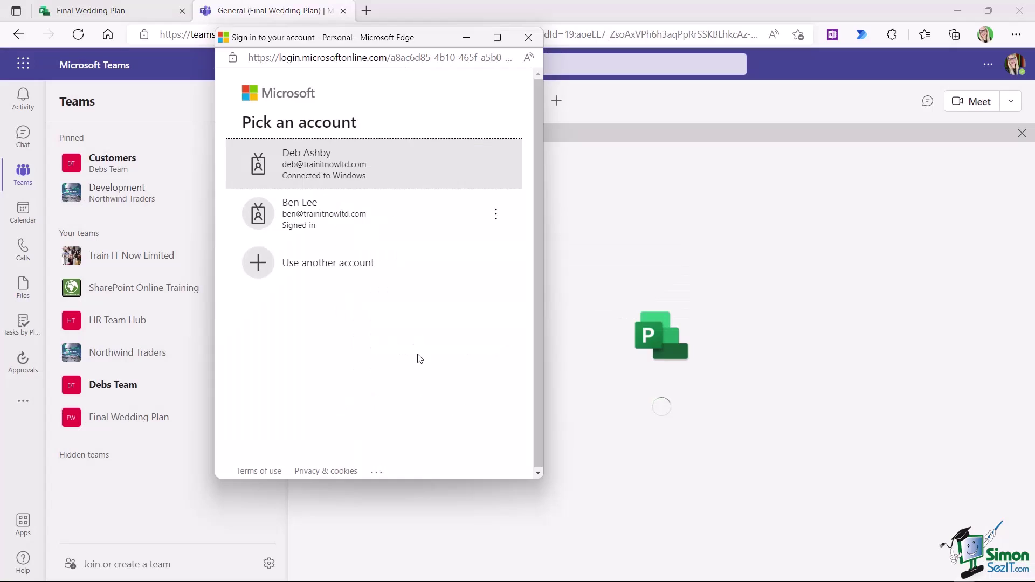
{"action": "left_click", "coordinate": [335, 162]}
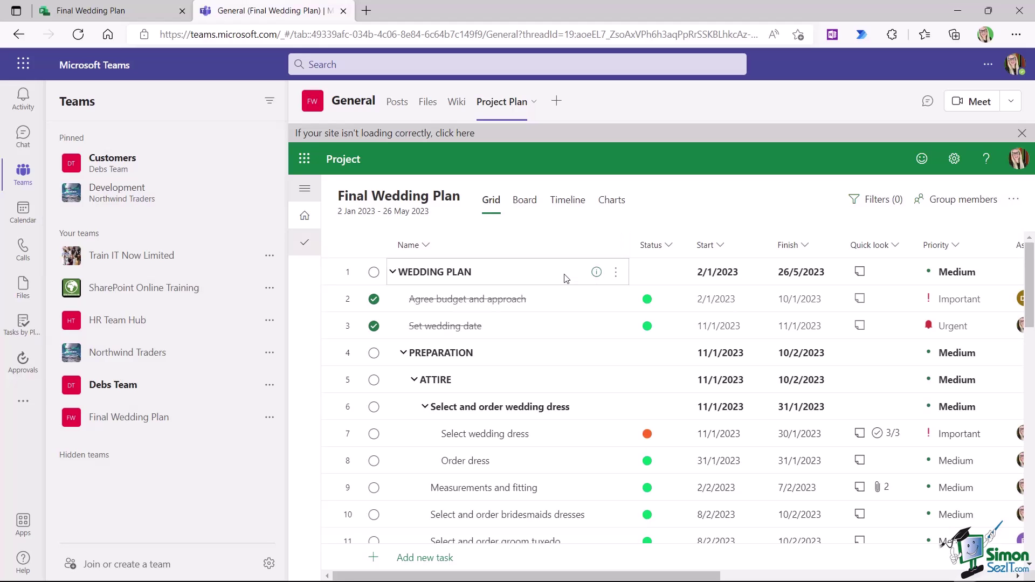
{"action": "scroll", "coordinate": [565, 277], "scroll_direction": "down", "scroll_amount": 4}
{"action": "scroll", "coordinate": [565, 277], "scroll_direction": "up", "scroll_amount": 4}
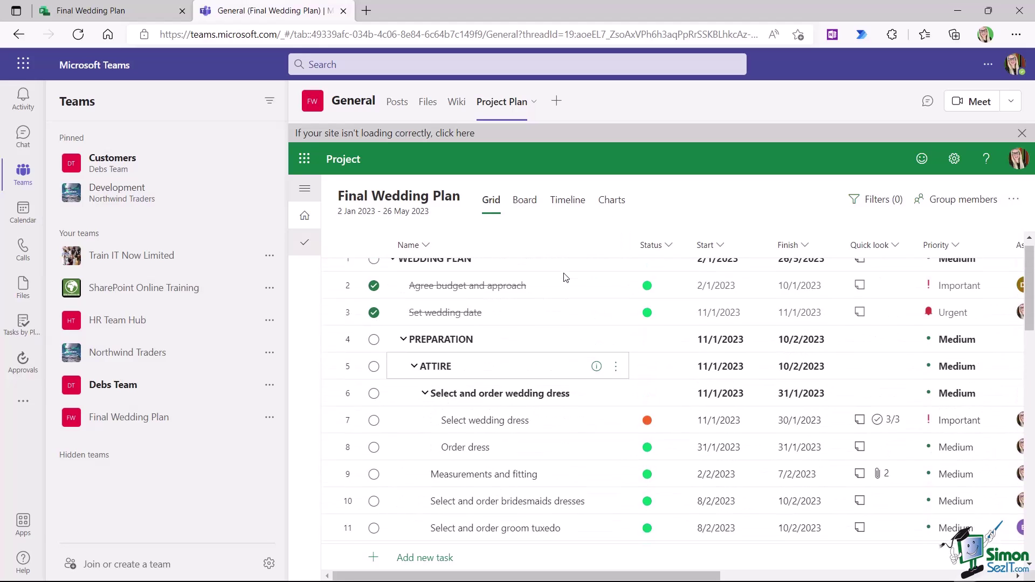
- Switch between the General channel's Posts and the new Project Plan tab to check both
{"action": "left_click", "coordinate": [407, 105]}
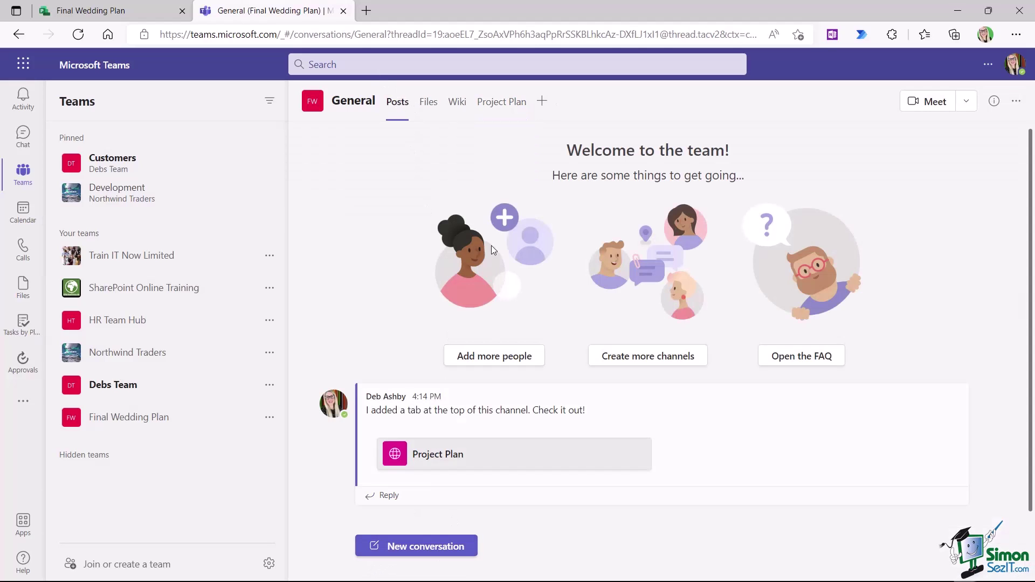
{"action": "left_click", "coordinate": [498, 105]}
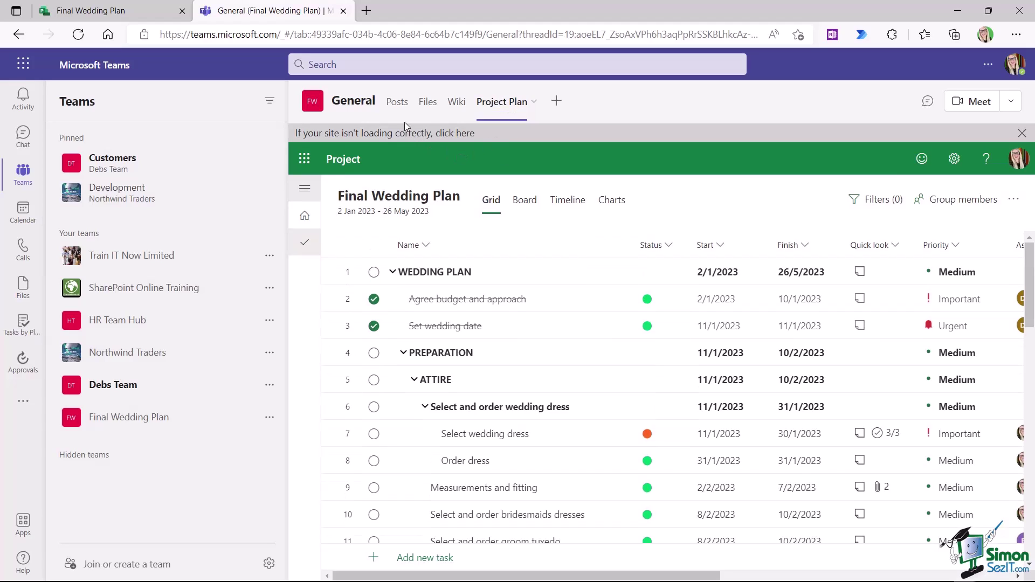
{"action": "left_click", "coordinate": [398, 108]}
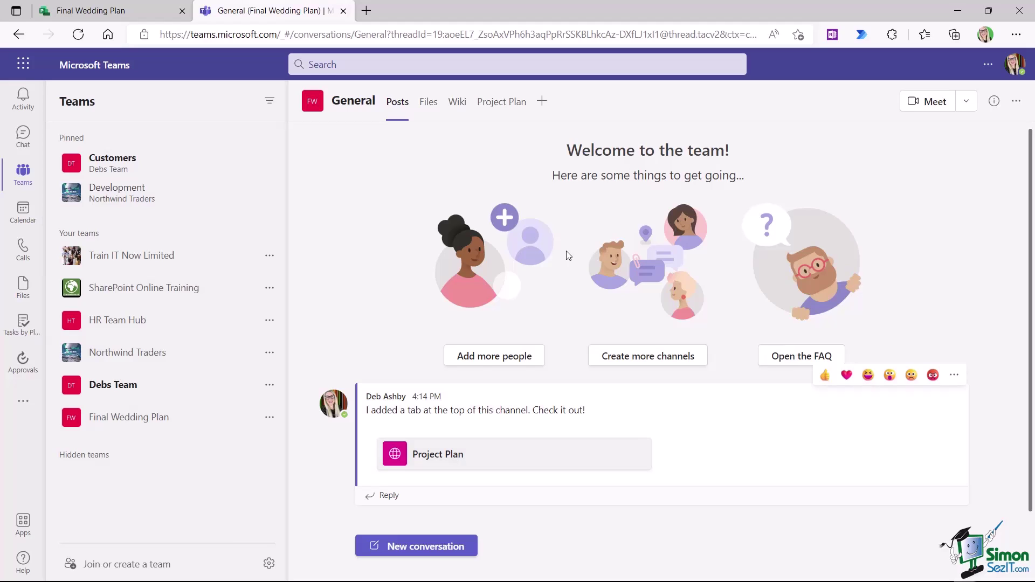
{"action": "left_click", "coordinate": [498, 102]}
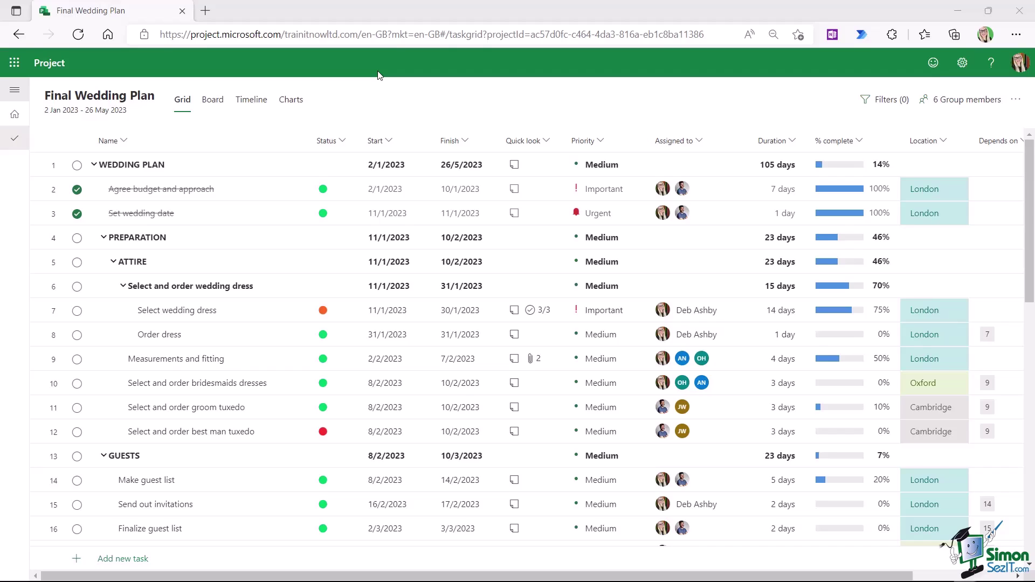
- From the Project home page, create a new empty roadmap
{"action": "left_click", "coordinate": [15, 118]}
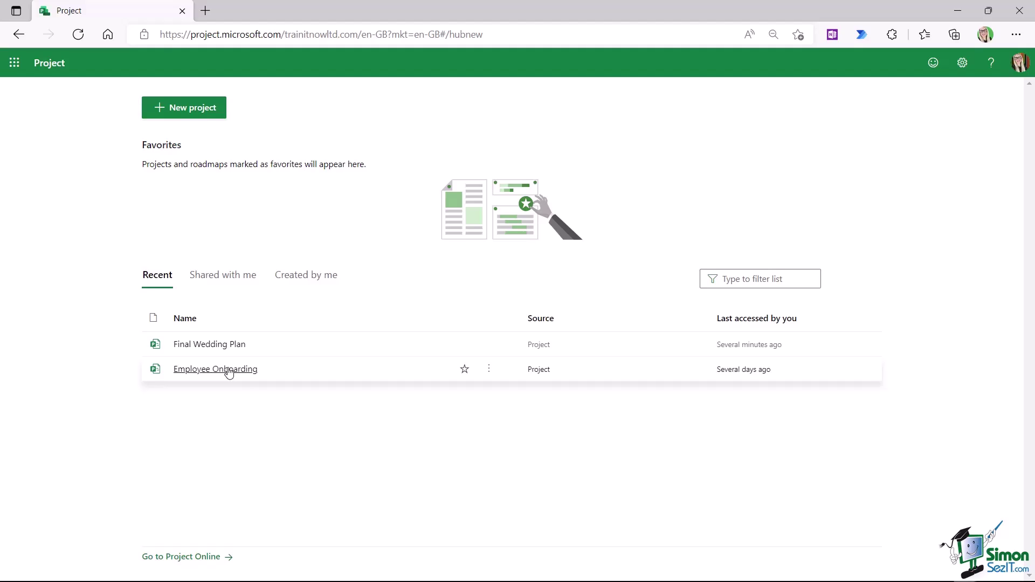
{"action": "left_click", "coordinate": [198, 110]}
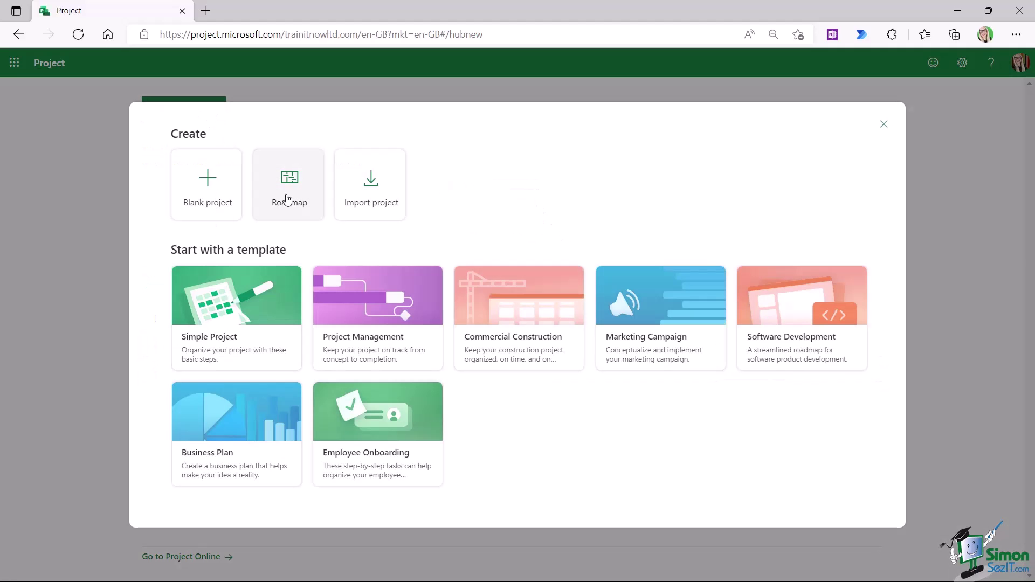
{"action": "left_click", "coordinate": [288, 200]}
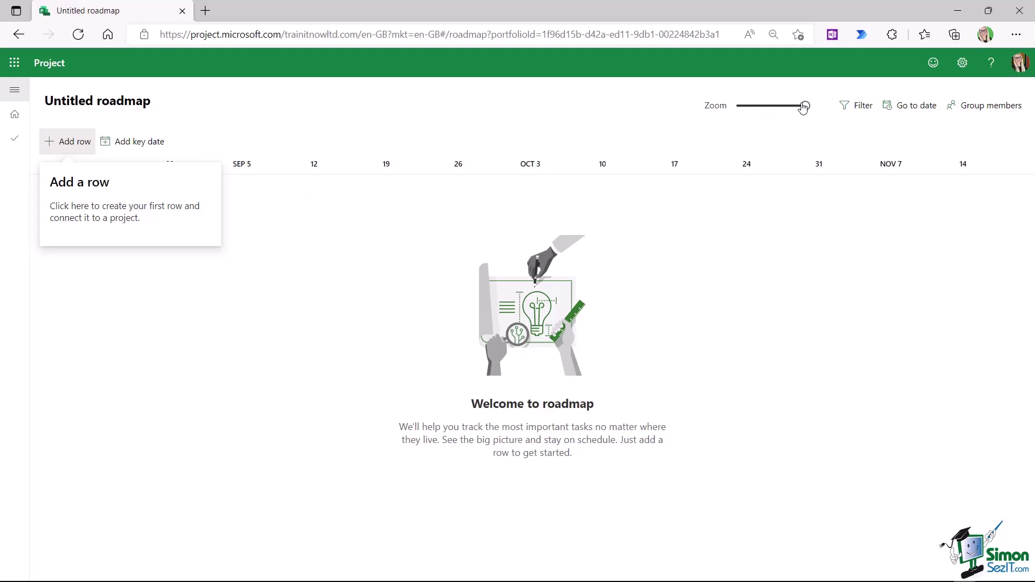
- Adjust the timeline zoom and add an Untitled row to the roadmap
{"action": "mouse_move", "coordinate": [806, 107]}
{"action": "left_mouse_down"}
{"action": "mouse_move", "coordinate": [758, 108]}
{"action": "mouse_move", "coordinate": [805, 107]}
{"action": "left_mouse_up"}
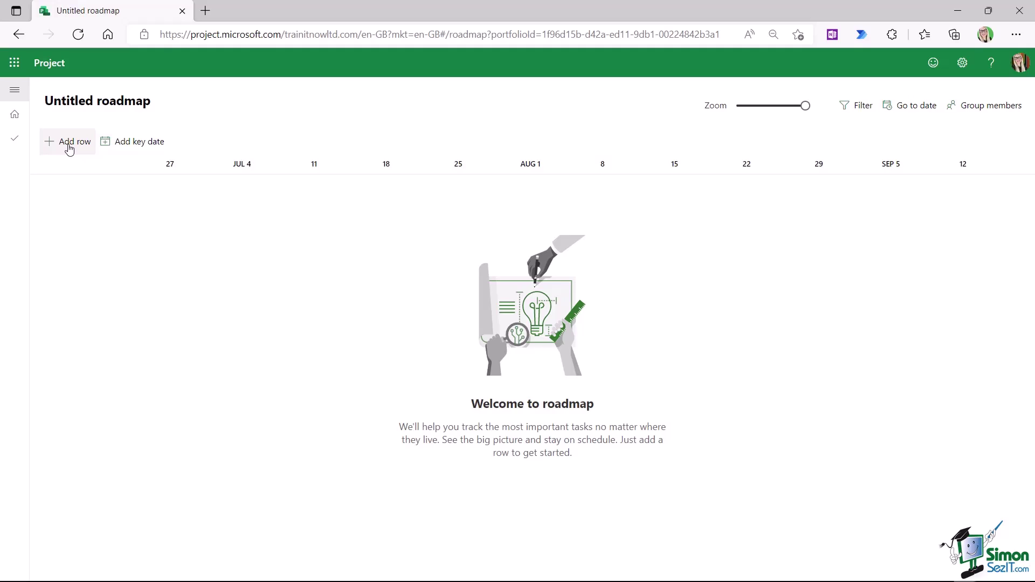
{"action": "left_click", "coordinate": [69, 149]}
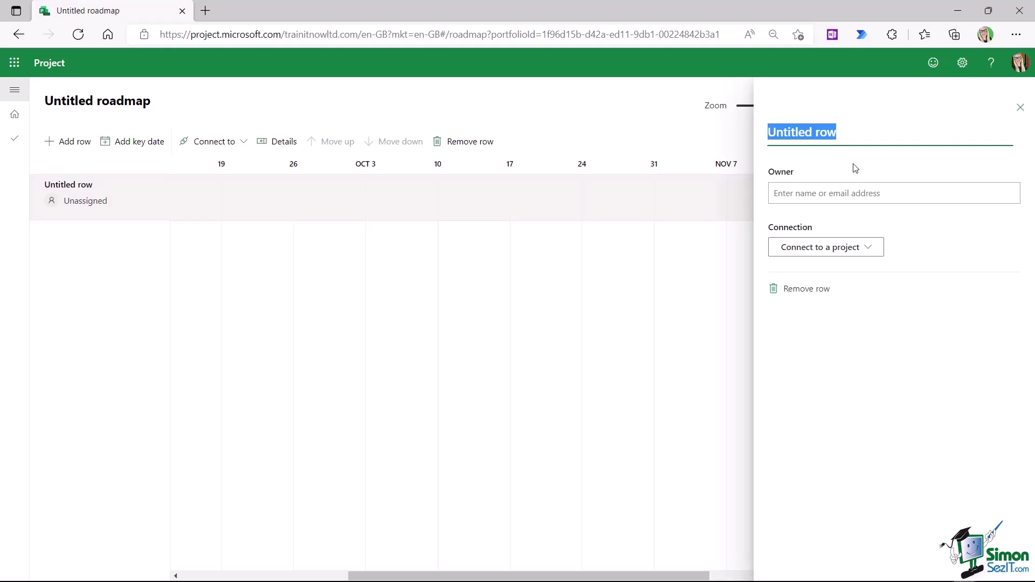
- Name the row 'Wedding Plan', assign a suggested owner, and choose to connect a Project plan
{"action": "type", "text": "Wedding Plan"}
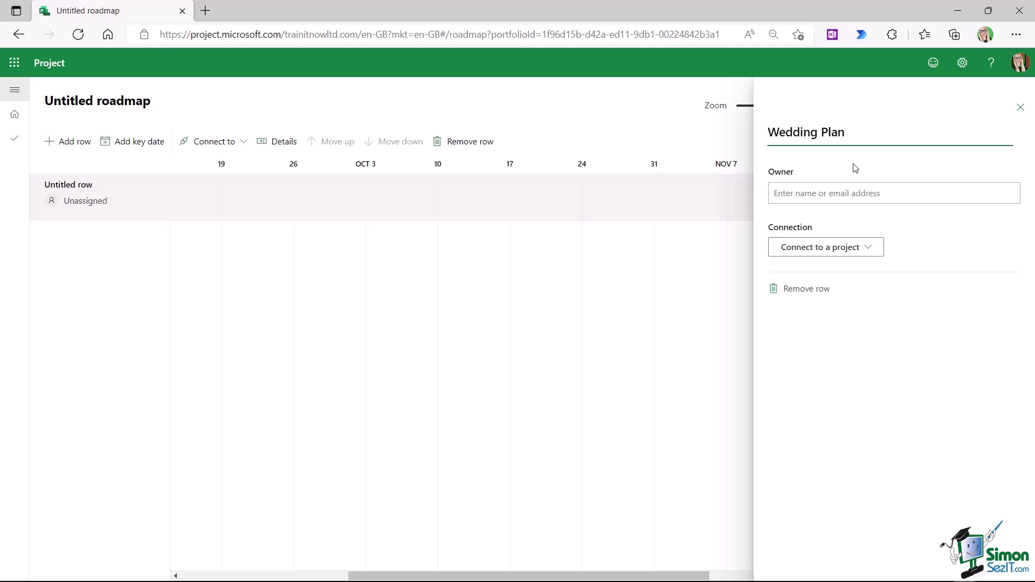
{"action": "left_click", "coordinate": [857, 193]}
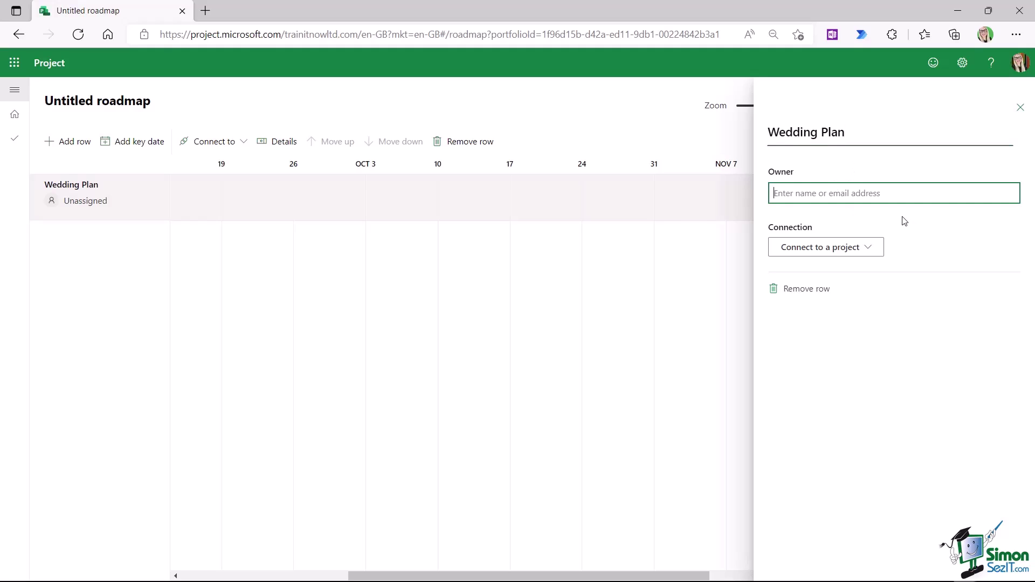
{"action": "type", "text": "deb"}
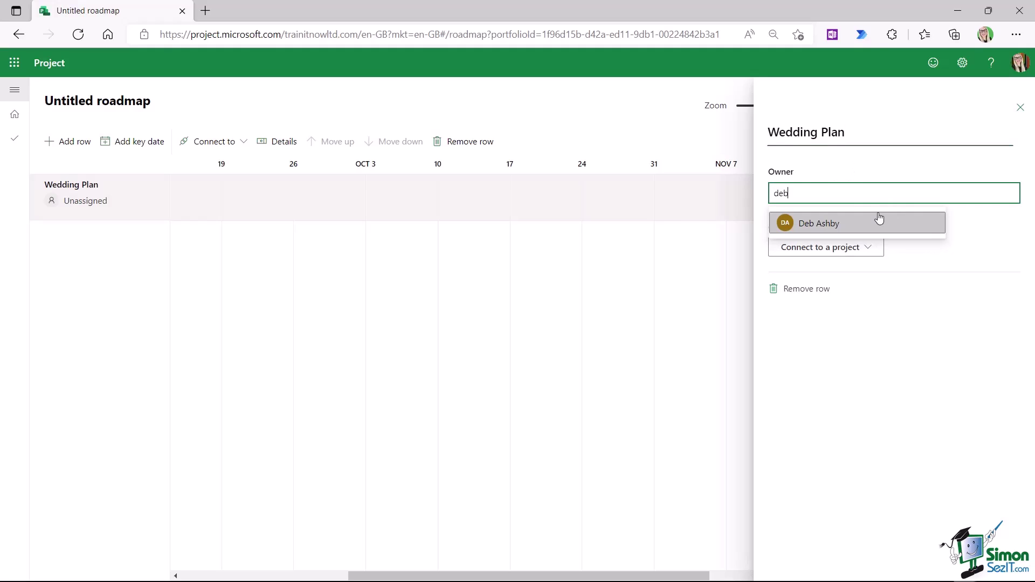
{"action": "left_click", "coordinate": [785, 222]}
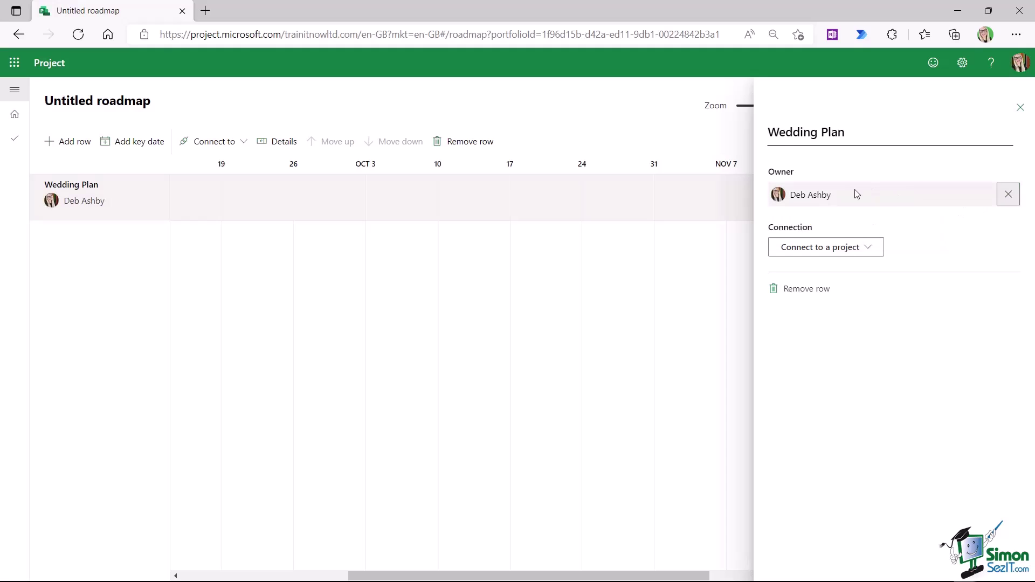
{"action": "left_click", "coordinate": [868, 248]}
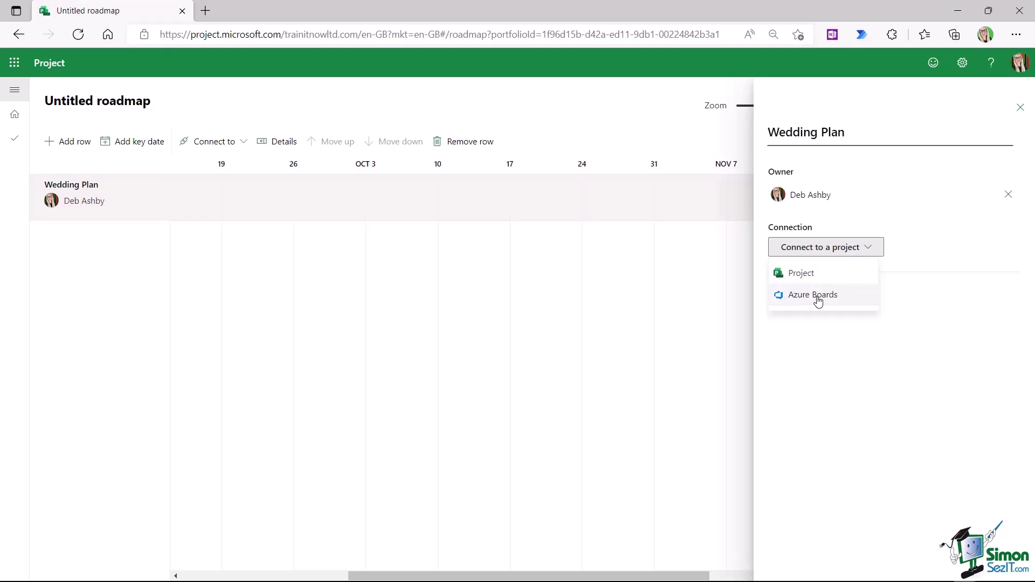
{"action": "left_click", "coordinate": [803, 274]}
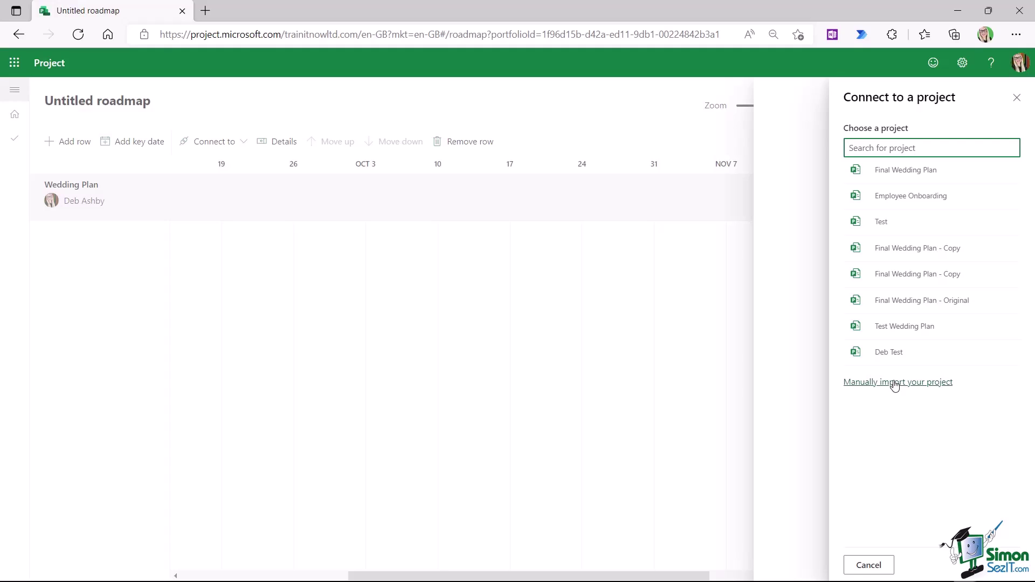
- Select Final Wedding Plan from the project list for the Wedding Plan row
{"action": "left_click", "coordinate": [894, 386]}
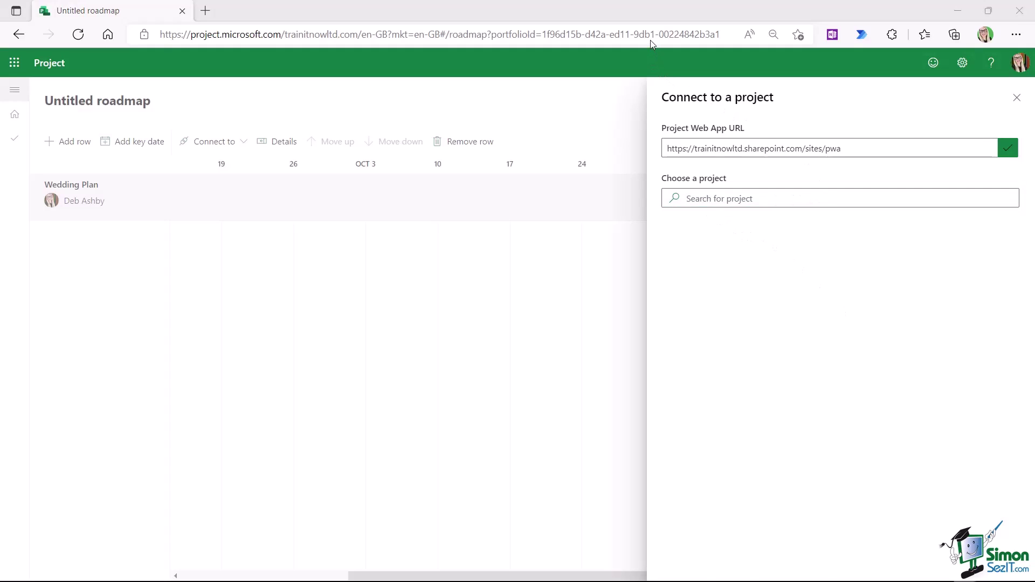
{"action": "left_click", "coordinate": [910, 171]}
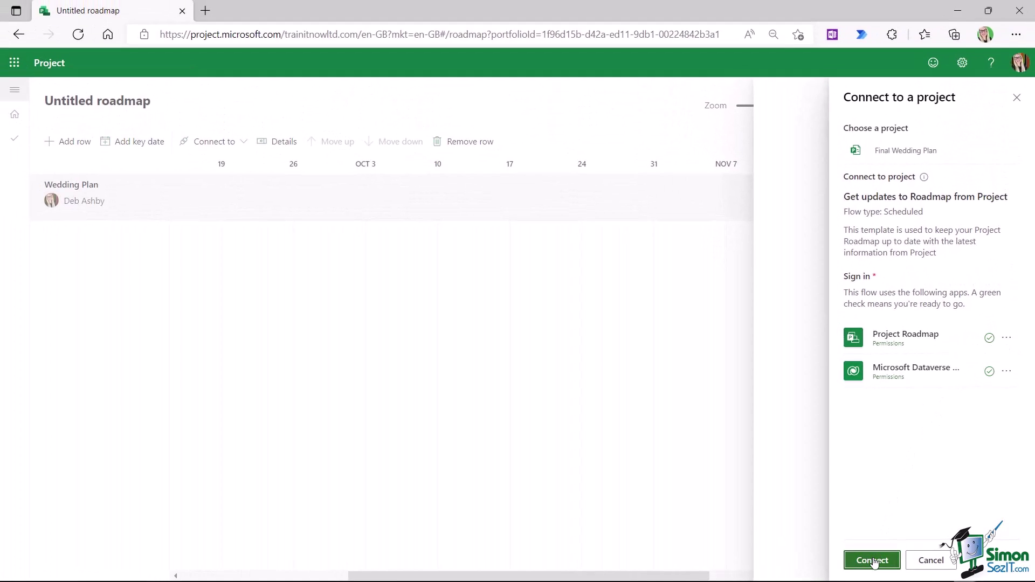
- Connect the row to Final Wedding Plan and import all its summary tasks as roadmap items
{"action": "left_click", "coordinate": [875, 562]}
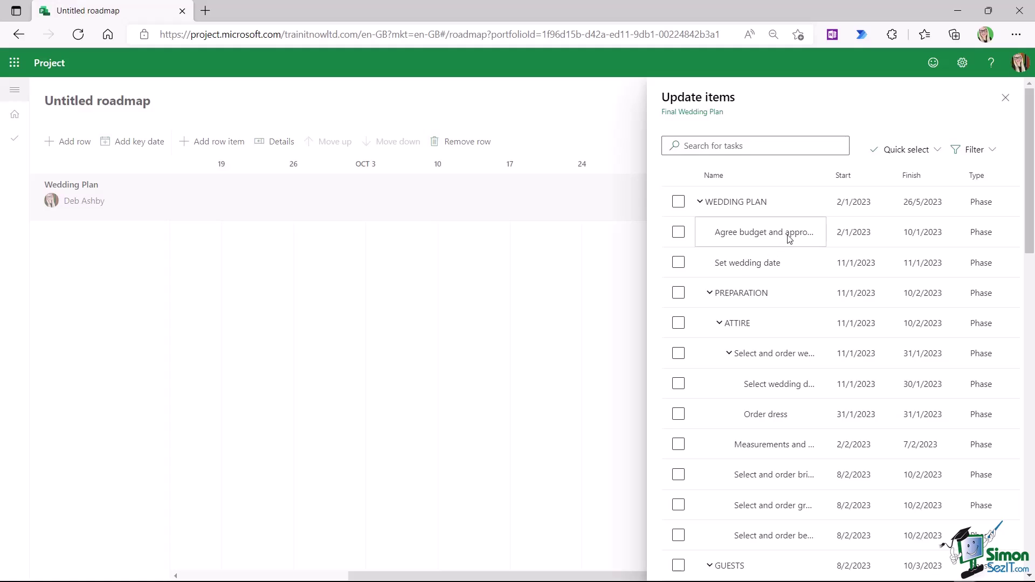
{"action": "scroll", "coordinate": [789, 234], "scroll_direction": "down", "scroll_amount": 4}
{"action": "scroll", "coordinate": [790, 237], "scroll_direction": "down", "scroll_amount": 13}
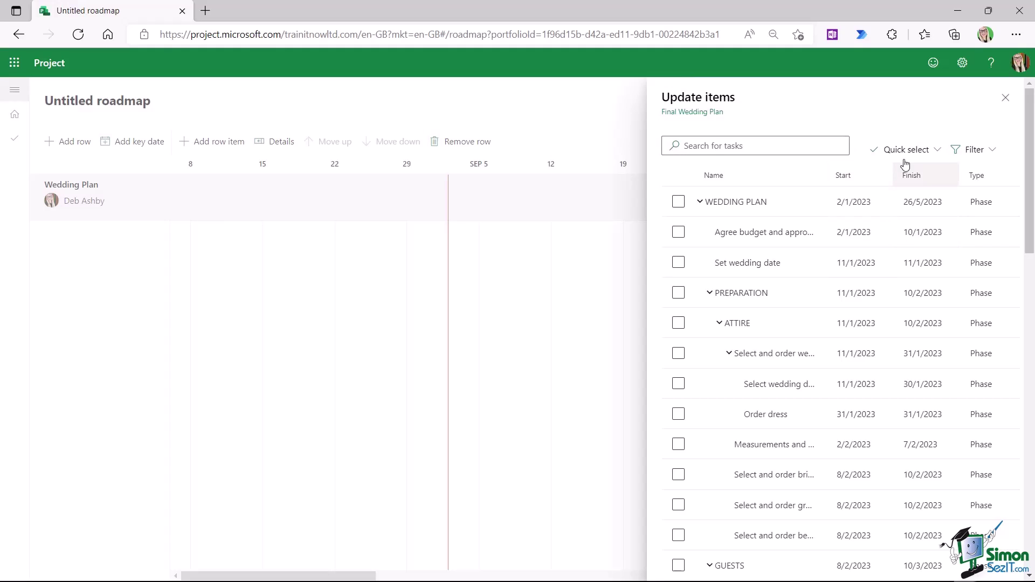
{"action": "left_click", "coordinate": [938, 151]}
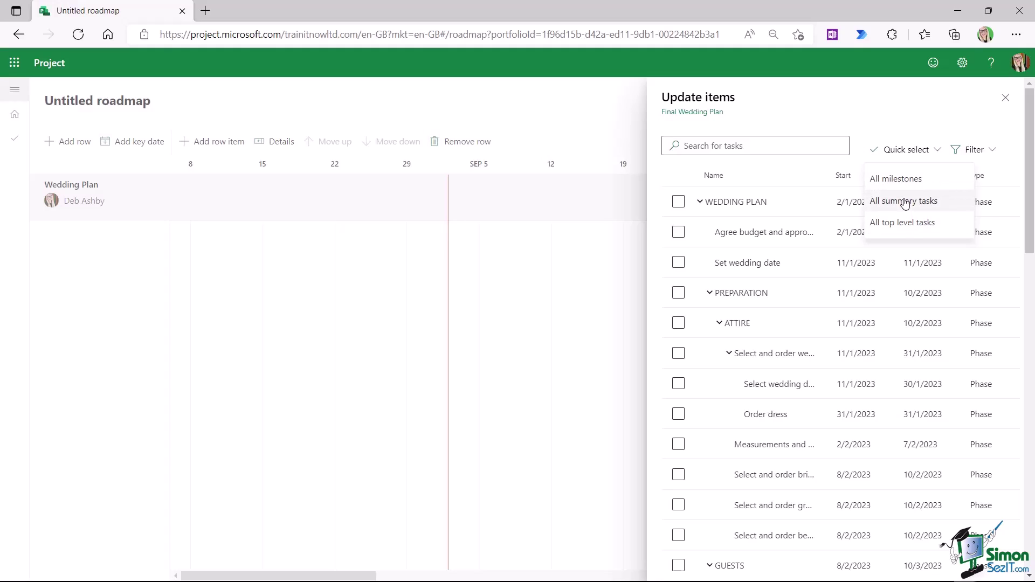
{"action": "left_click", "coordinate": [904, 203]}
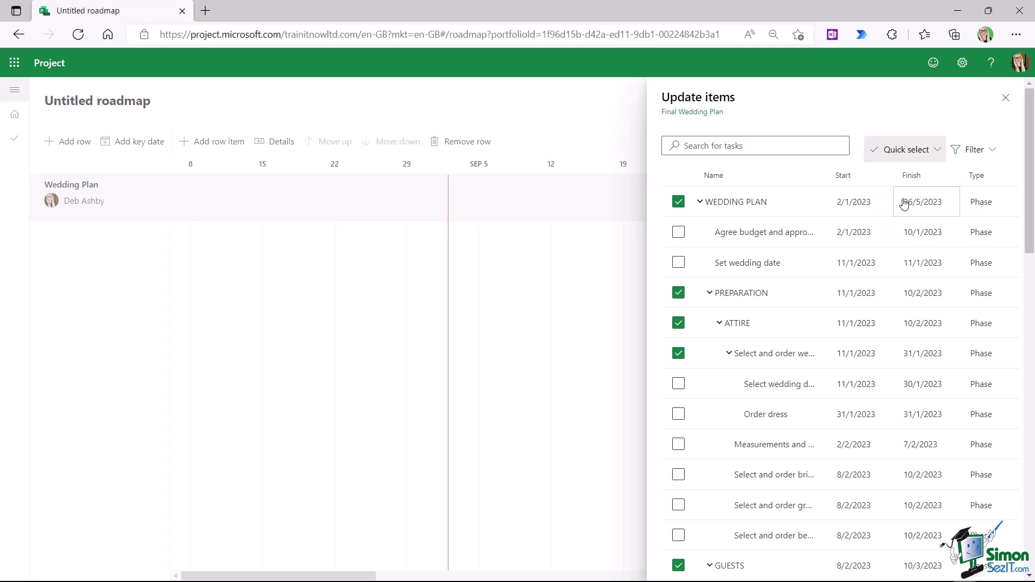
{"action": "left_click", "coordinate": [1007, 99]}
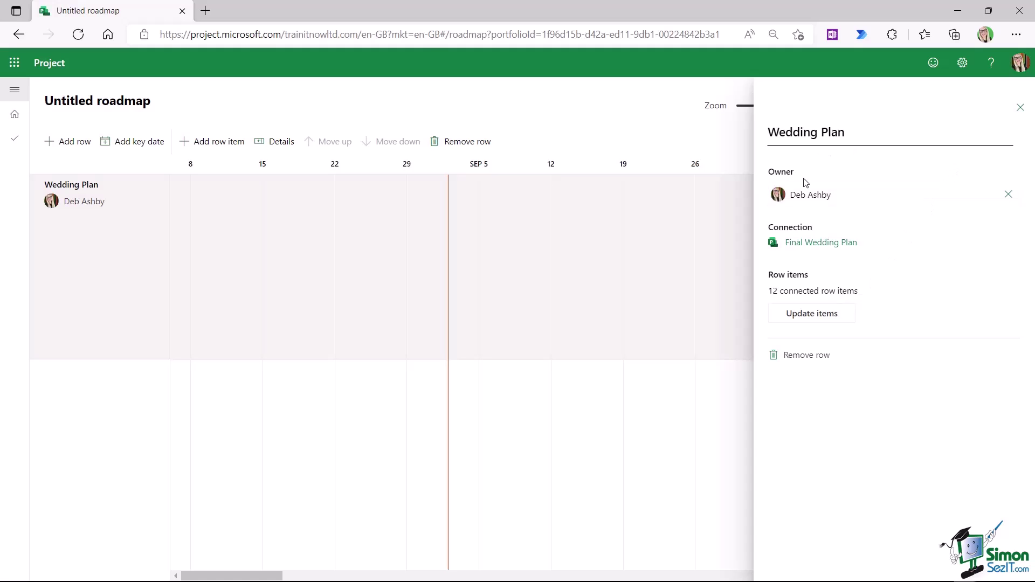
- Close the Update items and row details panes, then scroll the timeline to January 2023
{"action": "left_click", "coordinate": [811, 319]}
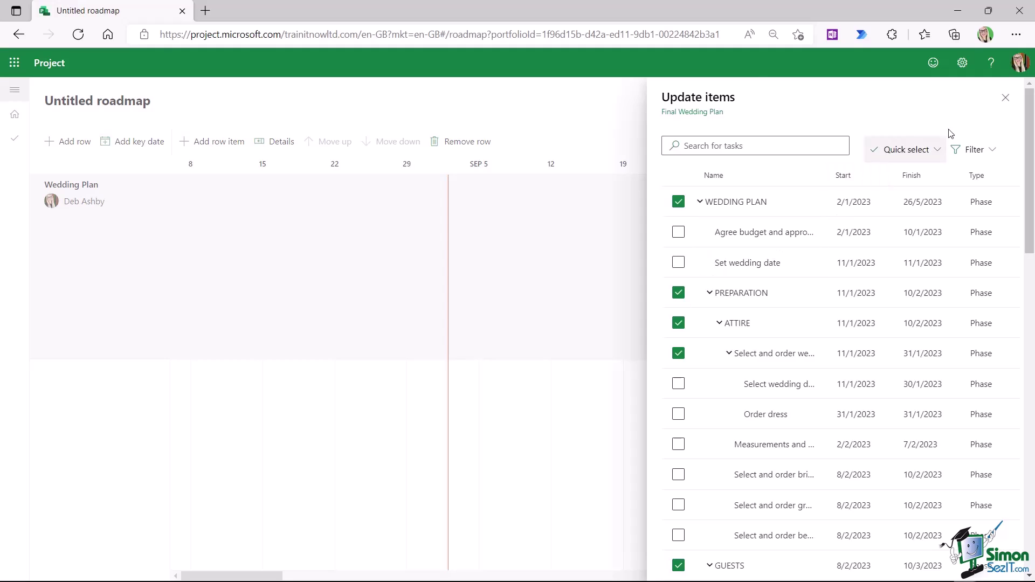
{"action": "left_click", "coordinate": [1004, 100]}
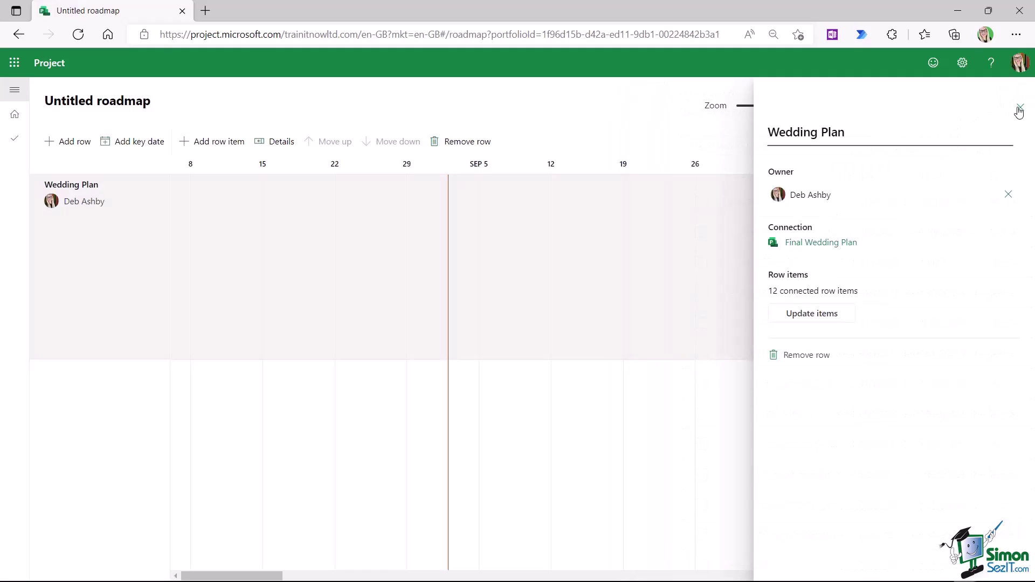
{"action": "left_click", "coordinate": [1020, 111]}
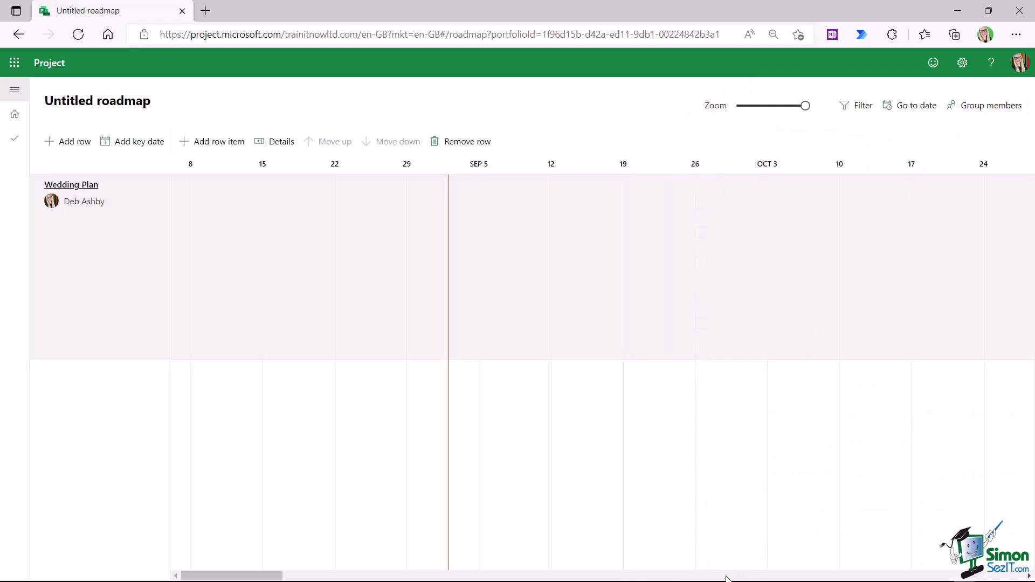
{"action": "left_click", "coordinate": [707, 578]}
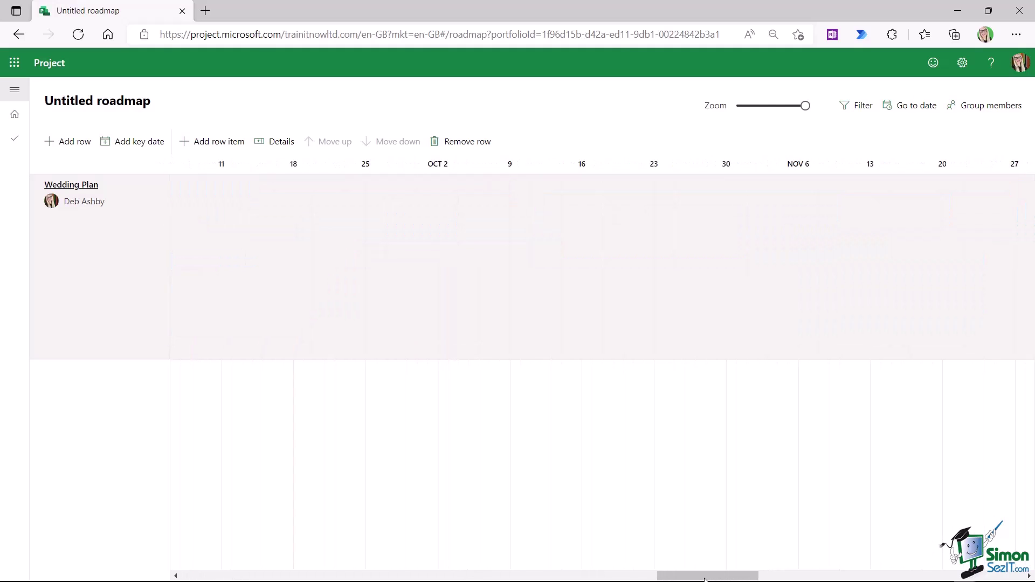
{"action": "left_click_drag", "start_coordinate": [678, 579], "coordinate": [380, 578]}
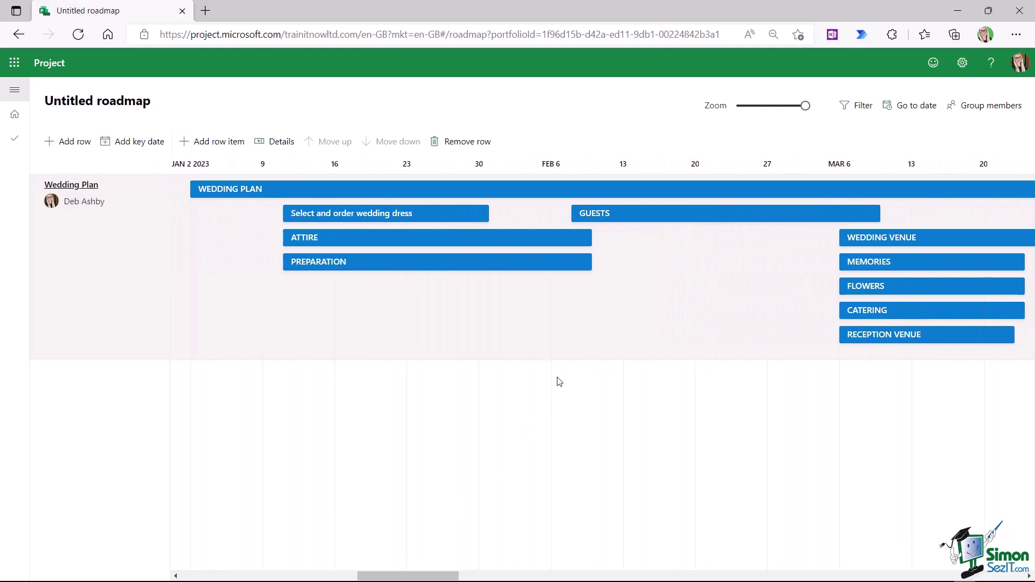
- Set the WEDDING PLAN phase's status to On track
{"action": "left_click", "coordinate": [369, 170]}
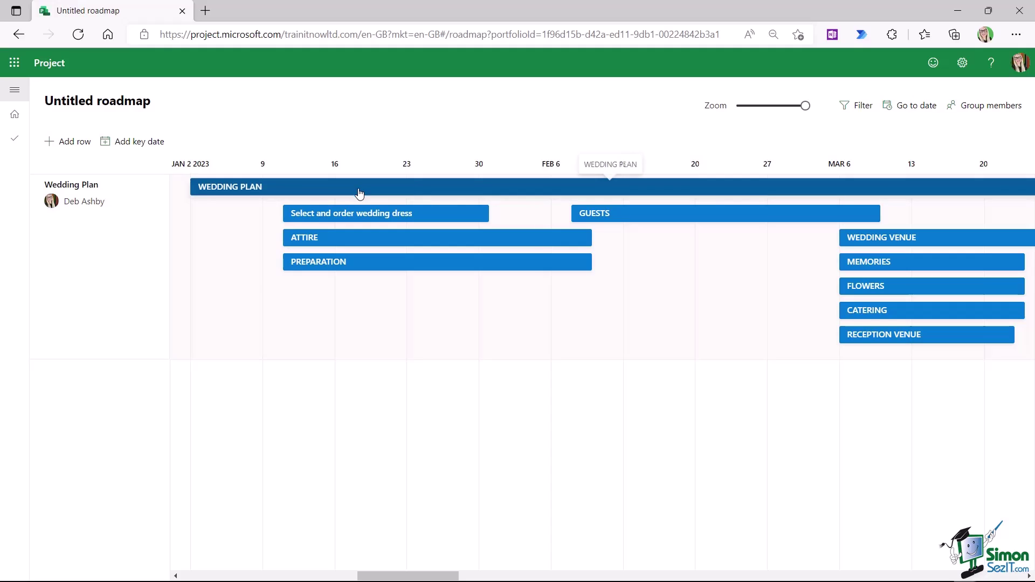
{"action": "left_click", "coordinate": [360, 191]}
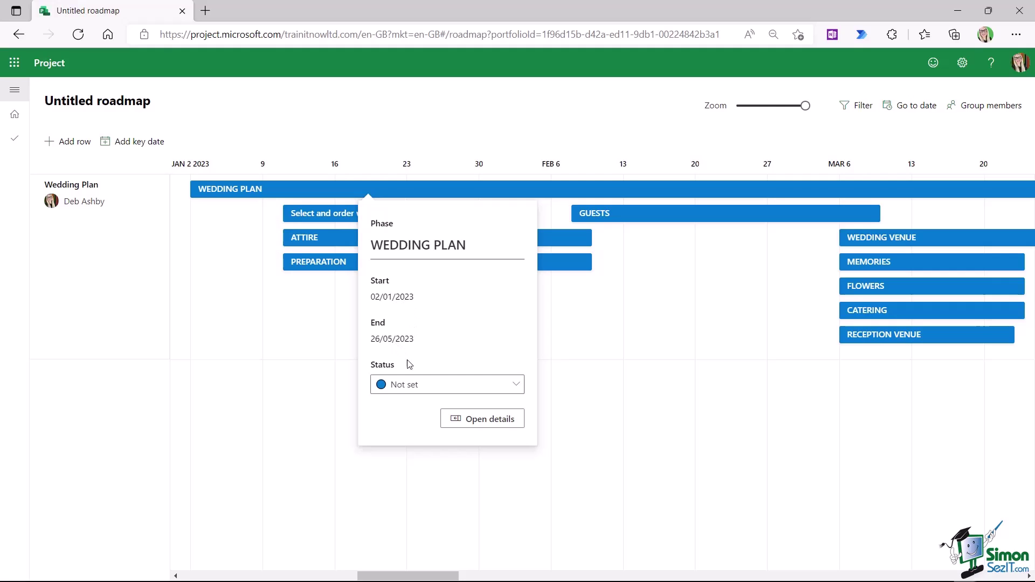
{"action": "left_click", "coordinate": [517, 386]}
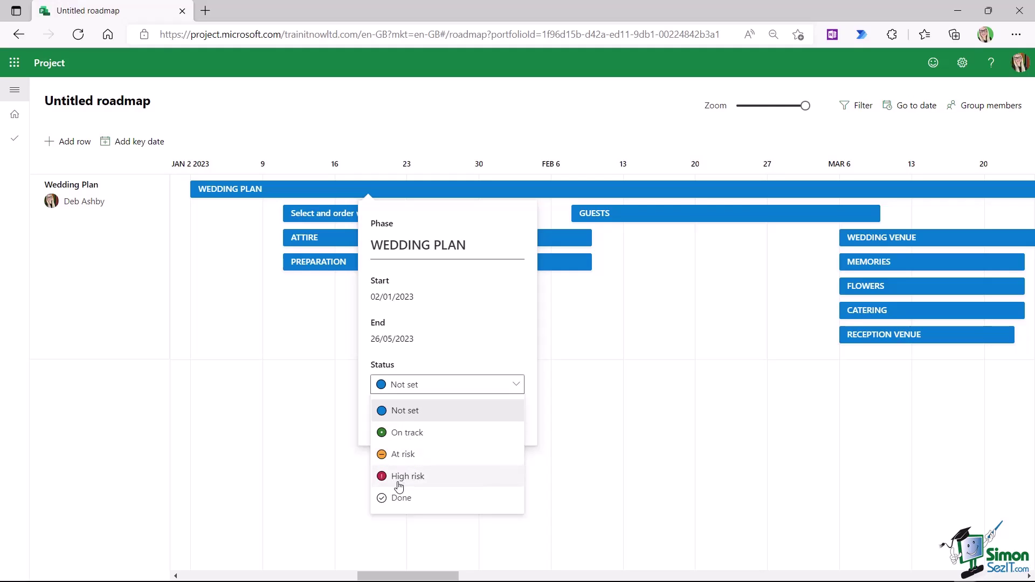
{"action": "left_click", "coordinate": [407, 433]}
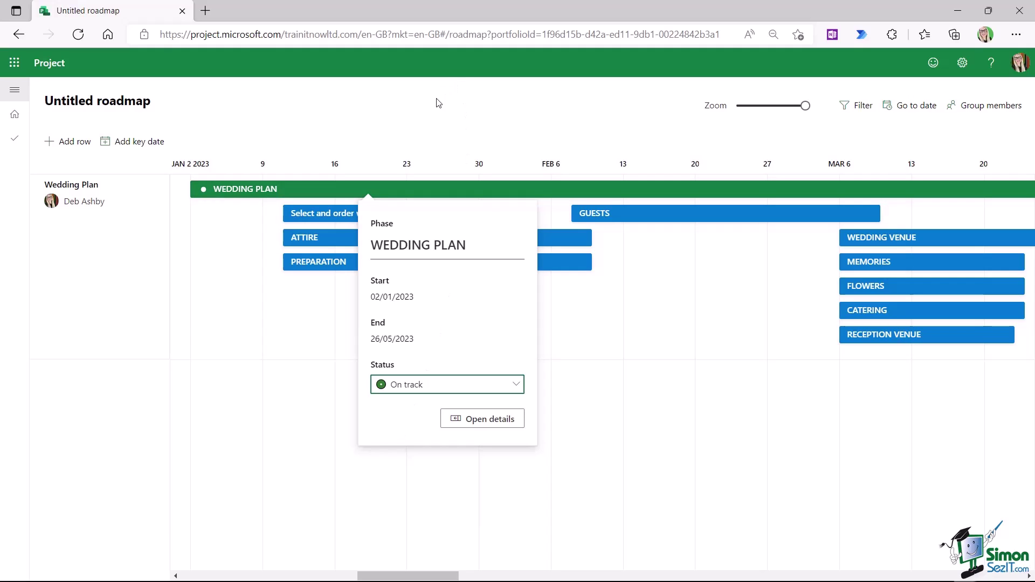
{"action": "left_click", "coordinate": [428, 110]}
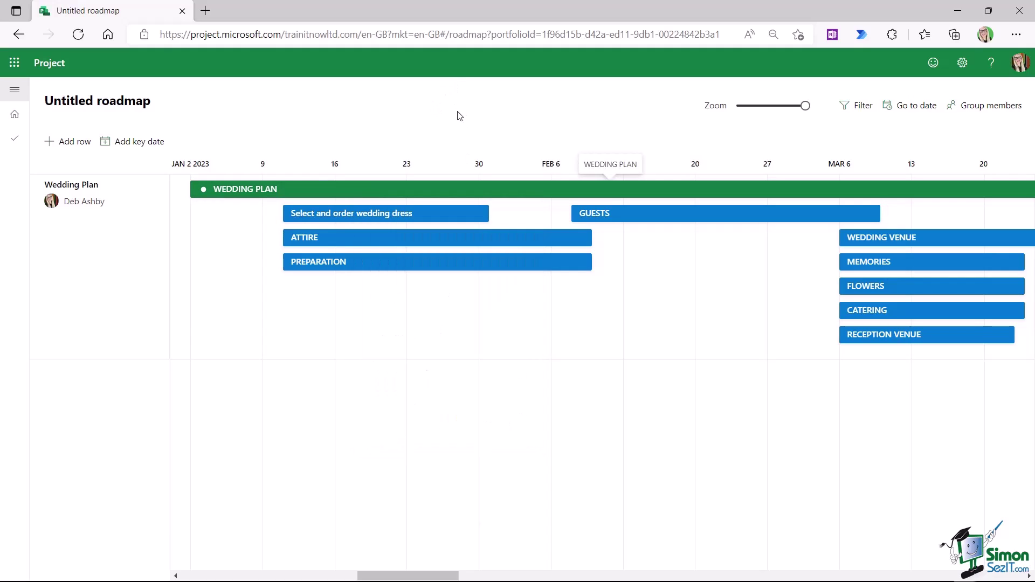
- Set the Select and order wedding dress phase's status to At risk
{"action": "left_click", "coordinate": [453, 215]}
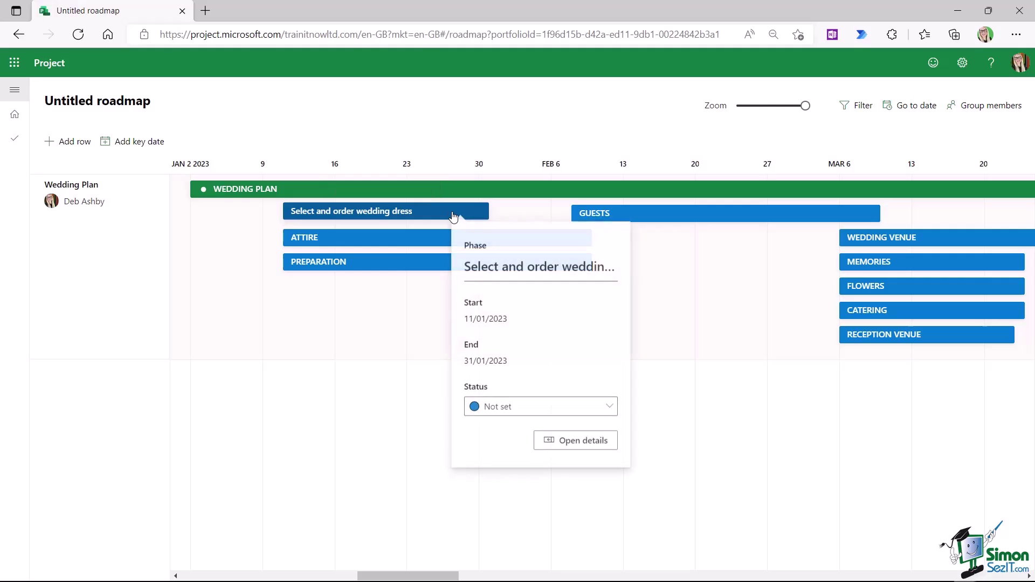
{"action": "left_click", "coordinate": [525, 416]}
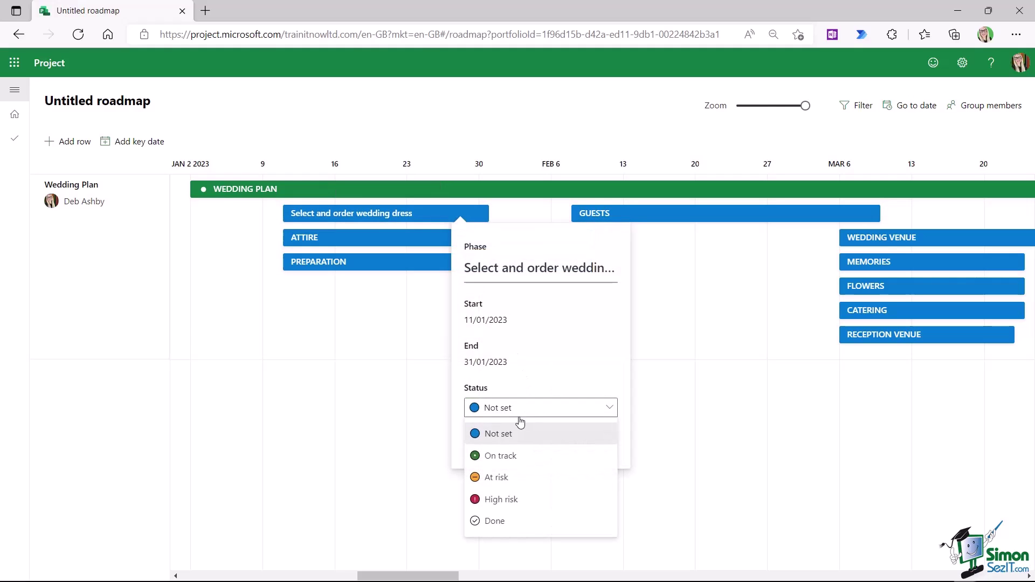
{"action": "left_click", "coordinate": [493, 478]}
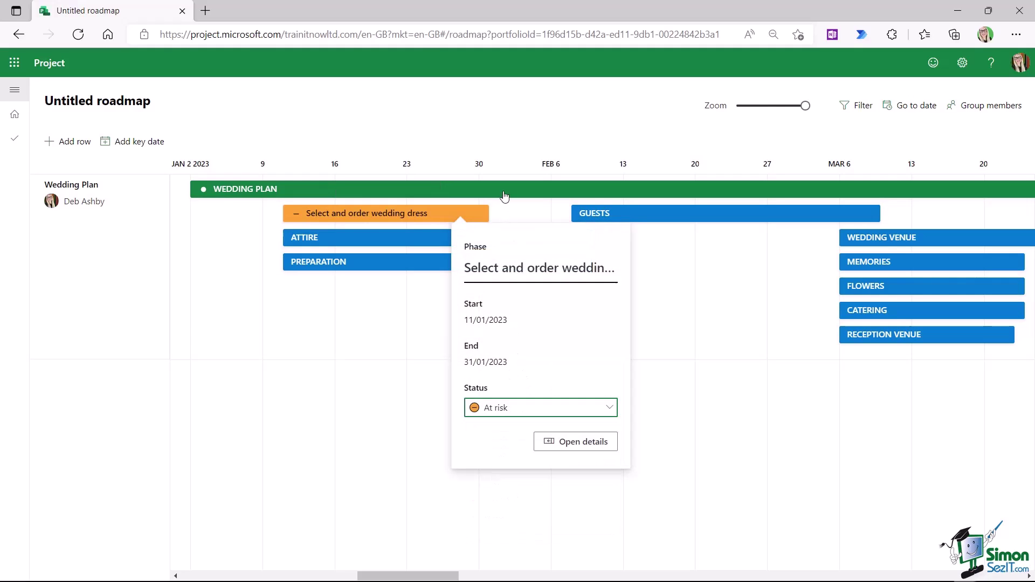
{"action": "left_click", "coordinate": [474, 111]}
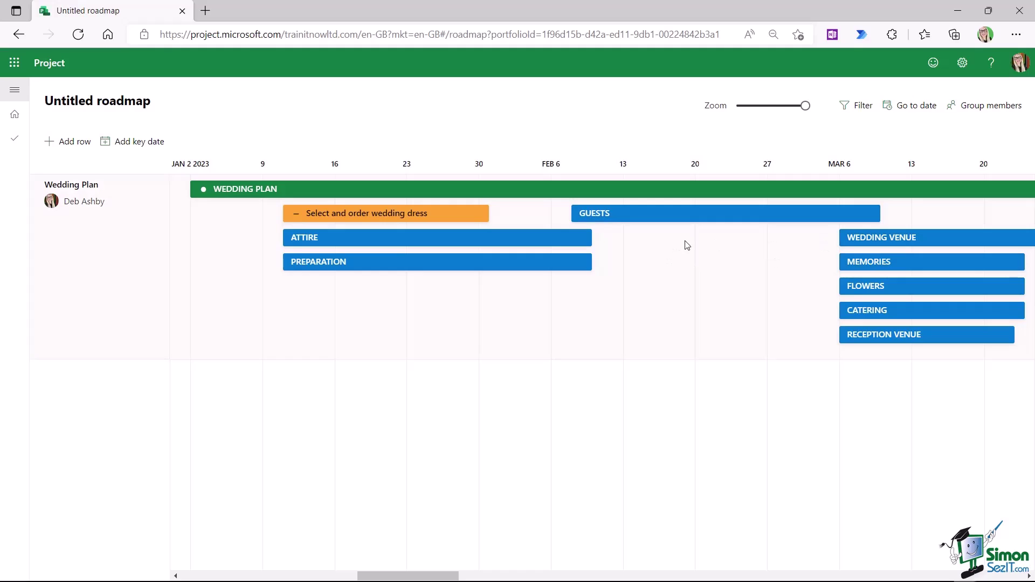
- Start a new key date named Wedding Day, due 26/05/2023
{"action": "left_click", "coordinate": [135, 149]}
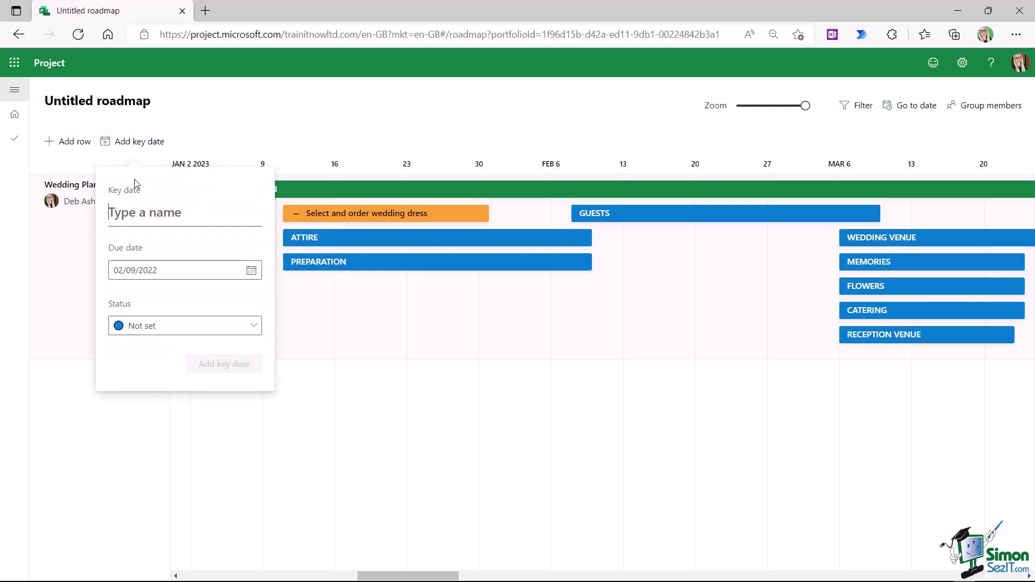
{"action": "type", "text": "Weddg"}
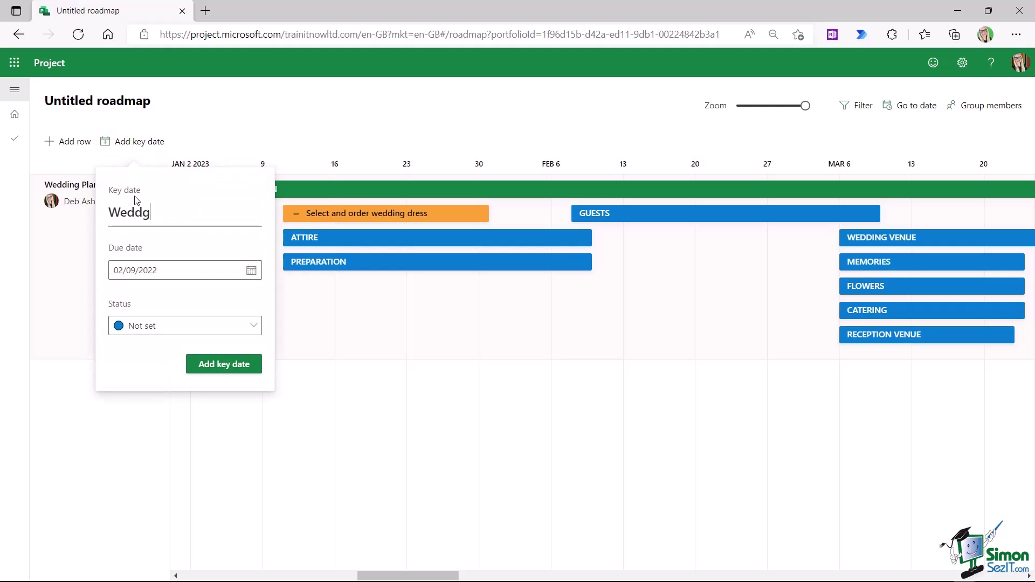
{"action": "key", "text": "BackSpace"}
{"action": "type", "text": "Day"}
{"action": "left_click", "coordinate": [251, 270]}
{"action": "left_click", "coordinate": [226, 301]}
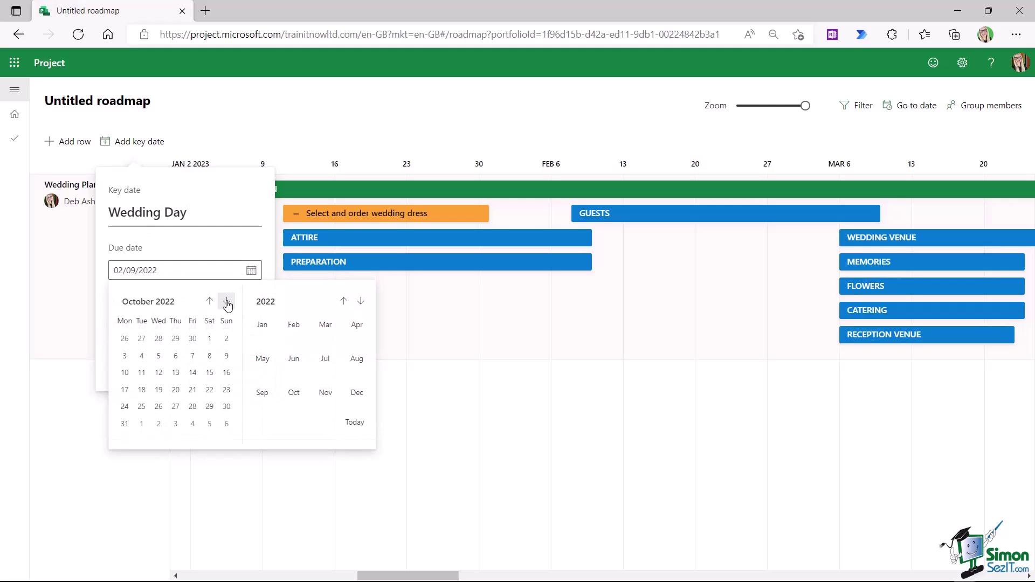
{"action": "left_click", "coordinate": [227, 301]}
{"action": "left_click", "coordinate": [225, 302]}
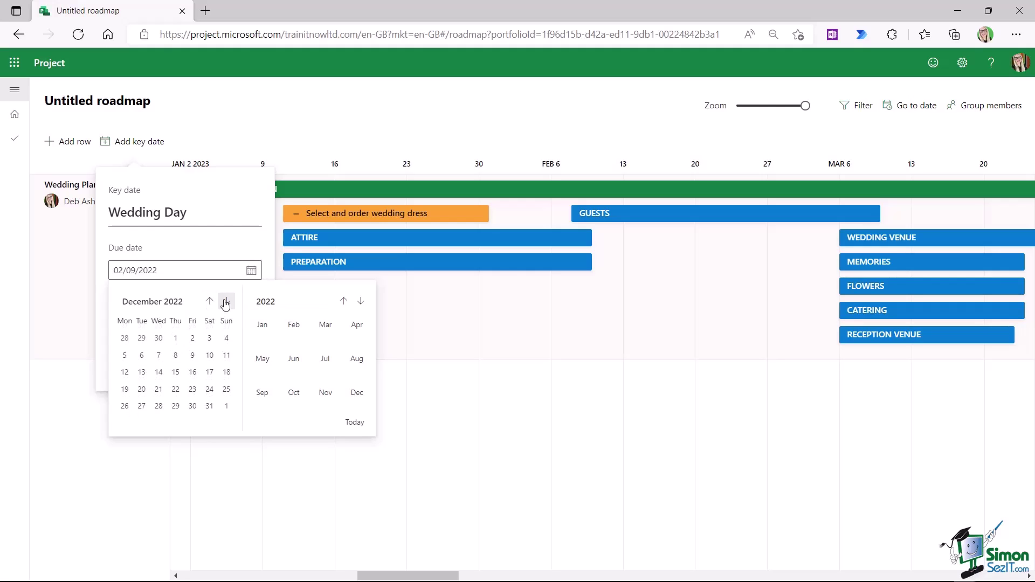
{"action": "left_click", "coordinate": [226, 302]}
{"action": "left_click", "coordinate": [226, 302]}
{"action": "left_click", "coordinate": [226, 302]}
{"action": "left_click", "coordinate": [226, 302]}
{"action": "left_click", "coordinate": [225, 302]}
{"action": "left_click", "coordinate": [227, 300]}
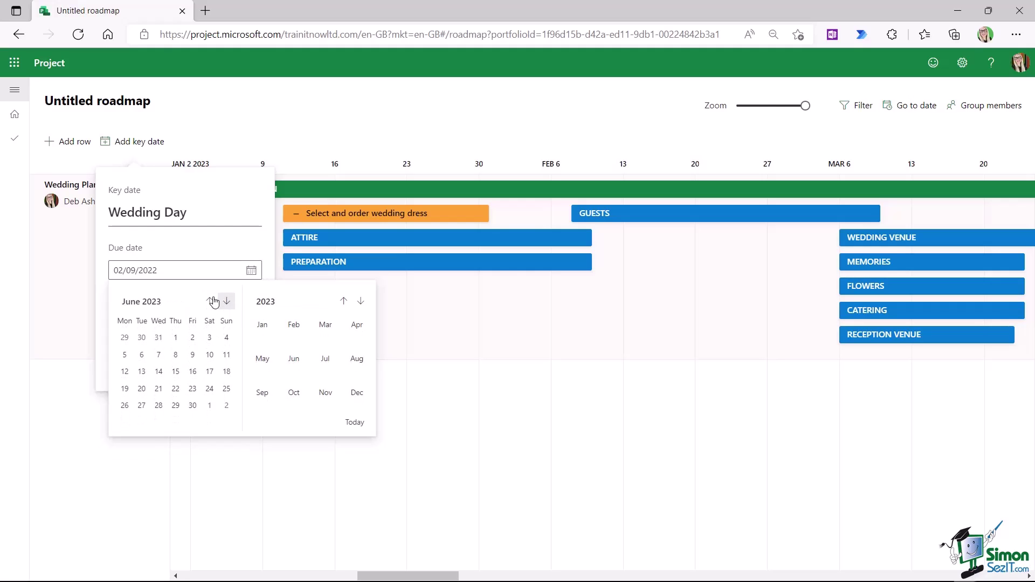
{"action": "left_click", "coordinate": [210, 300]}
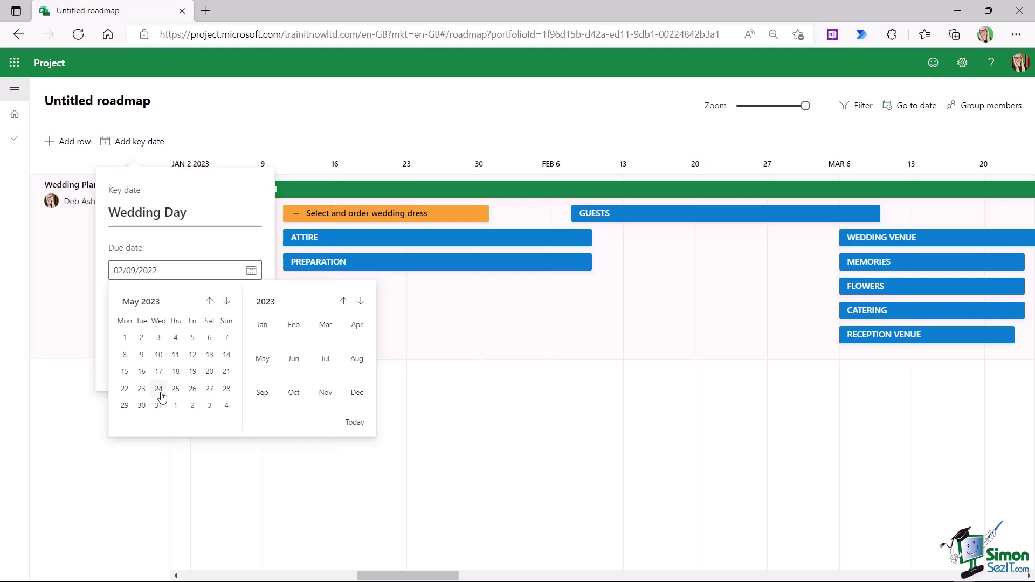
{"action": "left_click", "coordinate": [192, 389]}
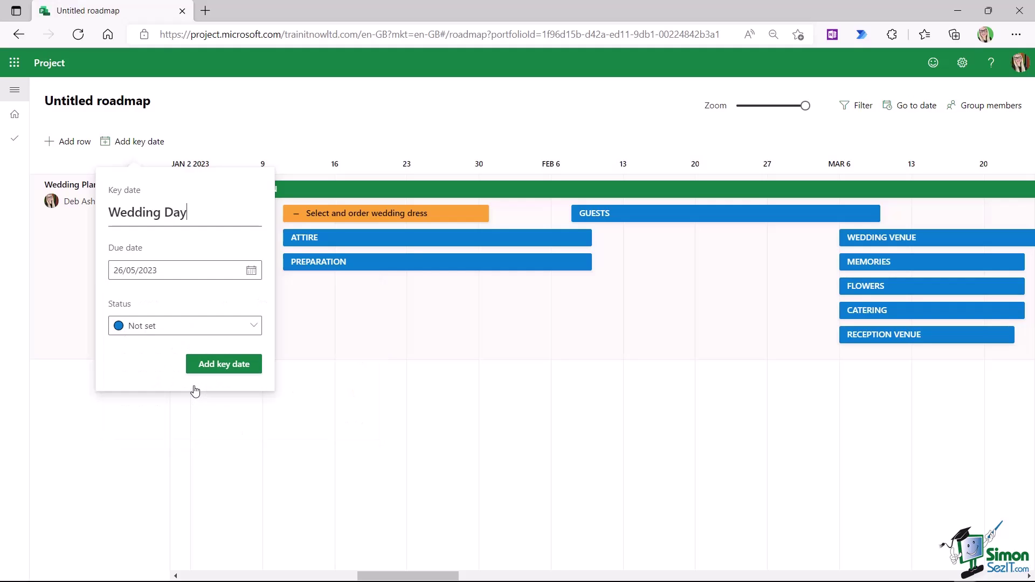
- Give the Wedding Day key date status On track and add it to the roadmap
{"action": "left_click", "coordinate": [249, 326]}
{"action": "left_click", "coordinate": [145, 372]}
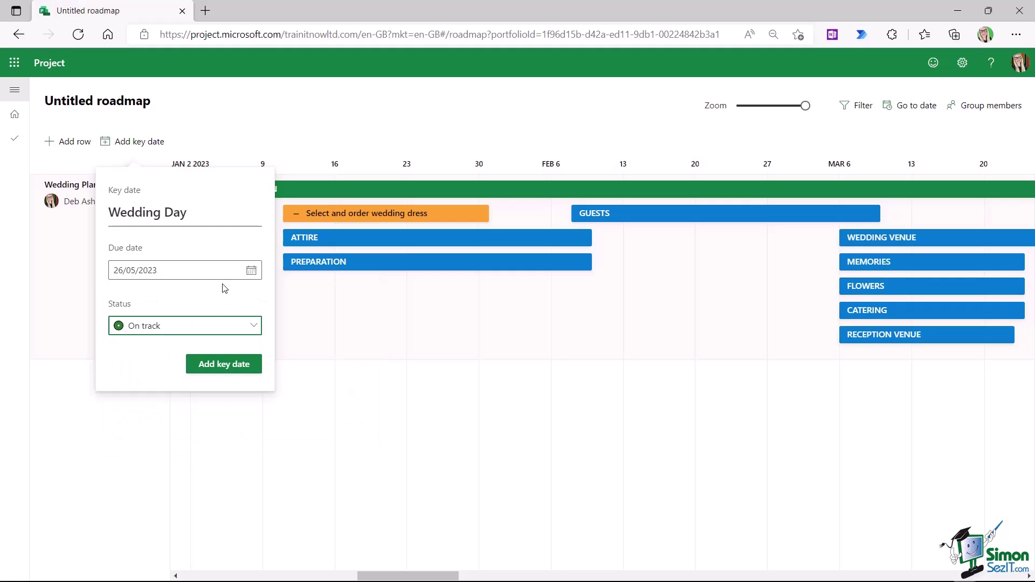
{"action": "left_click", "coordinate": [219, 364]}
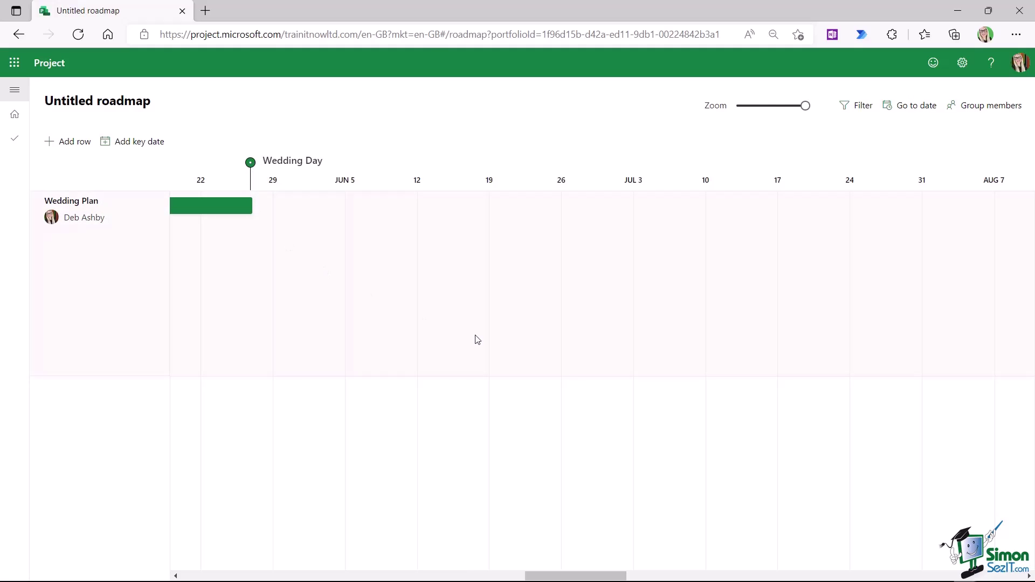
{"action": "left_click_drag", "start_coordinate": [585, 576], "coordinate": [416, 575]}
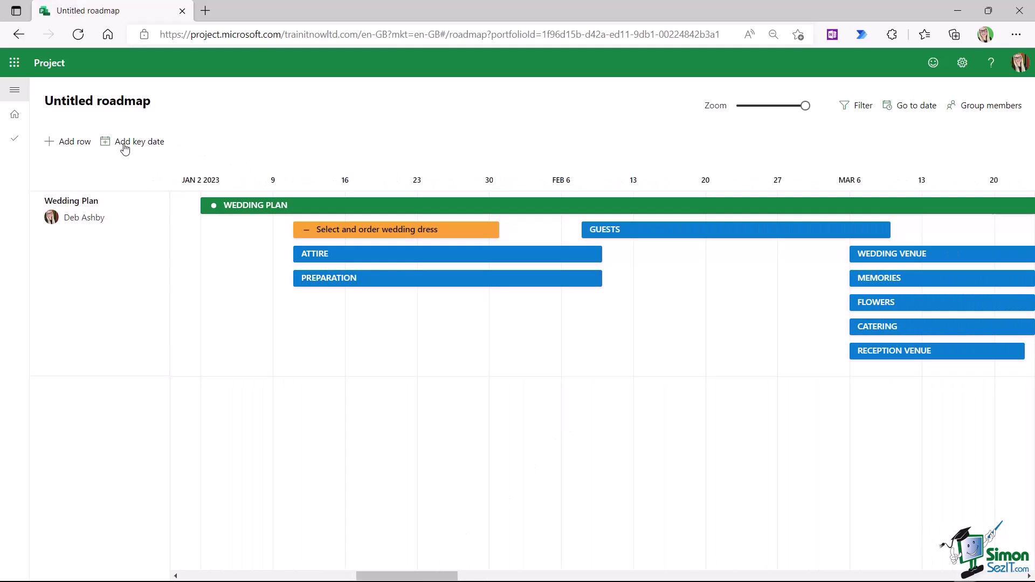
- Add a roadmap row titled Onboarding and assign the suggested person as its owner
{"action": "left_click", "coordinate": [64, 143]}
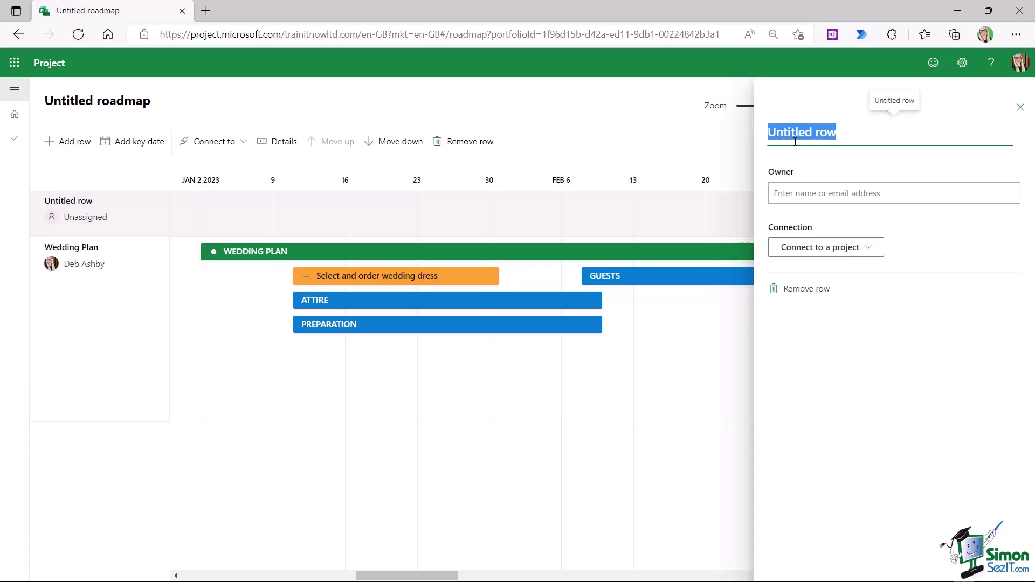
{"action": "type", "text": "Onboard"}
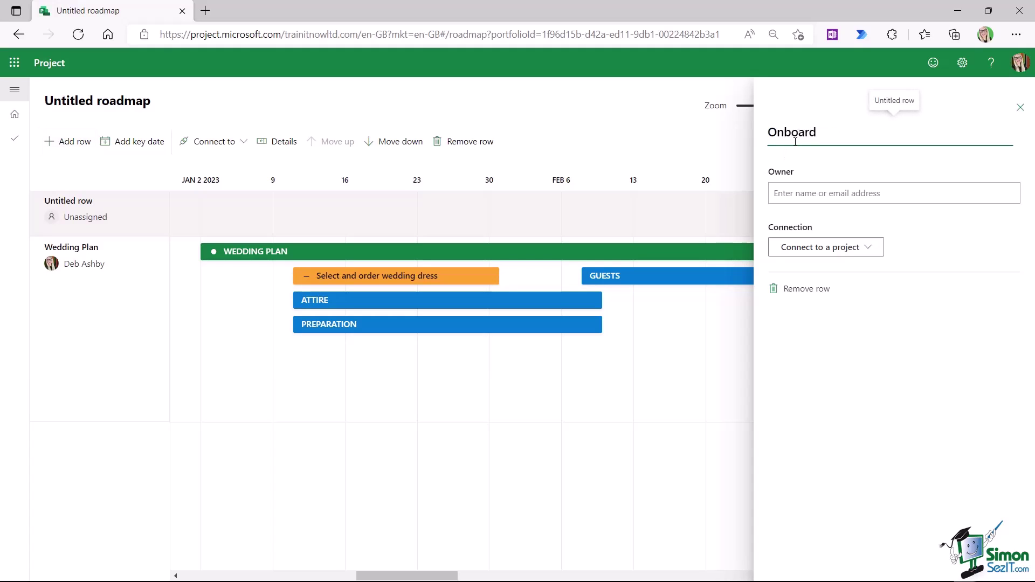
{"action": "type", "text": "ing"}
{"action": "left_click", "coordinate": [802, 189]}
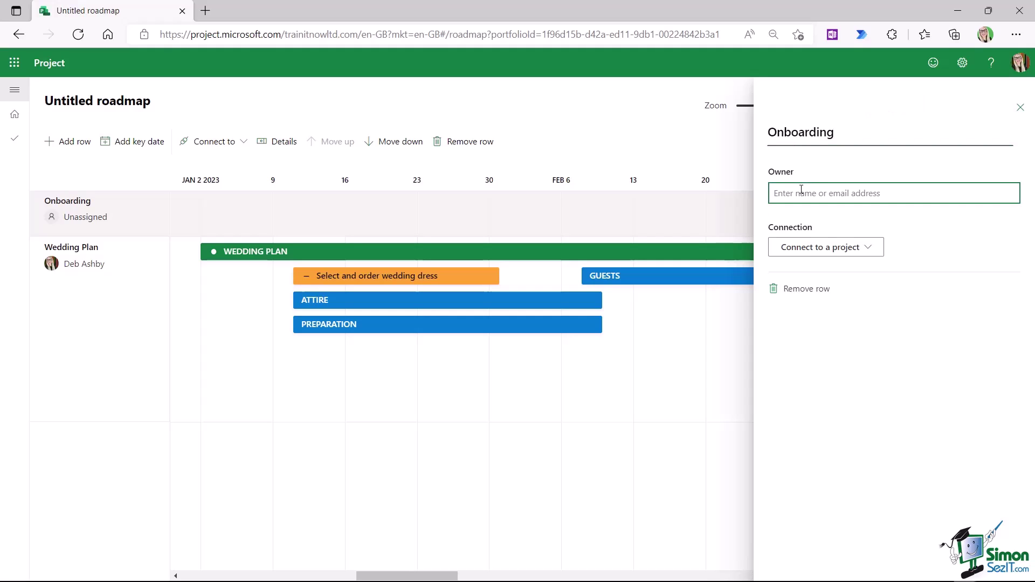
{"action": "type", "text": "deb"}
{"action": "left_click", "coordinate": [825, 222]}
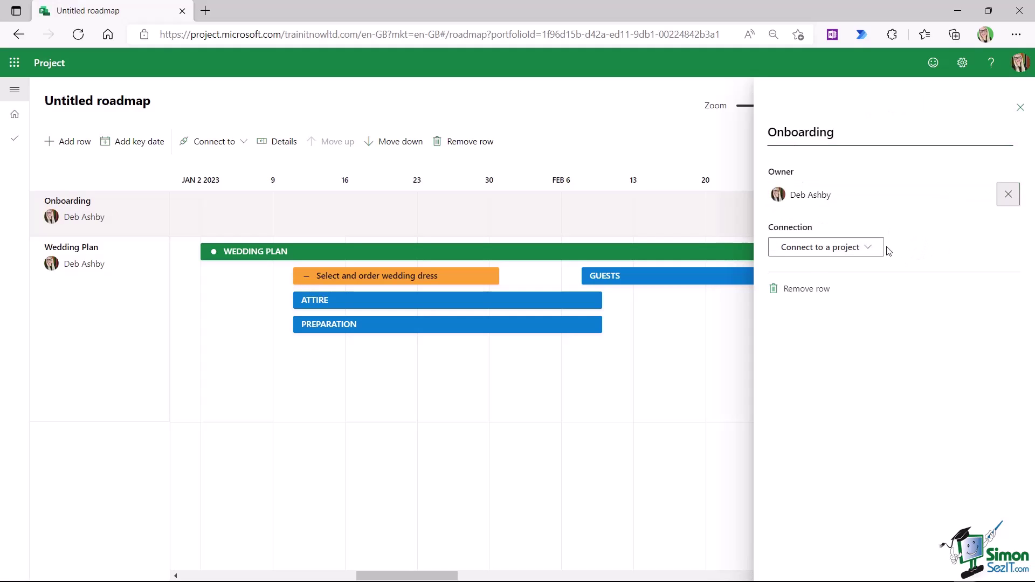
- Link the Onboarding row to Employee Onboarding, showing all its top-level tasks
{"action": "left_click", "coordinate": [869, 247]}
{"action": "left_click", "coordinate": [798, 272]}
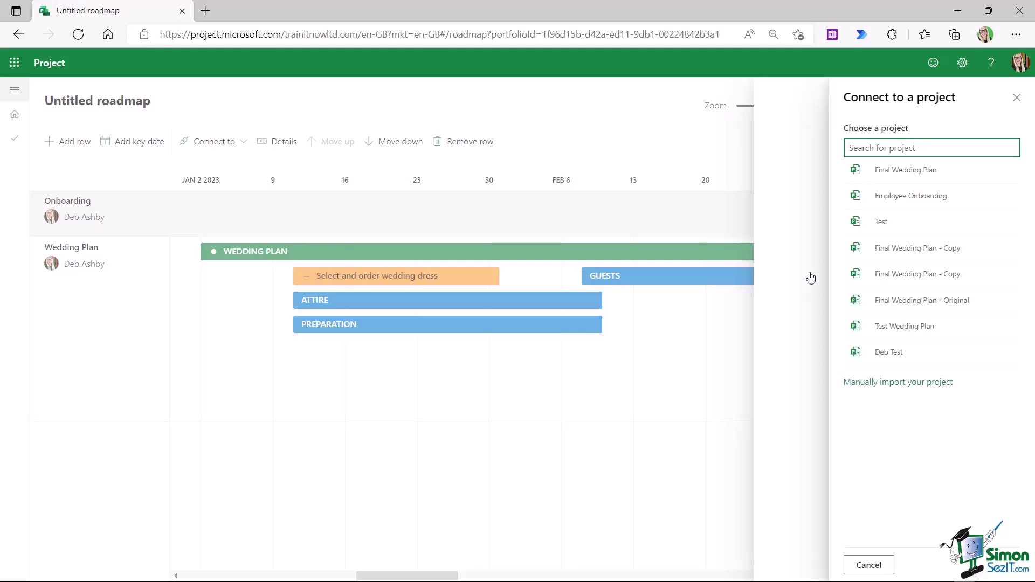
{"action": "left_click", "coordinate": [893, 198]}
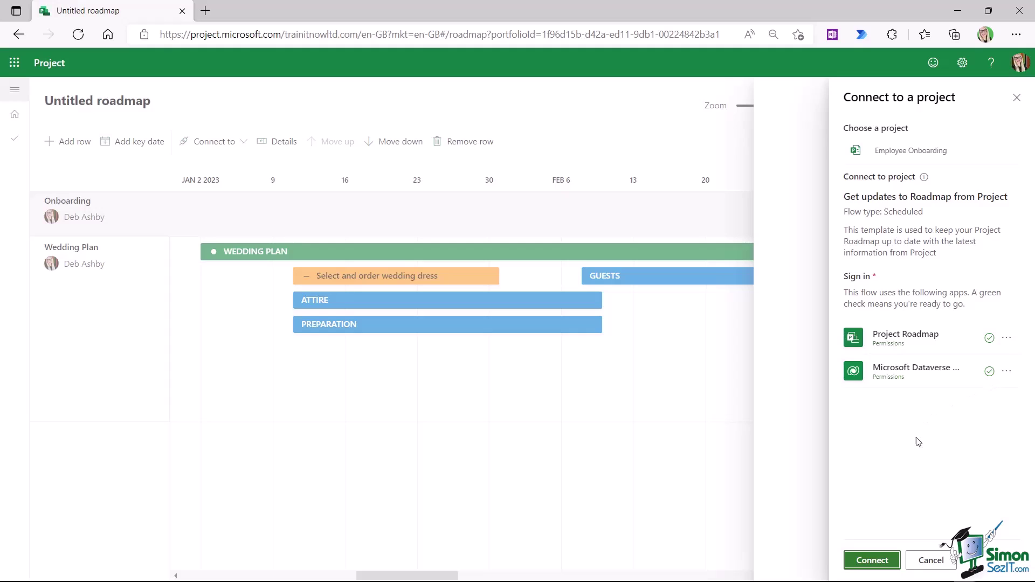
{"action": "left_click", "coordinate": [872, 561]}
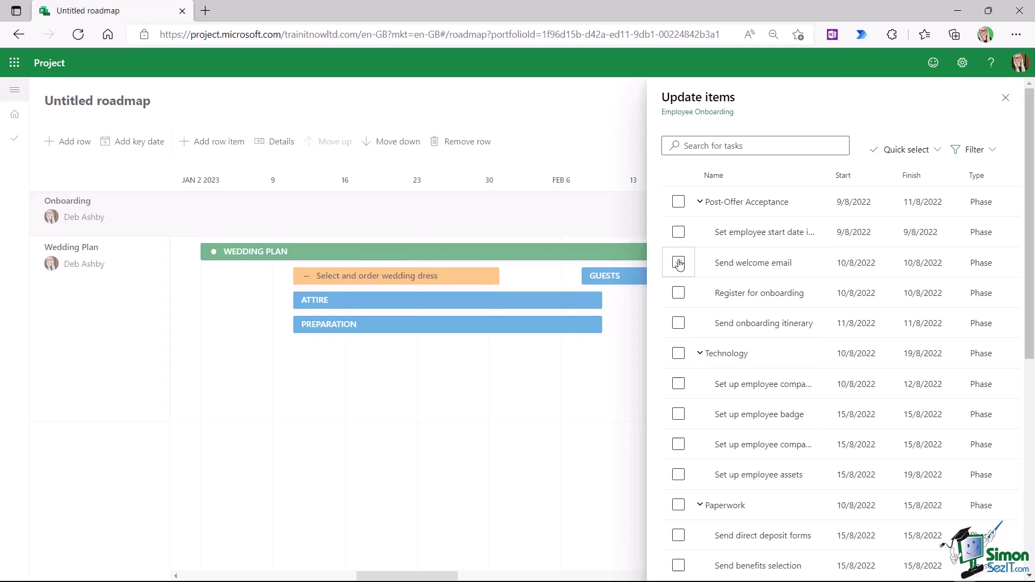
{"action": "left_click", "coordinate": [937, 150]}
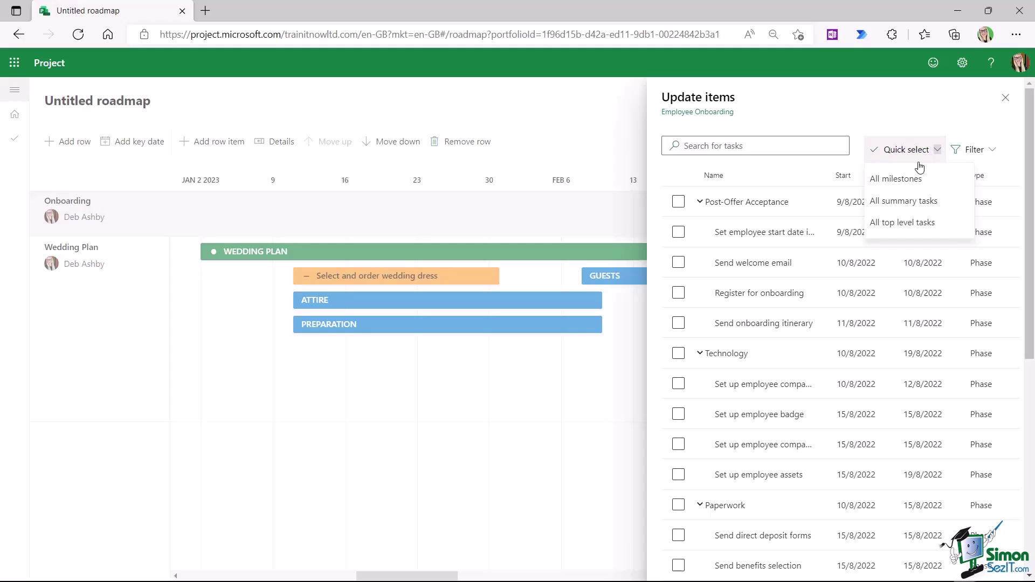
{"action": "left_click", "coordinate": [897, 223]}
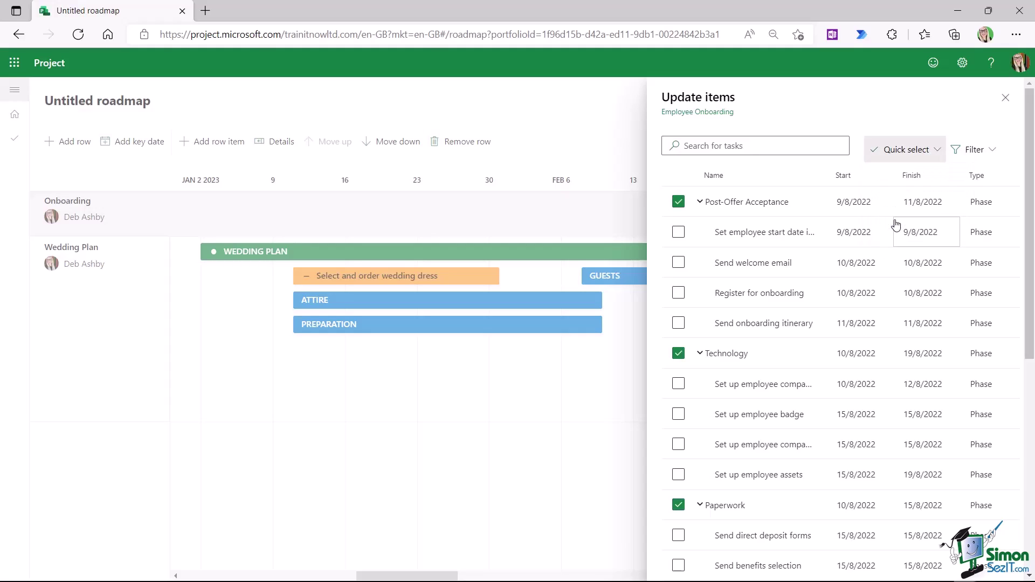
{"action": "scroll", "coordinate": [896, 225], "scroll_direction": "down", "scroll_amount": 6}
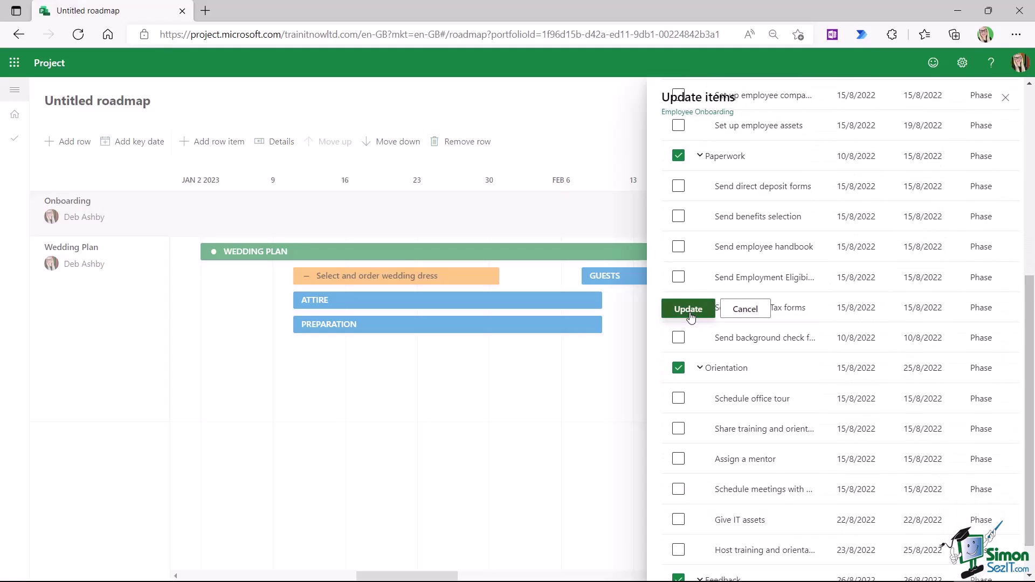
{"action": "left_click", "coordinate": [688, 309]}
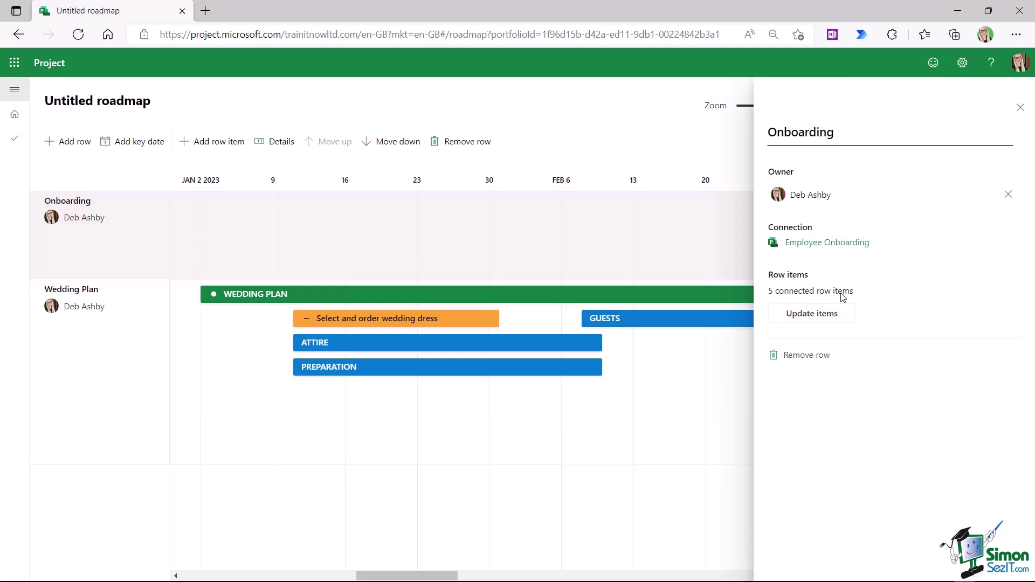
{"action": "left_click", "coordinate": [1021, 107]}
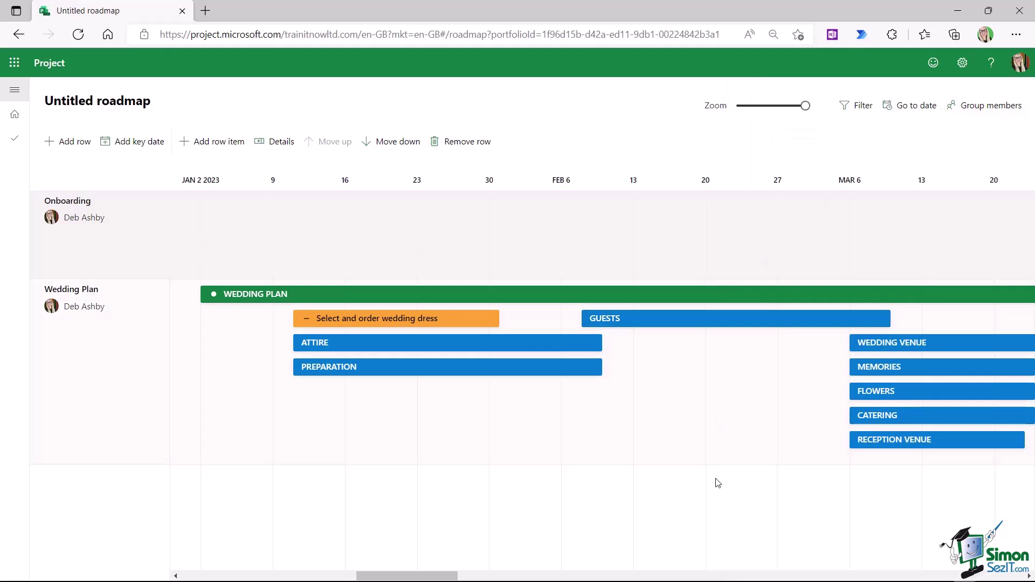
{"action": "scroll", "coordinate": [556, 568], "scroll_direction": "left", "scroll_amount": 10}
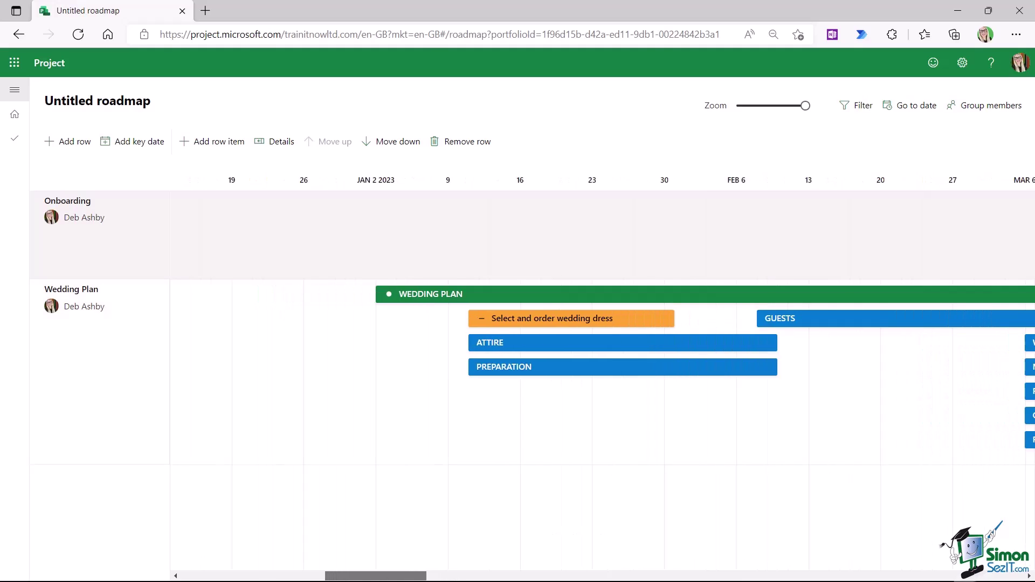
{"action": "scroll", "coordinate": [555, 568], "scroll_direction": "left", "scroll_amount": 5}
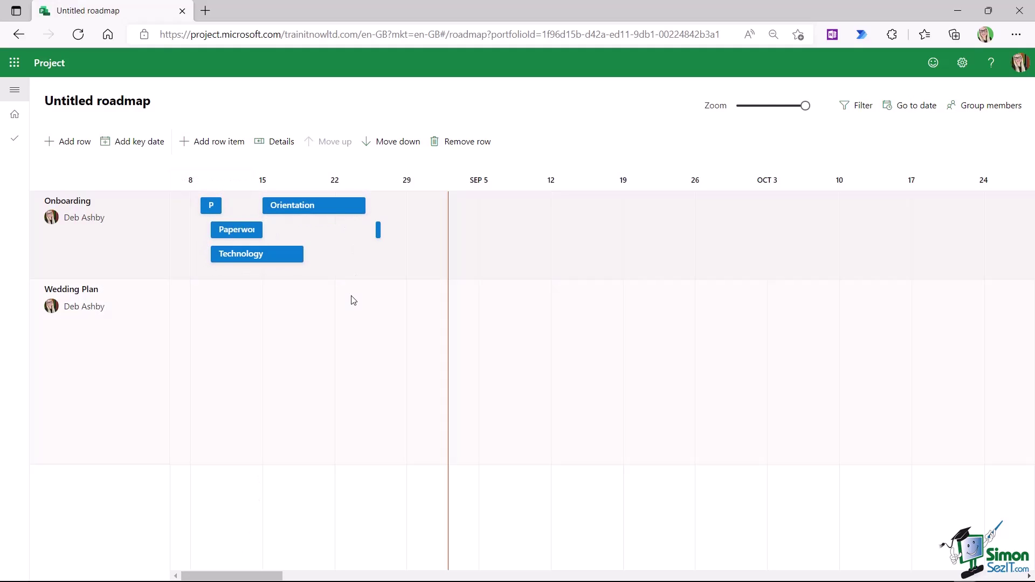
- Review the Orientation phase and the Onboarding row's linked tasks, then select the Wedding Plan row
{"action": "left_click", "coordinate": [334, 207]}
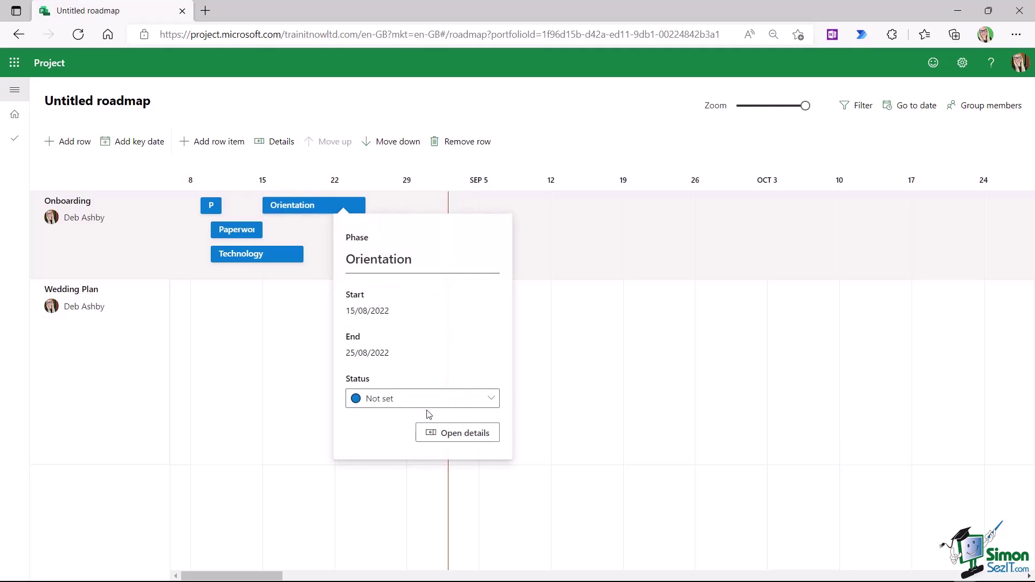
{"action": "left_click", "coordinate": [559, 155]}
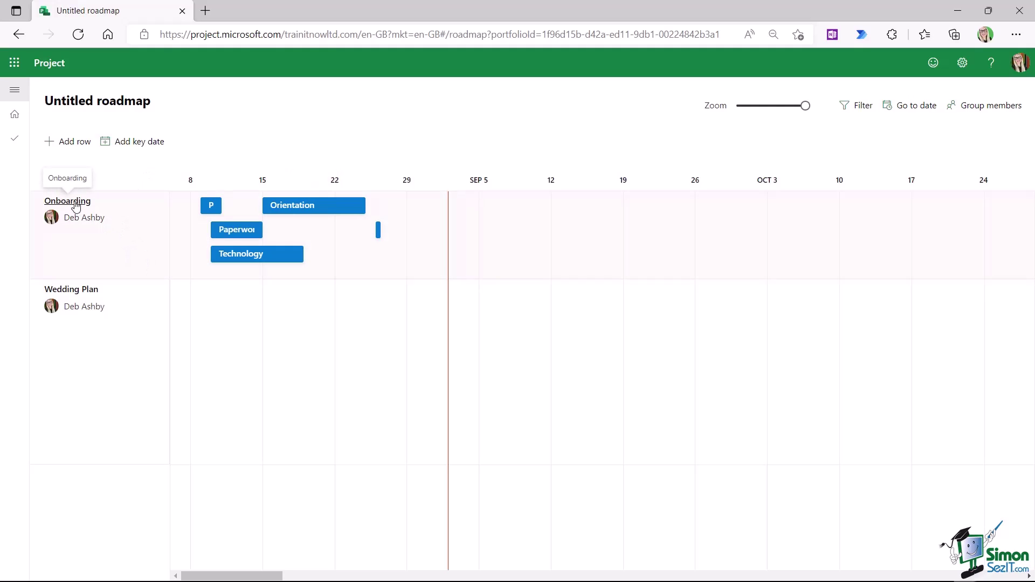
{"action": "left_click", "coordinate": [76, 207]}
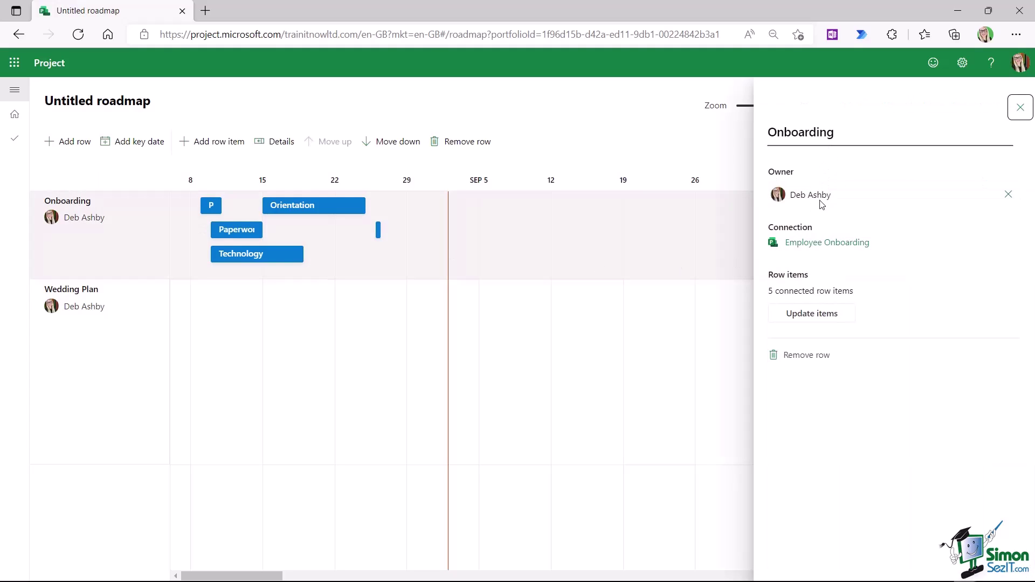
{"action": "left_click", "coordinate": [806, 318]}
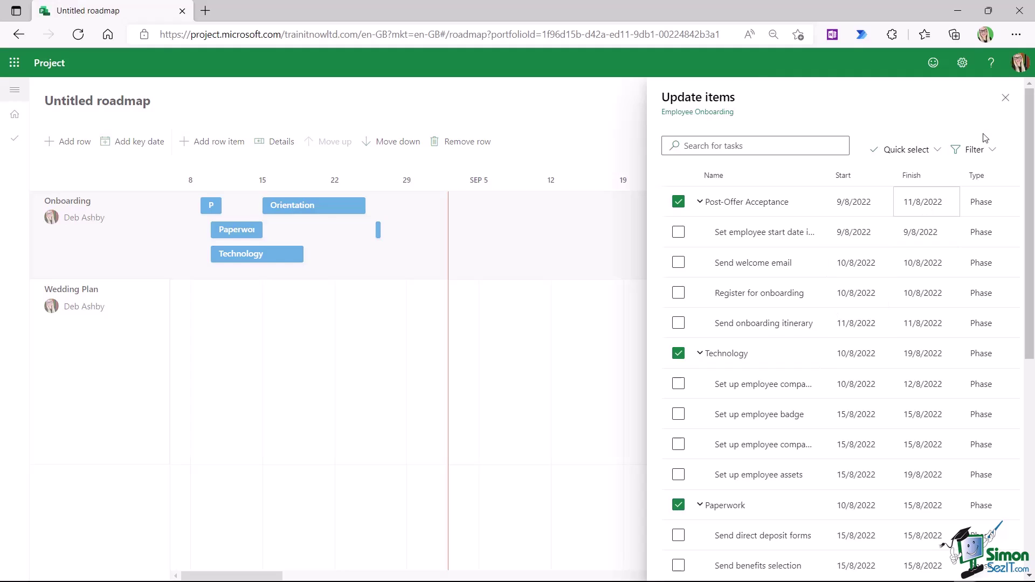
{"action": "left_click", "coordinate": [1005, 99]}
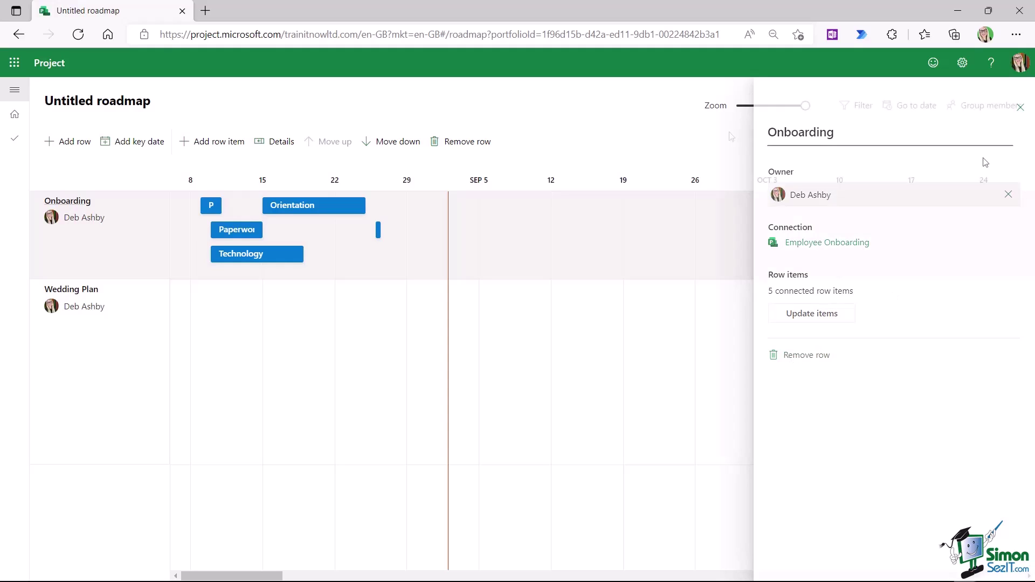
{"action": "left_click", "coordinate": [1021, 107]}
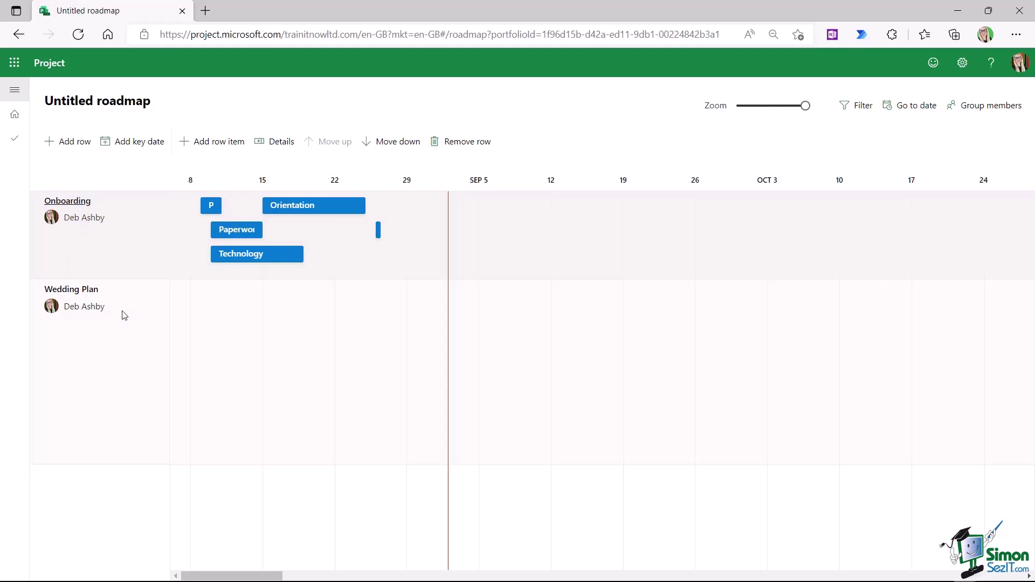
{"action": "left_click", "coordinate": [73, 326]}
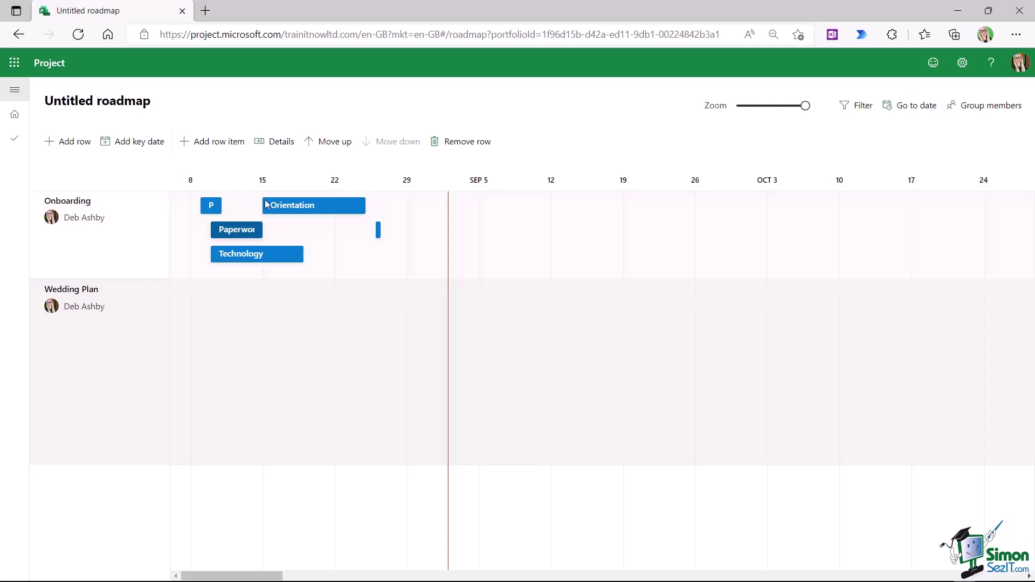
- Move Wedding Plan above Onboarding and retitle the roadmap with the owner's name plus 'Projects'
{"action": "left_click", "coordinate": [333, 142]}
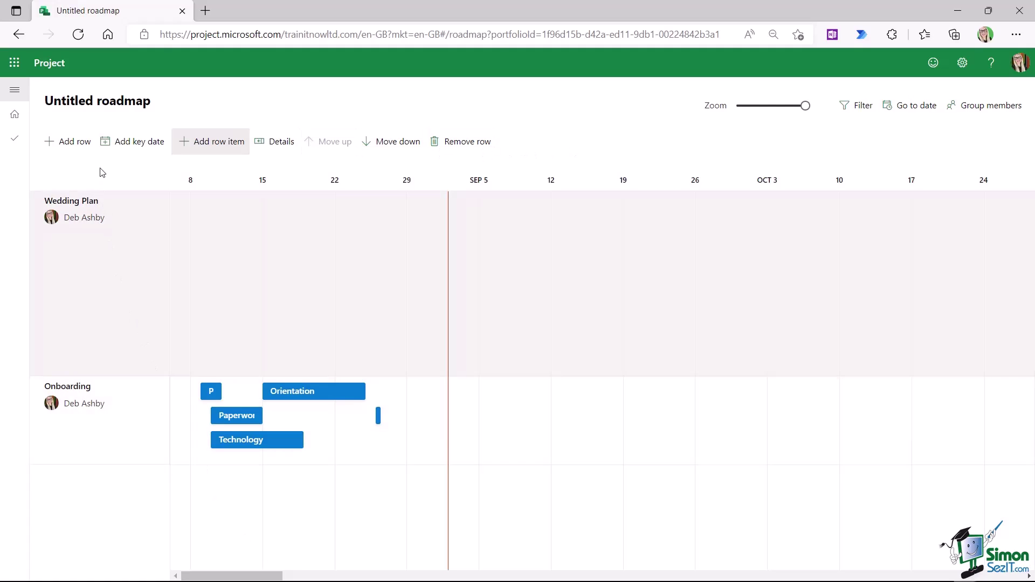
{"action": "left_click", "coordinate": [105, 101]}
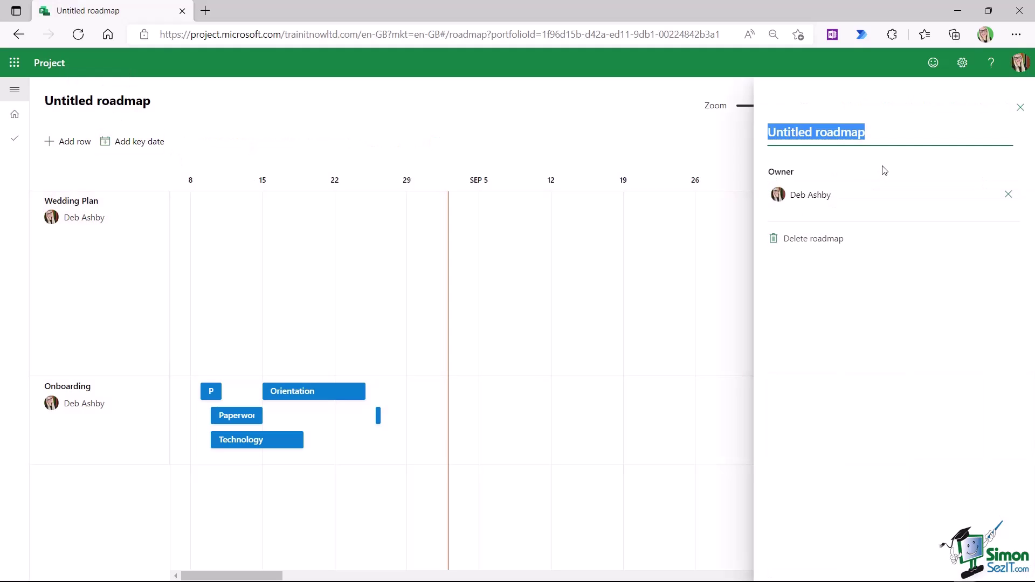
{"action": "type", "text": "Debs "}
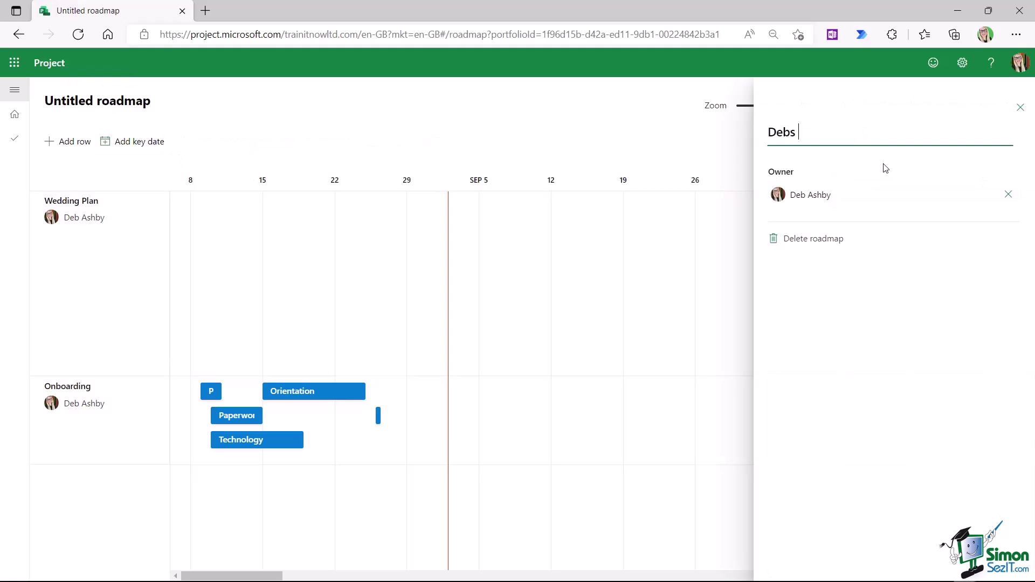
{"action": "type", "text": "Projects"}
{"action": "left_click", "coordinate": [1021, 108]}
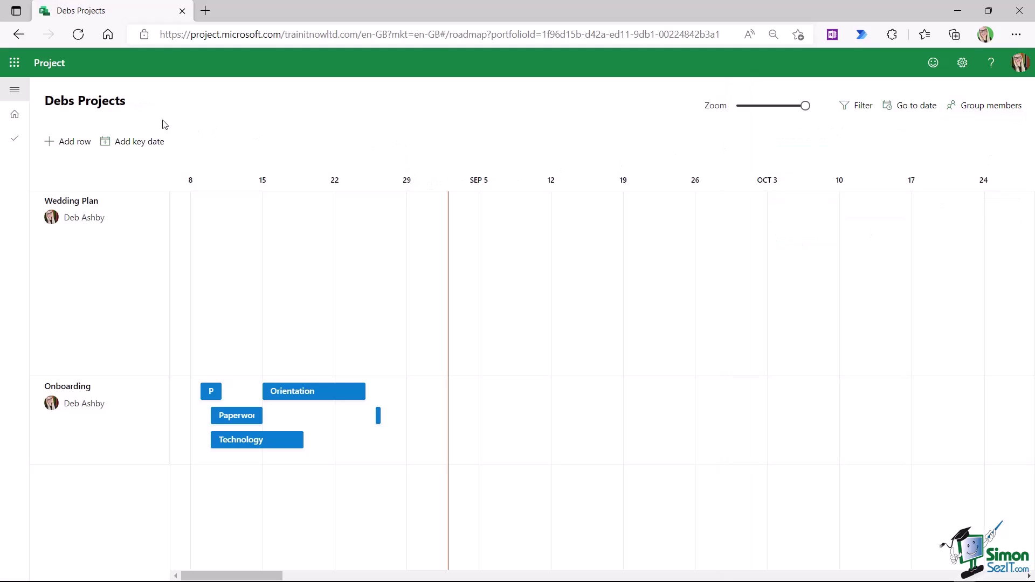
- Favourite the renamed roadmap on Project home, copy its roadmap link, and go to Teams
{"action": "left_click", "coordinate": [15, 115]}
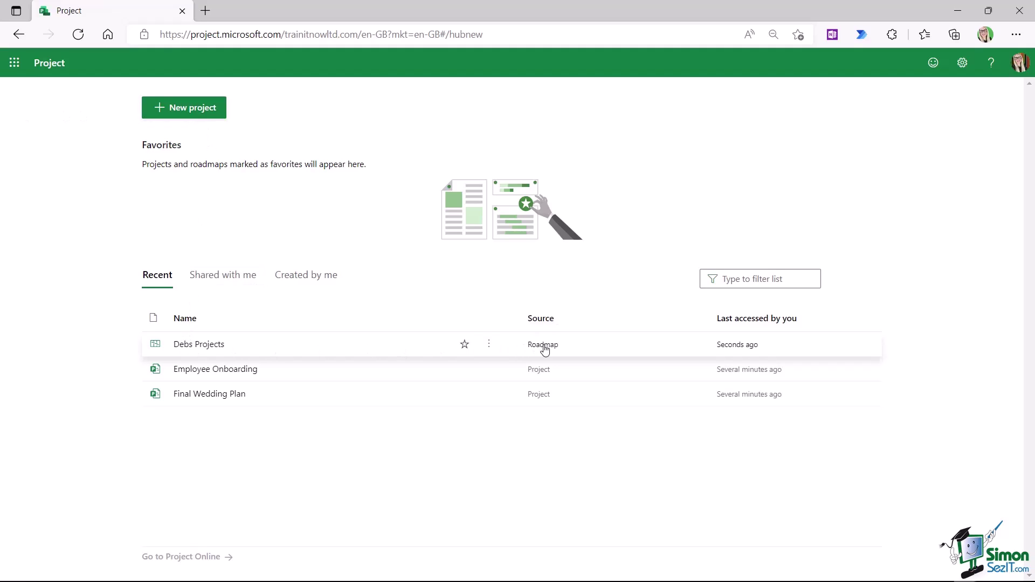
{"action": "left_click", "coordinate": [464, 345]}
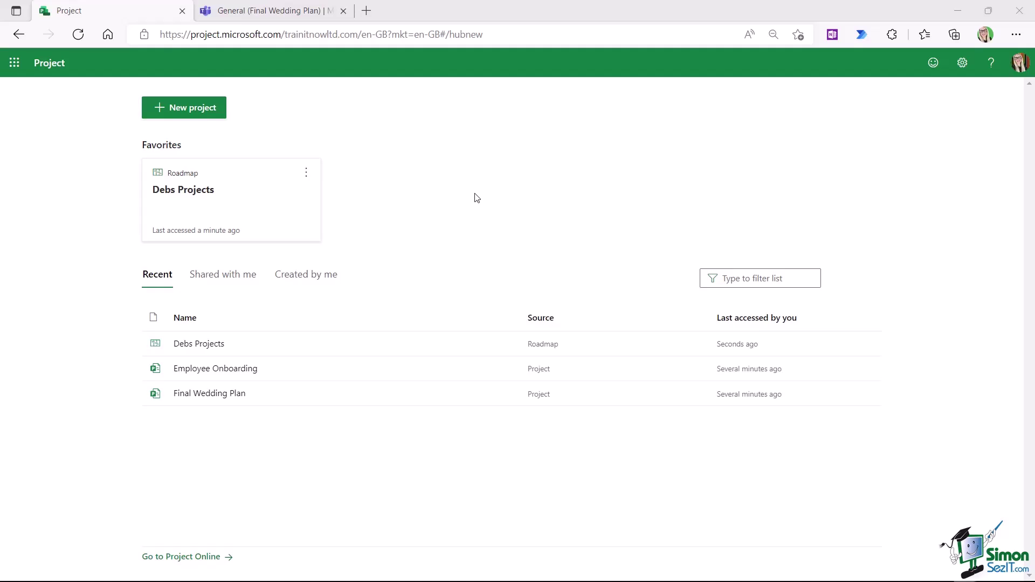
{"action": "left_click", "coordinate": [305, 174]}
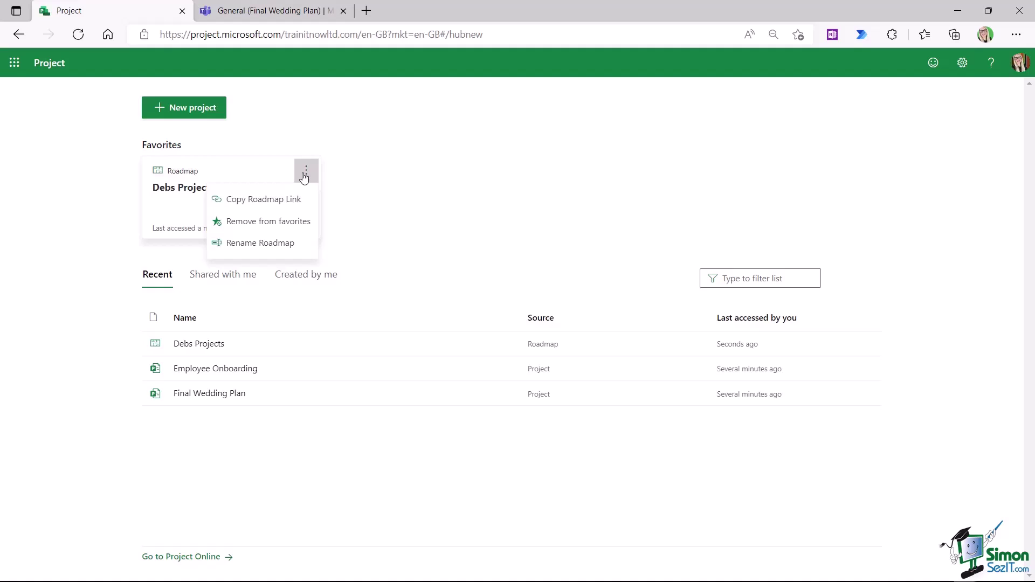
{"action": "left_click", "coordinate": [254, 200]}
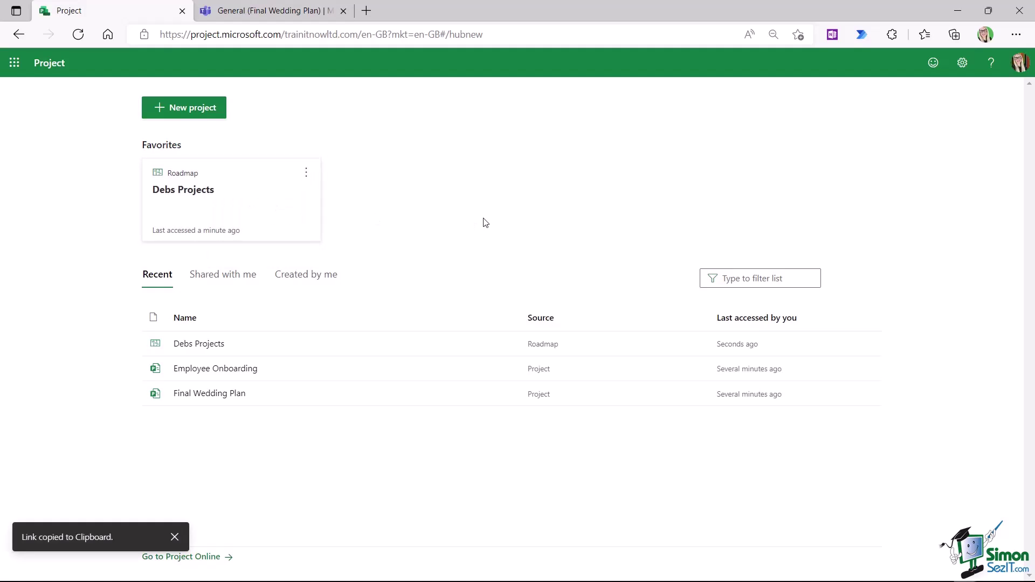
{"action": "left_click", "coordinate": [286, 11]}
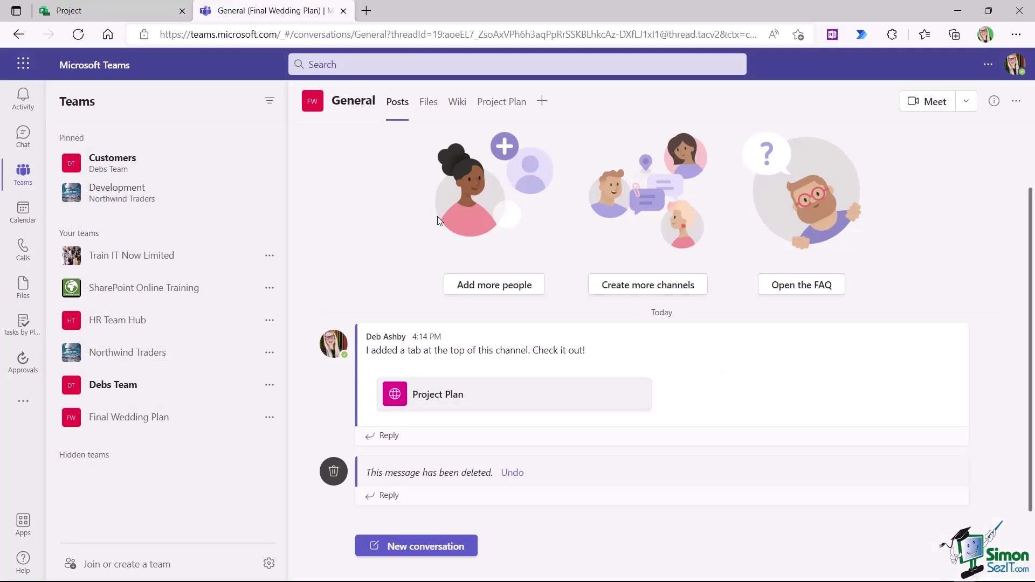
- Add a Roadmap website tab with the pasted roadmap link to the General channel and sign in
{"action": "left_click", "coordinate": [126, 420]}
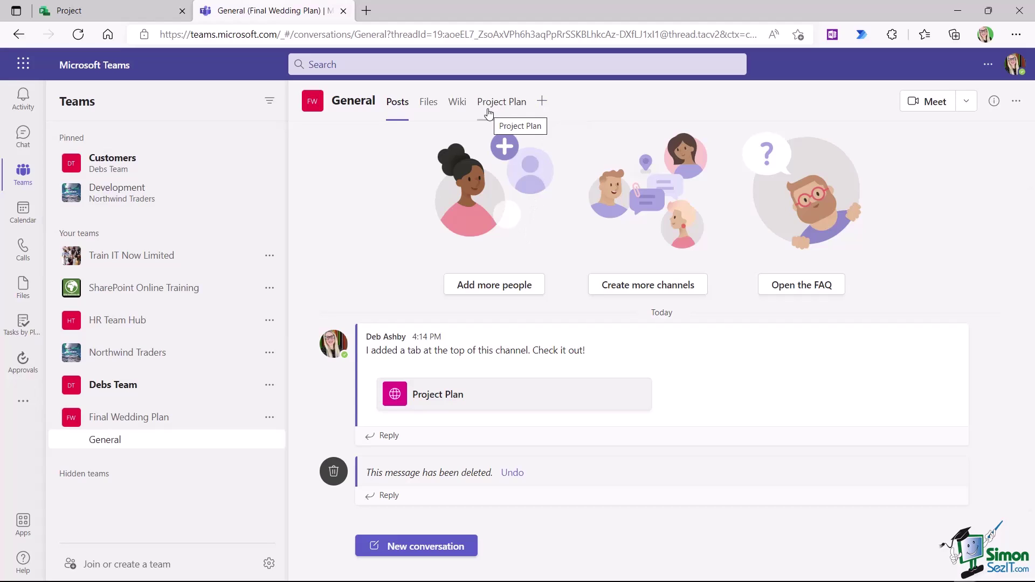
{"action": "left_click", "coordinate": [544, 103]}
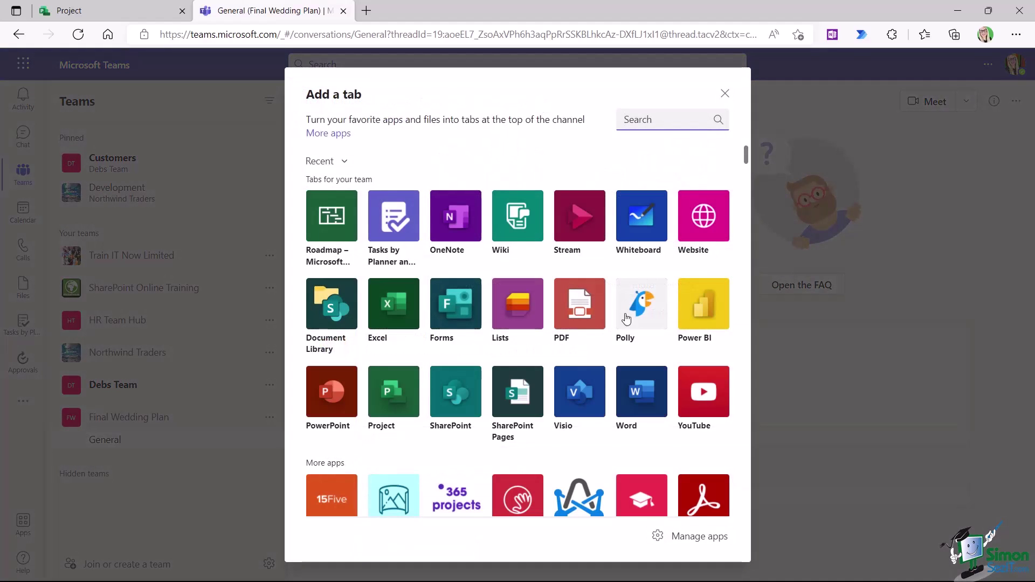
{"action": "left_click", "coordinate": [704, 218]}
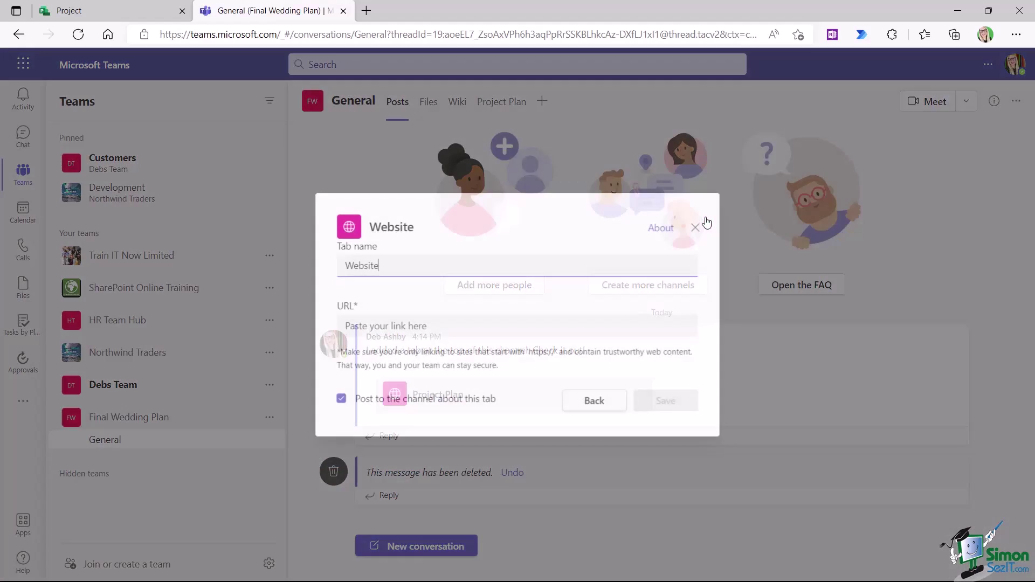
{"action": "type", "text": "Roadmap"}
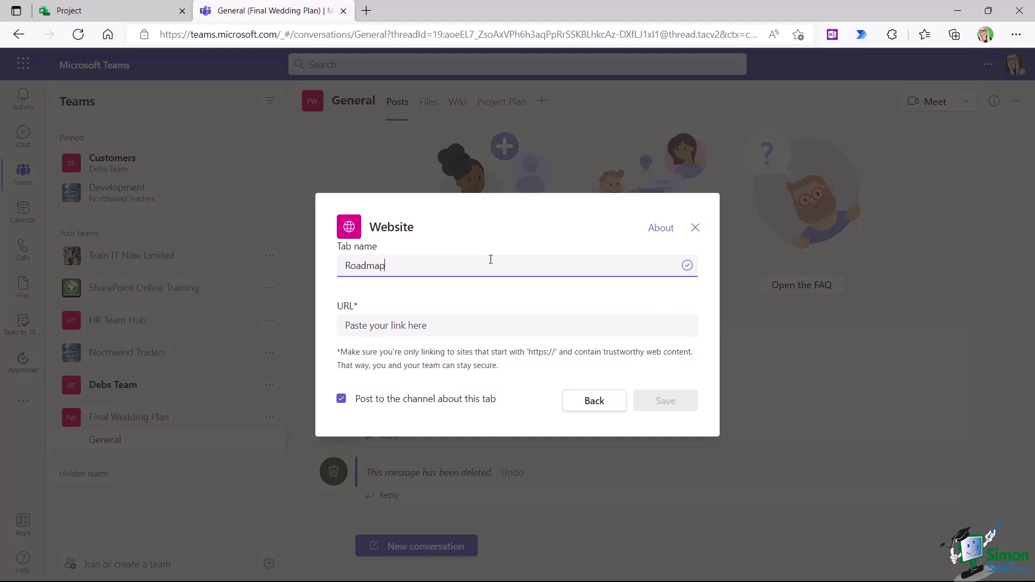
{"action": "left_click", "coordinate": [404, 328]}
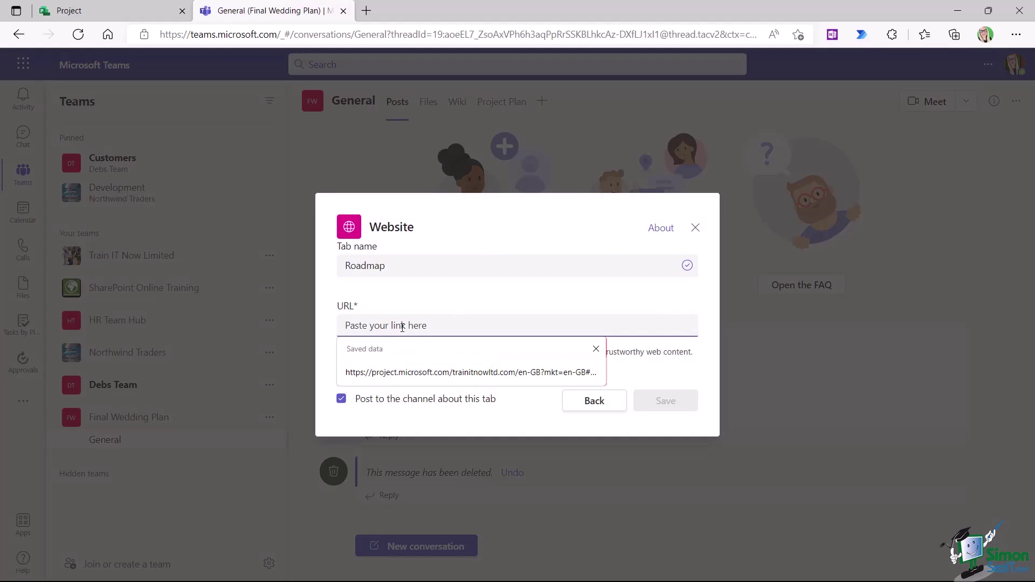
{"action": "key", "text": "ctrl+v"}
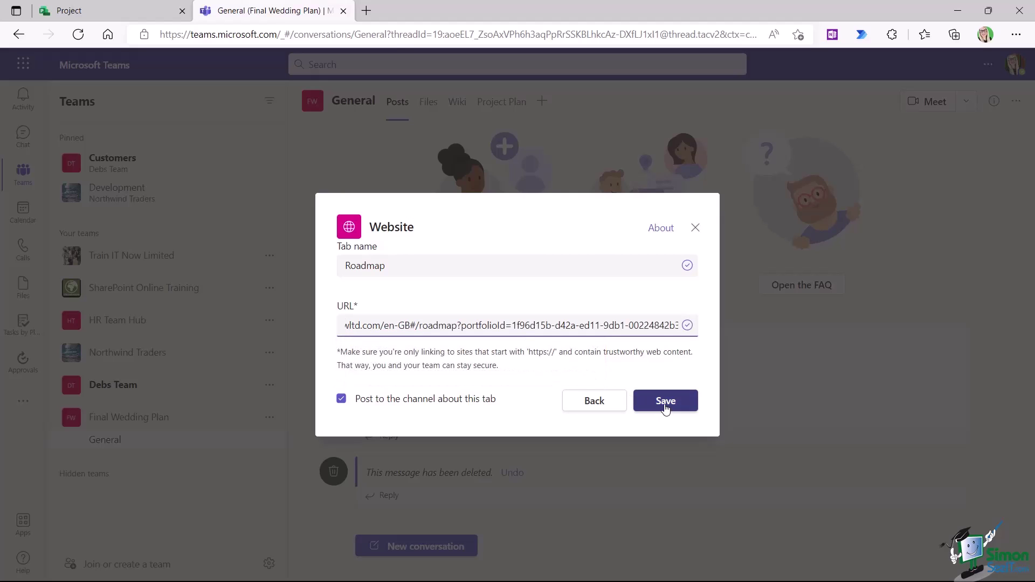
{"action": "left_click", "coordinate": [665, 403]}
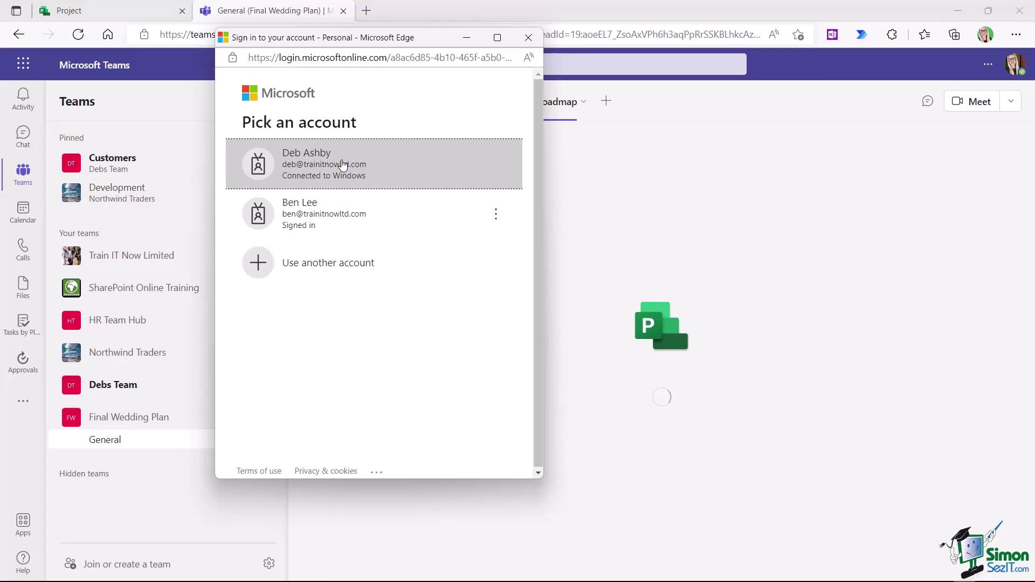
{"action": "left_click", "coordinate": [343, 164]}
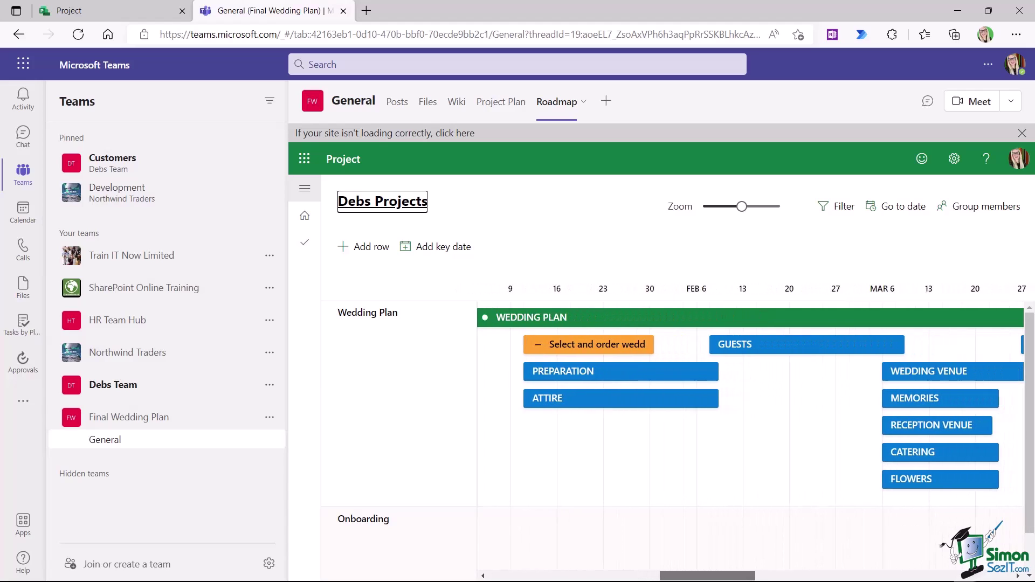
- Scroll the roadmap timeline in the Roadmap tab
{"action": "scroll", "coordinate": [678, 431], "scroll_direction": "left", "scroll_amount": 5}
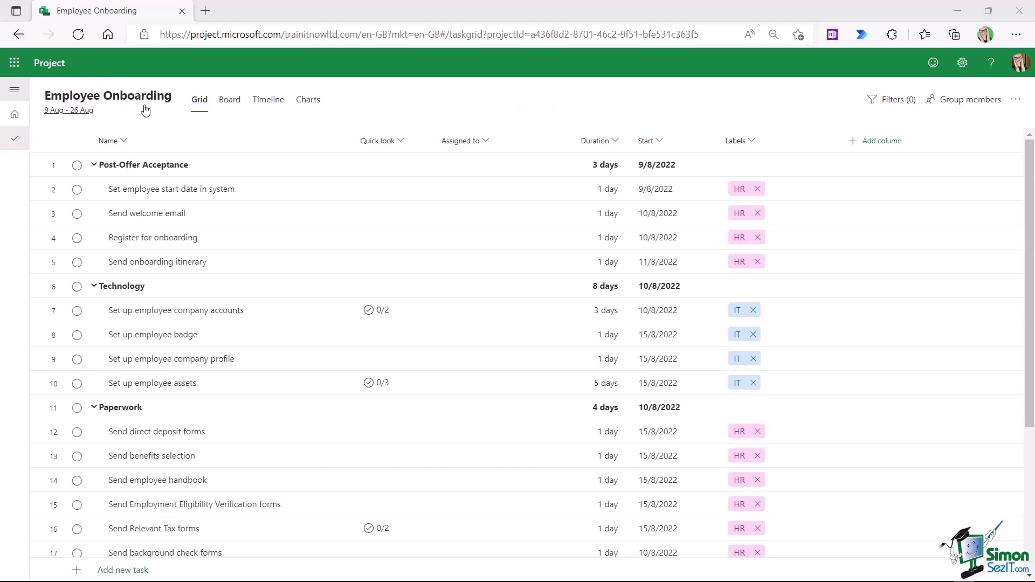
- Show Employee Onboarding in the timeline view with its critical path highlighted
{"action": "scroll", "coordinate": [531, 218], "scroll_direction": "down", "scroll_amount": 3}
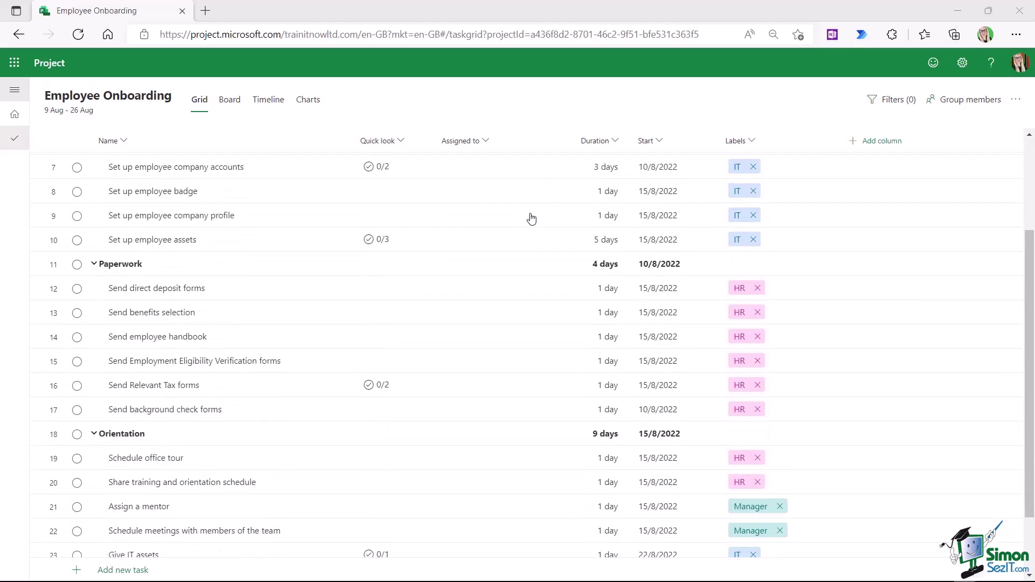
{"action": "scroll", "coordinate": [531, 218], "scroll_direction": "down", "scroll_amount": 2}
{"action": "scroll", "coordinate": [531, 219], "scroll_direction": "up", "scroll_amount": 5}
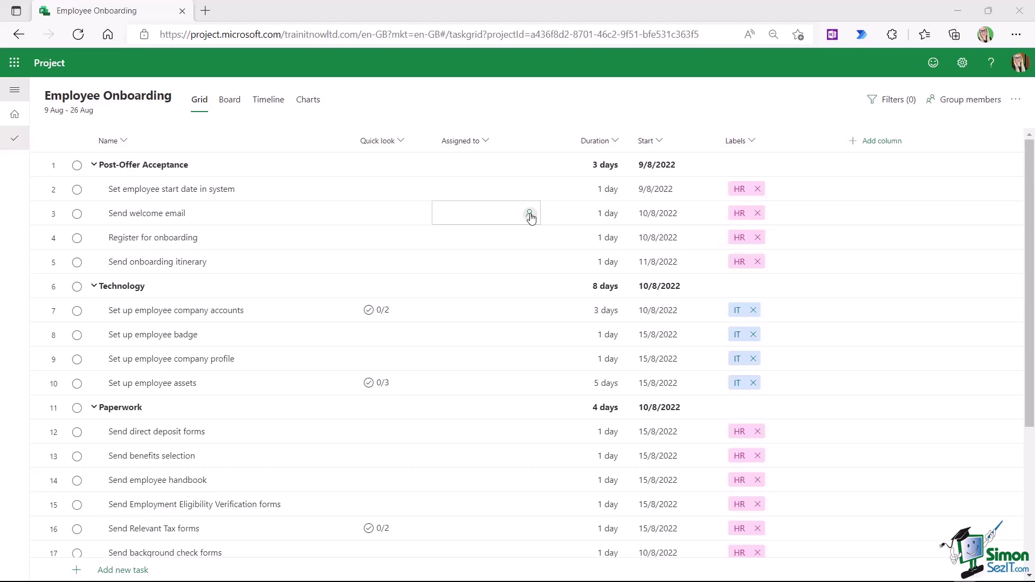
{"action": "left_click", "coordinate": [261, 108]}
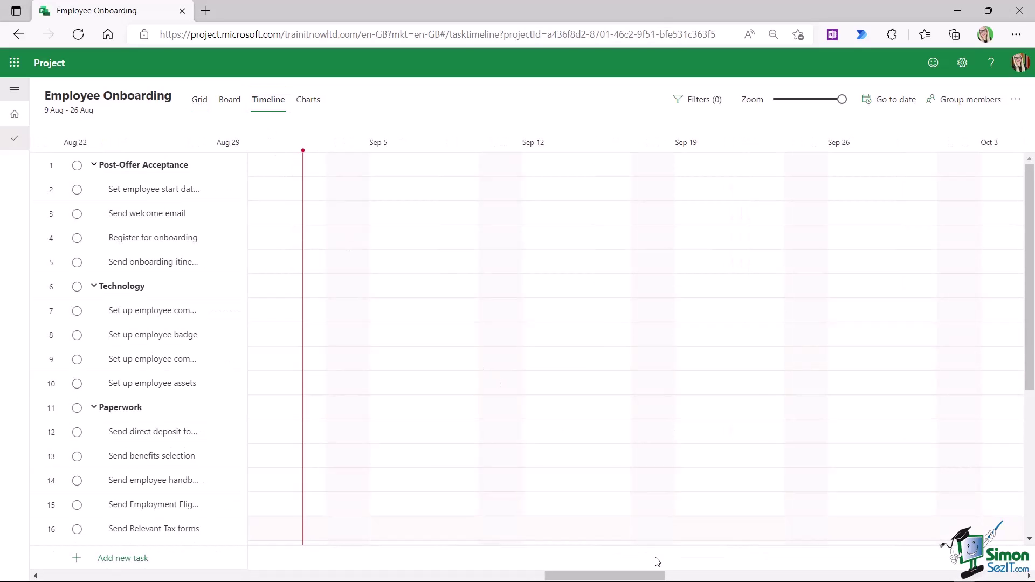
{"action": "left_click_drag", "start_coordinate": [659, 576], "coordinate": [584, 577]}
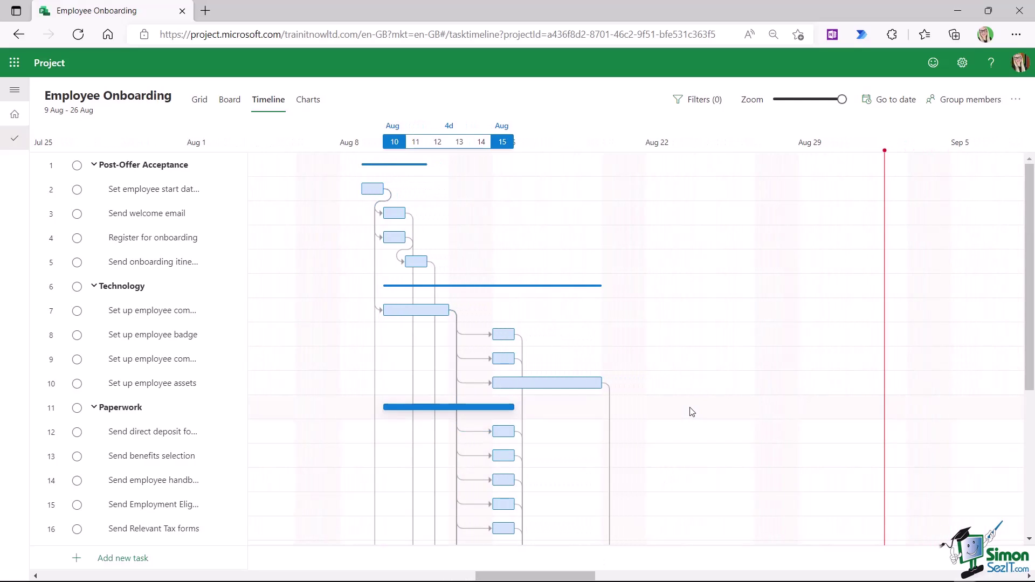
{"action": "left_click", "coordinate": [703, 102]}
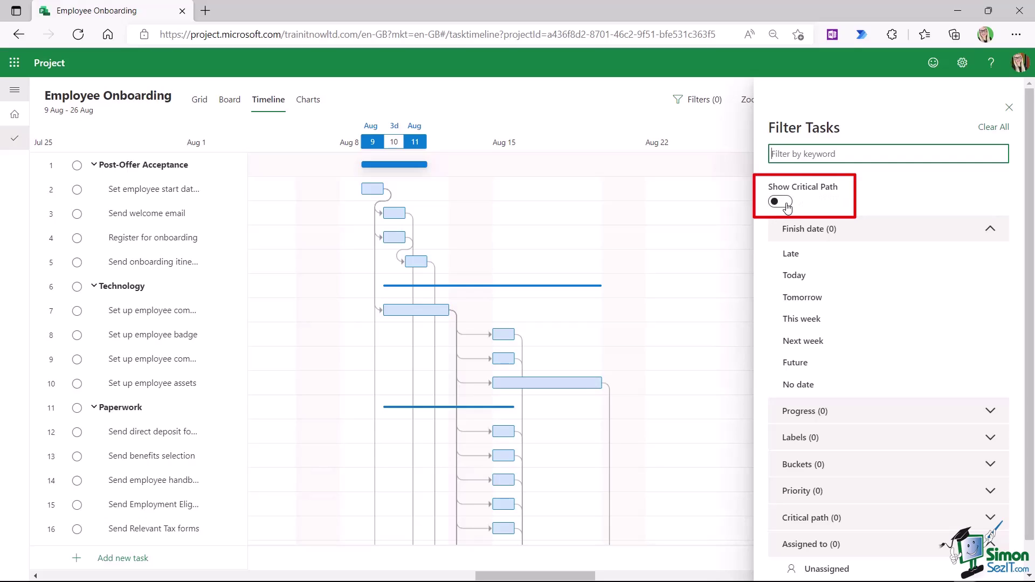
{"action": "left_click", "coordinate": [786, 204]}
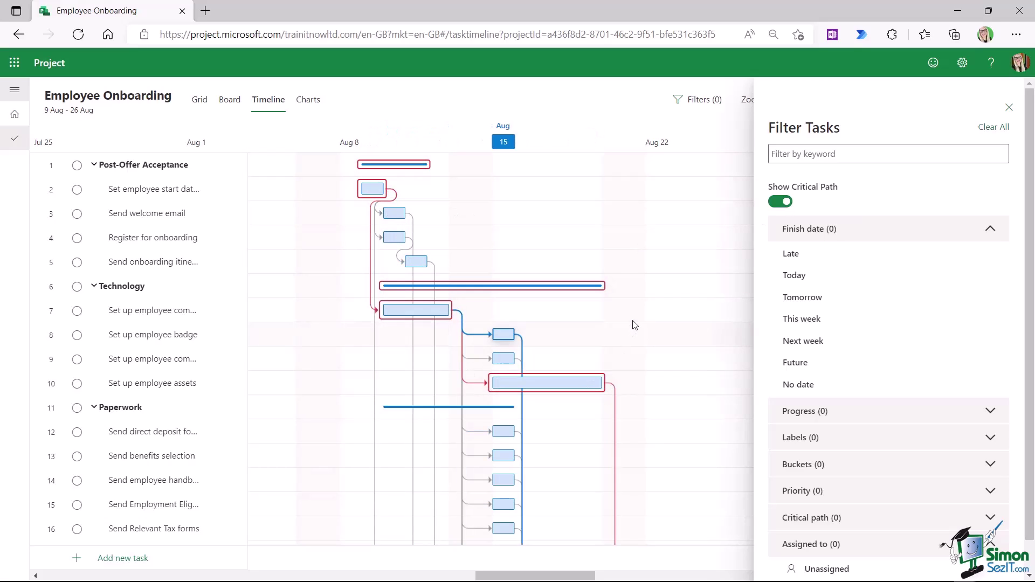
- Filter to Critical tasks only, then clear all filters and return to the grid
{"action": "scroll", "coordinate": [637, 321], "scroll_direction": "down", "scroll_amount": 5}
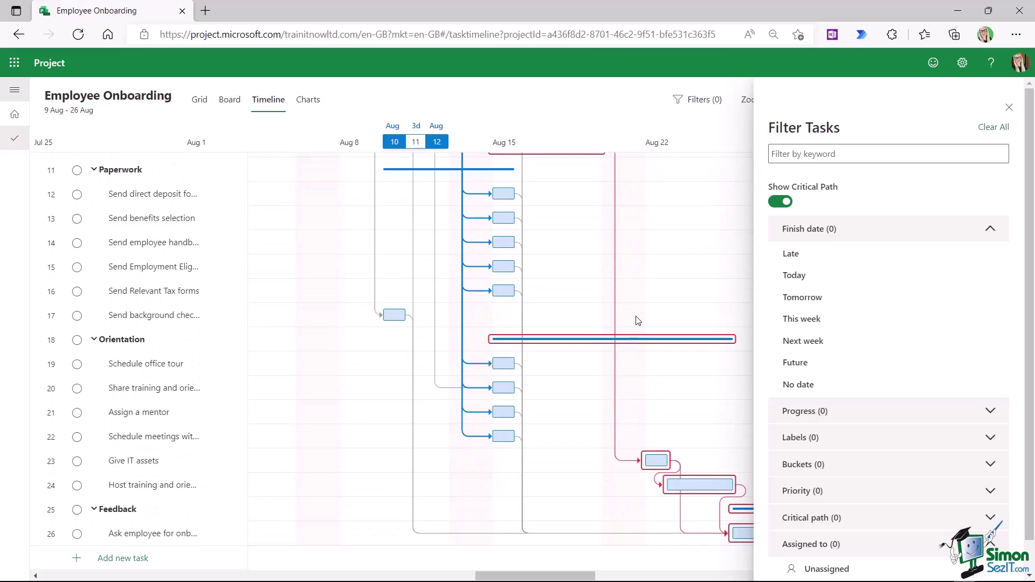
{"action": "scroll", "coordinate": [637, 321], "scroll_direction": "up", "scroll_amount": 5}
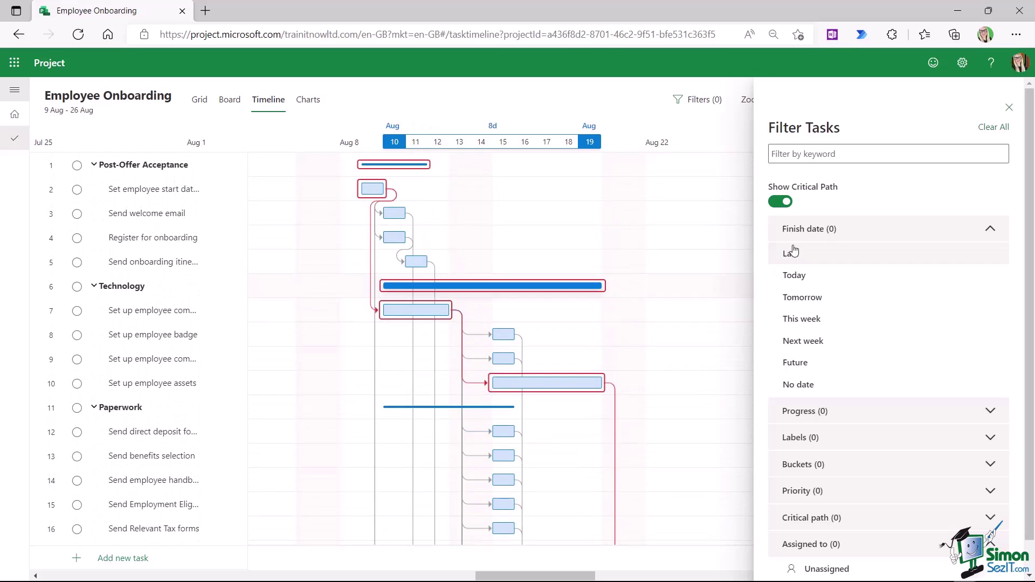
{"action": "left_click", "coordinate": [776, 204]}
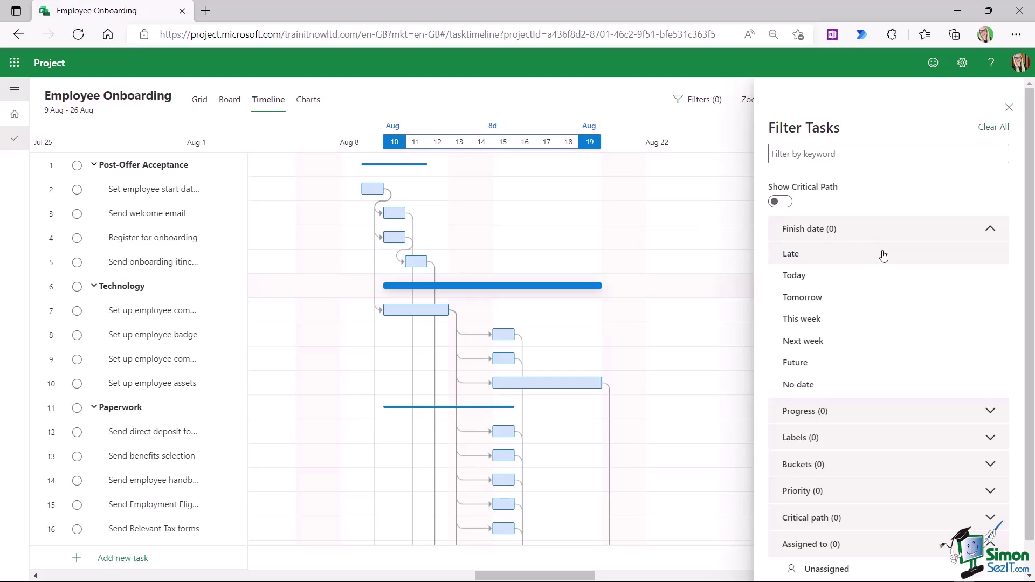
{"action": "scroll", "coordinate": [876, 264], "scroll_direction": "down", "scroll_amount": 1}
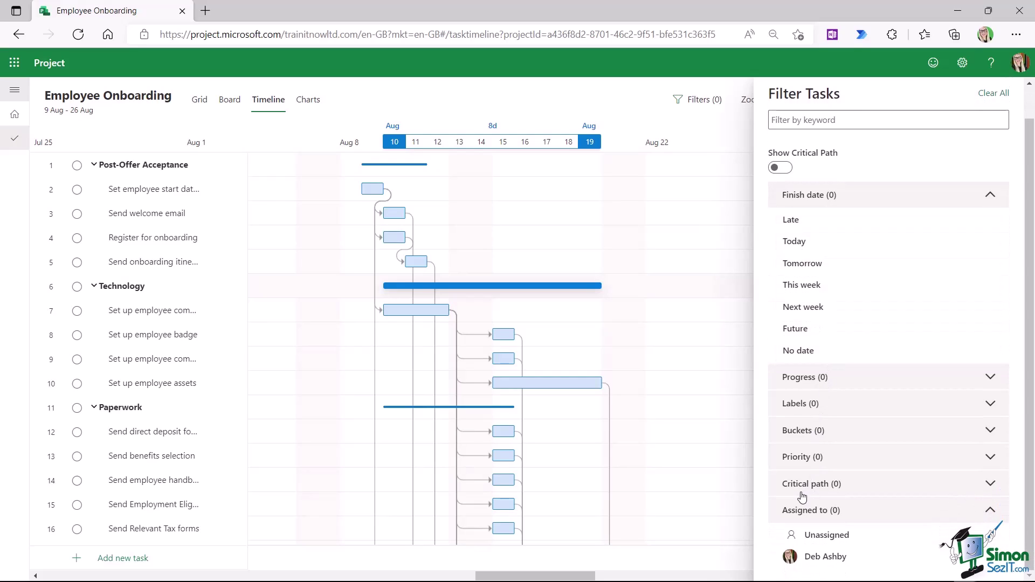
{"action": "left_click", "coordinate": [990, 485]}
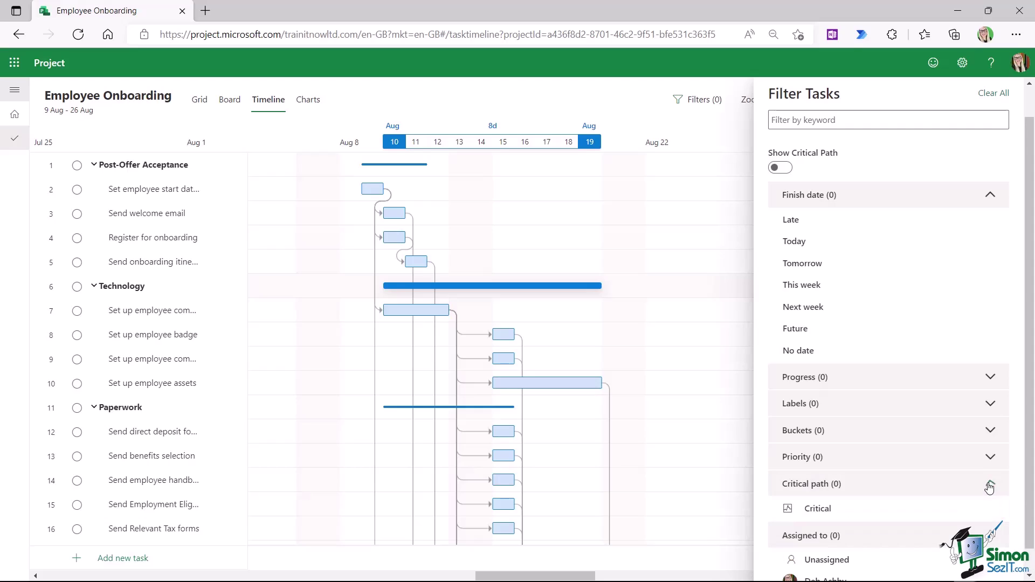
{"action": "left_click", "coordinate": [817, 509]}
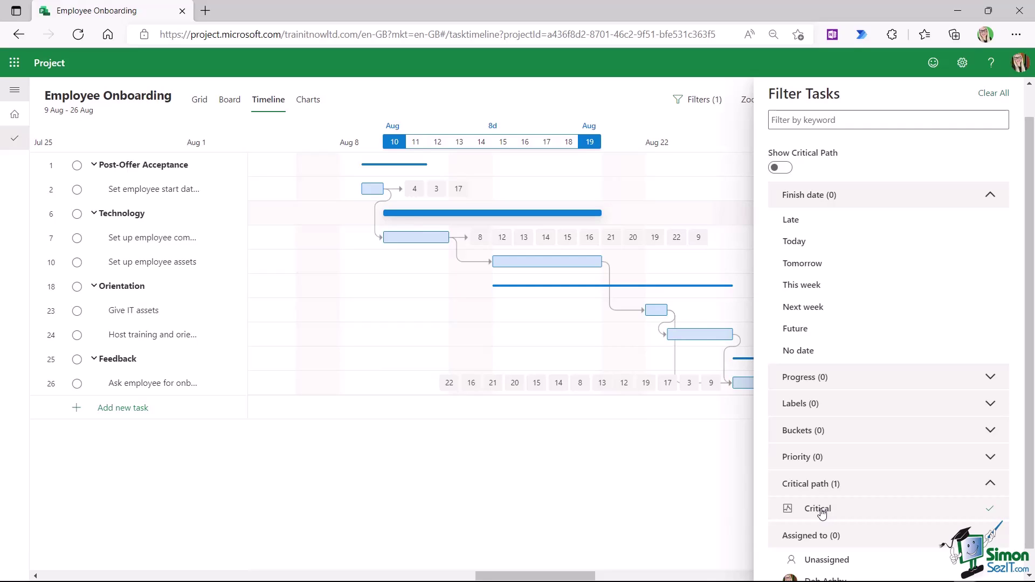
{"action": "left_click", "coordinate": [993, 94]}
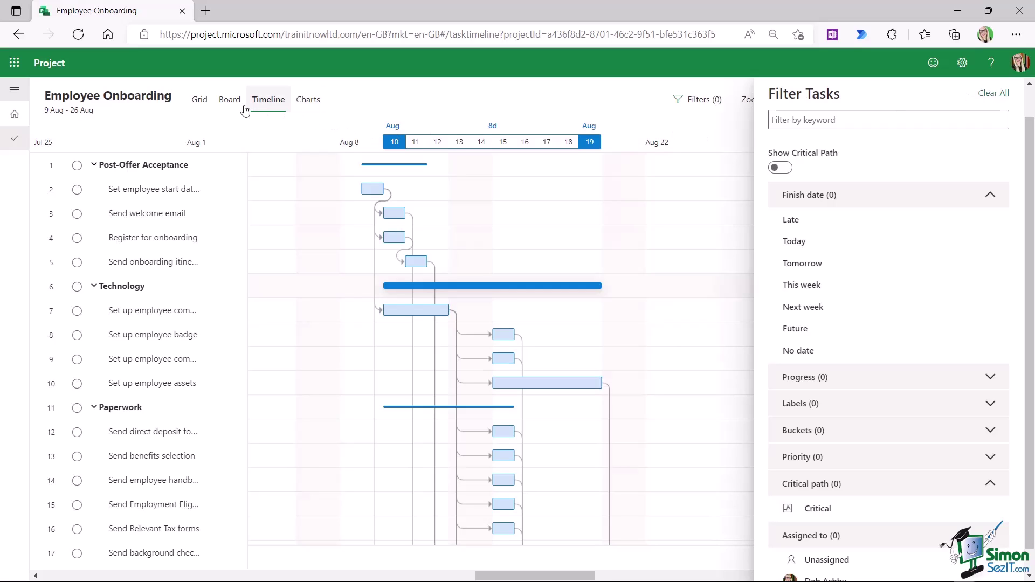
{"action": "left_click", "coordinate": [200, 100]}
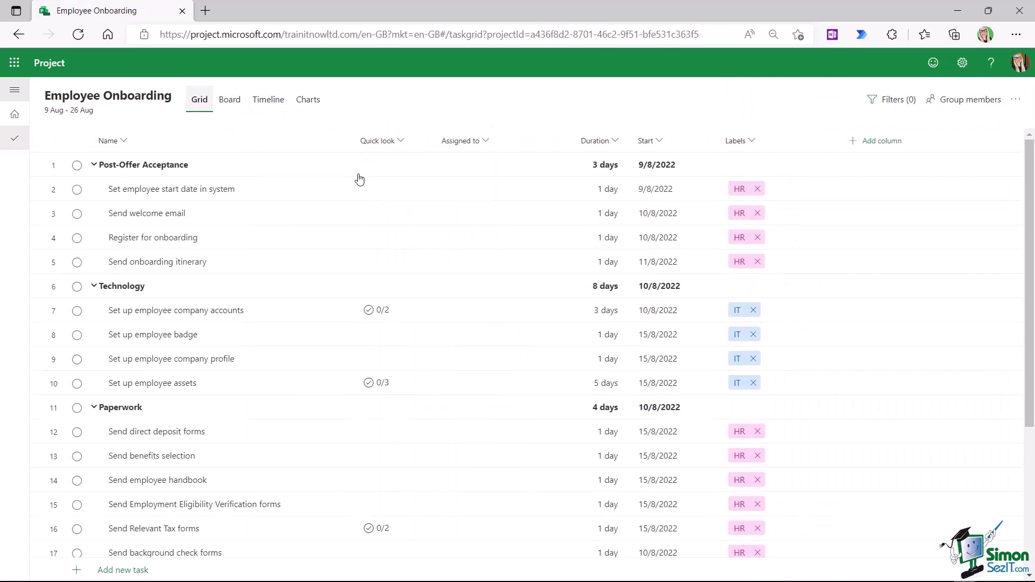
- Open the task Filters pane
{"action": "left_click", "coordinate": [892, 99]}
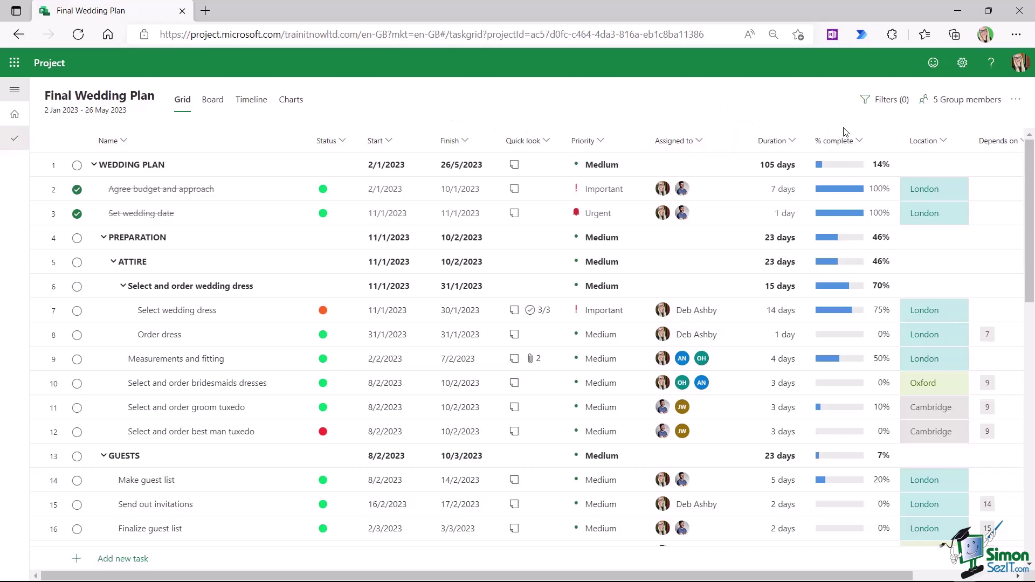
- Export the Final Wedding Plan to Excel and open the downloaded Final Wedding Plan (1).xlsx
{"action": "left_click", "coordinate": [1016, 102]}
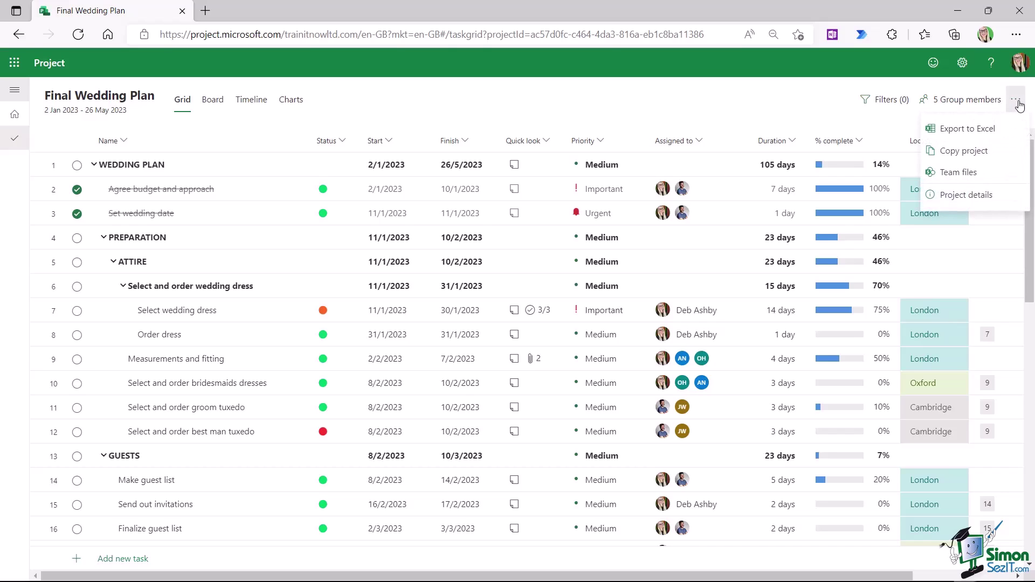
{"action": "left_click", "coordinate": [970, 129]}
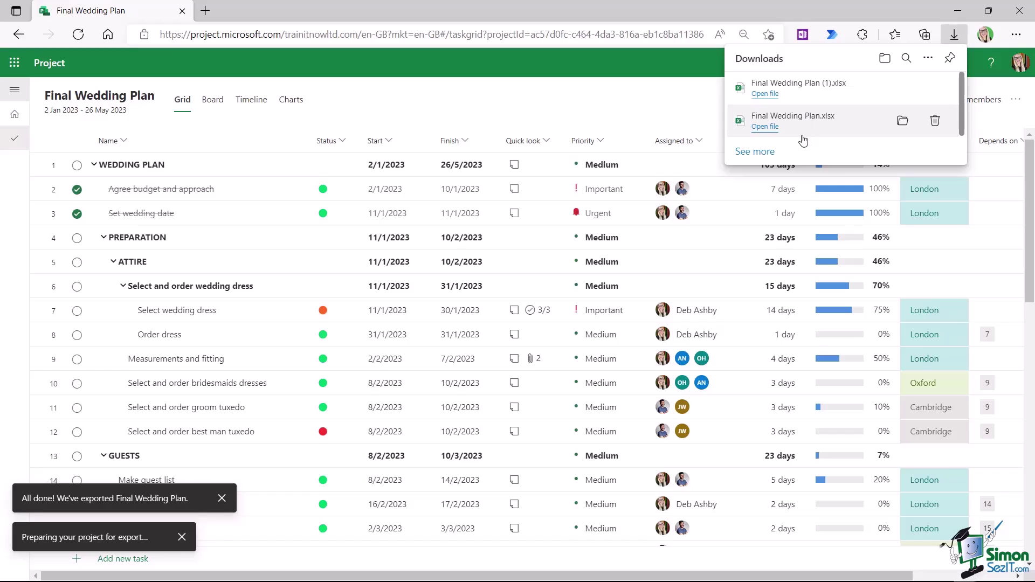
{"action": "left_click", "coordinate": [767, 101]}
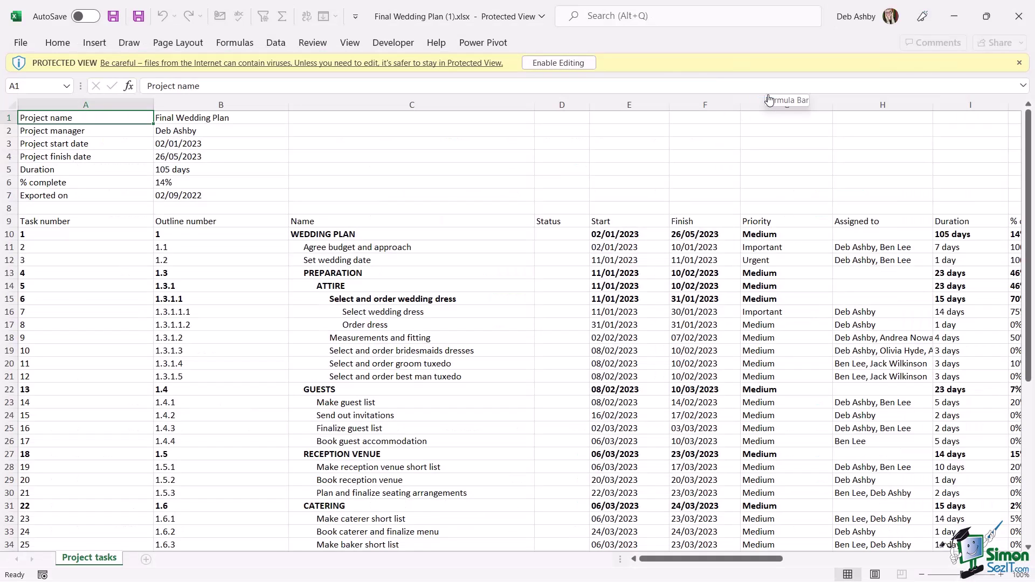
- Enable editing in the exported workbook and select the project summary rows 1–7
{"action": "left_click", "coordinate": [558, 62]}
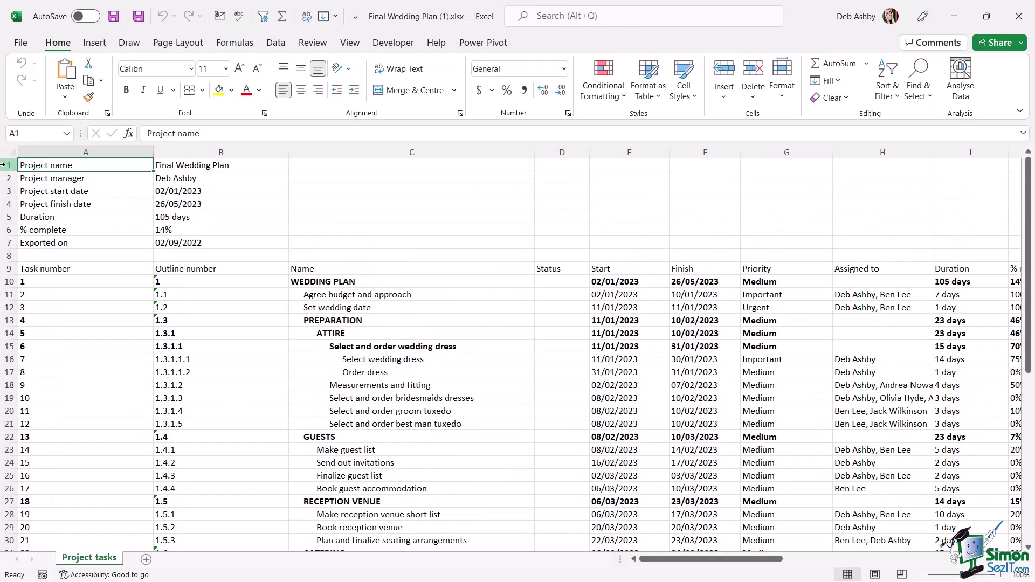
{"action": "left_click_drag", "start_coordinate": [7, 165], "coordinate": [2, 233]}
{"action": "left_click_drag", "start_coordinate": [9, 242], "coordinate": [9, 243]}
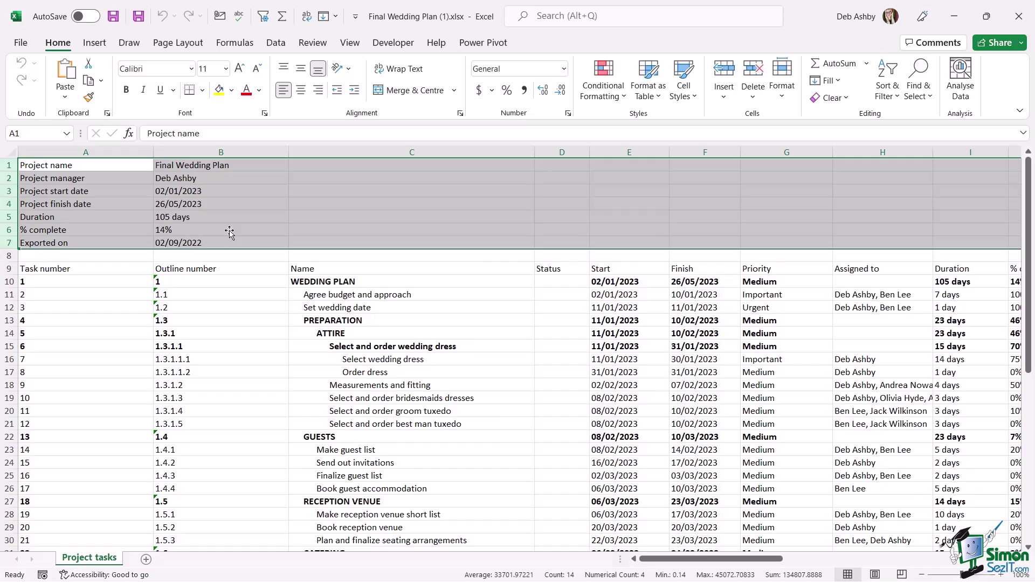
{"action": "left_click", "coordinate": [396, 221]}
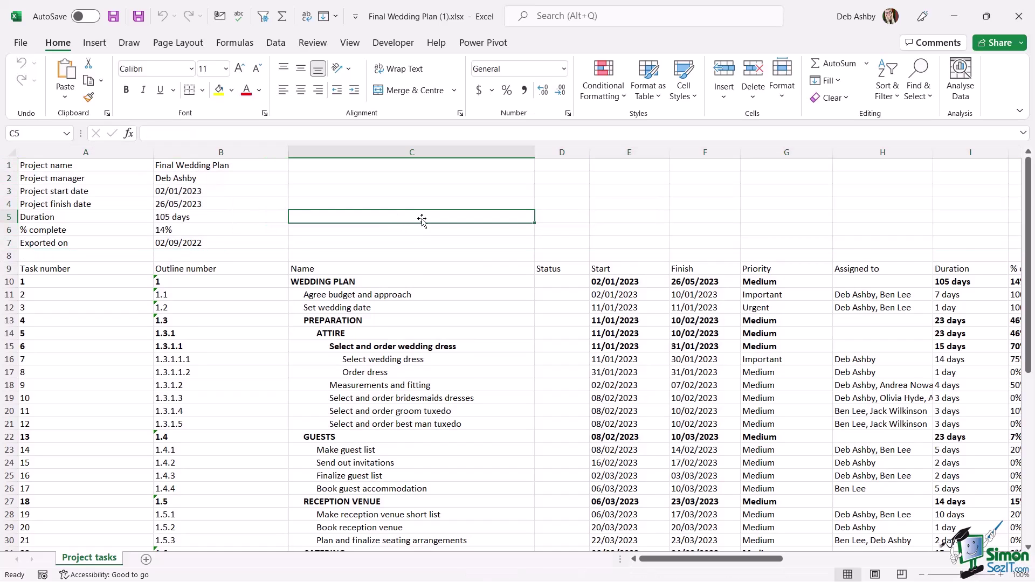
- Scroll through the task rows, check the start date in cell E15, and close Excel
{"action": "scroll", "coordinate": [409, 221], "scroll_direction": "down", "scroll_amount": 2}
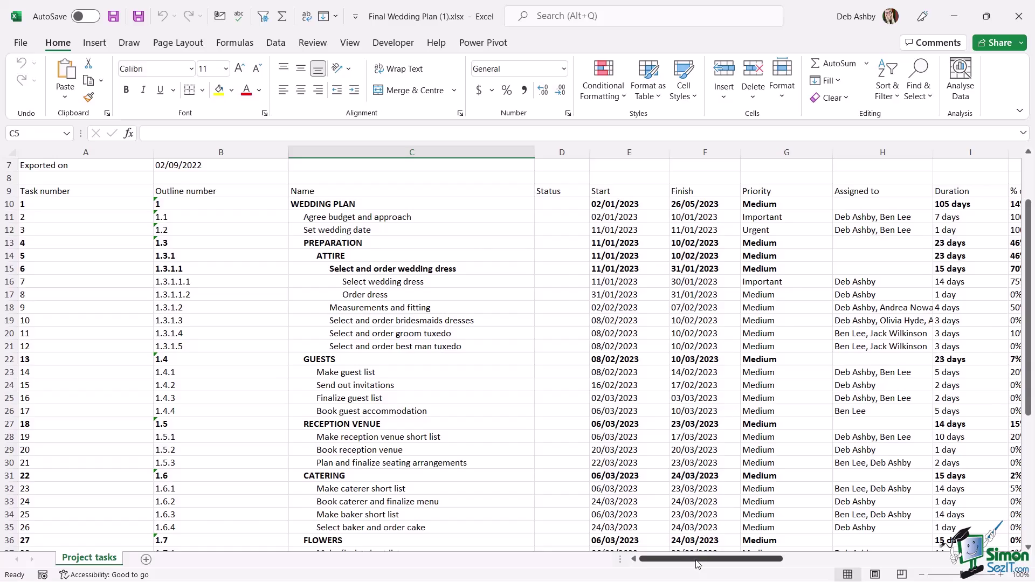
{"action": "mouse_move", "coordinate": [697, 564]}
{"action": "left_mouse_down"}
{"action": "mouse_move", "coordinate": [937, 571]}
{"action": "mouse_move", "coordinate": [695, 577]}
{"action": "left_mouse_up"}
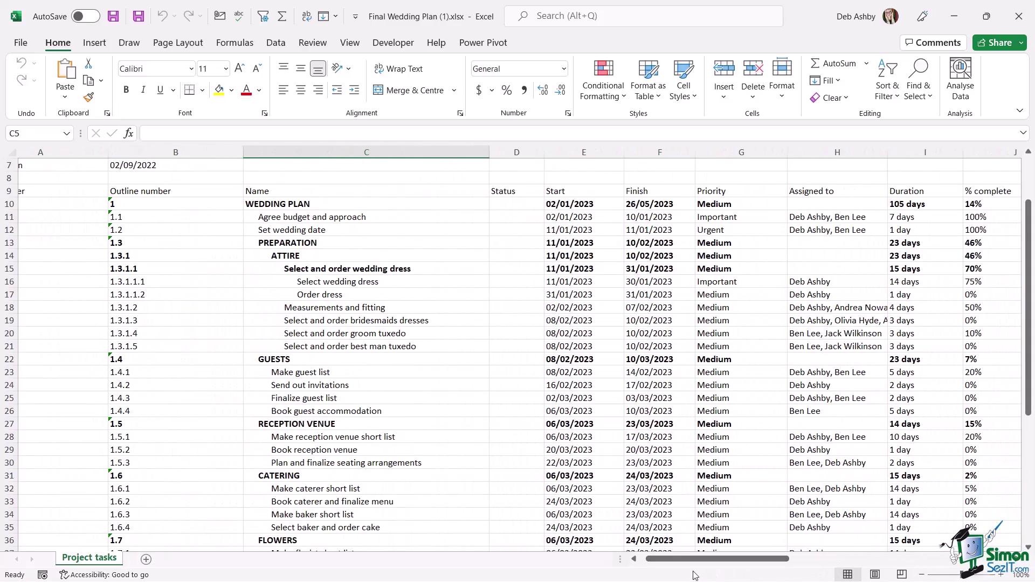
{"action": "left_click", "coordinate": [572, 272]}
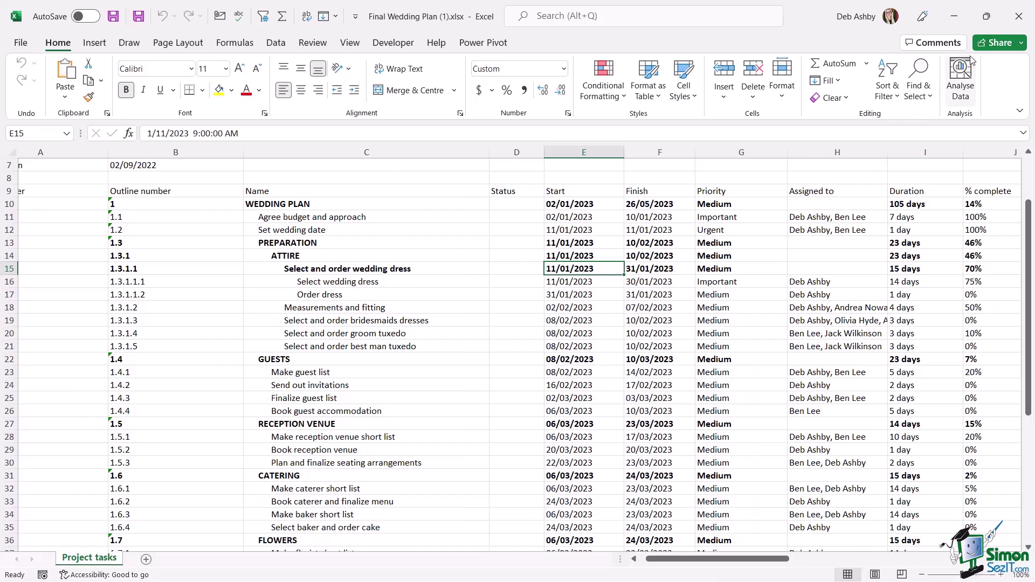
{"action": "left_click", "coordinate": [1019, 17]}
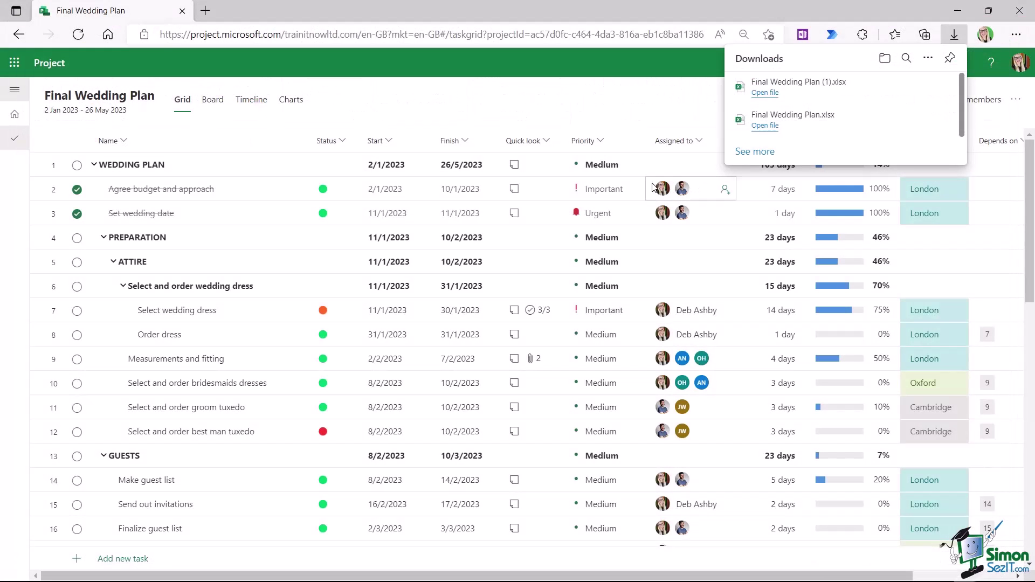
- Return to the Project home page and show the Employee Onboarding project's options menu
{"action": "left_click", "coordinate": [15, 120]}
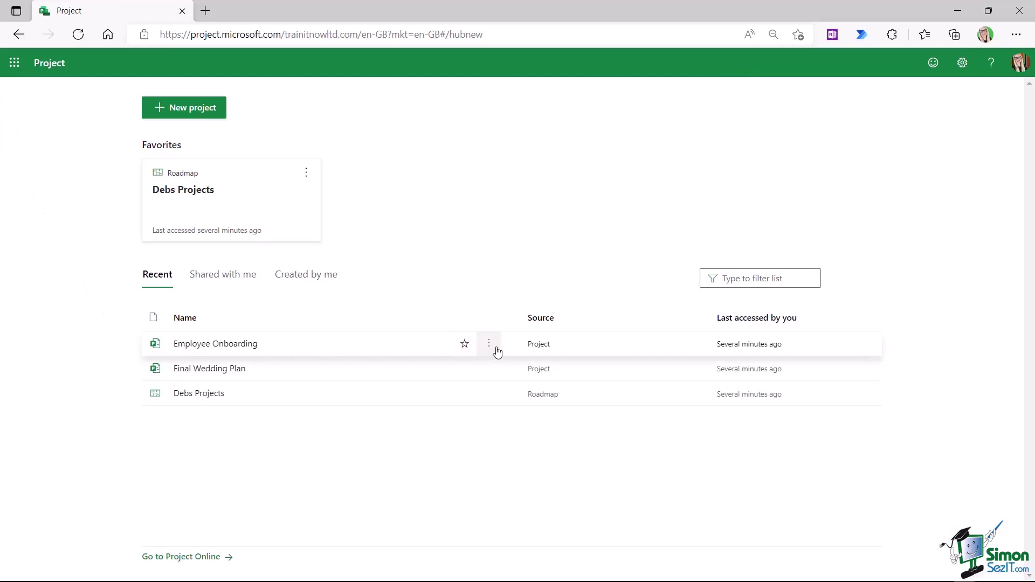
{"action": "left_click", "coordinate": [489, 346]}
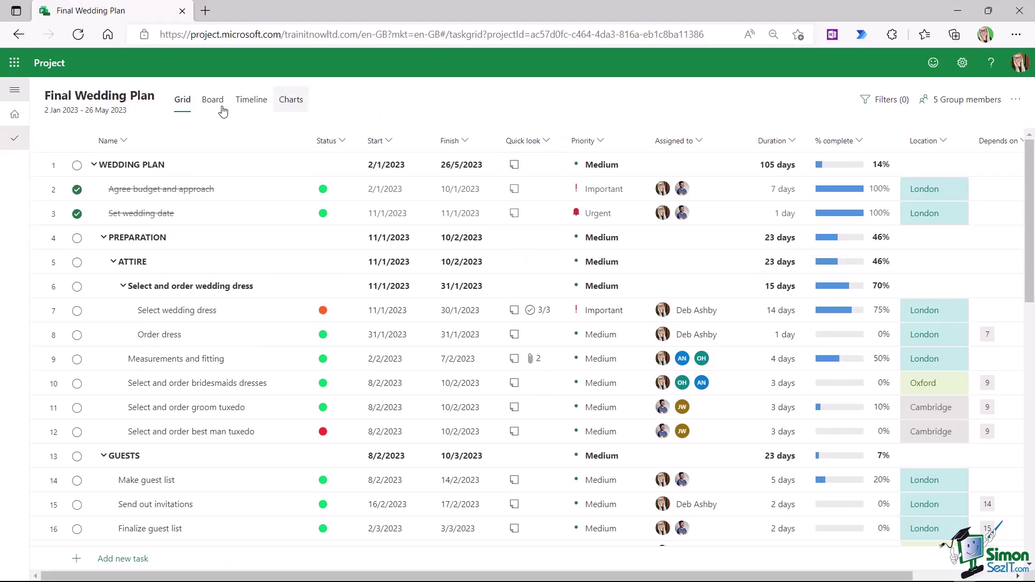
{"action": "left_click", "coordinate": [83, 99]}
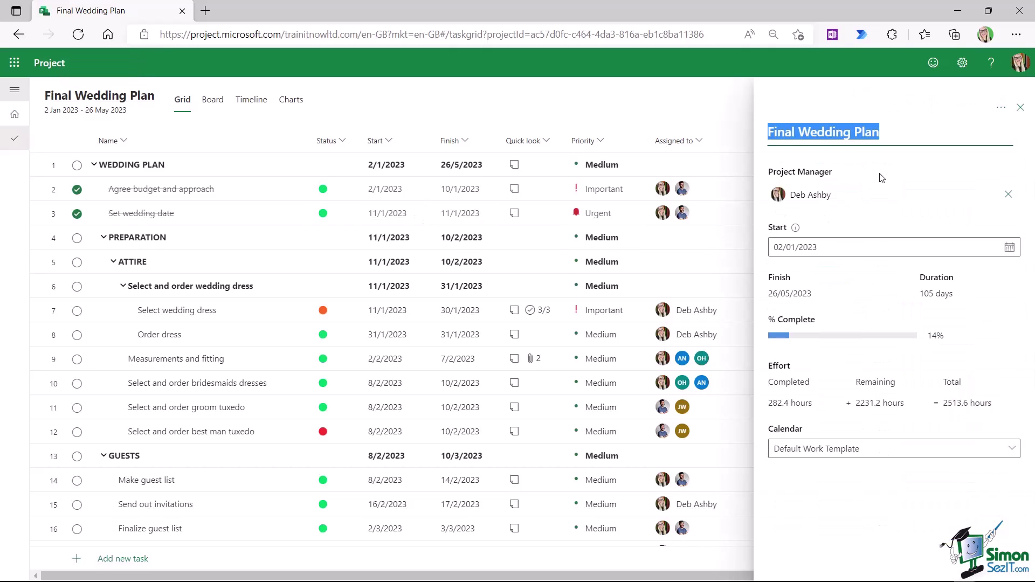
{"action": "left_click", "coordinate": [1001, 110]}
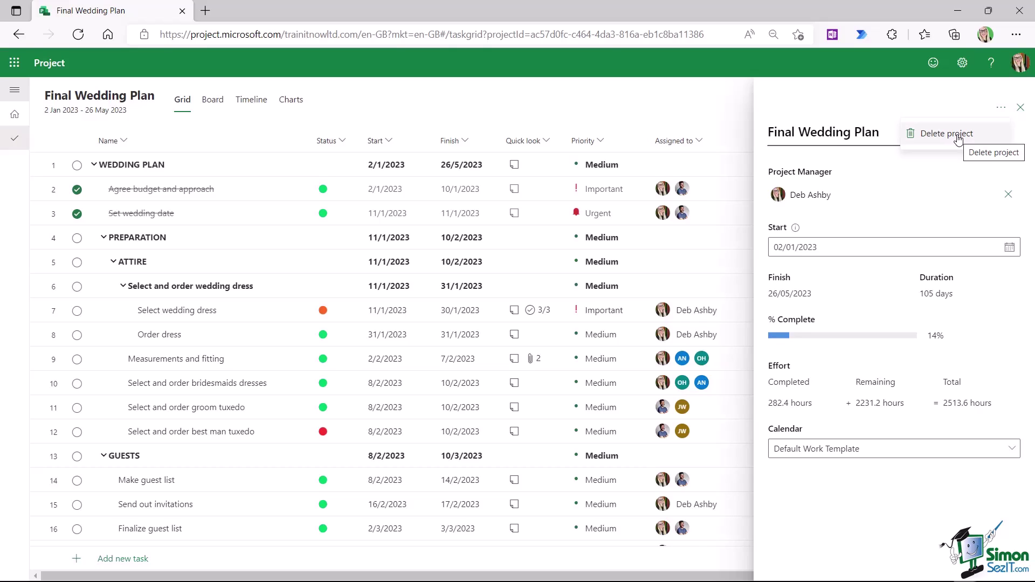
{"action": "left_click", "coordinate": [1020, 108]}
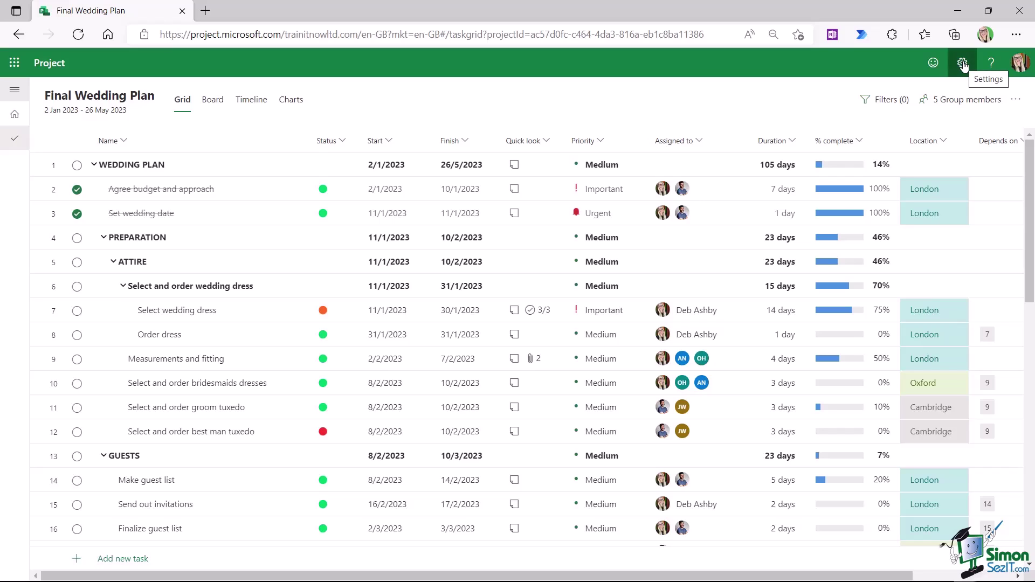
- Save notification settings with alerts on for task assignments and project or roadmap additions
{"action": "left_click", "coordinate": [963, 63]}
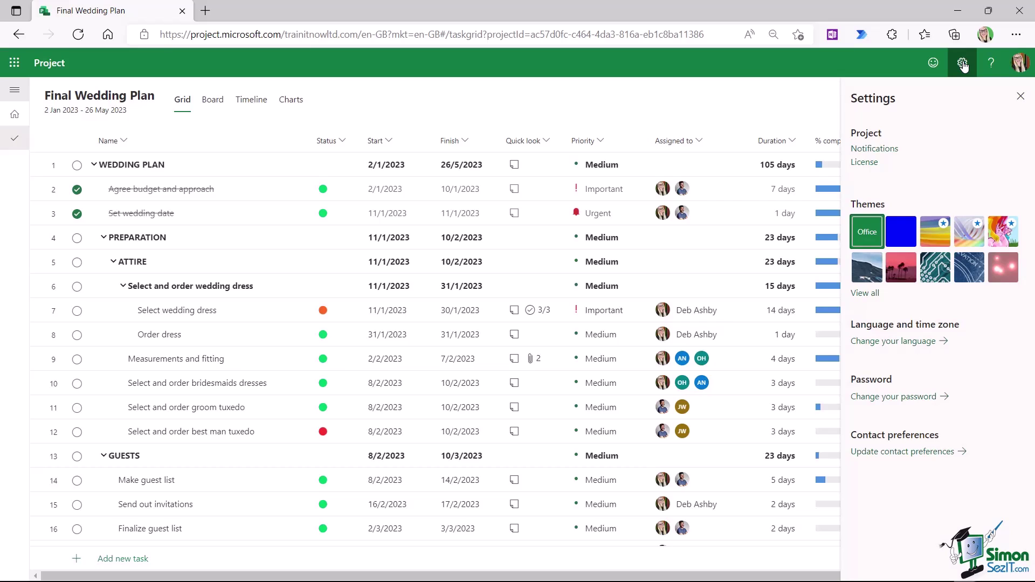
{"action": "left_click", "coordinate": [874, 149]}
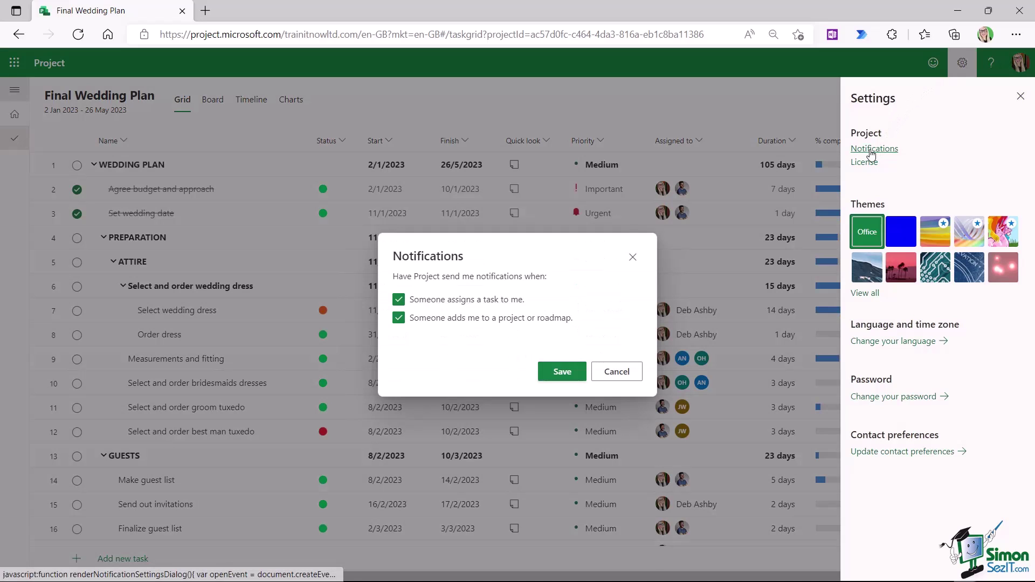
{"action": "double_click", "coordinate": [544, 236]}
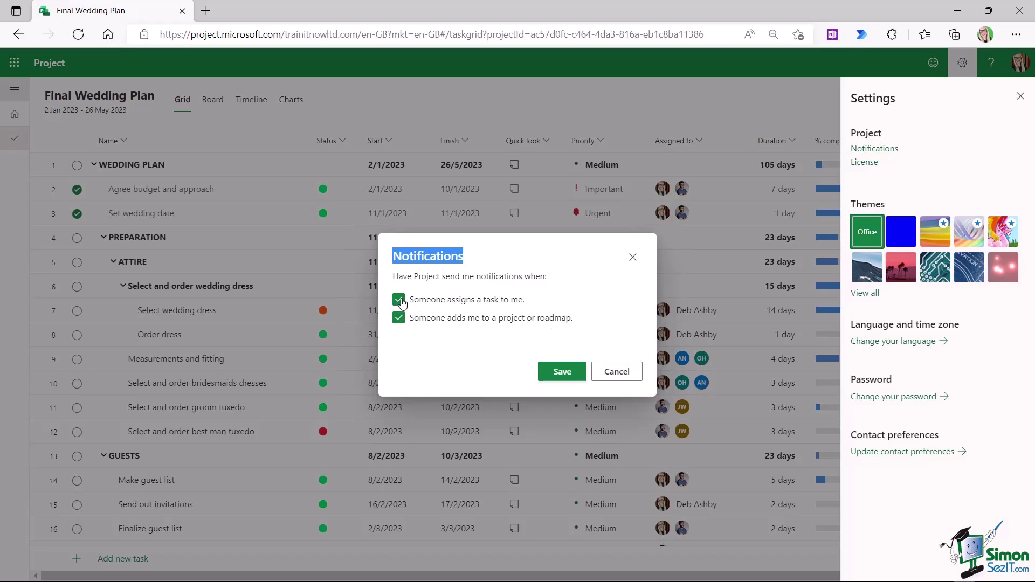
{"action": "left_click", "coordinate": [562, 373]}
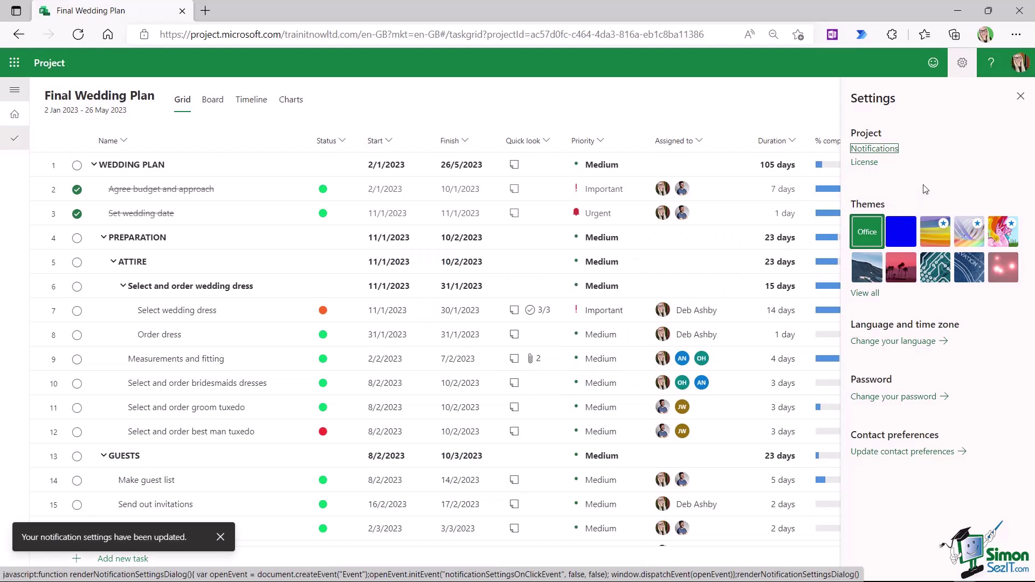
- Pick the dark red patterned tile from the full theme list, then close Settings
{"action": "left_click", "coordinate": [865, 293]}
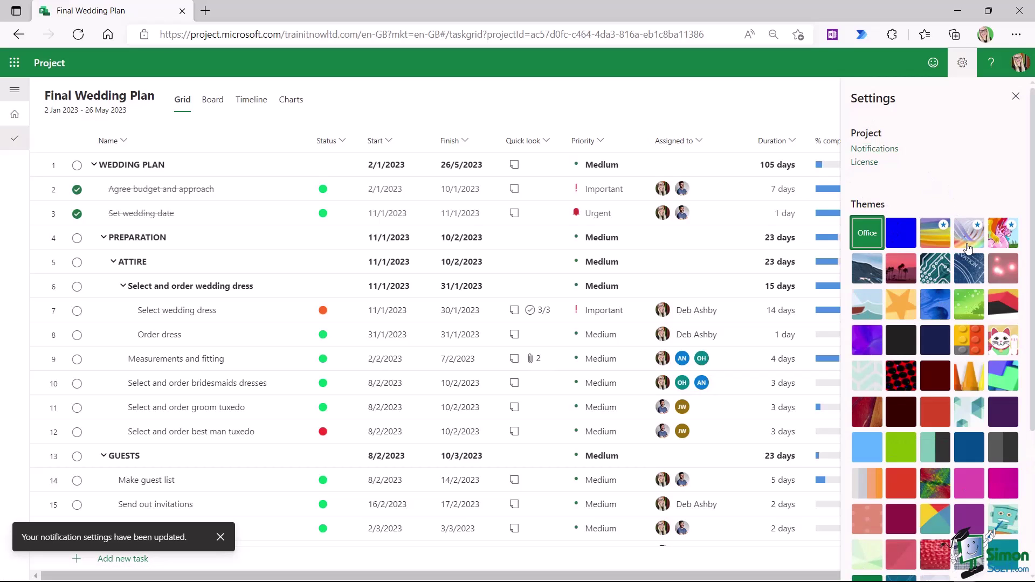
{"action": "scroll", "coordinate": [968, 249], "scroll_direction": "down", "scroll_amount": 2}
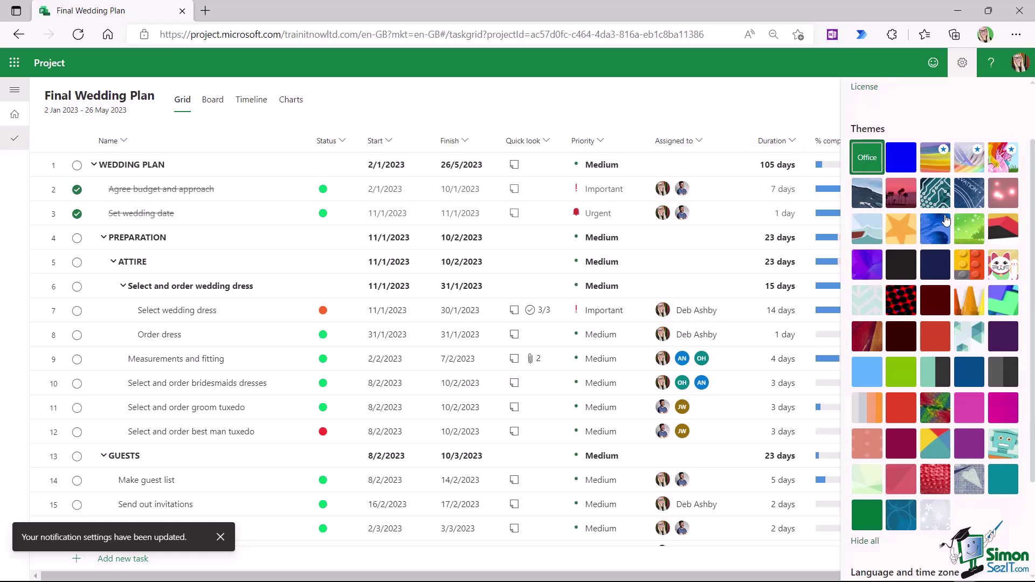
{"action": "left_click", "coordinate": [878, 341]}
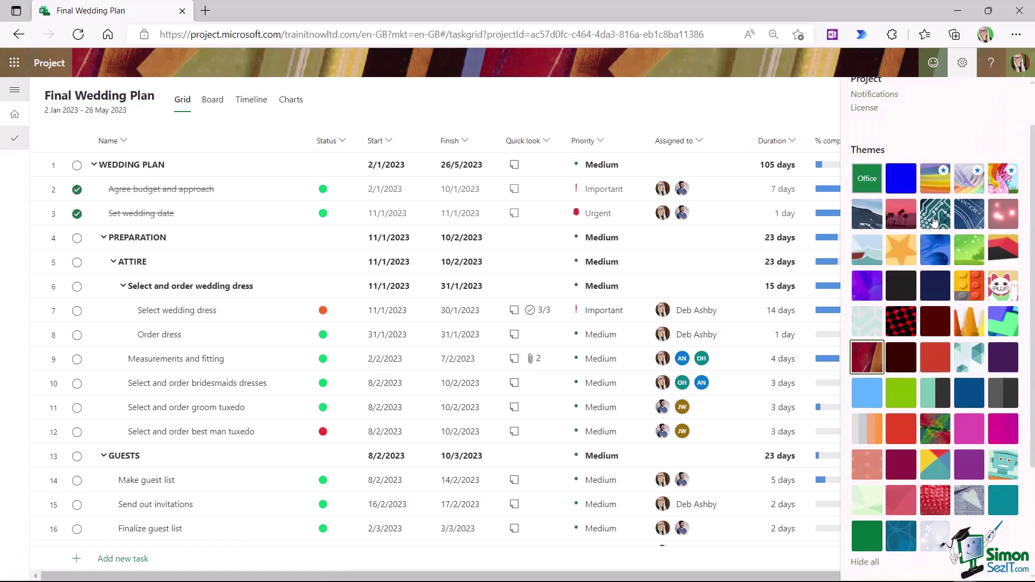
{"action": "scroll", "coordinate": [952, 285], "scroll_direction": "down", "scroll_amount": 3}
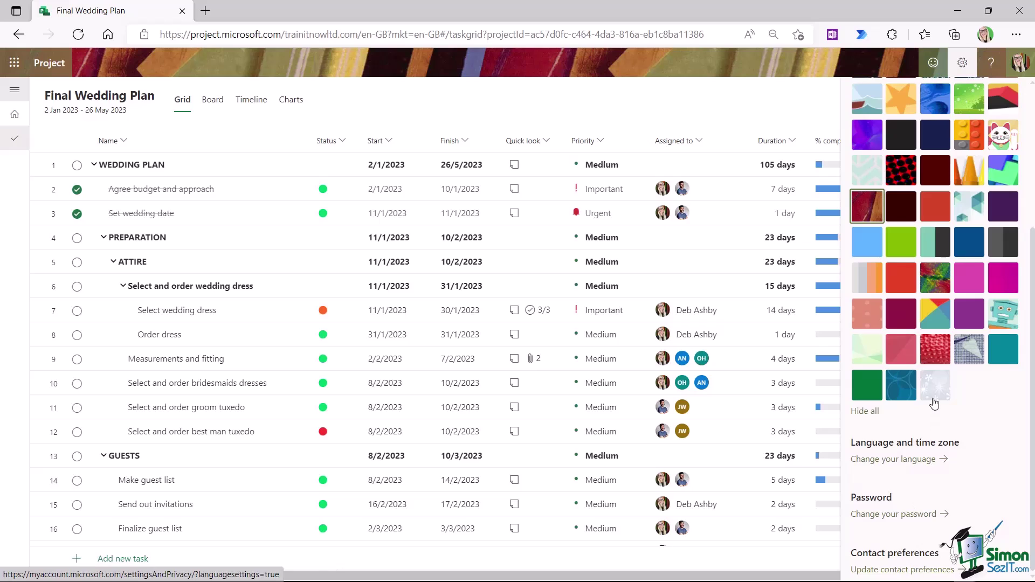
{"action": "scroll", "coordinate": [934, 404], "scroll_direction": "up", "scroll_amount": 5}
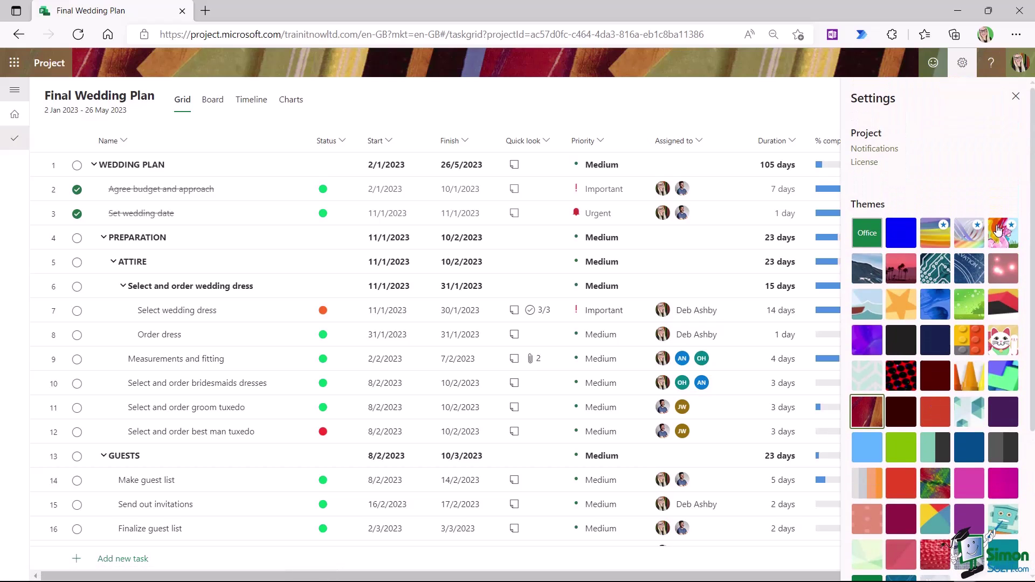
{"action": "left_click", "coordinate": [1016, 98]}
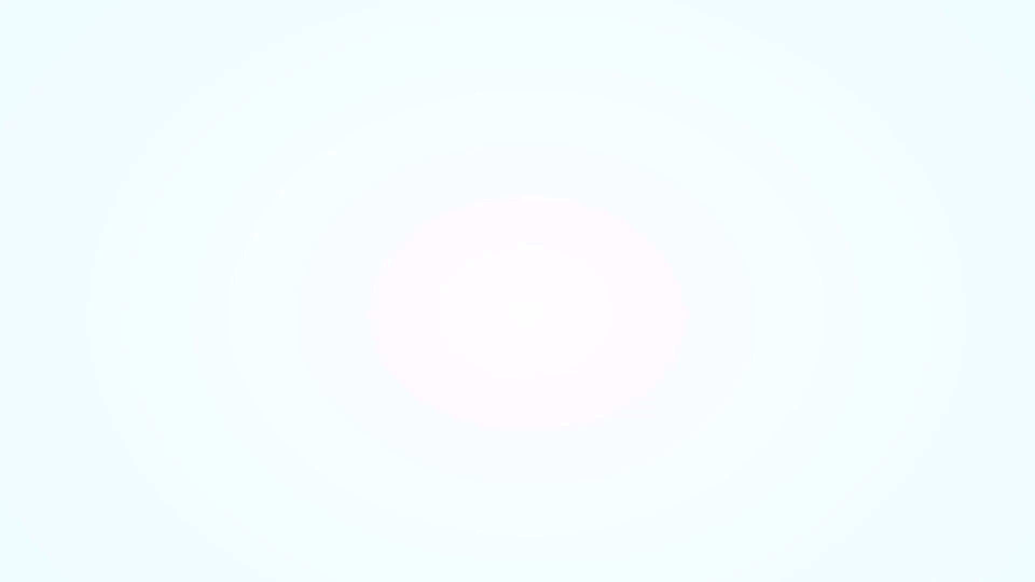
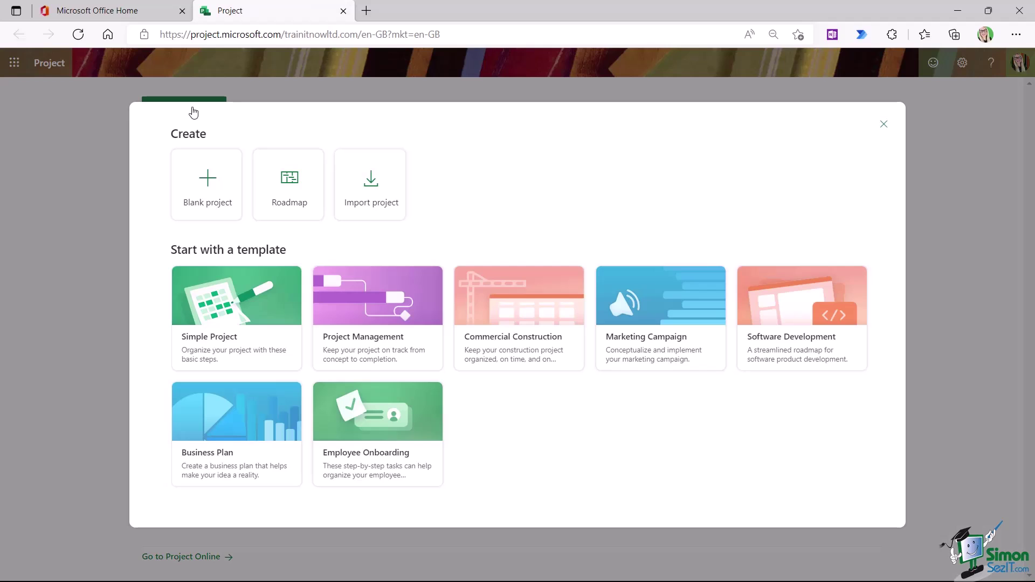
- Create a blank project titled 'Product Launch' and open the Add column field list
{"action": "left_click", "coordinate": [208, 197]}
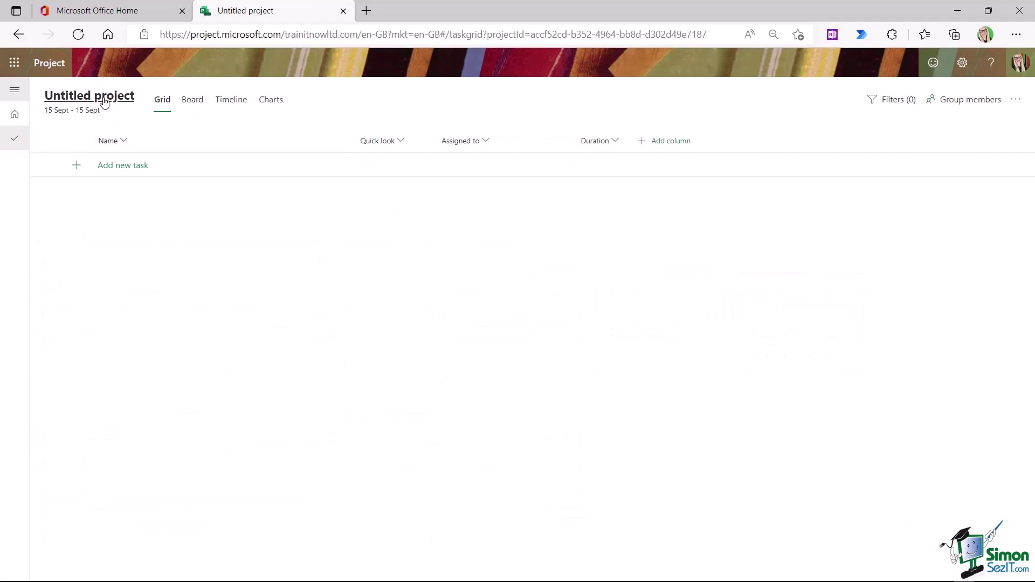
{"action": "left_click", "coordinate": [104, 102]}
{"action": "type", "text": "Product Launch"}
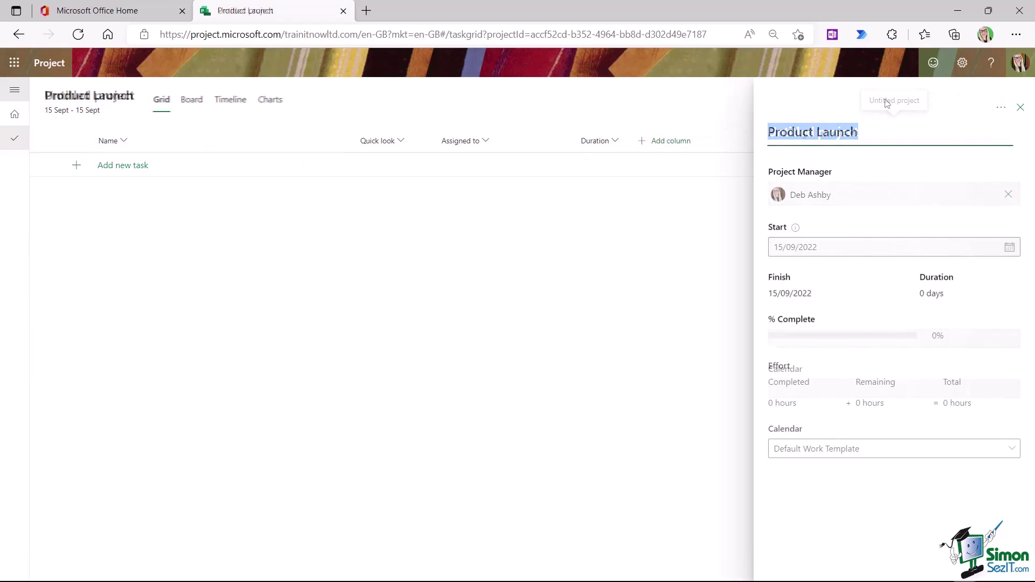
{"action": "left_click", "coordinate": [1021, 108]}
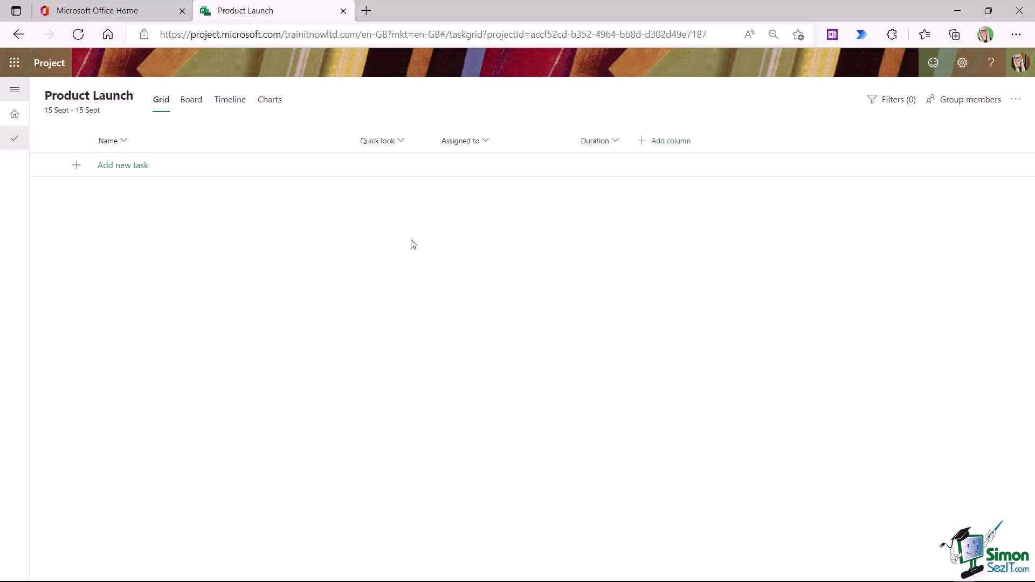
{"action": "left_click", "coordinate": [682, 140]}
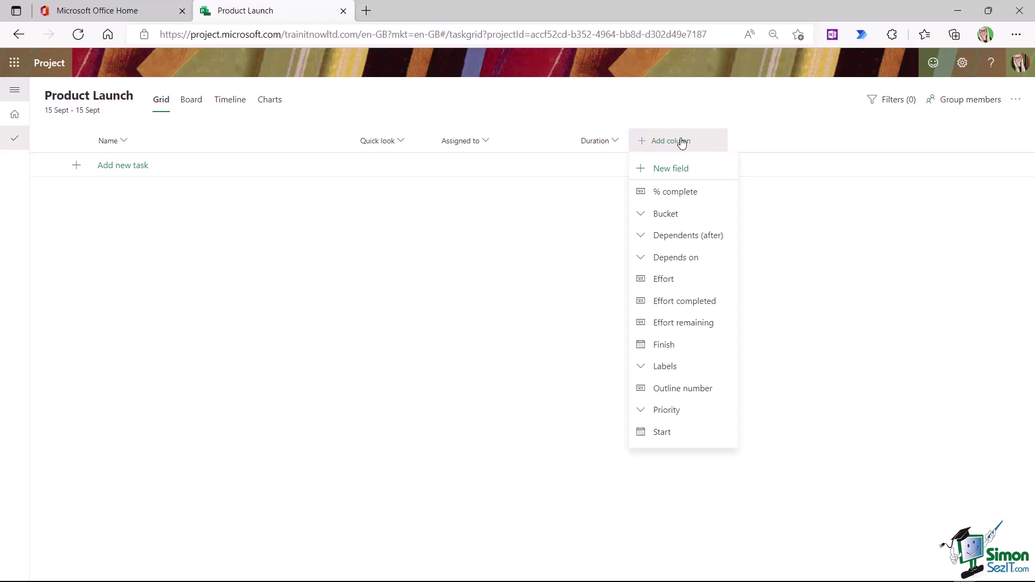
- Create a Choice field named Team with options Product, Development and Training
{"action": "left_click", "coordinate": [677, 170]}
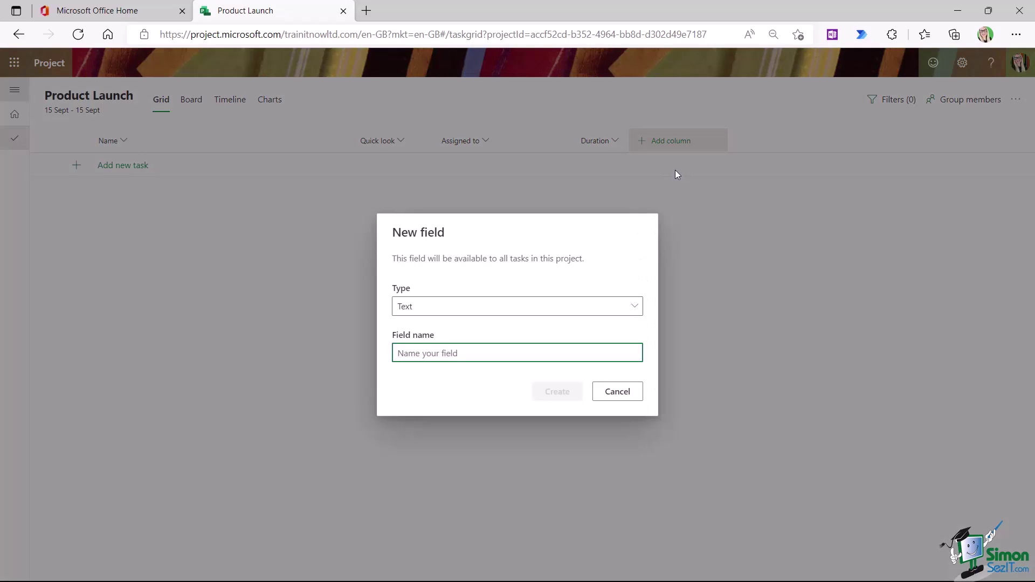
{"action": "left_click", "coordinate": [630, 307]}
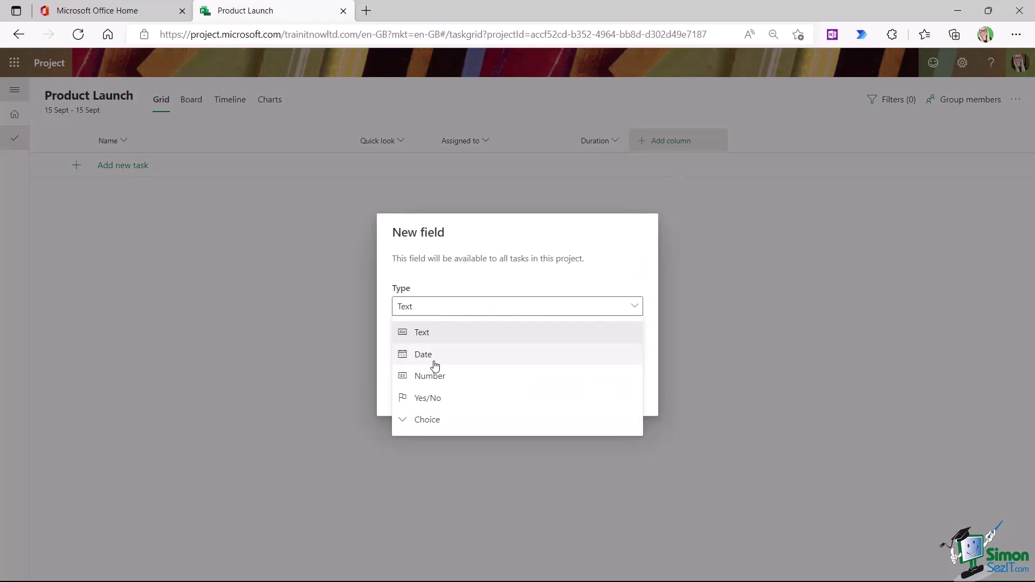
{"action": "left_click", "coordinate": [426, 424]}
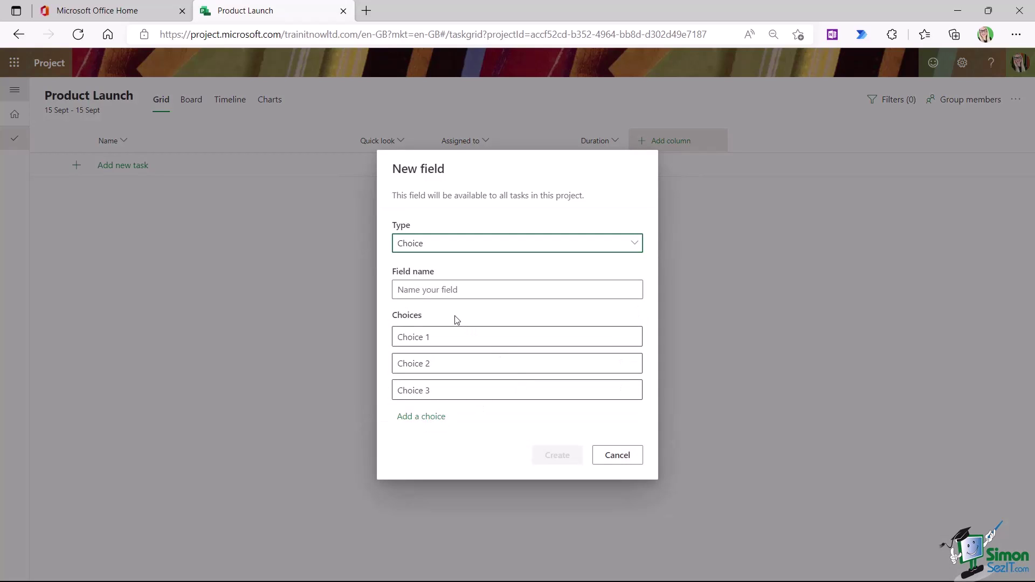
{"action": "left_click", "coordinate": [493, 287]}
{"action": "type", "text": "Team"}
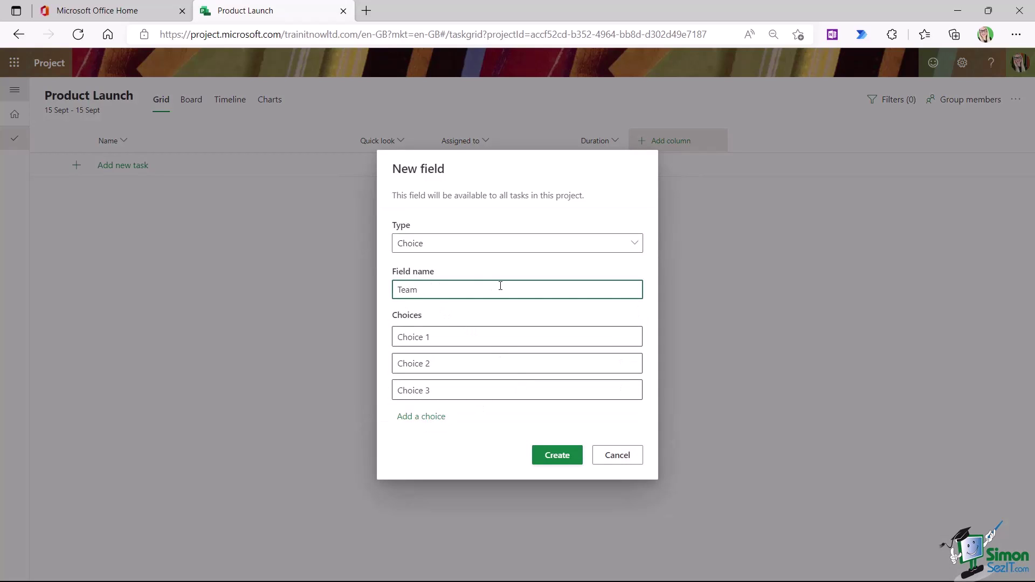
{"action": "left_click", "coordinate": [438, 335]}
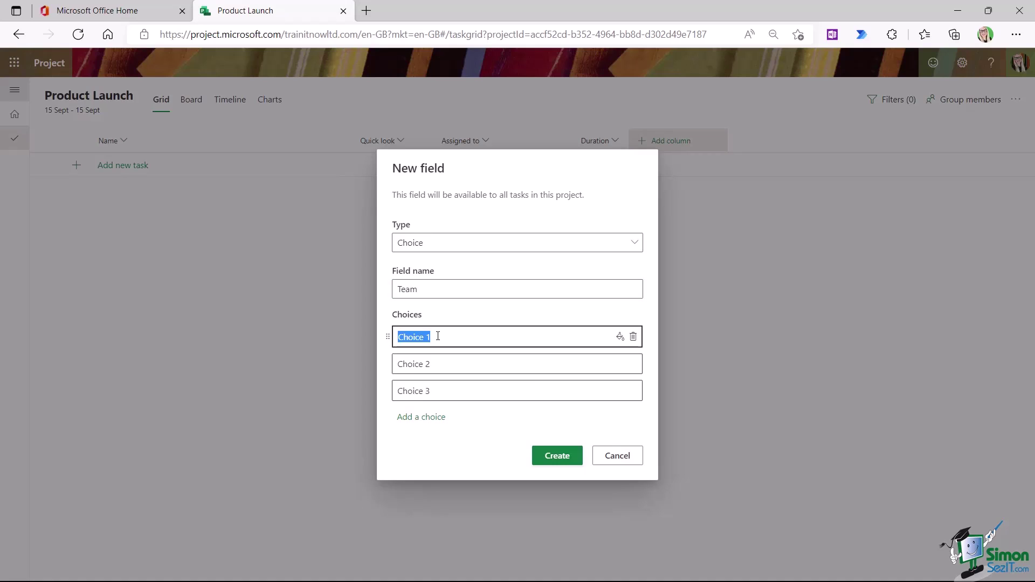
{"action": "type", "text": "Product"}
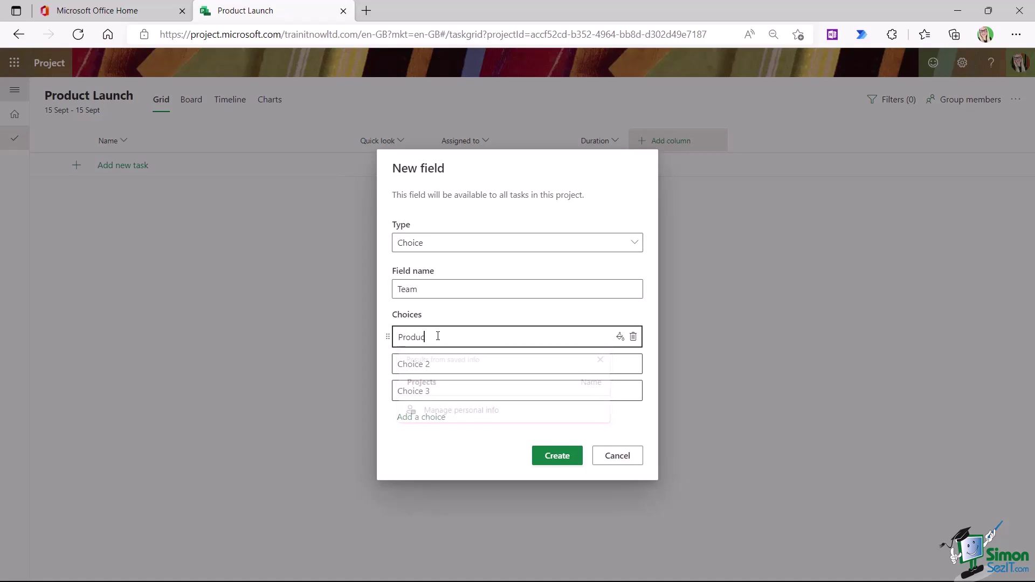
{"action": "key", "text": "Tab"}
{"action": "type", "text": "Development"}
{"action": "left_click", "coordinate": [441, 389]}
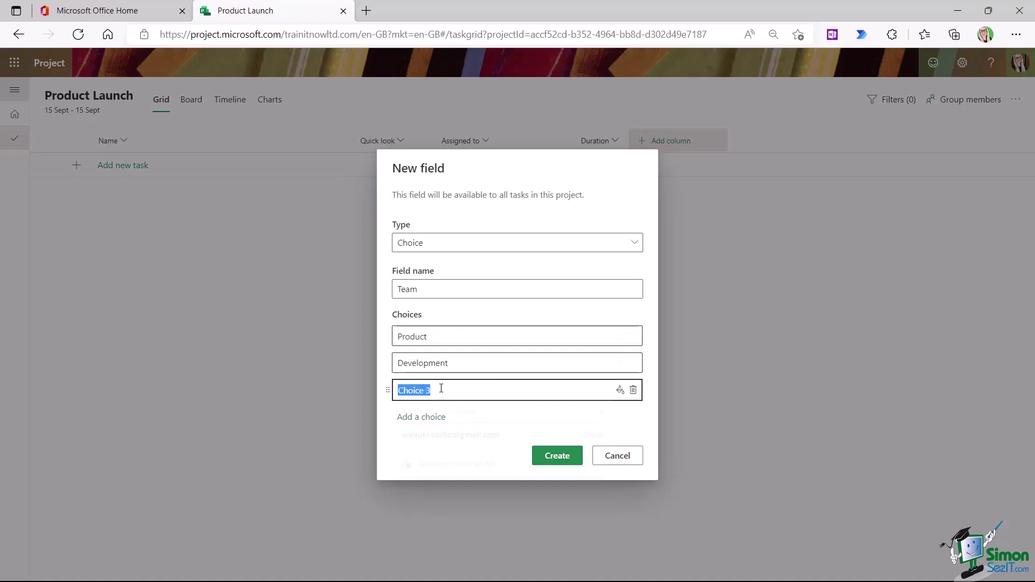
{"action": "type", "text": "Training"}
{"action": "left_click", "coordinate": [606, 186]}
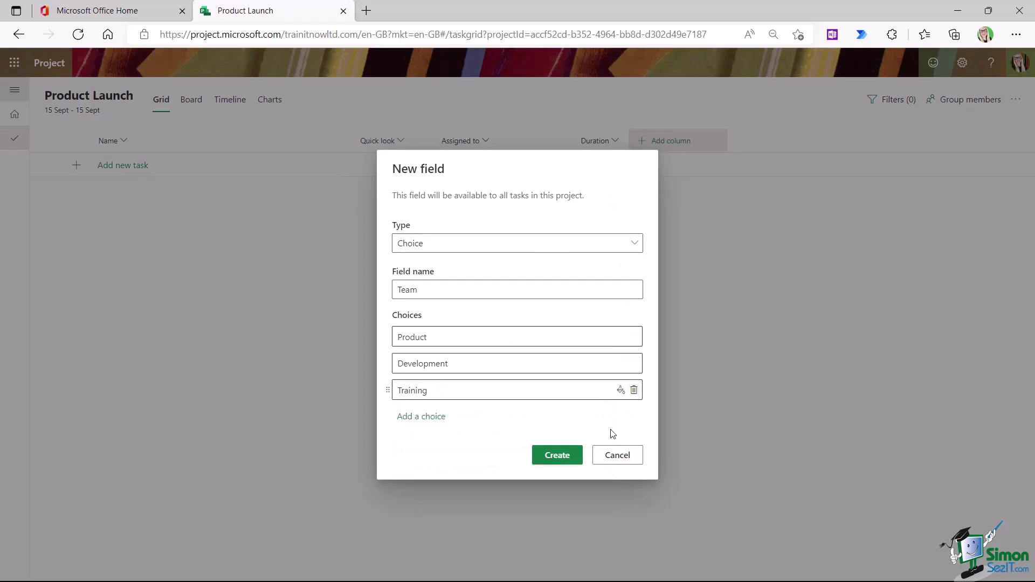
{"action": "left_click", "coordinate": [551, 456]}
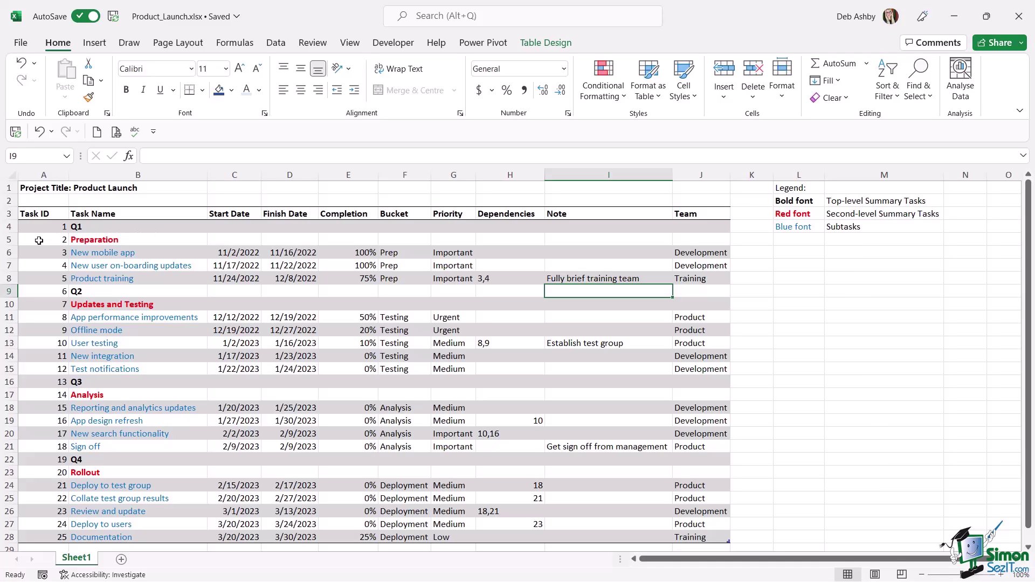
- Select the New mobile app row in Excel and move the restored window to the right edge
{"action": "left_click", "coordinate": [8, 252]}
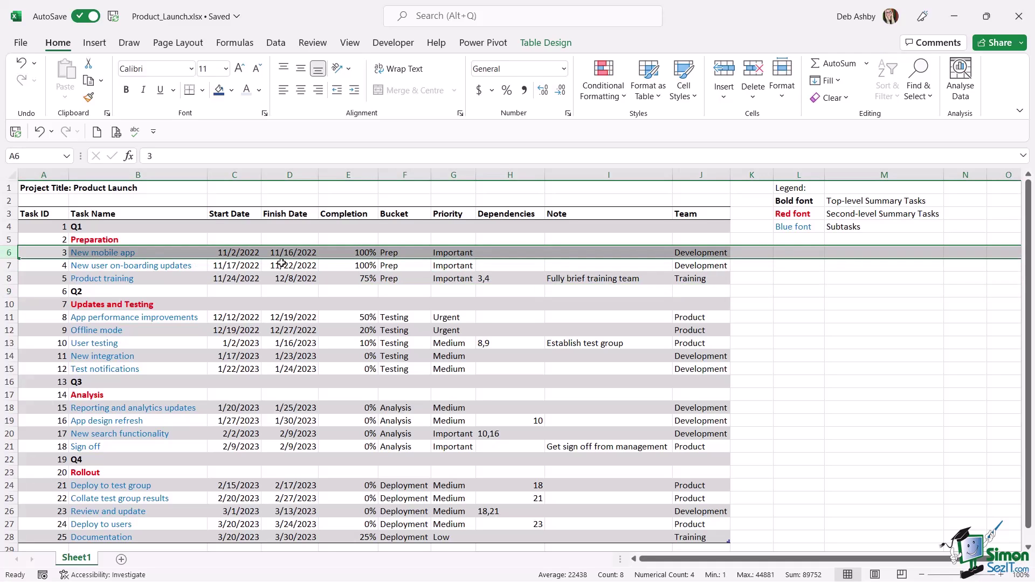
{"action": "left_click_drag", "start_coordinate": [726, 16], "coordinate": [1034, 64]}
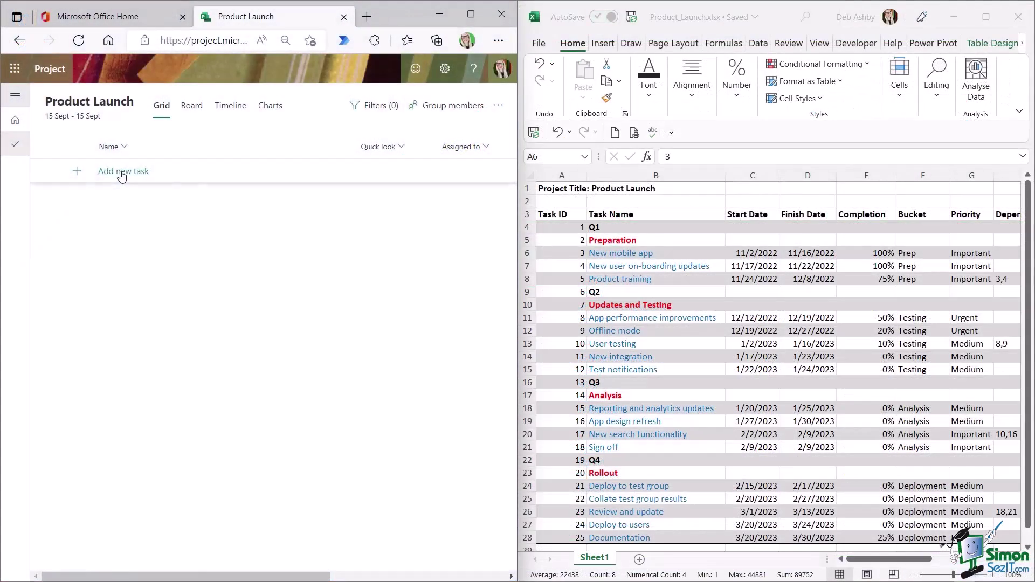
- Add the task 'New mobile app' and assign it to the project manager
{"action": "left_click", "coordinate": [123, 175]}
{"action": "left_click", "coordinate": [123, 172]}
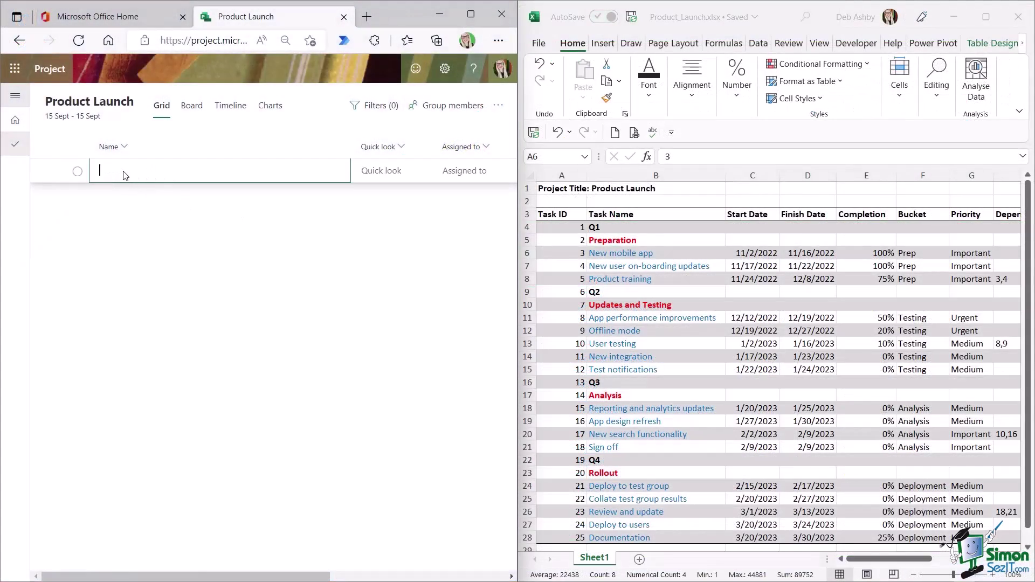
{"action": "type", "text": "New mobile app"}
{"action": "key", "text": "Return"}
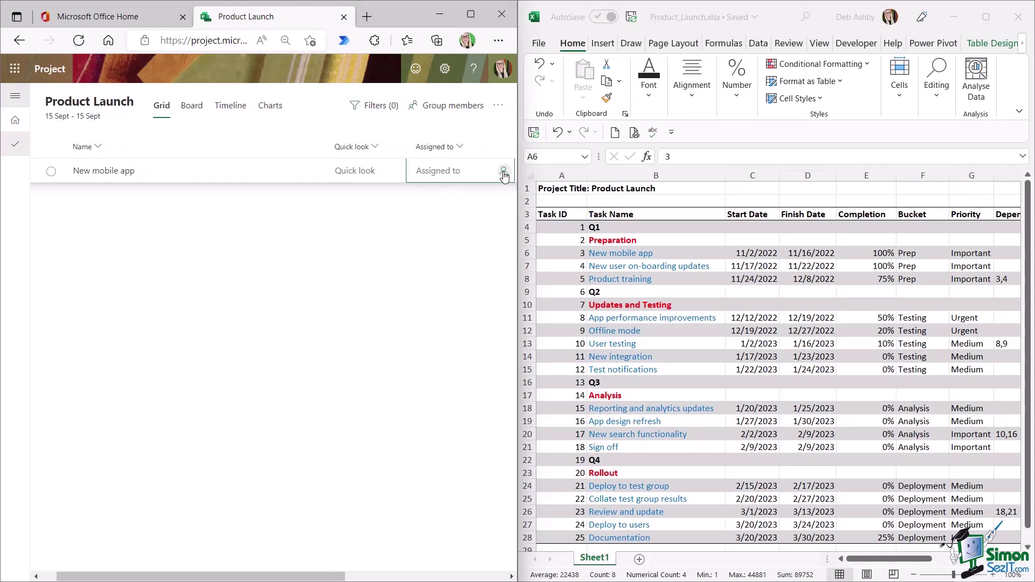
{"action": "left_click", "coordinate": [502, 171]}
{"action": "left_click", "coordinate": [393, 242]}
- Add Start and Finish date columns and move them ahead of Duration
{"action": "scroll", "coordinate": [341, 334], "scroll_direction": "right", "scroll_amount": 5}
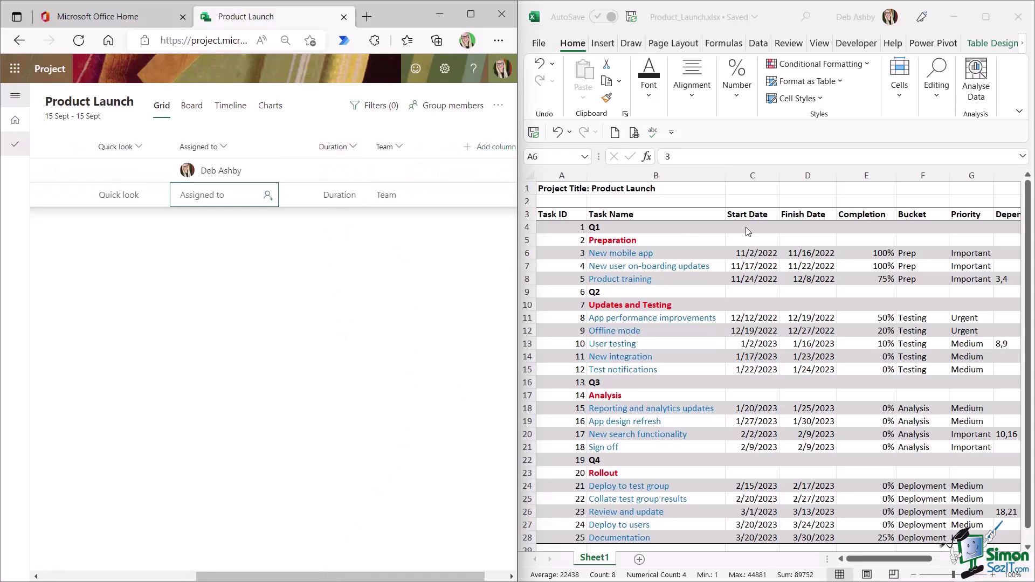
{"action": "left_click", "coordinate": [484, 148]}
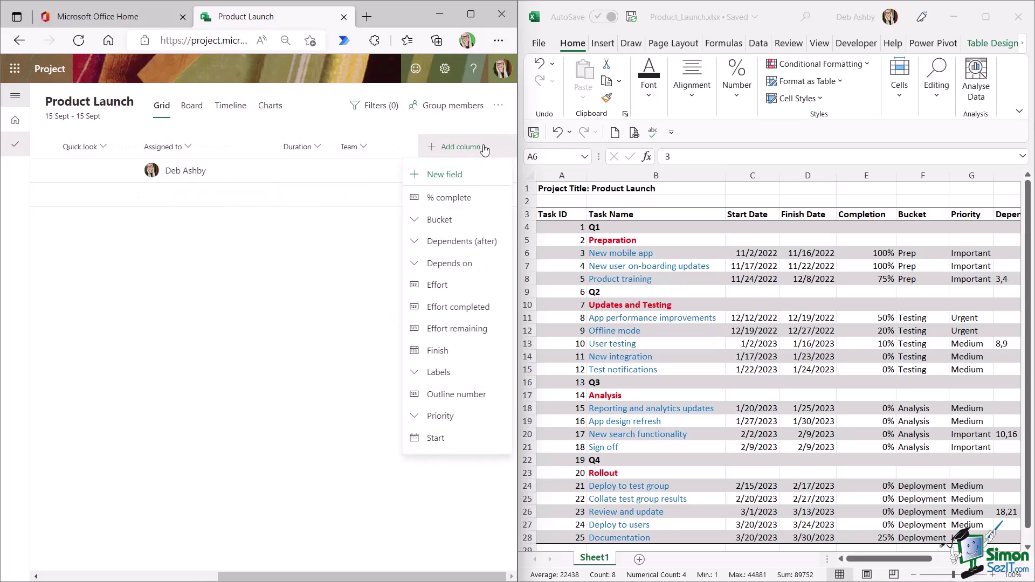
{"action": "left_click", "coordinate": [435, 438]}
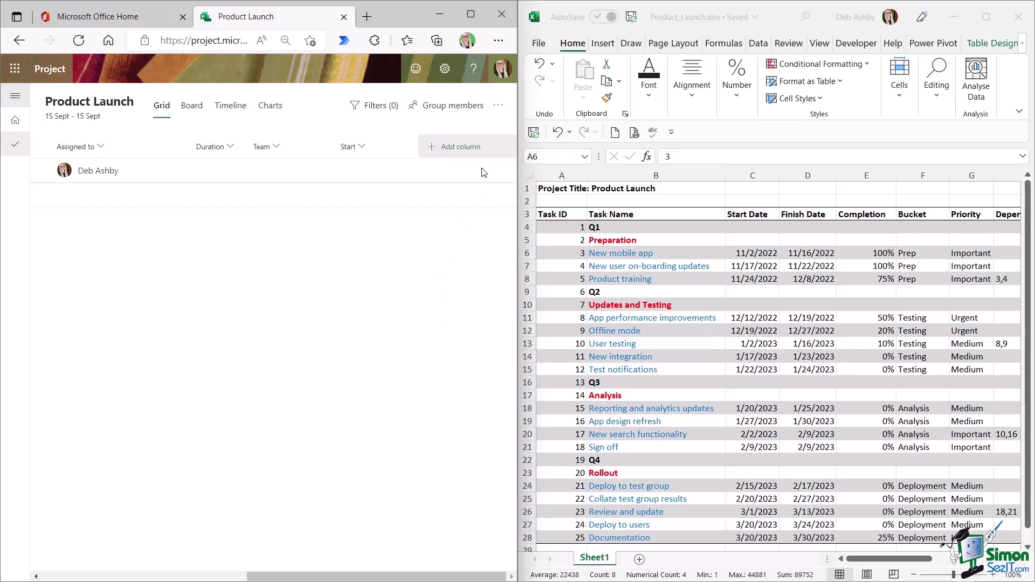
{"action": "left_click", "coordinate": [476, 151]}
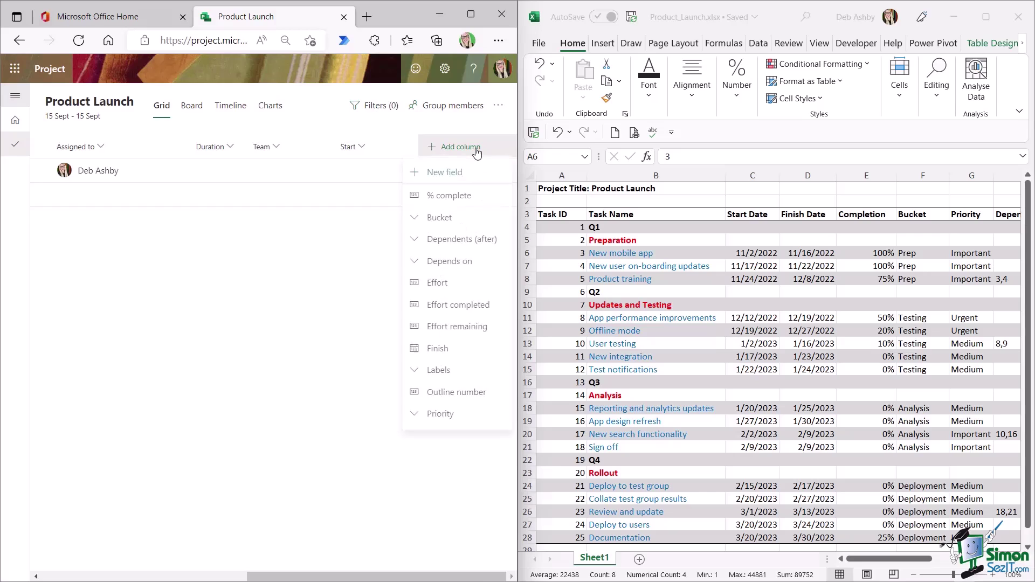
{"action": "left_click", "coordinate": [447, 351]}
{"action": "left_click_drag", "start_coordinate": [260, 146], "coordinate": [89, 148]}
{"action": "left_click_drag", "start_coordinate": [357, 142], "coordinate": [178, 146]}
{"action": "left_click_drag", "start_coordinate": [361, 576], "coordinate": [253, 576]}
- Schedule New mobile app from 2 November 2022 to 16 November 2022
{"action": "left_click", "coordinate": [317, 169]}
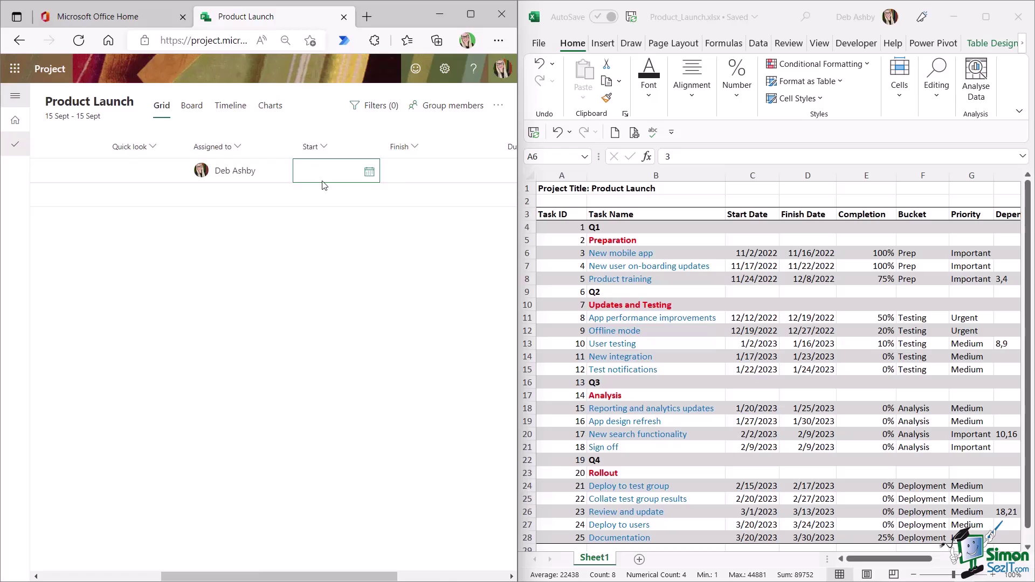
{"action": "left_click", "coordinate": [369, 172]}
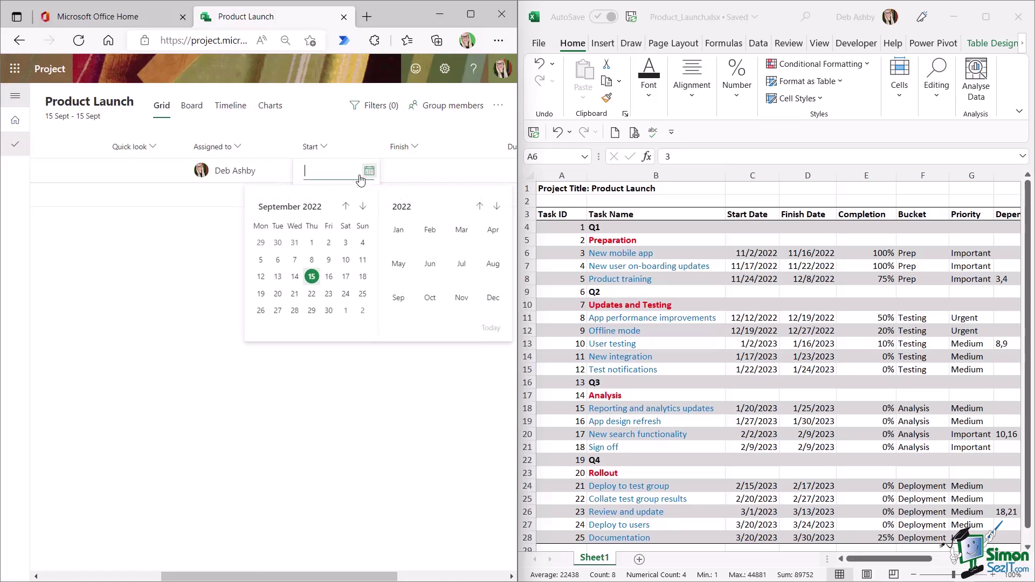
{"action": "left_click", "coordinate": [363, 207]}
{"action": "left_click", "coordinate": [363, 207]}
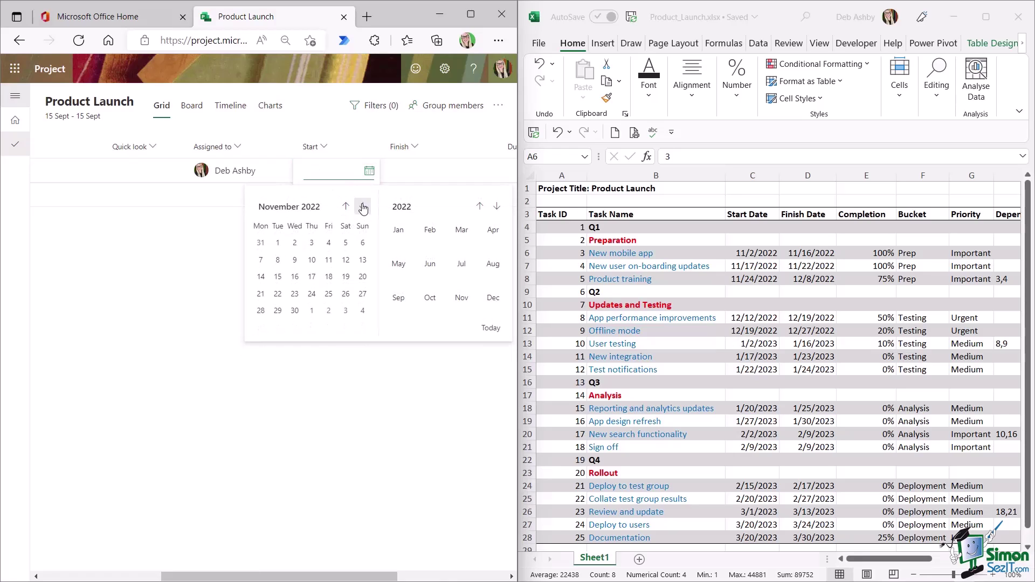
{"action": "left_click", "coordinate": [294, 243]}
{"action": "left_click", "coordinate": [456, 172]}
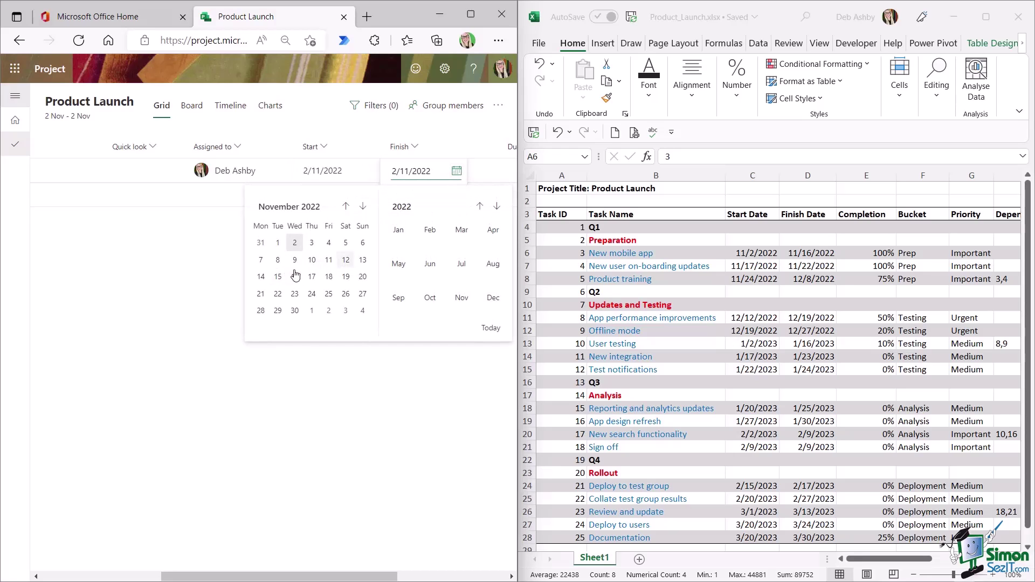
{"action": "left_click", "coordinate": [295, 277]}
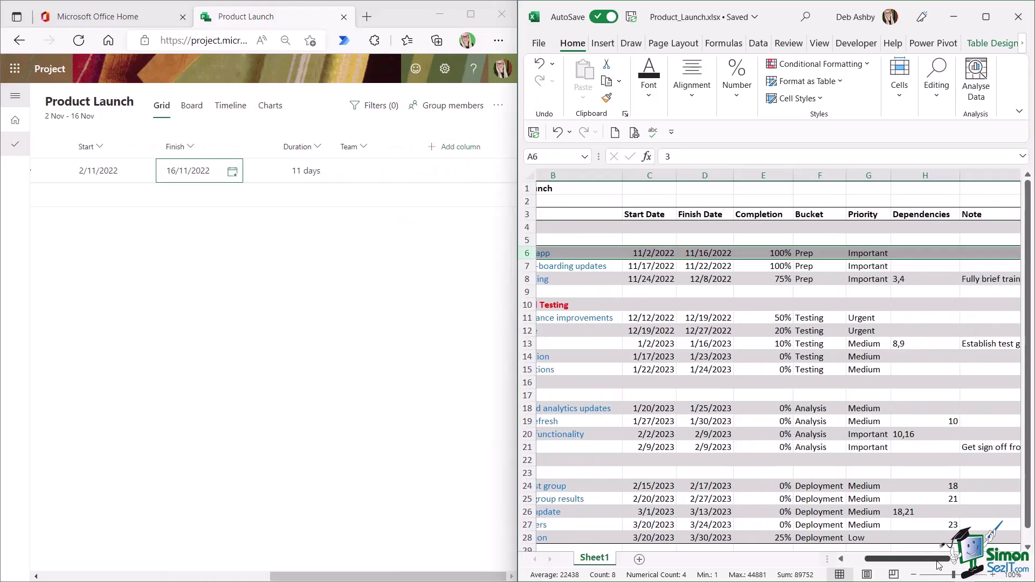
- Set New mobile app's team to Development and close its task details
{"action": "scroll", "coordinate": [777, 372], "scroll_direction": "right", "scroll_amount": 10}
{"action": "scroll", "coordinate": [701, 372], "scroll_direction": "left", "scroll_amount": 5}
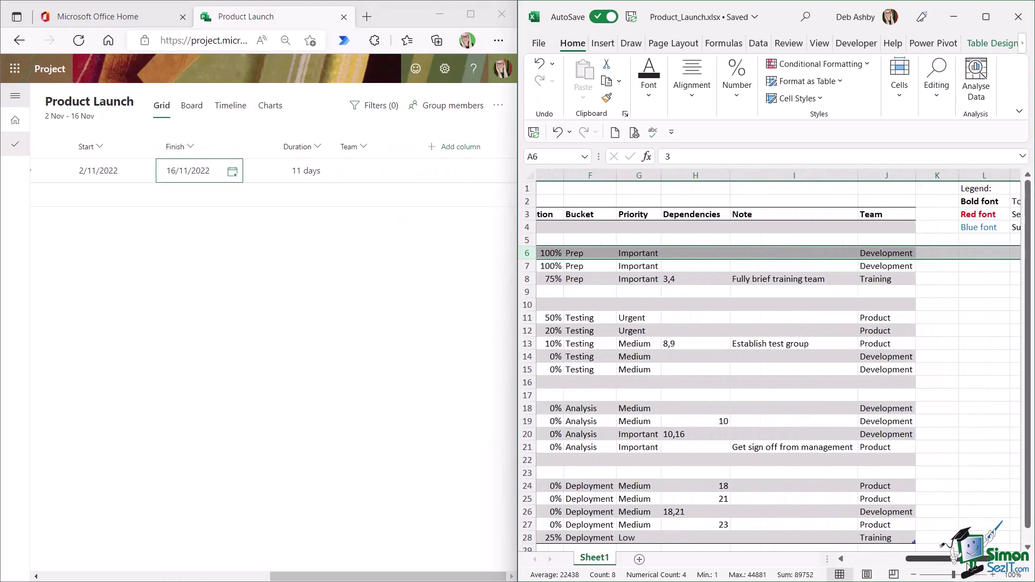
{"action": "left_click", "coordinate": [367, 173]}
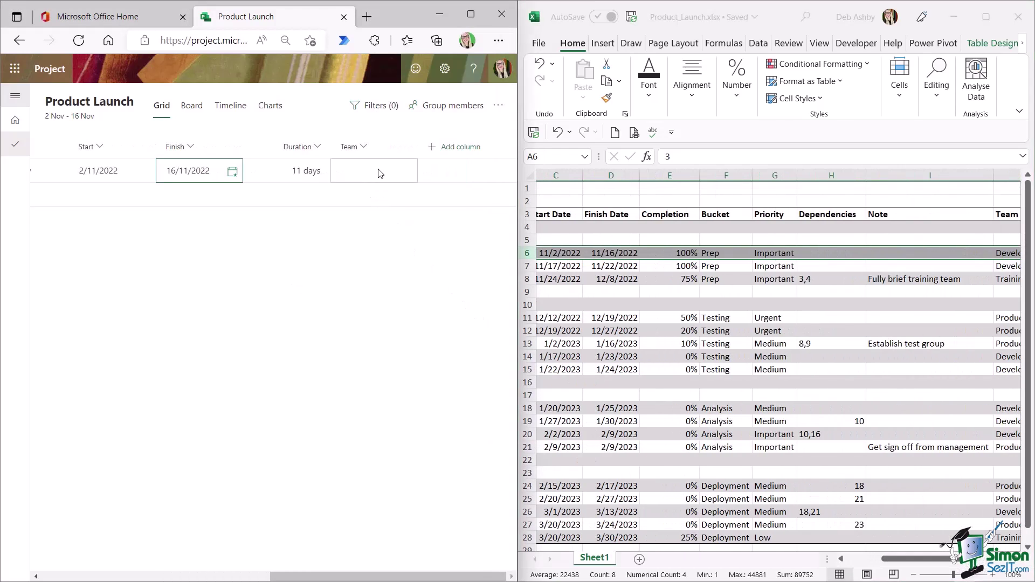
{"action": "left_click", "coordinate": [377, 172]}
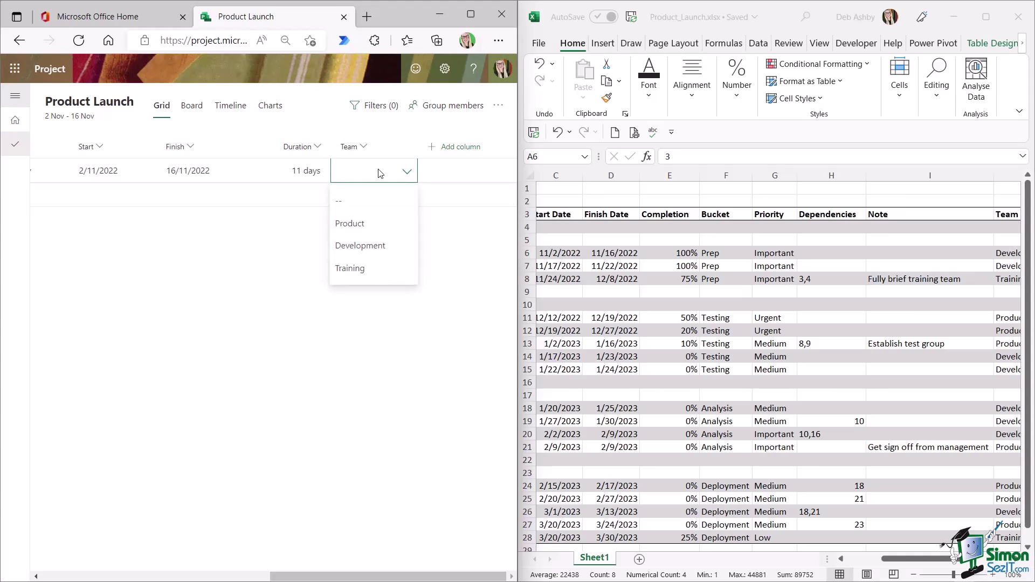
{"action": "left_click", "coordinate": [365, 249]}
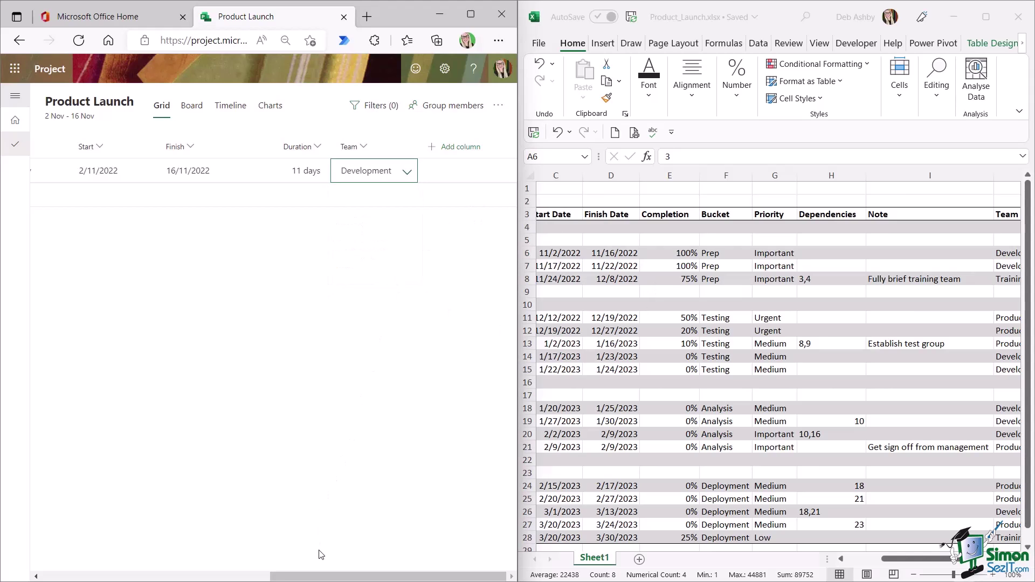
{"action": "left_click_drag", "start_coordinate": [322, 578], "coordinate": [81, 577]}
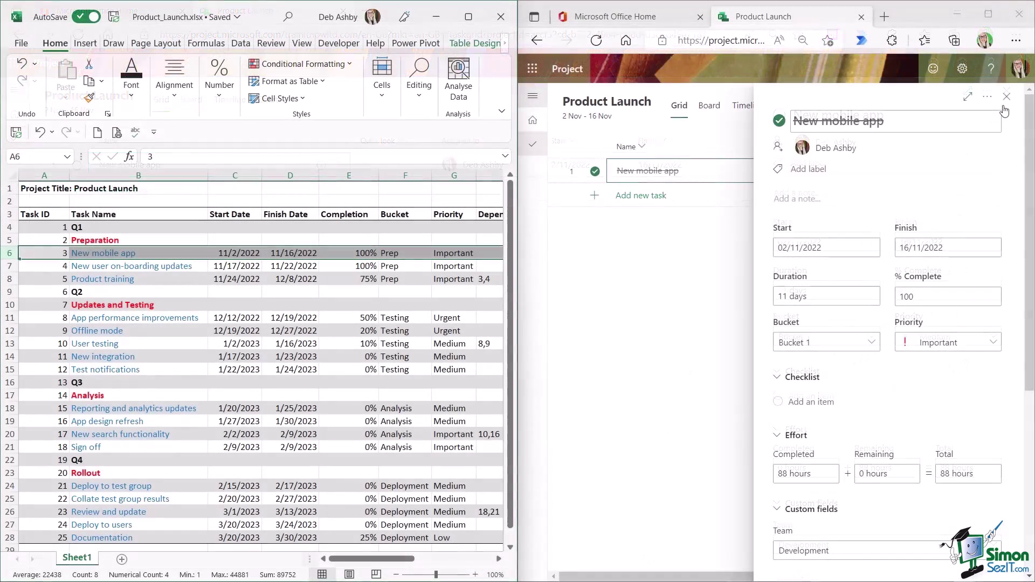
{"action": "left_click", "coordinate": [1008, 97]}
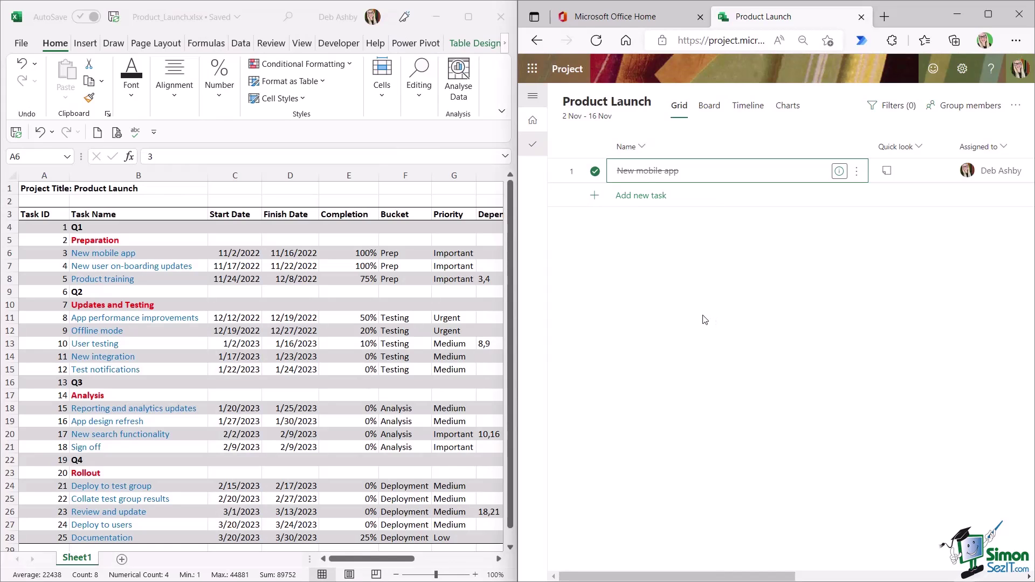
- On the Board view, rename Bucket 1 to Prep
{"action": "left_click", "coordinate": [710, 107]}
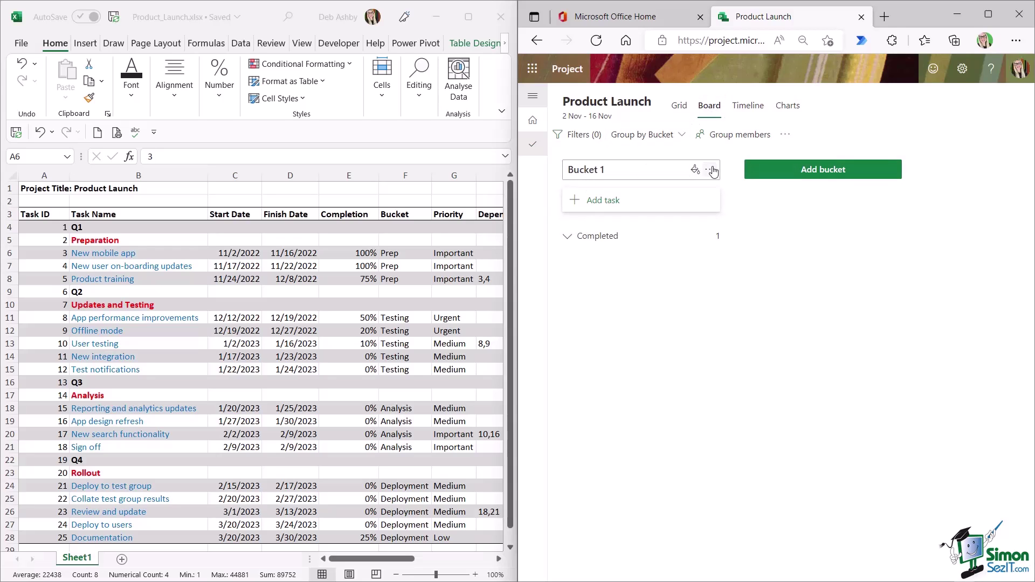
{"action": "left_click", "coordinate": [712, 170]}
{"action": "left_click_drag", "start_coordinate": [631, 169], "coordinate": [585, 176]}
{"action": "type", "text": "Prep"}
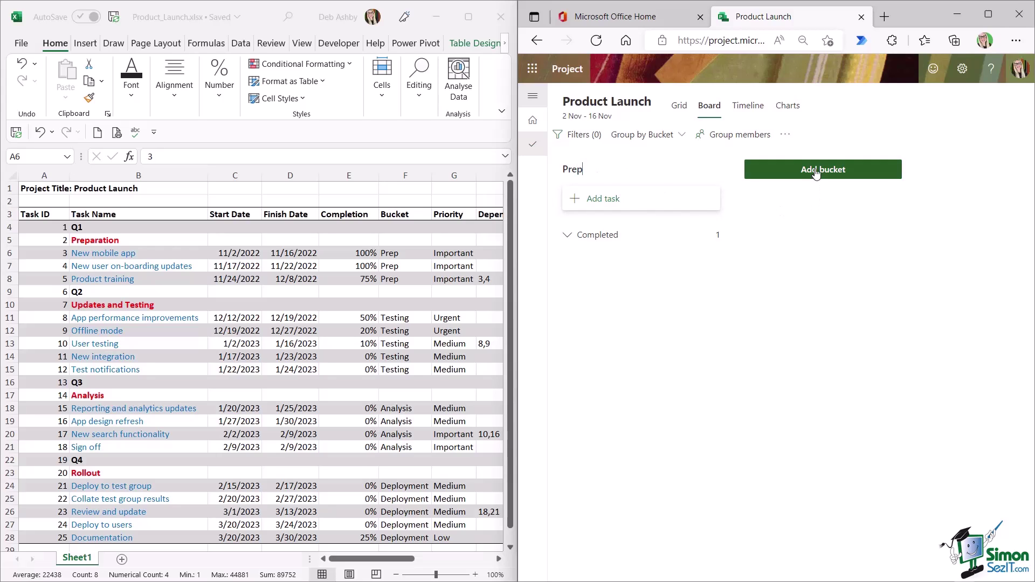
- Add Testing, Analysis and Deployment buckets, then return to the grid's New mobile app details
{"action": "left_click", "coordinate": [787, 170]}
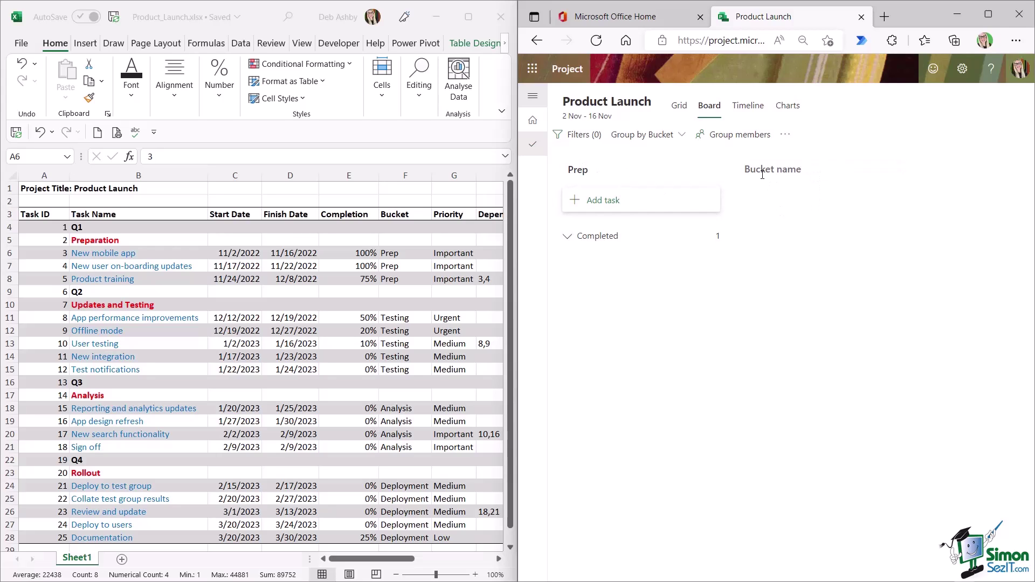
{"action": "type", "text": "Testing"}
{"action": "key", "text": "Return"}
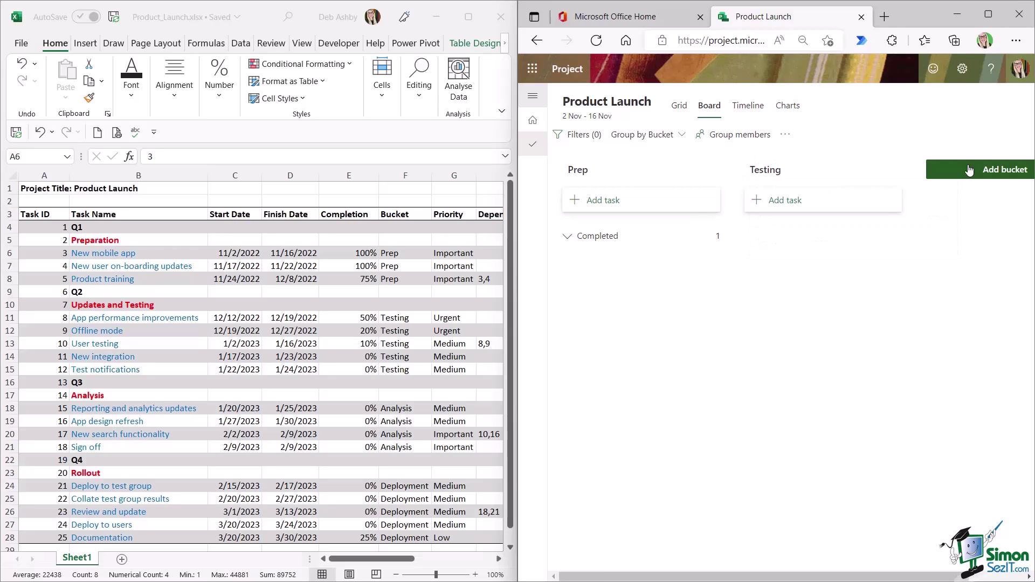
{"action": "left_click", "coordinate": [969, 171]}
{"action": "type", "text": "An"}
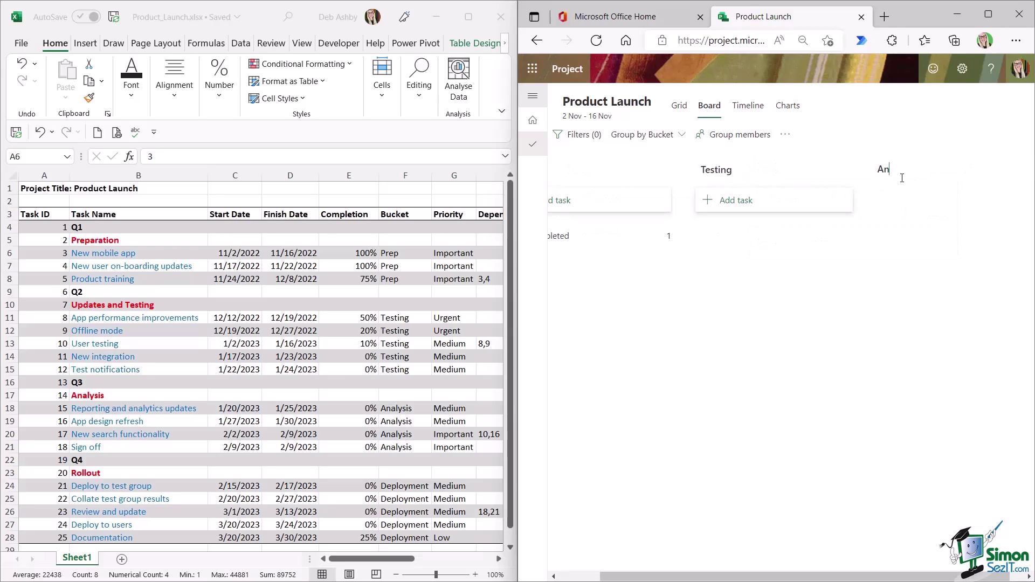
{"action": "type", "text": "alysis"}
{"action": "key", "text": "Return"}
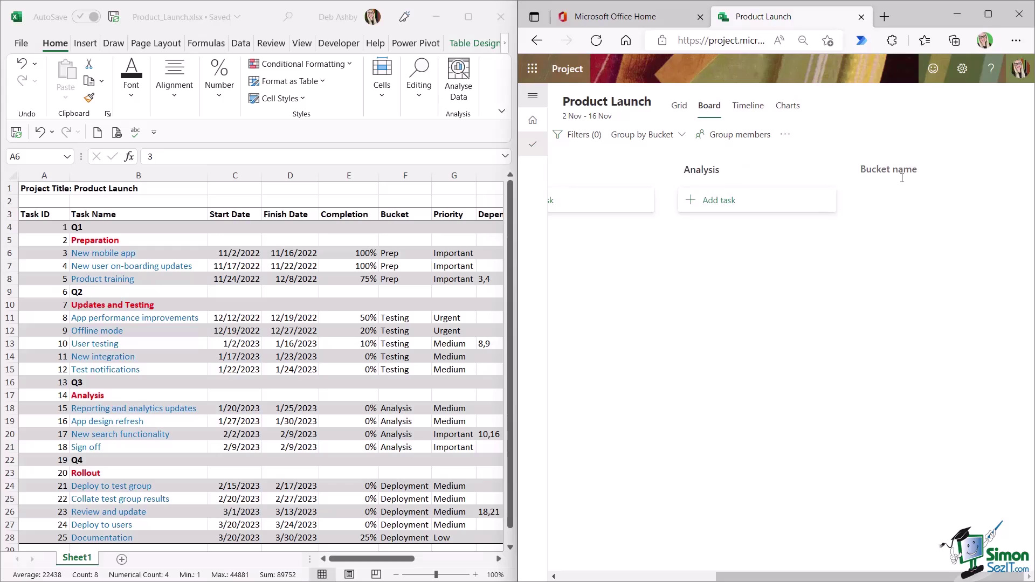
{"action": "type", "text": "Deployment"}
{"action": "key", "text": "Return"}
{"action": "left_click", "coordinate": [679, 105]}
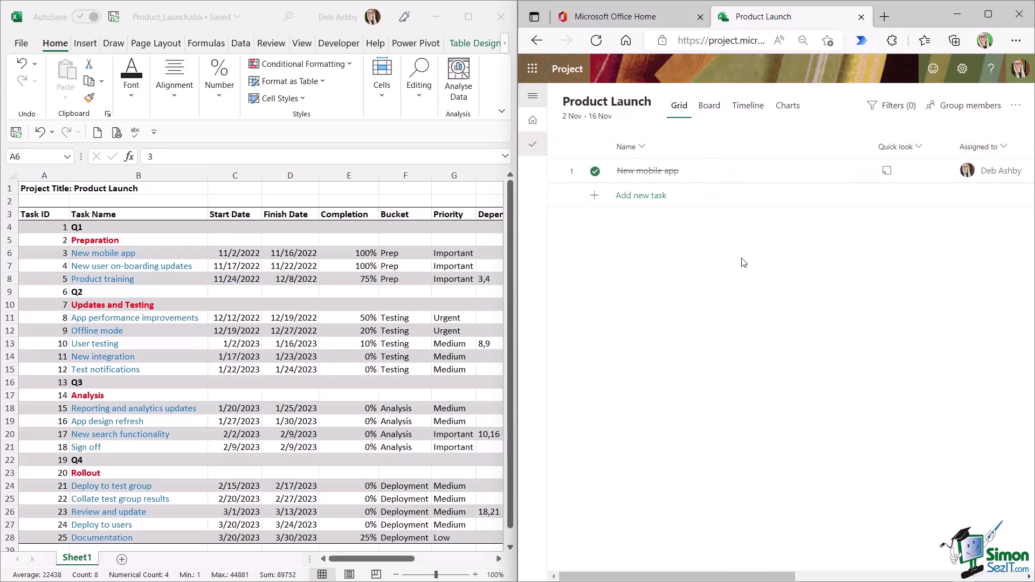
{"action": "left_click", "coordinate": [839, 171]}
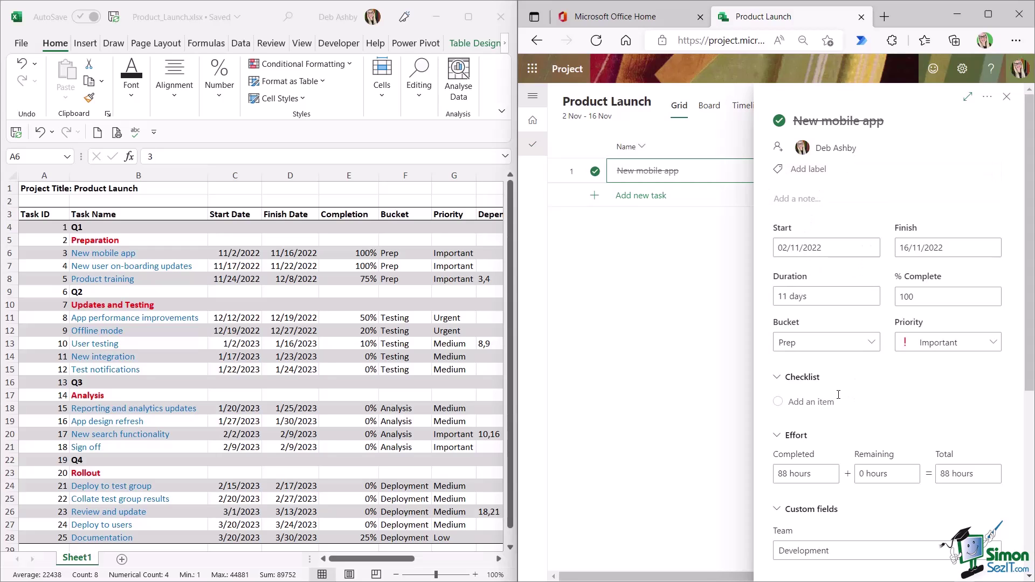
- Assign New mobile app to the Prep bucket and close its details
{"action": "left_click", "coordinate": [861, 343]}
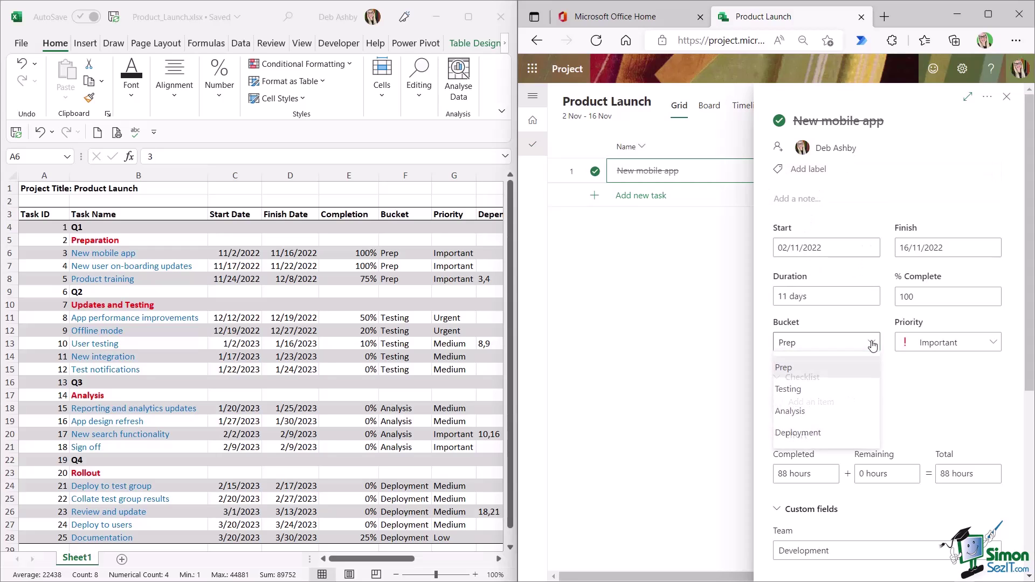
{"action": "left_click", "coordinate": [800, 371]}
{"action": "key", "text": "Escape"}
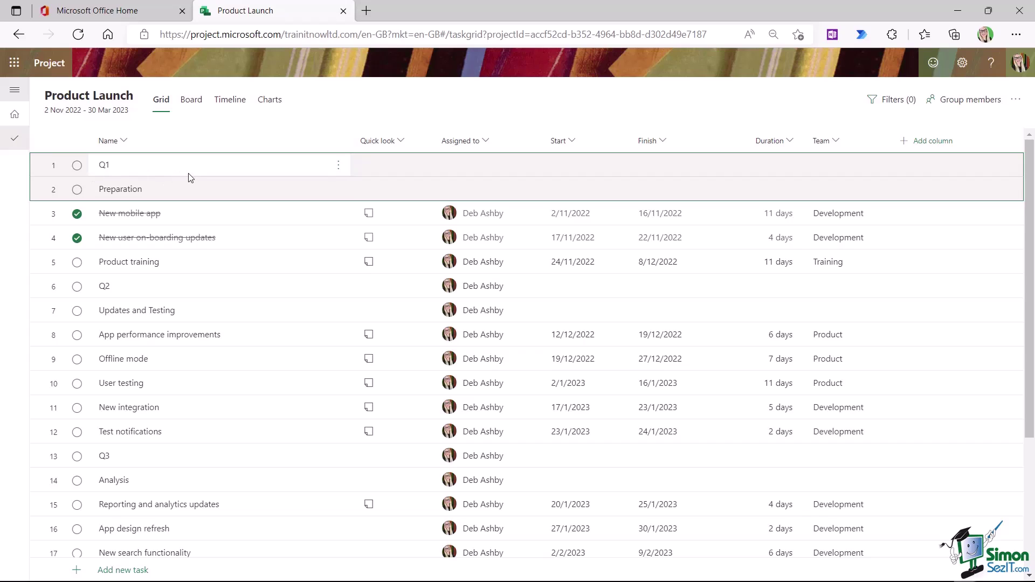
- Nest New mobile app, New user on-boarding updates and Product training under Preparation, and Preparation under Q1
{"action": "left_click", "coordinate": [40, 215]}
{"action": "left_click", "coordinate": [54, 239], "text": "shift"}
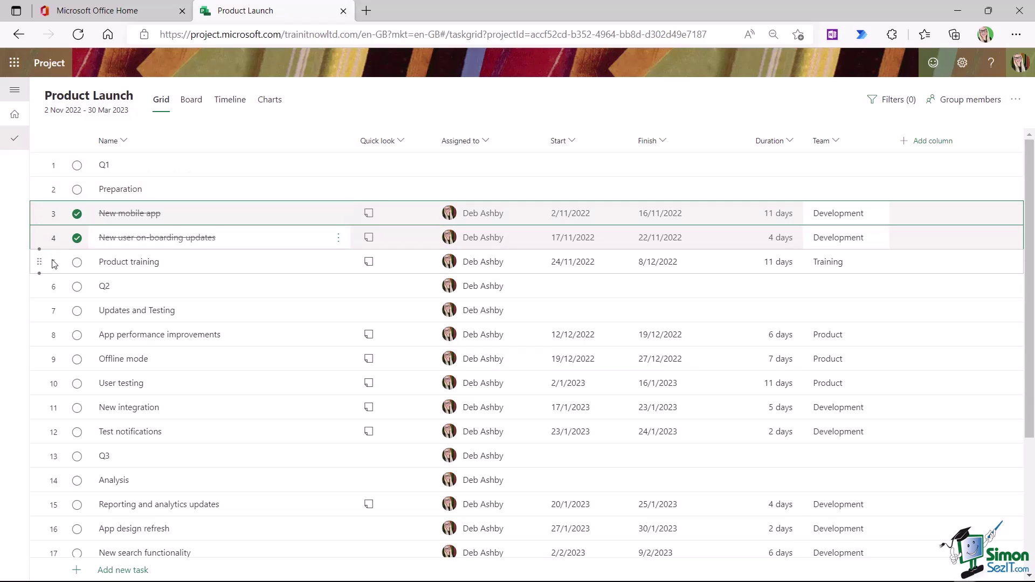
{"action": "left_click", "coordinate": [54, 266], "text": "shift"}
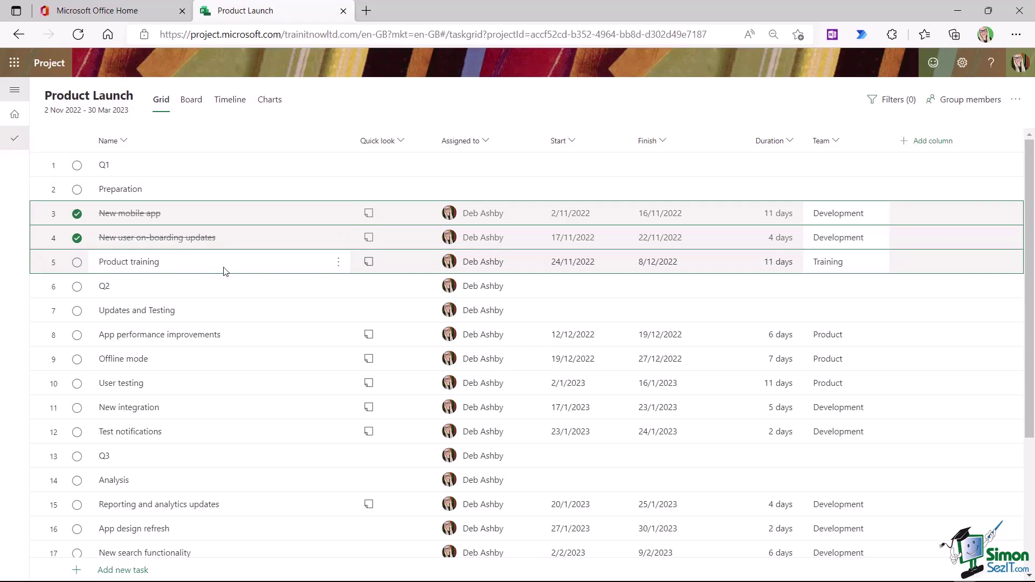
{"action": "left_click", "coordinate": [337, 262]}
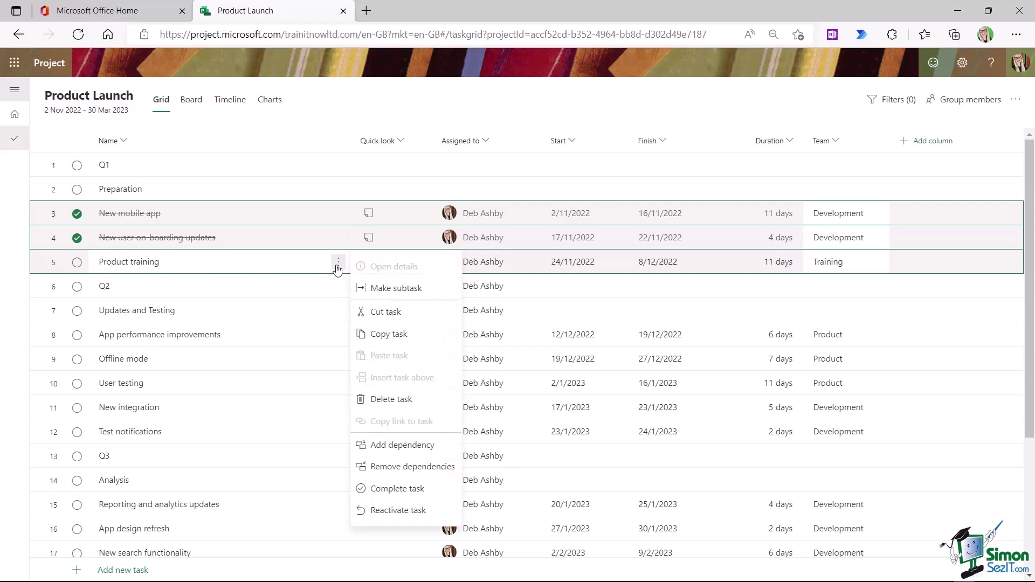
{"action": "left_click", "coordinate": [396, 289]}
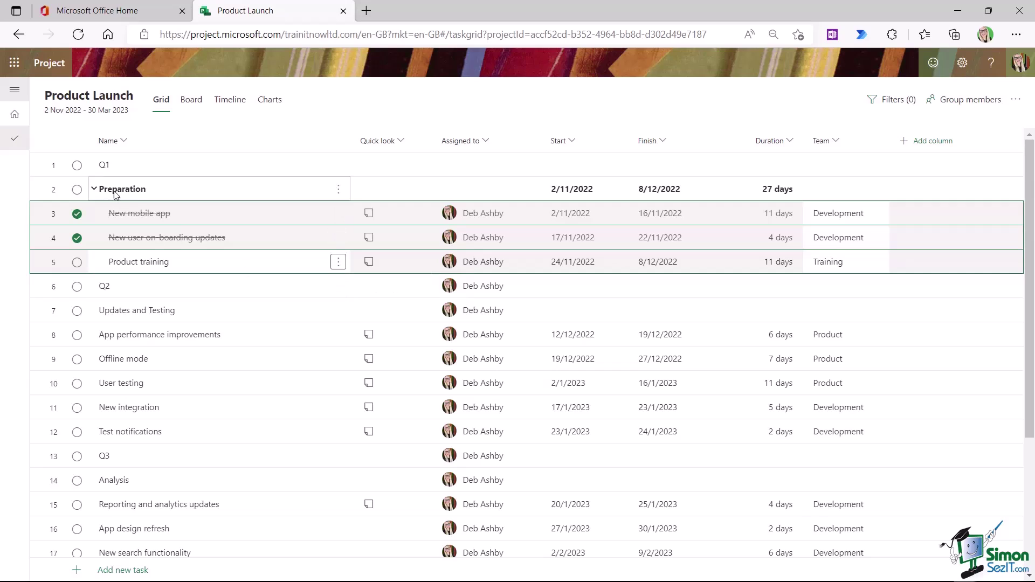
{"action": "left_click", "coordinate": [53, 192]}
{"action": "left_click", "coordinate": [338, 189]}
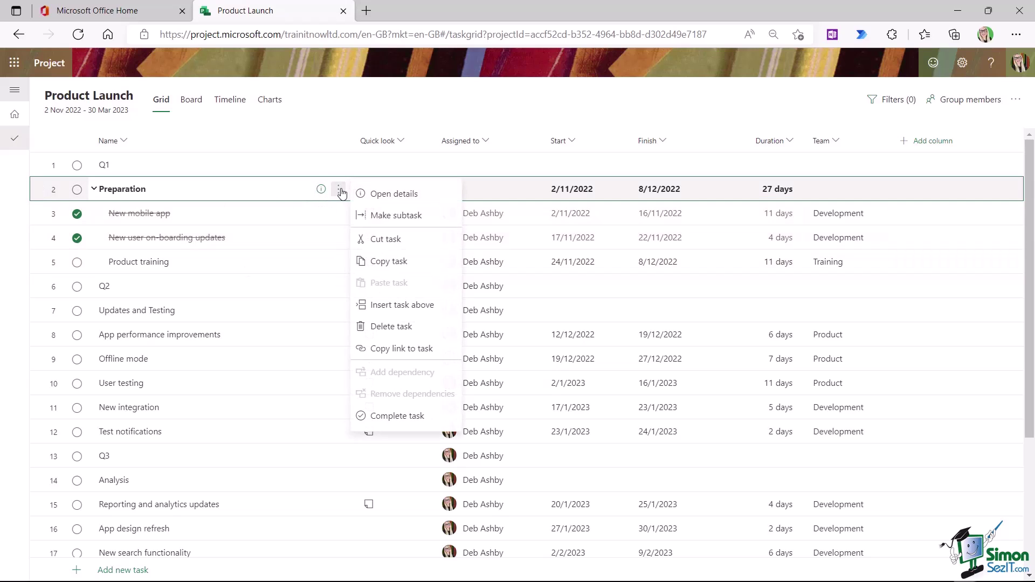
{"action": "left_click", "coordinate": [391, 218]}
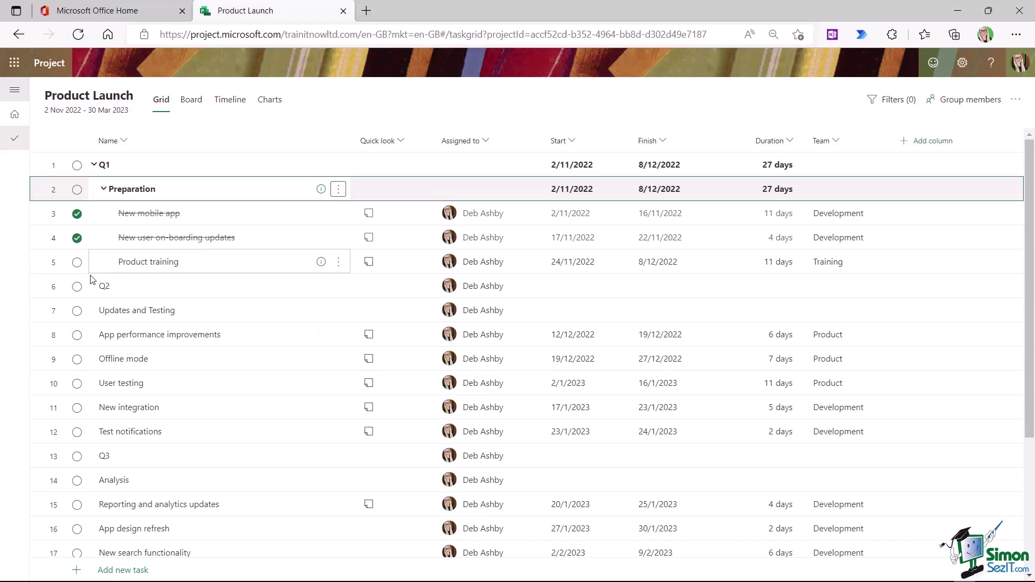
- Nest rows 8–12 under Updates and Testing, and that phase under Q2
{"action": "left_click", "coordinate": [162, 334]}
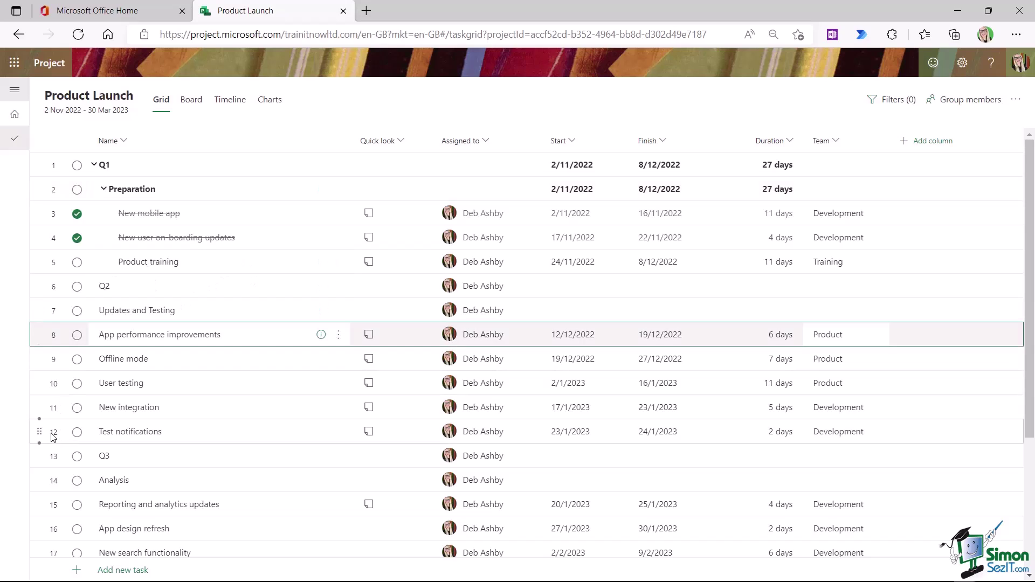
{"action": "left_click", "coordinate": [54, 437], "text": "shift"}
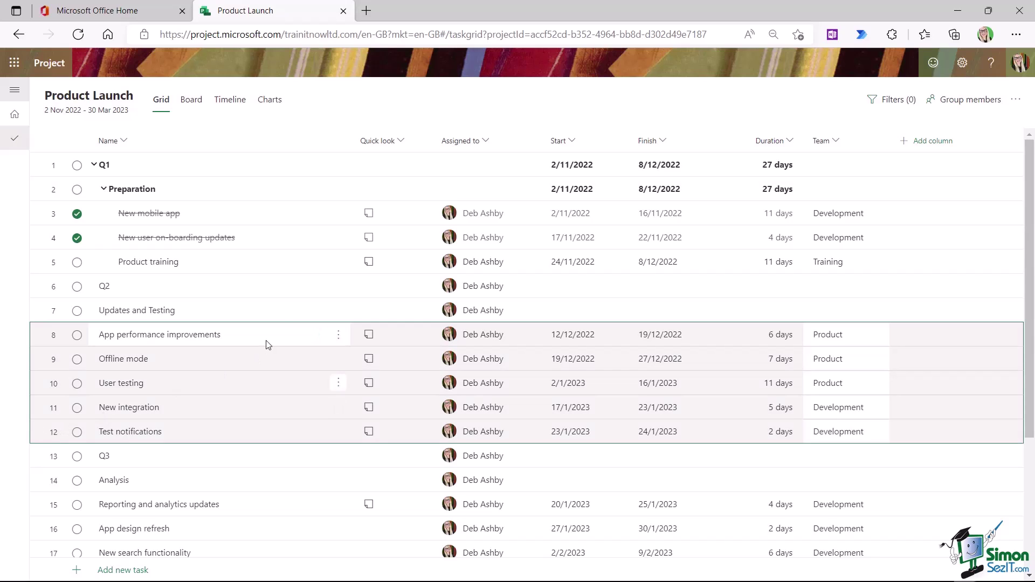
{"action": "left_click", "coordinate": [338, 335]}
{"action": "left_click", "coordinate": [385, 363]}
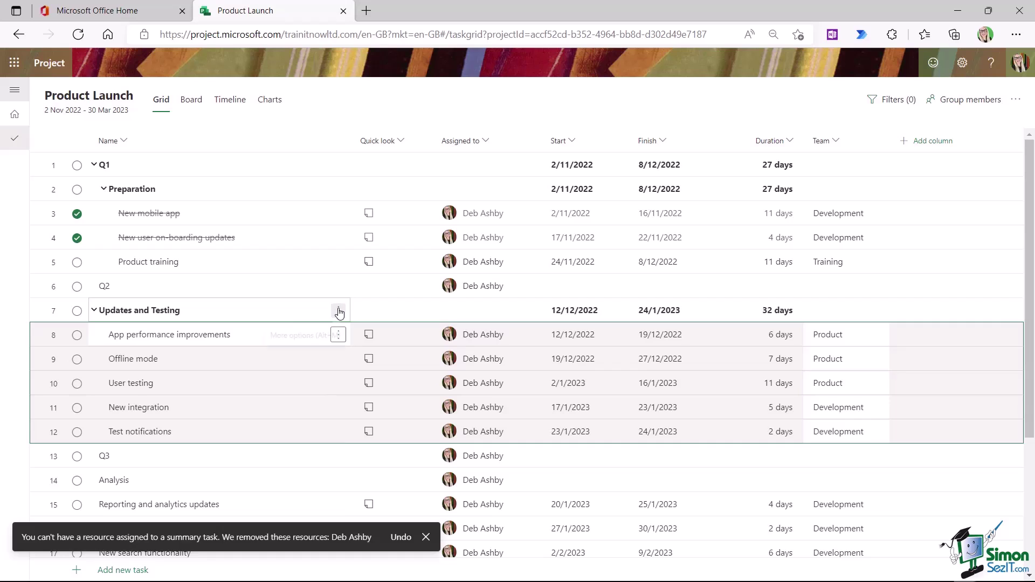
{"action": "left_click", "coordinate": [338, 311]}
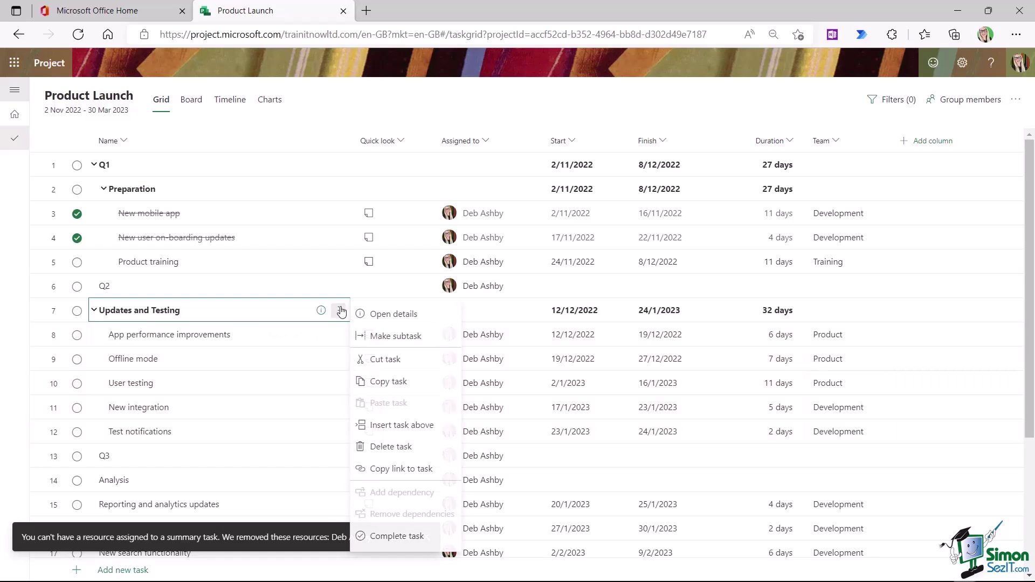
{"action": "left_click", "coordinate": [392, 336]}
- Nest Reporting through Sign off under Analysis, and Analysis under Q3
{"action": "scroll", "coordinate": [259, 332], "scroll_direction": "down", "scroll_amount": 3}
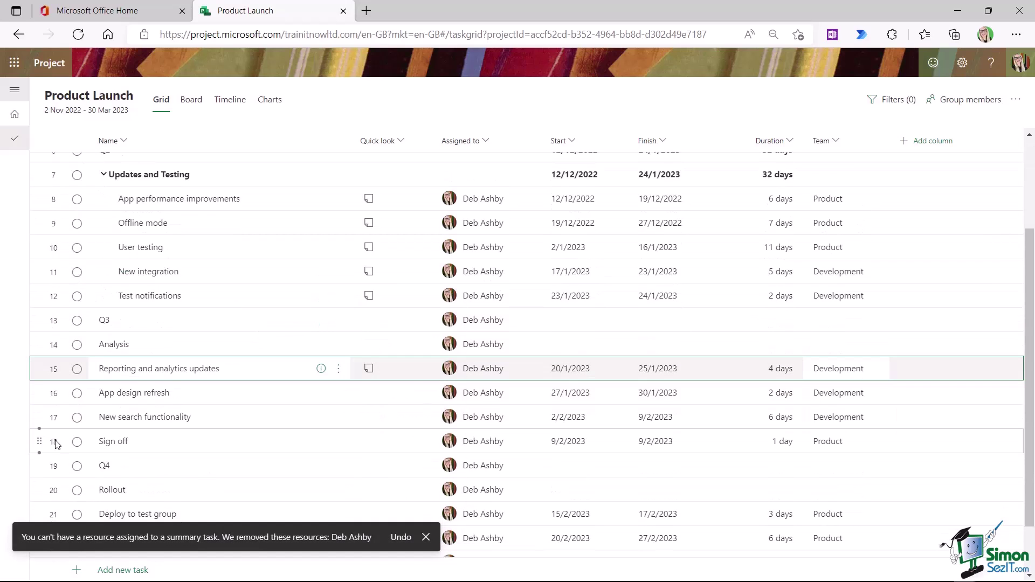
{"action": "left_click", "coordinate": [56, 444], "text": "shift"}
{"action": "left_click", "coordinate": [338, 368]}
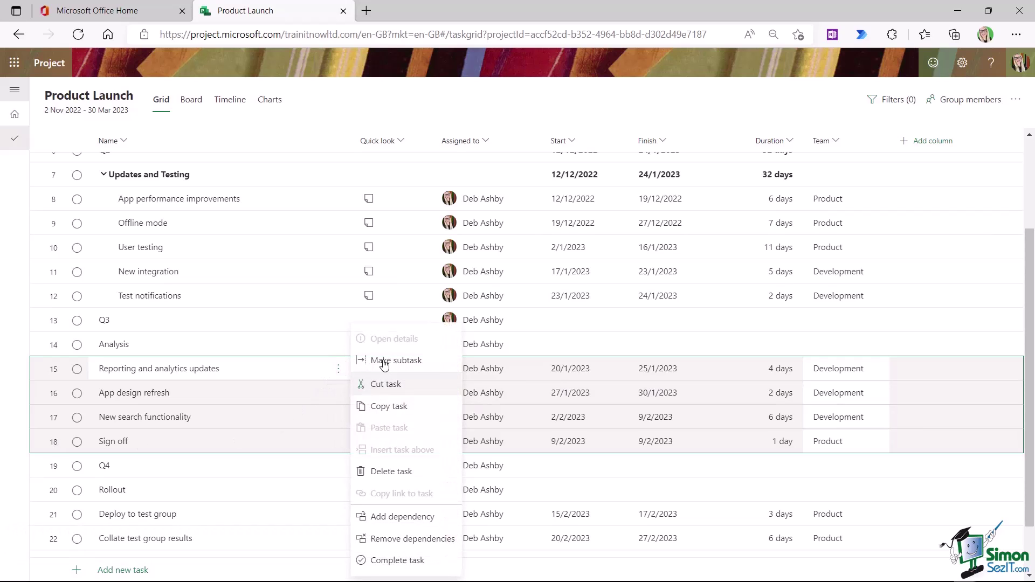
{"action": "left_click", "coordinate": [384, 361]}
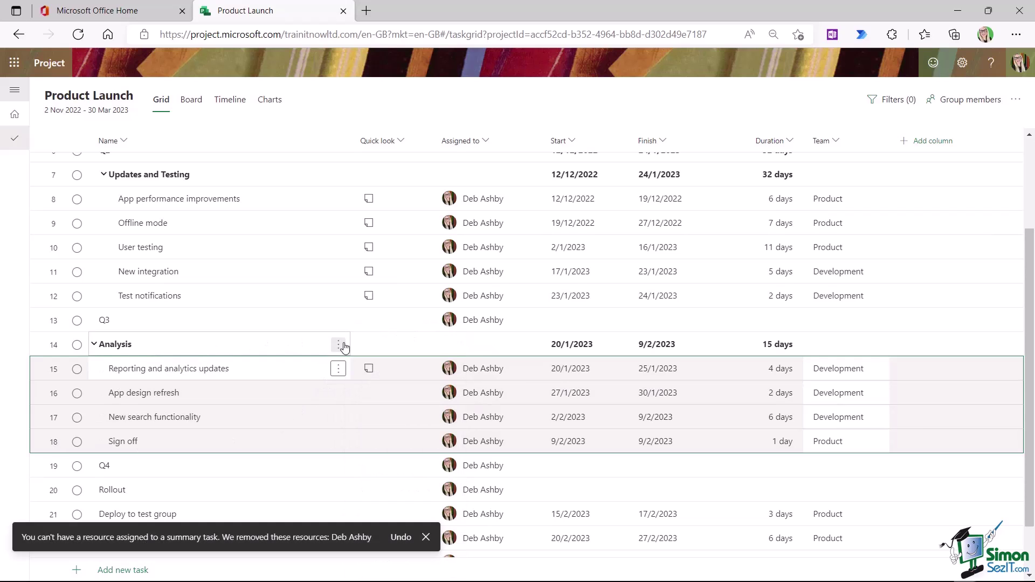
{"action": "left_click", "coordinate": [339, 345]}
{"action": "left_click", "coordinate": [384, 363]}
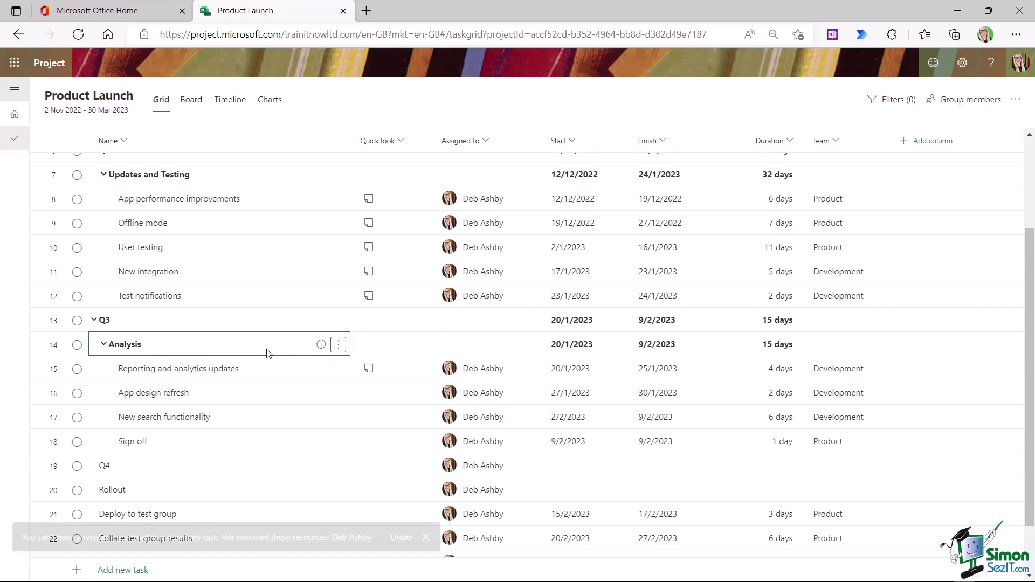
- Nest rows 21–25 under Rollout, and Rollout under Q4
{"action": "scroll", "coordinate": [263, 351], "scroll_direction": "down", "scroll_amount": 1}
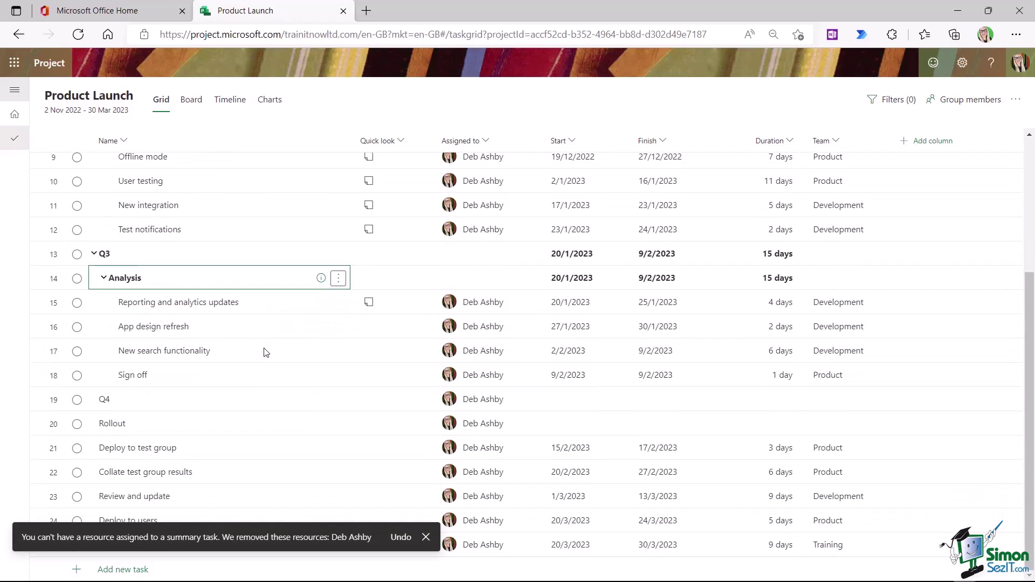
{"action": "left_click", "coordinate": [54, 451]}
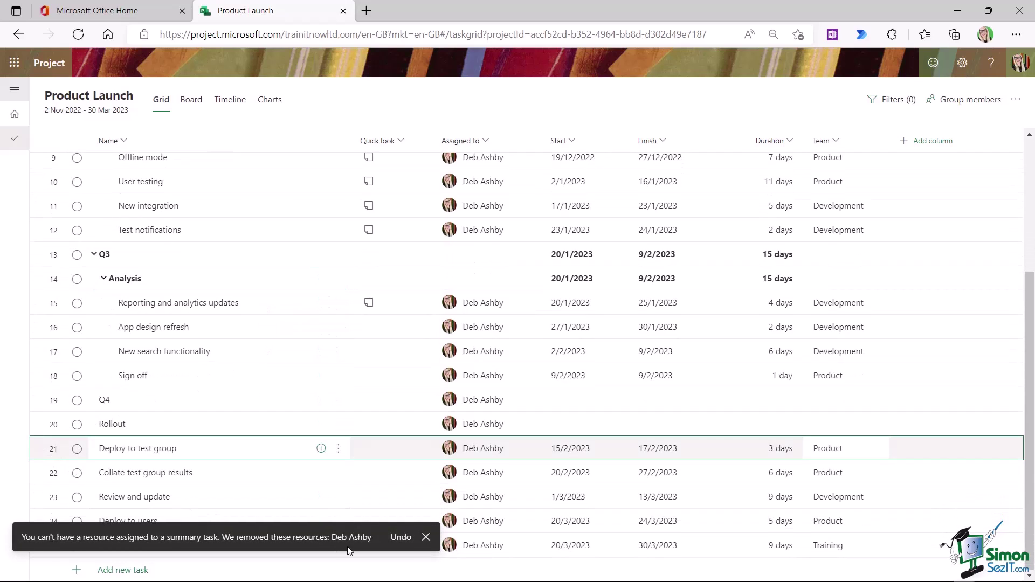
{"action": "left_click", "coordinate": [427, 537]}
{"action": "left_click", "coordinate": [49, 546], "text": "shift"}
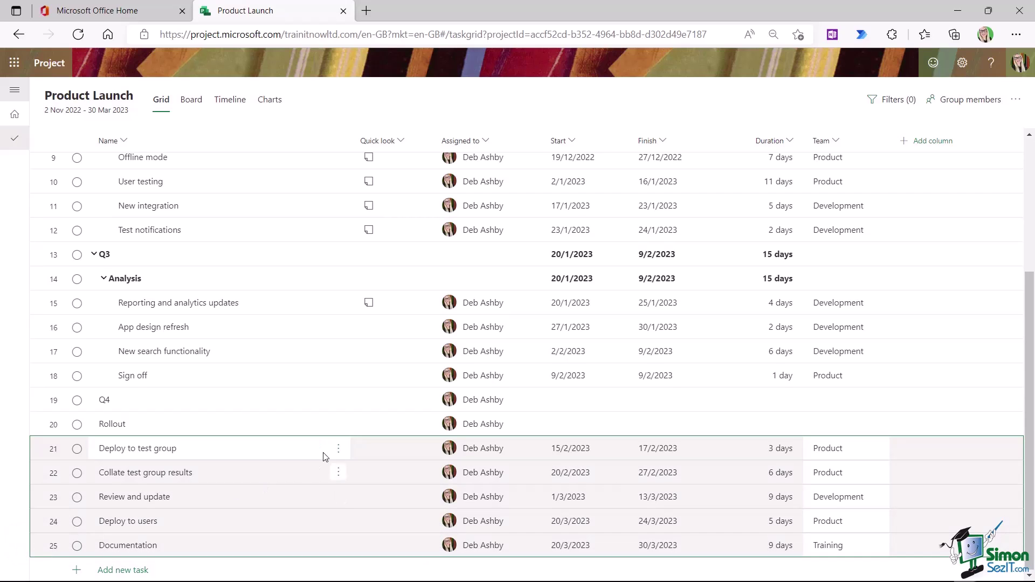
{"action": "left_click", "coordinate": [338, 448]}
{"action": "left_click", "coordinate": [396, 360]}
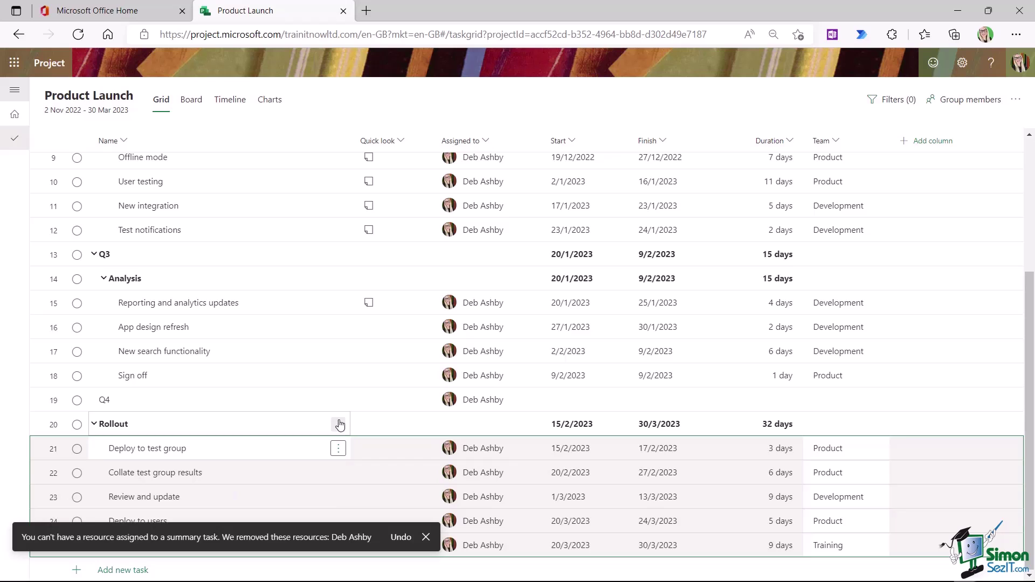
{"action": "left_click", "coordinate": [337, 424]}
{"action": "left_click", "coordinate": [395, 361]}
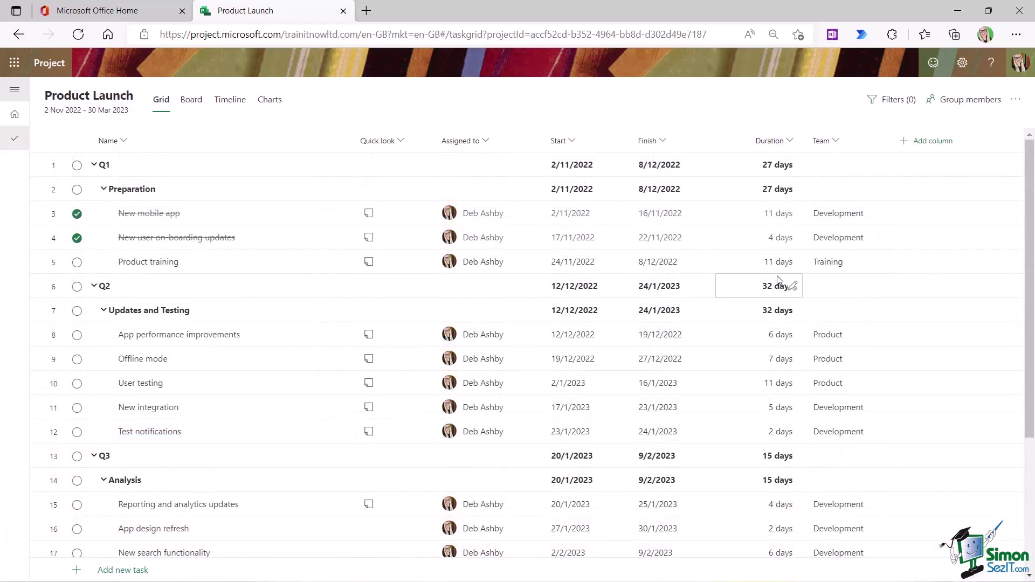
{"action": "left_click", "coordinate": [931, 142]}
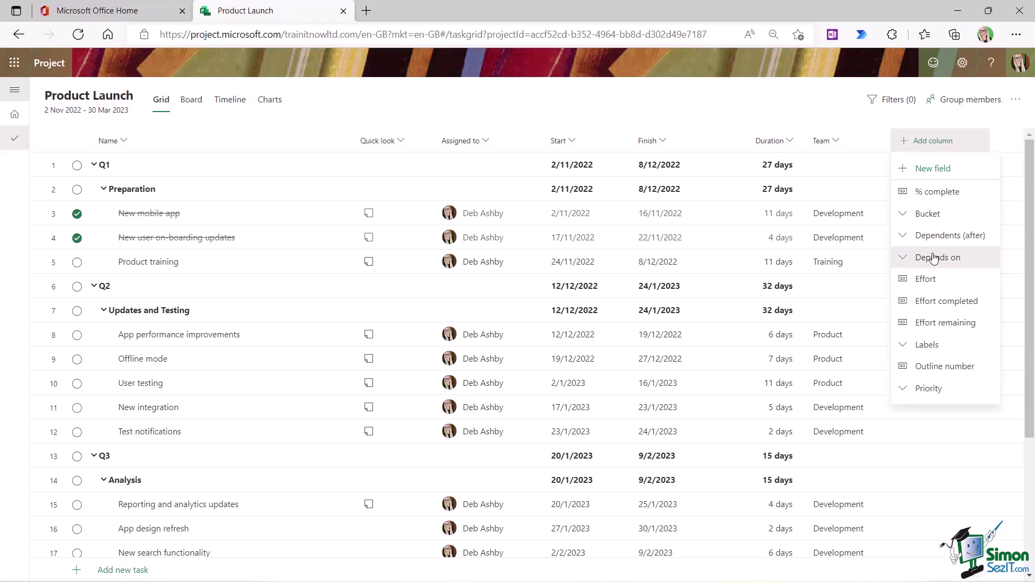
- Add a Depends on column making Product training depend on tasks 3 and 4, then launch Teams
{"action": "left_click", "coordinate": [935, 258]}
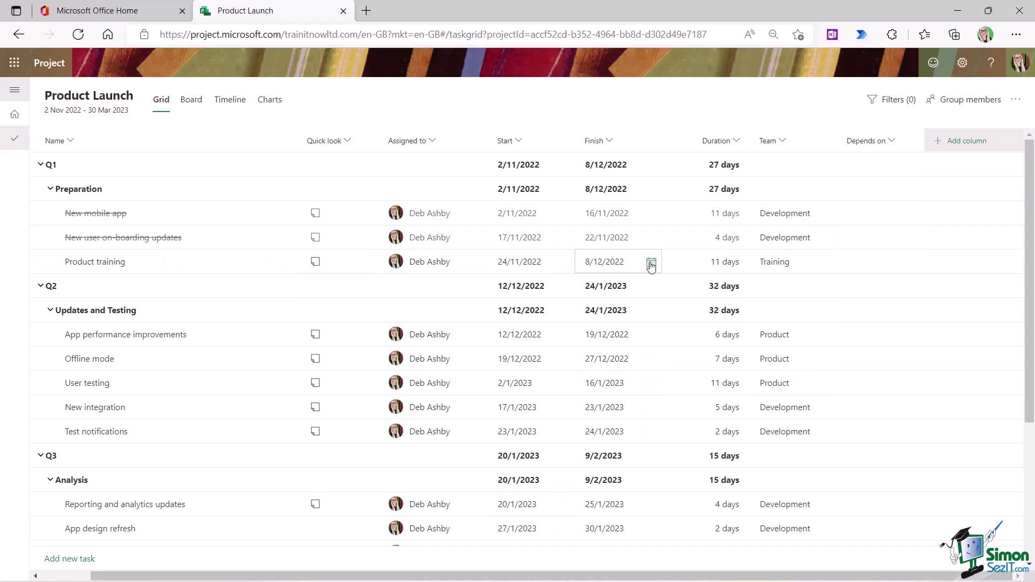
{"action": "left_click", "coordinate": [912, 268]}
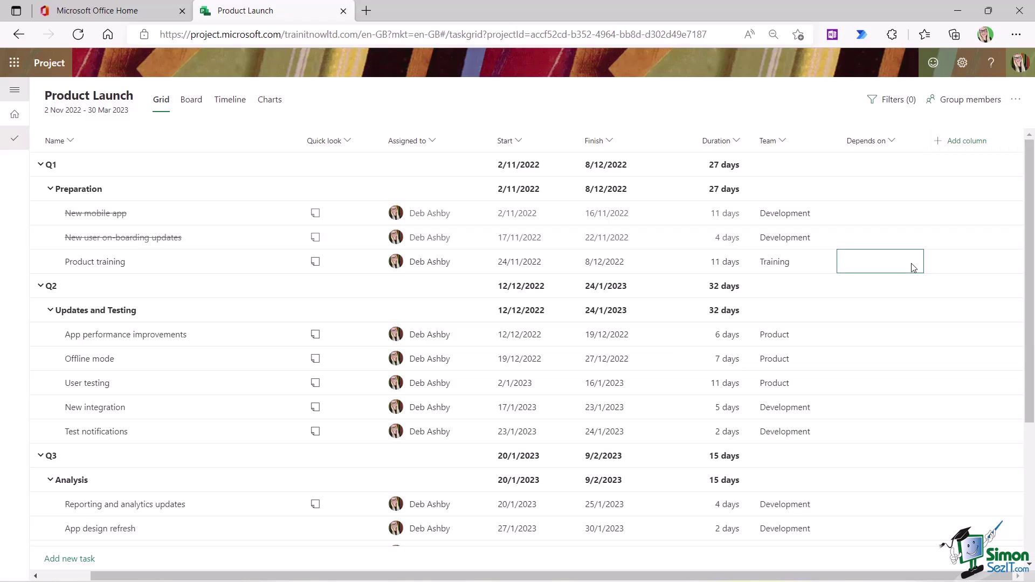
{"action": "left_click", "coordinate": [914, 268]}
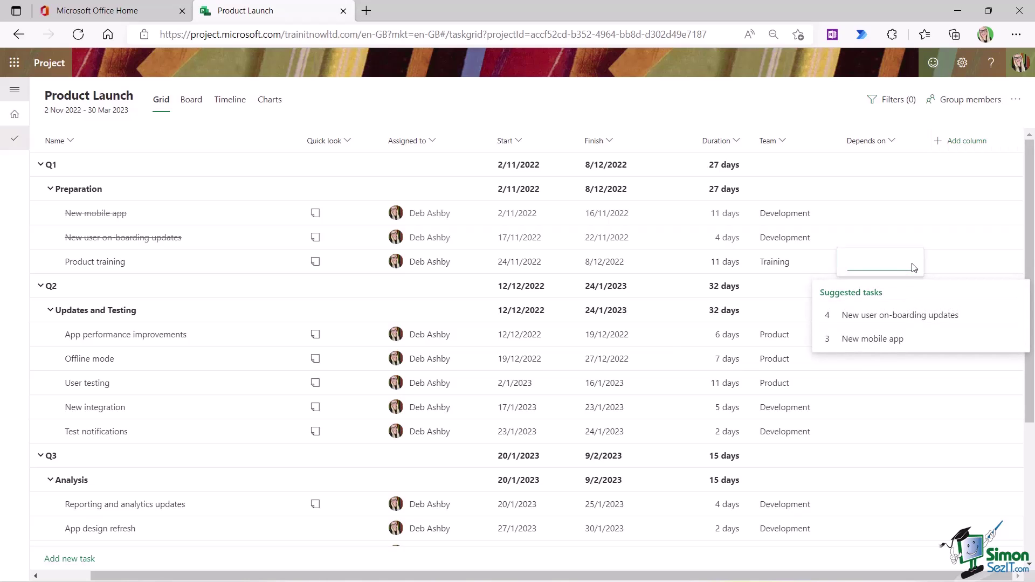
{"action": "left_click", "coordinate": [873, 338]}
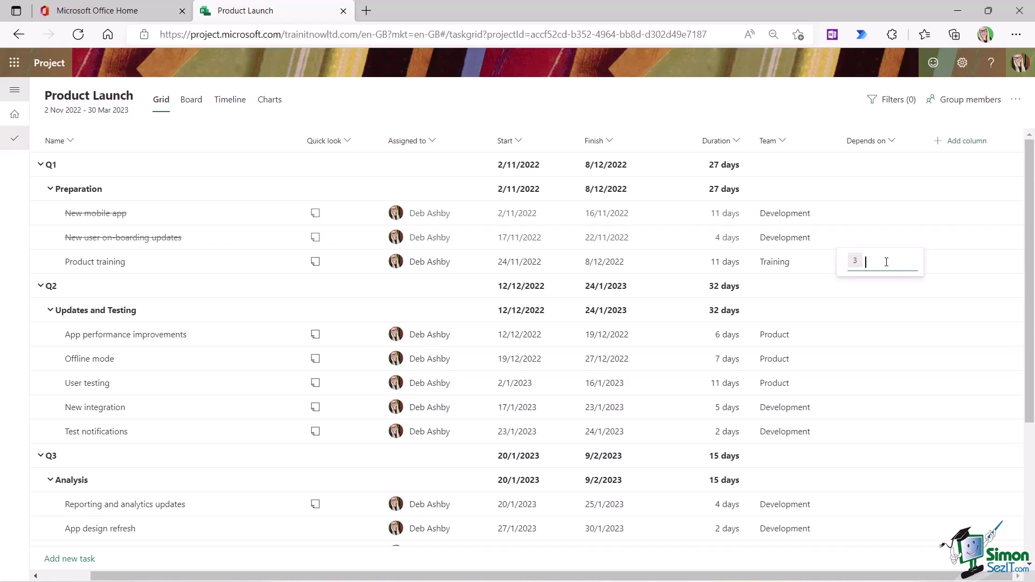
{"action": "type", "text": "4"}
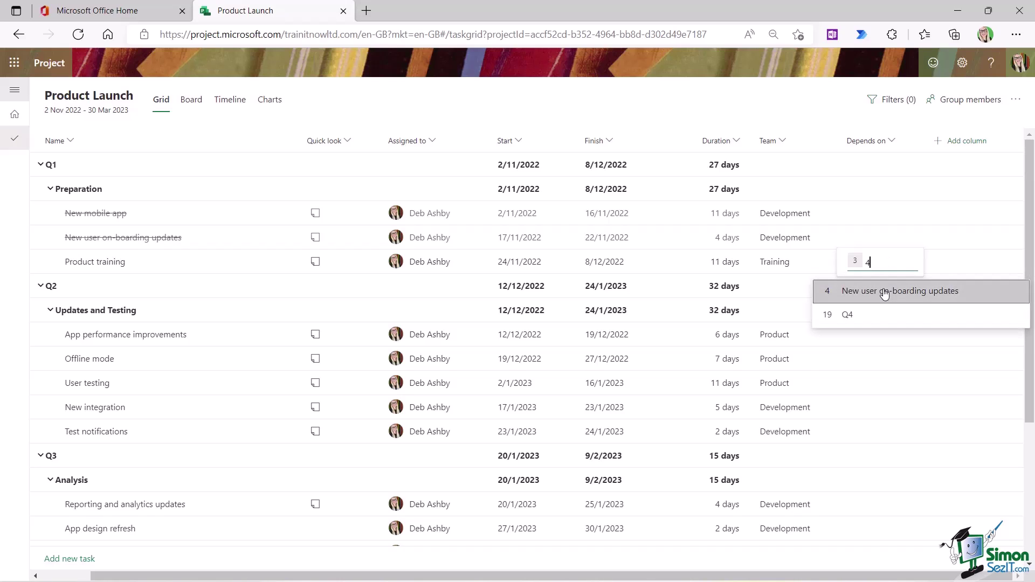
{"action": "left_click", "coordinate": [885, 293]}
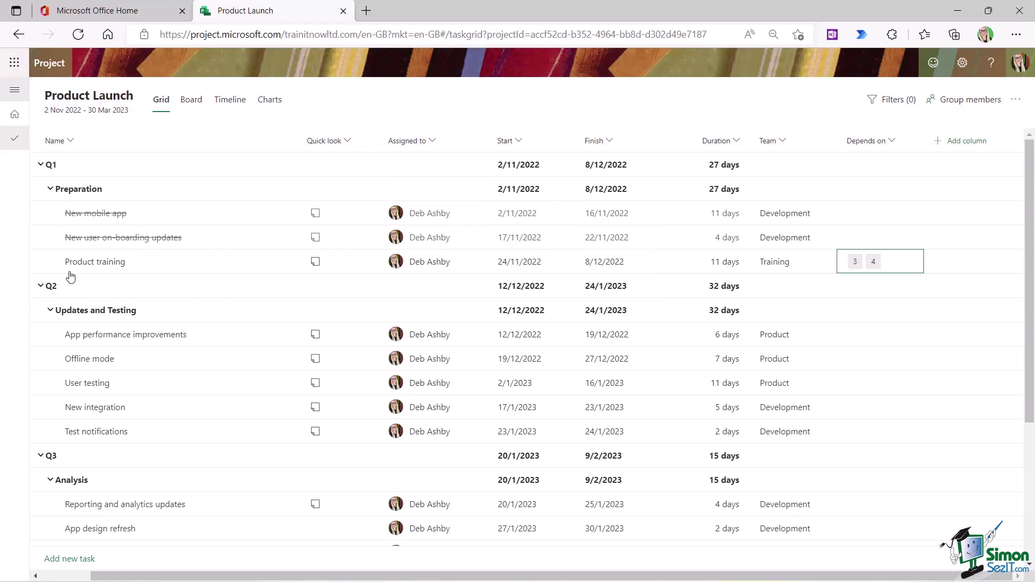
{"action": "left_click", "coordinate": [14, 63]}
{"action": "left_click", "coordinate": [122, 228]}
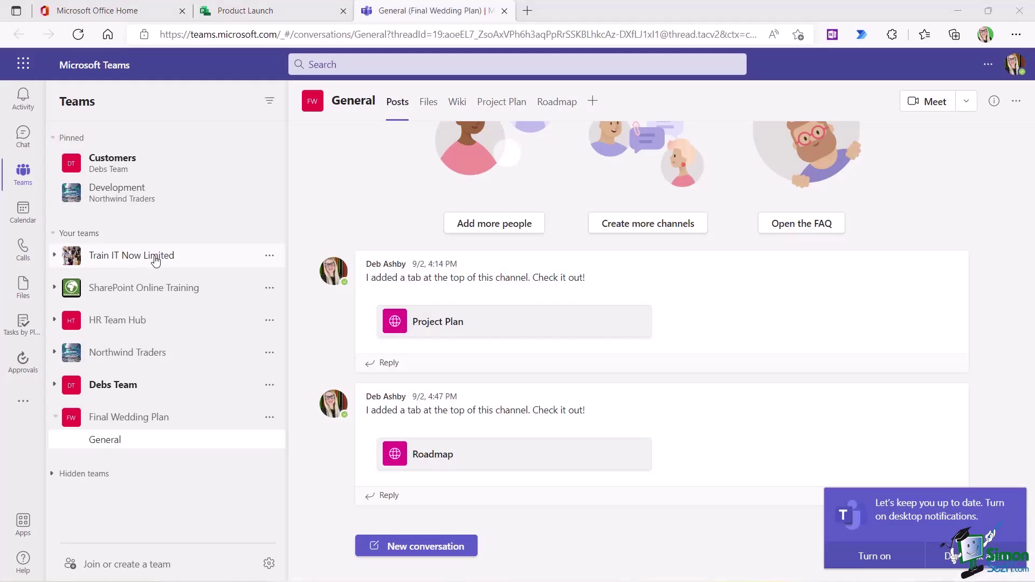
- In Train IT Now Limited's General channel, add a Website tab named 'Campaign Plan'
{"action": "left_click", "coordinate": [54, 255]}
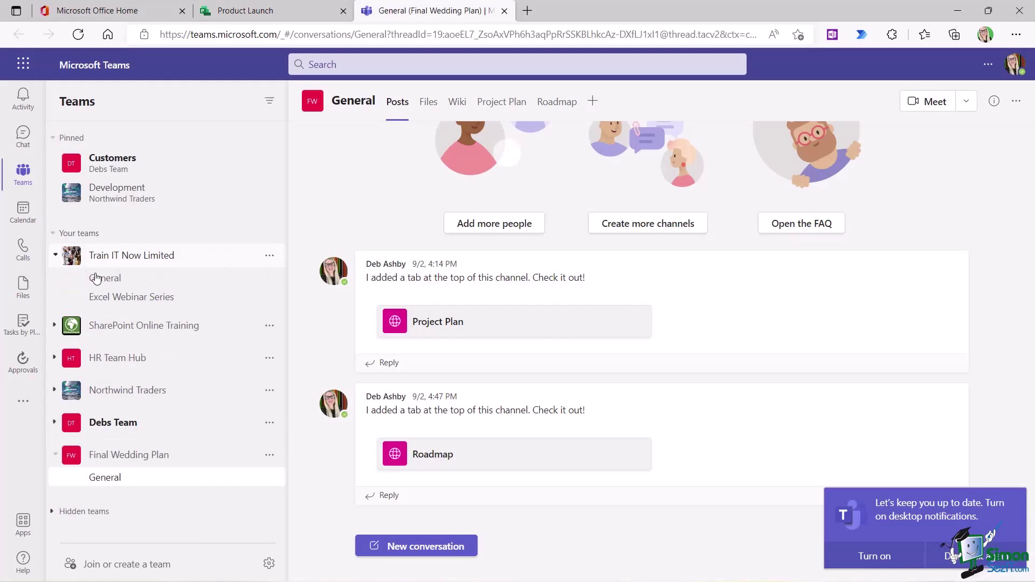
{"action": "left_click", "coordinate": [97, 279]}
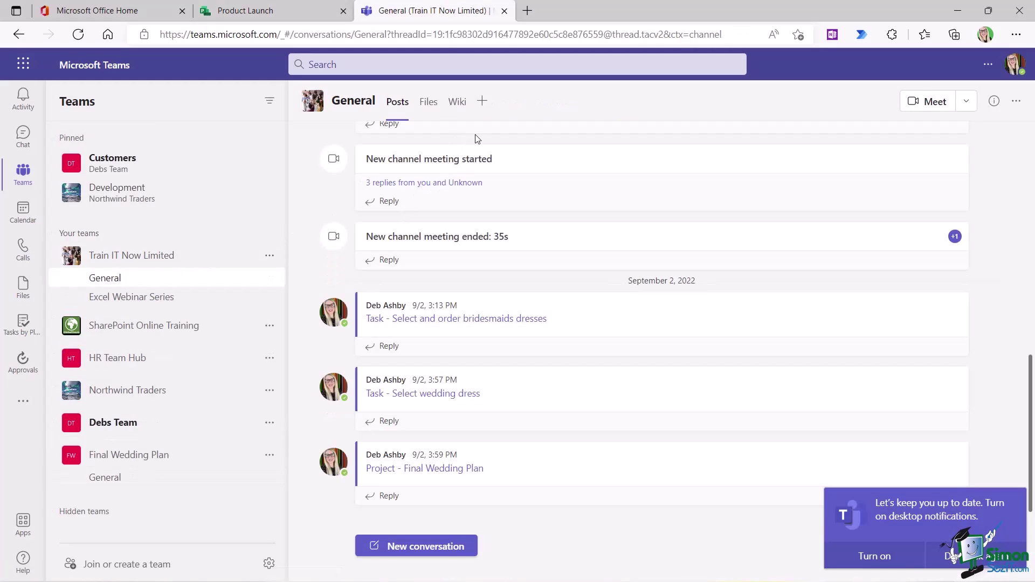
{"action": "left_click", "coordinate": [482, 102]}
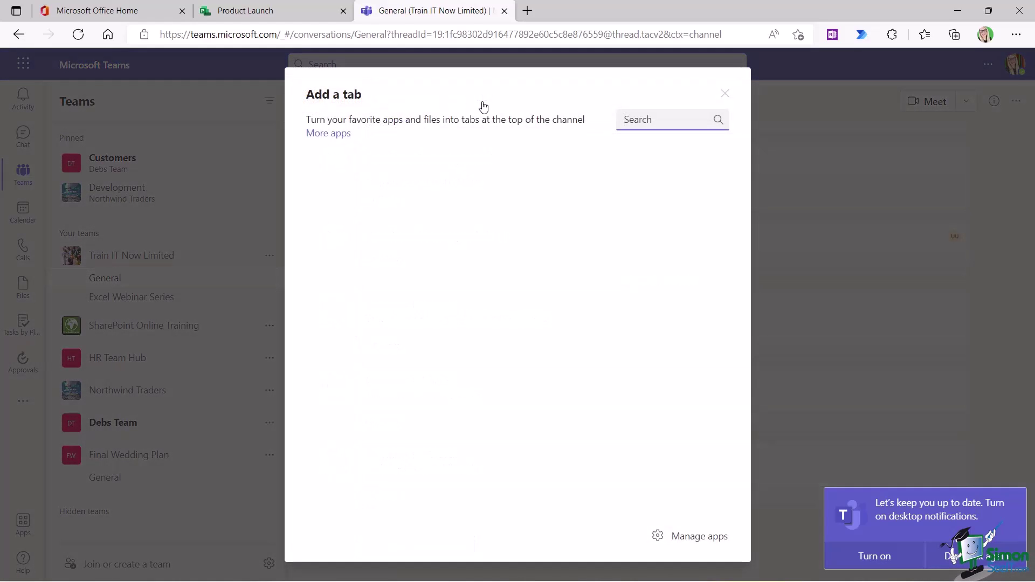
{"action": "left_click", "coordinate": [638, 222]}
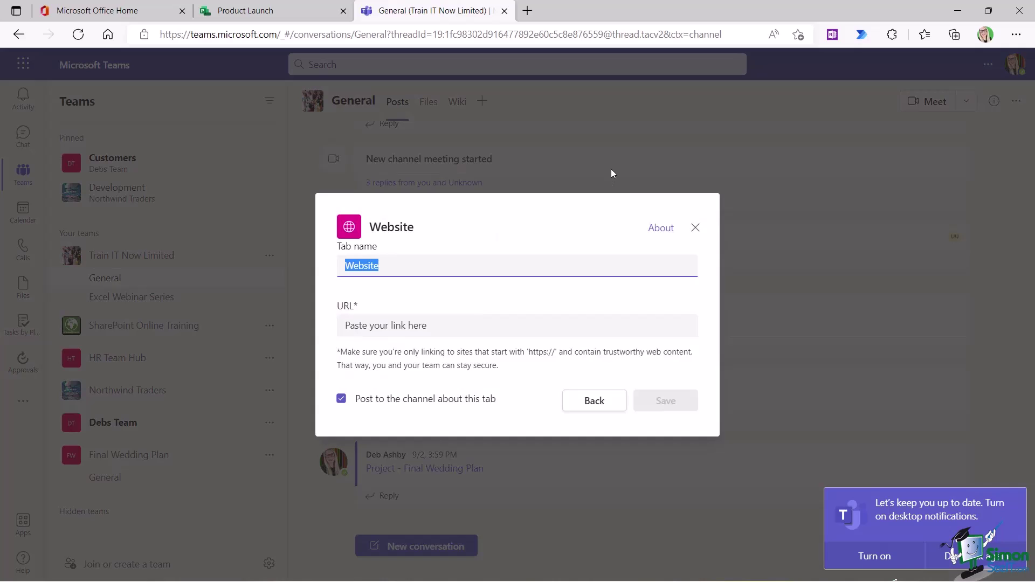
{"action": "type", "text": "Campaign Plan"}
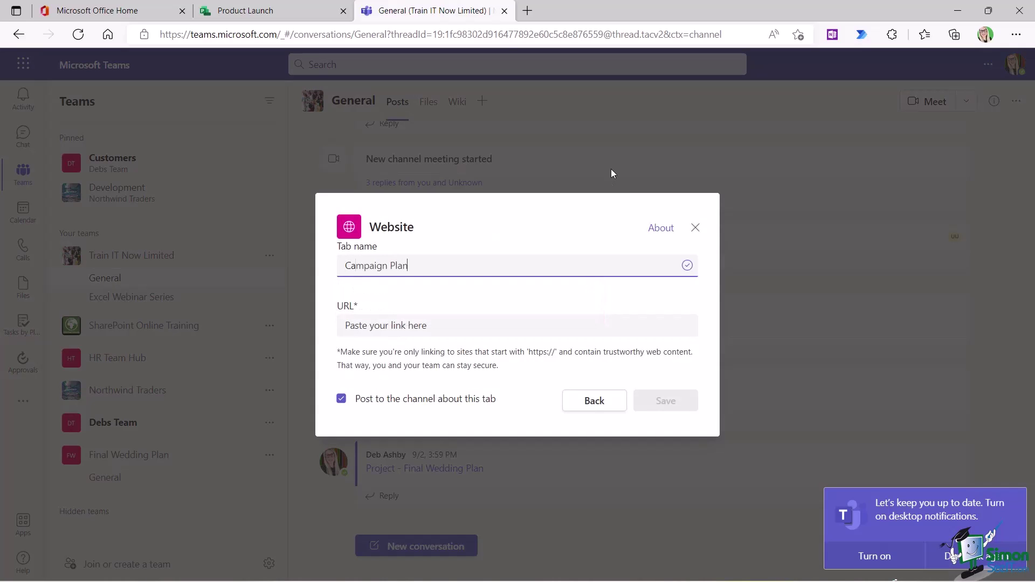
- Paste the Product Launch project's web address as the tab URL and save it
{"action": "left_click", "coordinate": [363, 326]}
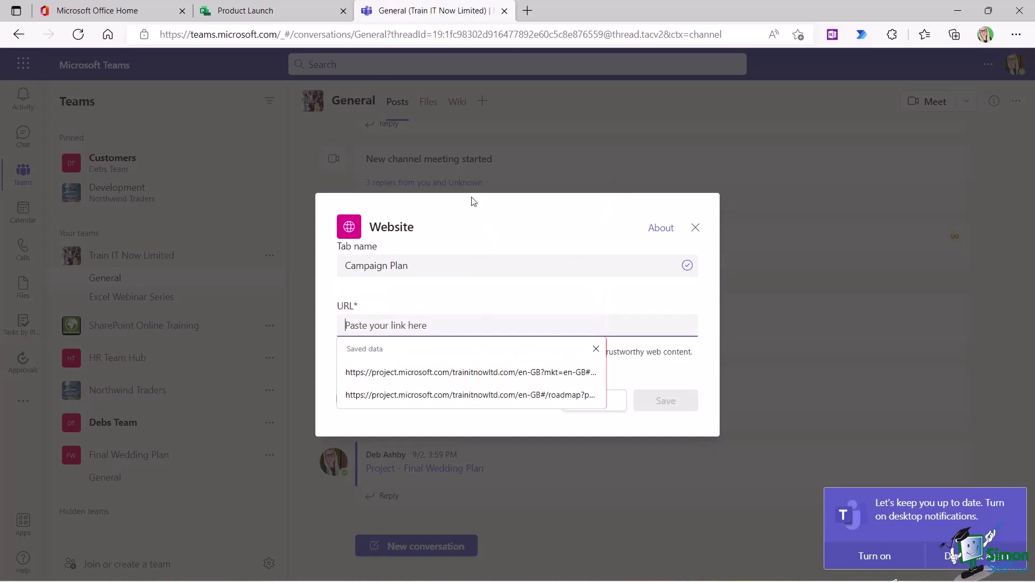
{"action": "left_click", "coordinate": [253, 12]}
{"action": "left_click", "coordinate": [336, 35]}
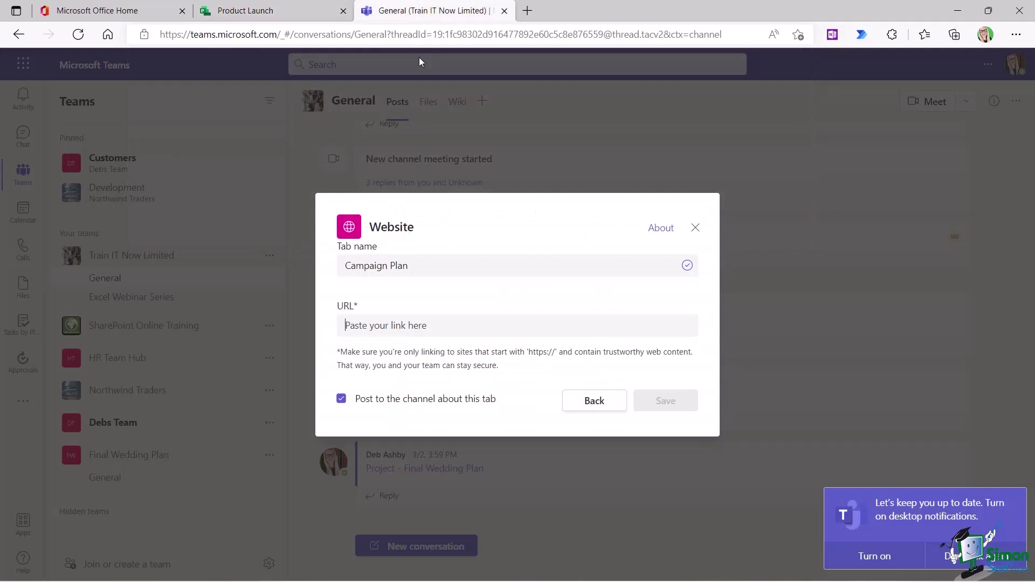
{"action": "left_click", "coordinate": [423, 11]}
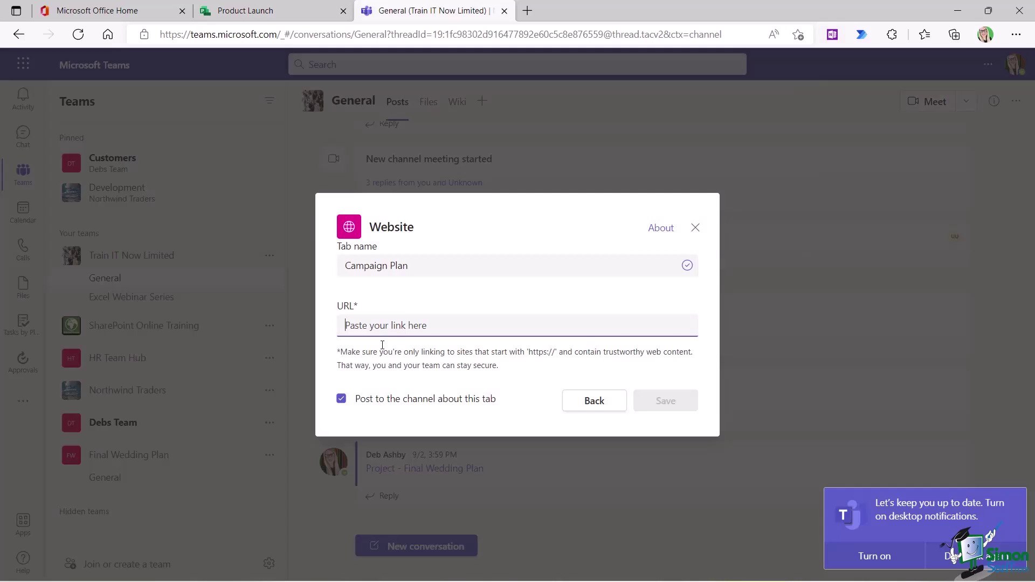
{"action": "key", "text": "ctrl+v"}
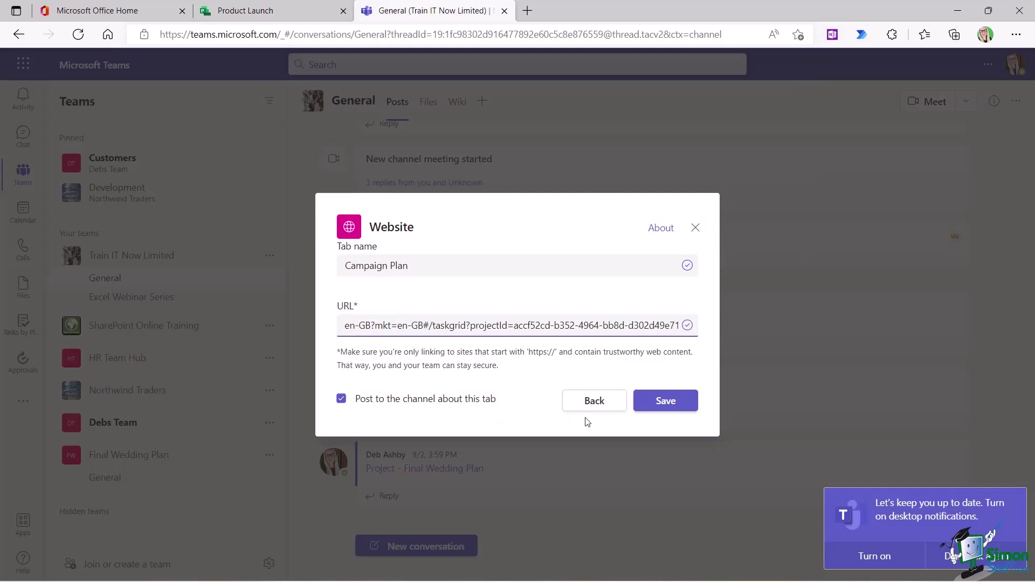
{"action": "left_click", "coordinate": [670, 399]}
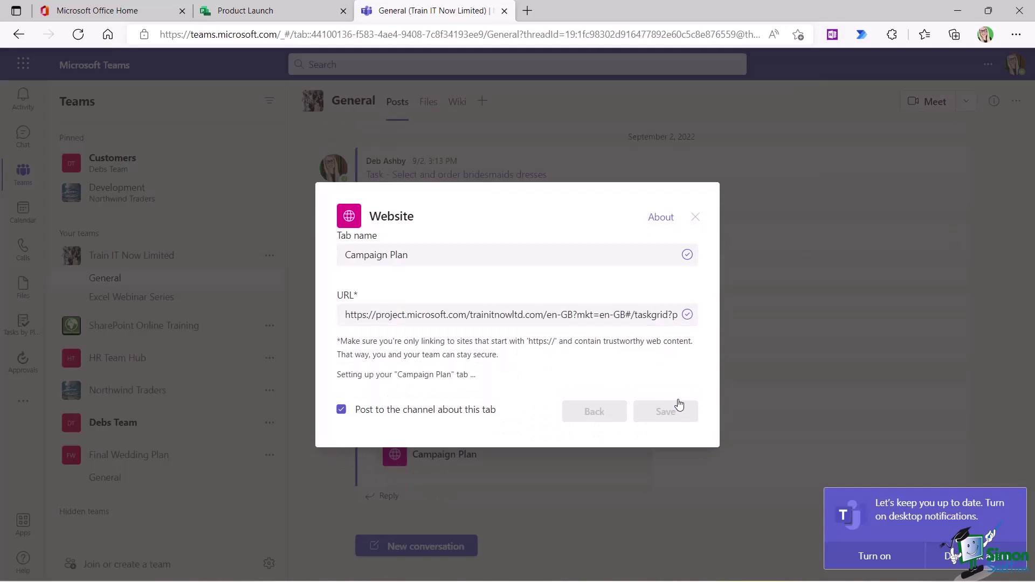